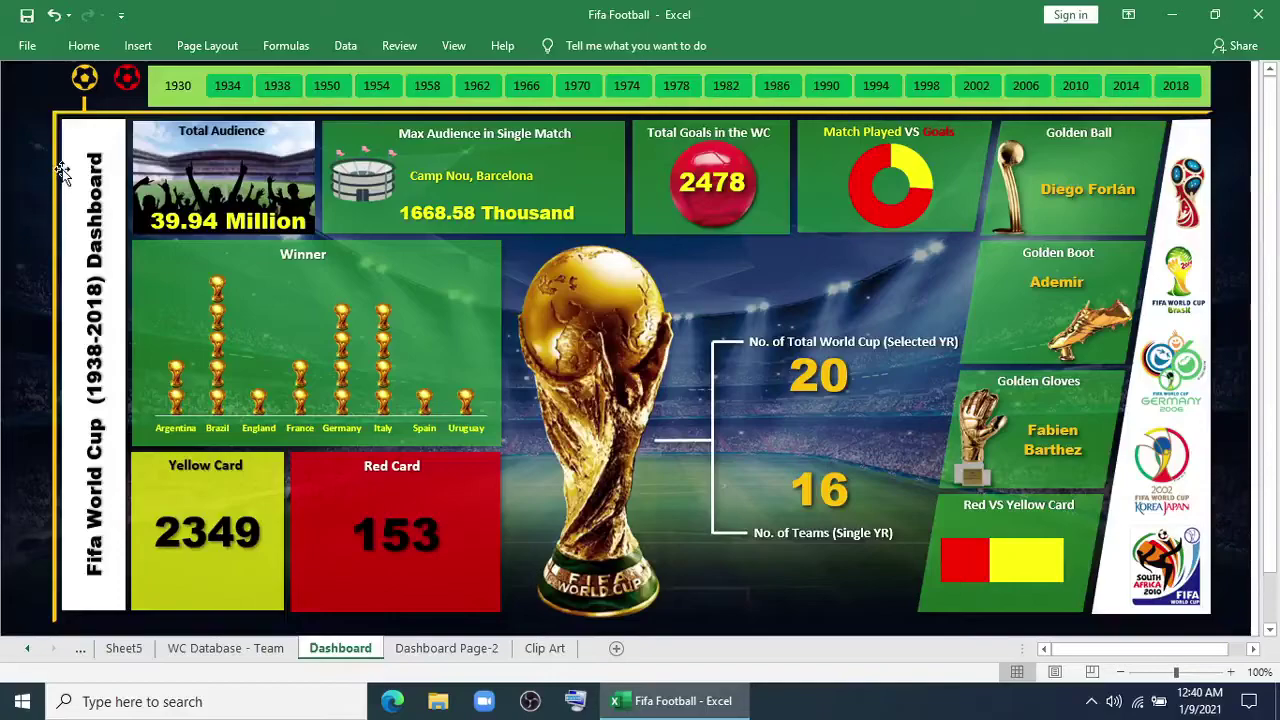
Filter the World Cup dashboard to a range of recent tournaments, from 1982 to 2018
click(127, 79)
click(84, 79)
drag(882, 90, 876, 90)
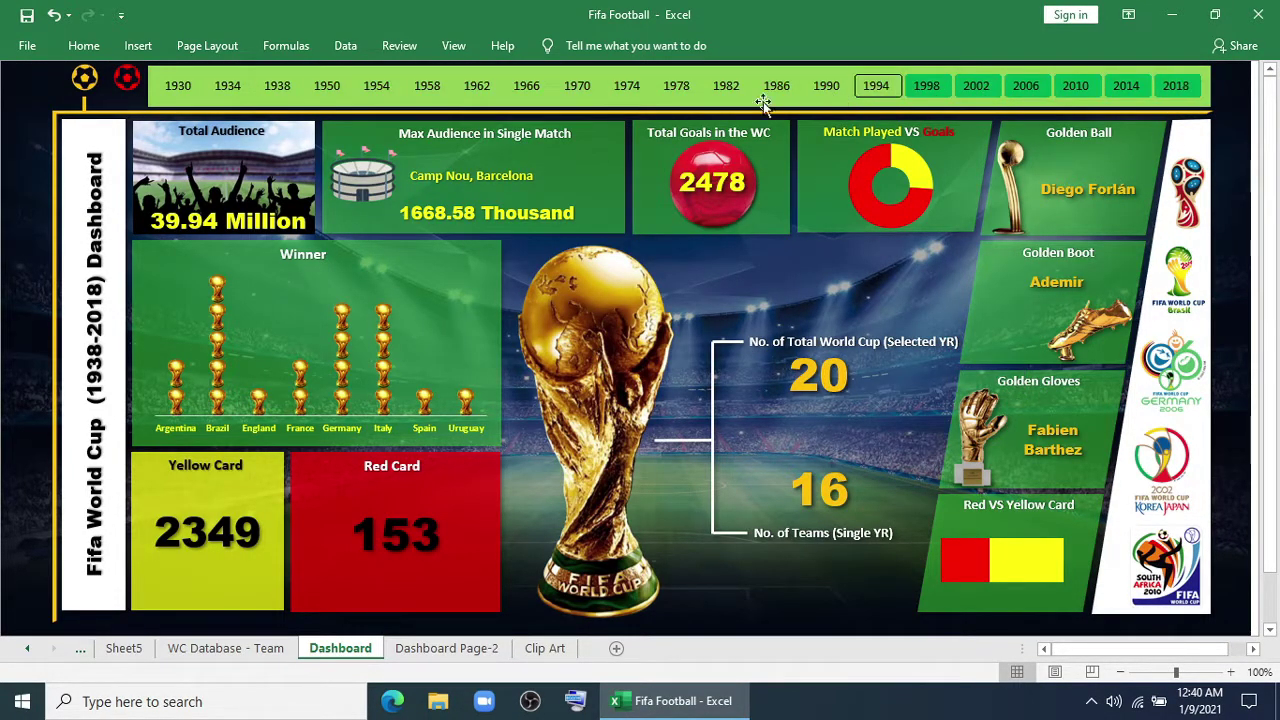
drag(165, 85, 490, 94)
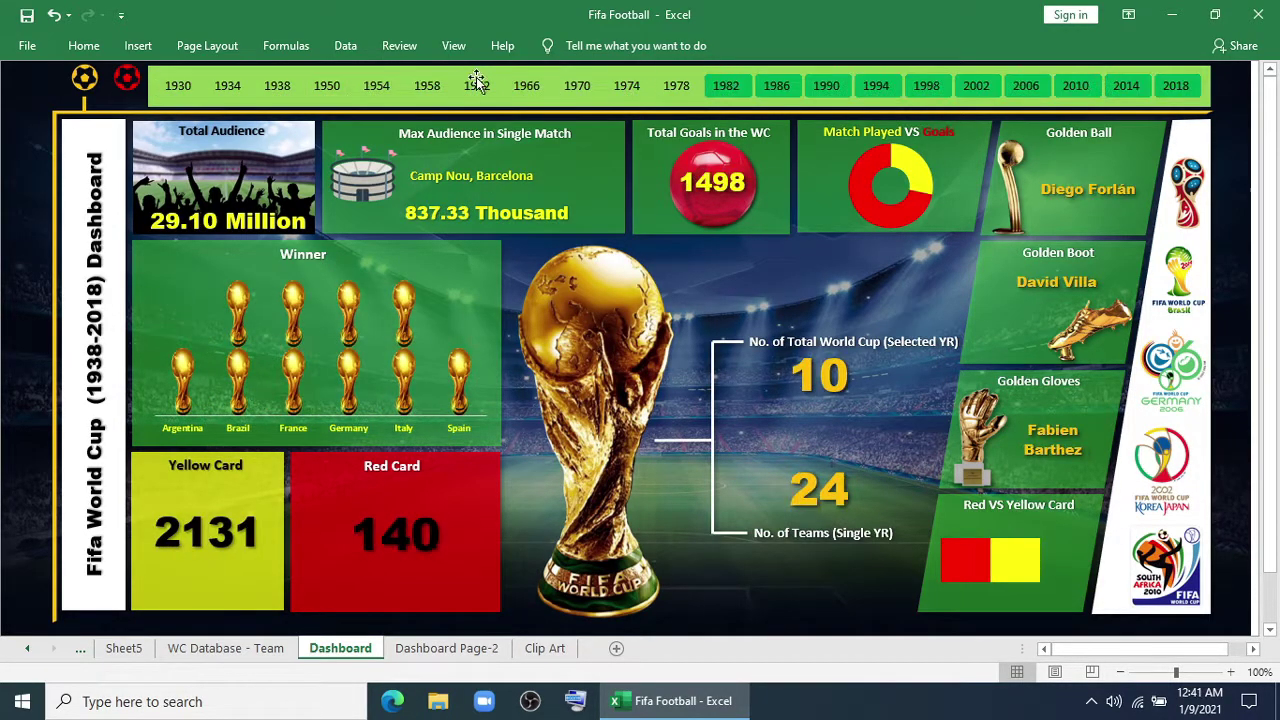
Check the dashboard figures for individual World Cups such as 1966 and 1986, and reselect all years from 1930 to 2018
click(476, 86)
drag(529, 87, 641, 87)
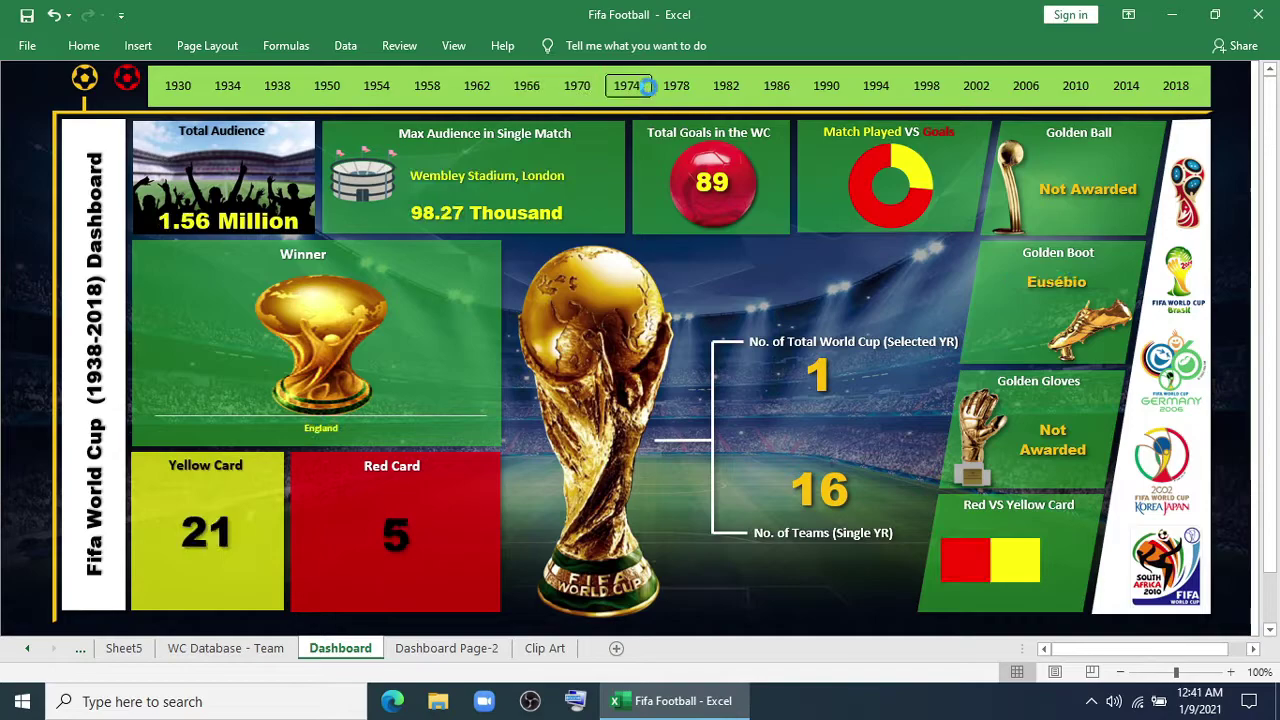
click(627, 88)
click(677, 88)
click(772, 90)
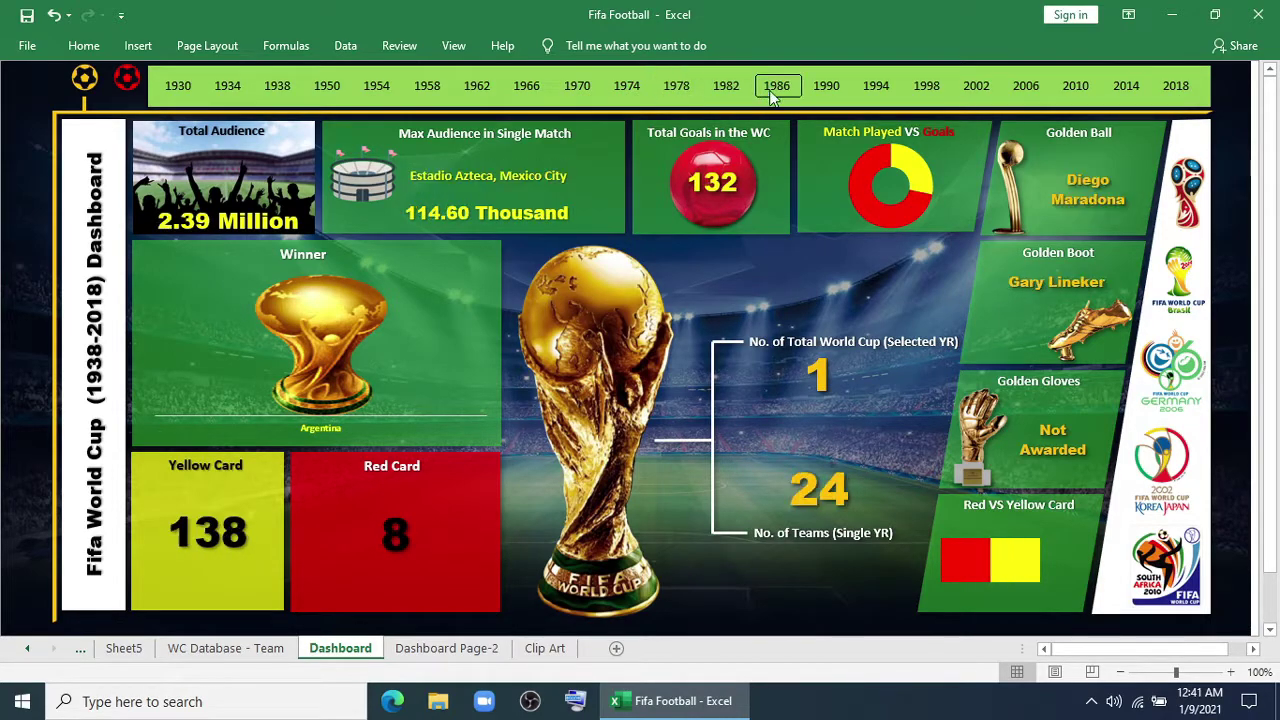
click(884, 93)
drag(1170, 86, 172, 88)
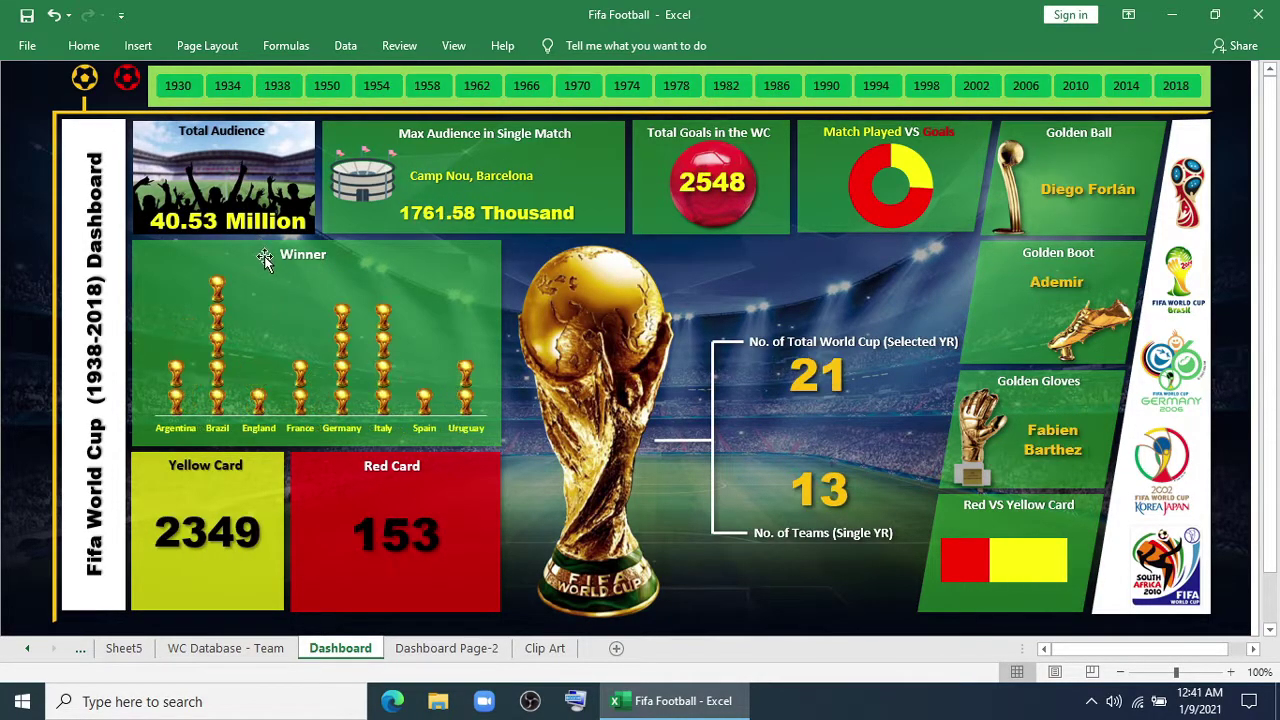
Go to the second dashboard page, view the statistics for Argentina and Belgium, and inspect countries on the total goals map
click(130, 82)
scroll(905, 148, up, 2)
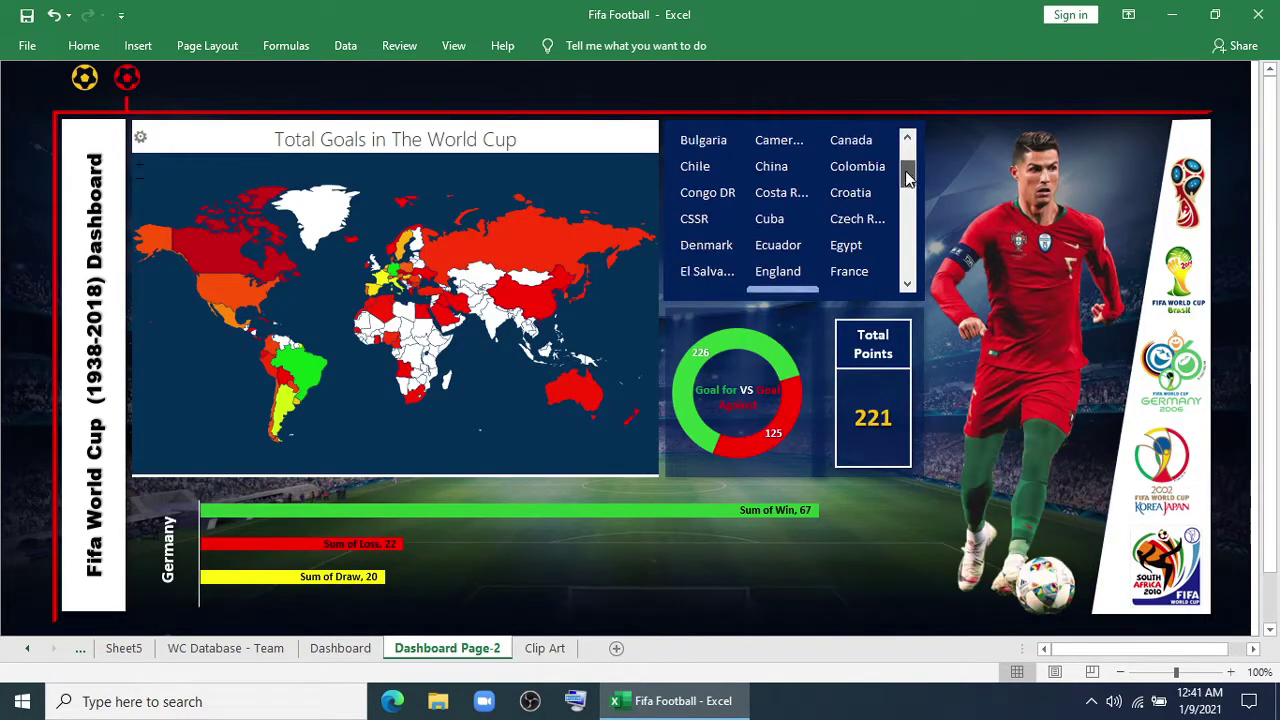
click(845, 140)
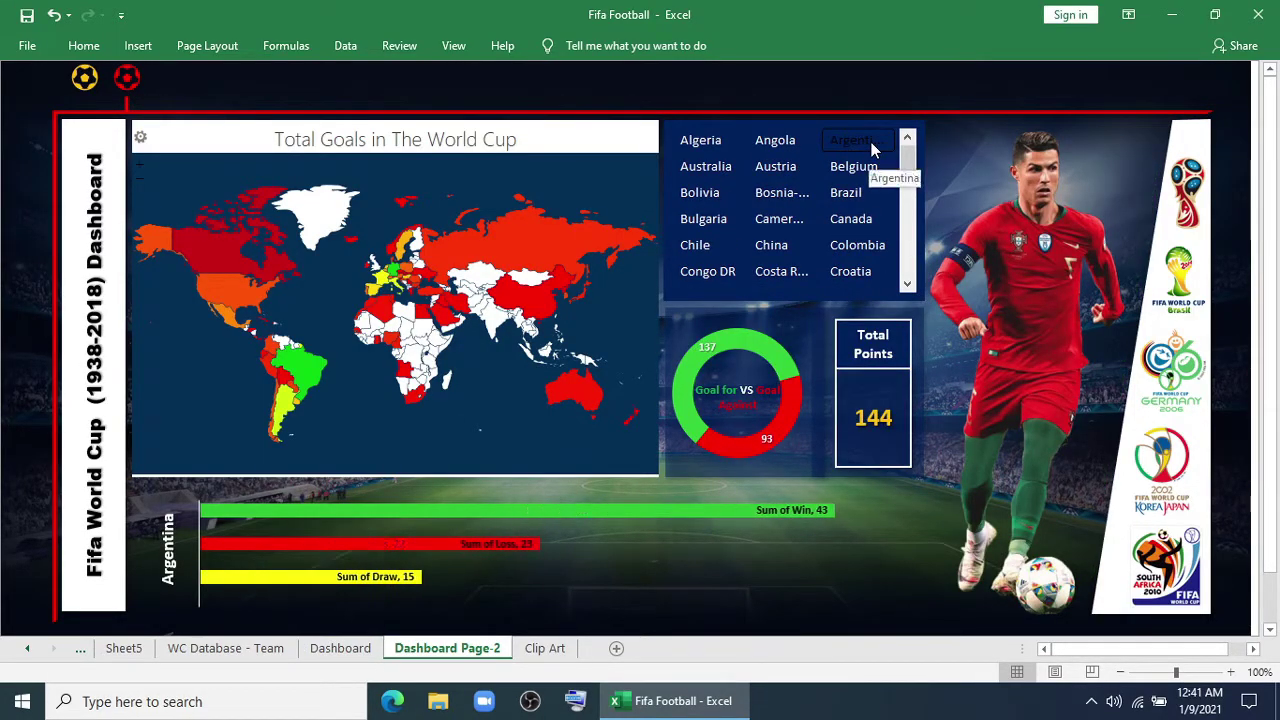
click(853, 166)
click(857, 140)
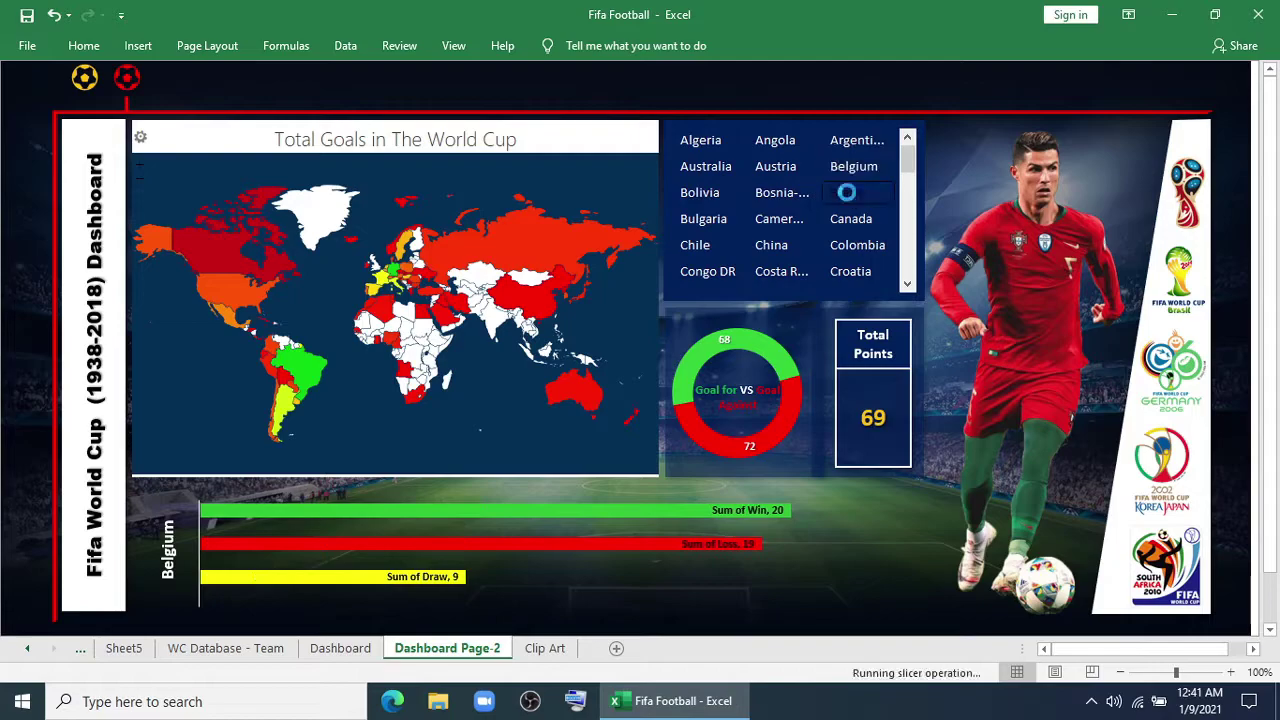
scroll(455, 298, up, 3)
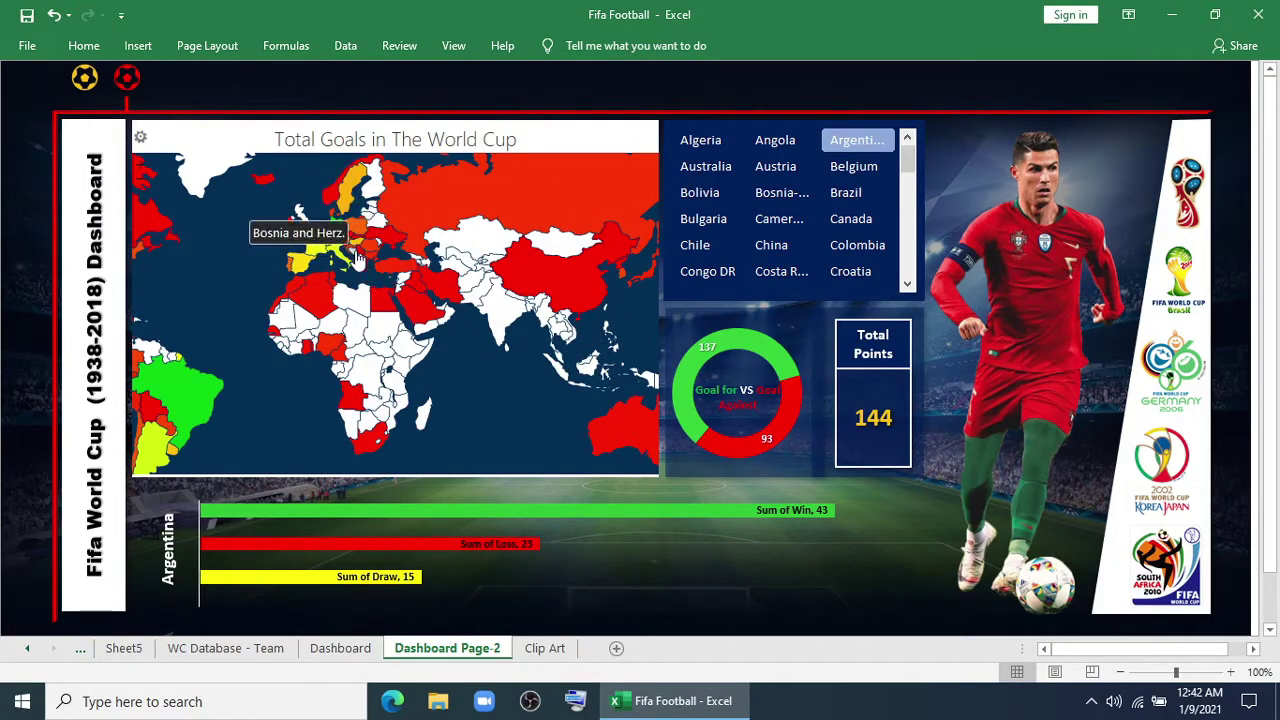
scroll(338, 245, down, 3)
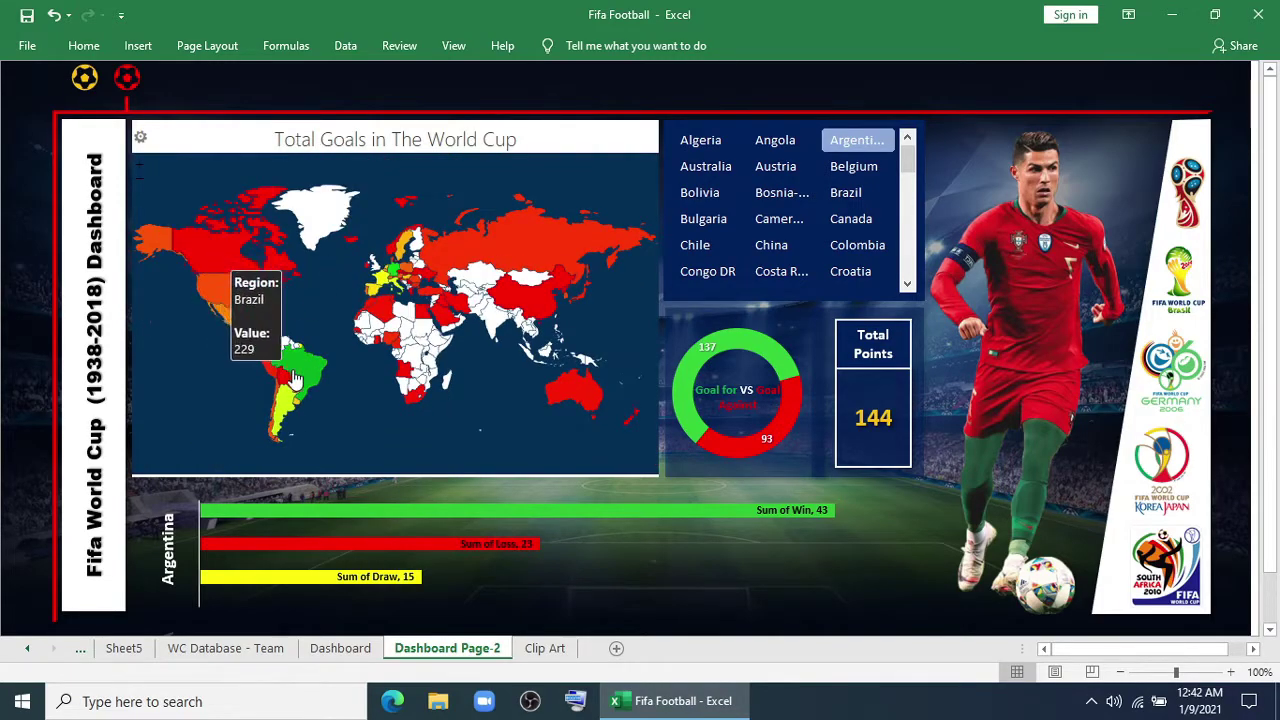
Return to the first dashboard page and review the 1982 and 1966 World Cups, restoring all years after each
click(80, 79)
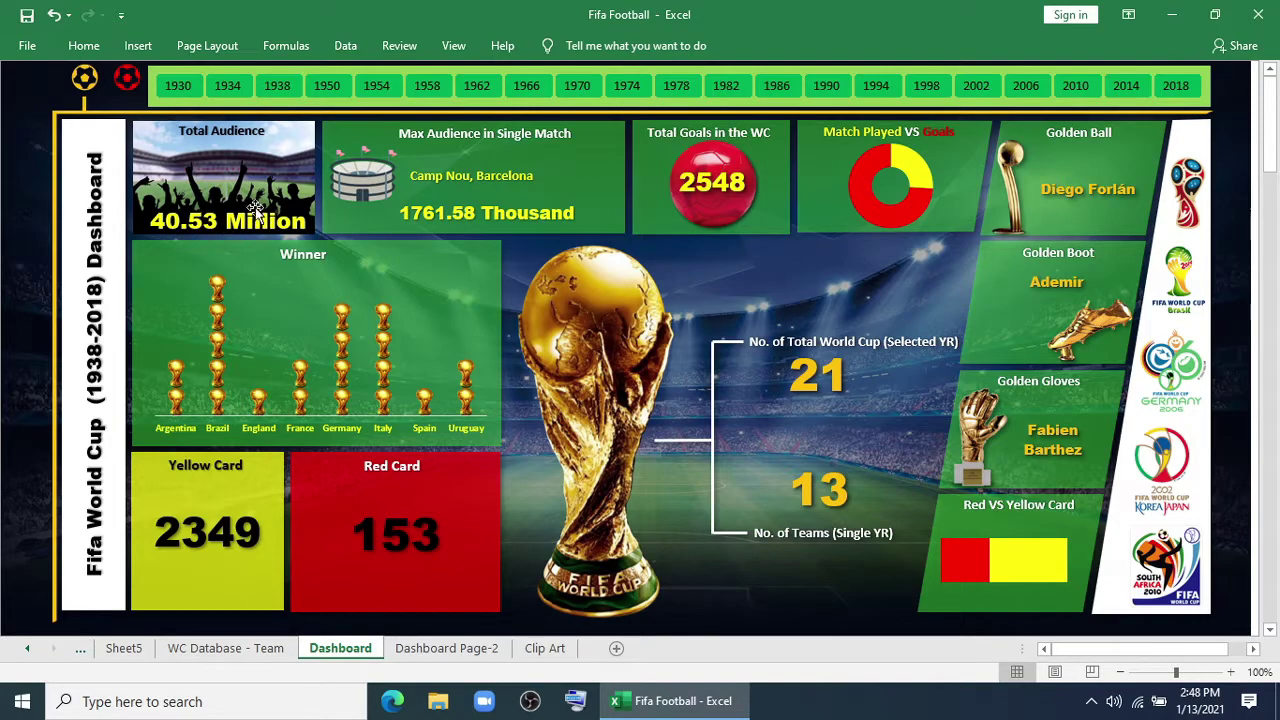
click(726, 85)
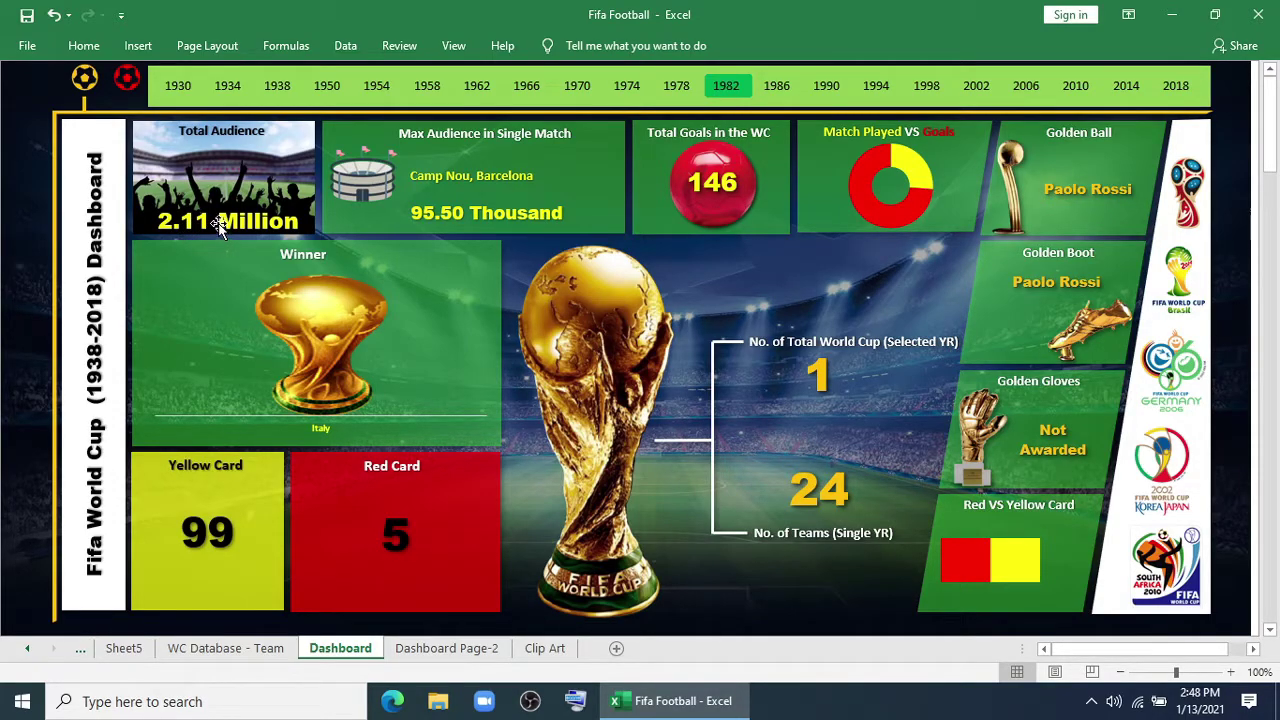
click(1174, 84)
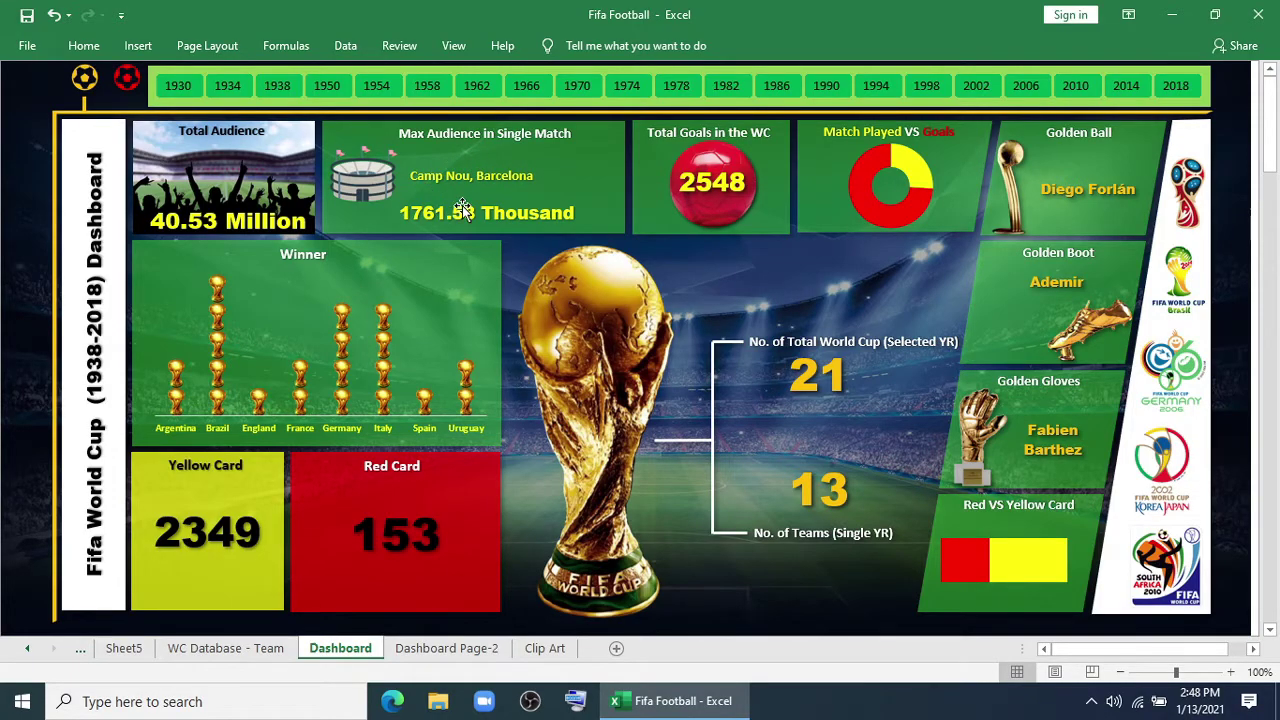
click(527, 86)
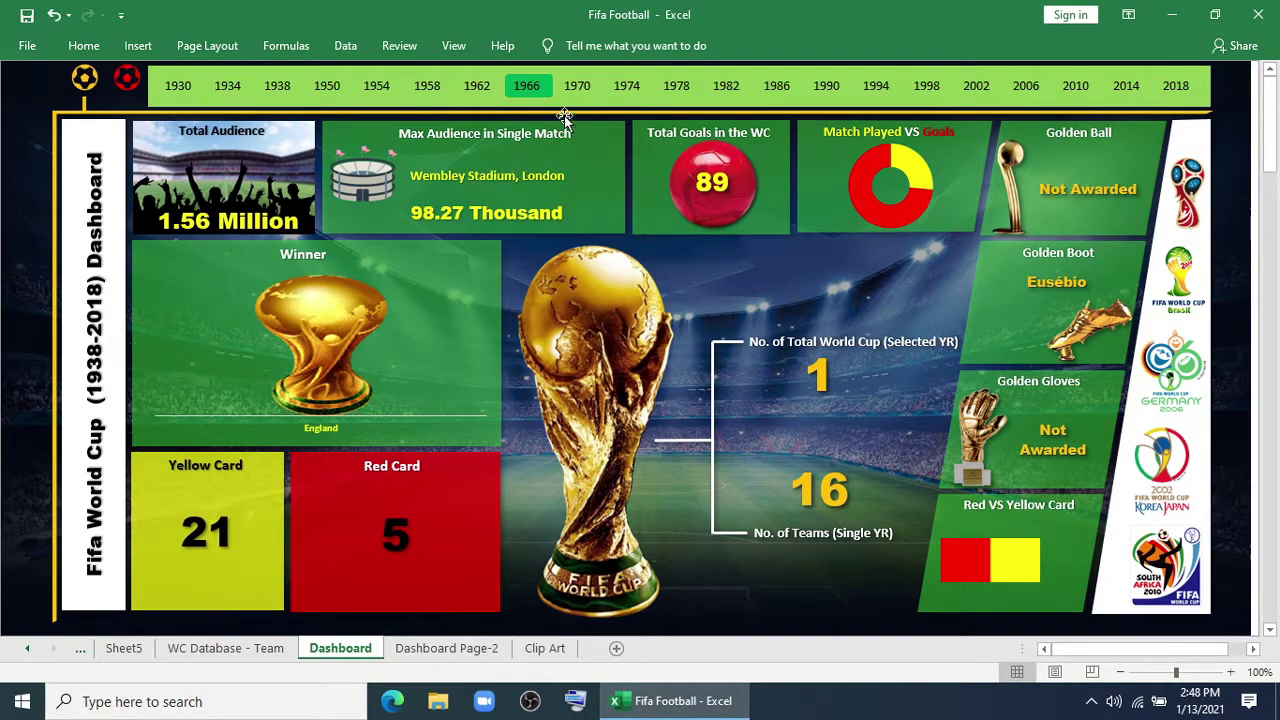
drag(1191, 87, 162, 90)
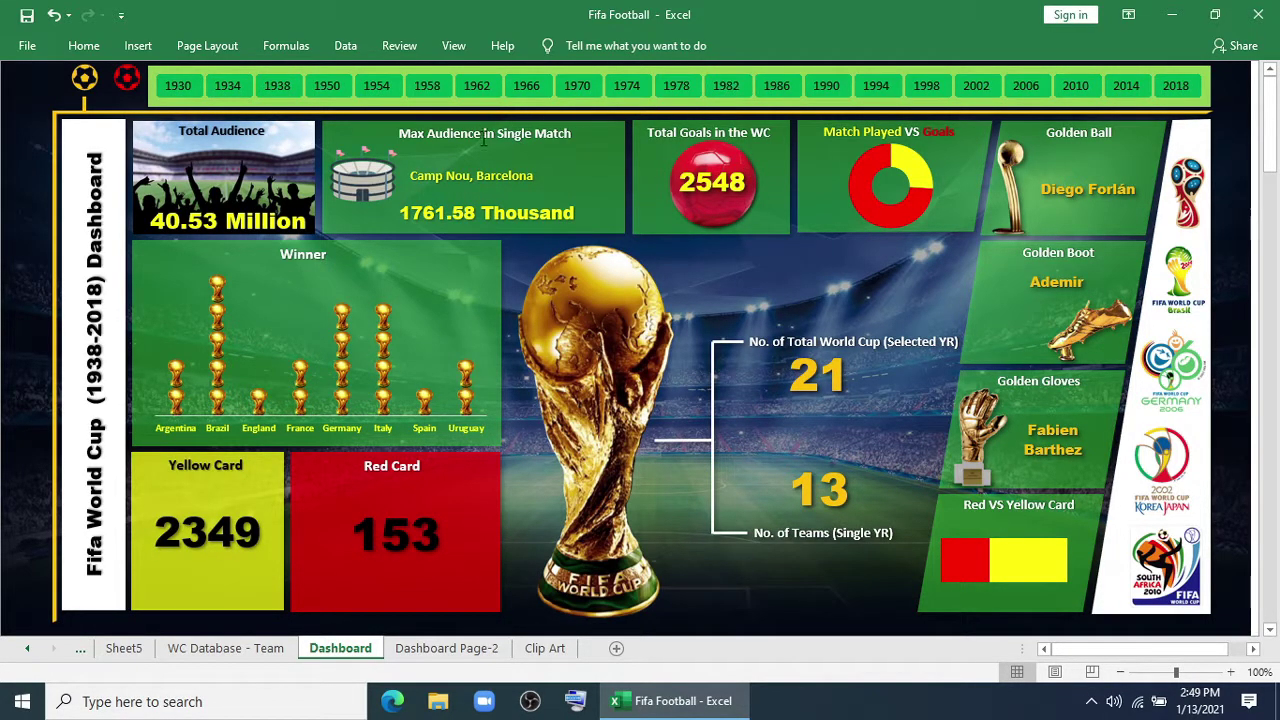
Review the dashboard for 1986 and for the 1950 to 1982 range, restoring the full 1930 to 2018 selection after each
click(777, 87)
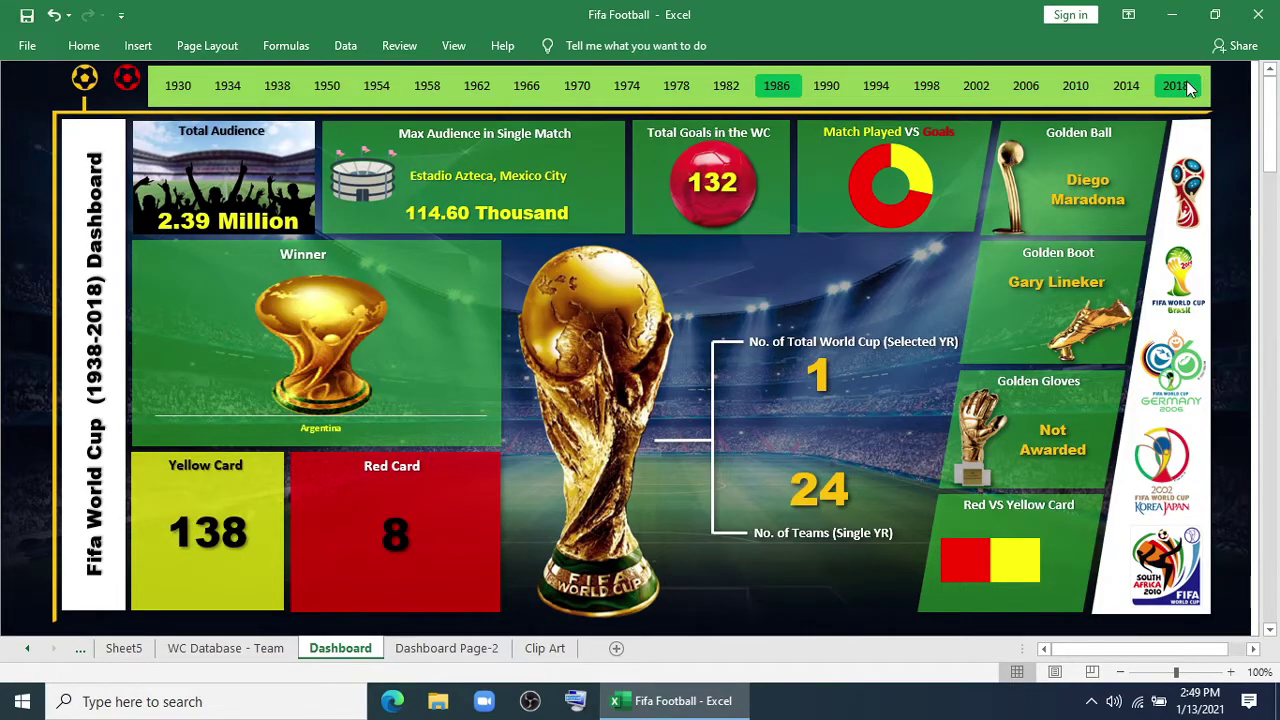
drag(1190, 88, 153, 88)
drag(330, 87, 726, 88)
drag(1180, 88, 175, 87)
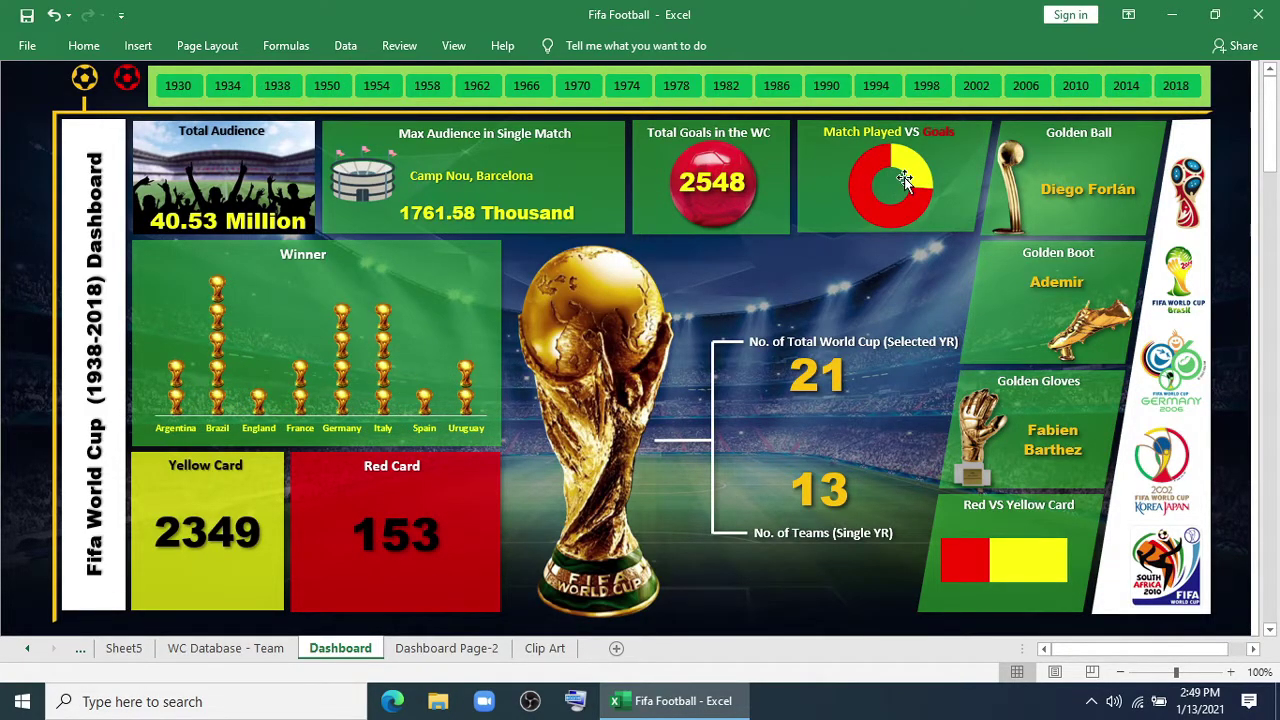
Compare the award and goal figures for 2002, the 1934 to 2018 range, and the World Cups from 1970
click(976, 86)
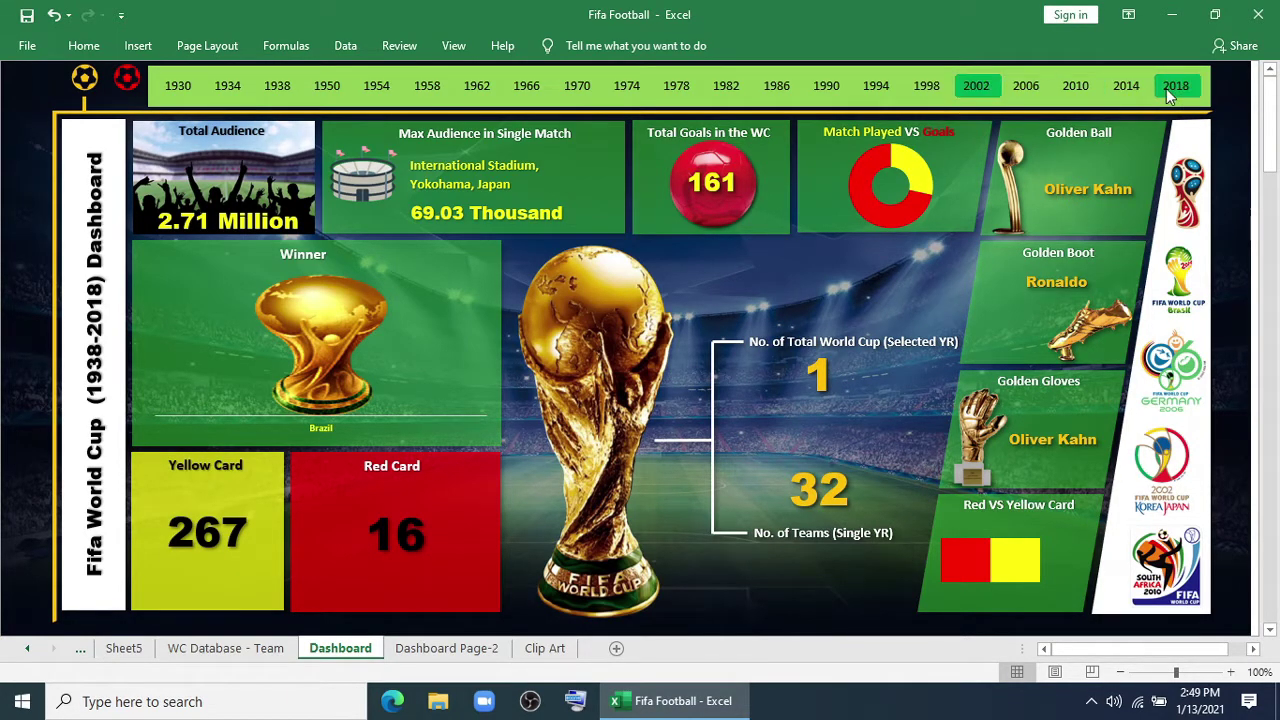
drag(1176, 88, 223, 88)
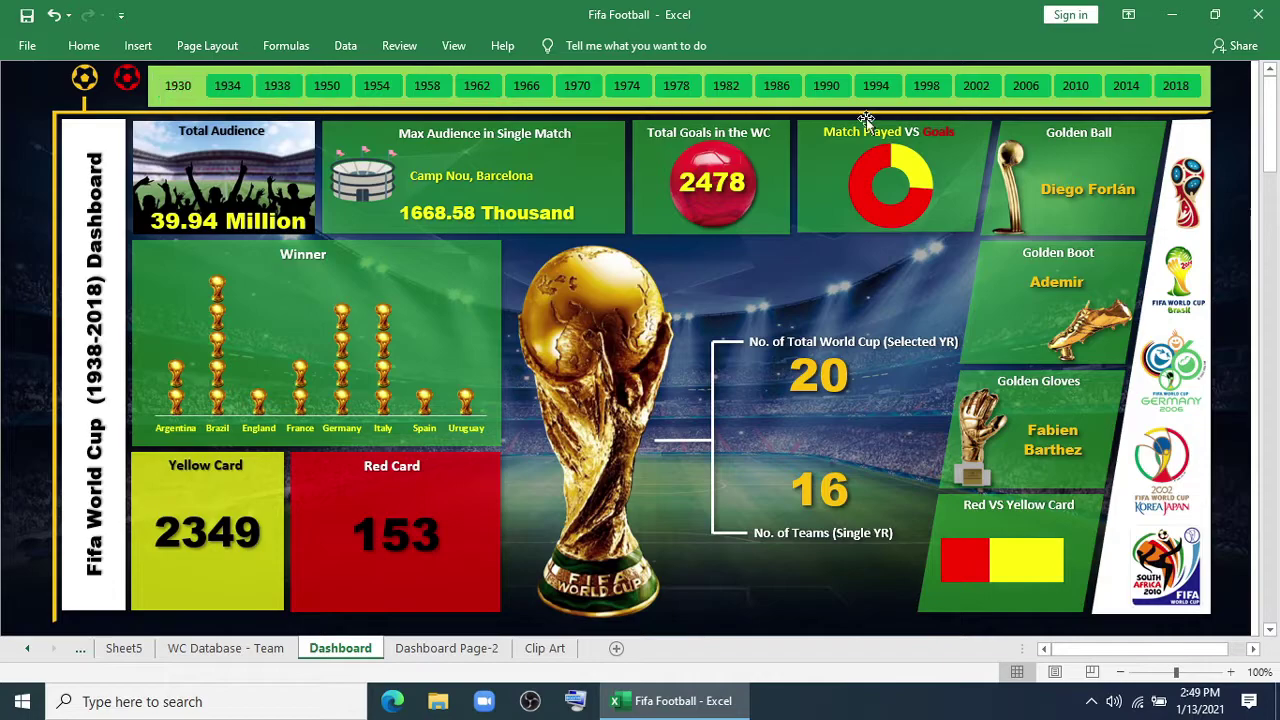
click(572, 86)
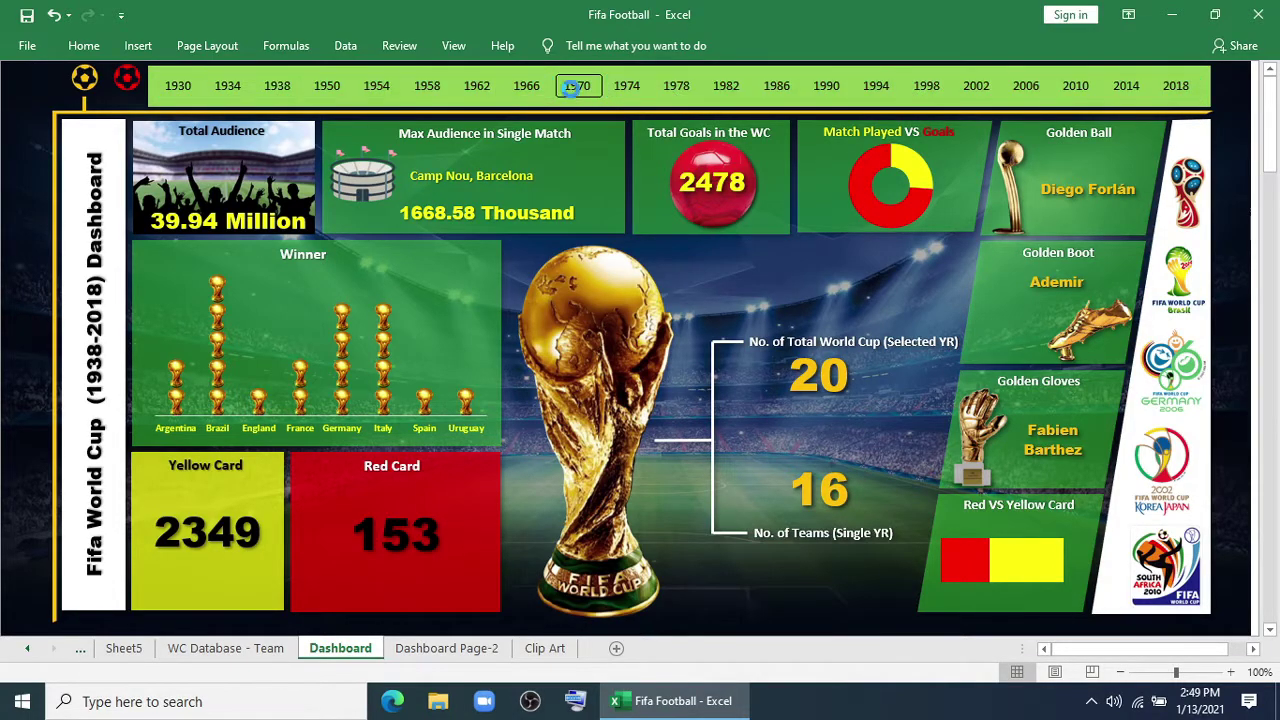
click(1126, 86)
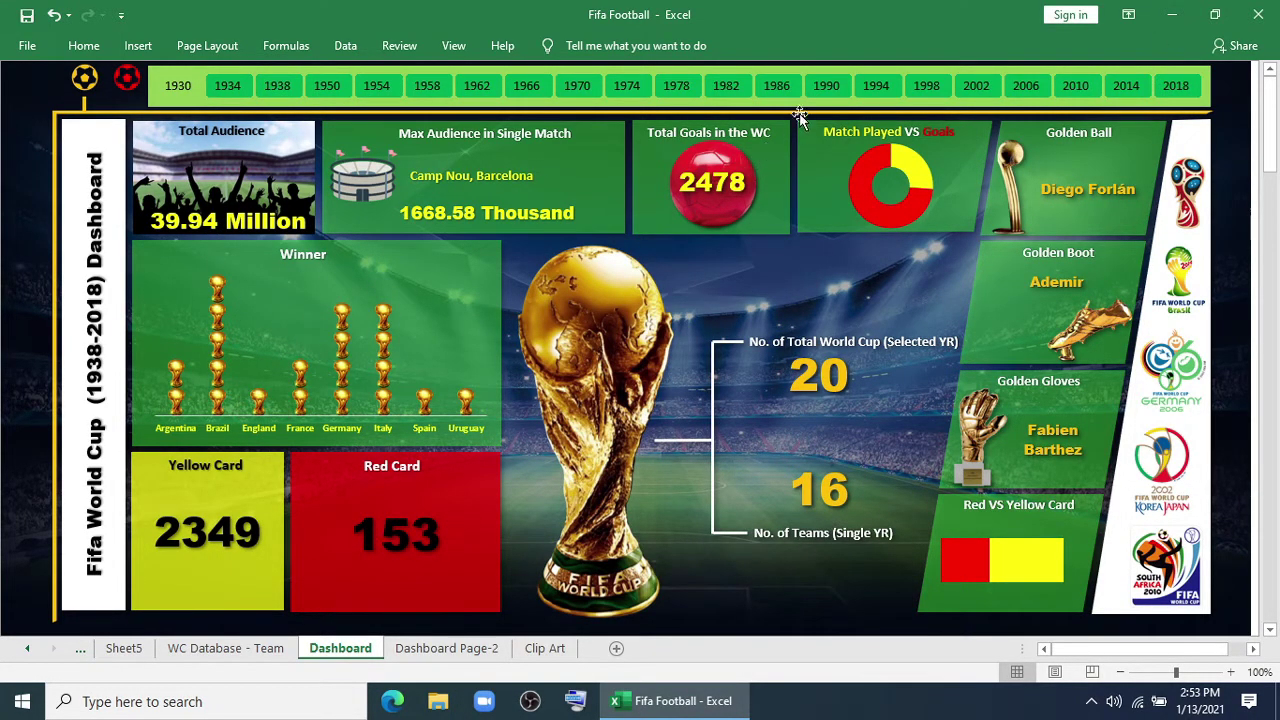
Review the dashboard for 1986, 2018 and the 1970 to 2018 range, and reselect every year from 1930 to 2018
click(780, 86)
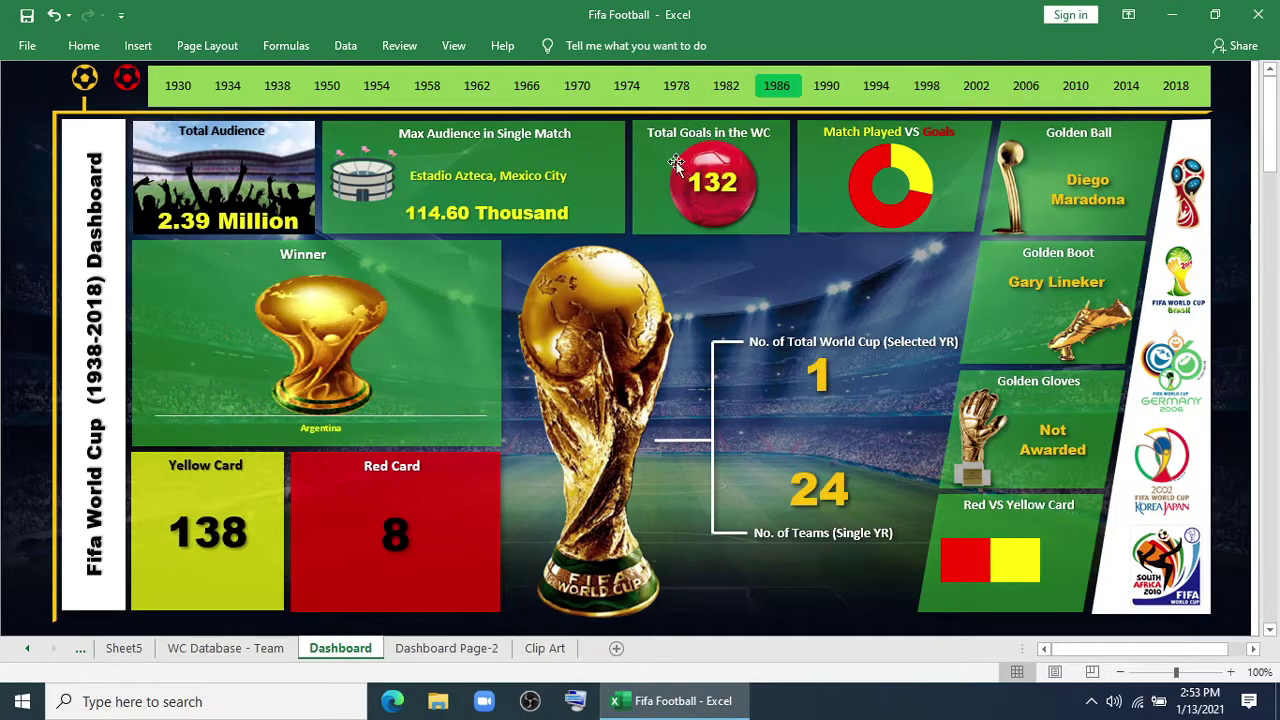
click(1175, 88)
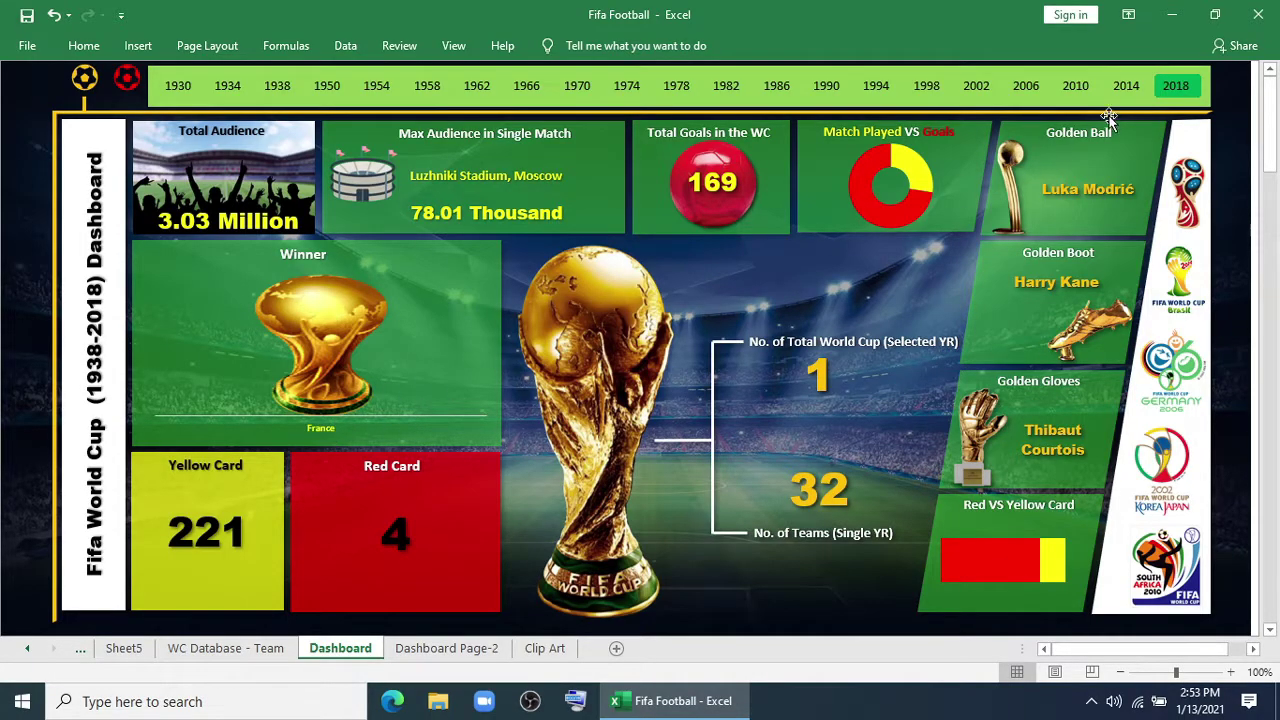
click(580, 88)
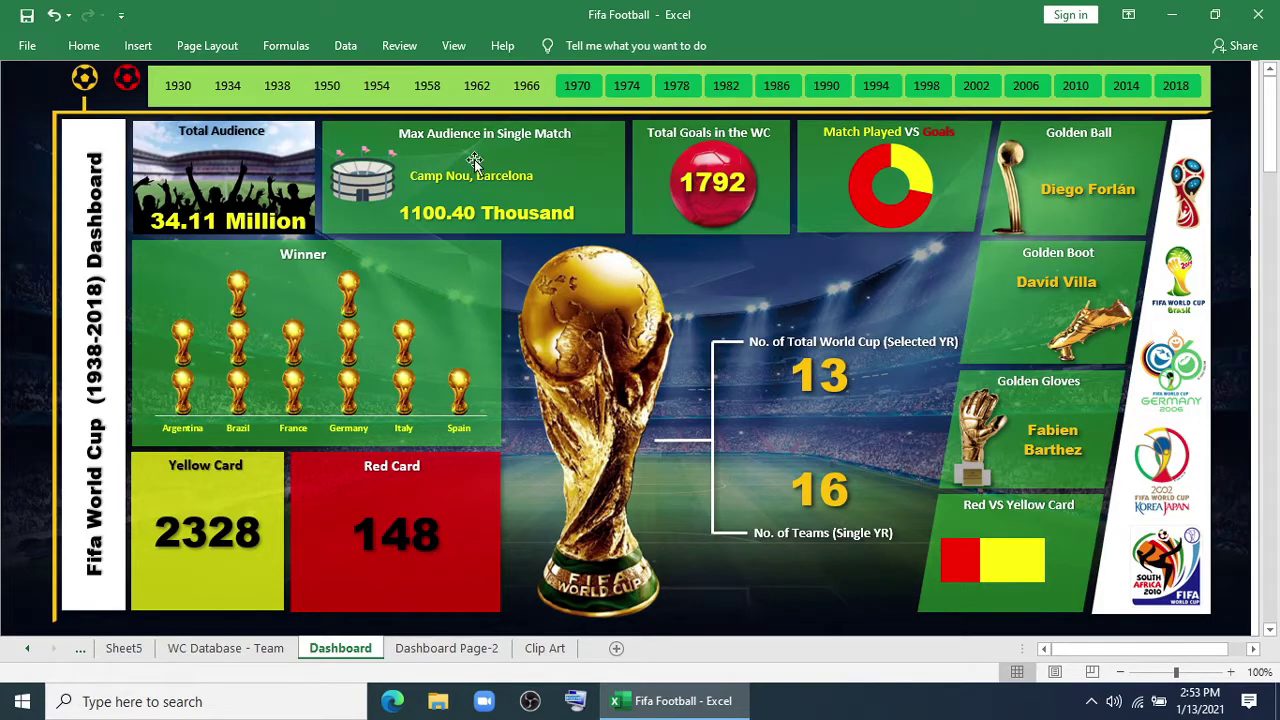
drag(1177, 90, 180, 87)
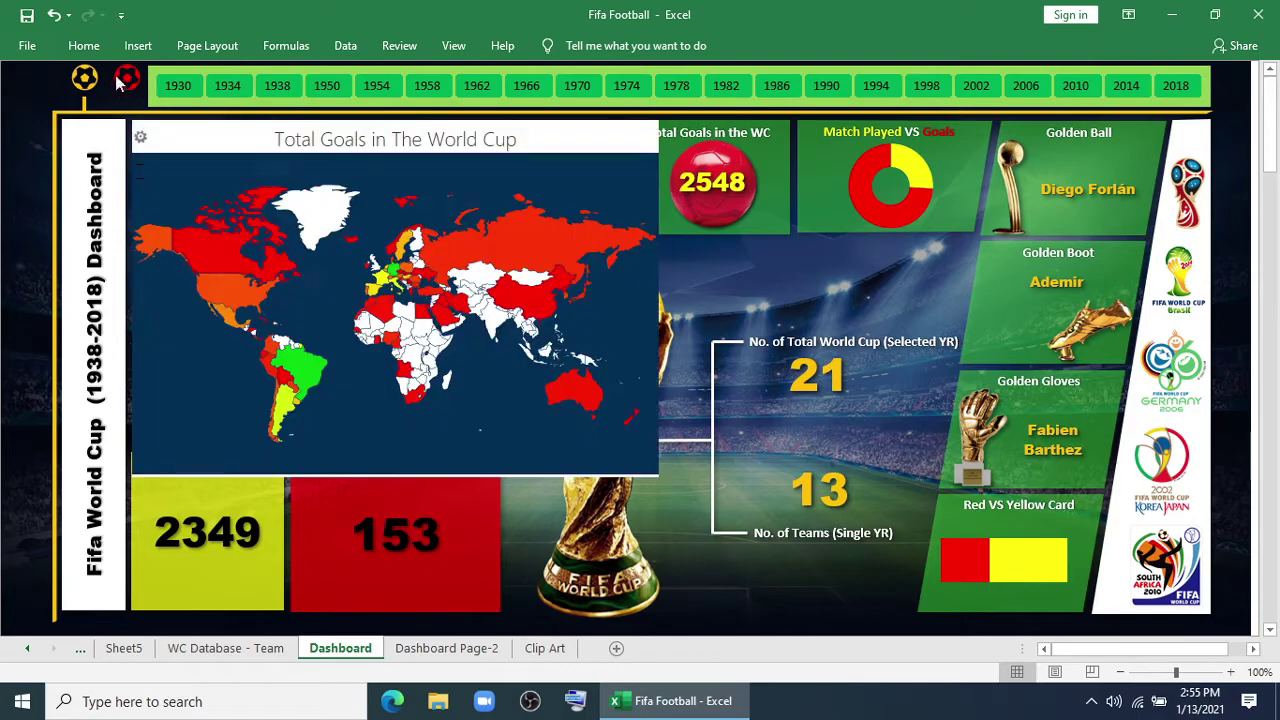
Open the second dashboard page, inspect country values on the total goals map, and filter the team statistics to Brazil
click(123, 80)
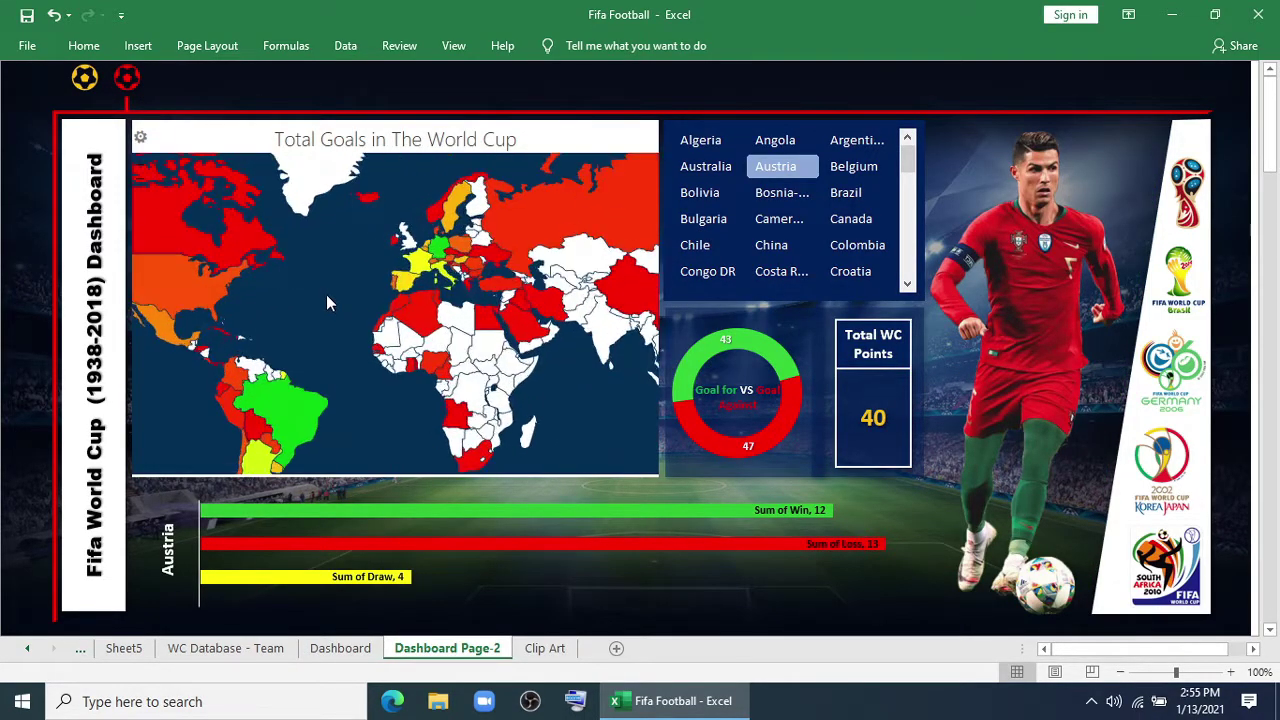
mouse_move(302, 388)
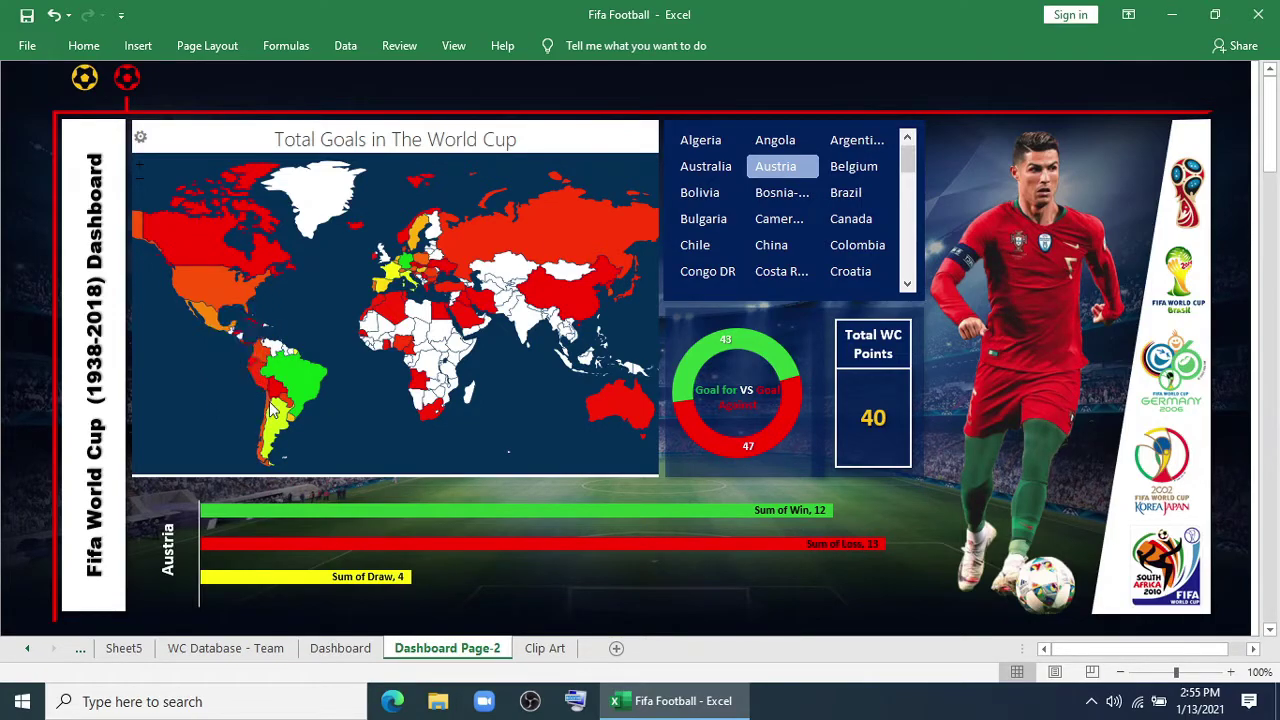
mouse_move(432, 418)
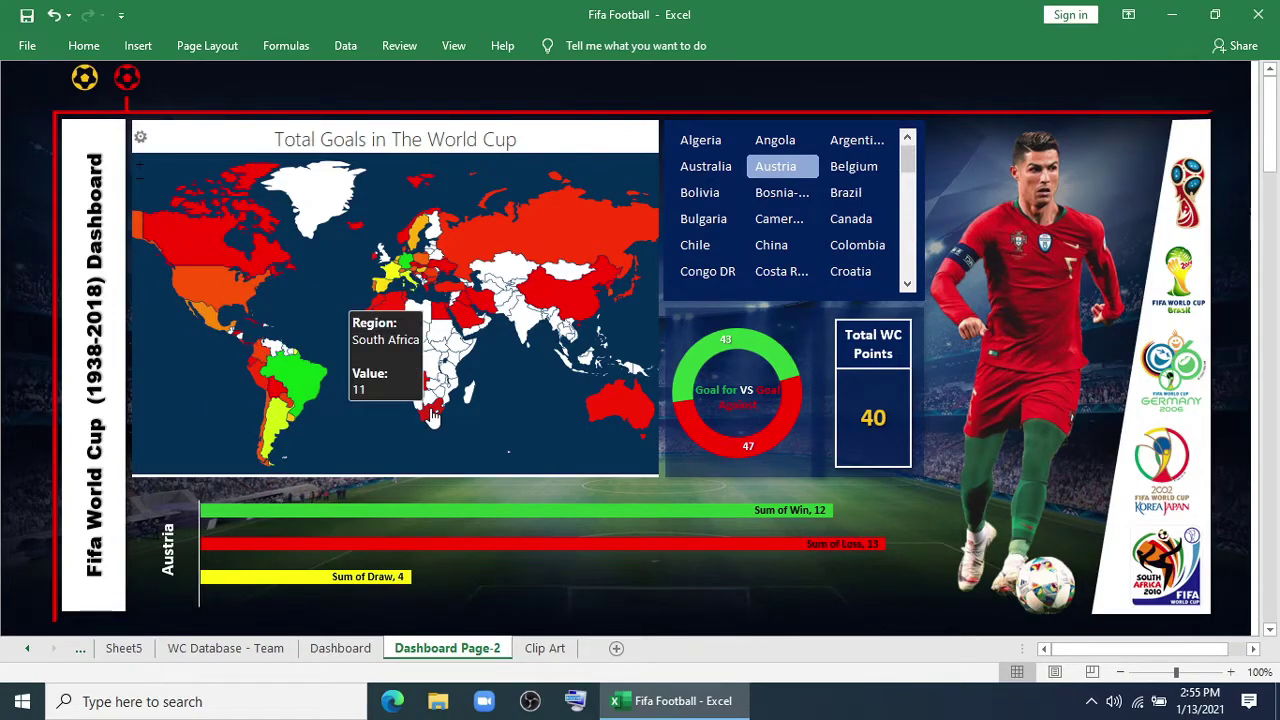
mouse_move(385, 320)
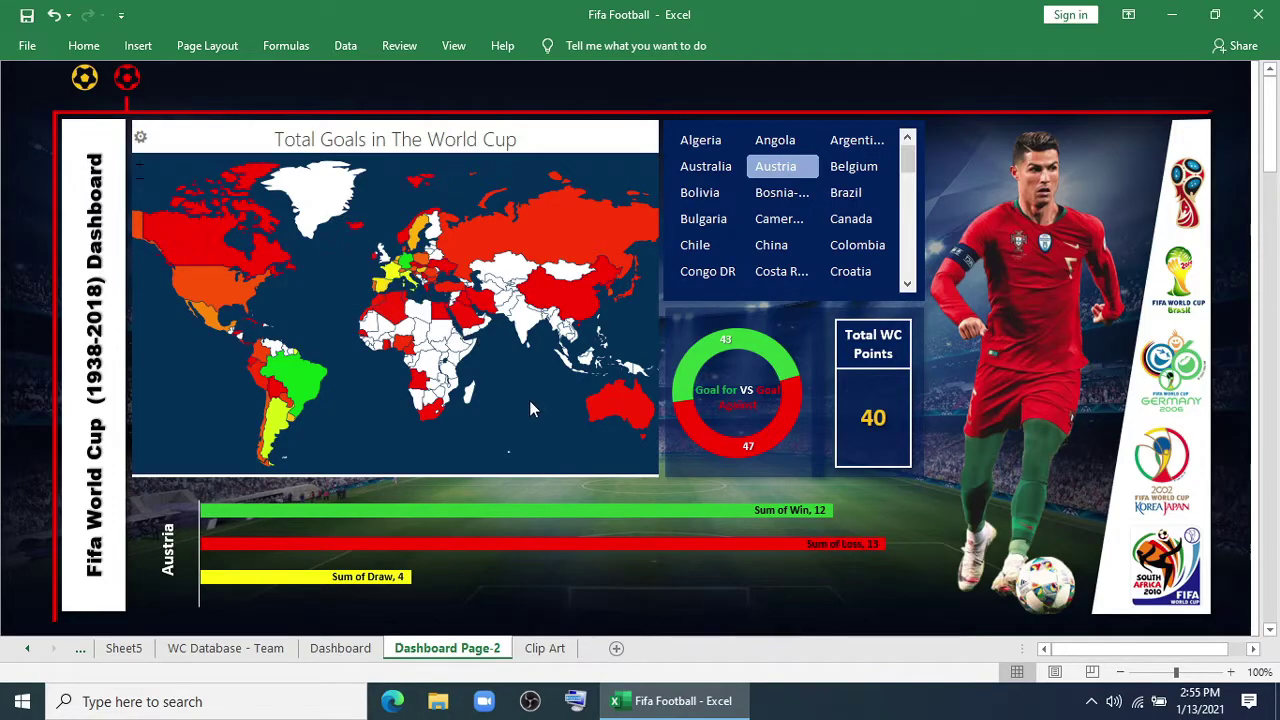
click(790, 220)
click(846, 193)
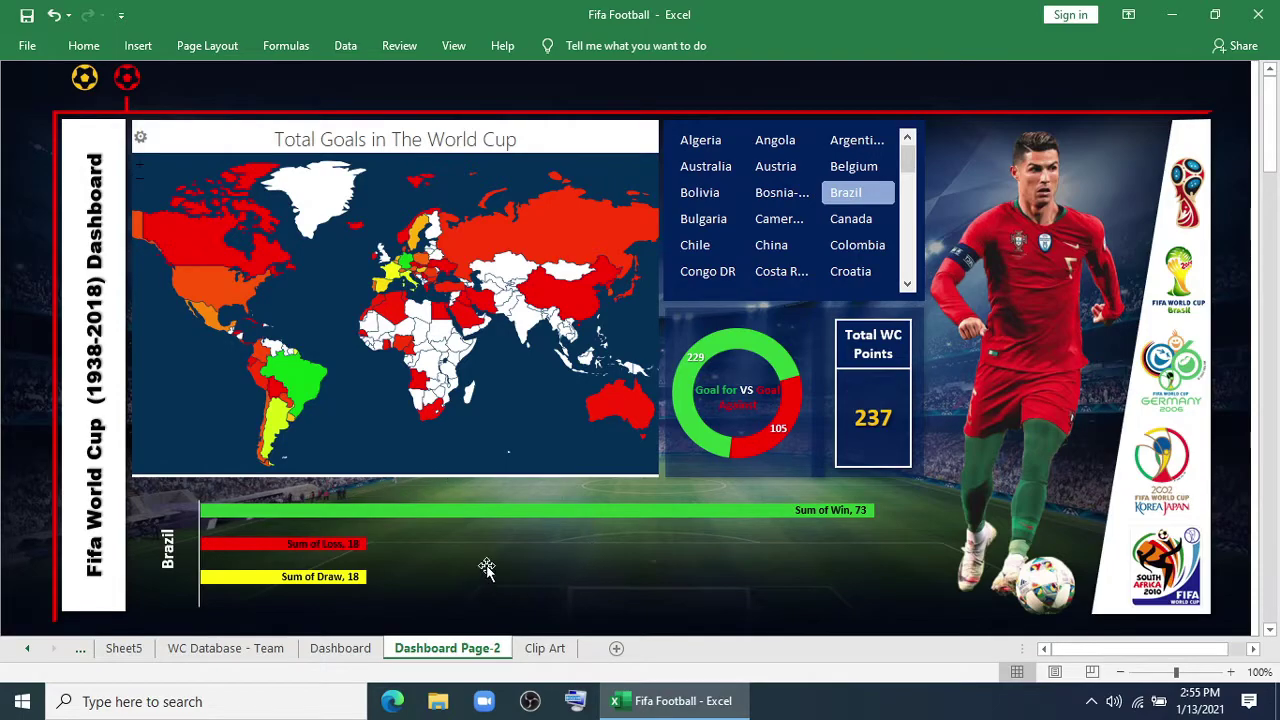
click(120, 86)
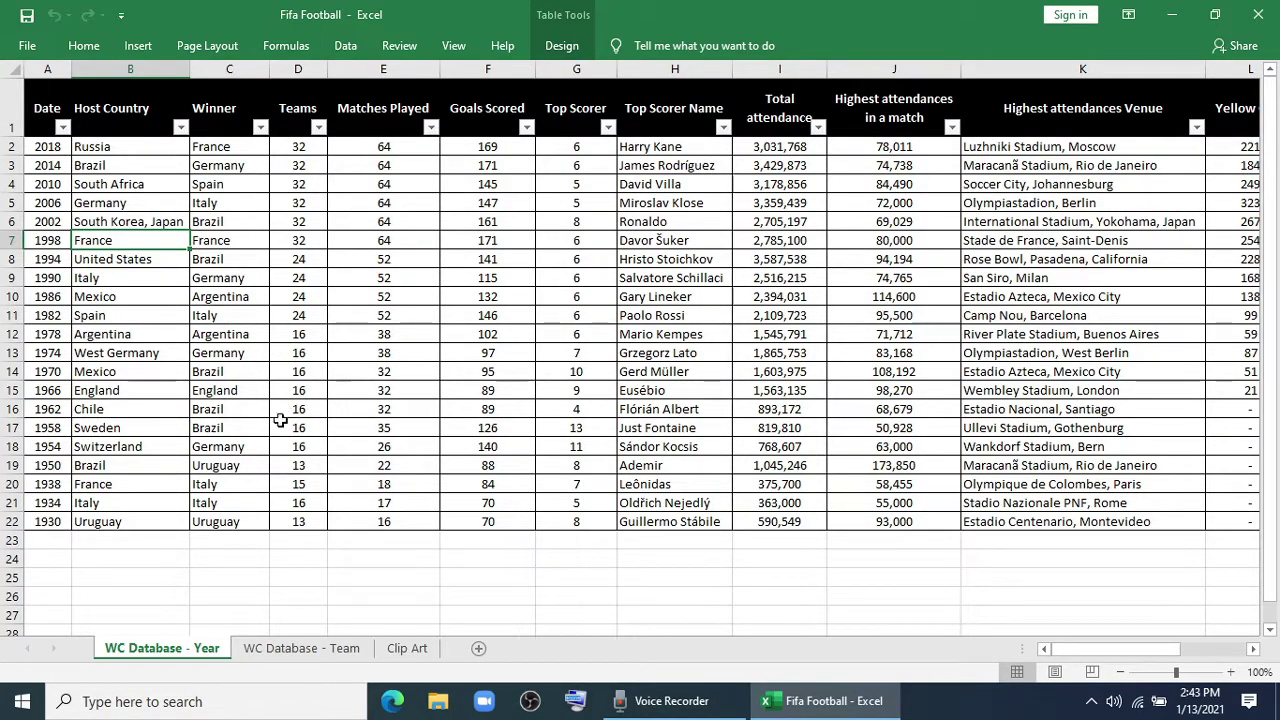
Examine the source data in the WC Database - Team sheet and across all columns of the WC Database - Year sheet
click(287, 648)
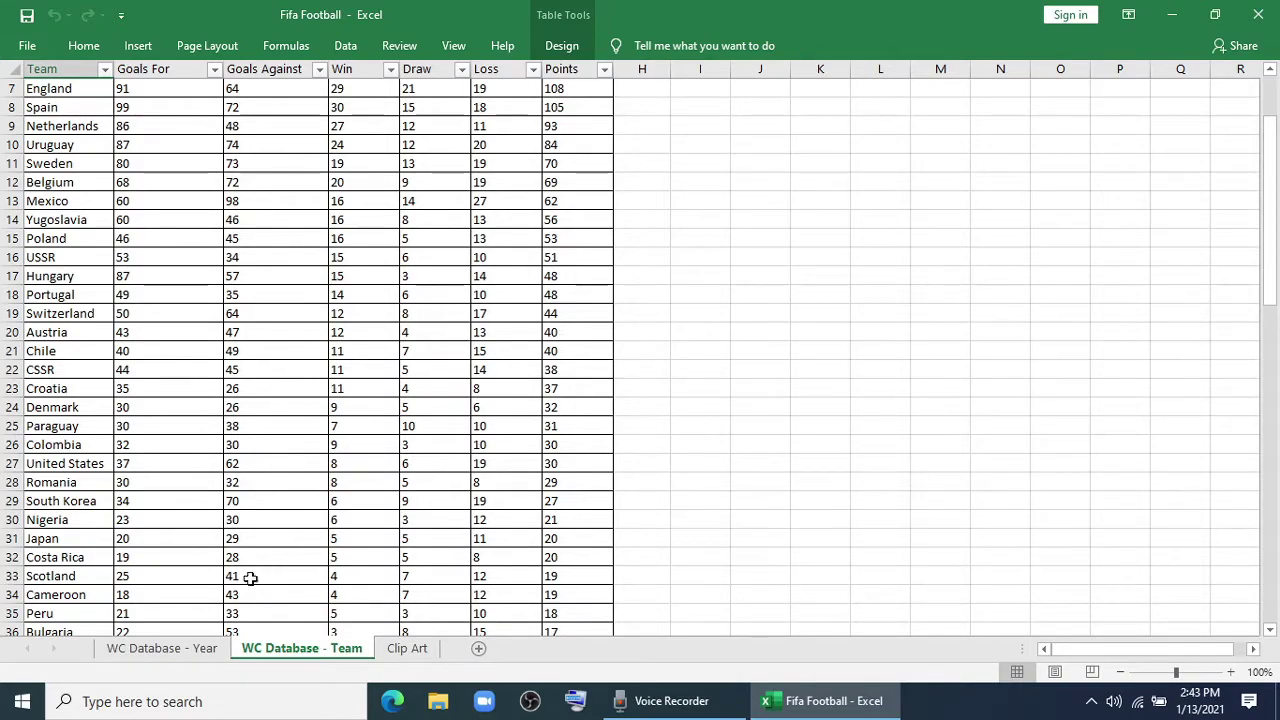
click(170, 648)
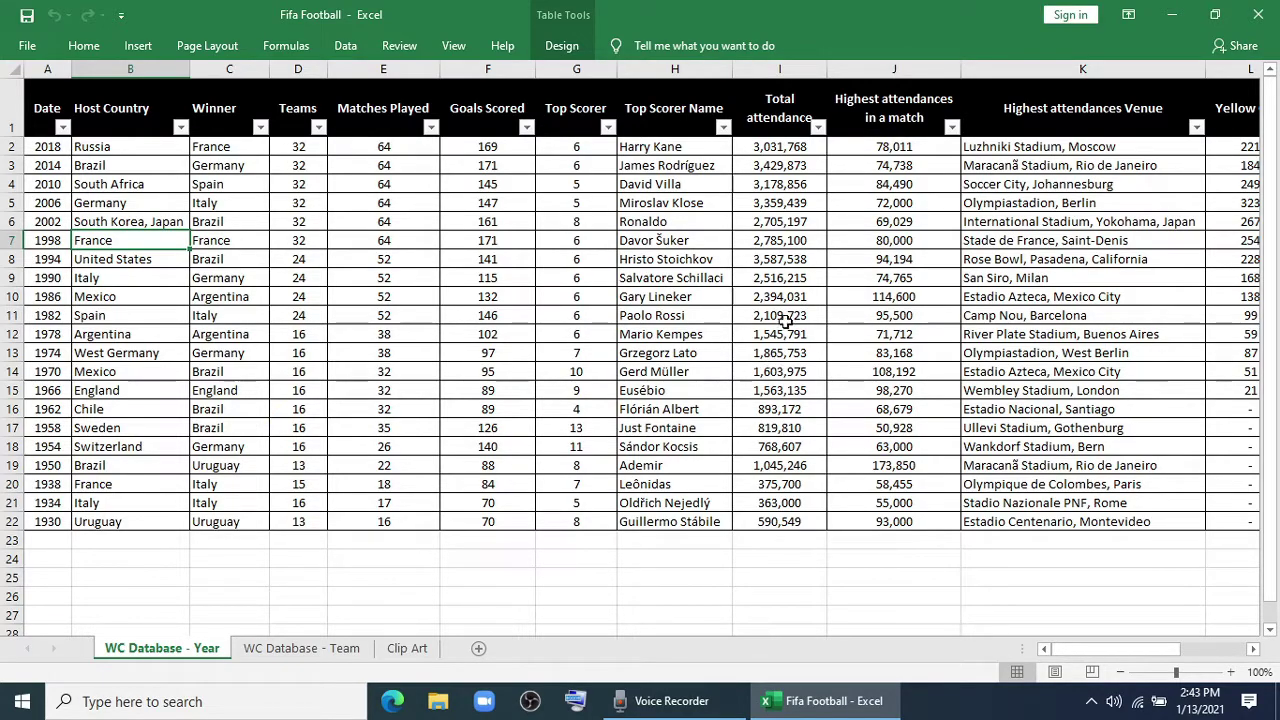
drag(1089, 650, 1128, 650)
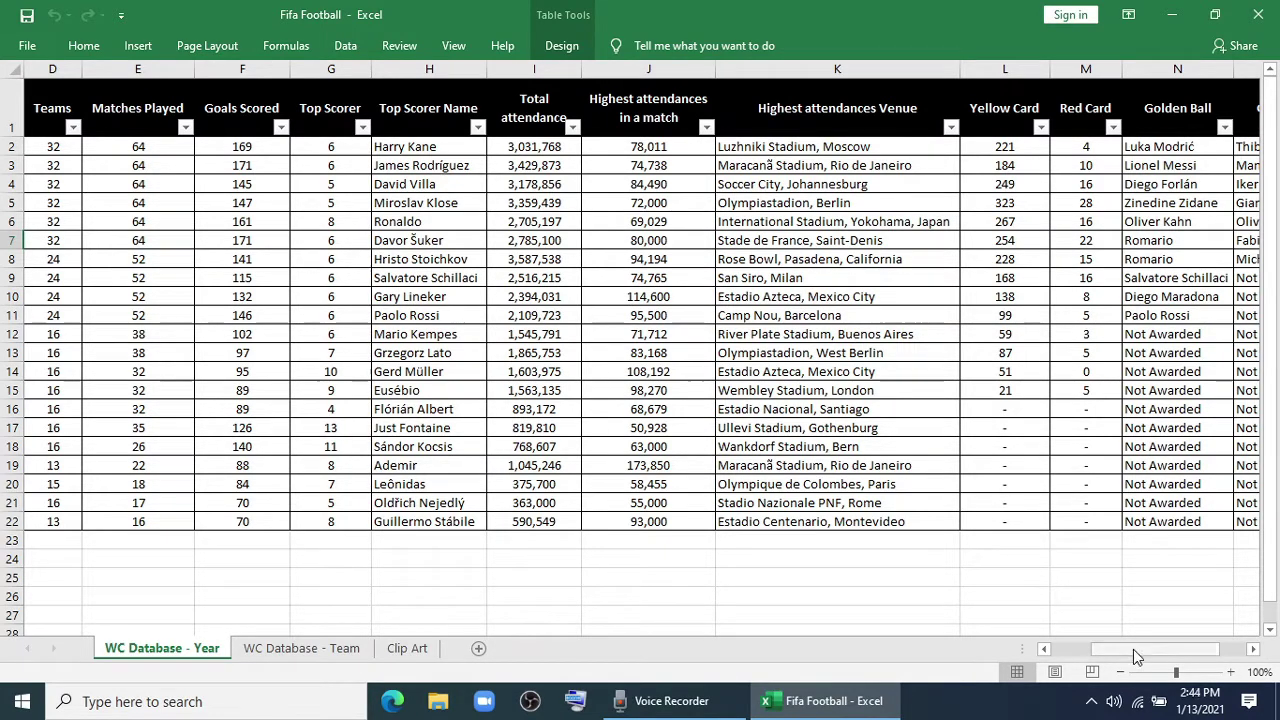
drag(1133, 649, 1163, 647)
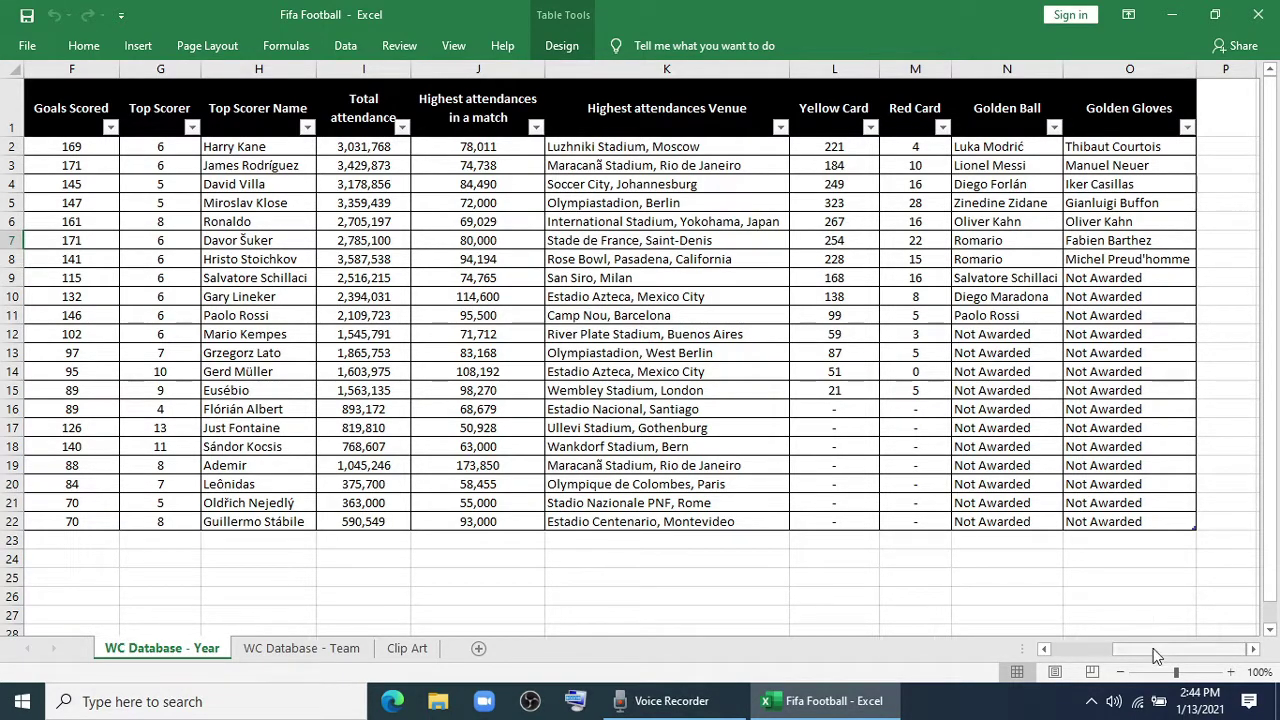
Review the first columns of the WC Database - Year sheet and the team records in the WC Database - Team sheet
drag(1160, 649, 1060, 648)
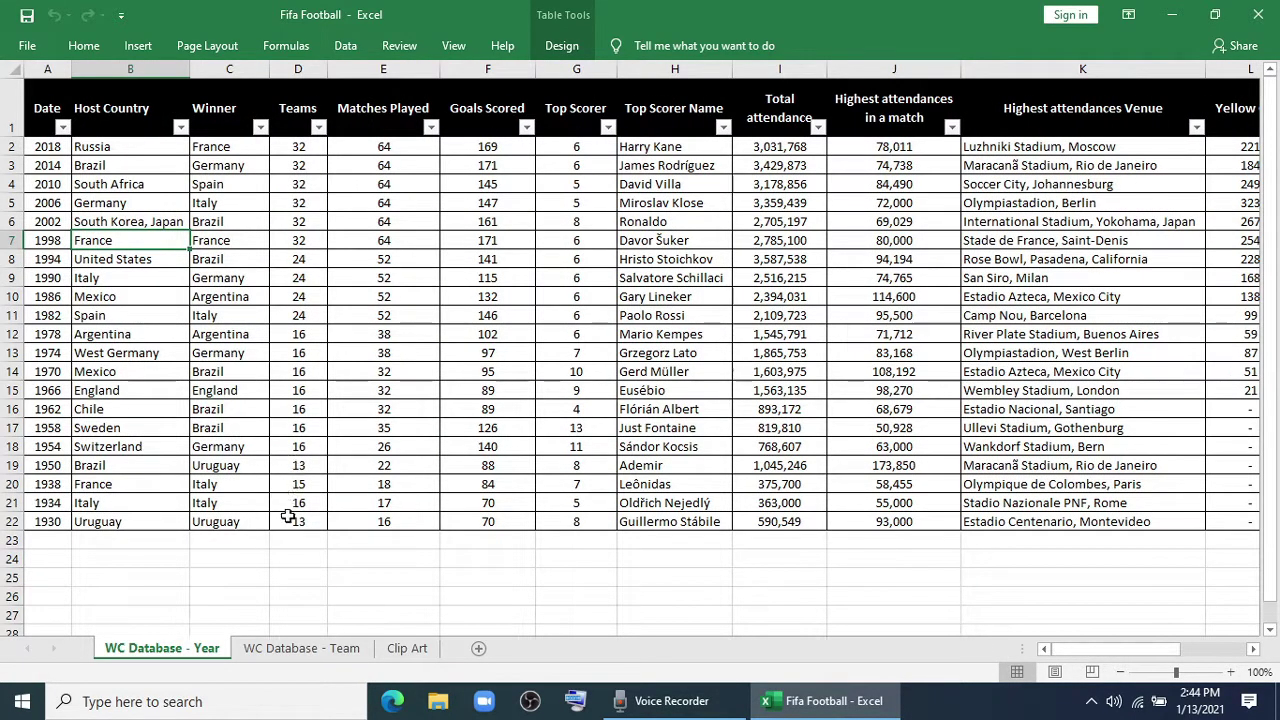
click(272, 650)
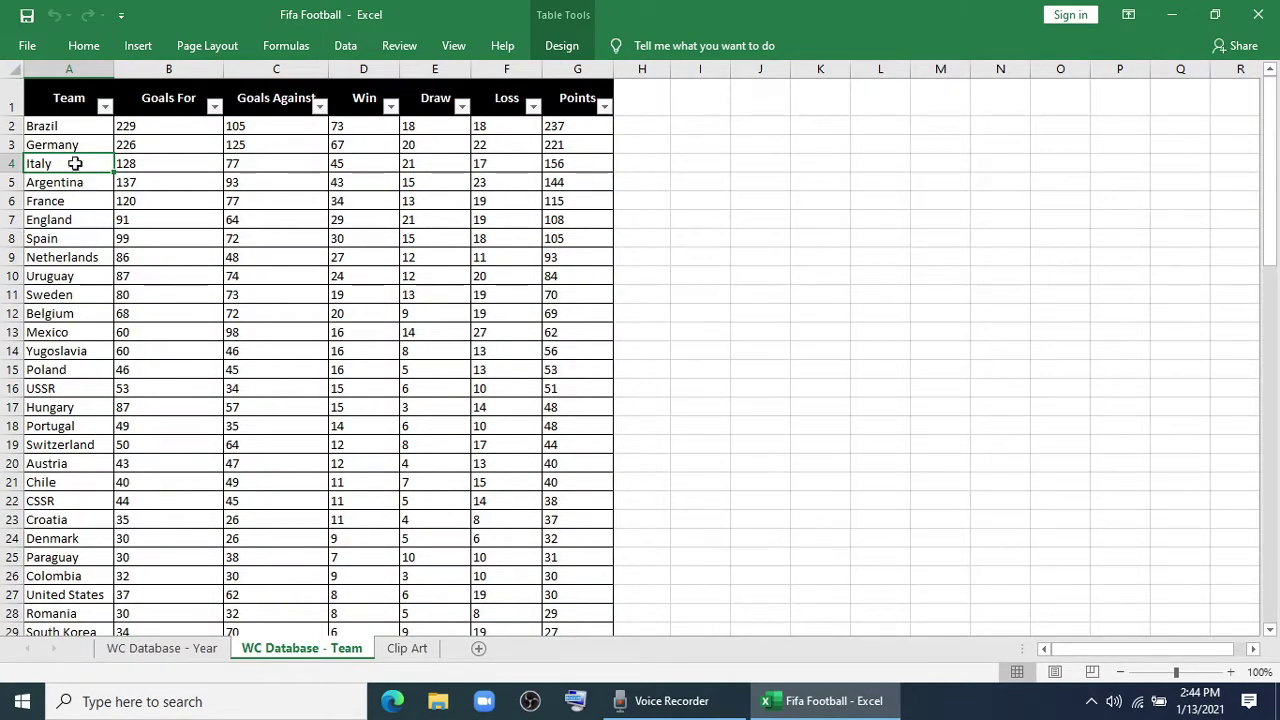
scroll(64, 428, down, 1)
scroll(68, 360, up, 1)
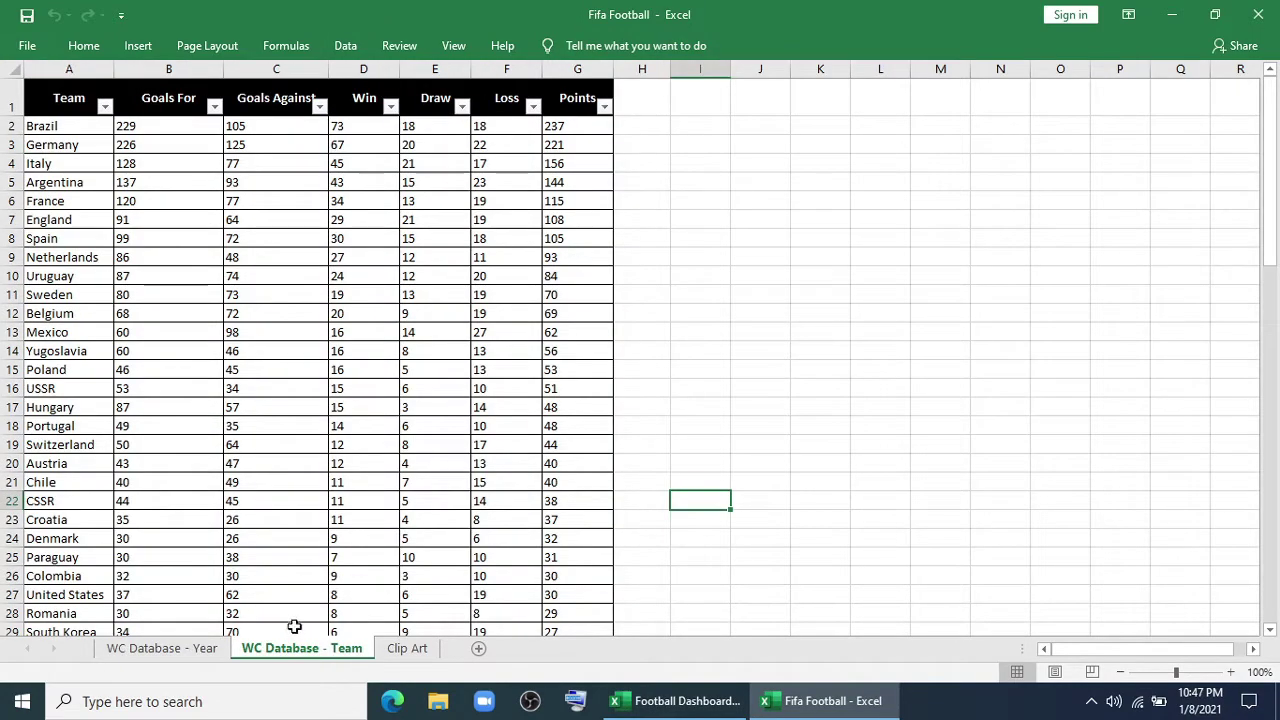
Insert a new blank worksheet and place it between the WC Database - Team and Clip Art sheets
right_click(291, 648)
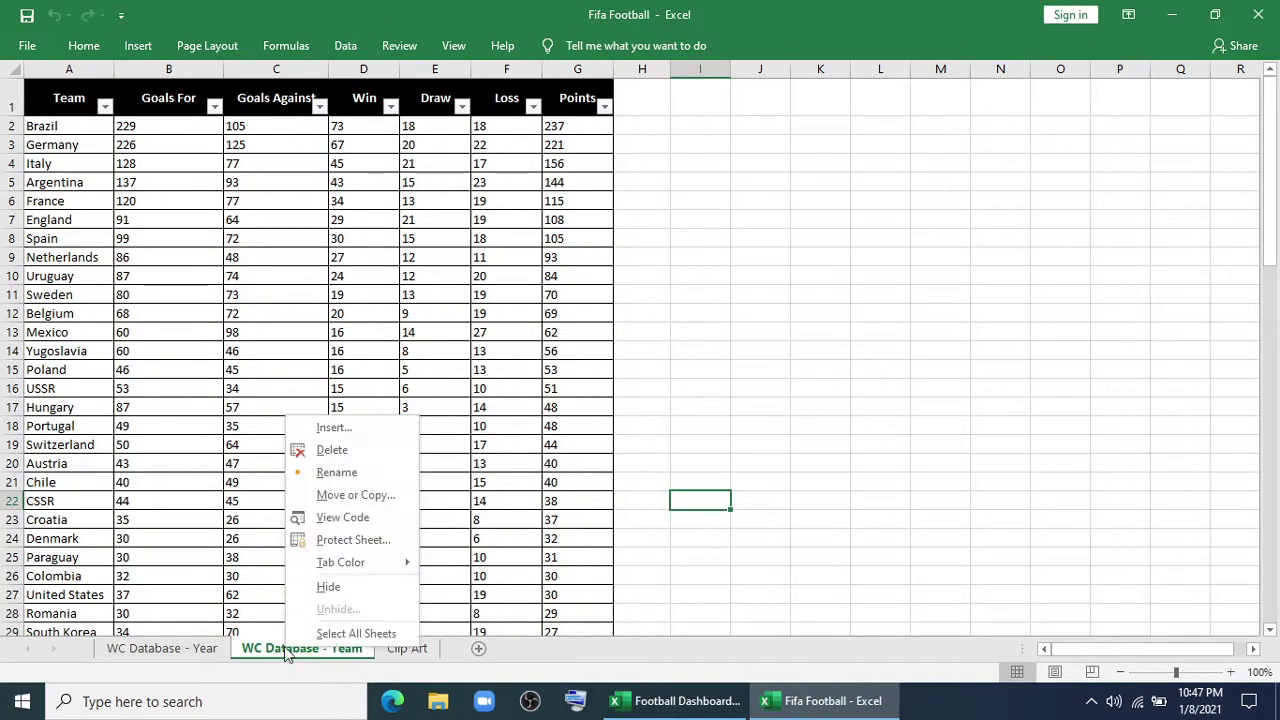
click(334, 427)
click(486, 579)
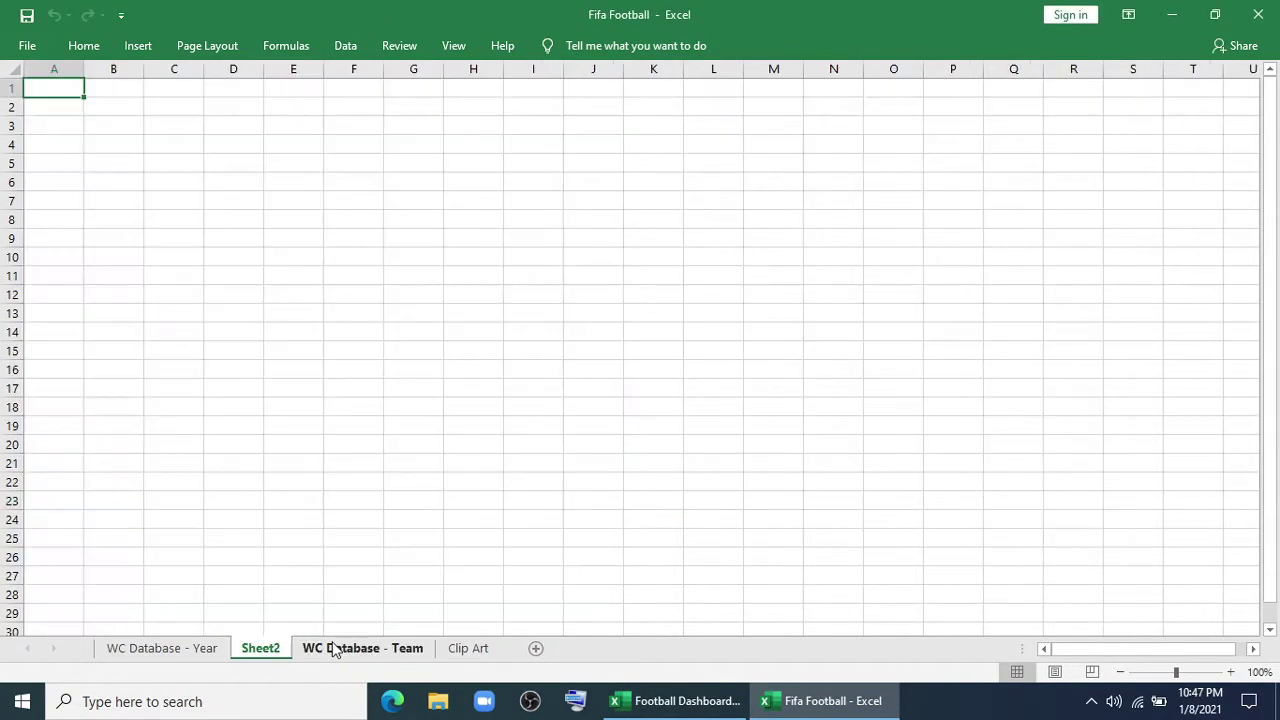
drag(466, 628, 440, 640)
Rename the new worksheet as Dashboard
right_click(413, 648)
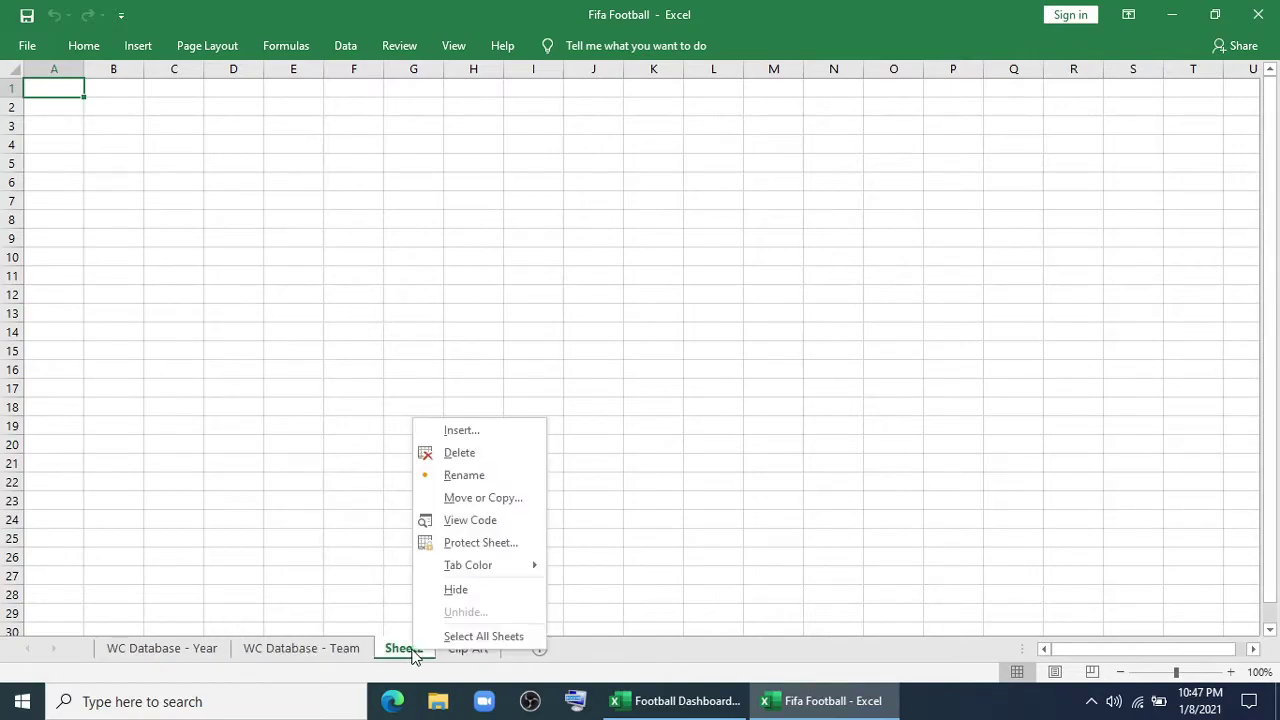
click(463, 476)
text(Dashboard)
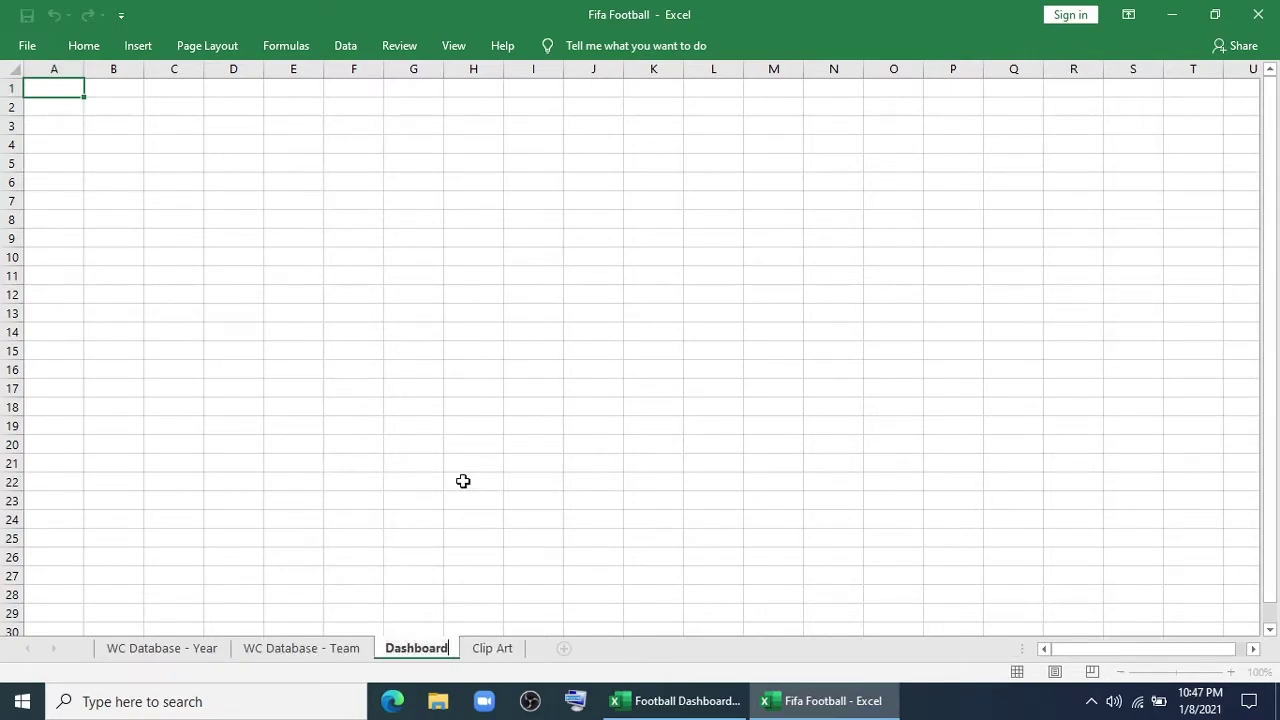
key(Return)
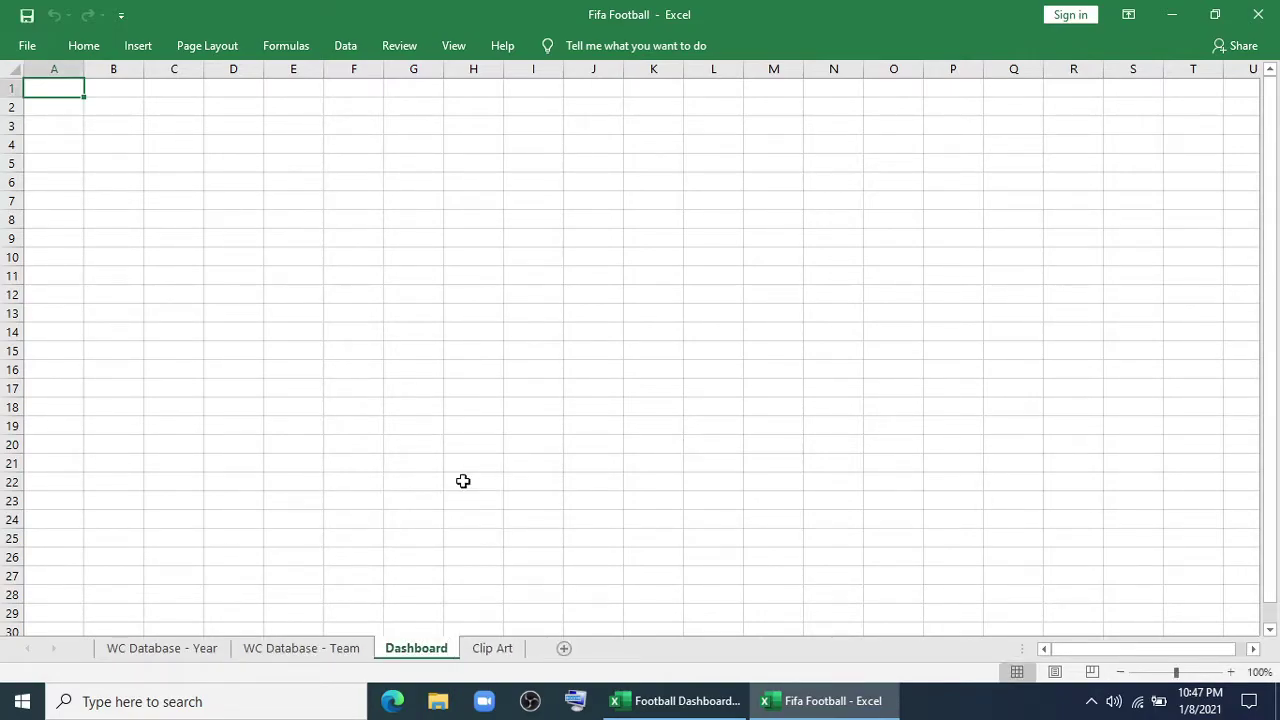
Insert the stadium picture 06 from the Clip Art folder into the Dashboard sheet
double_click(86, 47)
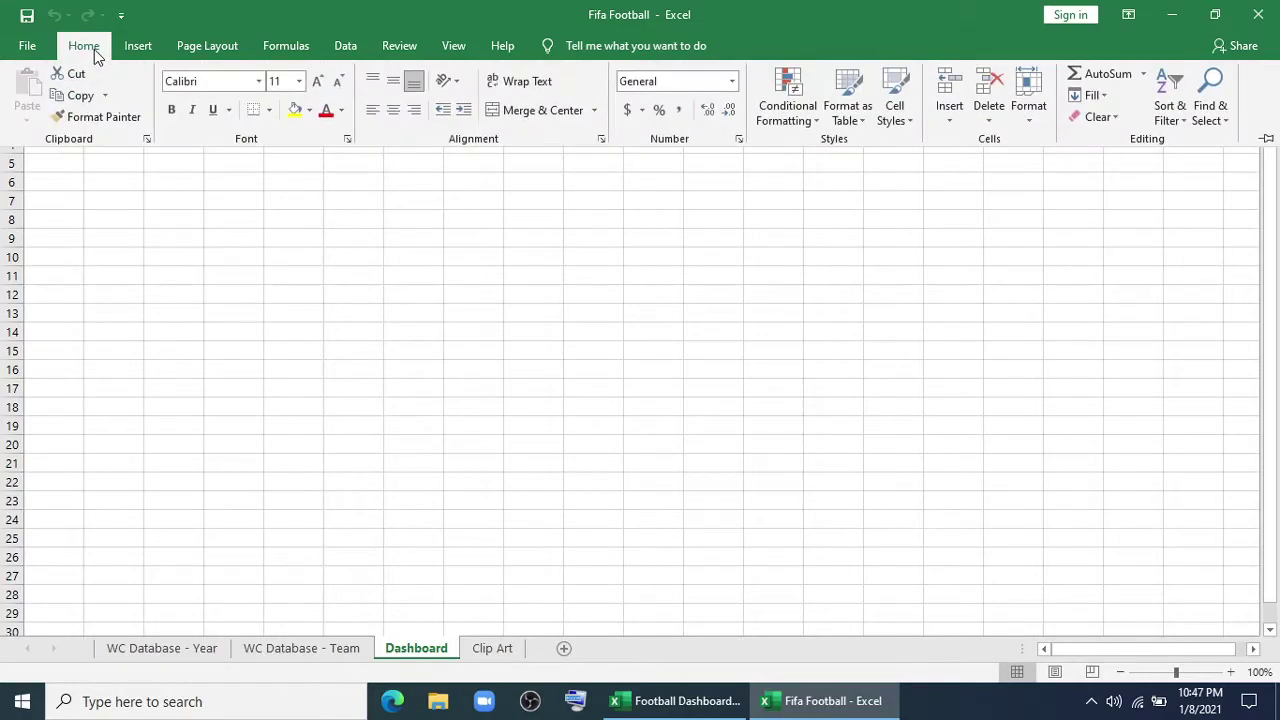
click(135, 47)
click(222, 118)
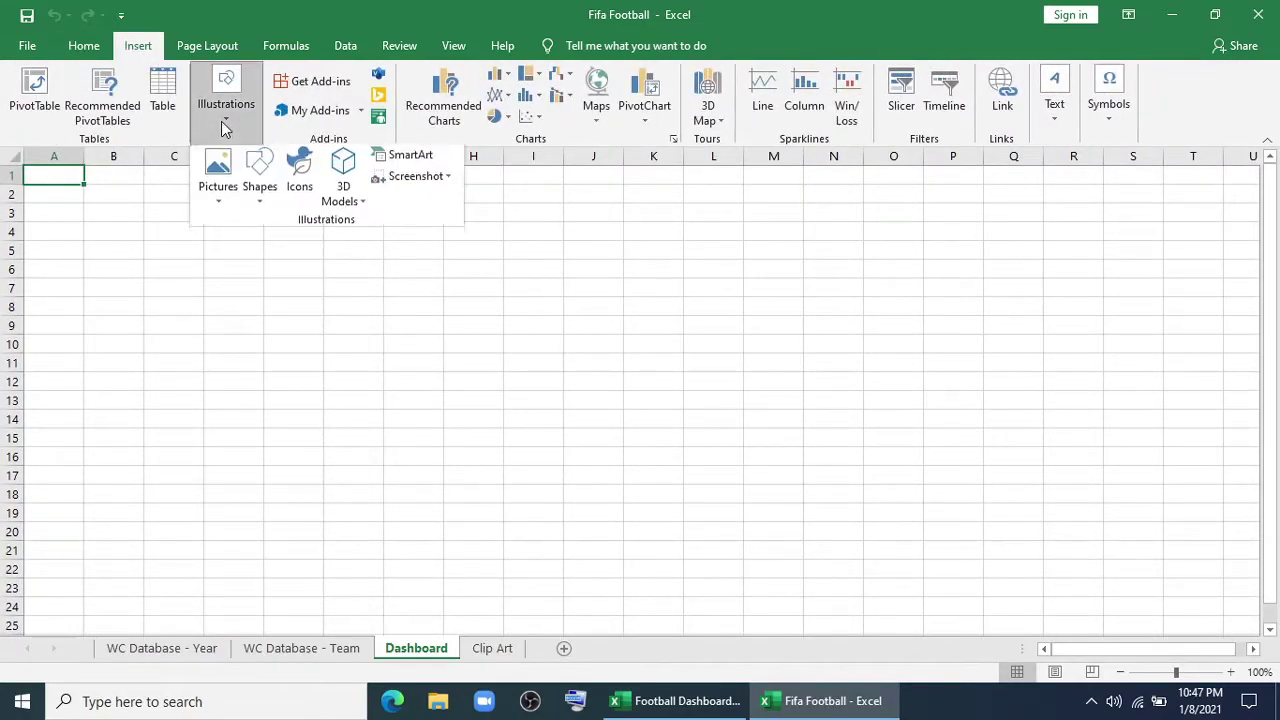
click(218, 176)
click(228, 249)
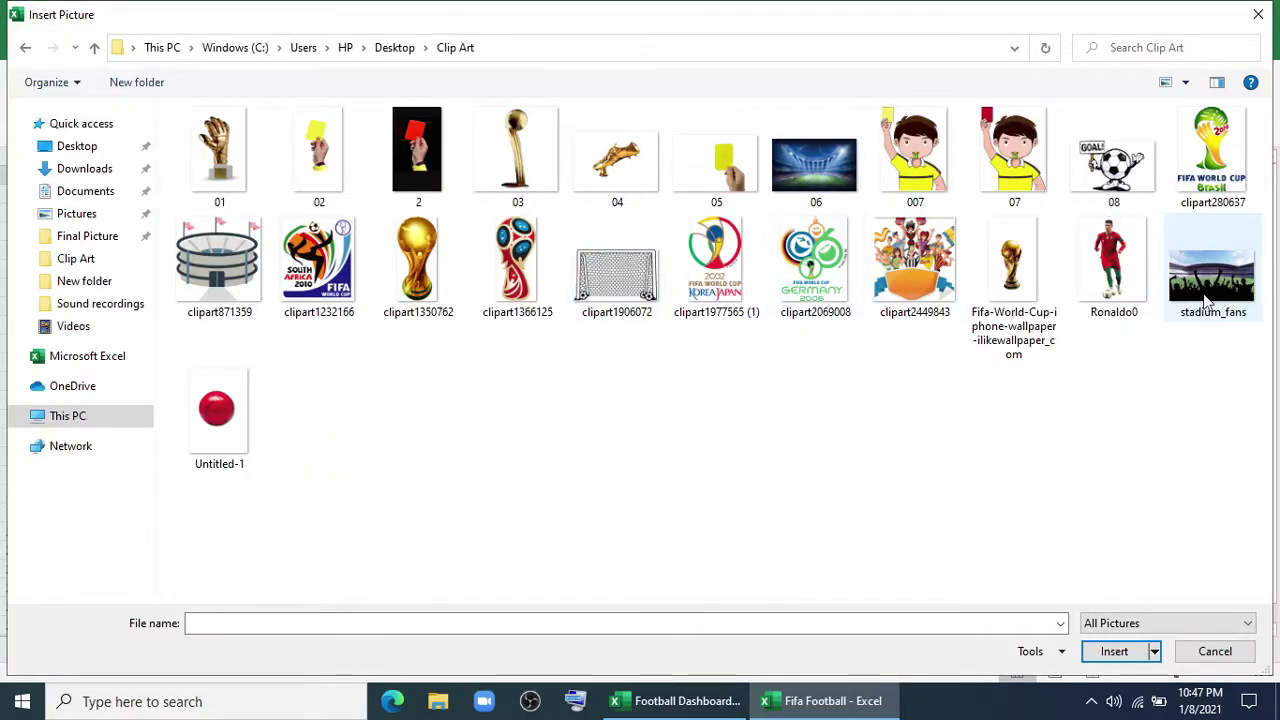
click(816, 160)
click(1097, 657)
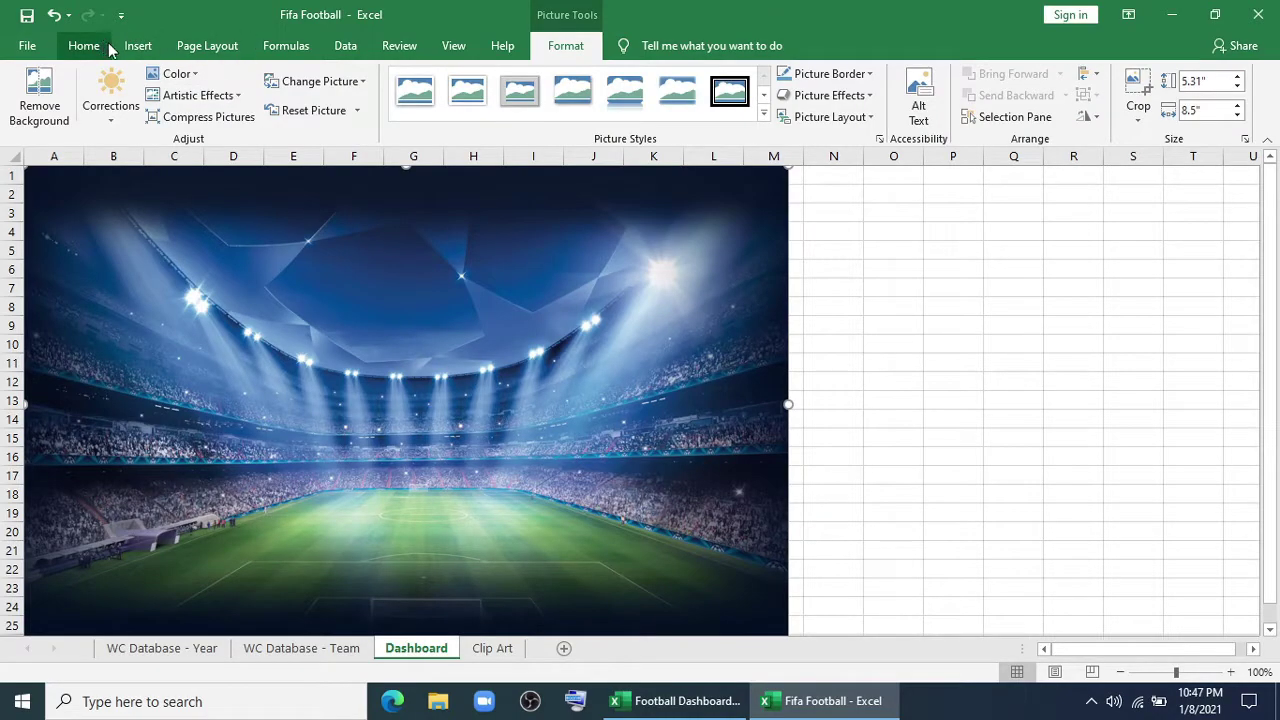
Stretch the stadium picture to about 6.47" high and 13.92" wide so it serves as the dashboard background
drag(840, 403, 1250, 404)
scroll(955, 494, down, 6)
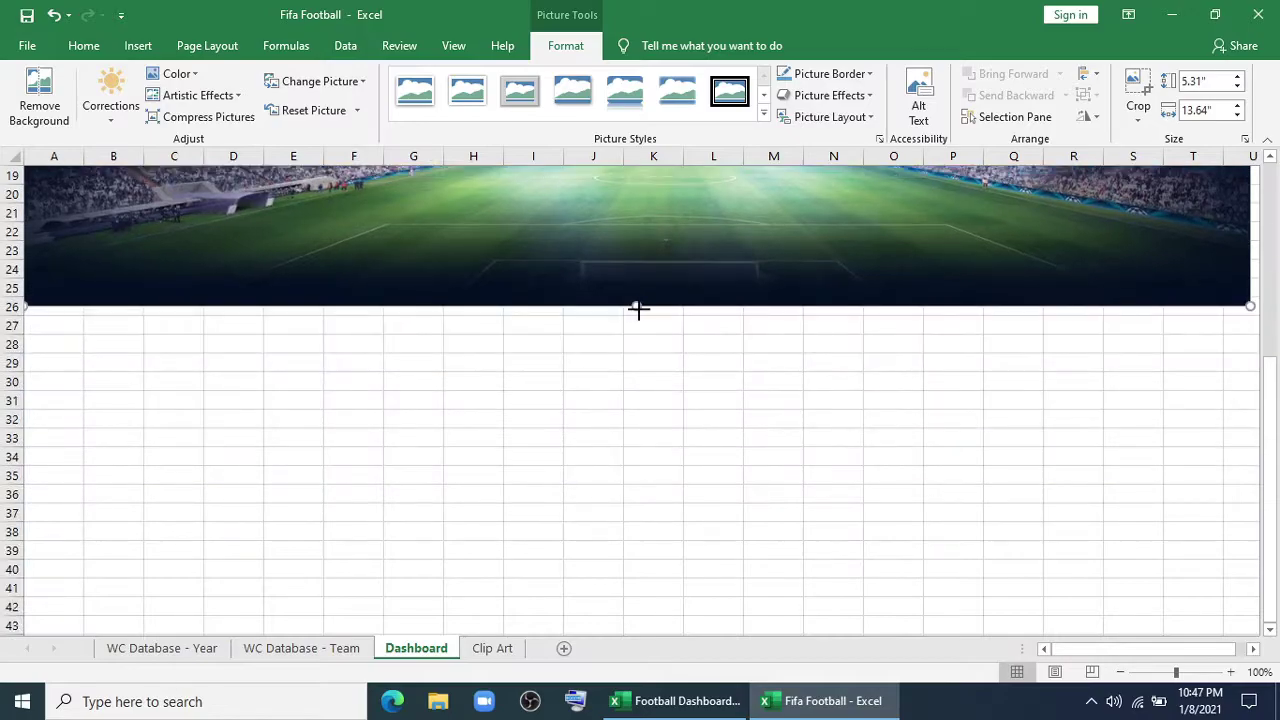
drag(637, 309, 637, 409)
drag(1091, 651, 1106, 651)
scroll(1196, 497, up, 6)
drag(1190, 456, 1236, 456)
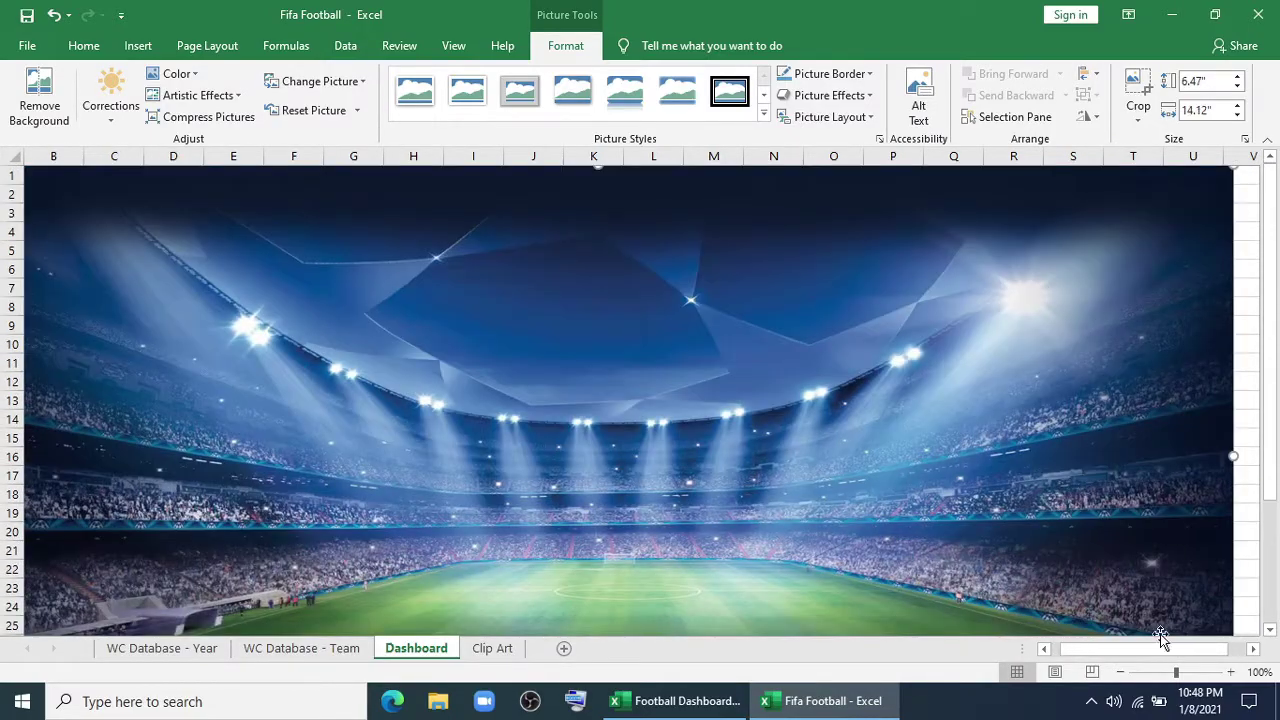
drag(1164, 649, 1209, 650)
drag(1056, 456, 1036, 456)
scroll(1036, 456, left, 4)
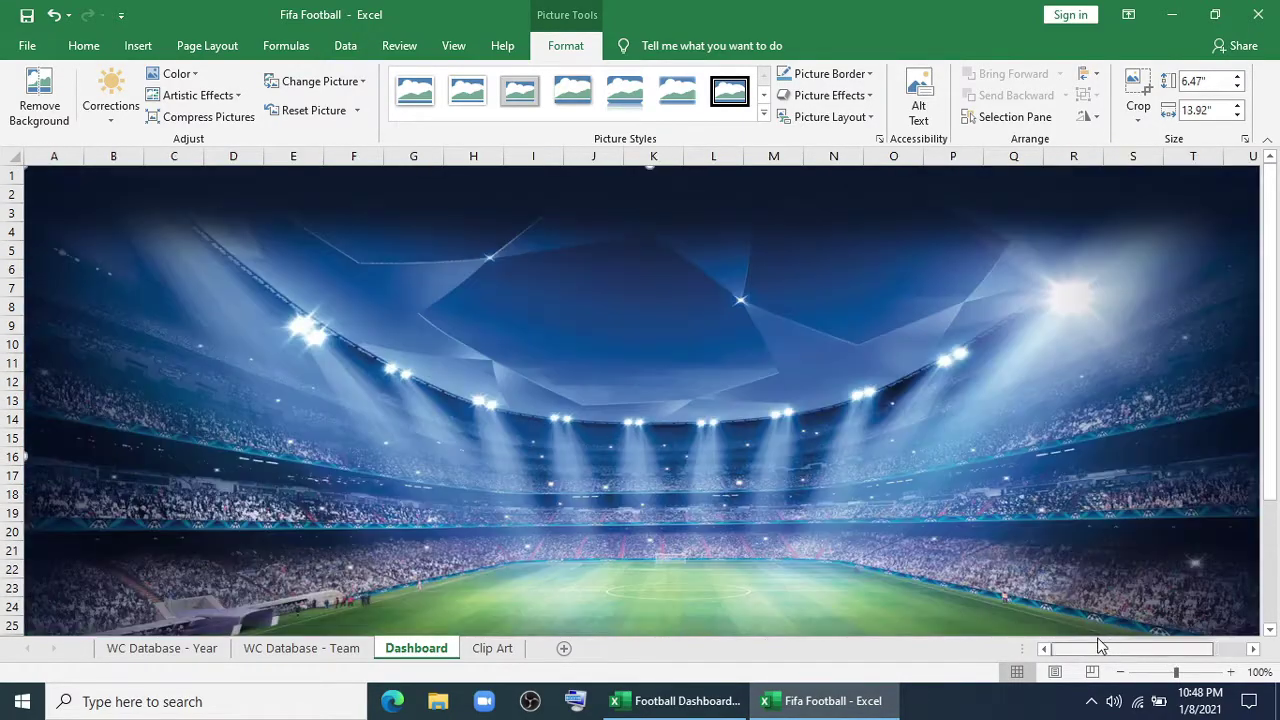
Darken the stadium picture by setting its brightness to -33%
right_click(271, 273)
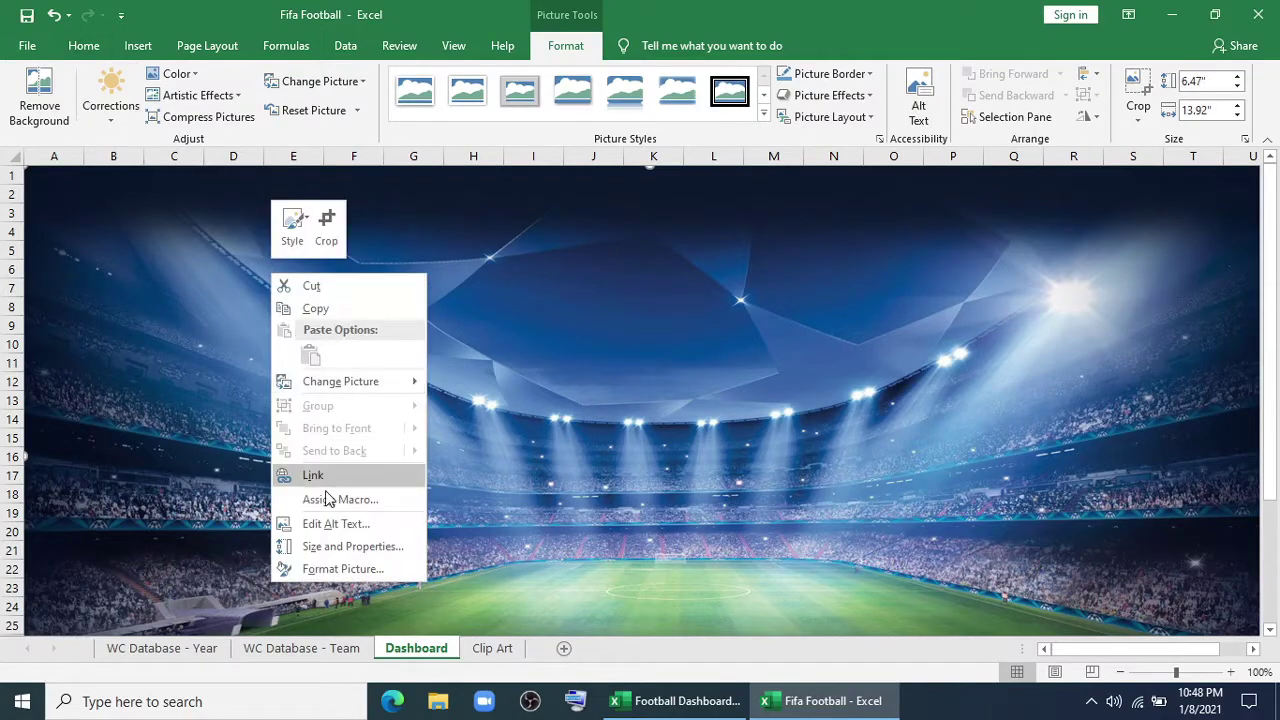
click(323, 570)
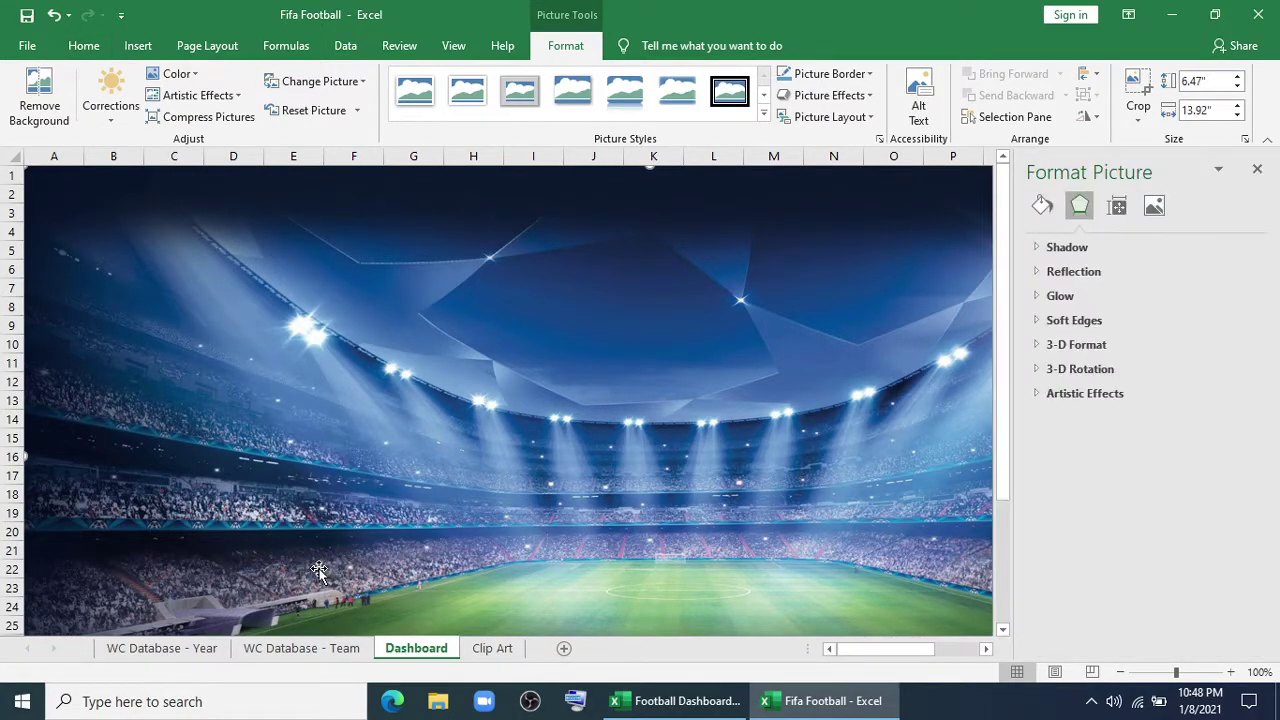
click(1155, 206)
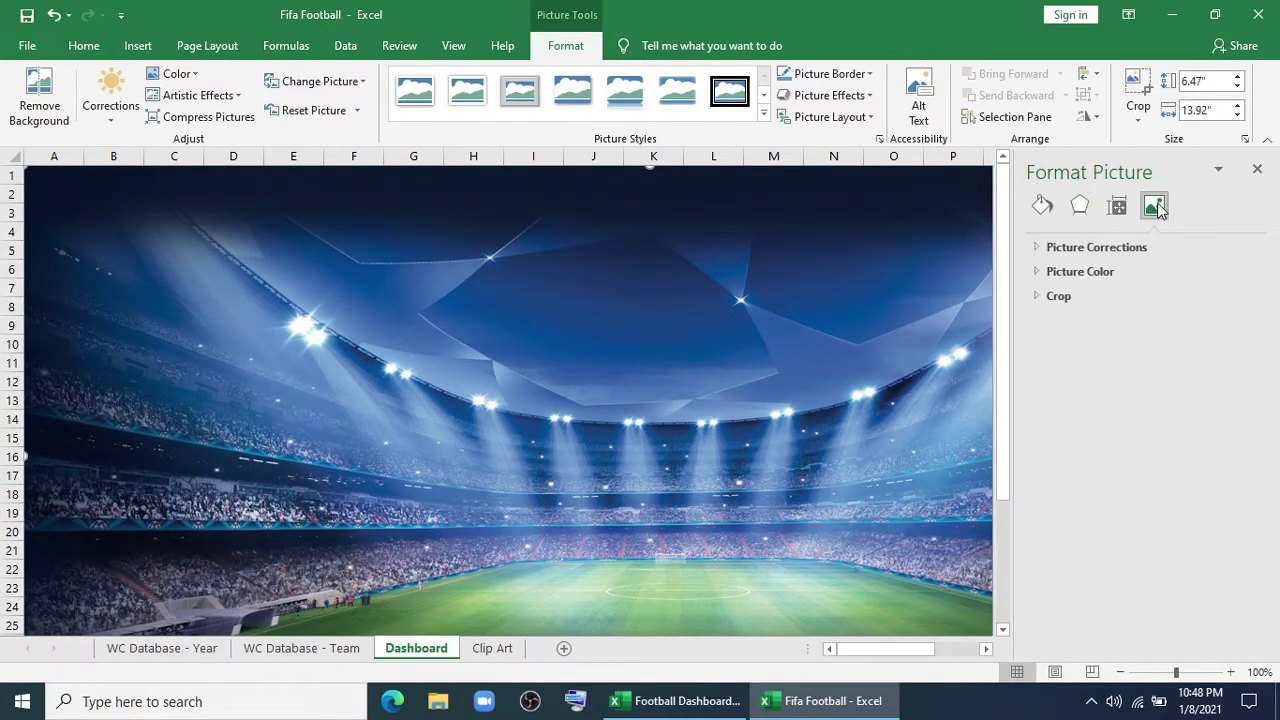
click(1050, 247)
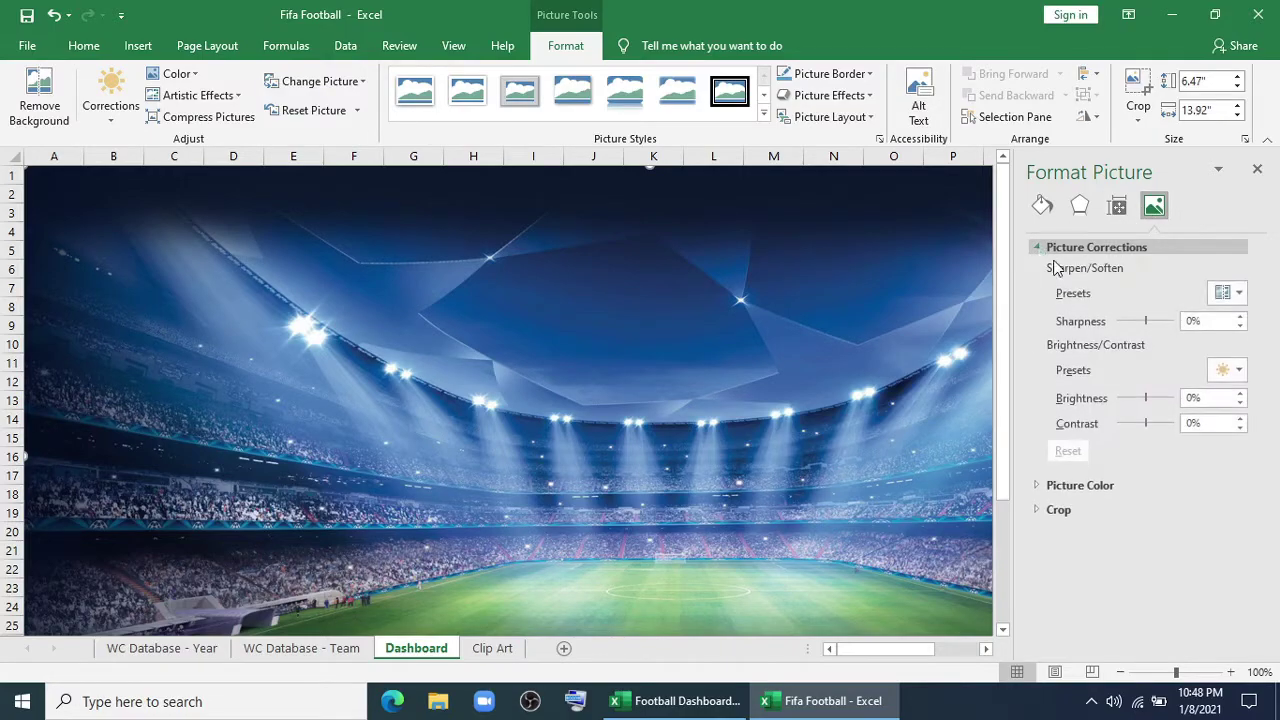
click(1197, 397)
text(-33)
key(Return)
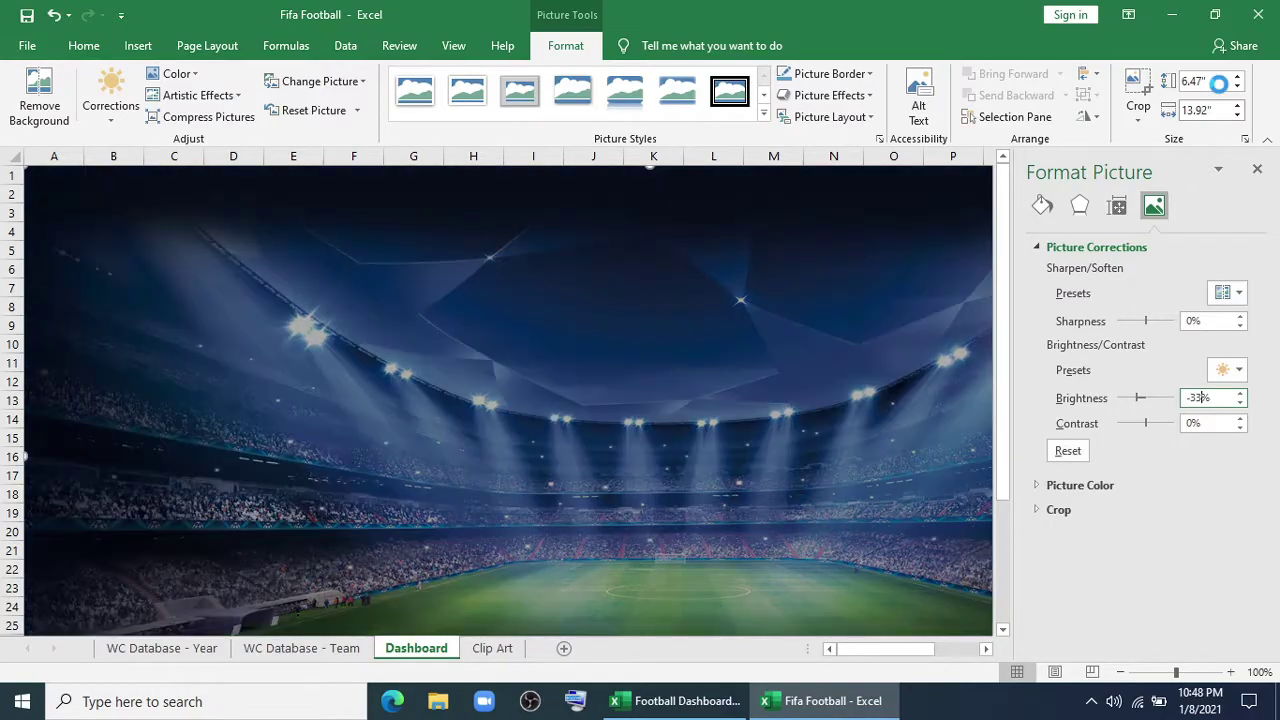
click(1259, 170)
Draw a half frame about 5.6" high and 12.53" wide over the stadium picture and reduce it to a thin border
click(136, 46)
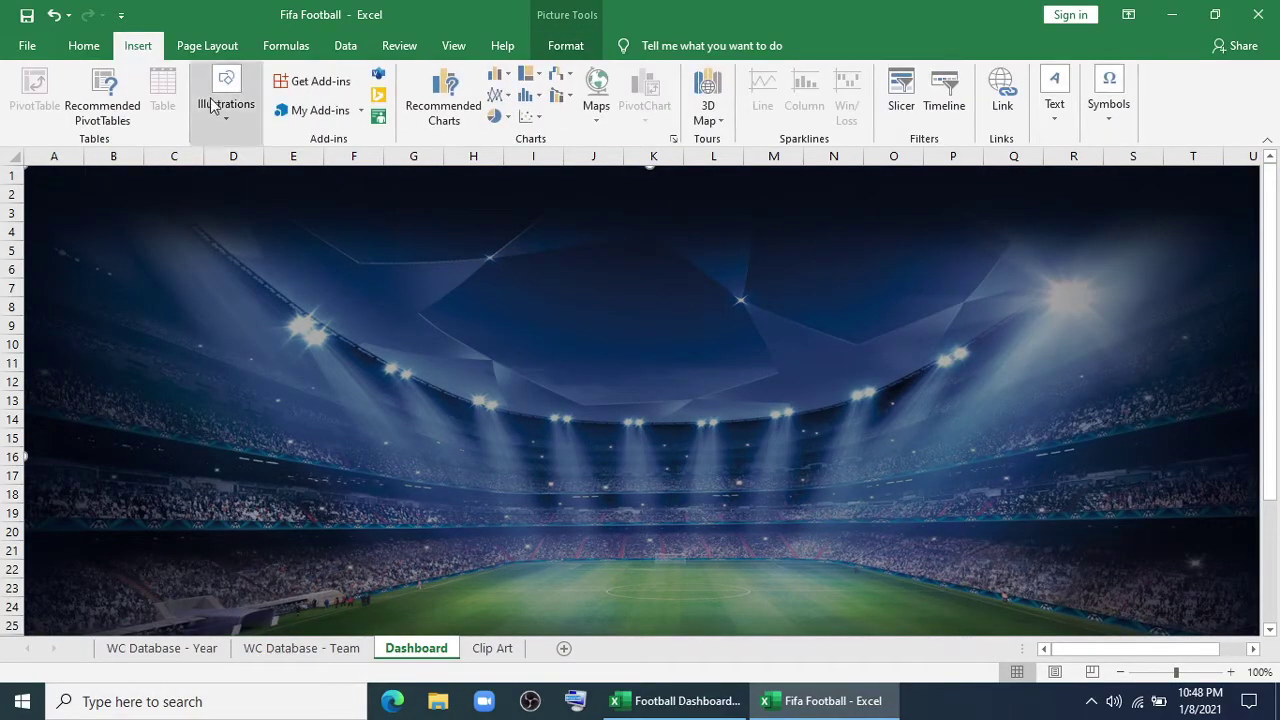
click(231, 124)
click(261, 200)
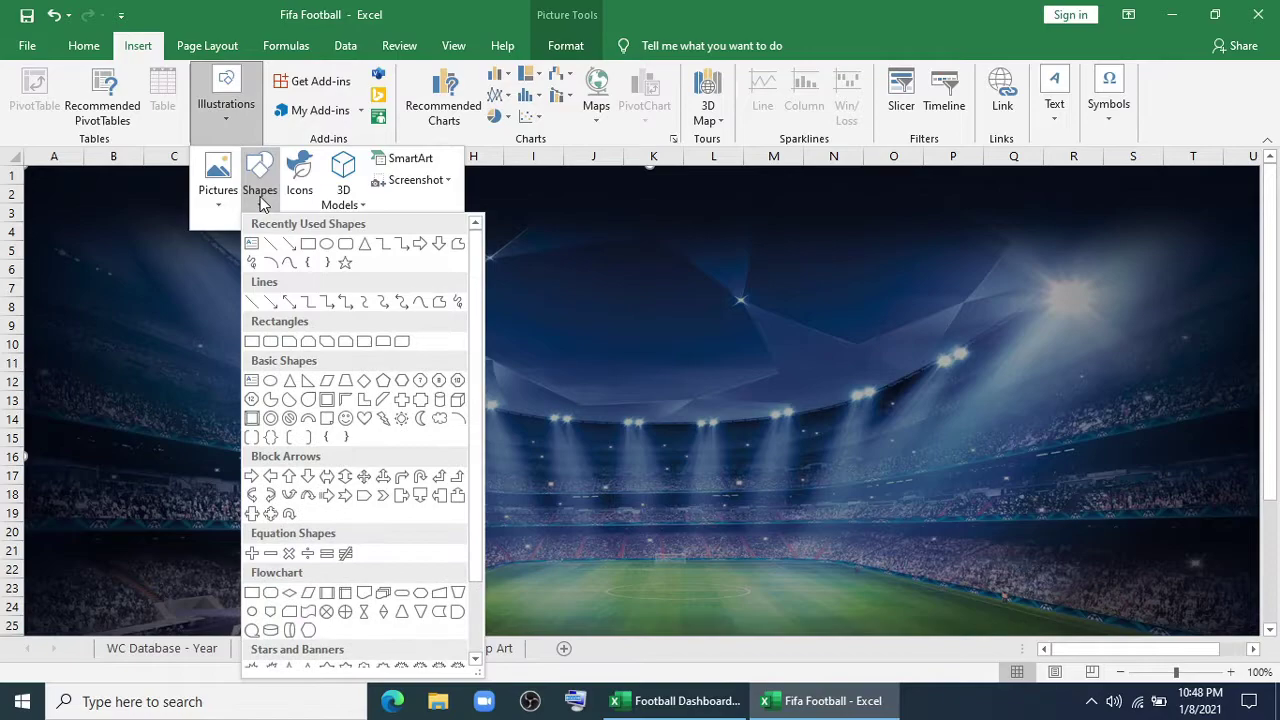
click(343, 399)
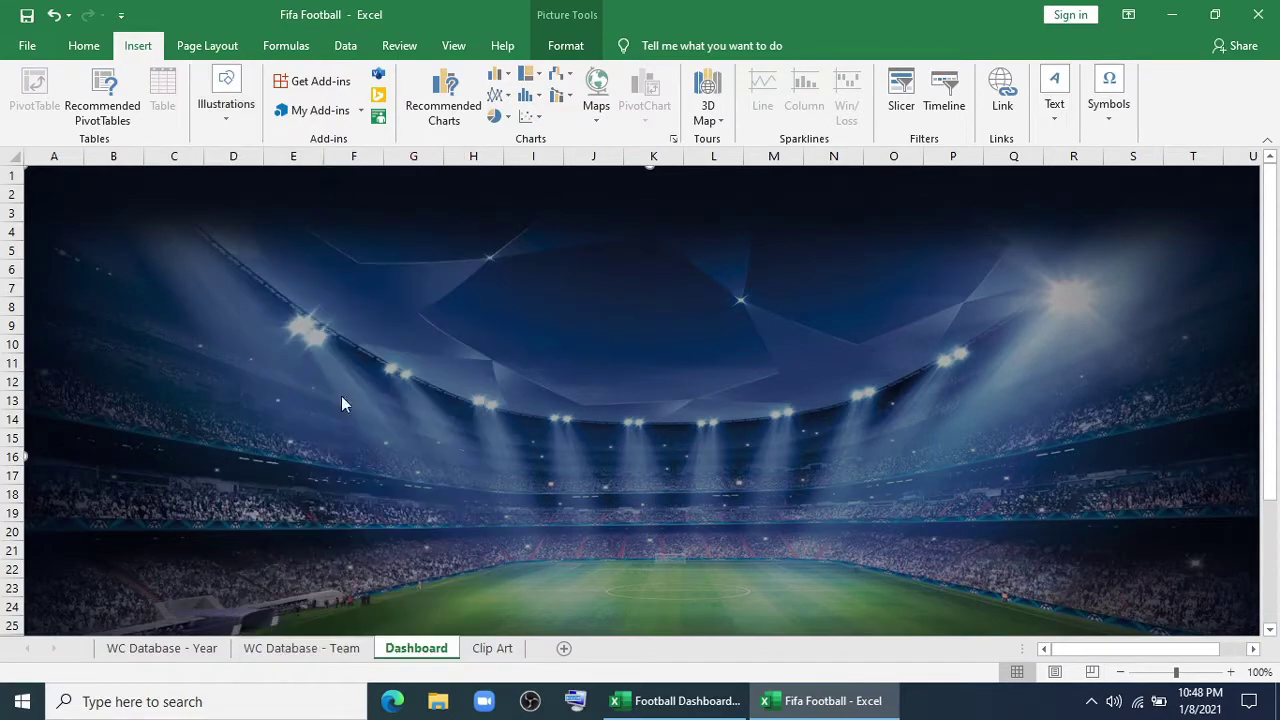
mouse_move(76, 214)
mouse_down()
mouse_move(372, 381)
mouse_move(1188, 608)
mouse_move(1209, 640)
mouse_move(1206, 598)
mouse_move(1205, 623)
mouse_up()
scroll(1080, 554, up, 2)
drag(254, 216, 74, 226)
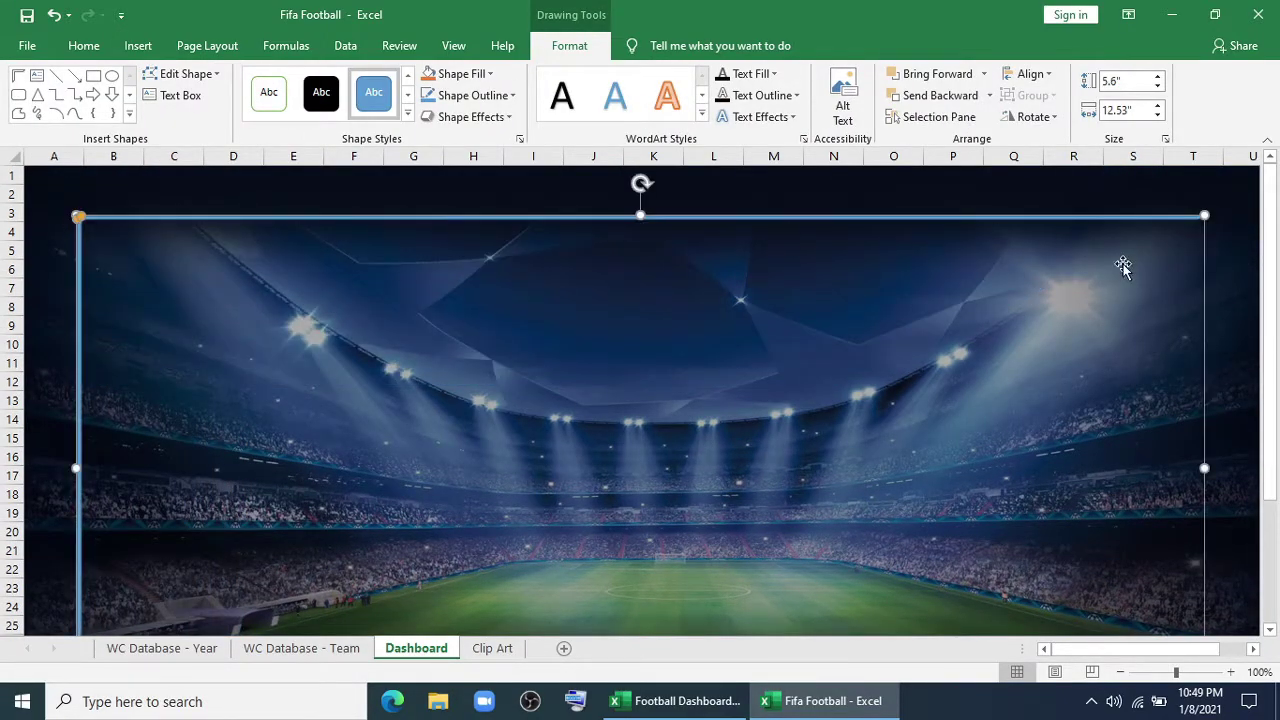
Draw a tall, narrow rectangle just inside the vertical side of the half frame
key(ctrl+F1)
double_click(90, 46)
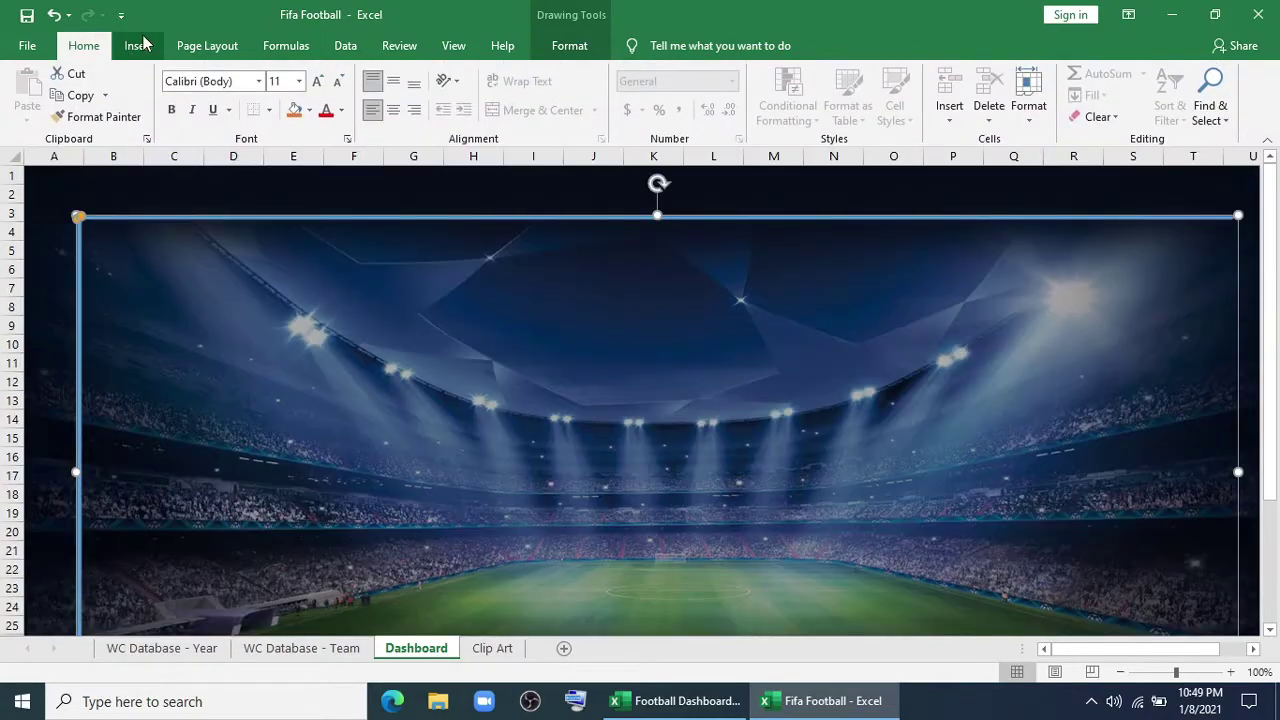
click(138, 45)
click(226, 104)
click(259, 180)
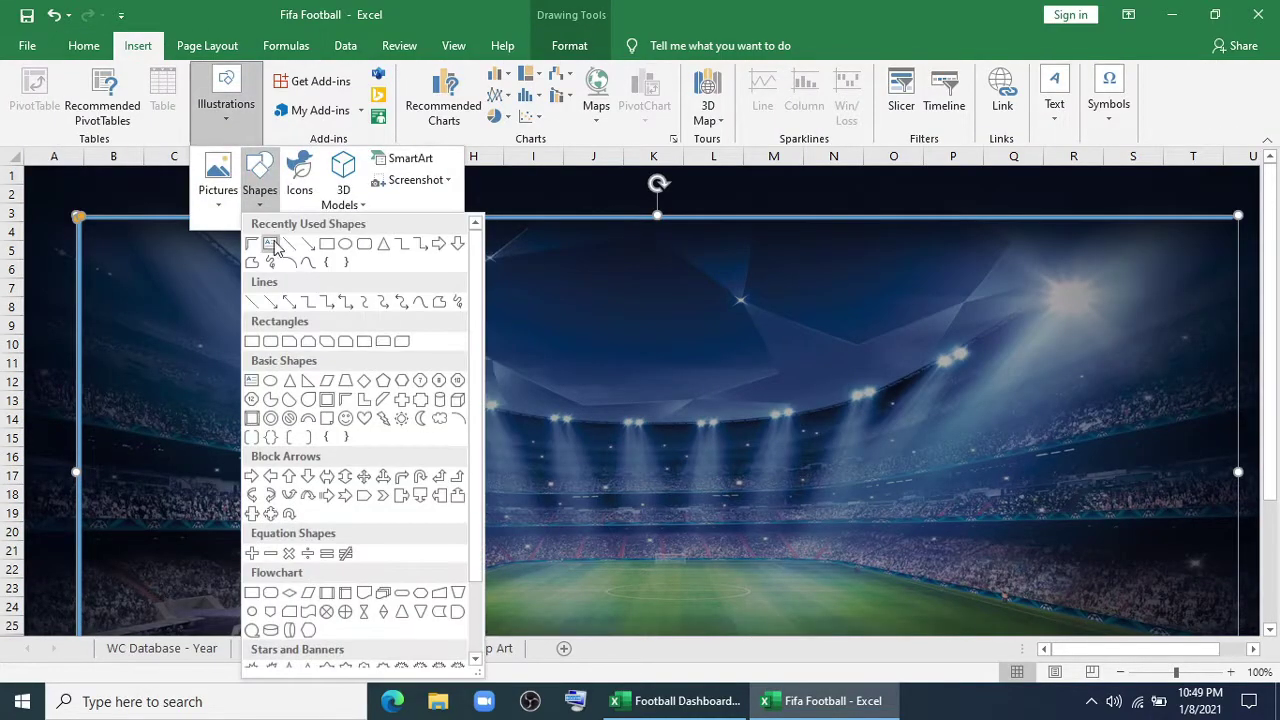
click(327, 244)
drag(87, 227, 200, 678)
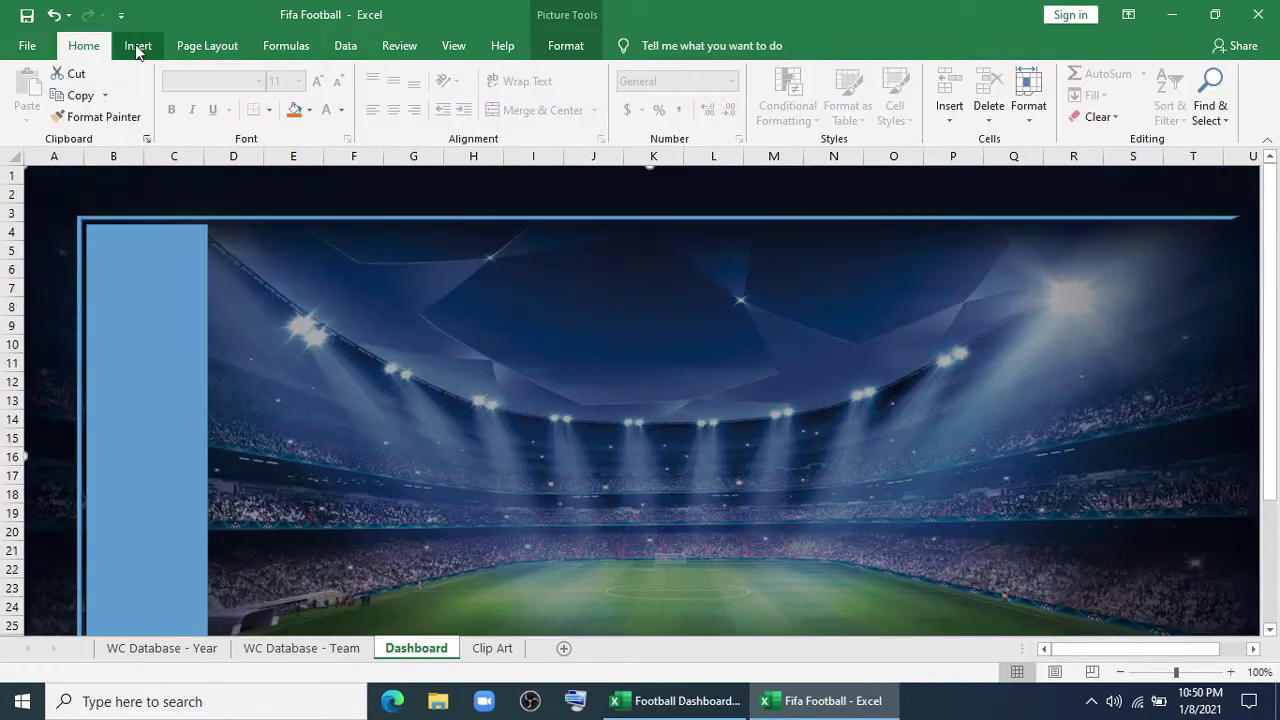
Draw a second rectangle about 2.69" high and 1.66" wide to the right of the tall one
click(137, 47)
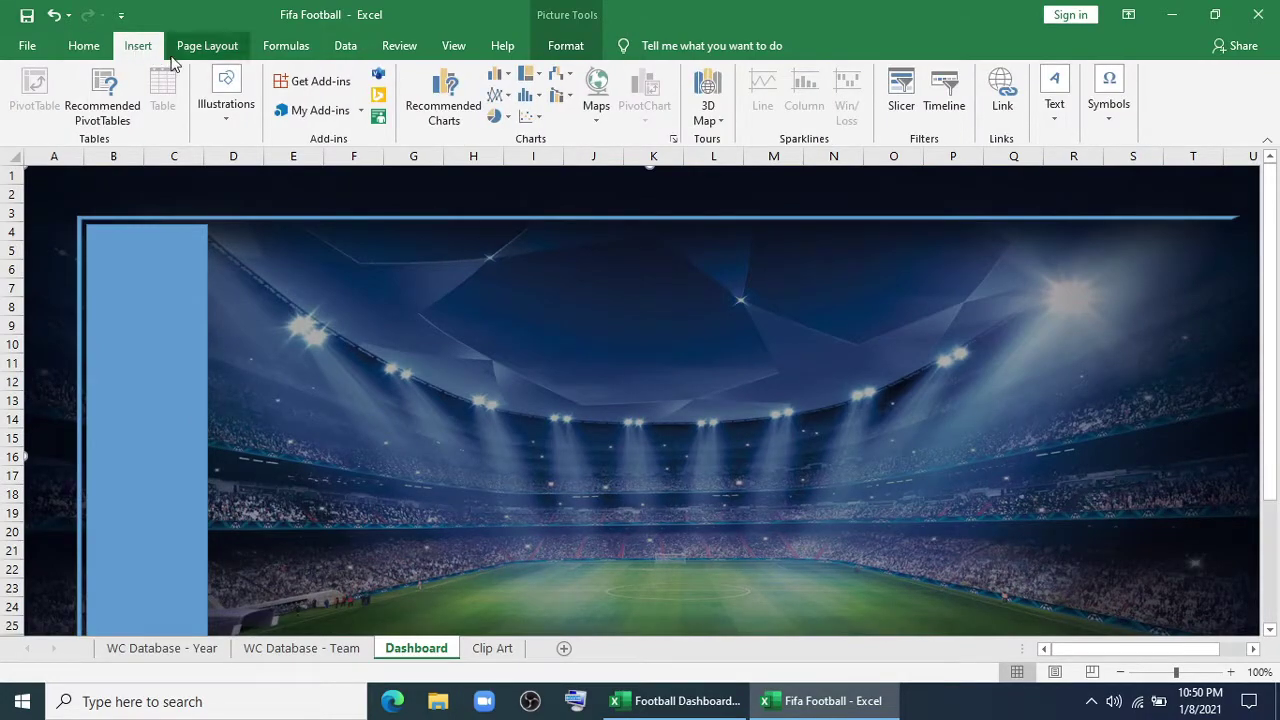
click(226, 105)
click(259, 185)
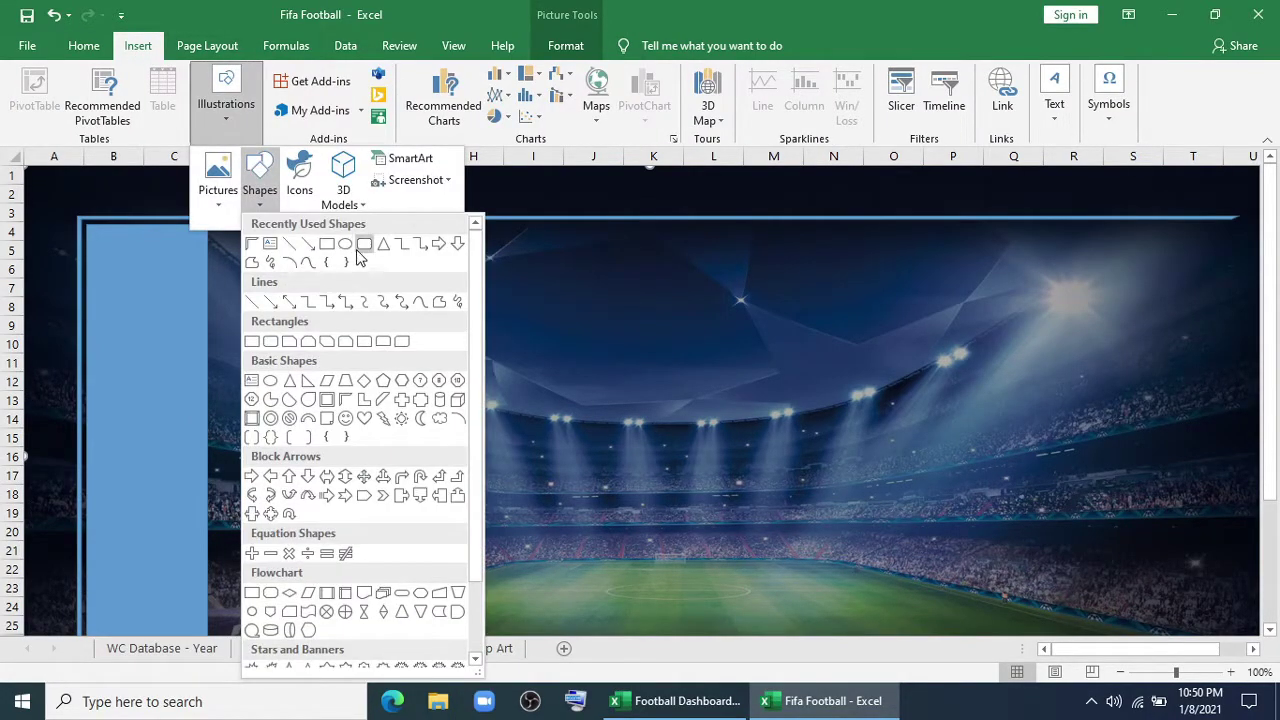
click(328, 246)
drag(336, 240, 484, 478)
Resize the second rectangle to 5.39" high and 1.32" wide and move it under the right end of the half frame
right_click(452, 424)
click(500, 400)
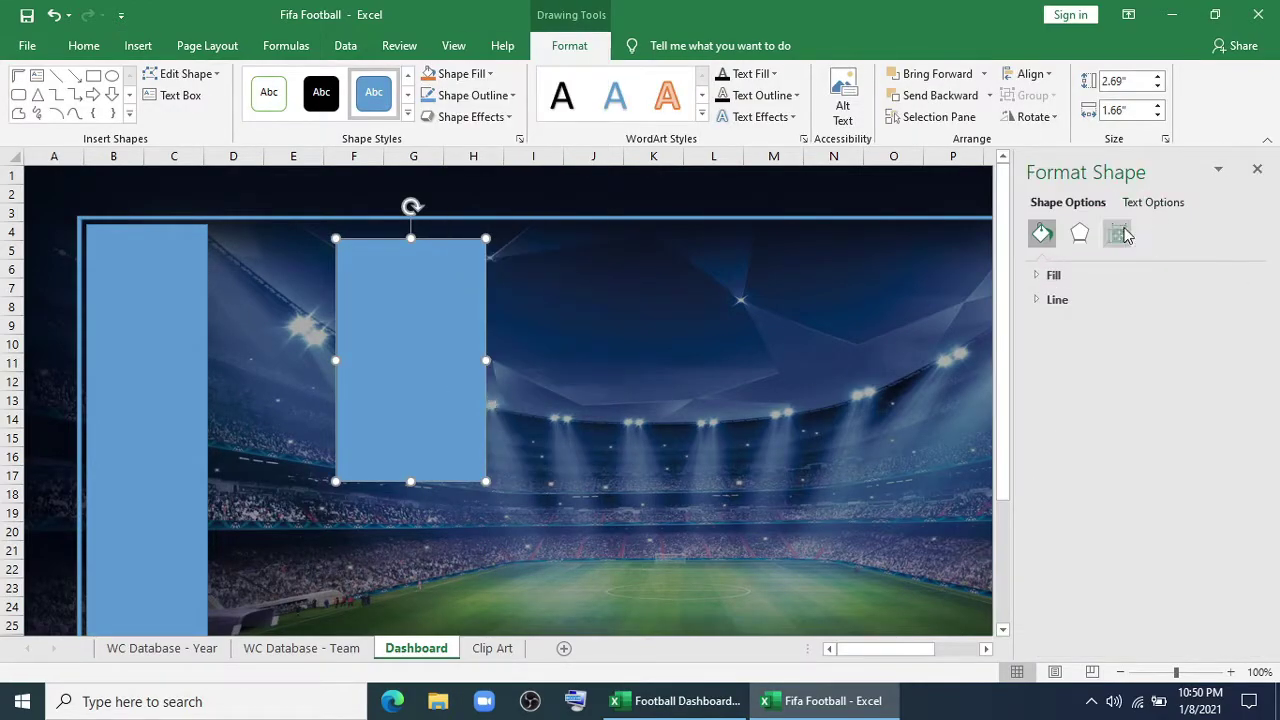
click(1117, 233)
click(1052, 275)
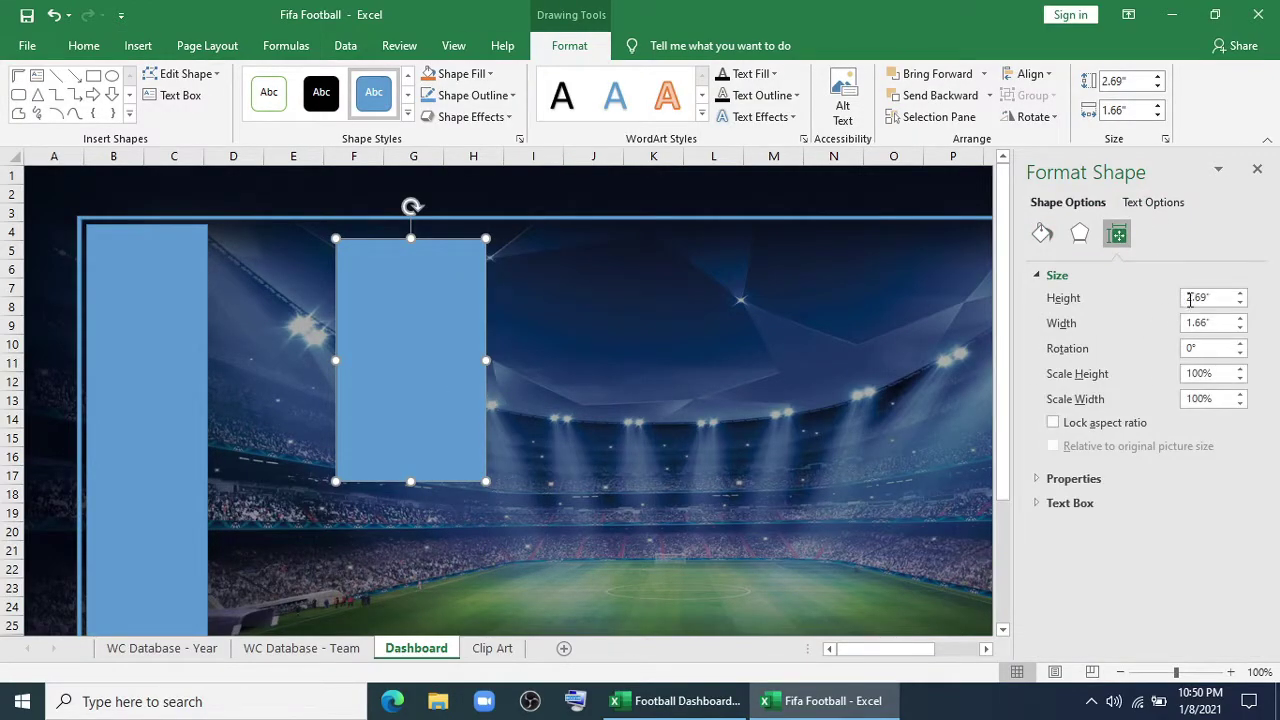
text(5.38)
click(1206, 322)
text(1.3)
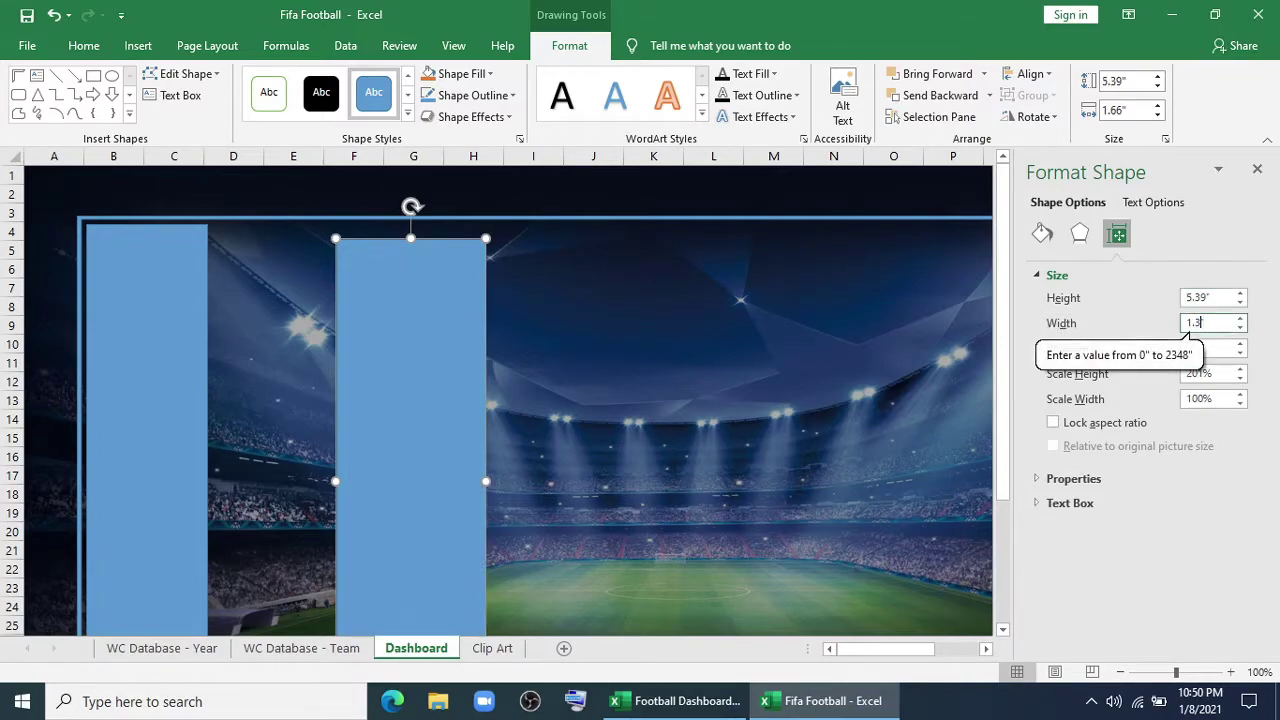
text(2)
key(Return)
click(1257, 168)
drag(415, 349, 1194, 349)
Draw a parallelogram about 1.47" high and 1.79" wide between the two side rectangles
click(138, 45)
click(235, 105)
click(260, 200)
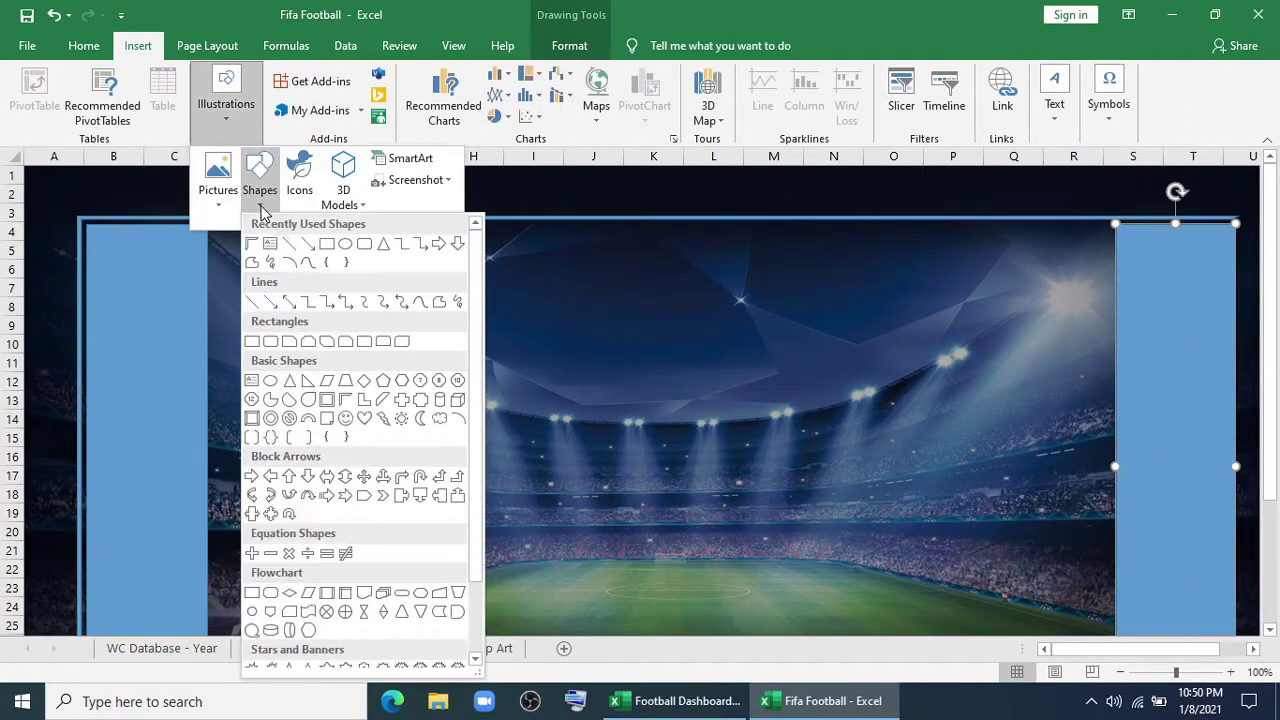
click(334, 380)
drag(475, 265, 633, 397)
Resize the parallelogram to 1.31" high and 2.07" wide
right_click(550, 359)
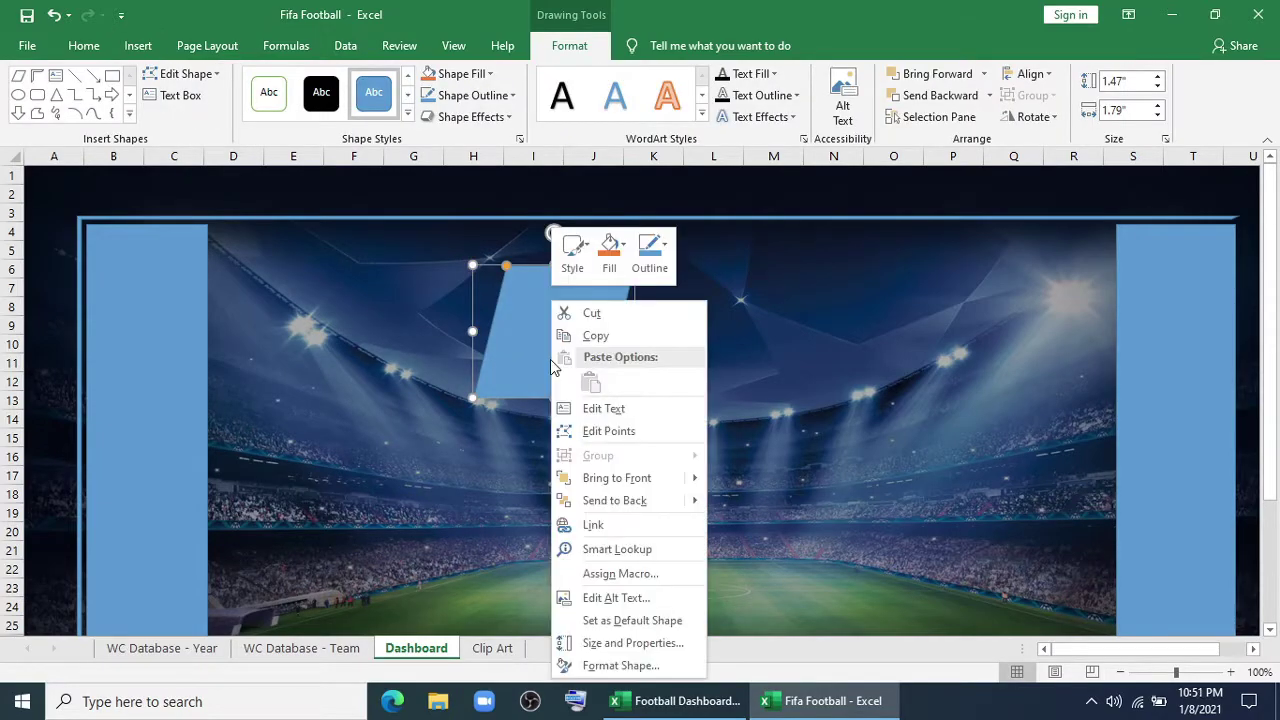
click(600, 668)
click(1117, 234)
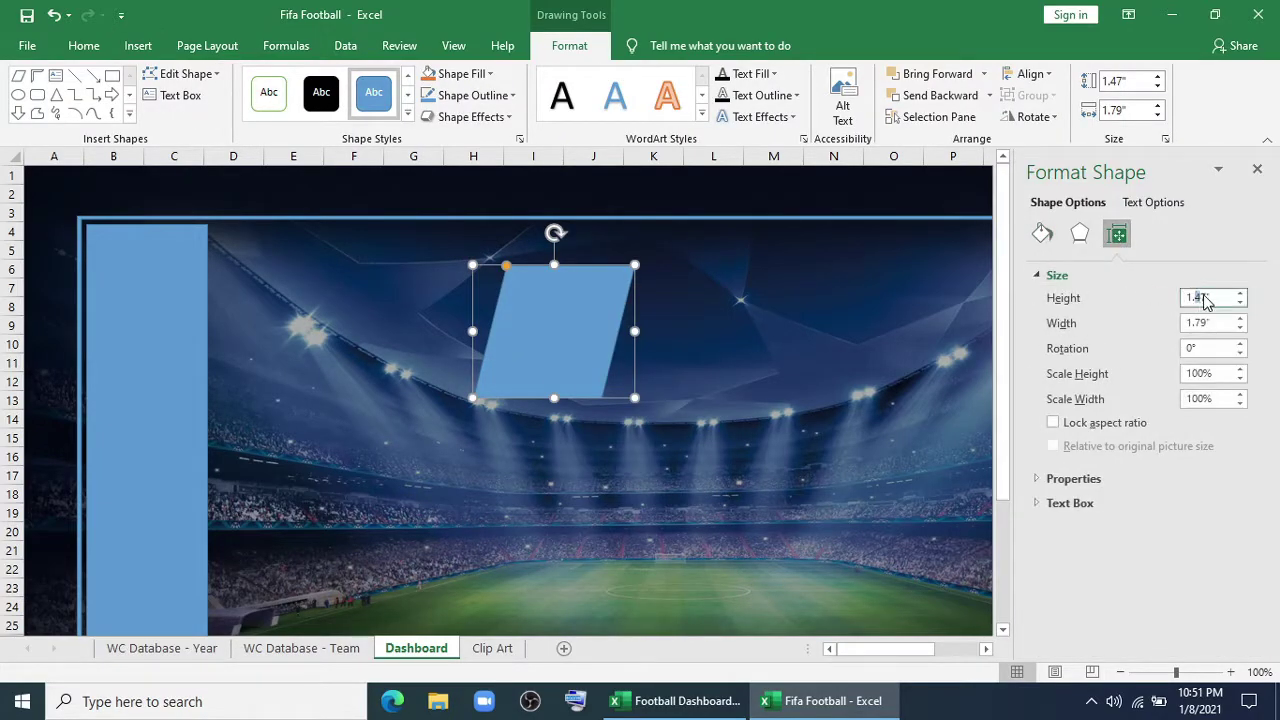
key(BackSpace)
text(31)
drag(1190, 322, 1208, 322)
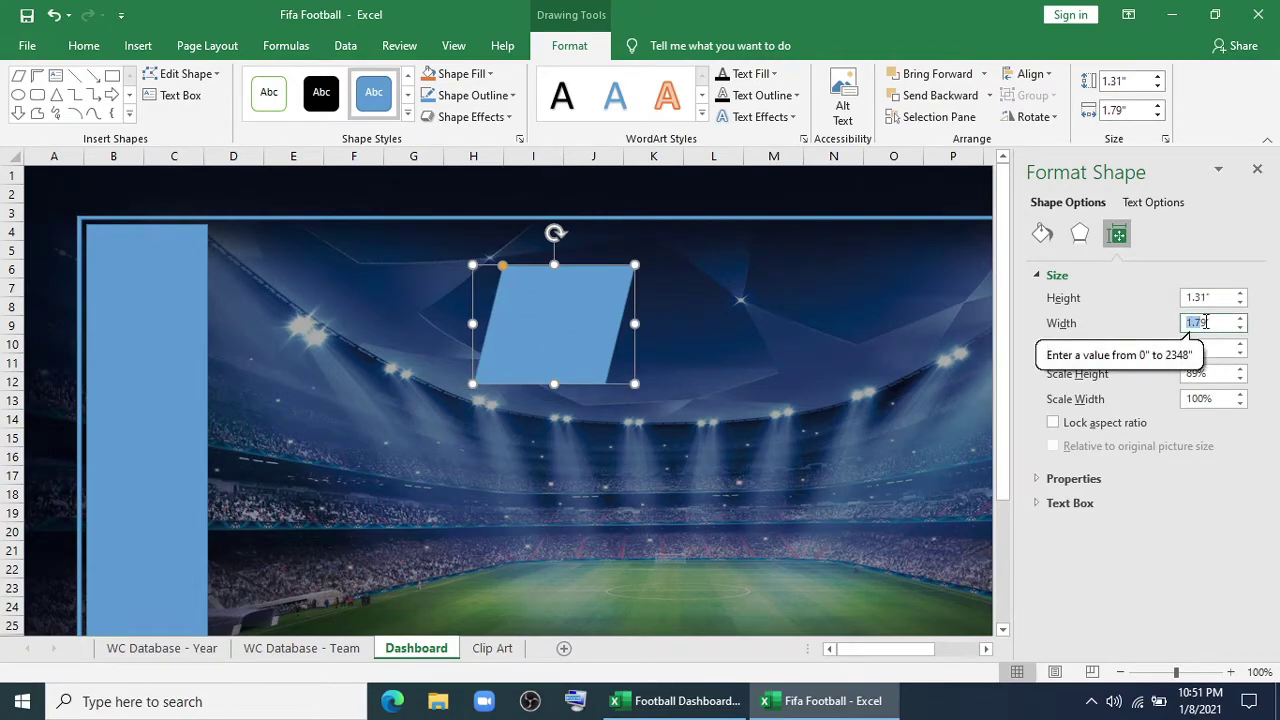
text(2.07)
key(Return)
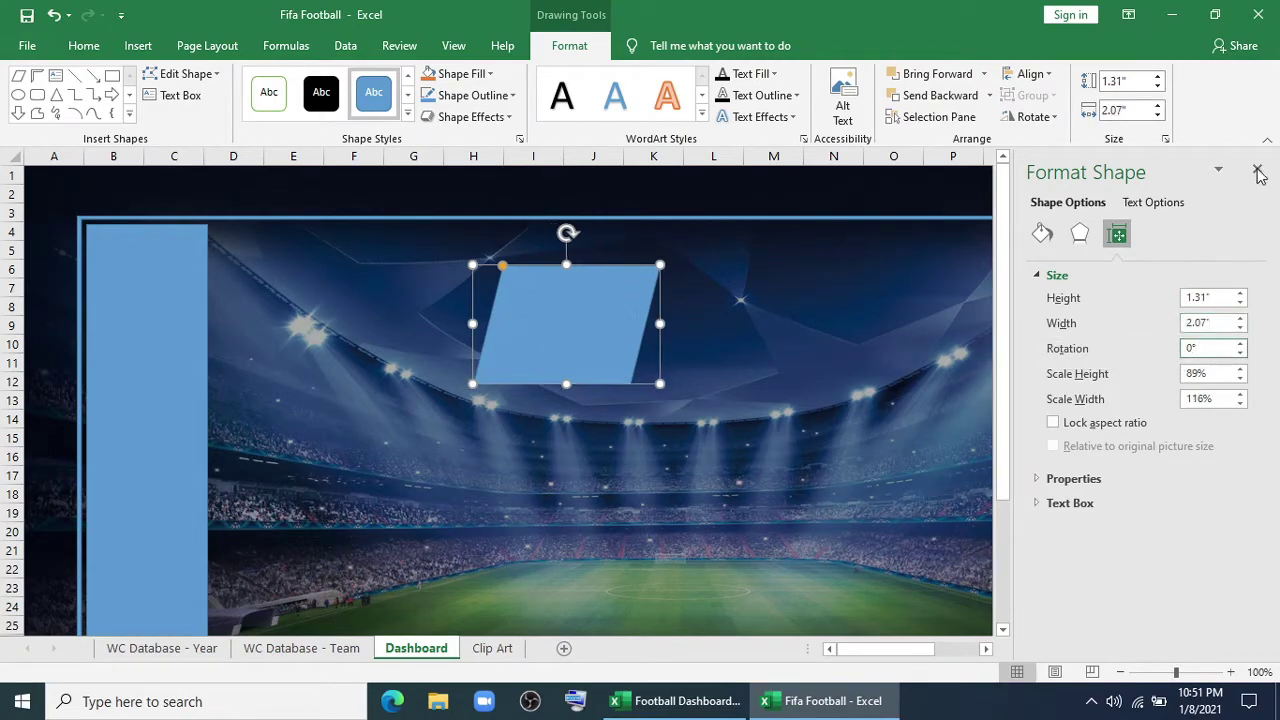
click(1257, 168)
Place the parallelogram beside the top of the right rectangle and edit its corner points to make its sides less slanted
drag(583, 309, 1034, 272)
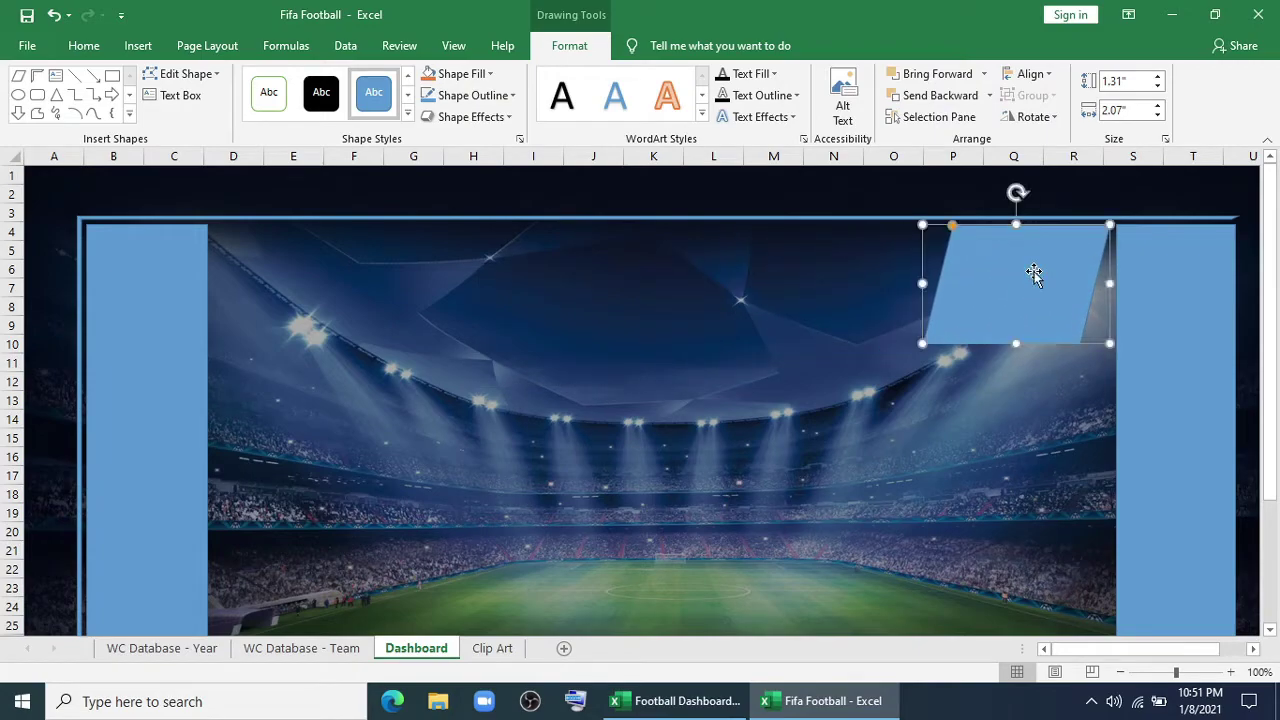
click(180, 74)
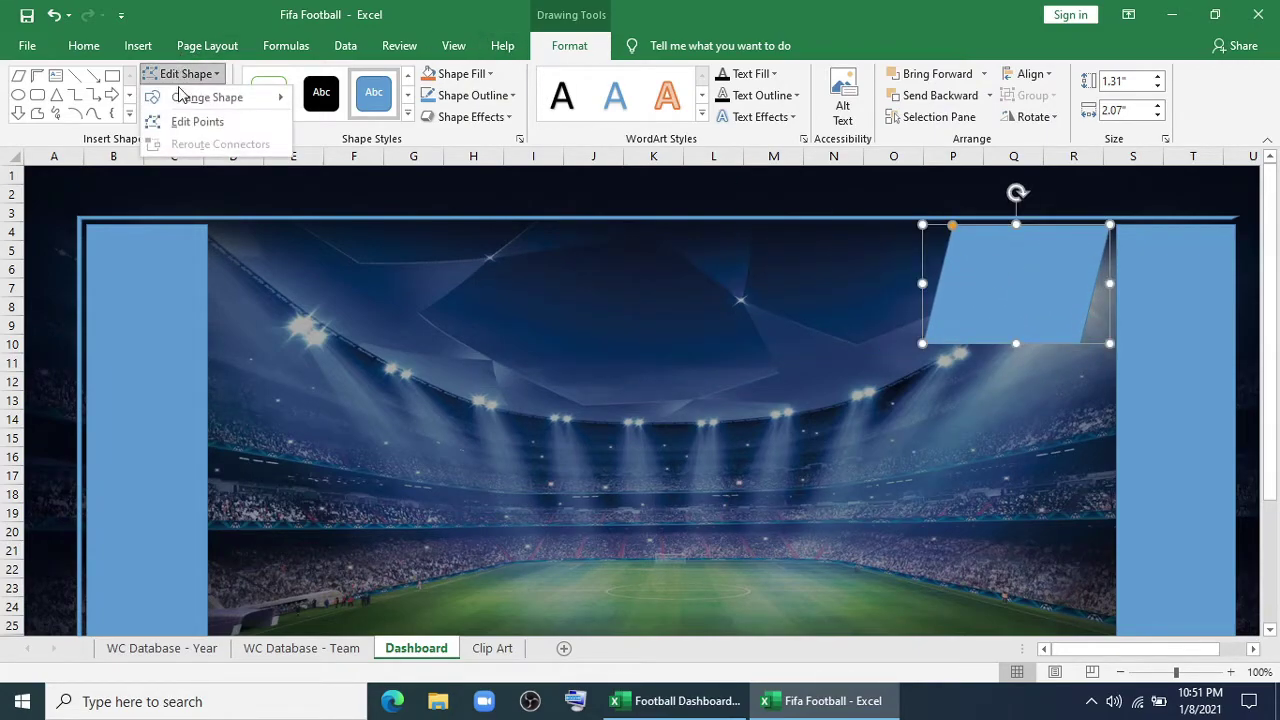
click(183, 122)
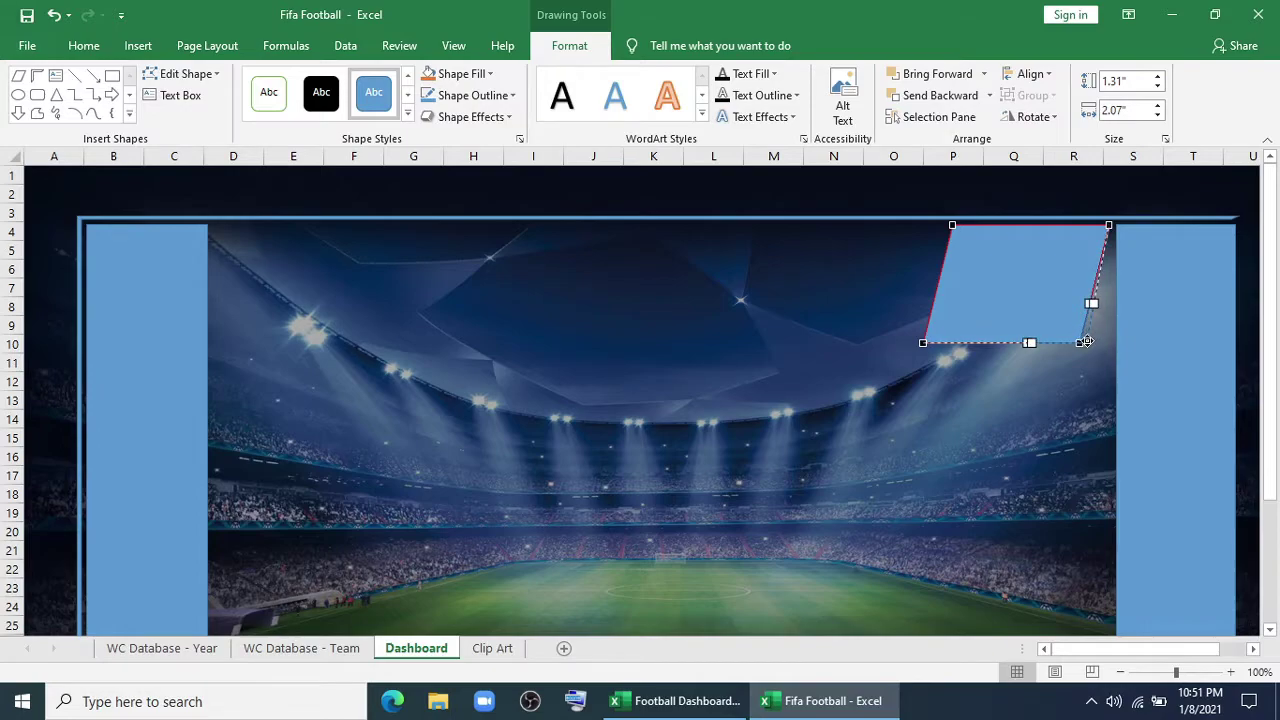
drag(1087, 341, 1089, 342)
drag(952, 225, 944, 225)
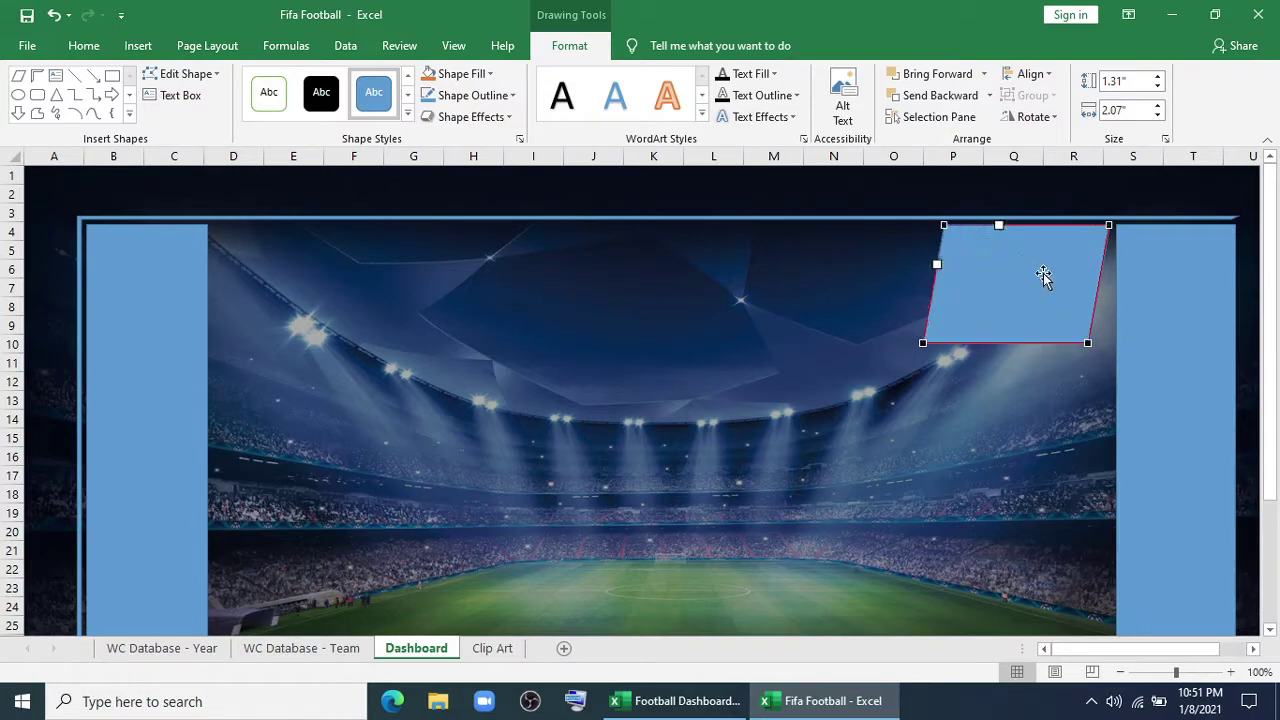
drag(1046, 277, 1051, 278)
Slant the right rectangle's inner edge by moving its upper inner corner outward, and slide the parallelogram up against that edge
key(Tab)
click(180, 74)
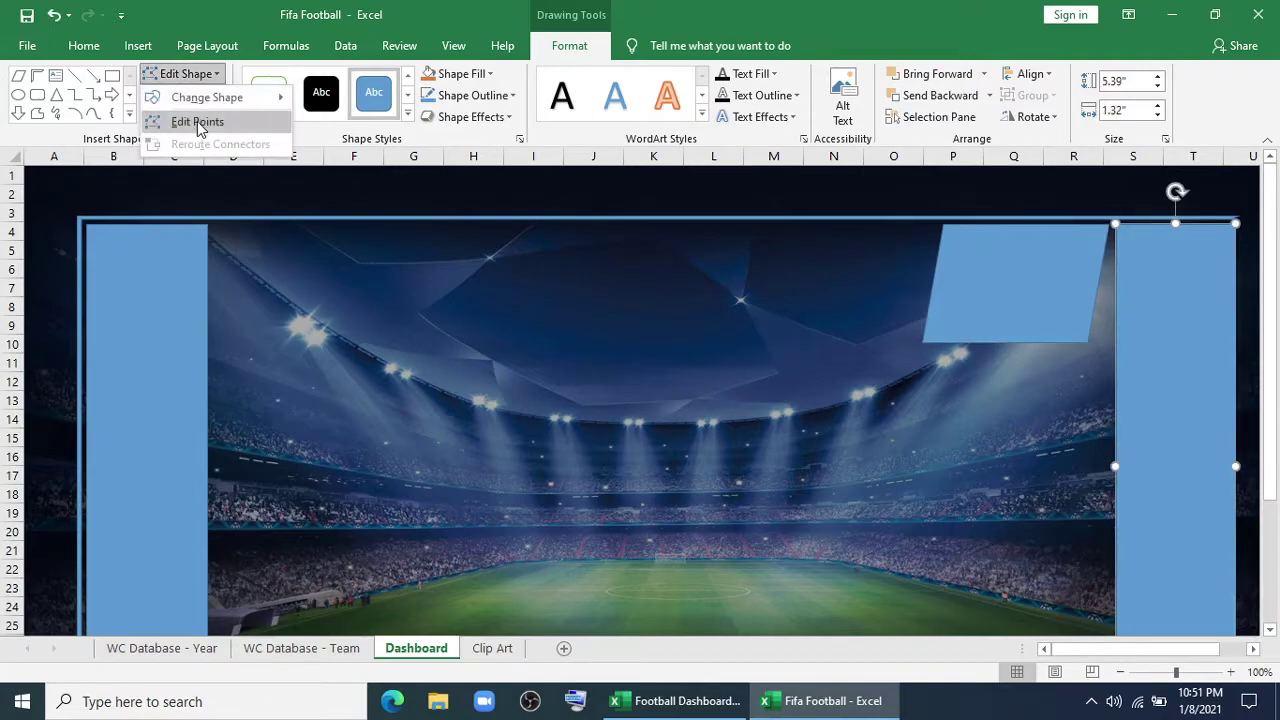
click(183, 122)
drag(1114, 225, 1180, 225)
drag(1089, 254, 1151, 253)
Move the slanted rectangle's upper inner corner slightly further outward and shift the parallelogram along to follow it
click(1197, 262)
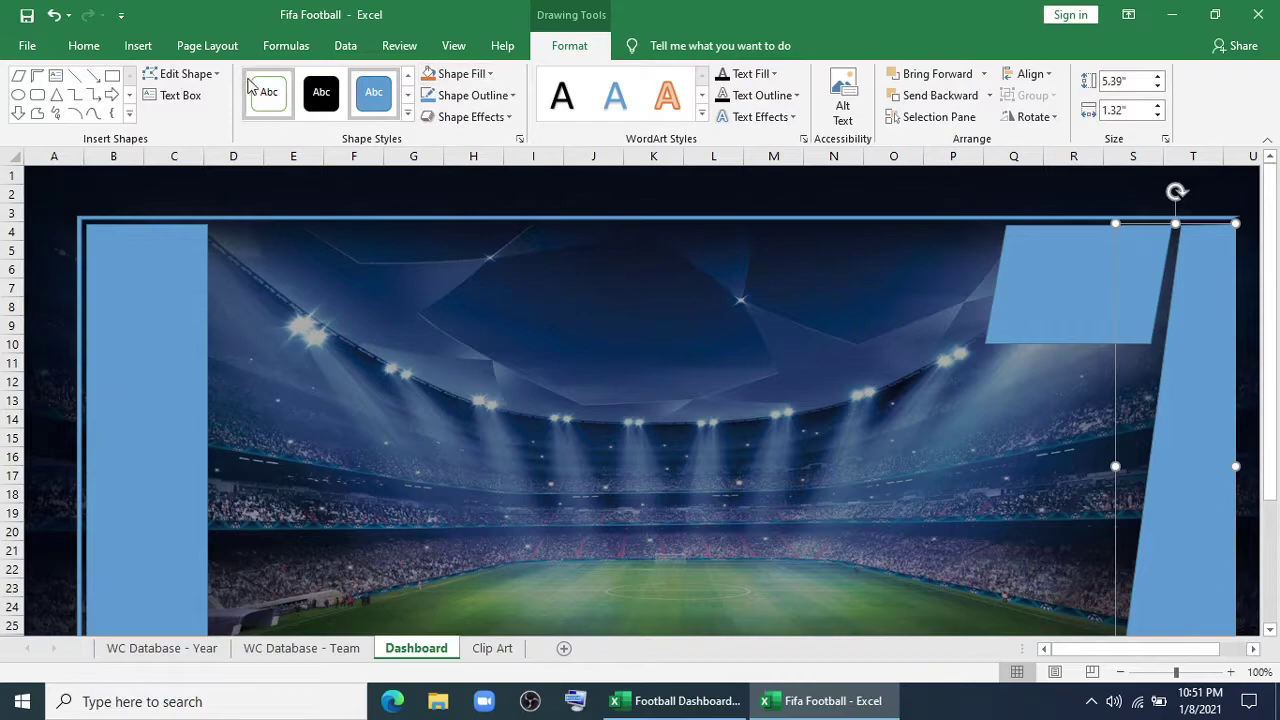
click(180, 74)
click(183, 122)
drag(1178, 226, 1188, 222)
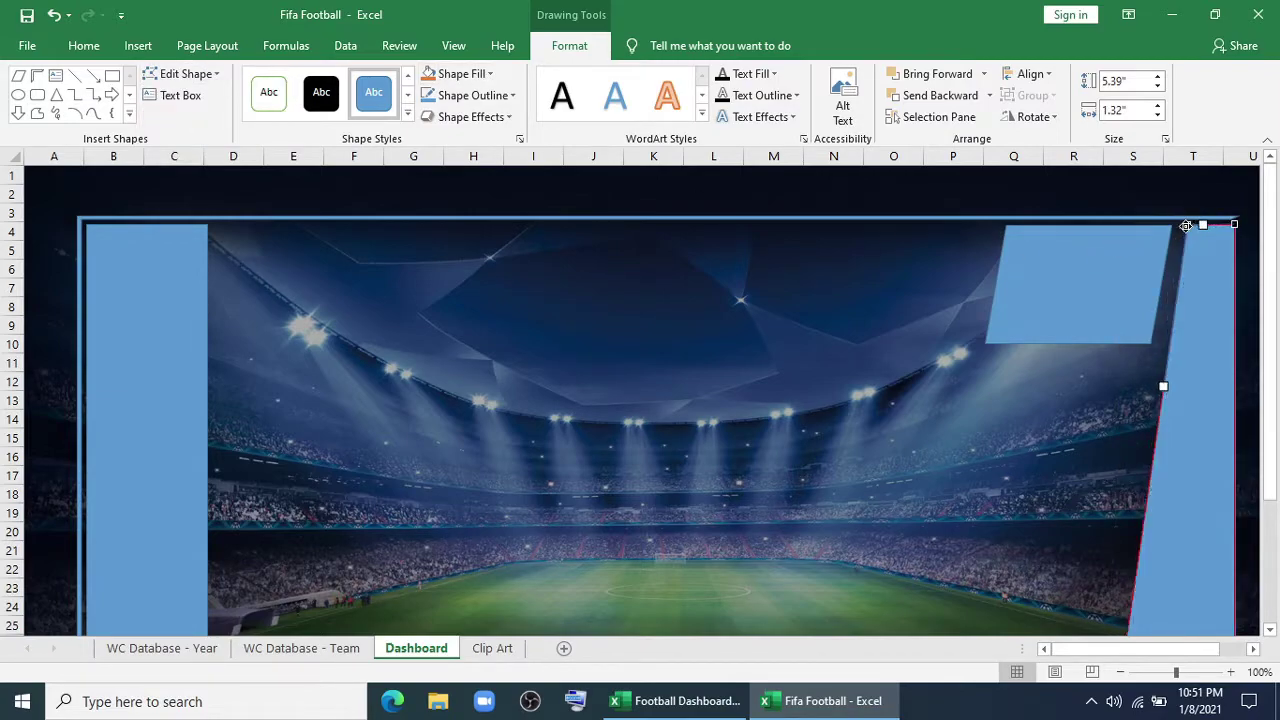
click(1122, 265)
drag(1122, 266, 1134, 265)
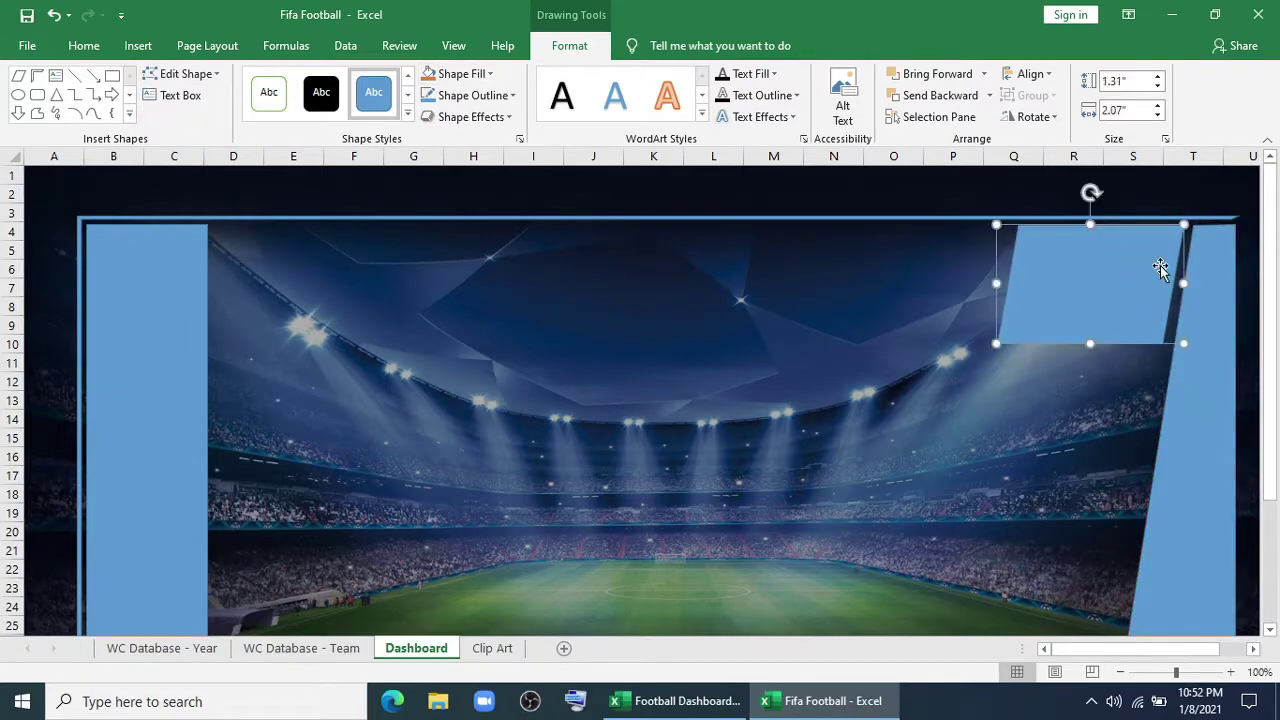
Fine-tune the slanted rectangle's upper corner to parallel the parallelogram's side and close up the gap between them
click(1204, 268)
click(182, 74)
click(183, 121)
drag(1192, 226, 1197, 224)
click(1138, 257)
drag(1138, 257, 1143, 260)
Copy the parallelogram three times downward to form a slanted column of four along the right rectangle's edge
scroll(1143, 260, down, 2)
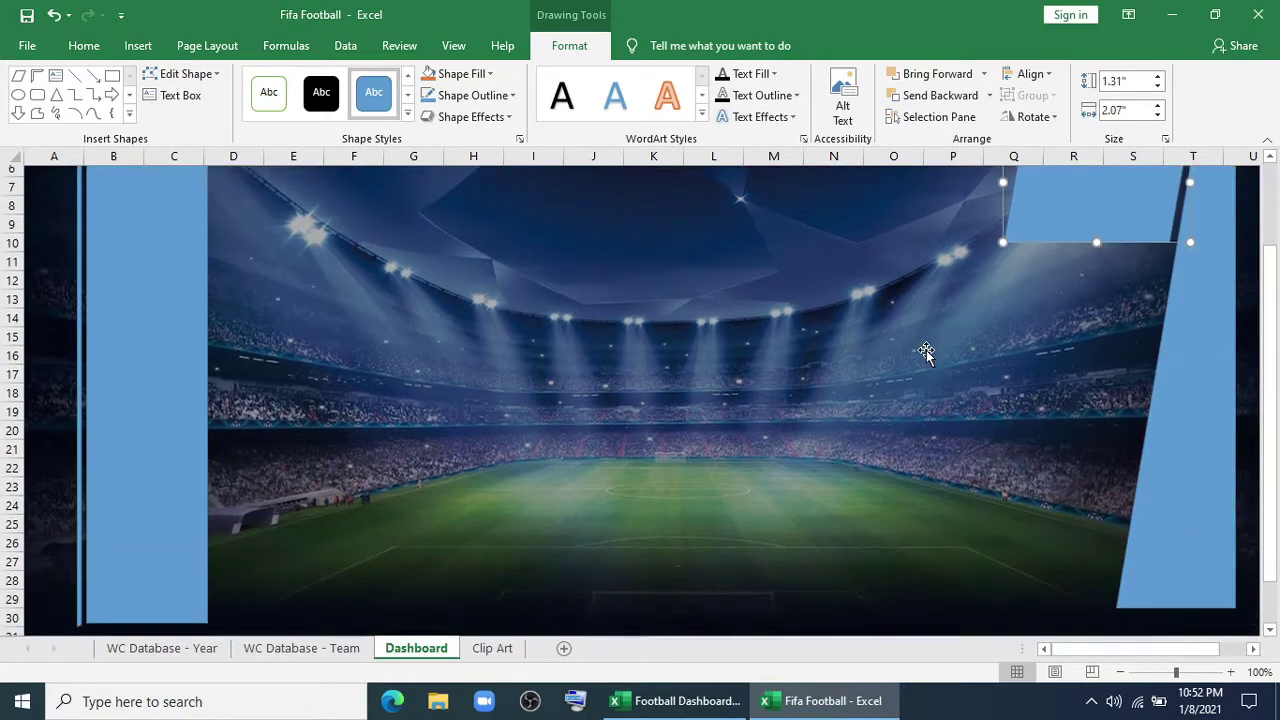
drag(1112, 220, 1057, 531)
click(820, 514)
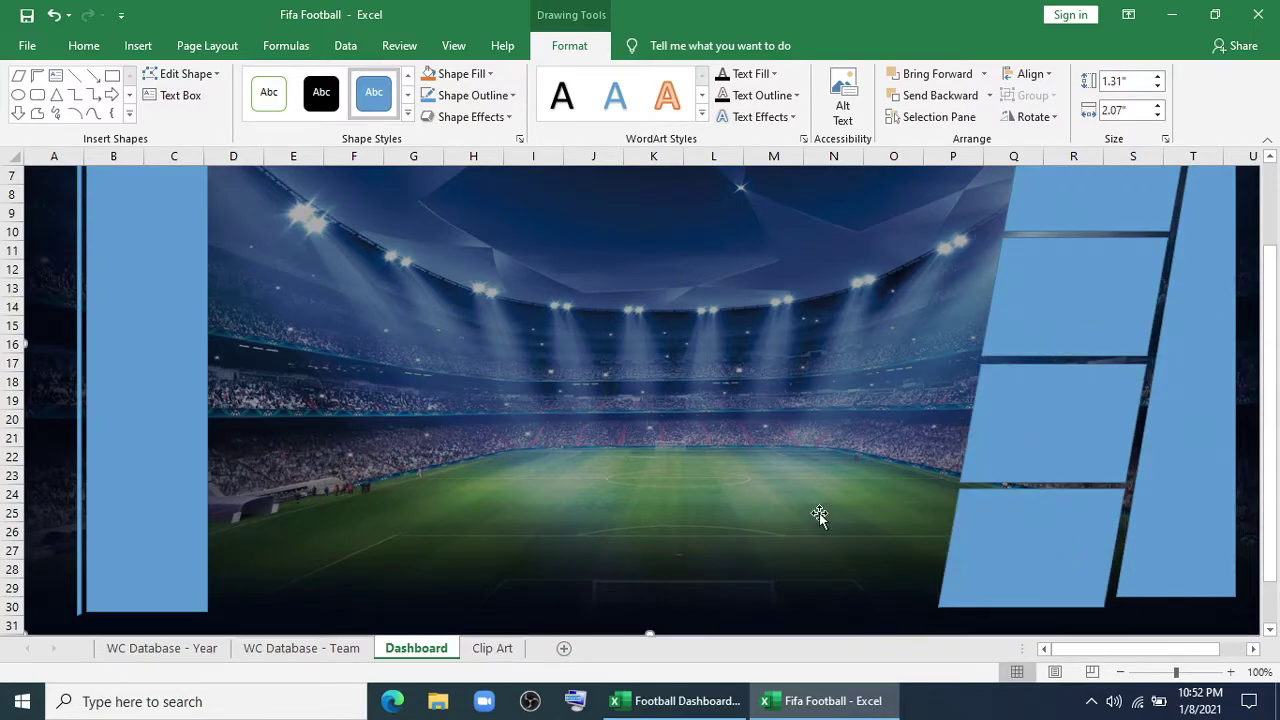
Extend the slanted rectangle's lower edge to the level of the lowest parallelogram and nudge that parallelogram into line
scroll(820, 514, down, 2)
click(1157, 471)
drag(1175, 484, 1175, 487)
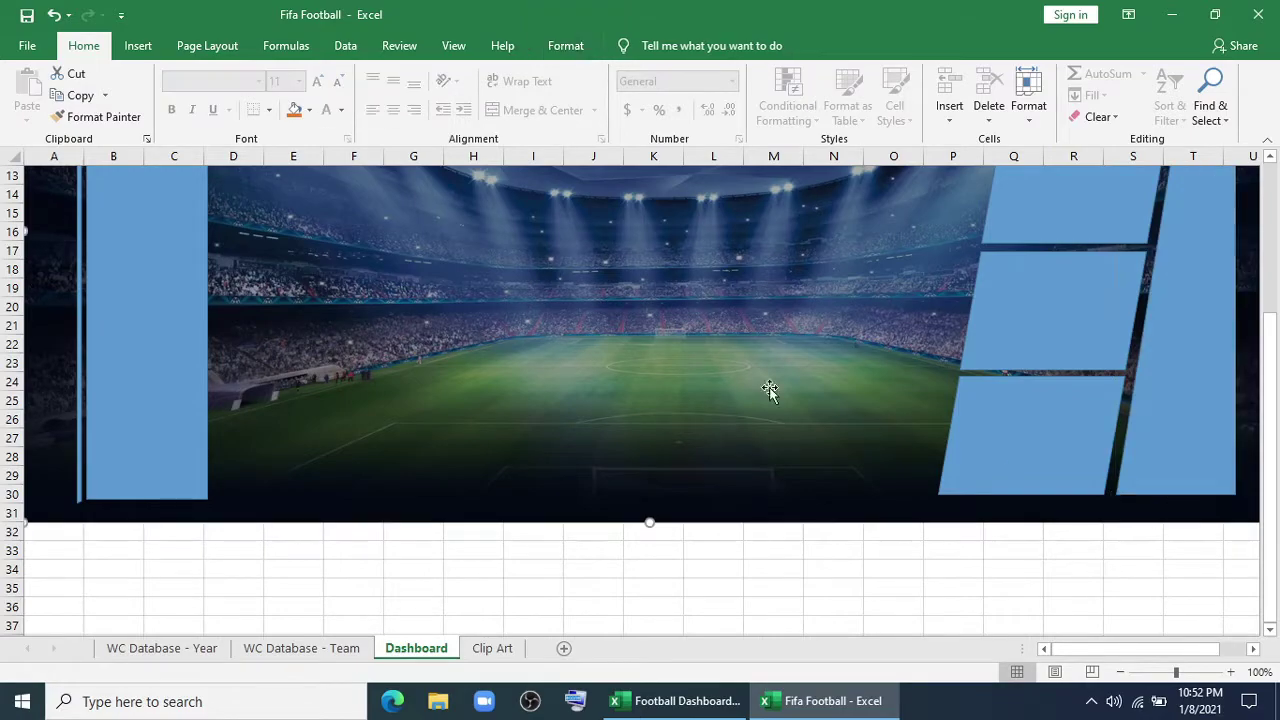
scroll(766, 386, up, 1)
click(1051, 466)
scroll(370, 372, up, 3)
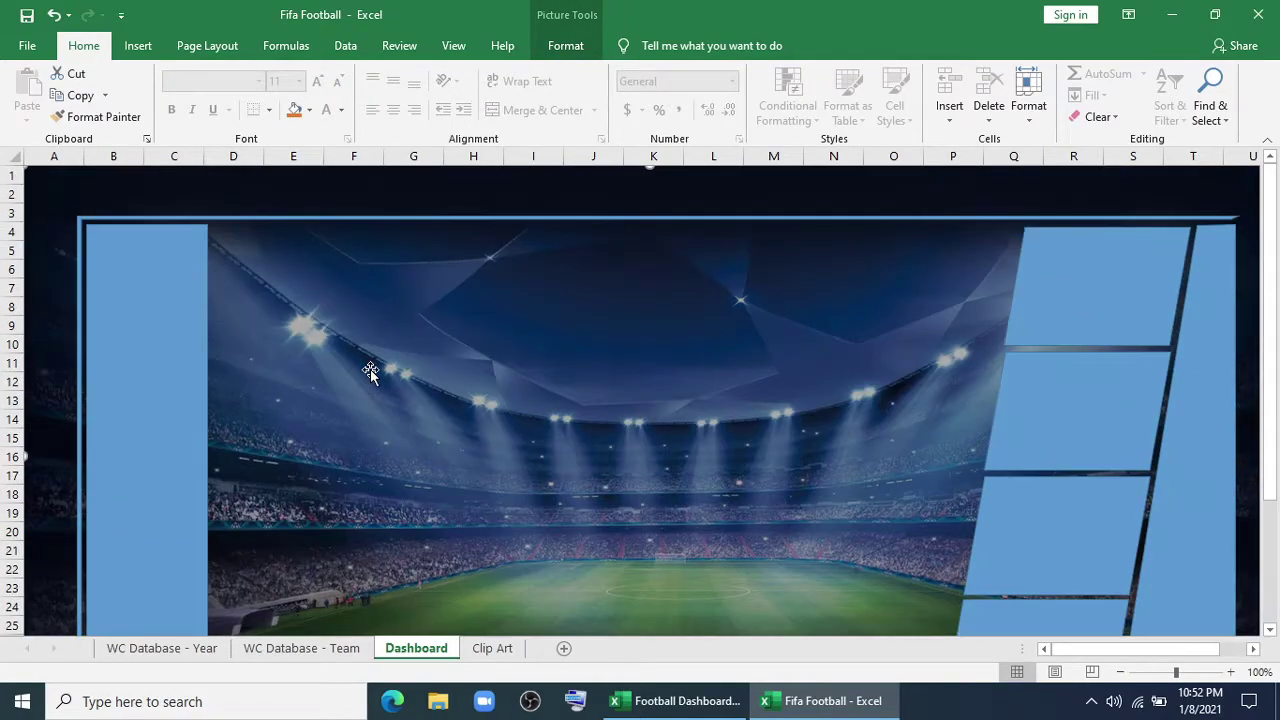
Copy the cheering crowd picture from the Clip Art sheet to the Dashboard, beside the top of the tall left rectangle
click(492, 648)
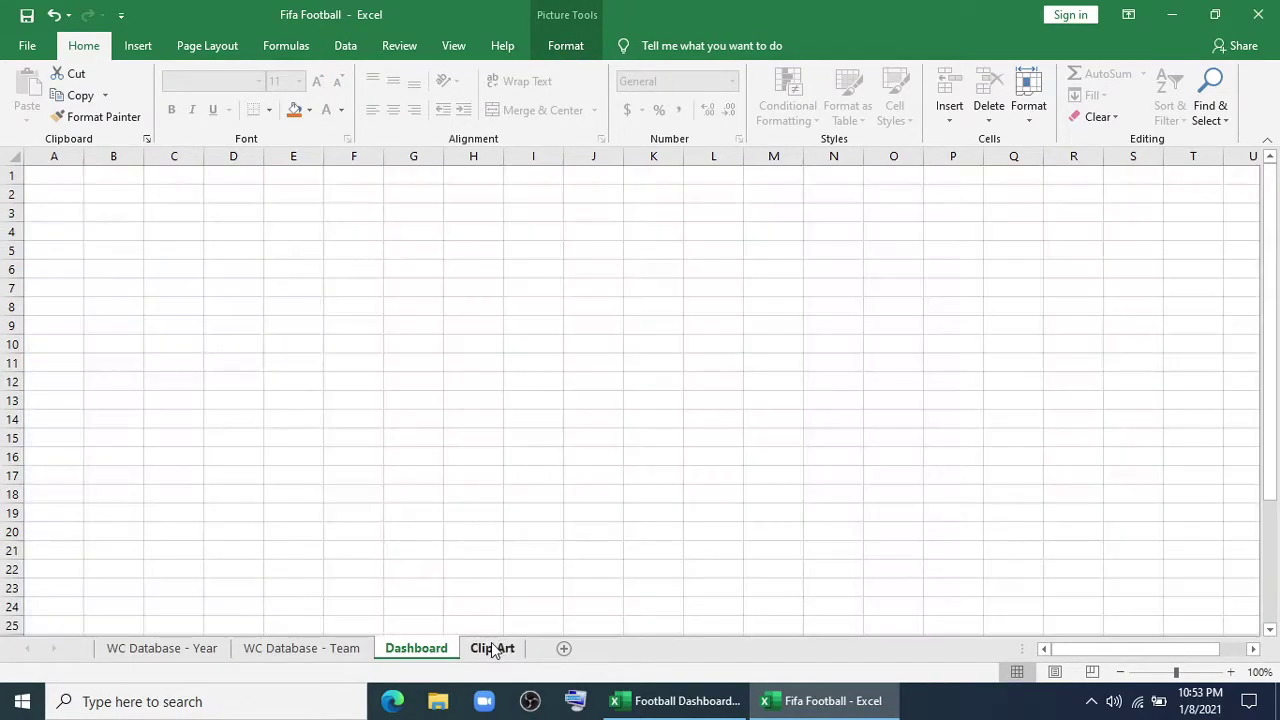
click(548, 300)
key(ctrl+c)
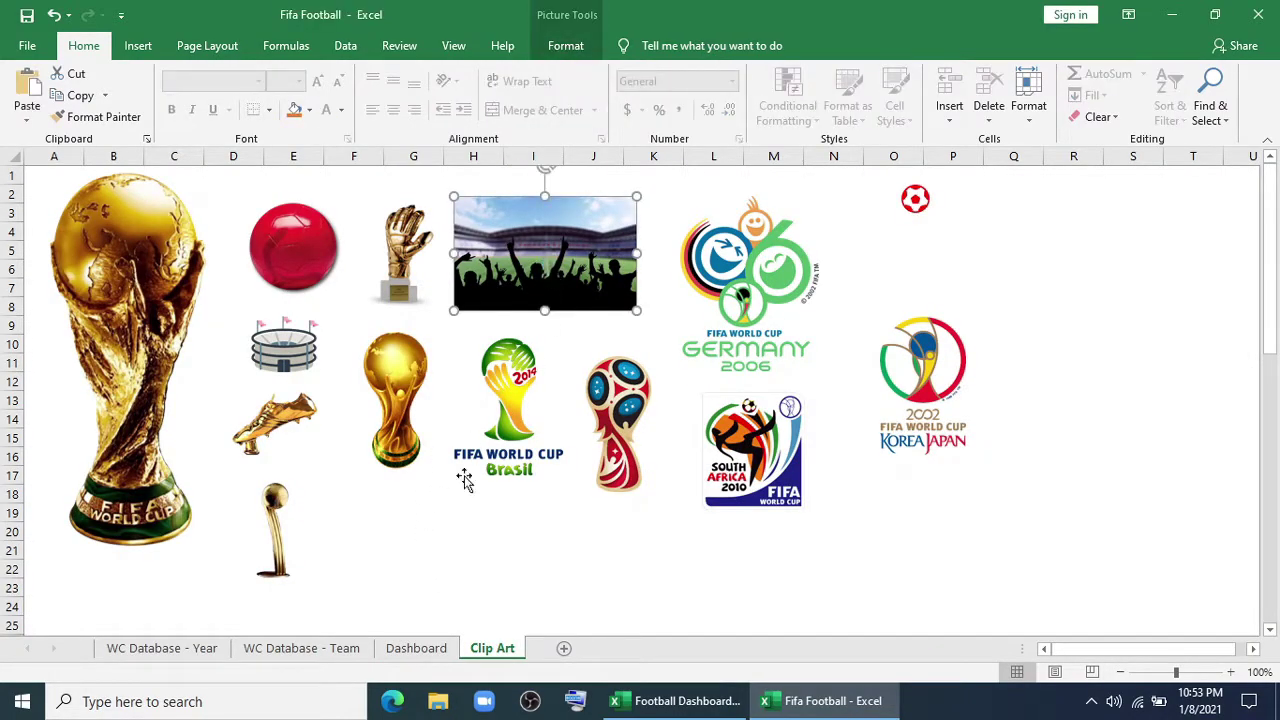
click(416, 648)
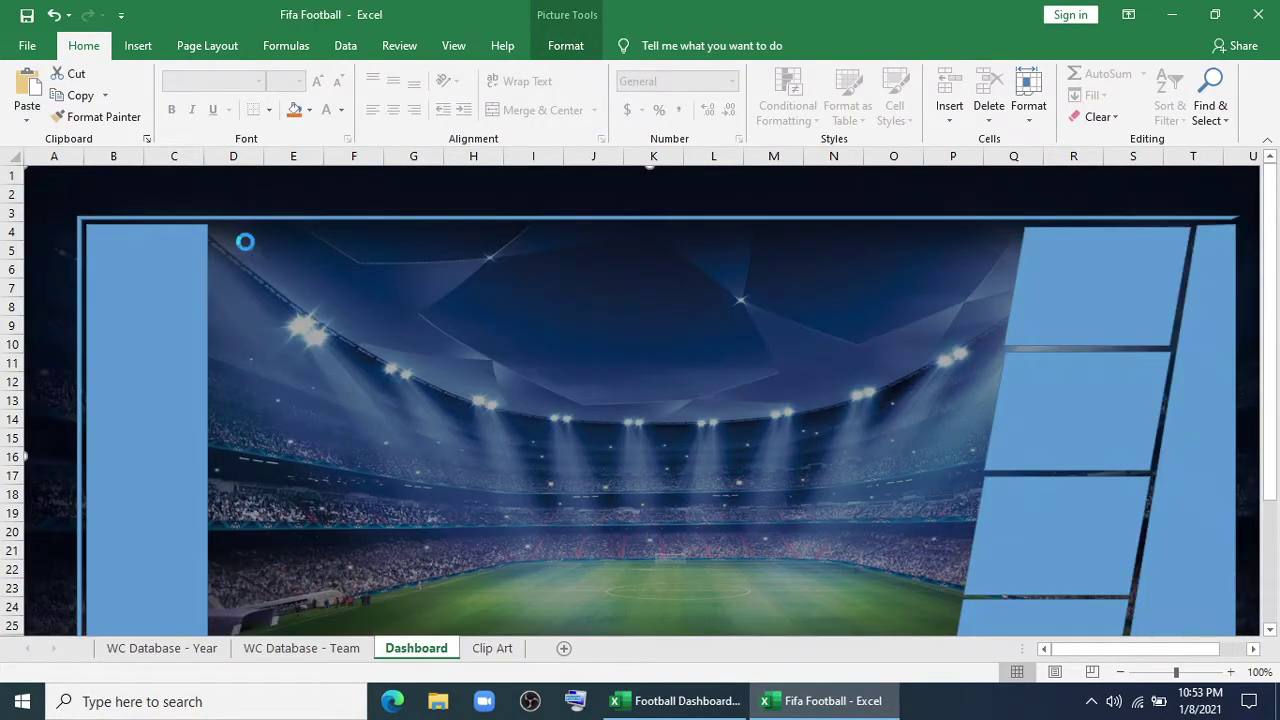
key(ctrl+v)
drag(142, 224, 332, 282)
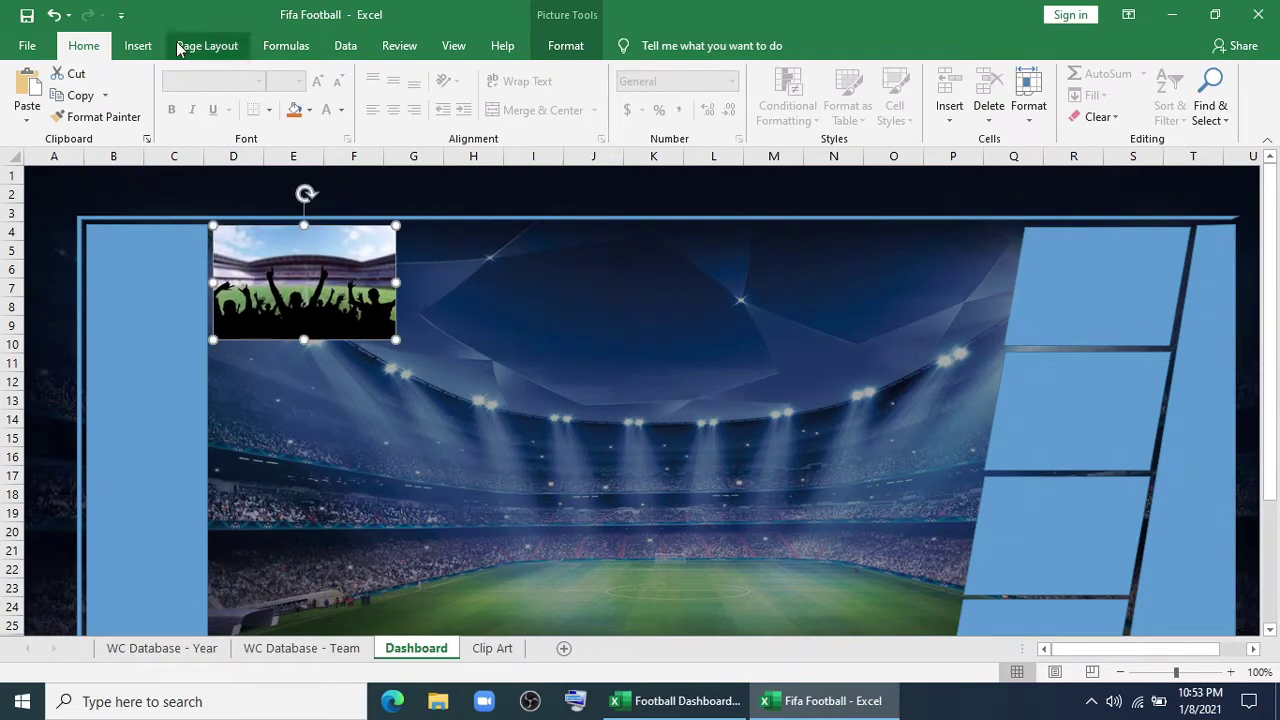
Draw a rectangle about 1.67" high and 2.75" wide below the crowd picture
click(137, 46)
click(237, 117)
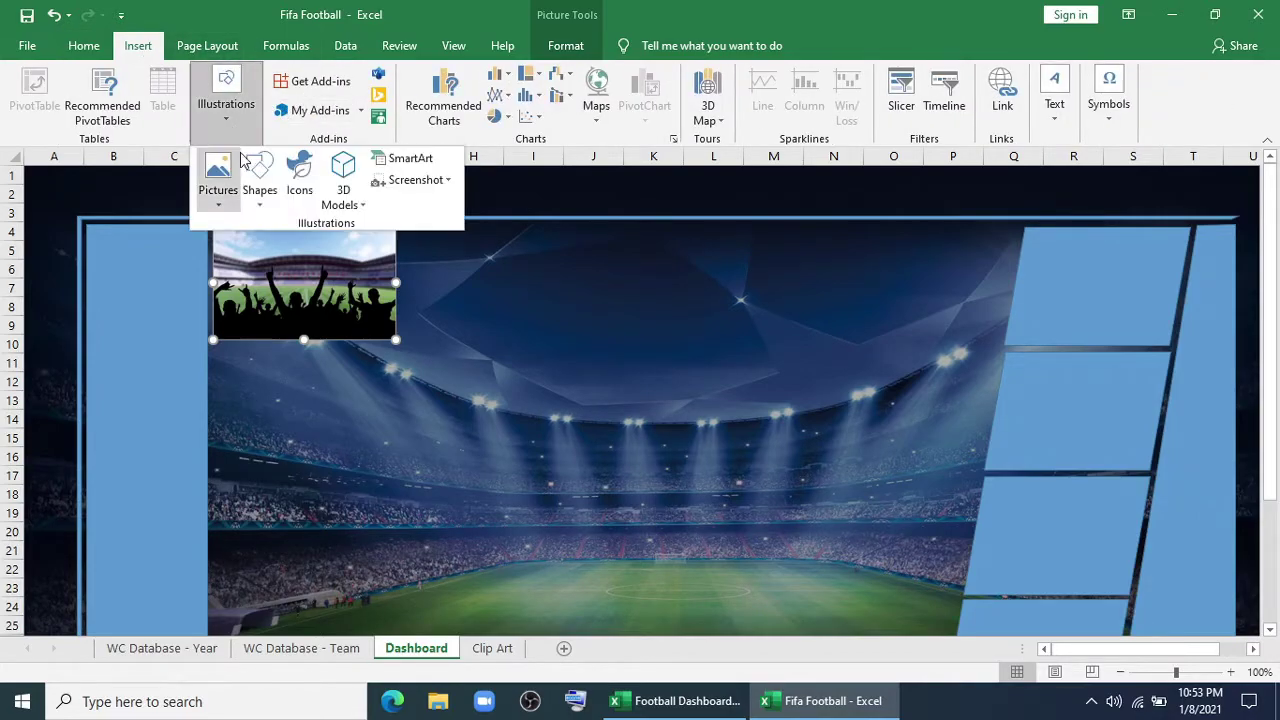
click(260, 174)
click(349, 260)
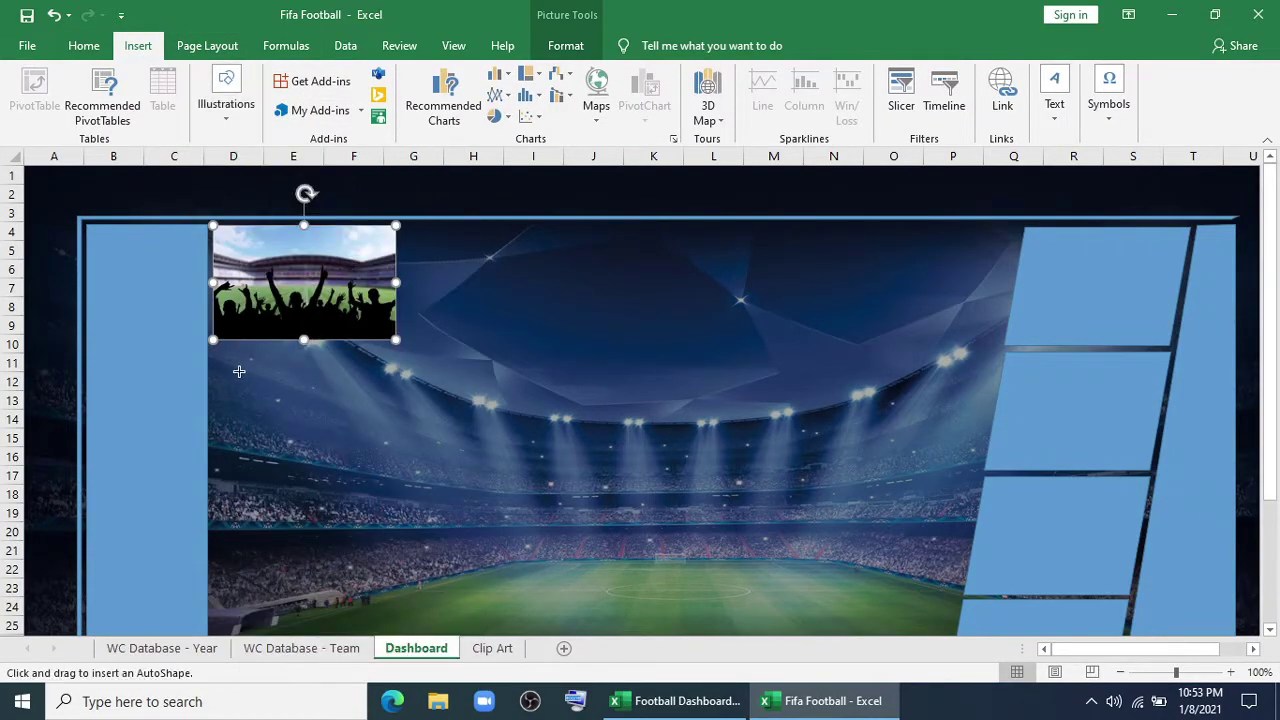
mouse_move(221, 351)
mouse_down()
mouse_move(394, 427)
mouse_move(470, 502)
mouse_up()
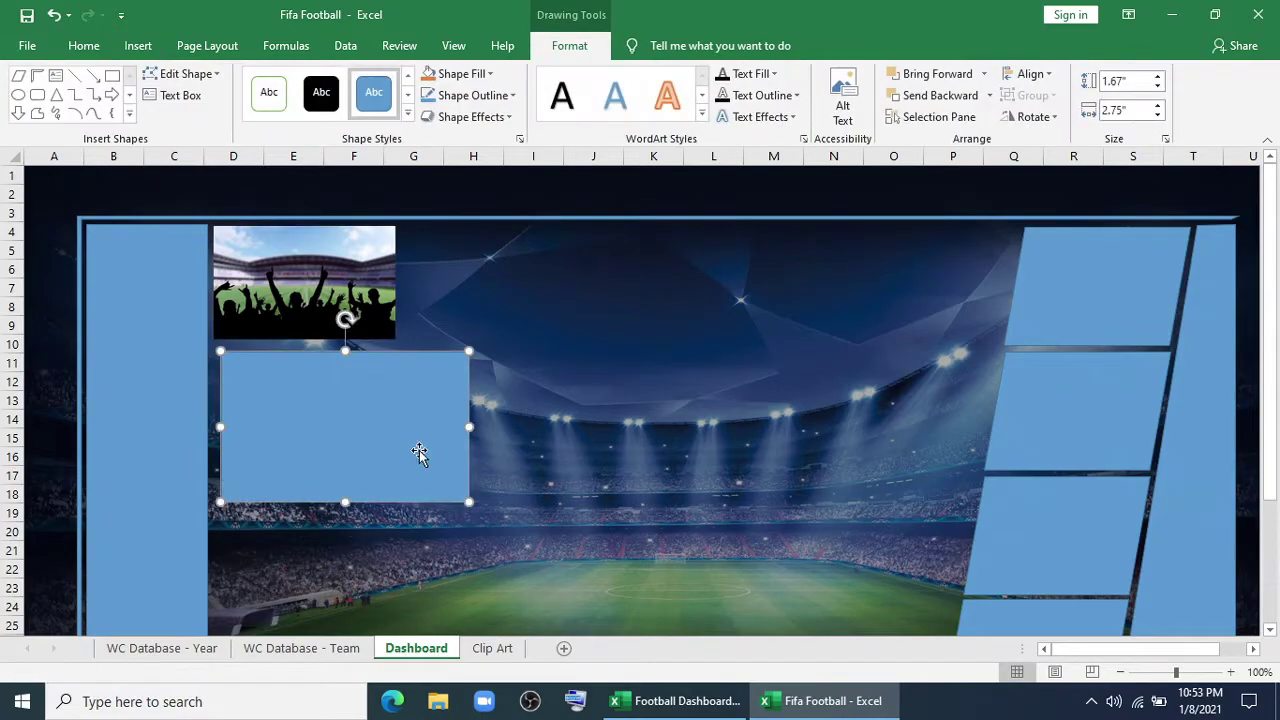
Resize the new rectangle to 2.29" high and 4.1" wide and align it directly under the crowd picture
right_click(409, 452)
click(470, 432)
click(1117, 233)
double_click(1202, 298)
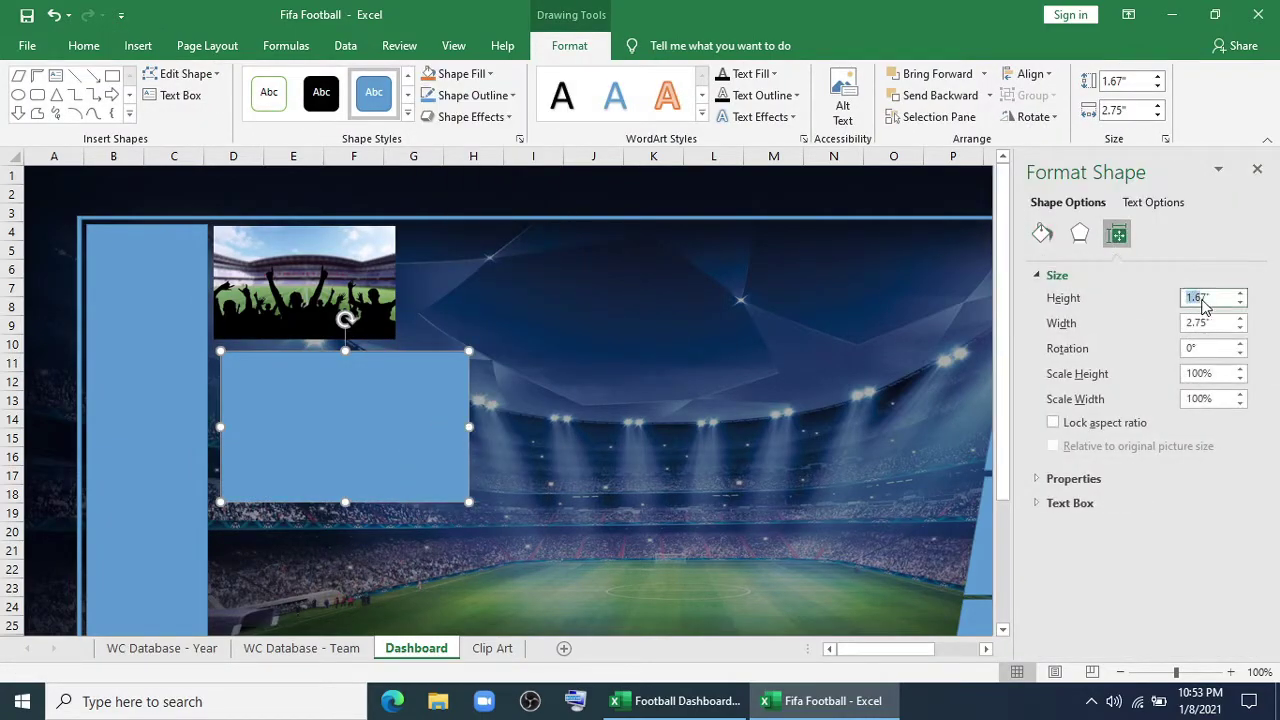
text(2.29)
double_click(1190, 322)
text(4.1)
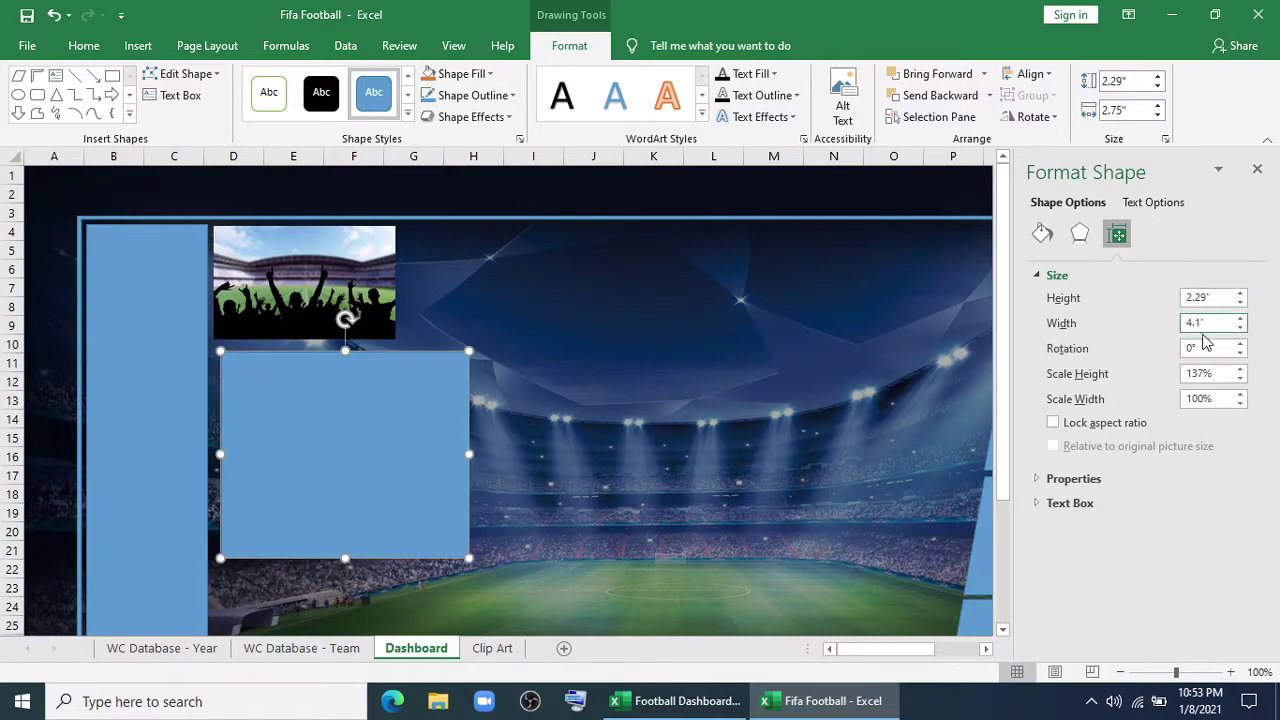
key(Return)
click(1257, 168)
drag(357, 443, 356, 437)
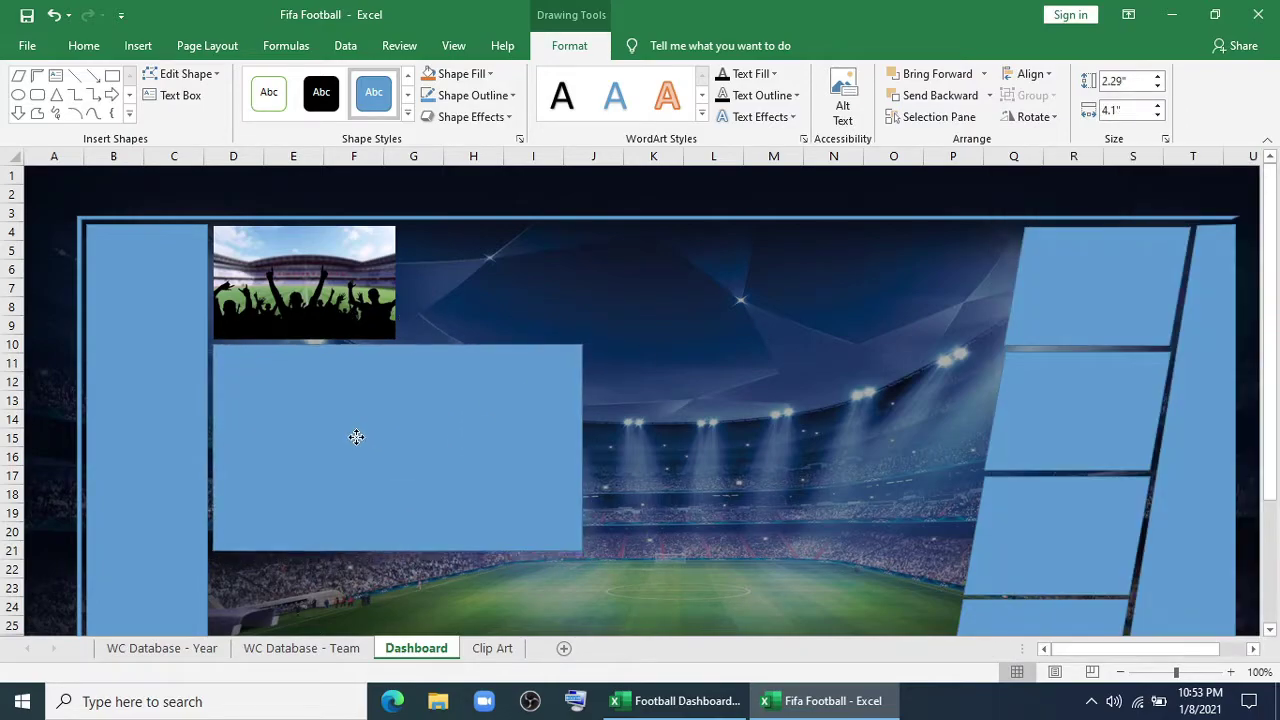
Copy the large World Cup trophy from the Clip Art sheet to the Dashboard and place it right of the large rectangle
click(490, 648)
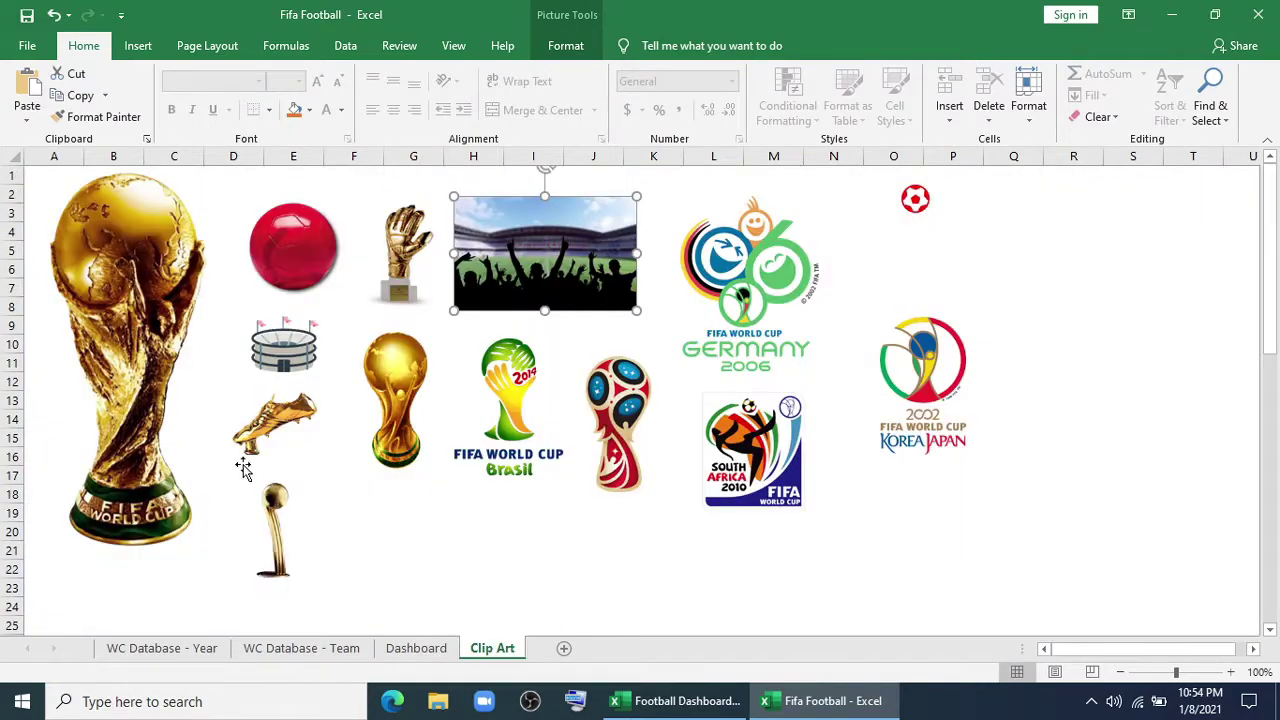
click(128, 357)
click(410, 649)
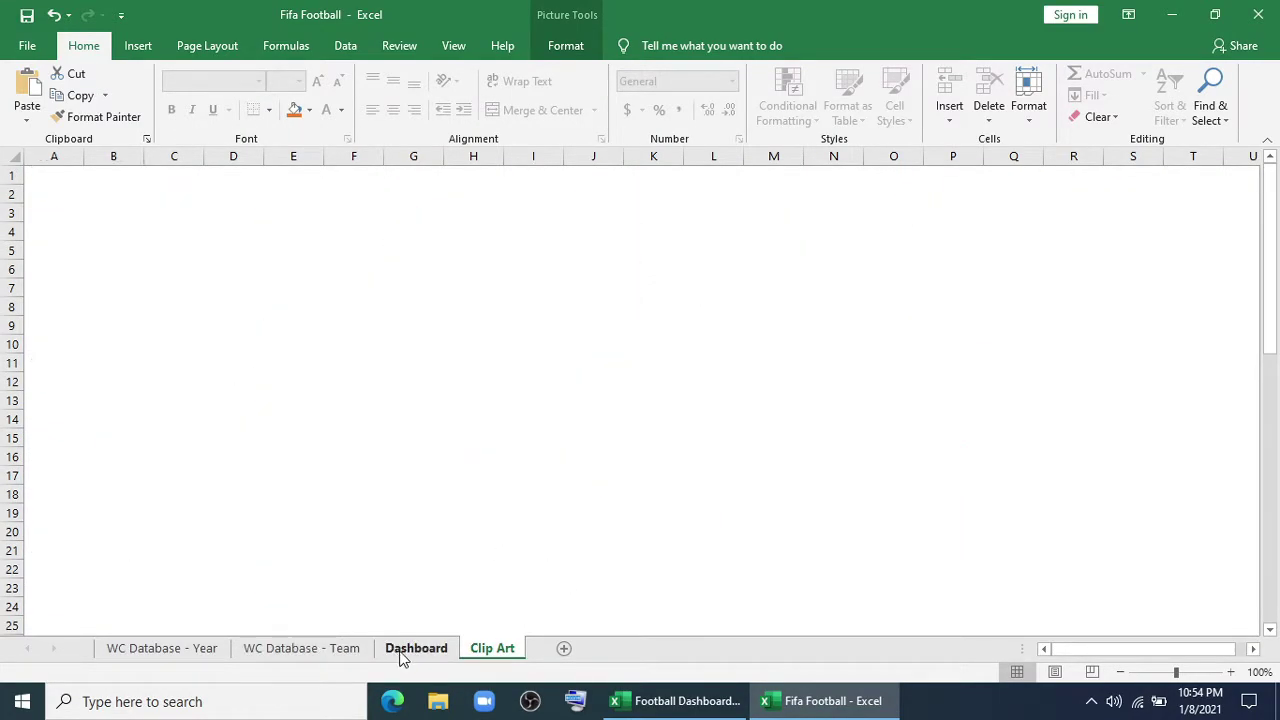
key(ctrl+v)
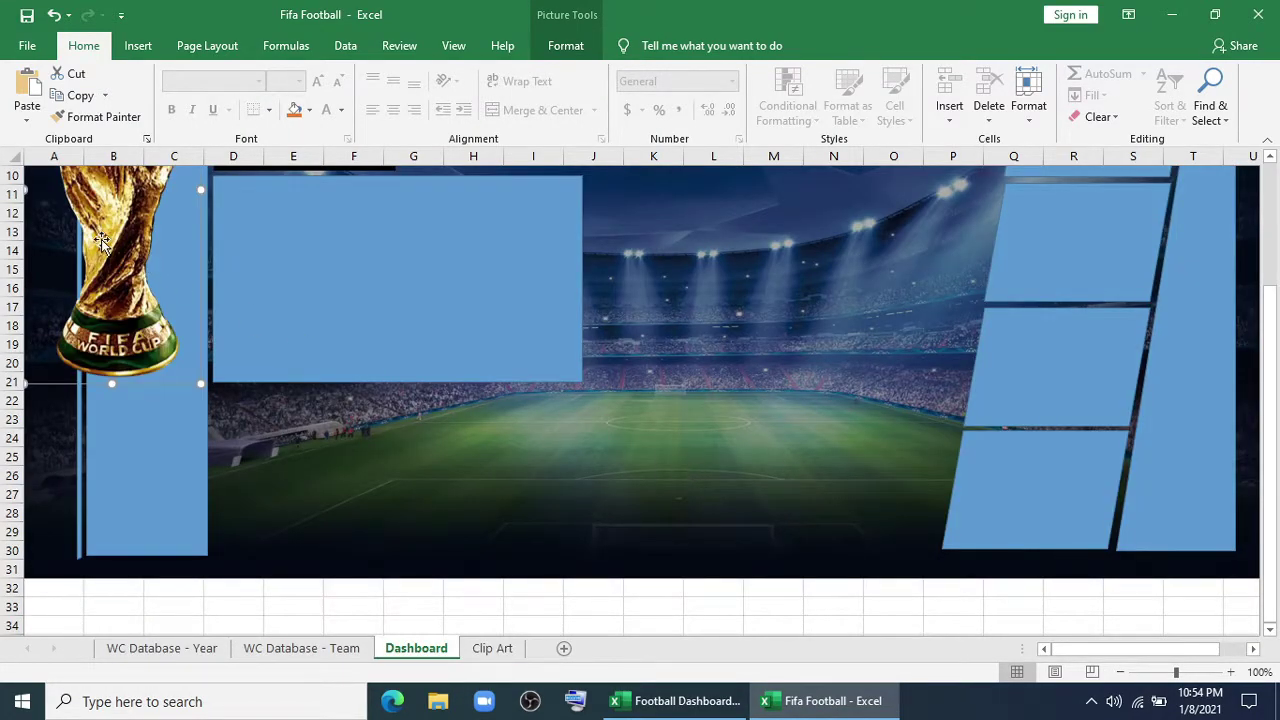
drag(102, 245, 660, 427)
Copy the large rectangle below itself and size the copies into a narrow and a wider rectangle side by side
click(360, 331)
drag(360, 331, 365, 550)
drag(391, 591, 391, 553)
drag(583, 471, 487, 455)
drag(524, 470, 709, 338)
Copy the large rectangle to the right of the crowd picture and reduce its height to match the picture
click(820, 431)
scroll(557, 463, up, 3)
click(520, 455)
drag(586, 434, 605, 337)
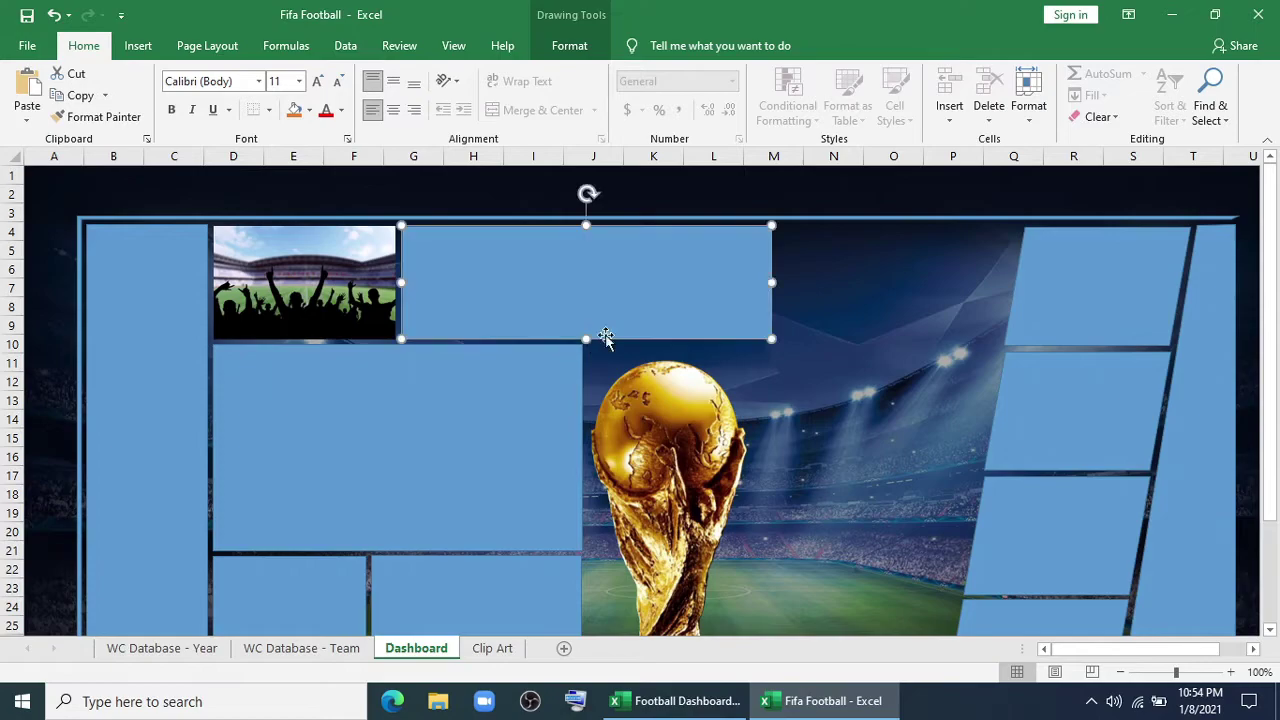
Fill the top row with three rectangles up to the parallelograms and match the slant and height of the adjoining shapes
drag(771, 282, 997, 282)
click(569, 45)
click(188, 73)
click(200, 123)
drag(997, 225, 1016, 225)
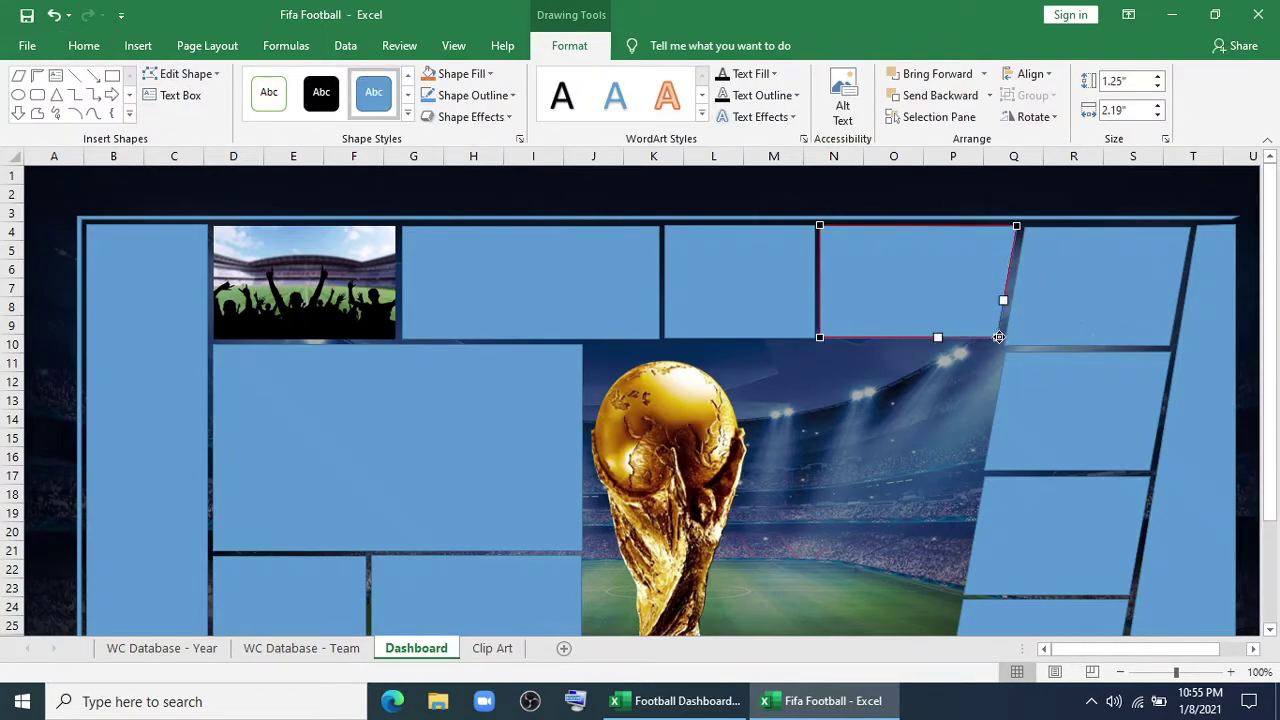
drag(1075, 396, 1075, 393)
click(1068, 302)
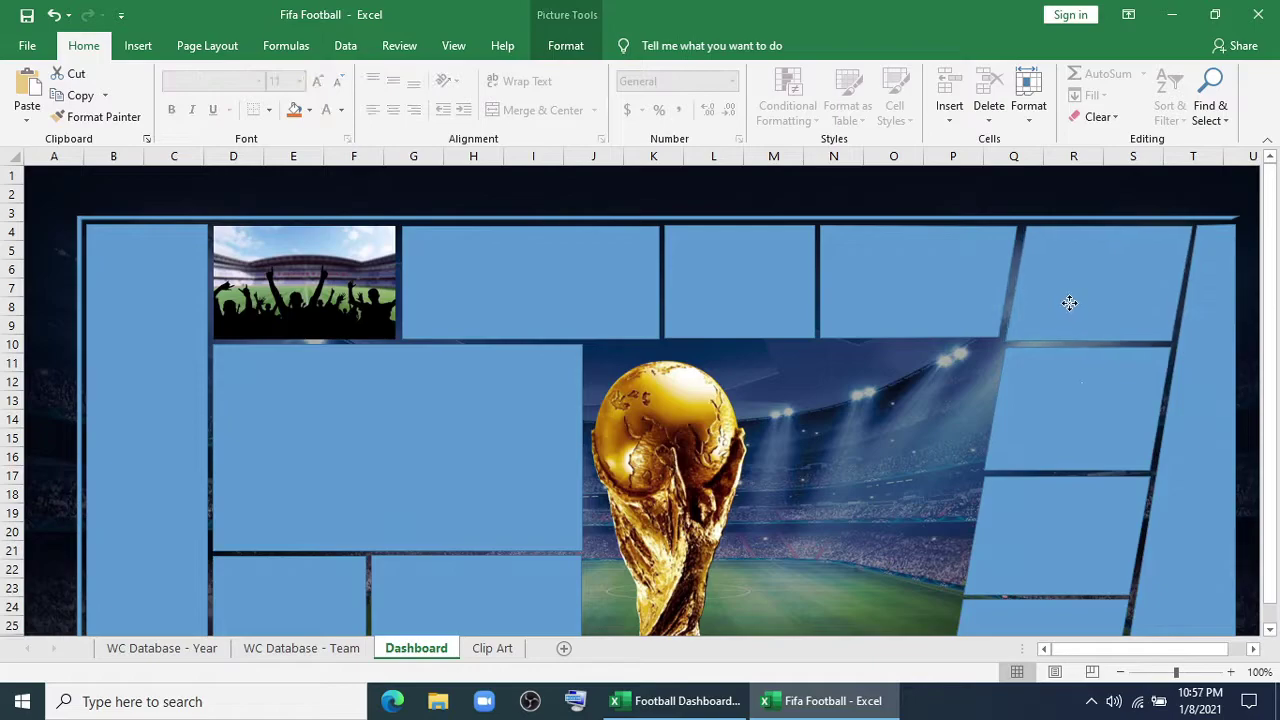
Draw a horizontal line about 0.65" long over the stadium background, just right of the trophy's stem
click(138, 46)
click(226, 110)
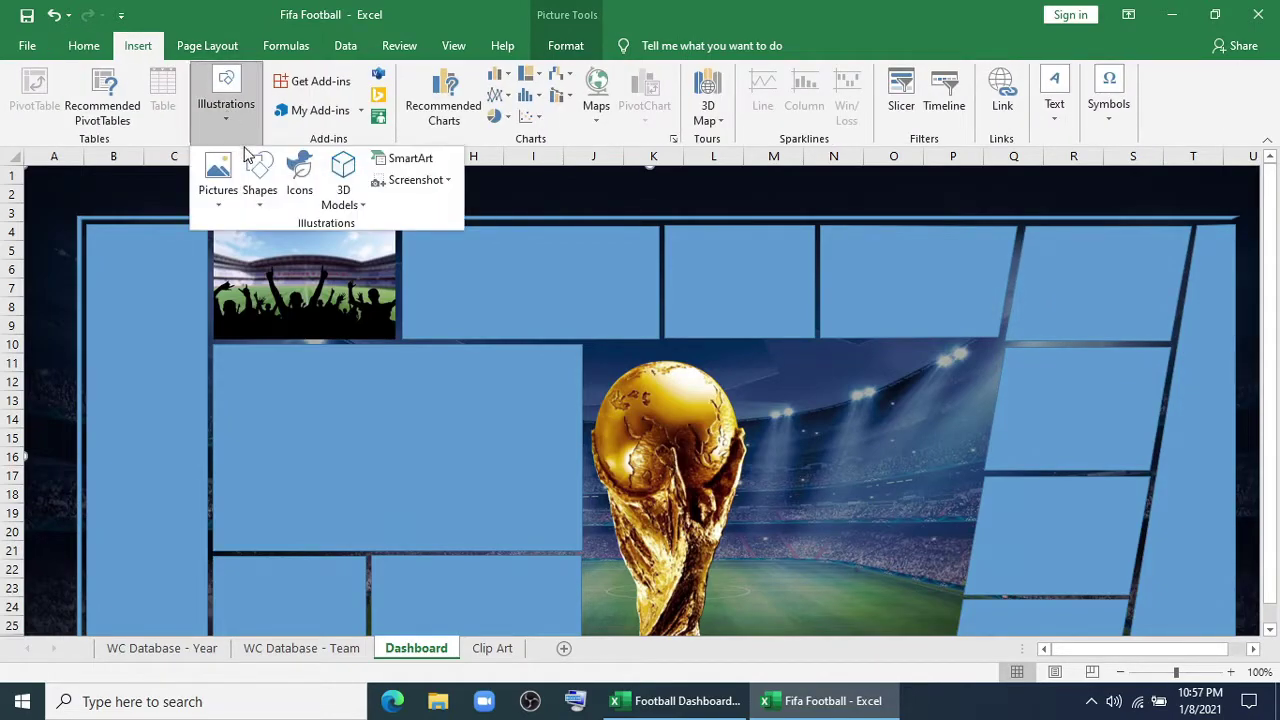
click(258, 178)
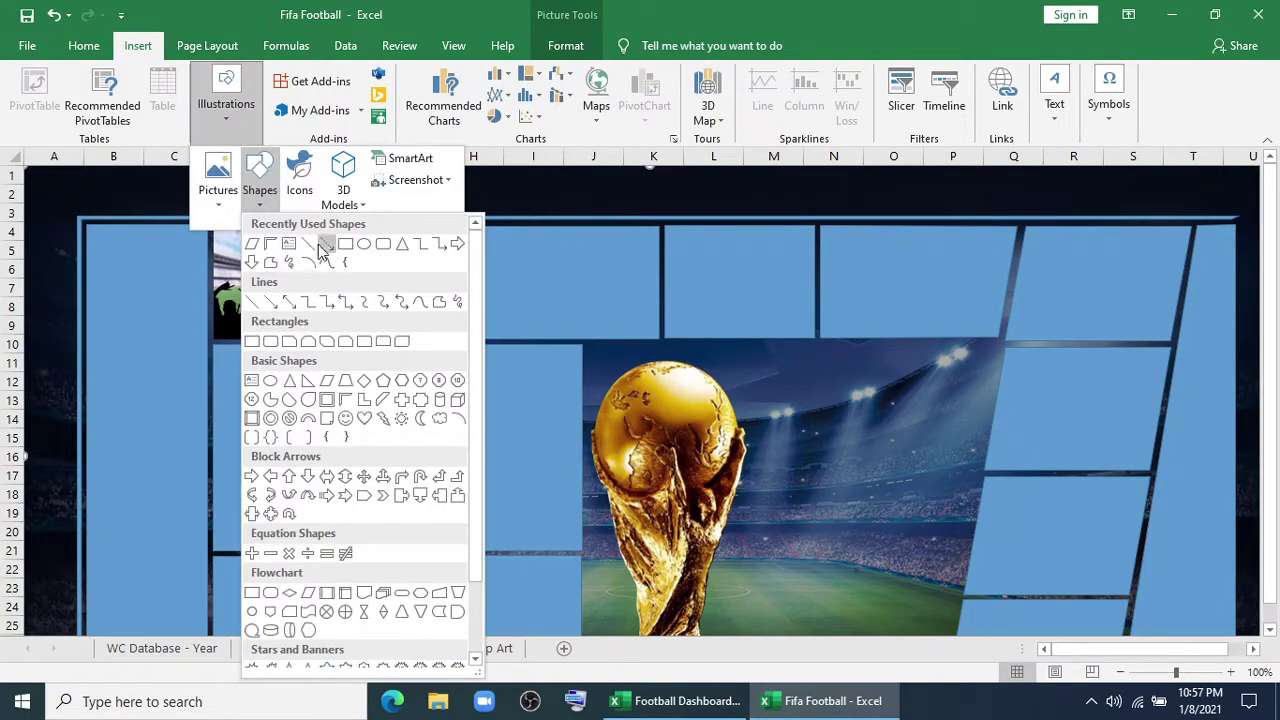
click(309, 250)
scroll(756, 391, down, 3)
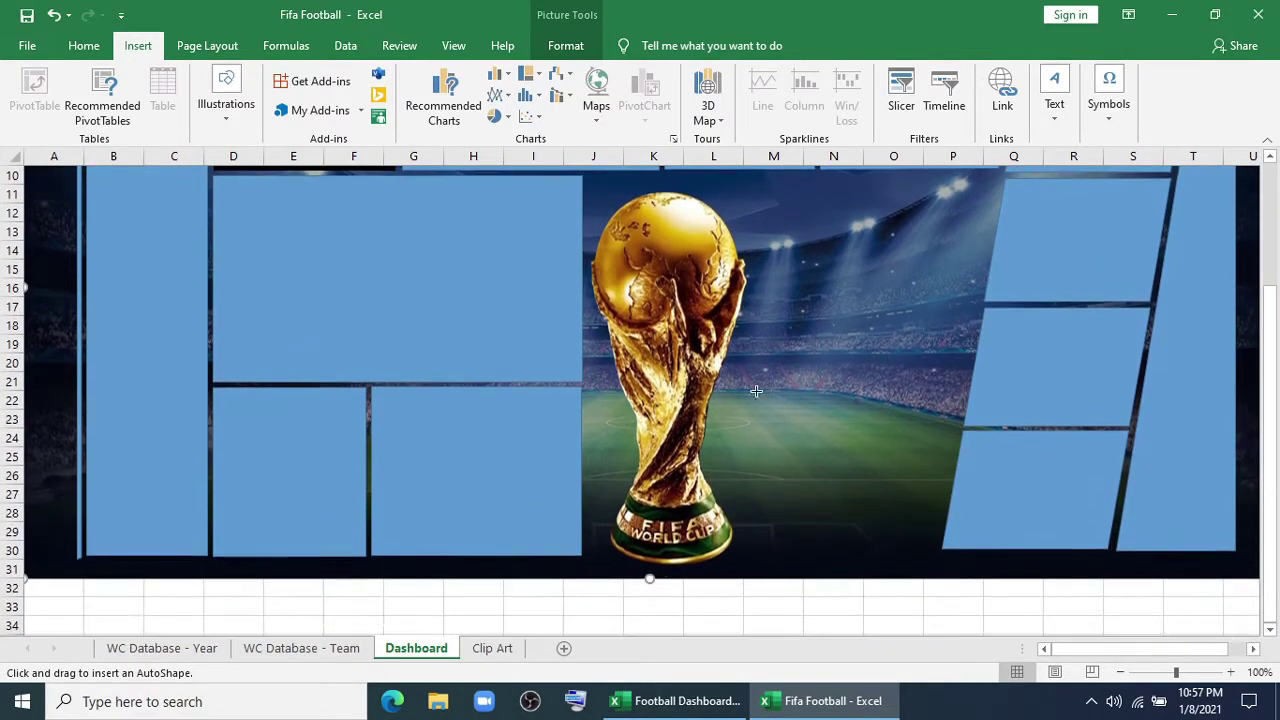
mouse_move(745, 372)
drag(813, 377, 755, 377)
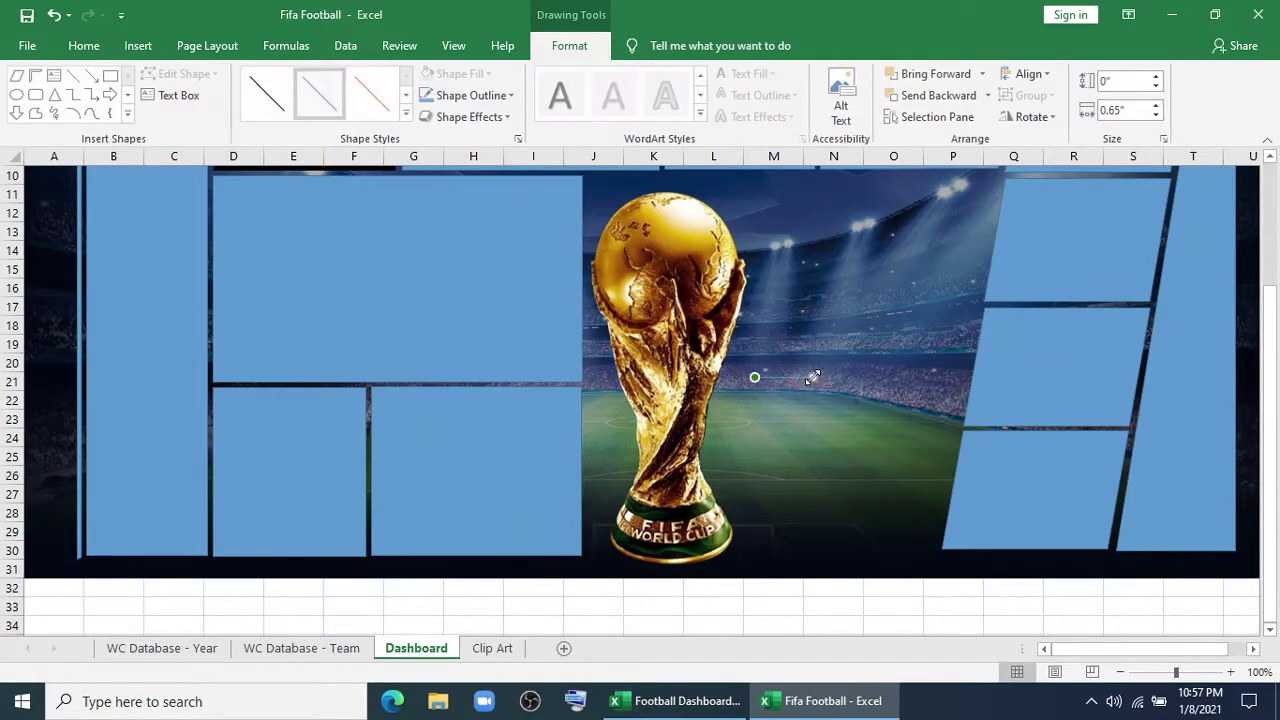
Format the short line with a white 2¼ pt outline and shift it left until it meets the trophy
click(487, 96)
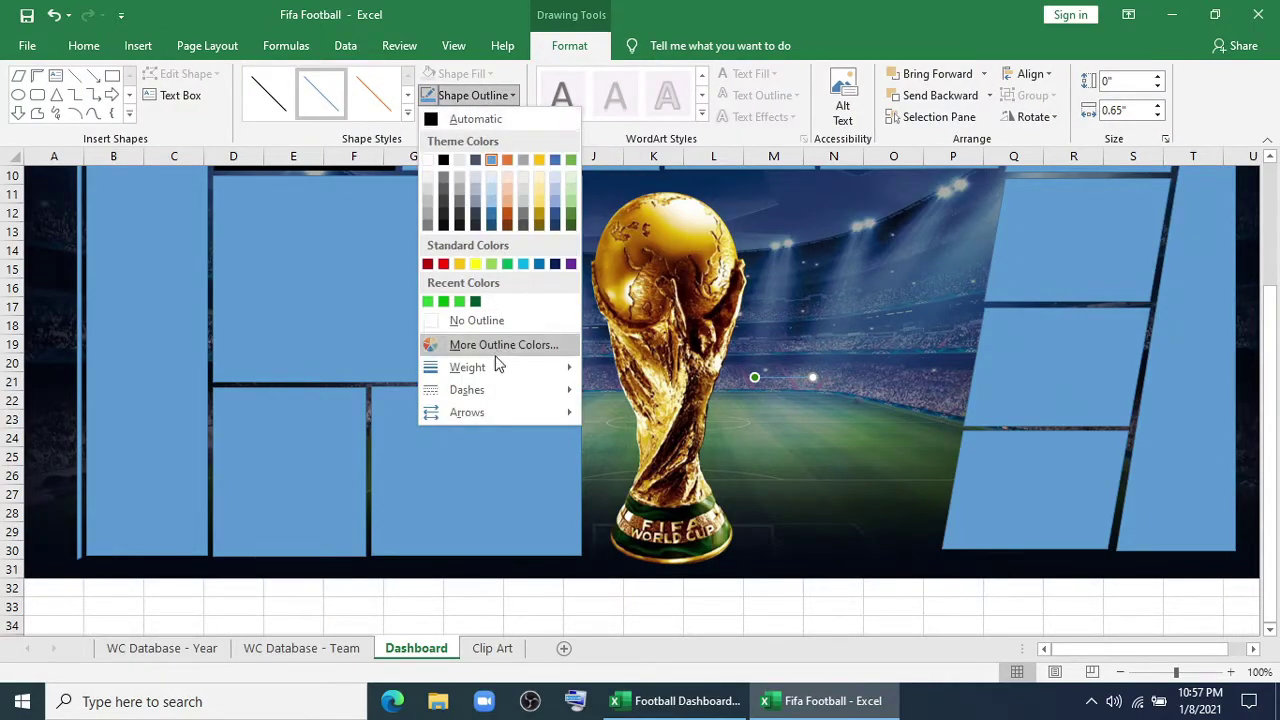
mouse_move(555, 368)
click(650, 470)
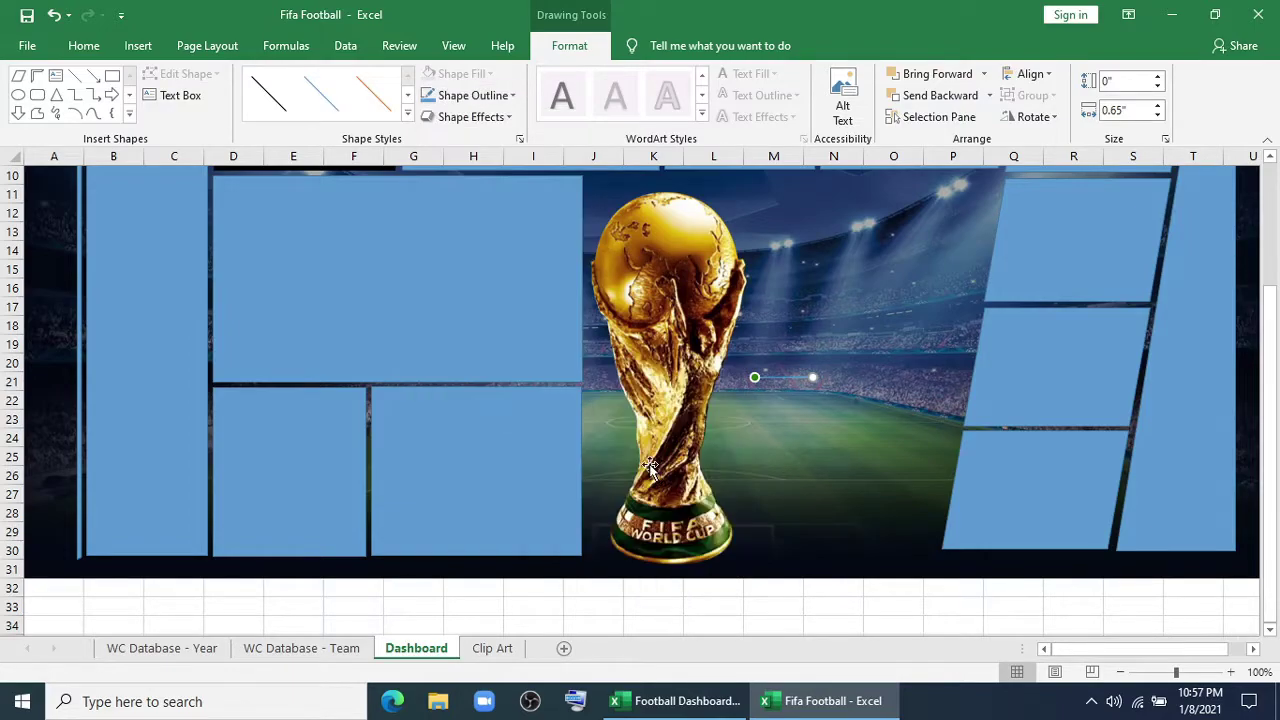
click(468, 97)
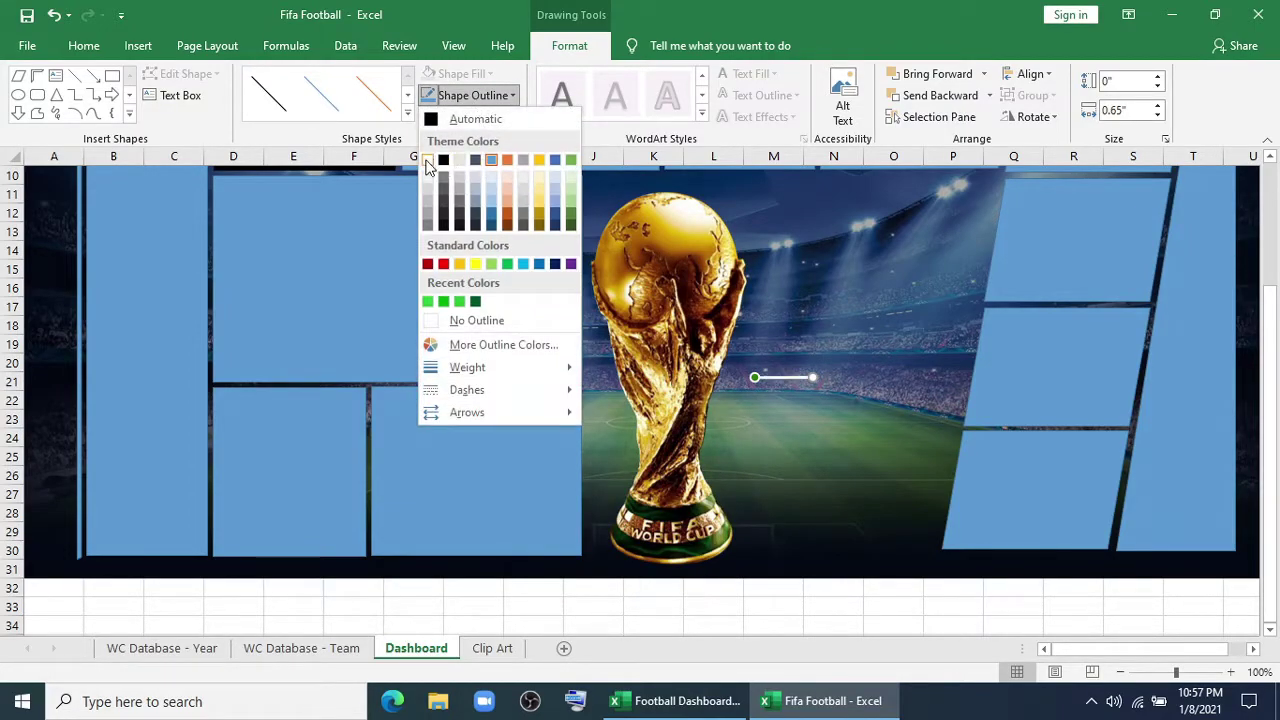
click(427, 161)
drag(795, 378, 788, 377)
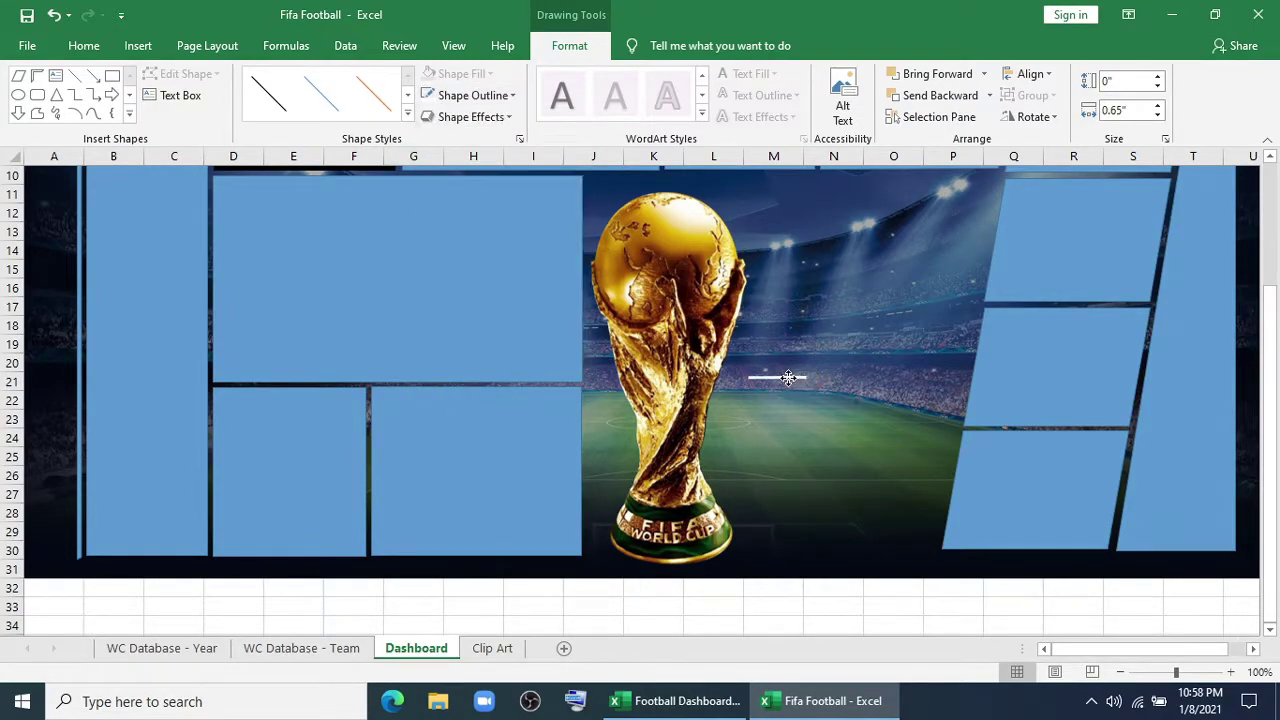
Draw a vertical line through the outer end of the short line, spanning roughly rows 16 to 26
click(138, 45)
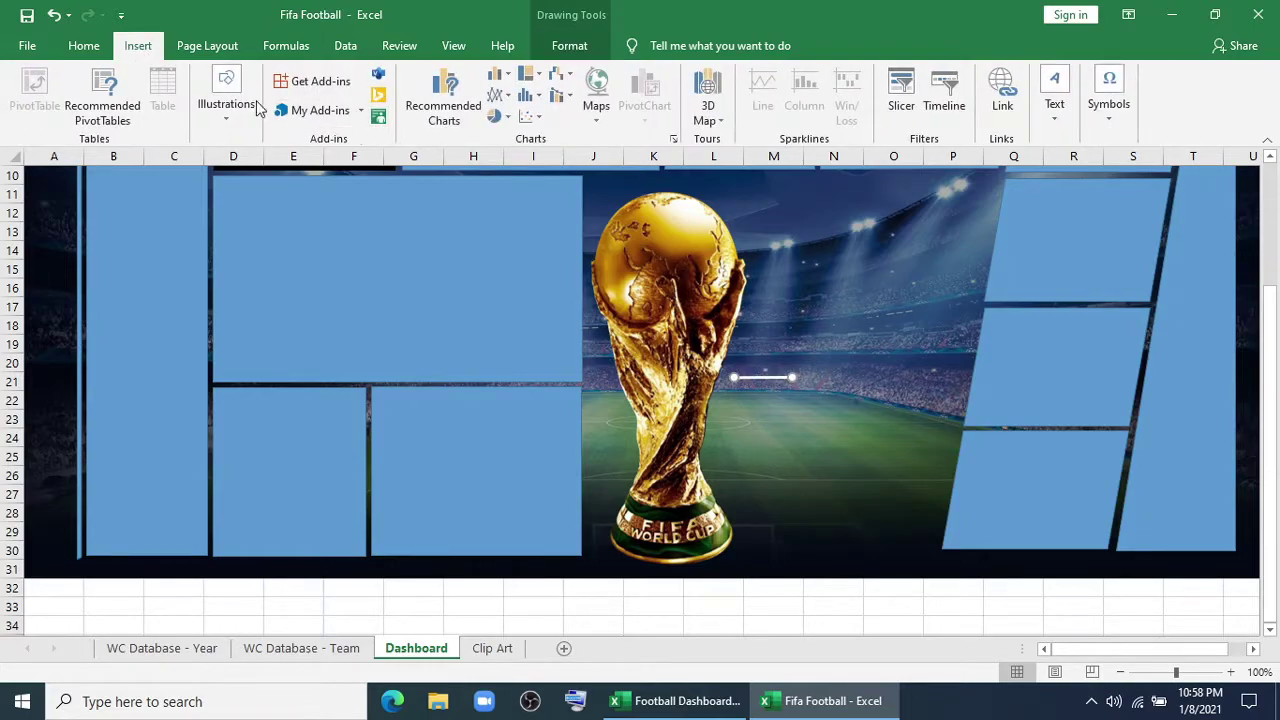
click(226, 104)
click(259, 180)
click(308, 245)
drag(792, 280, 806, 472)
Apply the short line's formatting to the vertical line and copy the short line to both of its ends
click(84, 45)
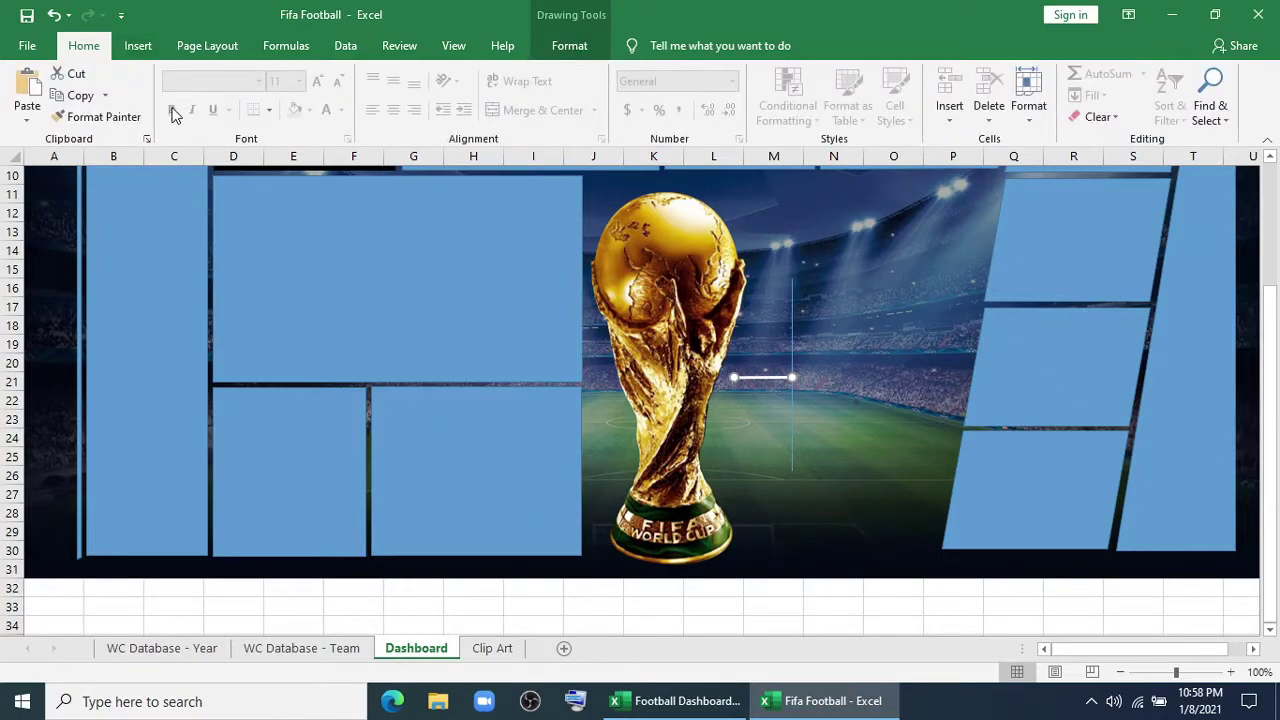
click(98, 116)
click(792, 410)
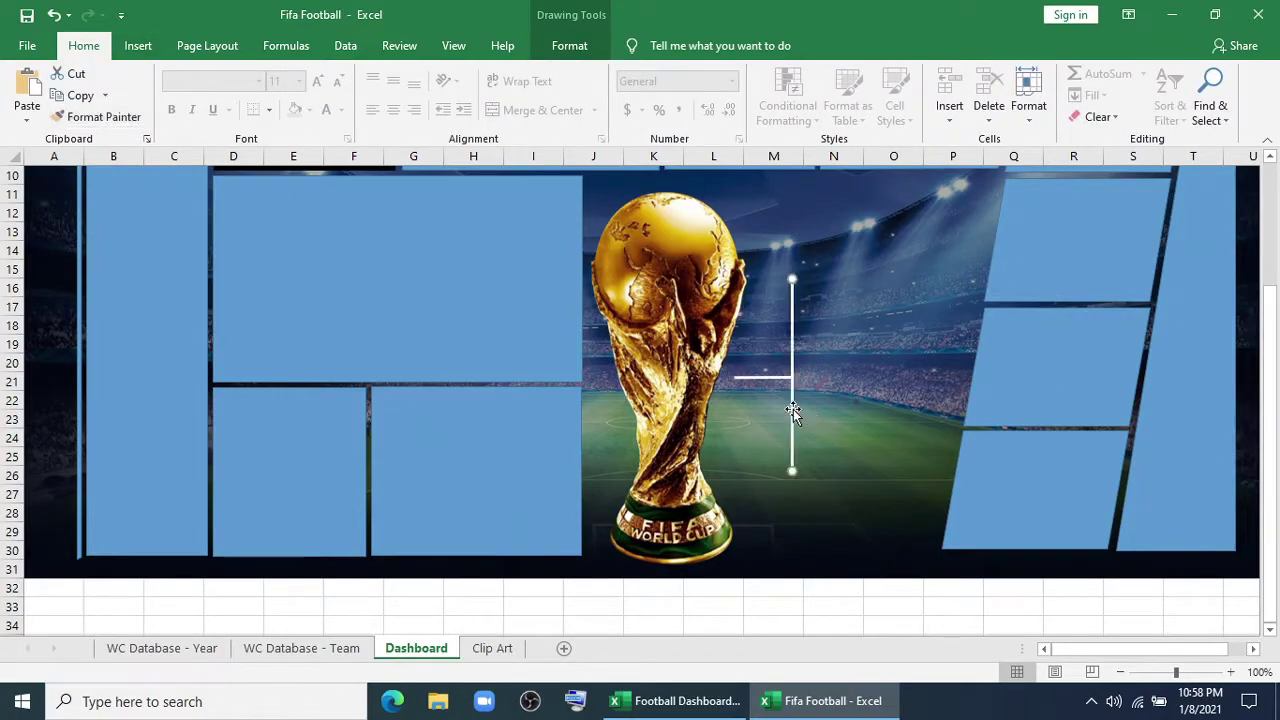
drag(769, 378, 825, 278)
drag(826, 467, 827, 468)
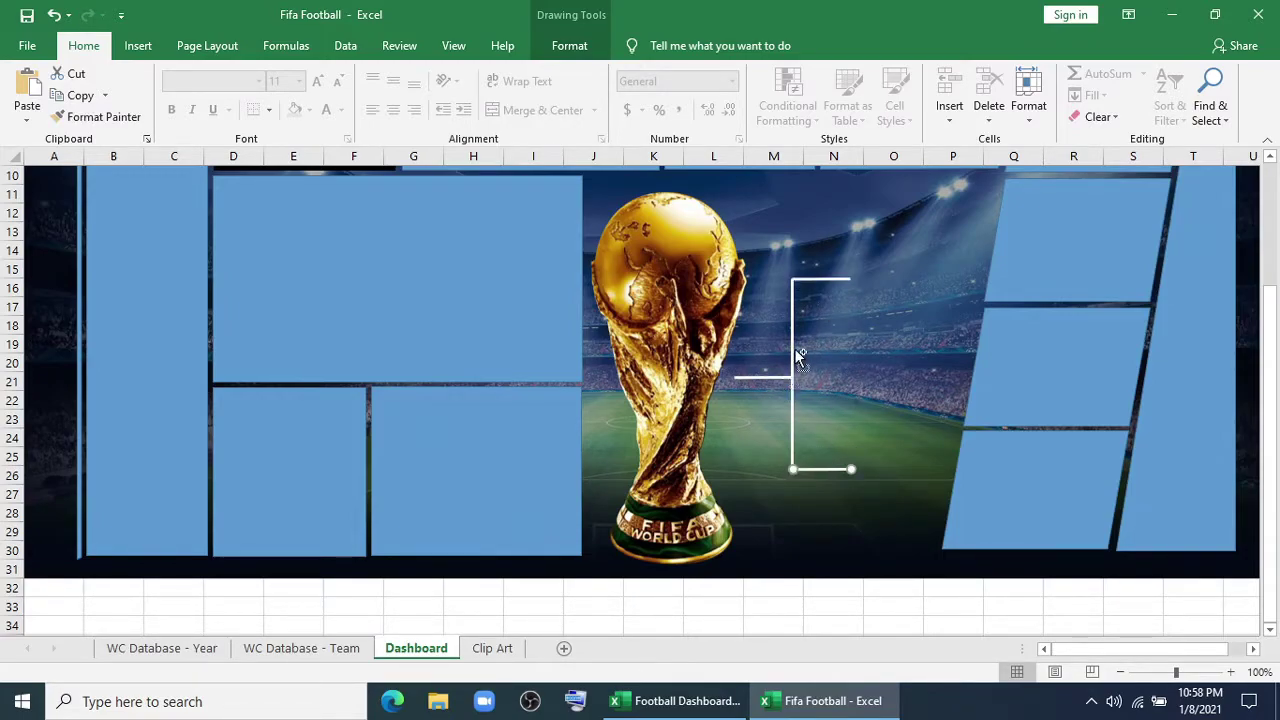
Group the four white lines into one bracket and shorten its lower horizontal line to match the upper one
click(837, 282)
shift+click(790, 376)
right_click(827, 473)
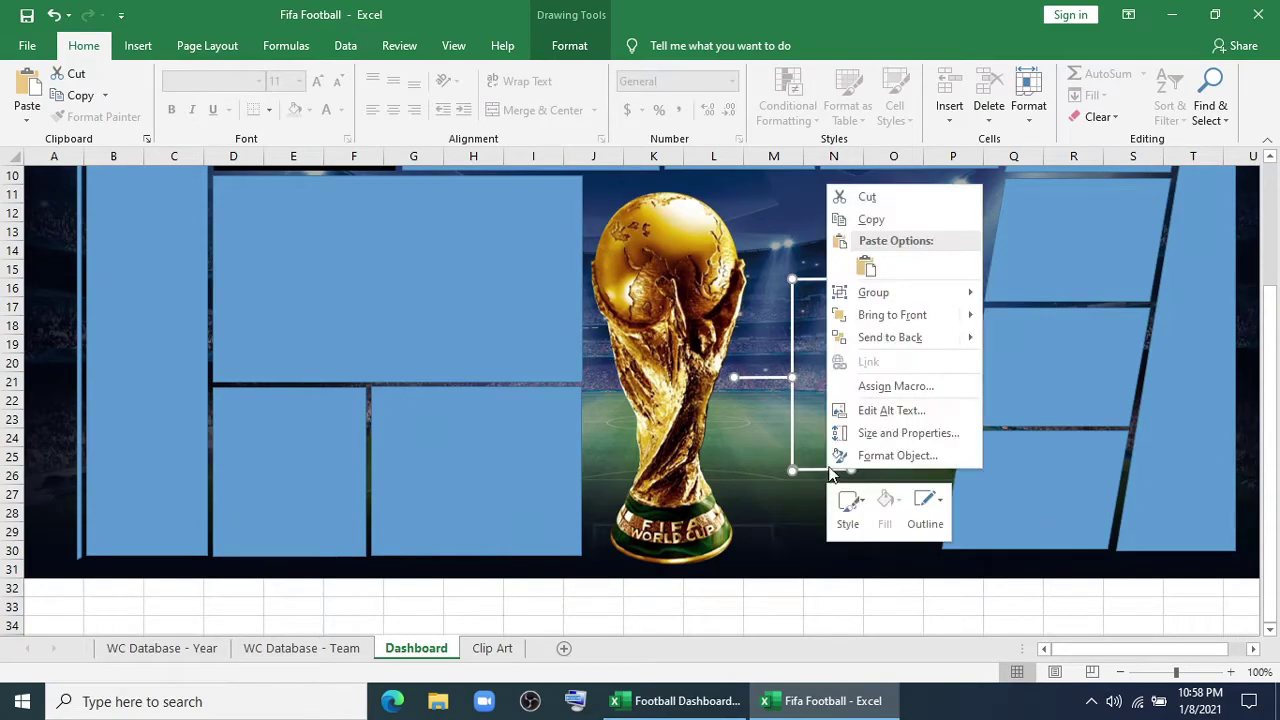
click(1002, 307)
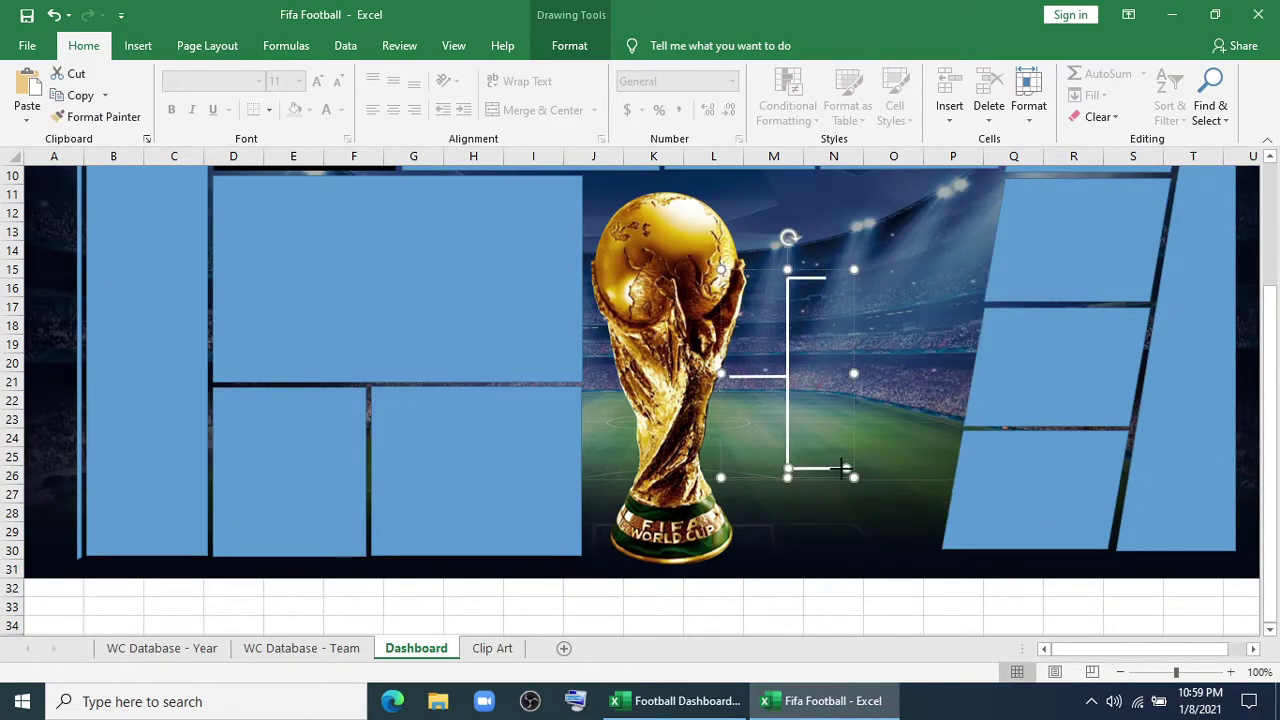
drag(841, 468, 823, 468)
Narrow the tall left panel to about the edge of column B and move the large rectangle left beside it
scroll(874, 440, up, 1)
click(183, 363)
drag(208, 361, 151, 362)
scroll(196, 368, up, 2)
click(309, 409)
drag(309, 409, 254, 414)
Move the two rectangles of the bottom row left so they line up under the large rectangle
scroll(360, 425, down, 3)
drag(270, 461, 214, 459)
drag(276, 340, 280, 340)
drag(419, 459, 365, 459)
Move the crowd picture and the rectangle beside it left, and widen that rectangle to close the gap in the top row
scroll(365, 440, up, 3)
drag(349, 240, 294, 238)
drag(490, 283, 440, 285)
click(440, 285)
drag(607, 285, 651, 284)
Move the trophy and the white bracket left to follow the shifted rectangles
scroll(657, 286, down, 3)
drag(694, 376, 634, 376)
drag(771, 363, 722, 363)
scroll(62, 222, up, 3)
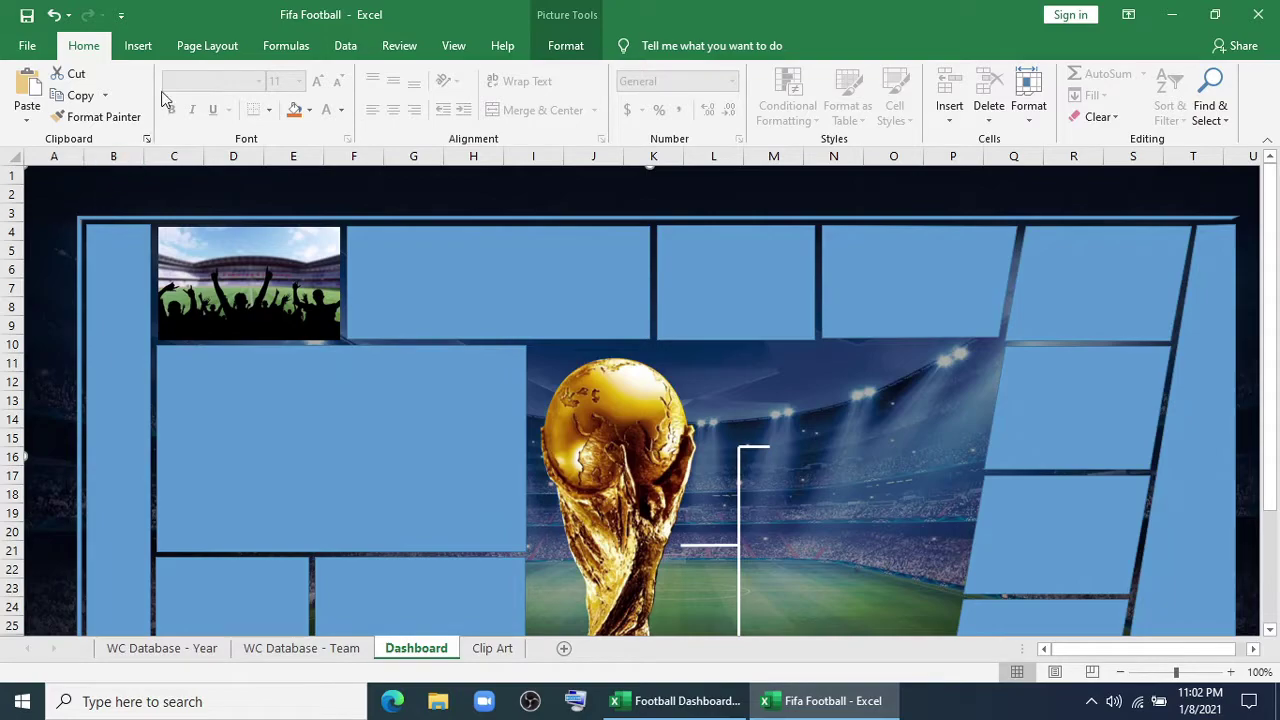
Search the icon library for "footba" and insert the soccer ball icon on the Dashboard sheet
click(138, 46)
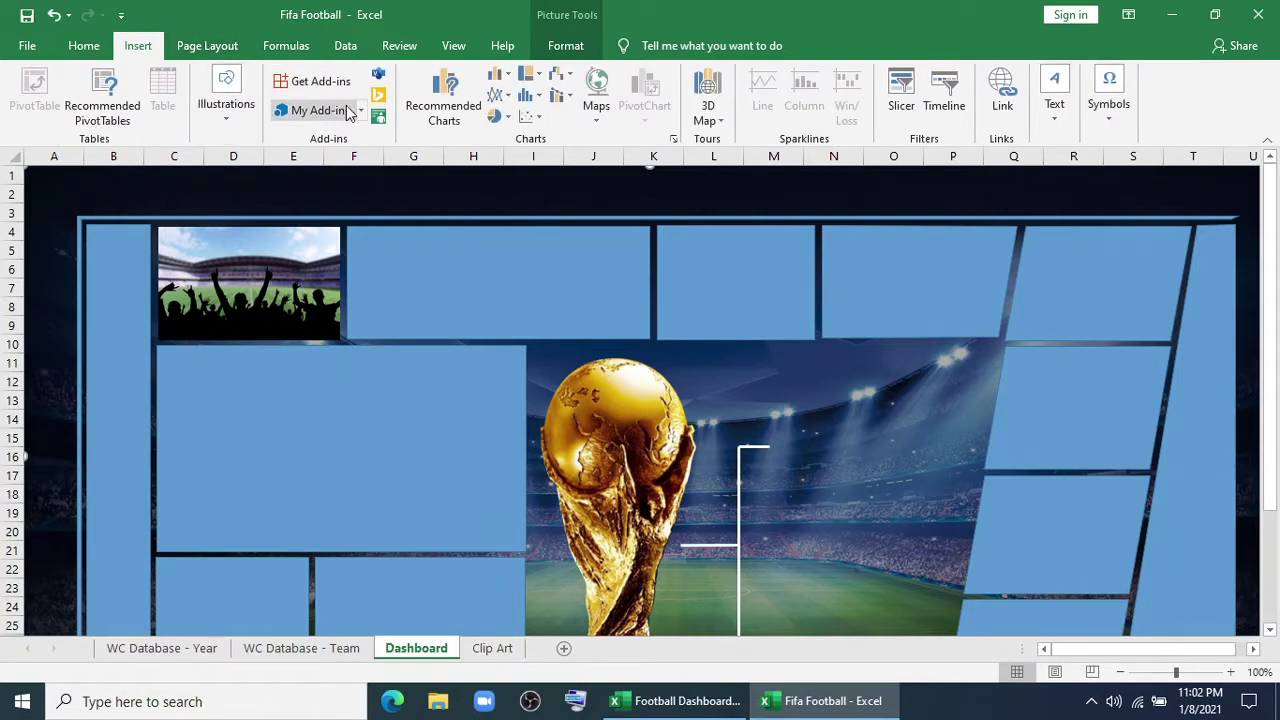
click(226, 104)
click(299, 178)
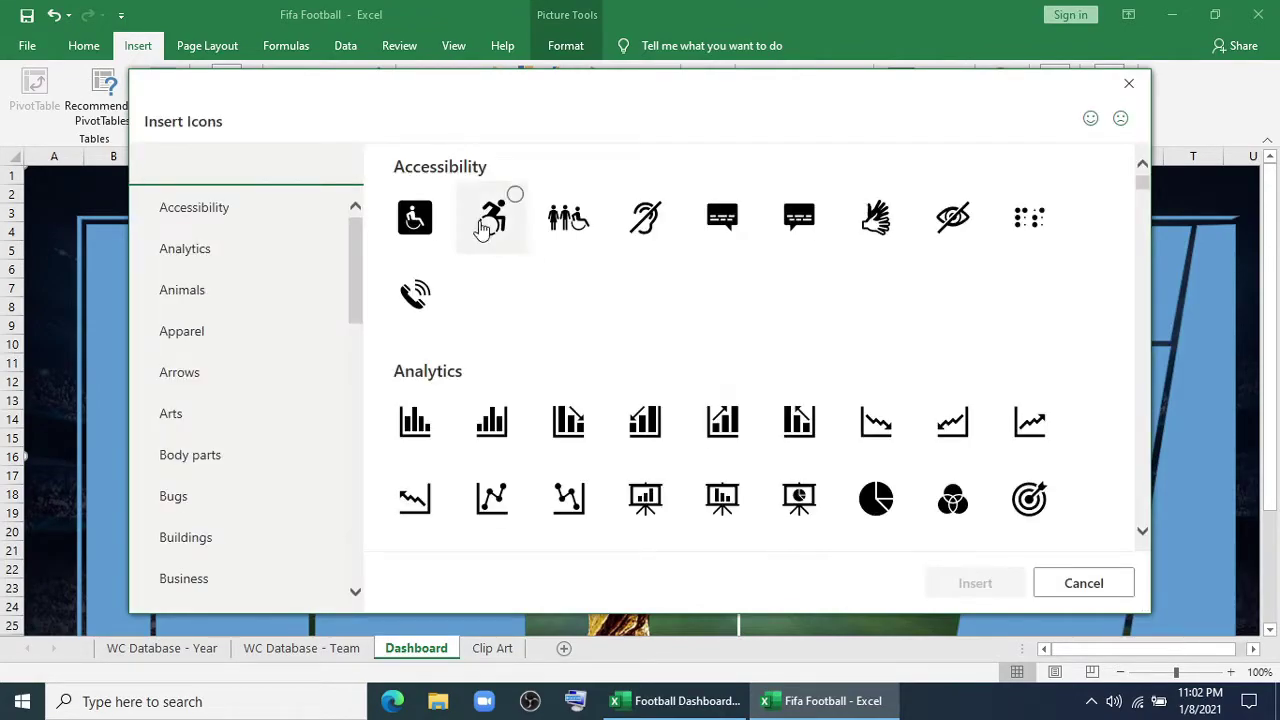
text(footba)
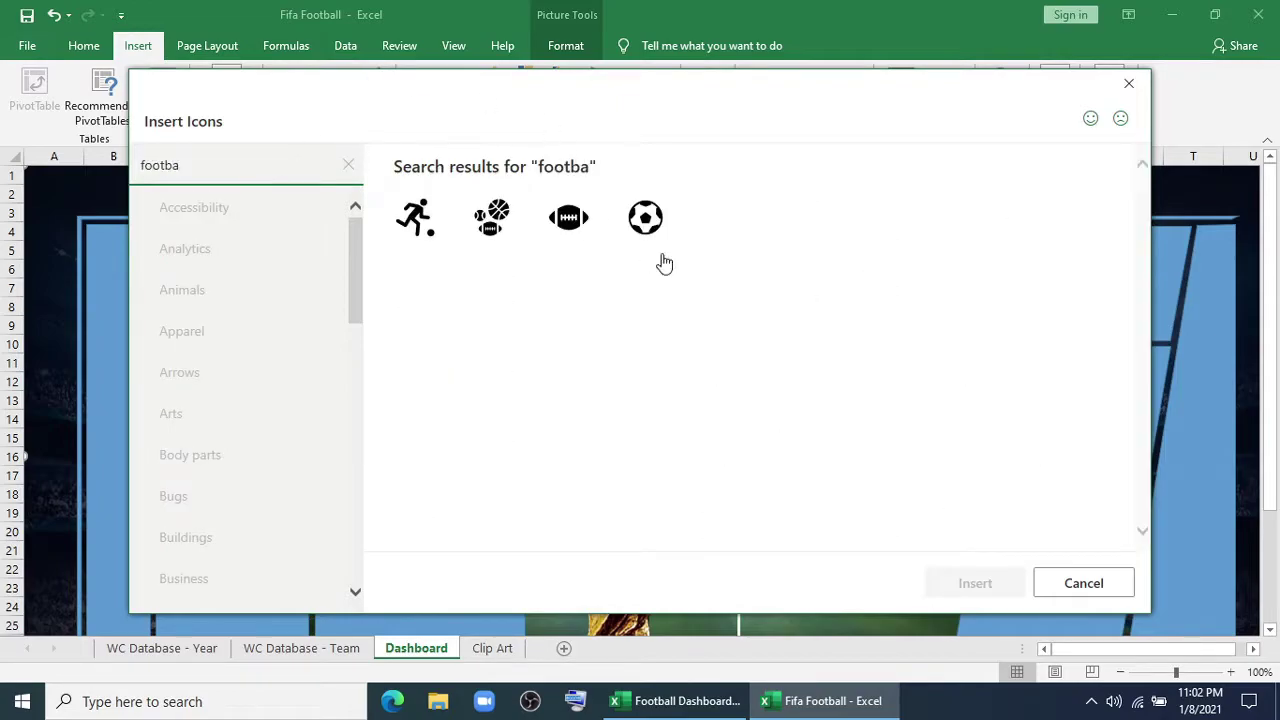
click(650, 220)
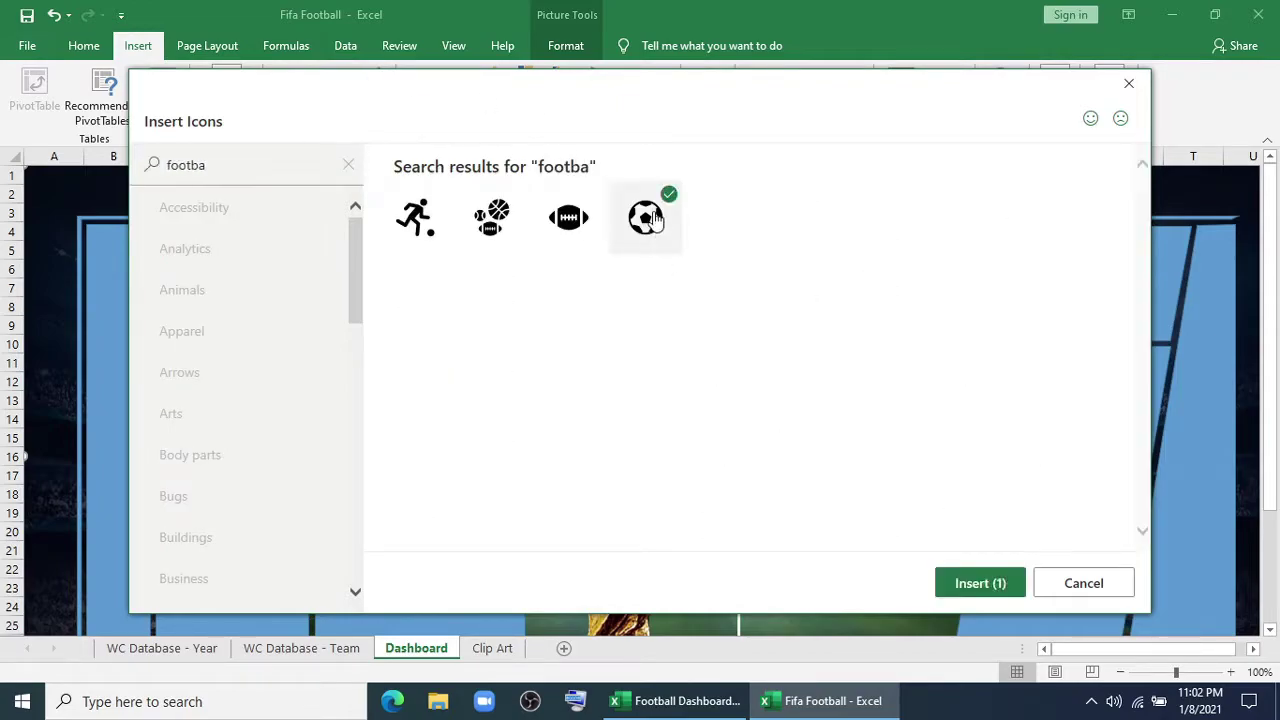
click(980, 583)
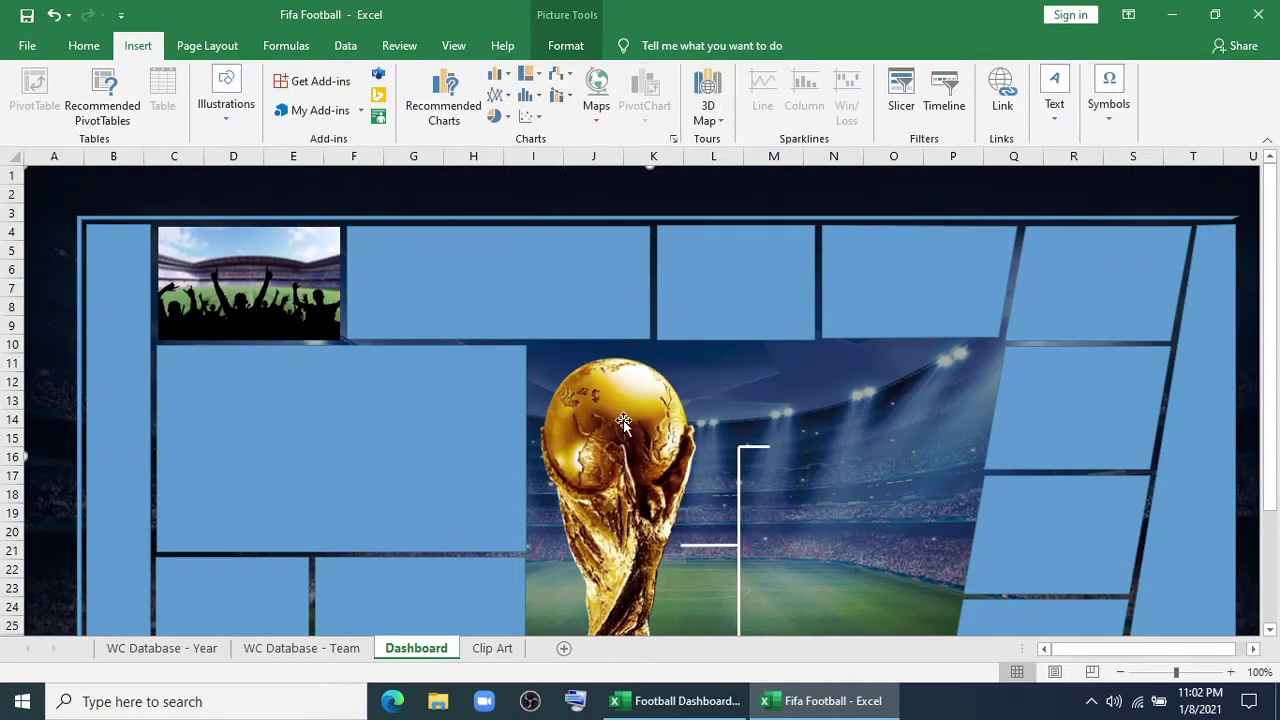
Position the soccer ball icon over the dashboard's upper-left corner and fill it with standard orange
scroll(353, 426, down, 2)
scroll(349, 432, up, 2)
drag(60, 203, 125, 200)
click(588, 74)
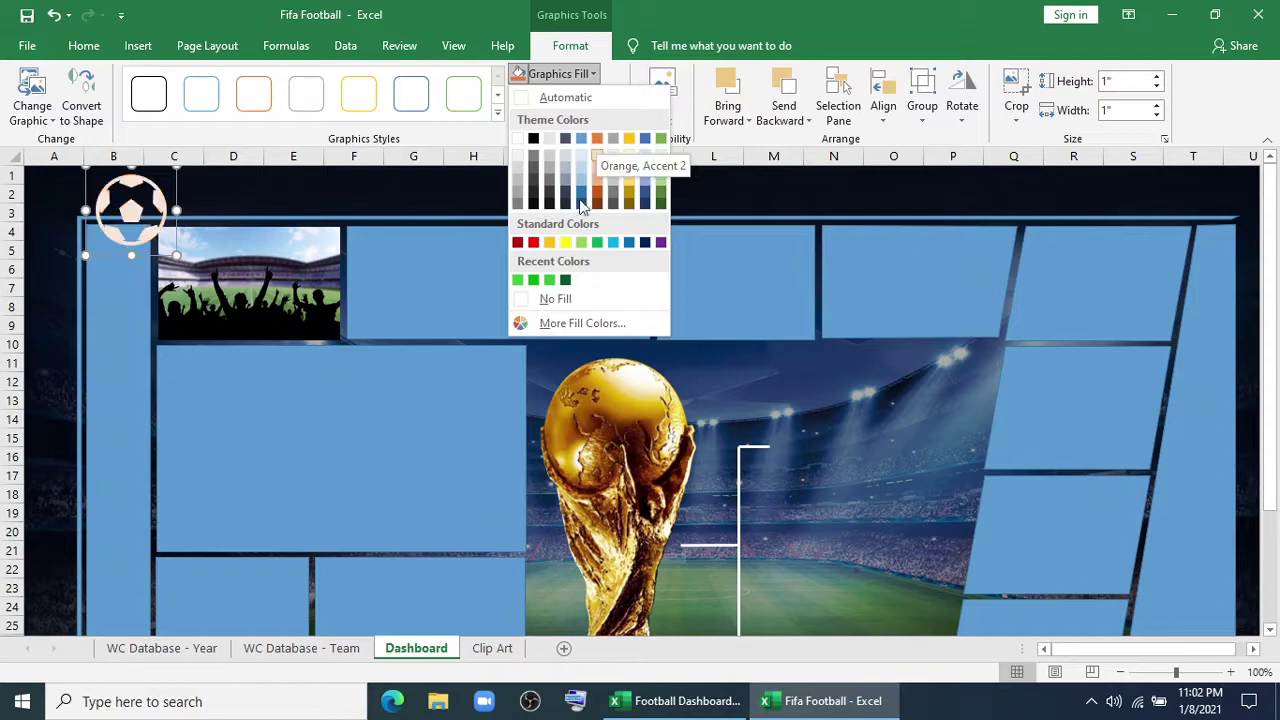
click(549, 243)
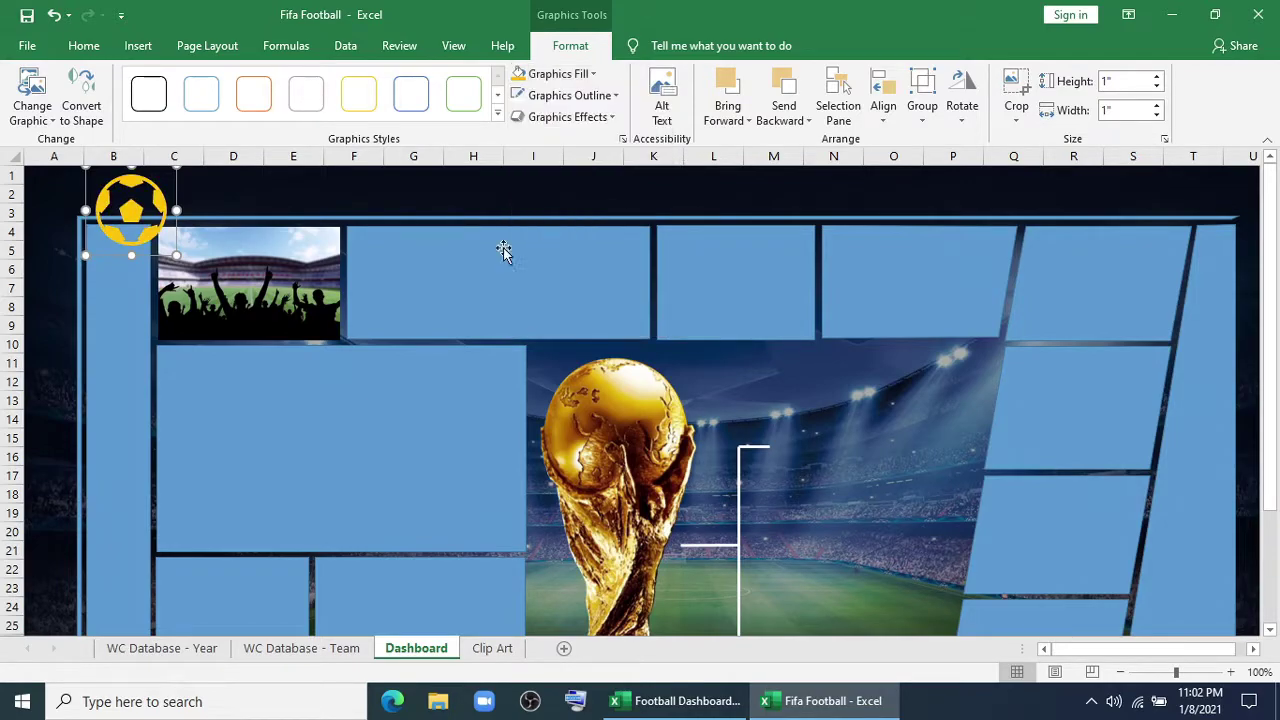
Shrink the soccer ball icon to about 0.5" and place a copy of it directly to its right
drag(176, 255, 138, 218)
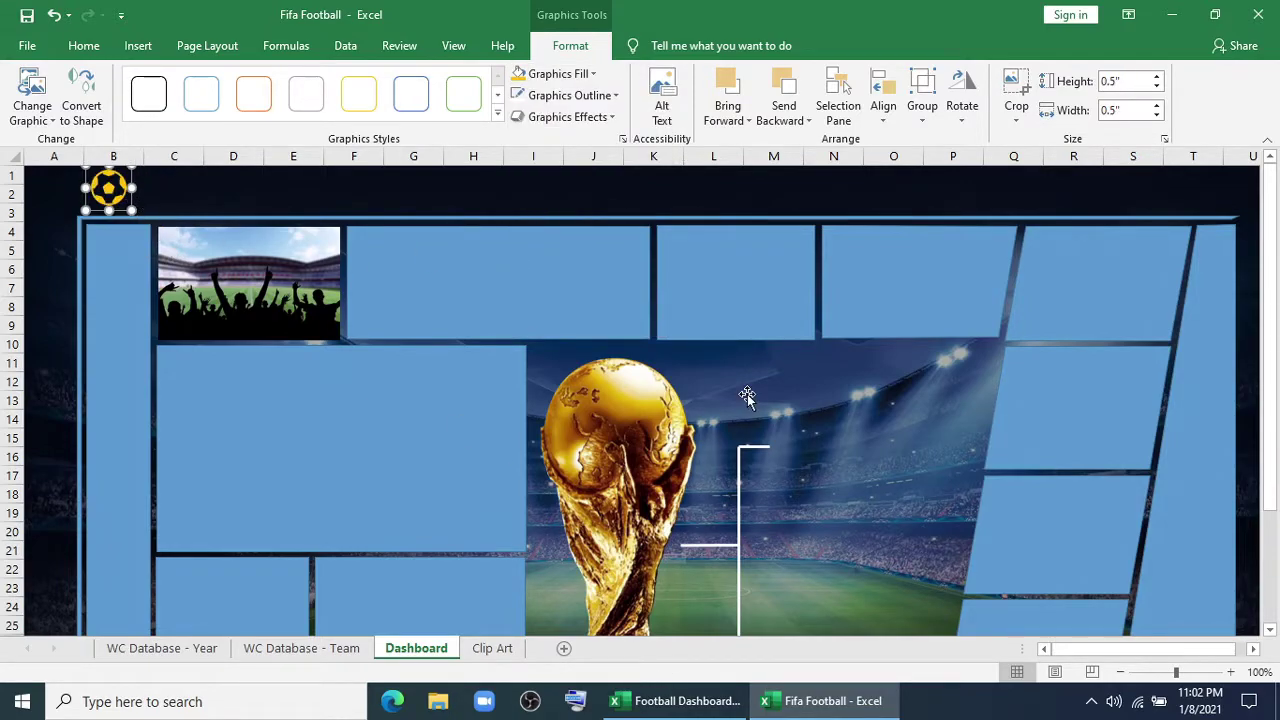
key(ctrl+F1)
drag(129, 117, 160, 106)
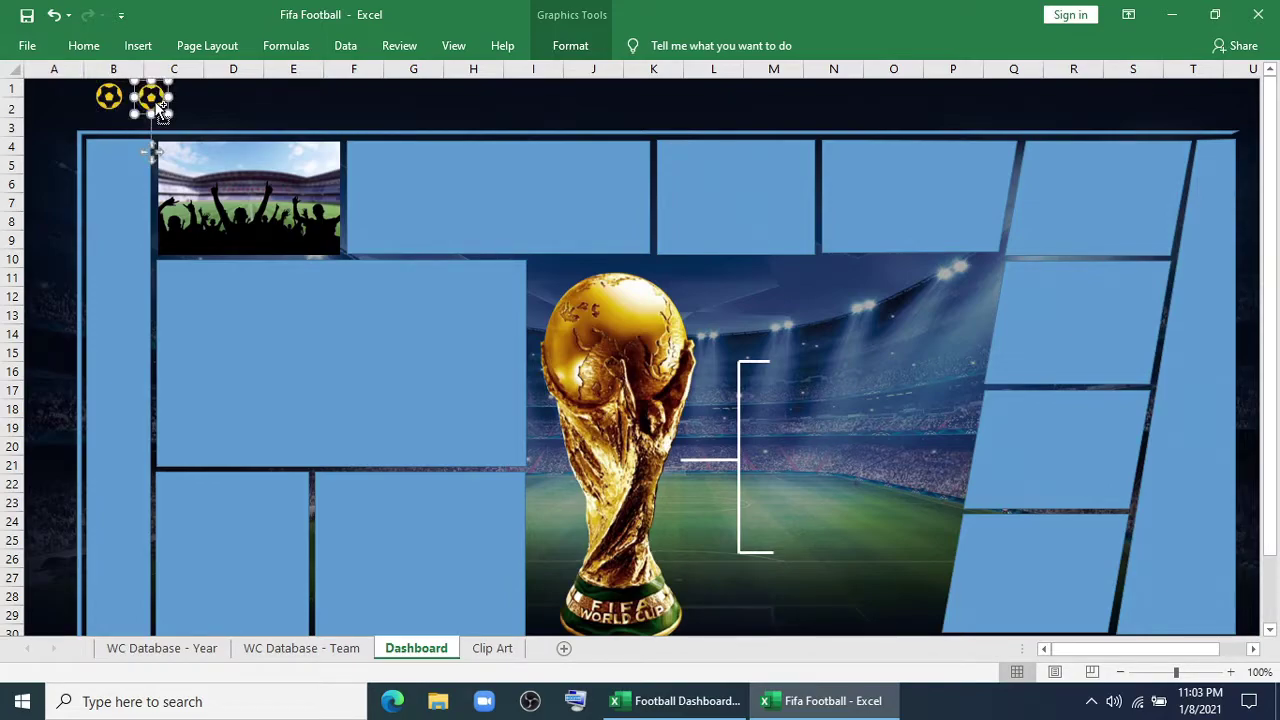
Draw a vertical line about 0.2" long from the first soccer ball down to the dashboard frame
click(138, 46)
click(226, 100)
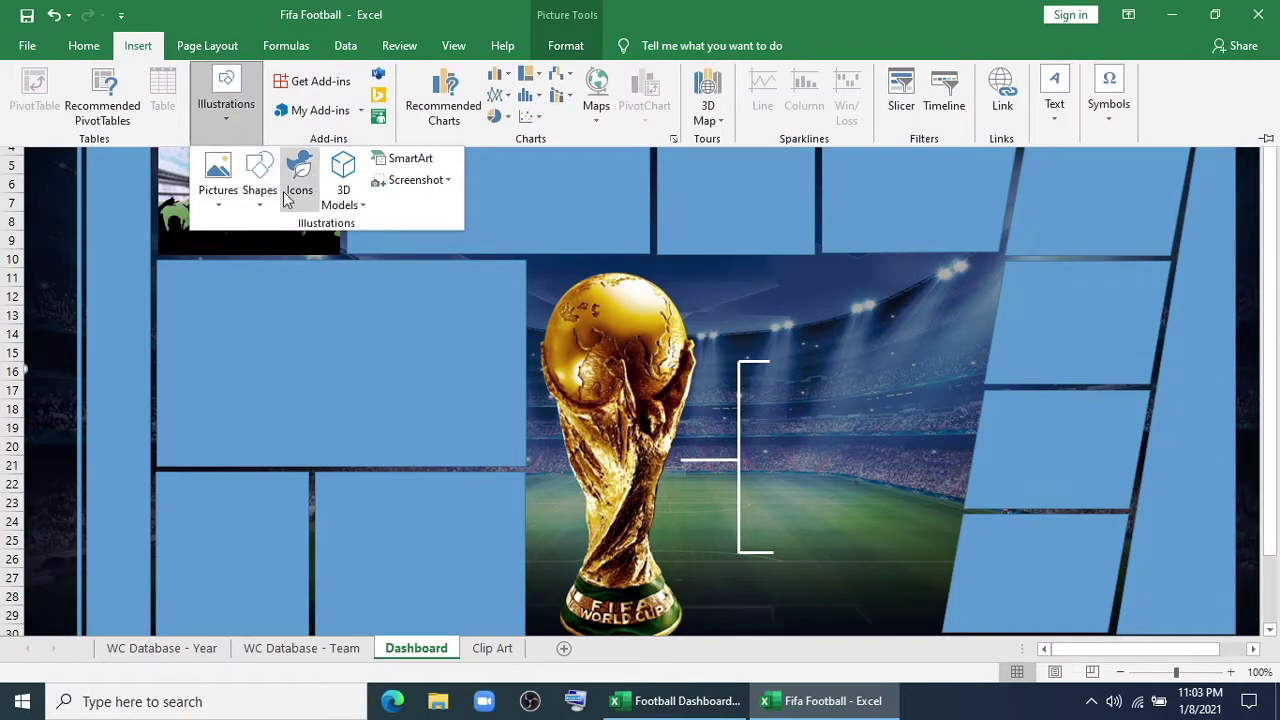
click(262, 185)
click(308, 244)
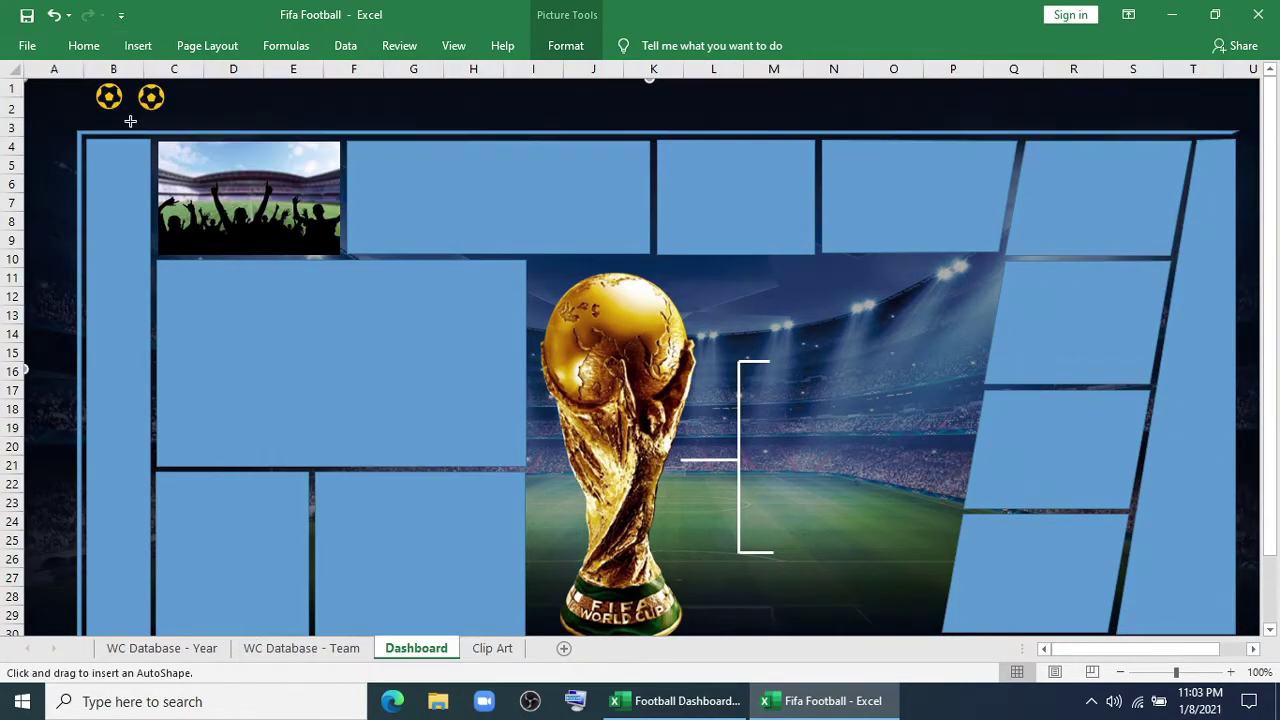
drag(108, 112, 108, 113)
click(108, 111)
drag(108, 120, 108, 131)
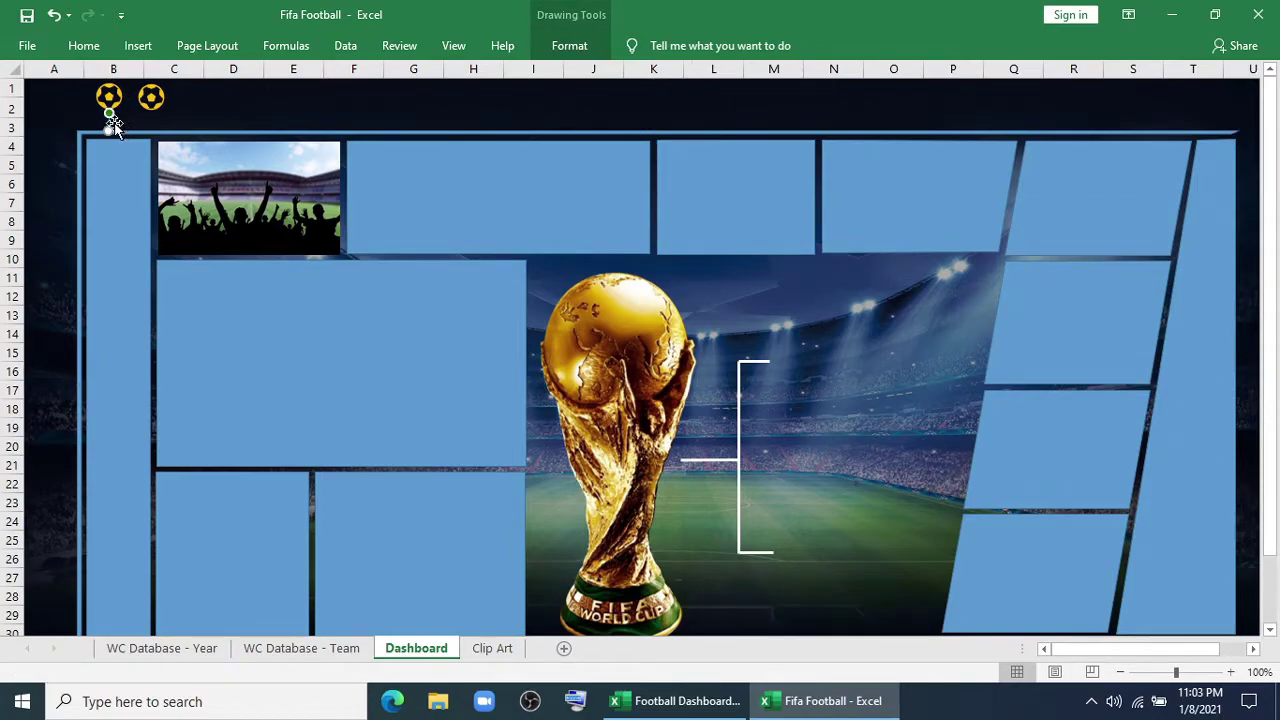
Set the line under the first soccer ball to 3 pt weight and straighten it so it is exactly vertical
click(556, 46)
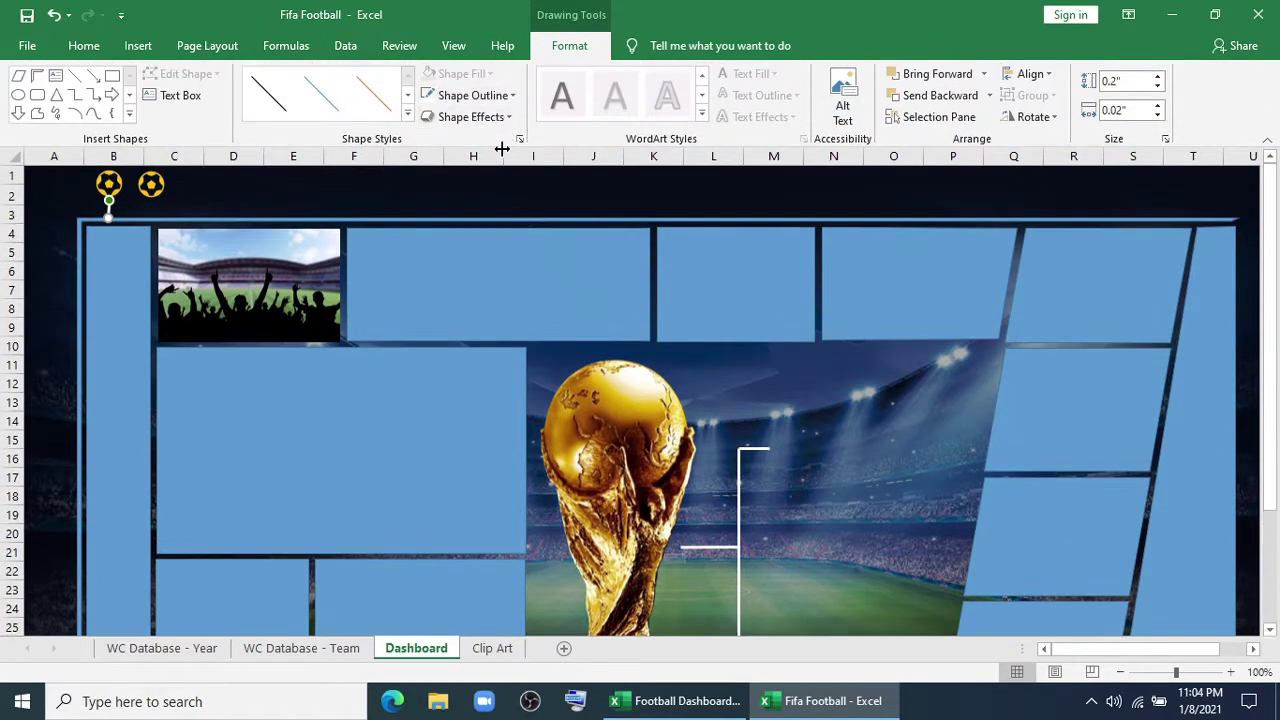
click(510, 95)
mouse_move(505, 378)
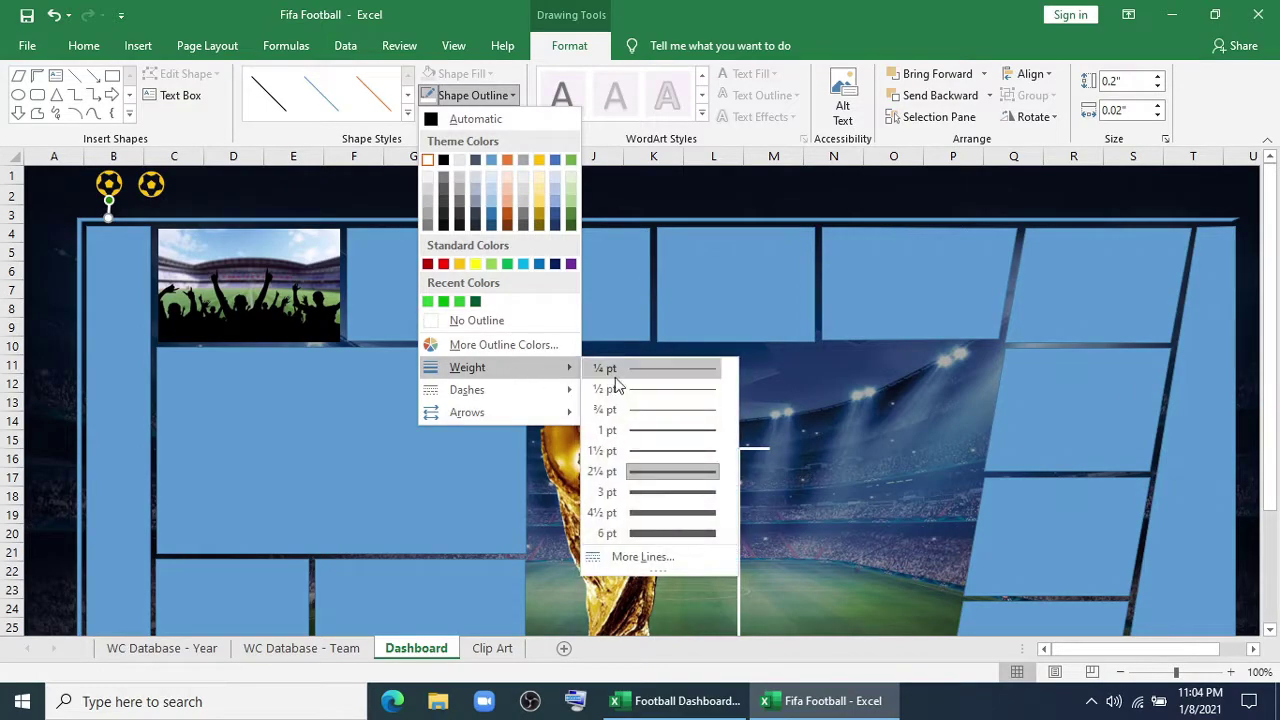
click(668, 491)
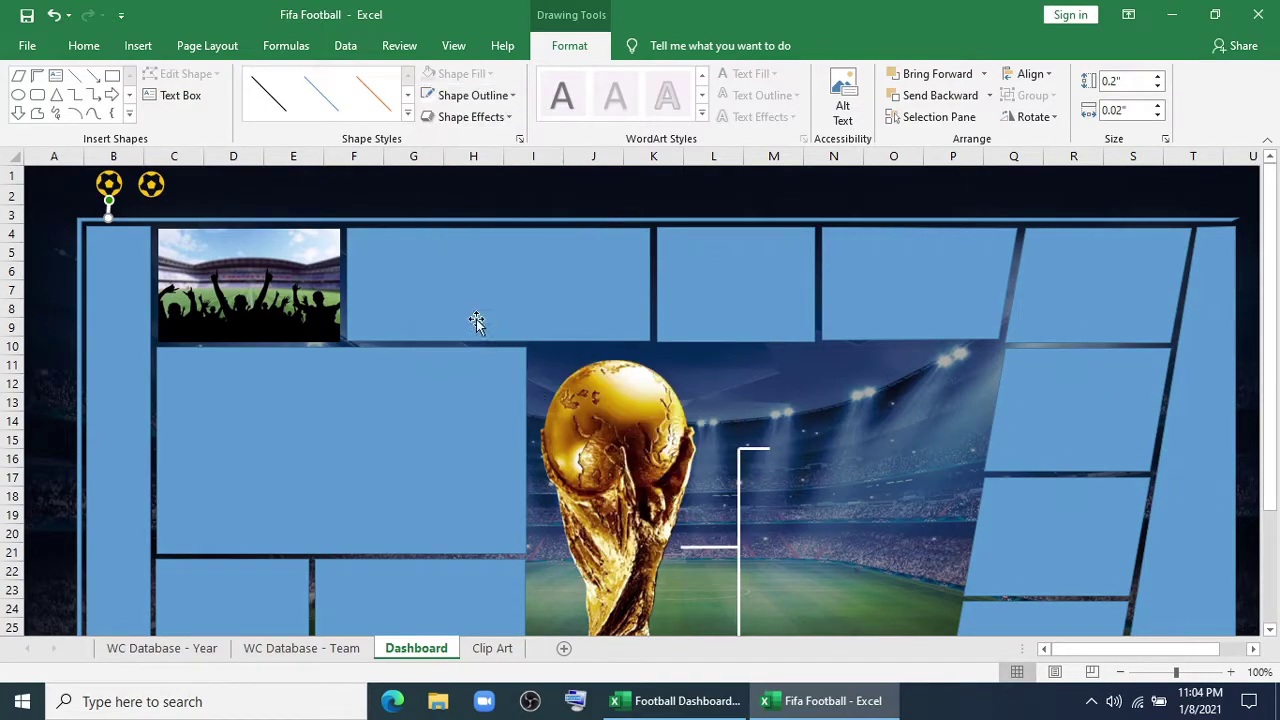
click(400, 189)
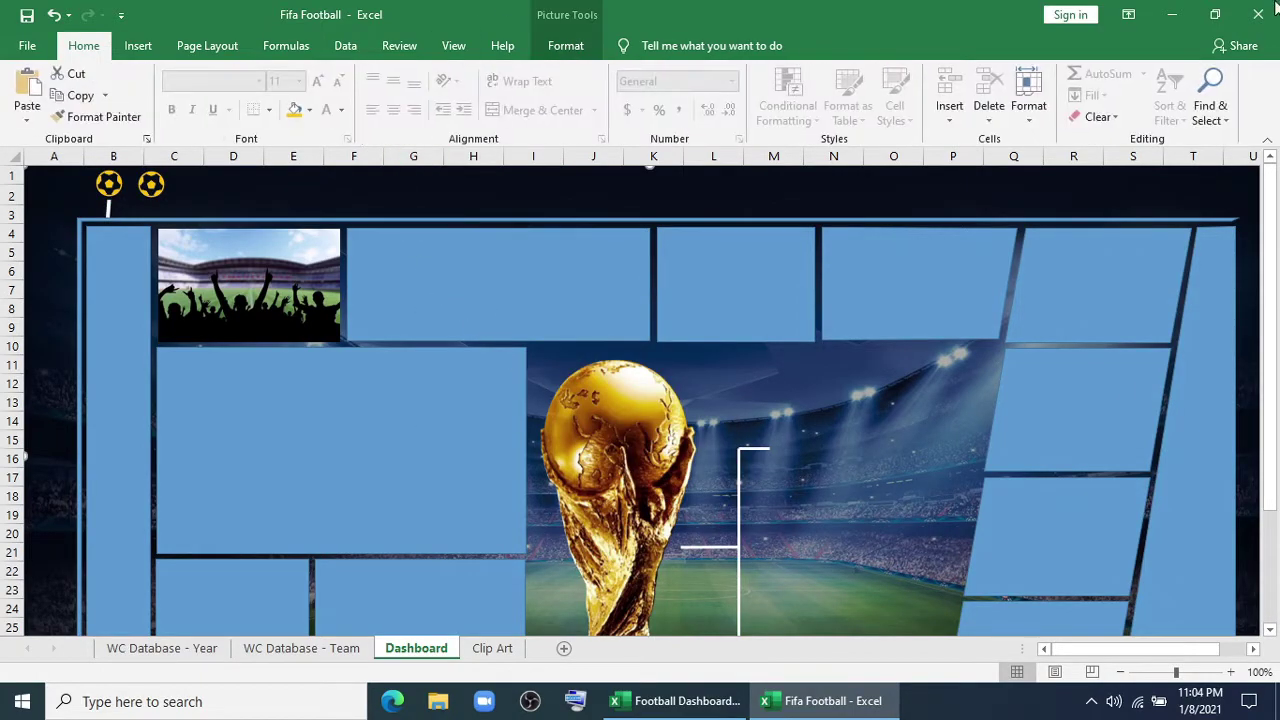
click(109, 209)
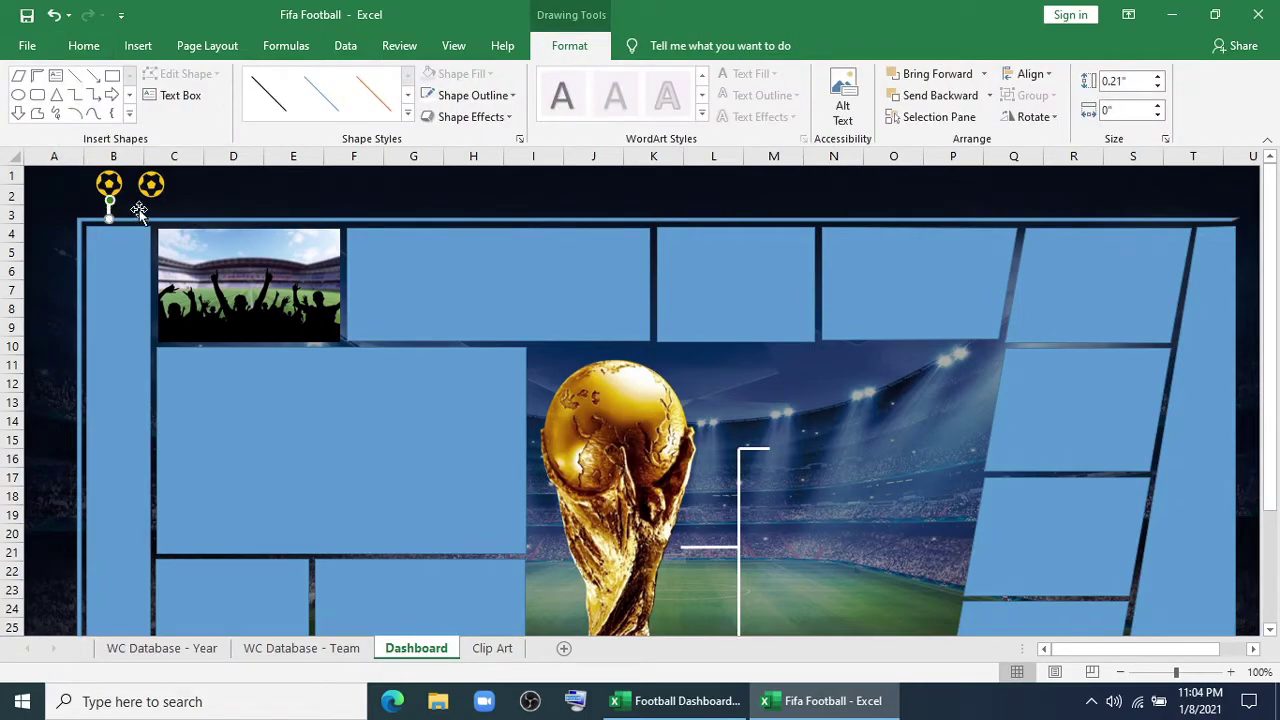
click(143, 208)
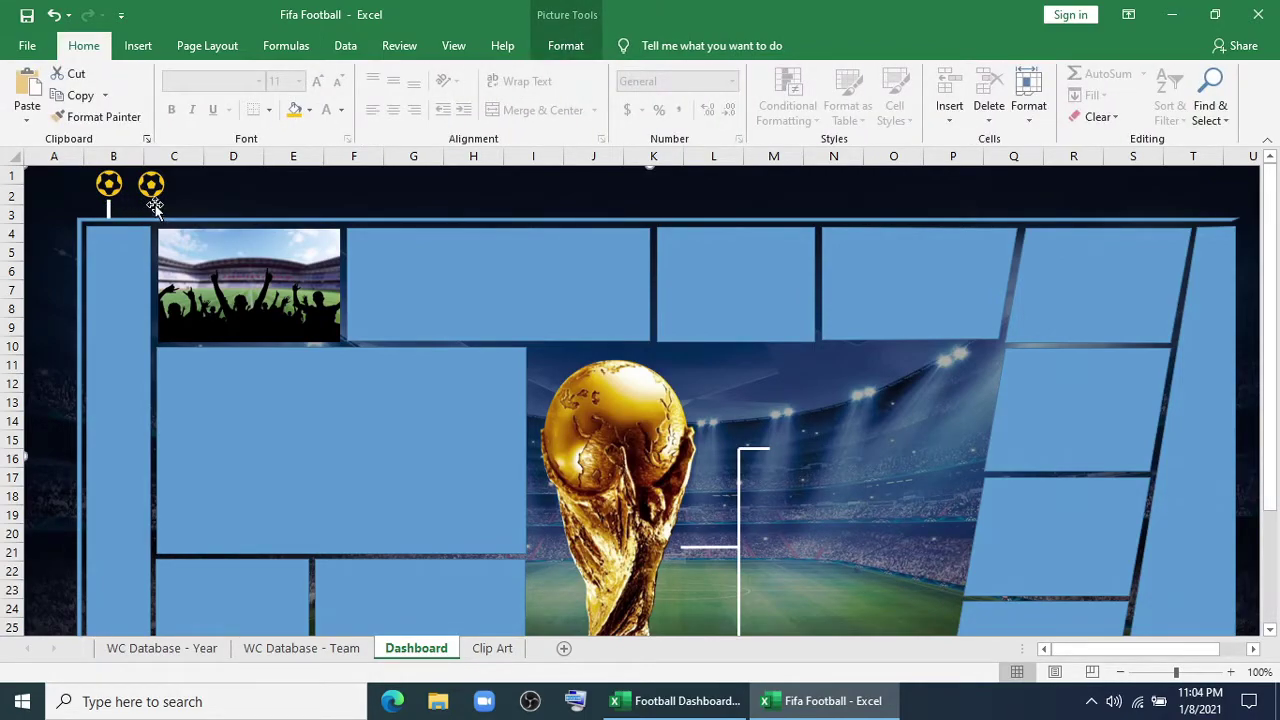
Fill the second soccer ball icon with standard red
key(ctrl+F1)
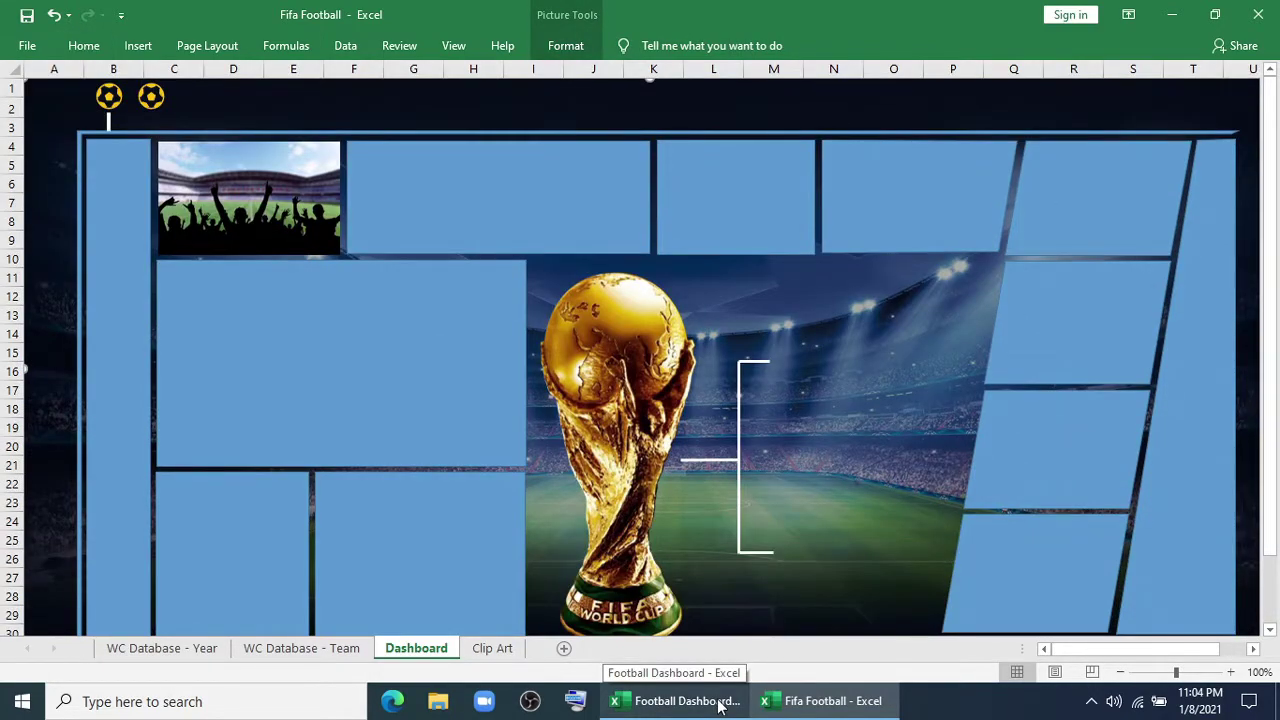
right_click(149, 97)
click(208, 62)
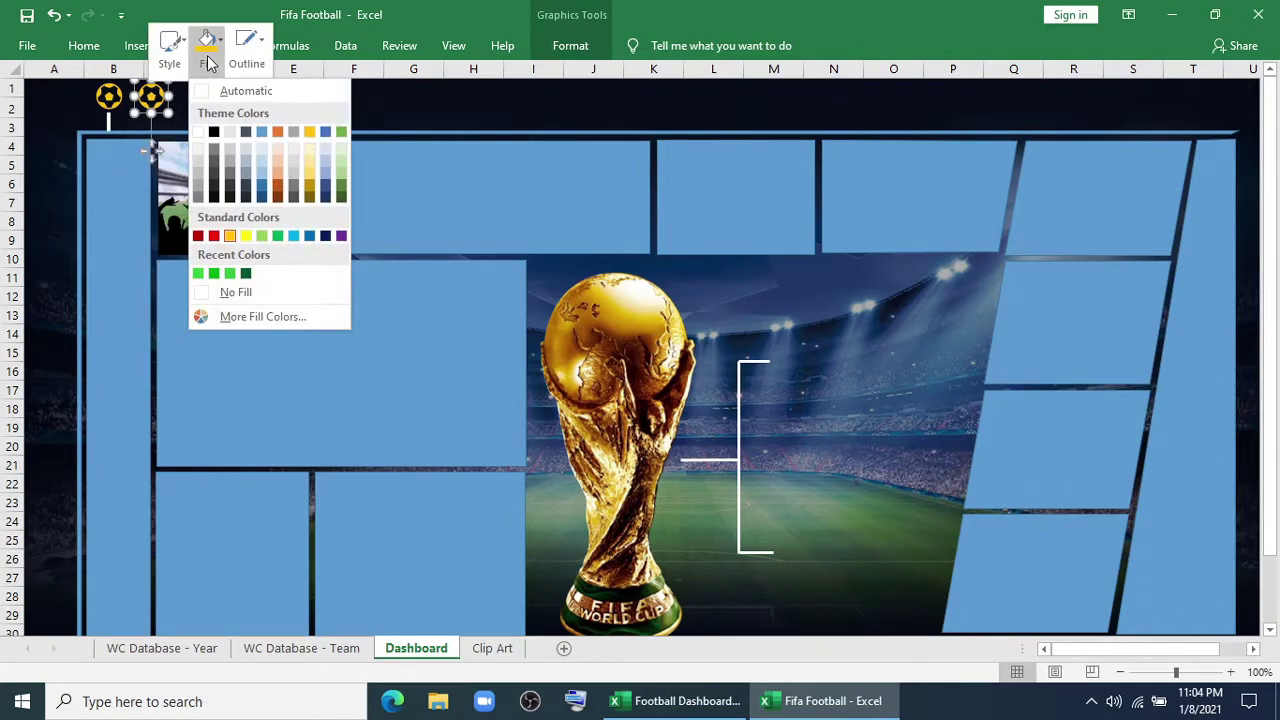
click(213, 235)
click(229, 114)
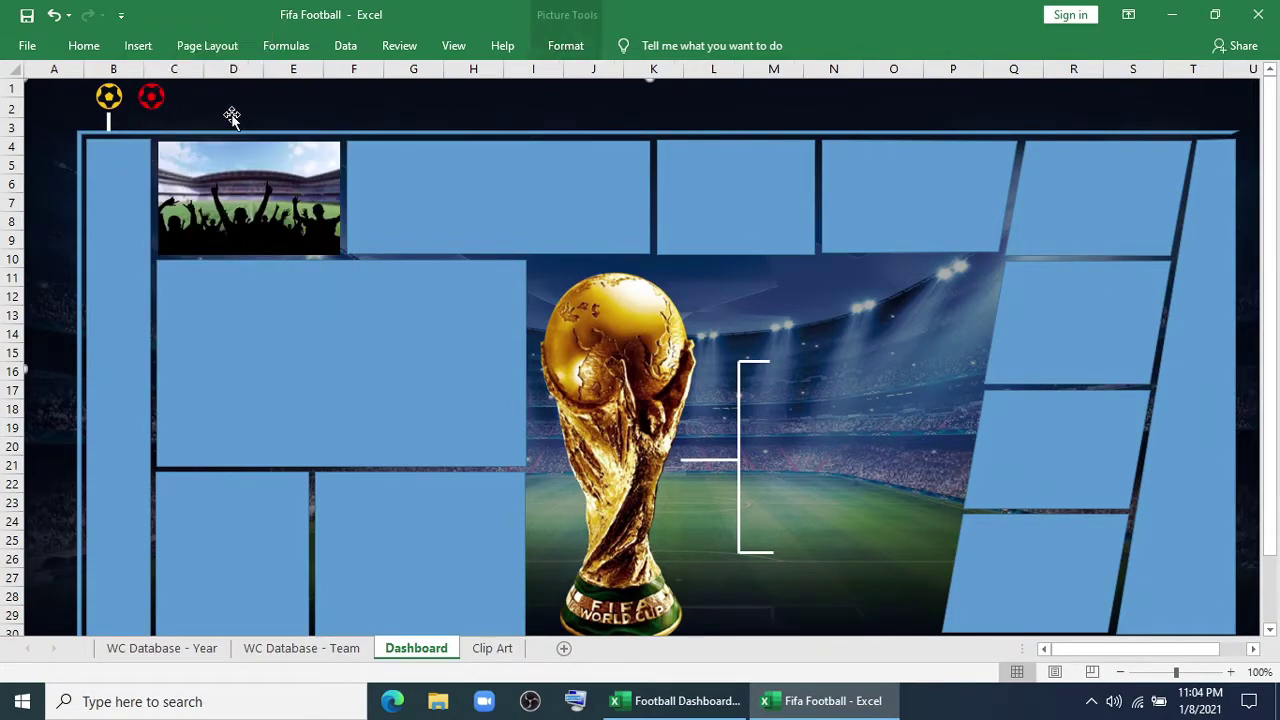
Remove the outline from the large dashboard frame and fill it with standard orange
double_click(84, 45)
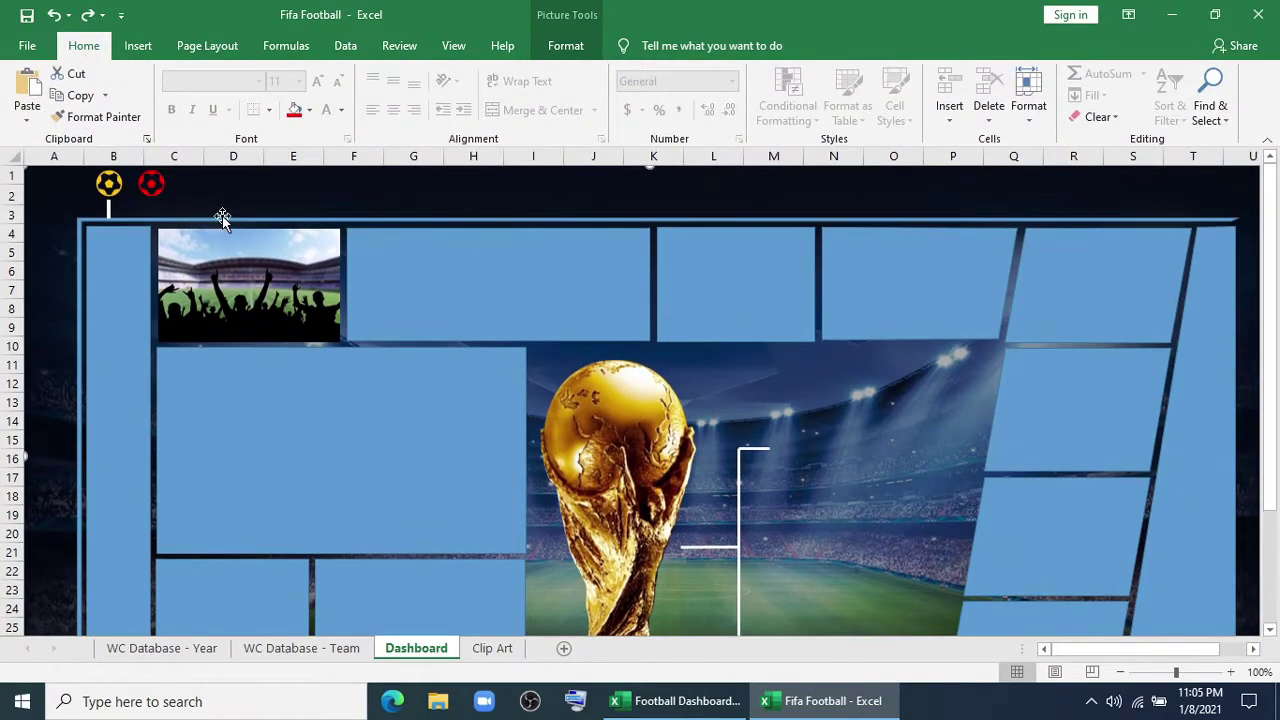
click(172, 218)
click(576, 56)
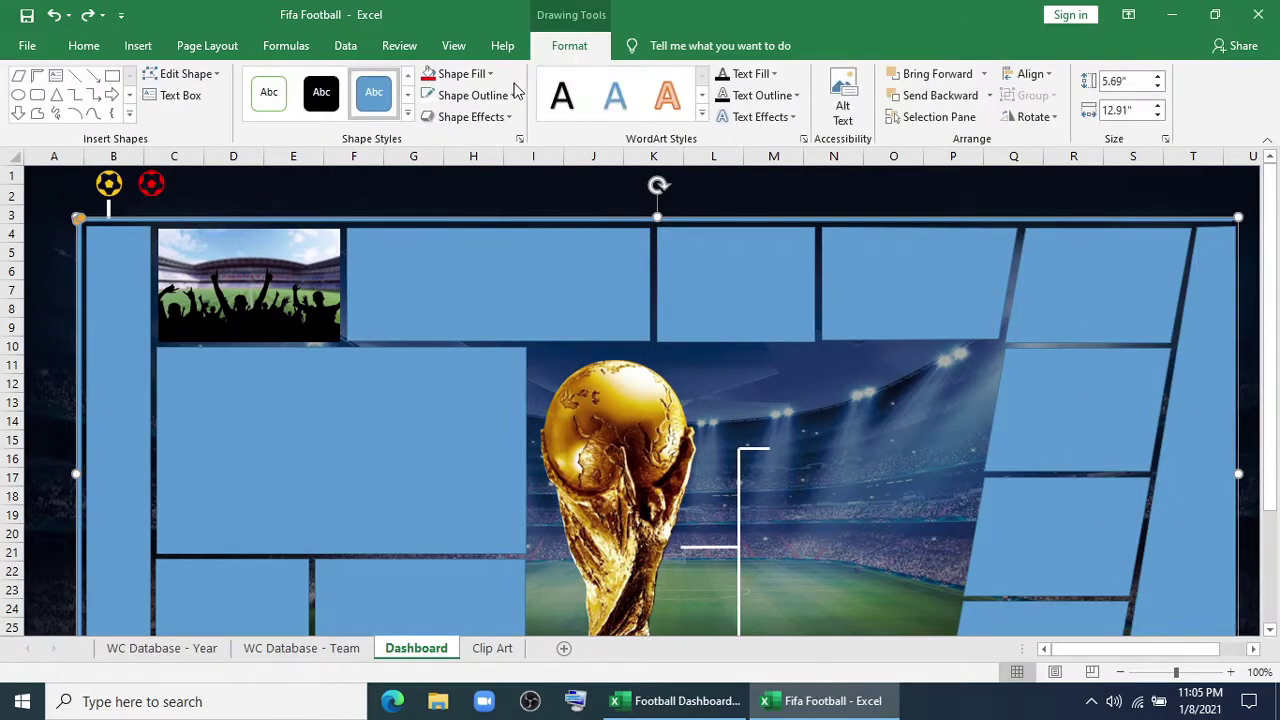
click(497, 95)
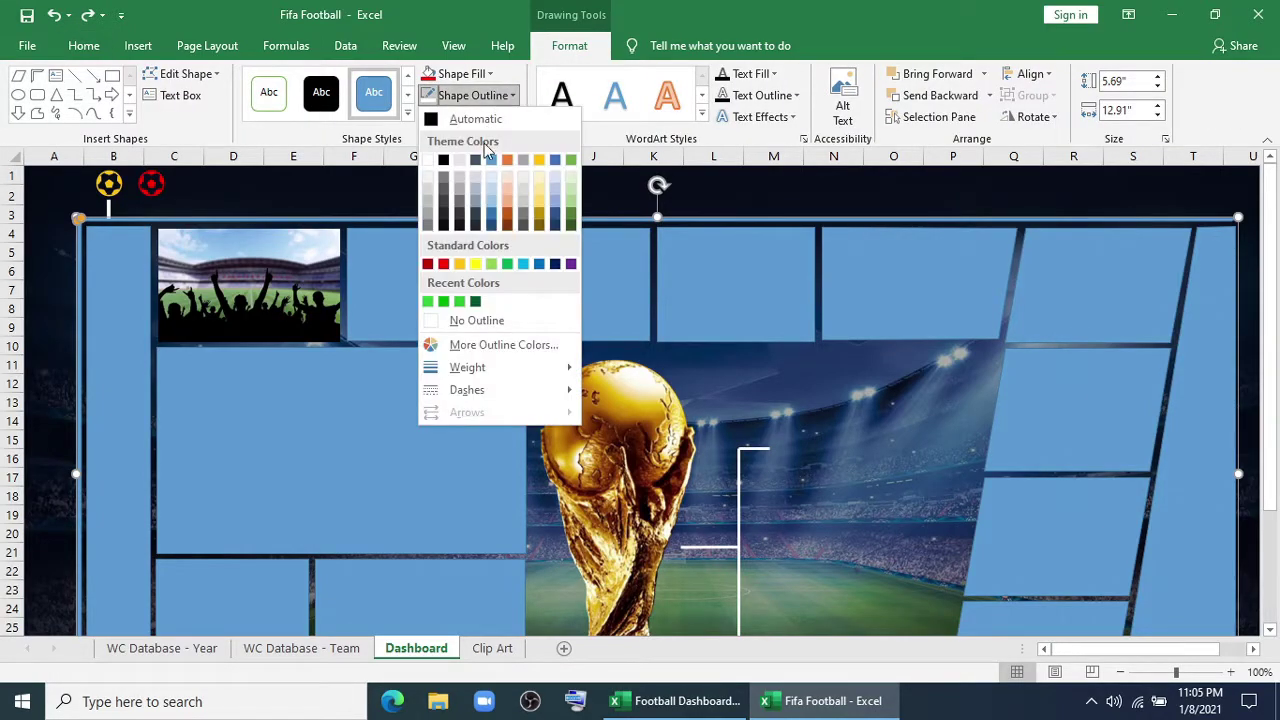
click(455, 320)
click(490, 75)
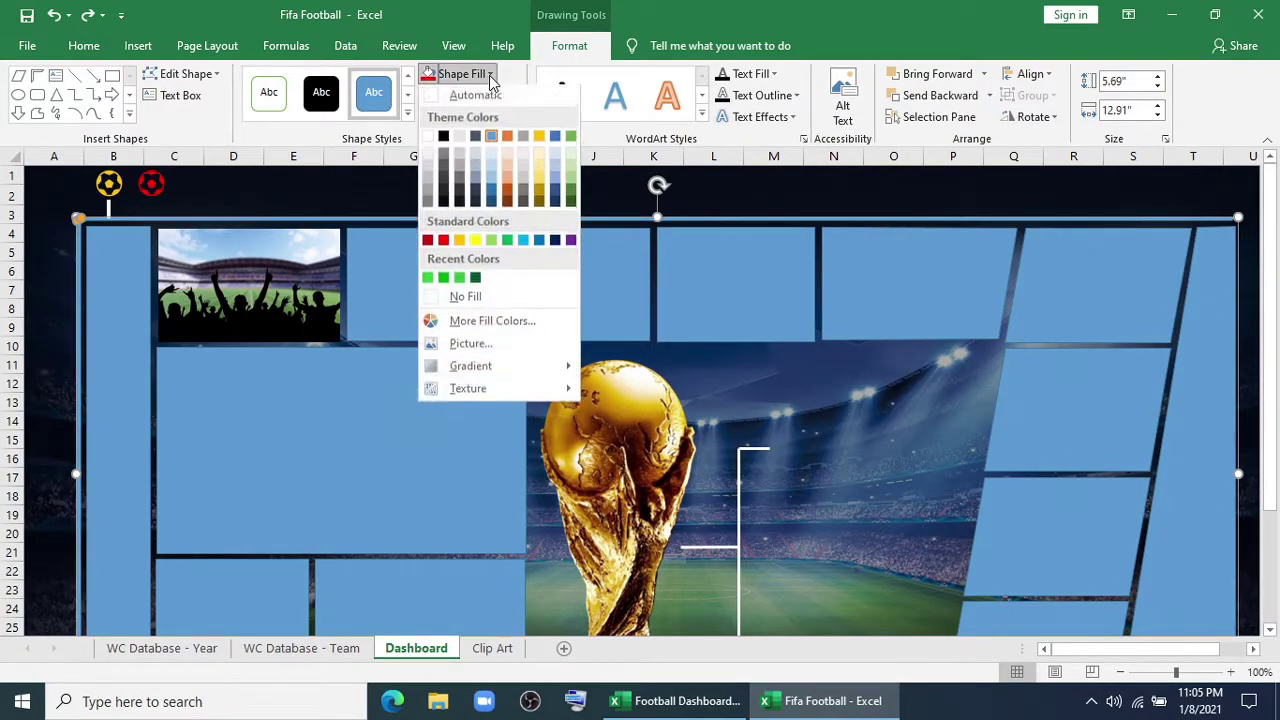
click(462, 243)
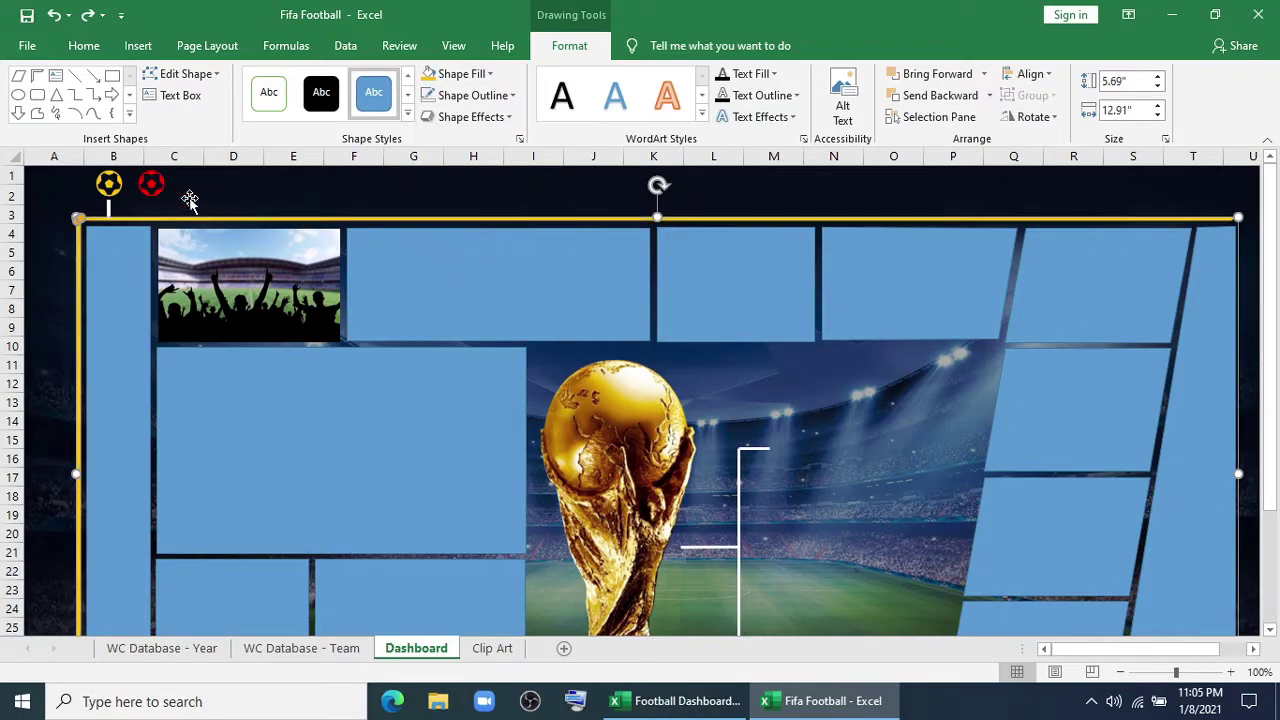
Color the short vertical line under the first soccer ball standard orange
click(110, 208)
click(463, 98)
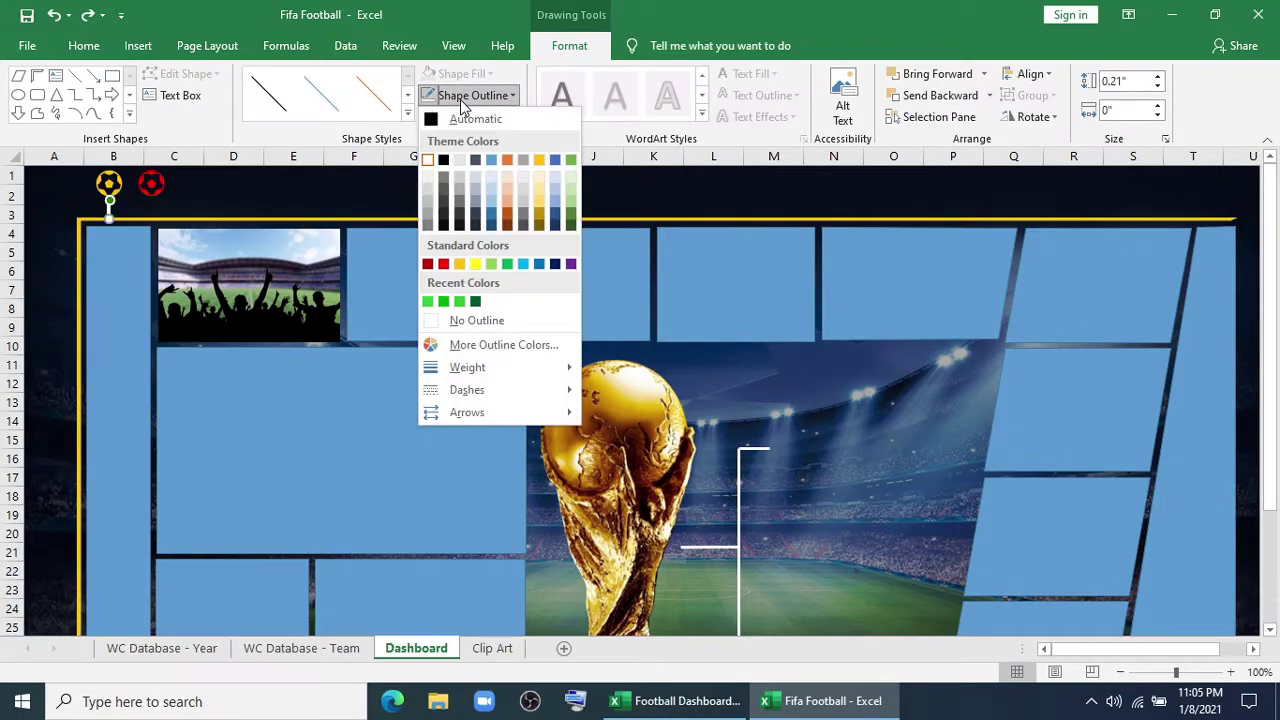
click(461, 265)
click(371, 191)
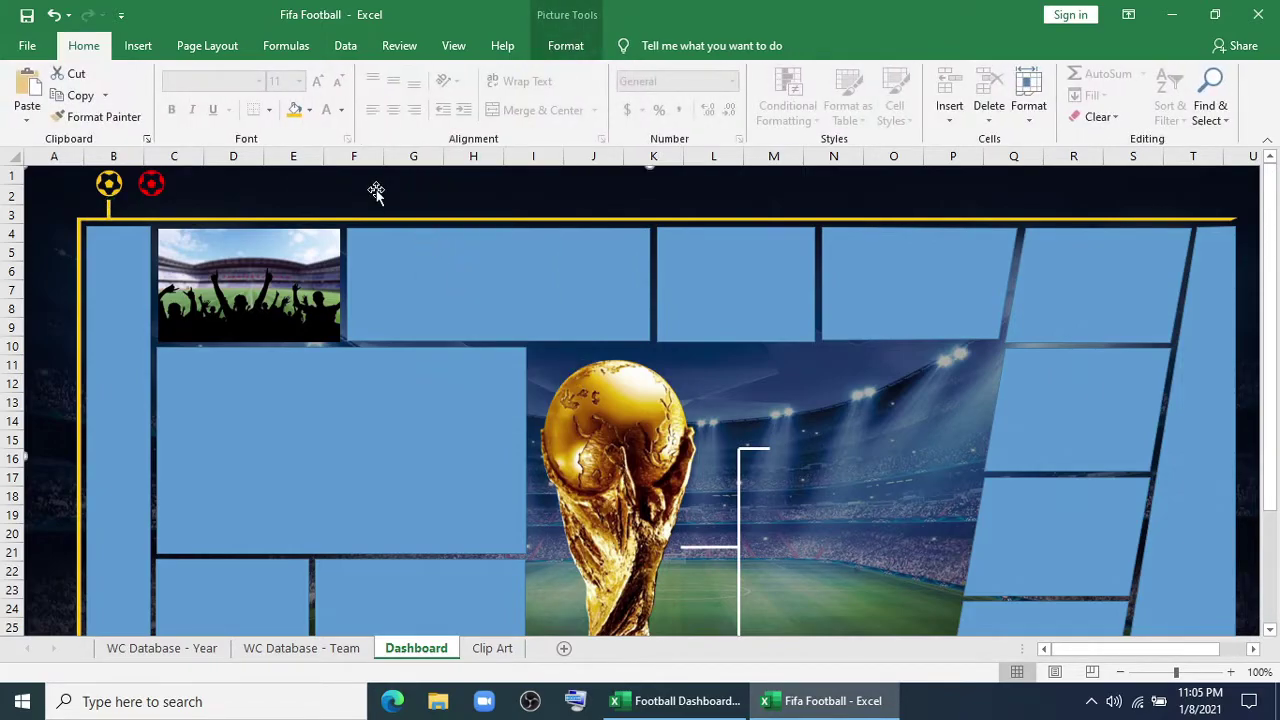
Fill the tall narrow panel along the dashboard's left edge with white and remove its outline
click(119, 300)
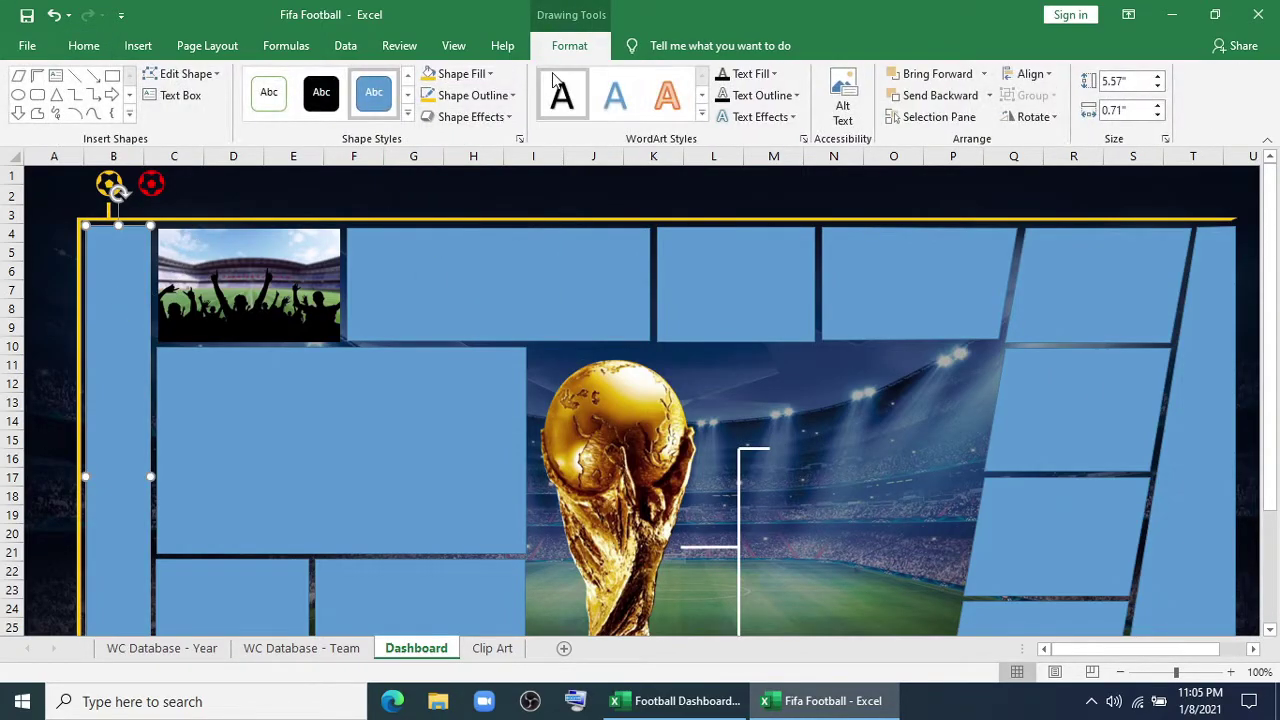
click(490, 74)
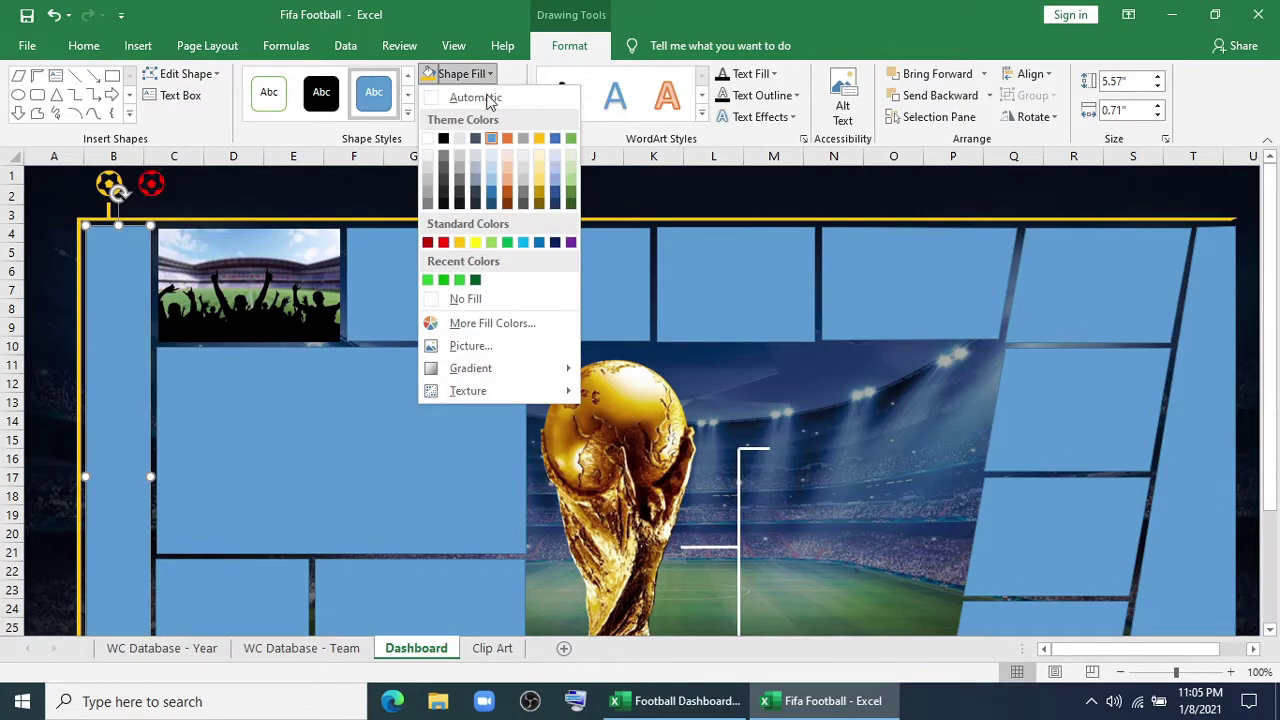
click(428, 138)
click(478, 95)
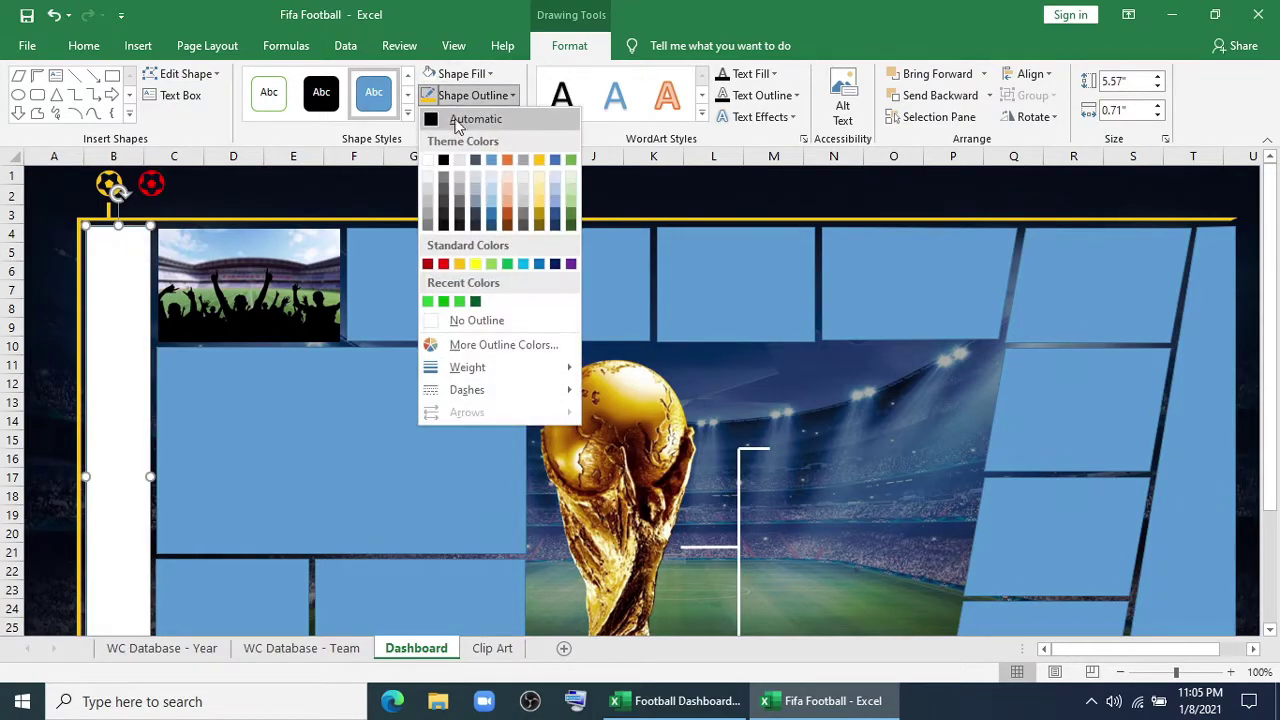
click(455, 320)
Copy the white left panel's formatting onto the slanted panel at the dashboard's right edge
click(1205, 307)
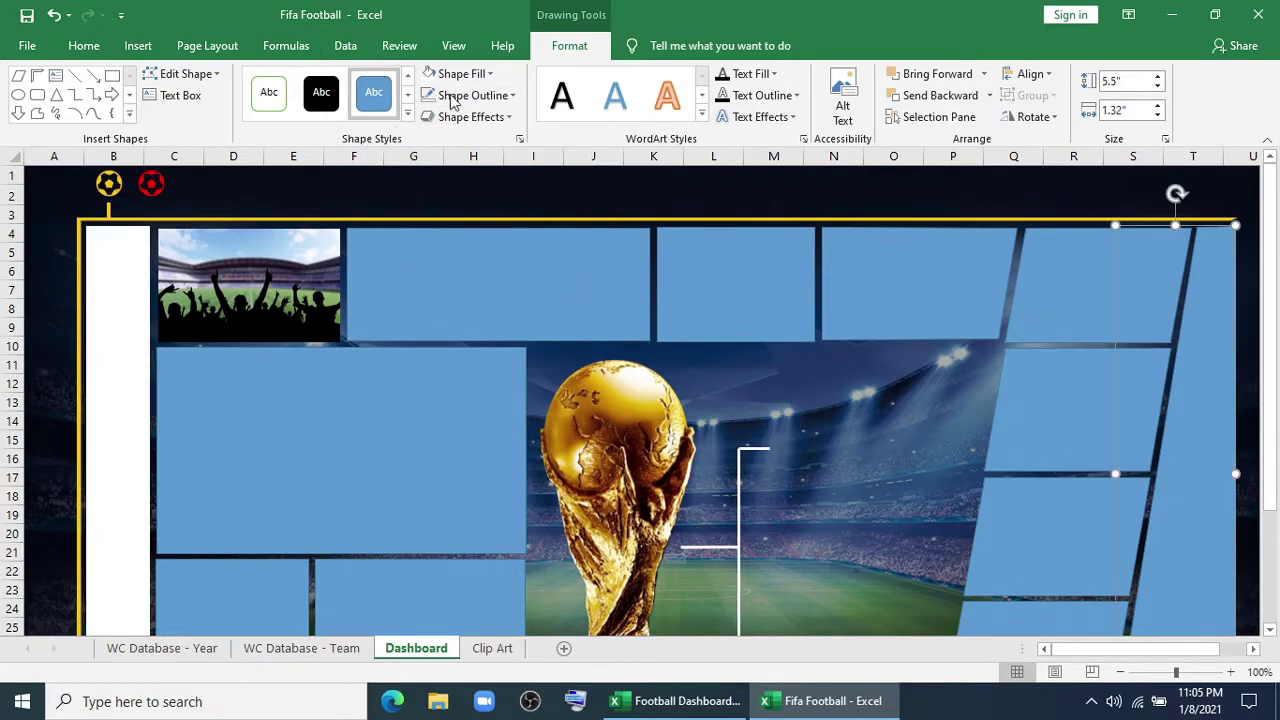
click(120, 271)
click(86, 46)
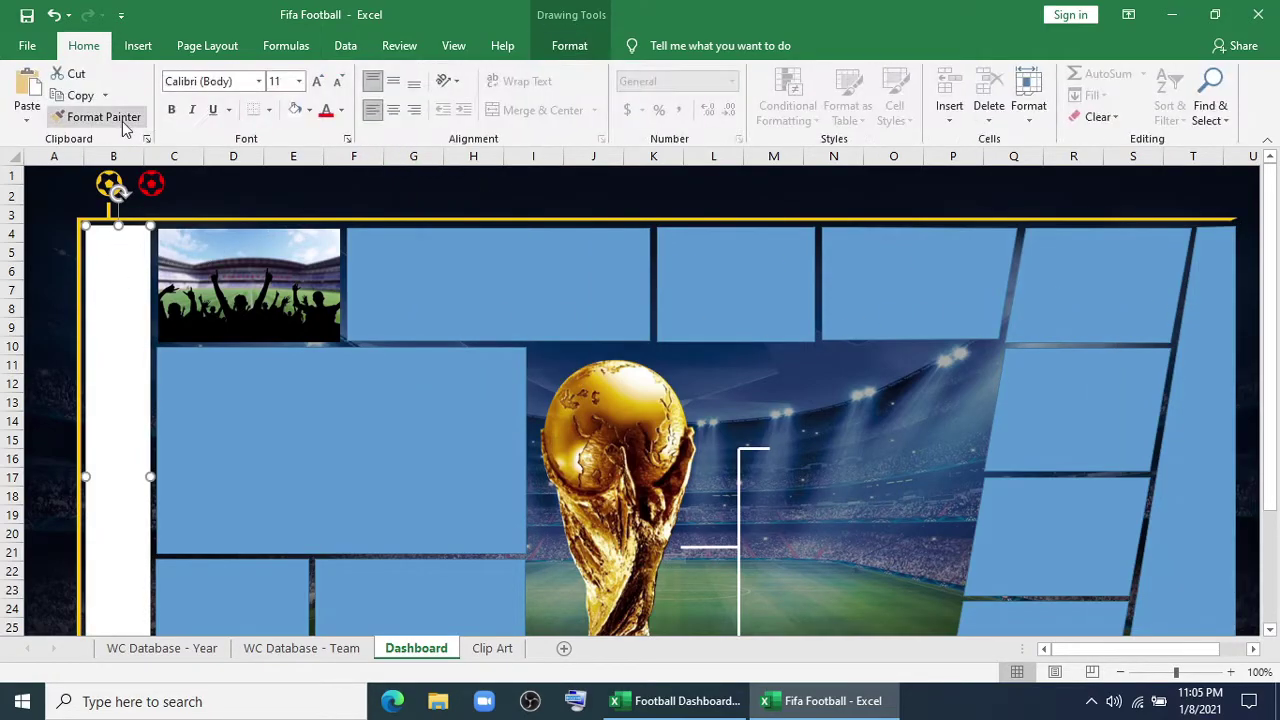
click(104, 117)
click(1216, 315)
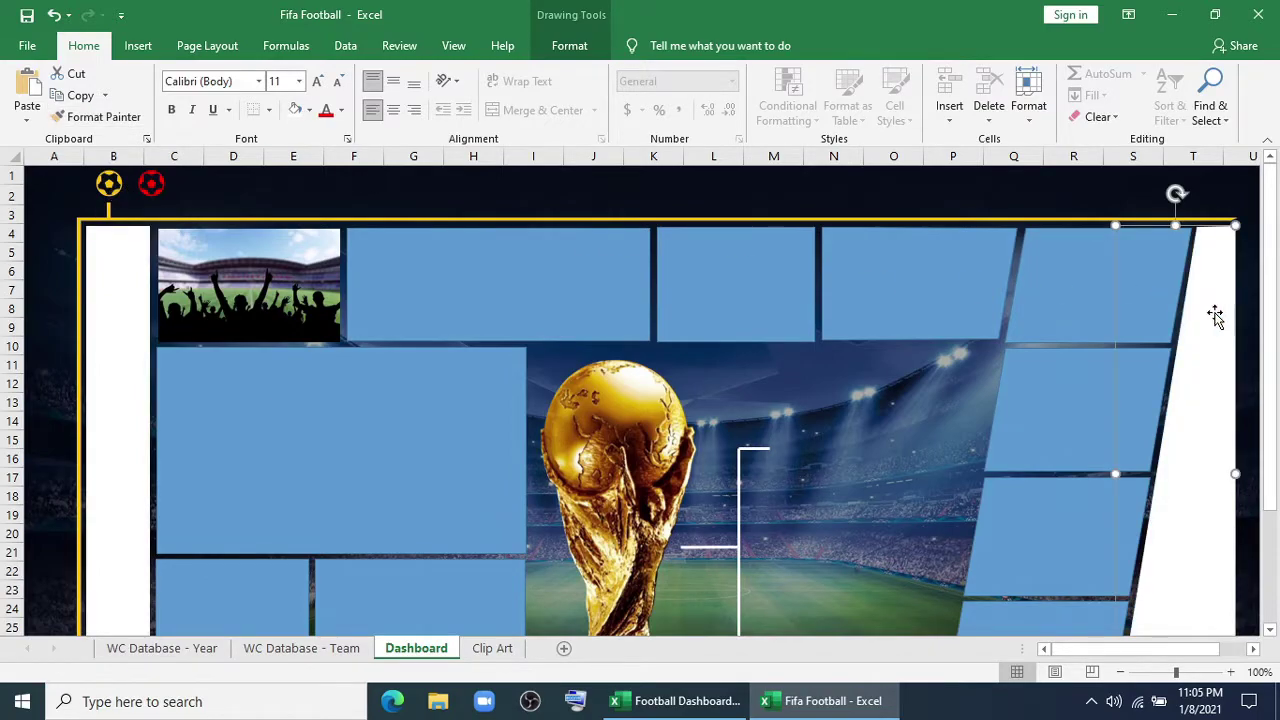
Set the white left panel's font color to black and enter the title "Fifa World Cup Dashboard (1938-2018)" in it
click(120, 271)
click(341, 111)
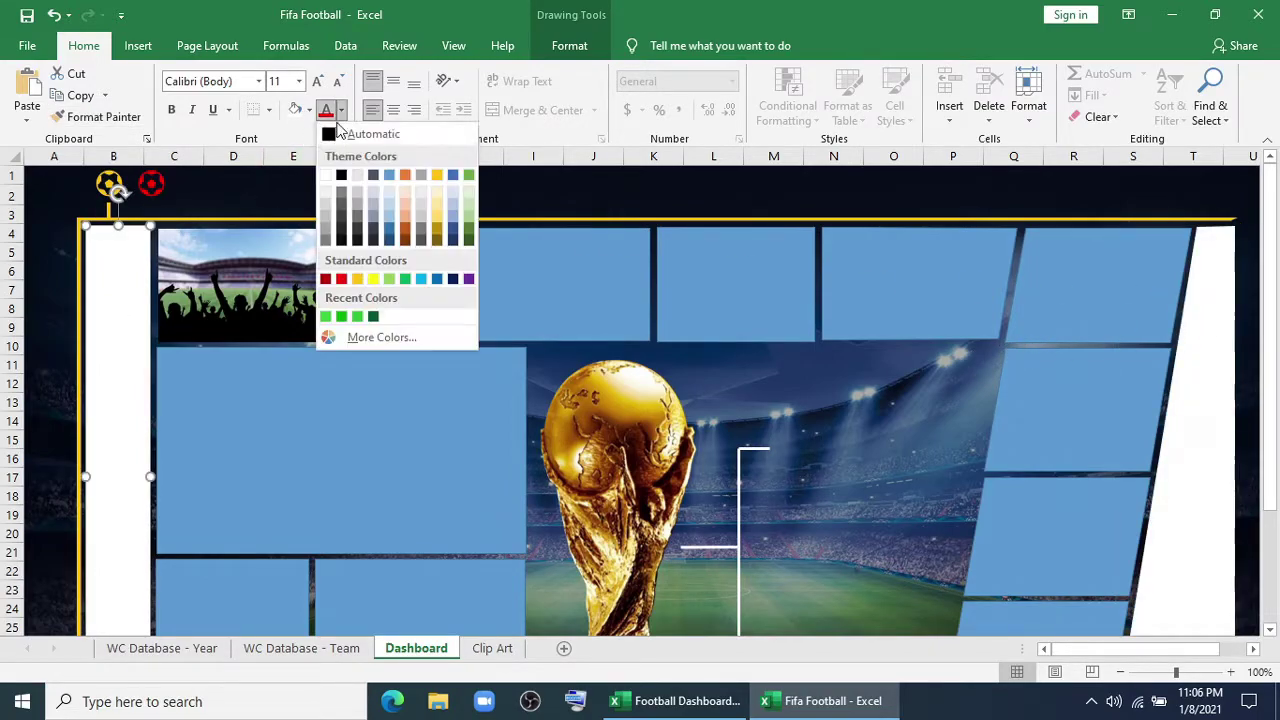
click(341, 175)
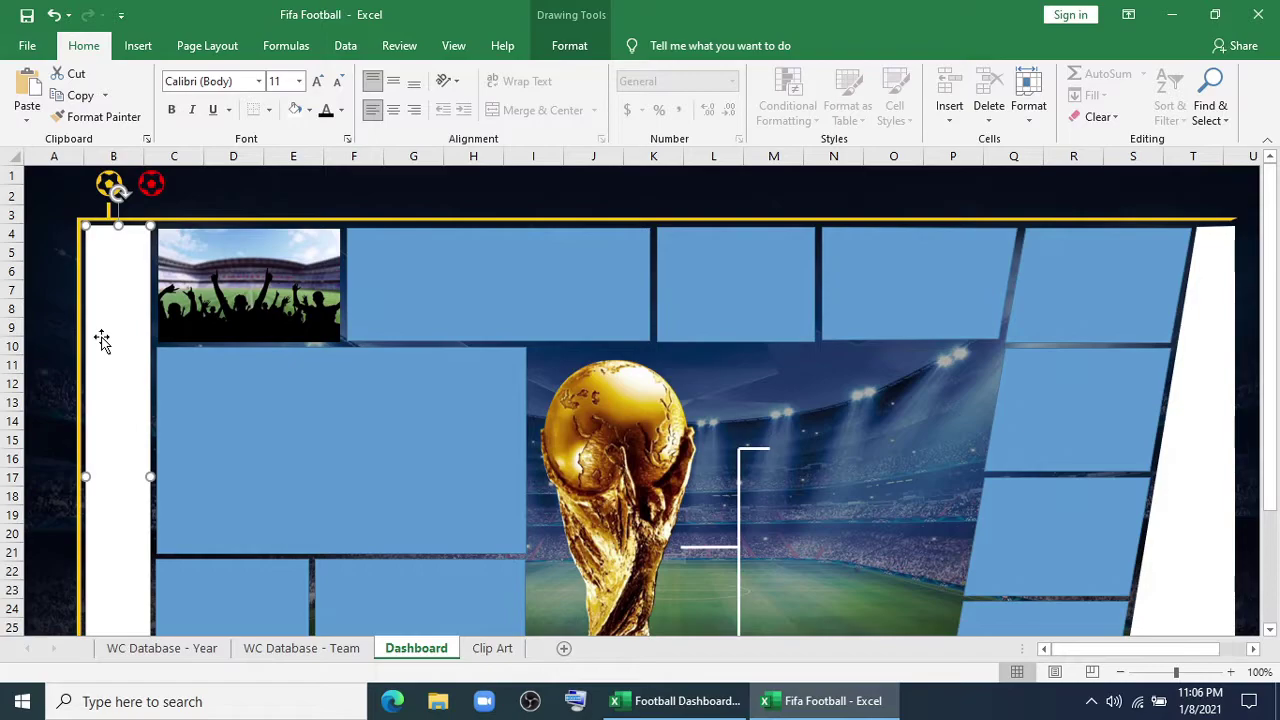
text(Fifa D)
text(orld Cup Da)
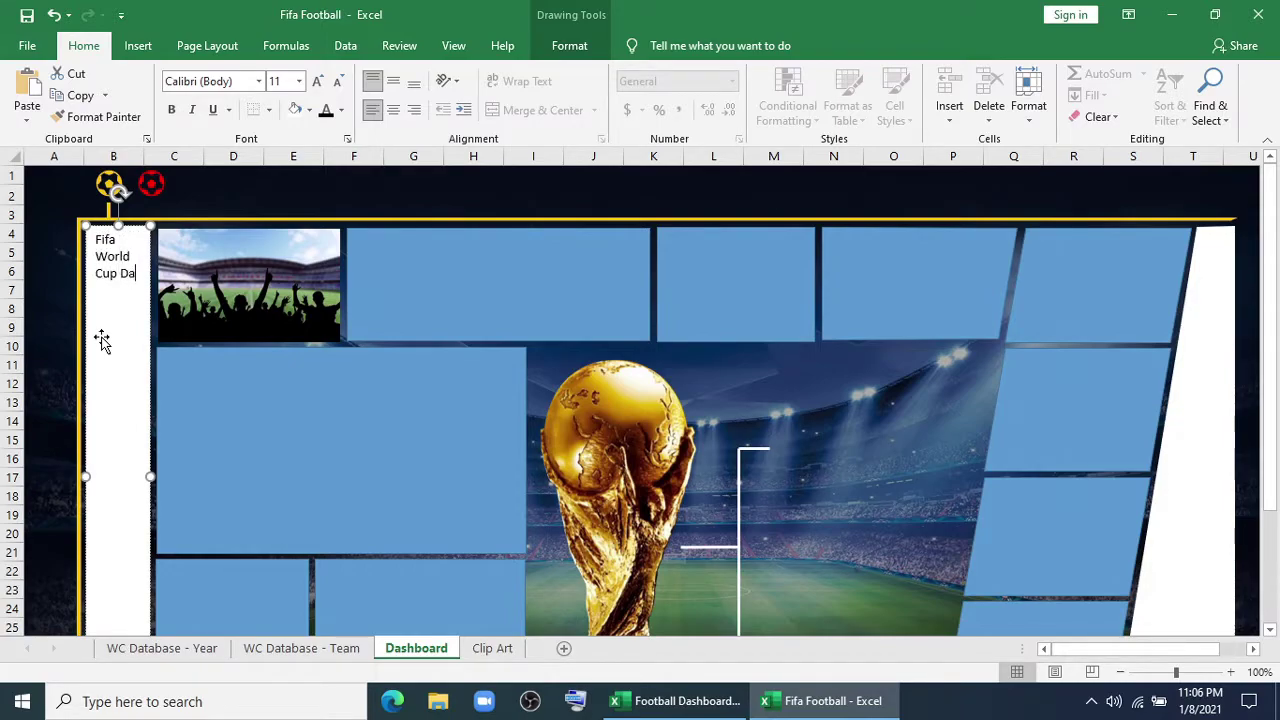
text(shboard (1938-2018)
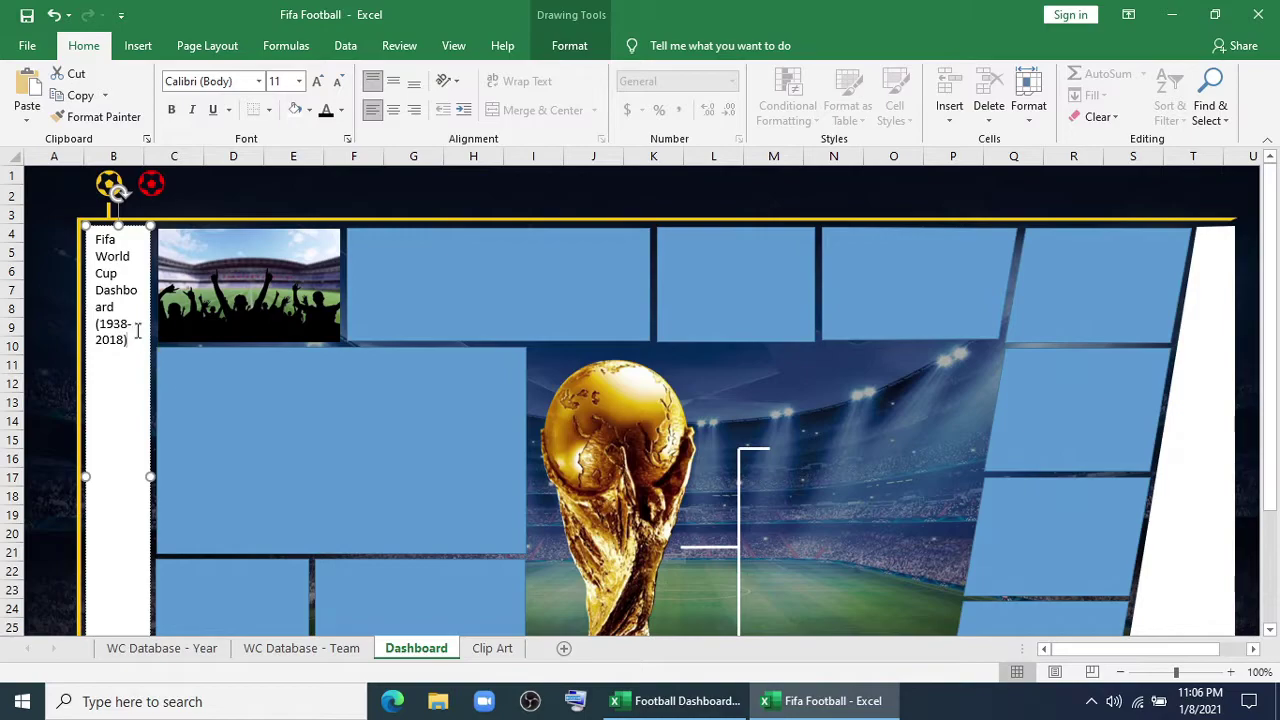
Move the word "Dashboard" to the end of the title so it reads "Fifa World Cup (1938-2018) Dashboard"
drag(99, 290, 116, 310)
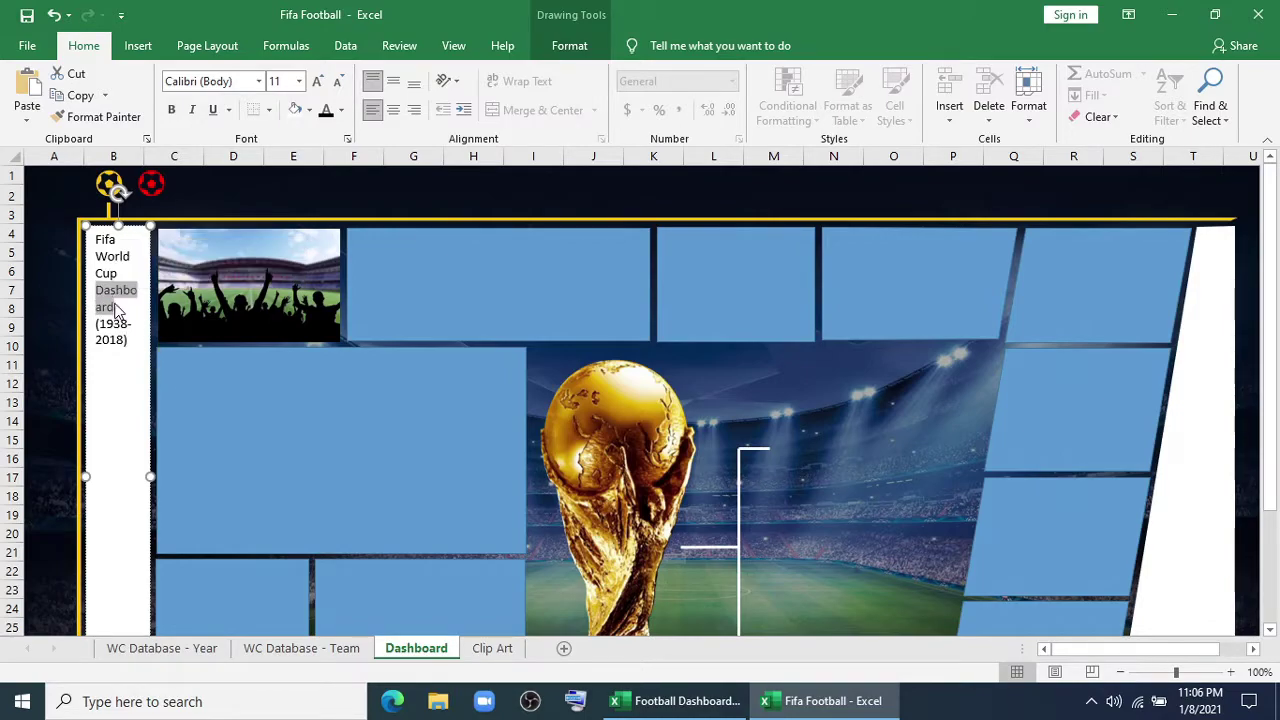
key(BackSpace)
click(127, 307)
text(D)
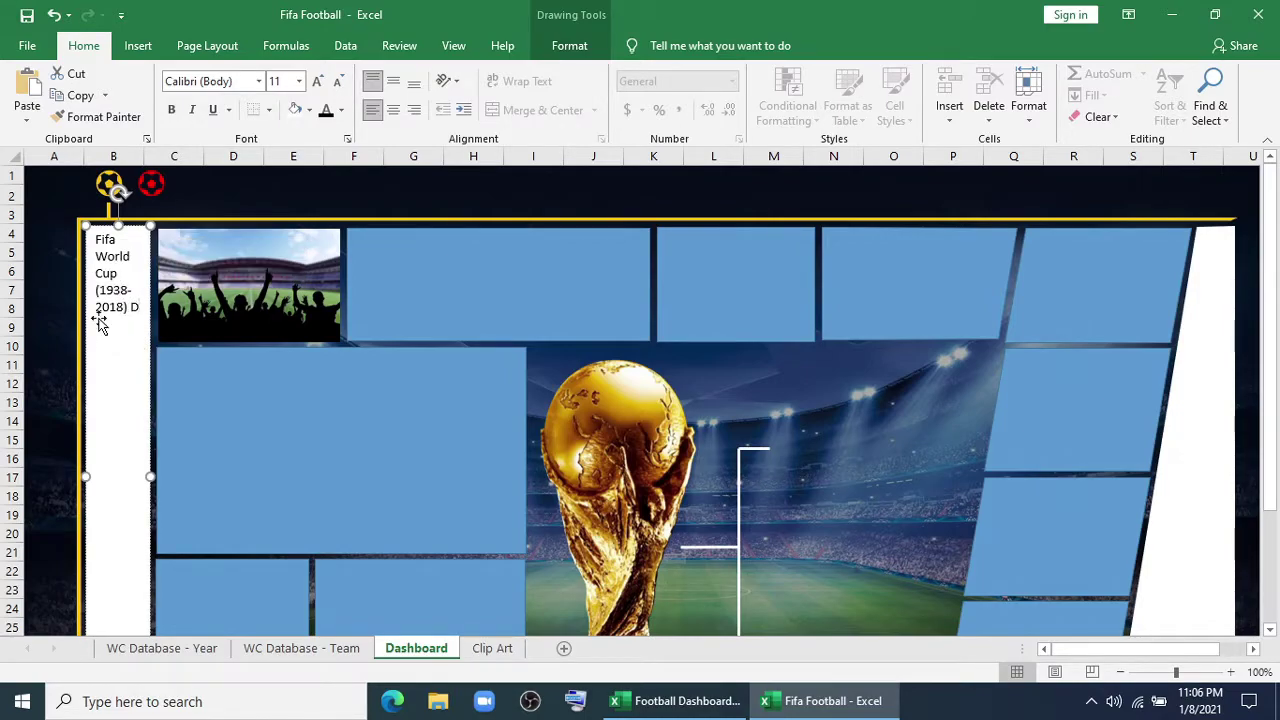
text(ashboard)
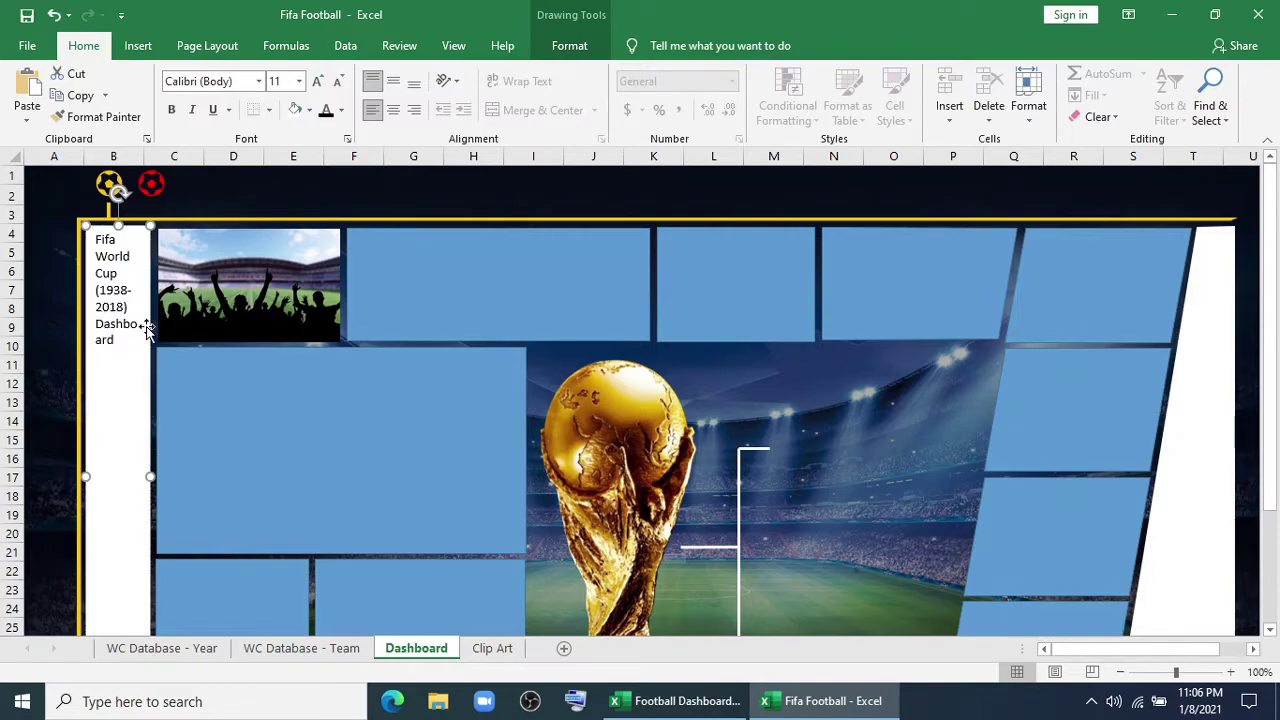
Set the title panel's text direction to Rotate all text 270°
right_click(152, 322)
click(181, 666)
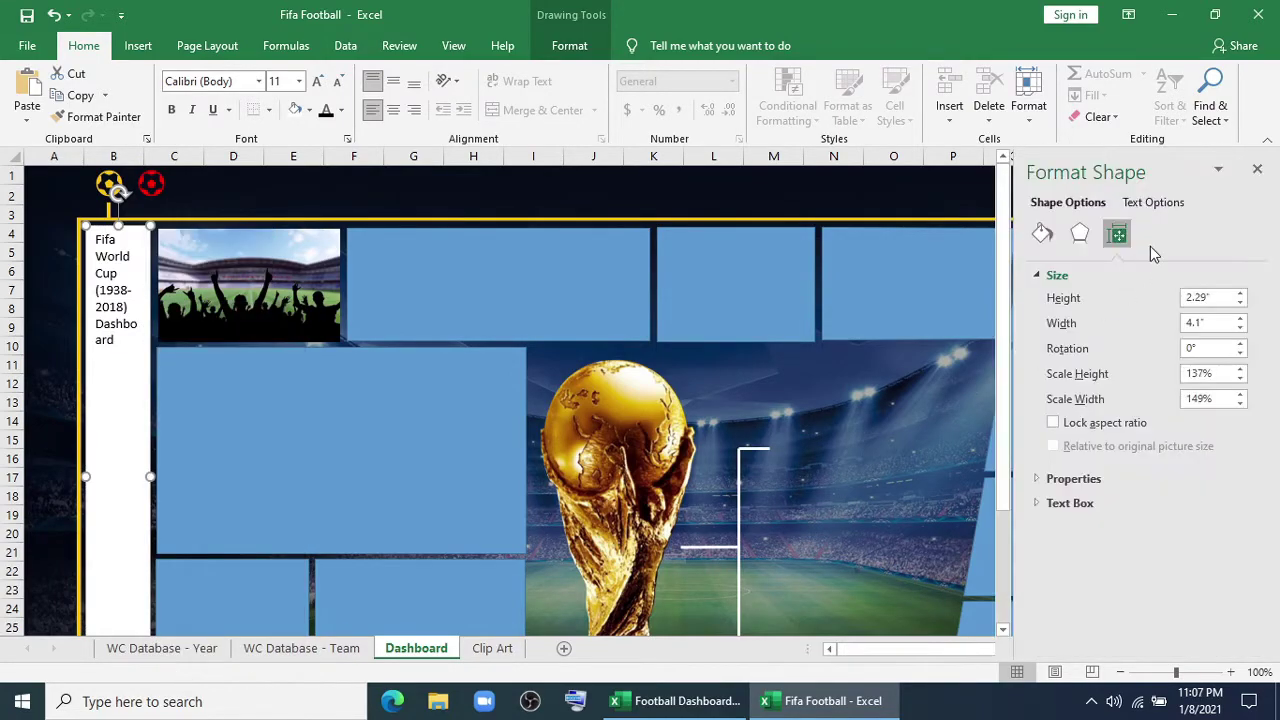
click(1153, 202)
click(1117, 233)
click(1238, 326)
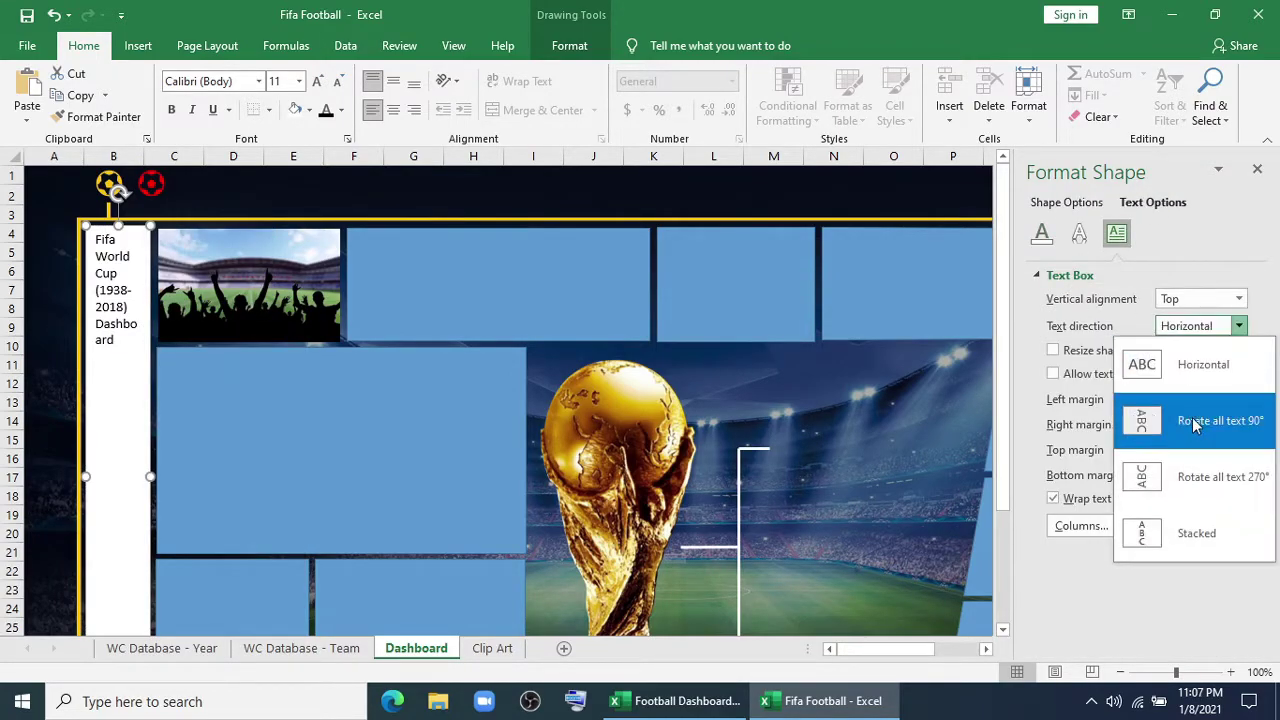
click(1180, 475)
click(1257, 169)
Center the rotated title in its panel and format it in Arial Black at size 16
scroll(380, 414, down, 2)
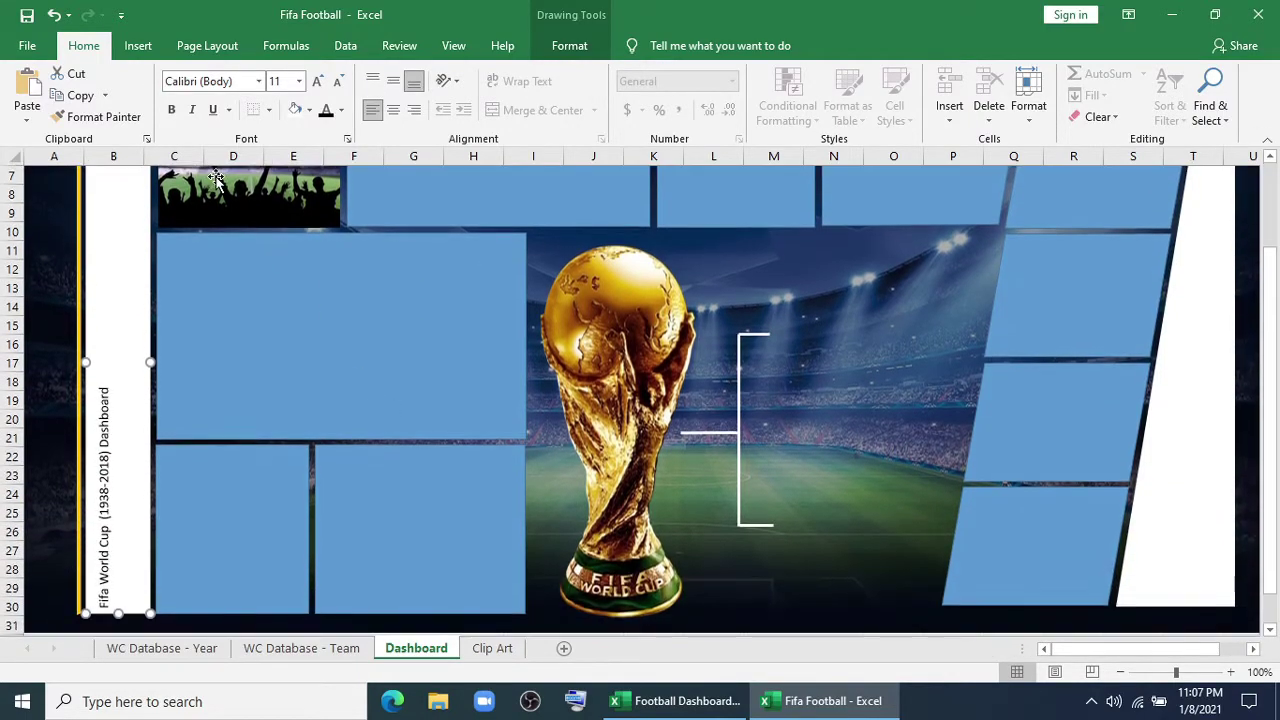
click(394, 112)
click(258, 81)
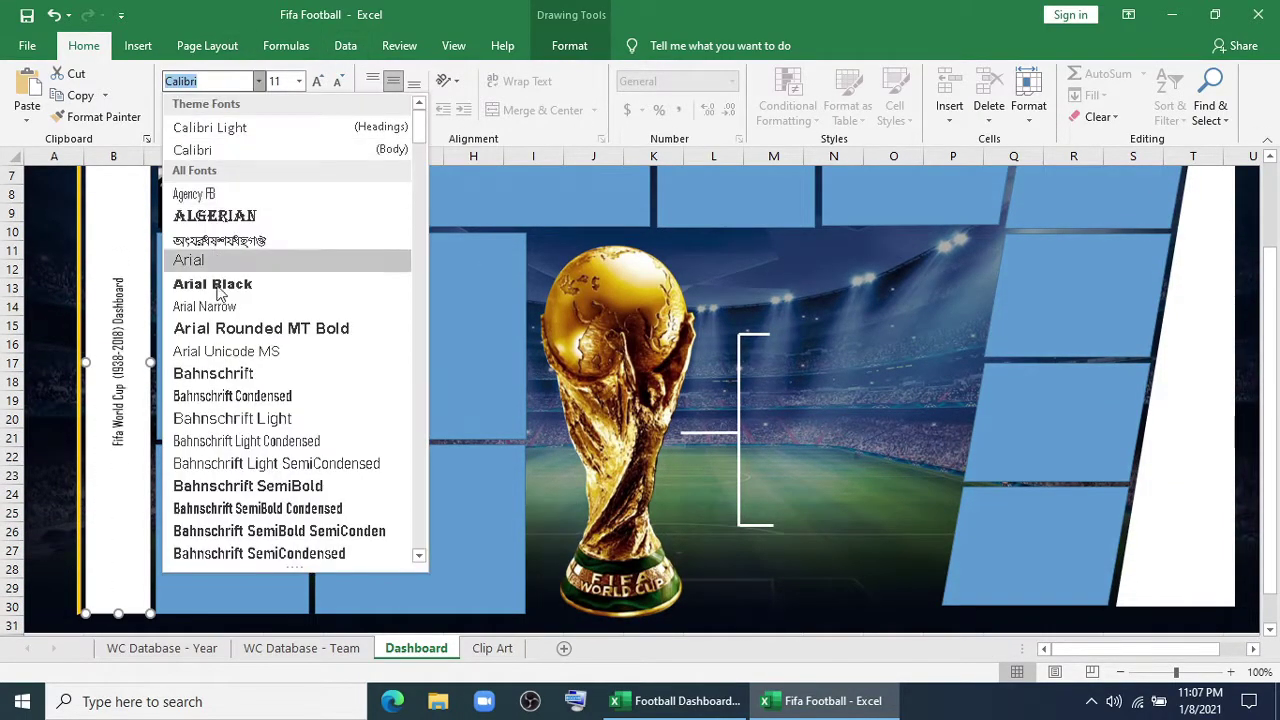
click(177, 280)
click(317, 81)
click(317, 81)
click(317, 81)
scroll(337, 320, up, 2)
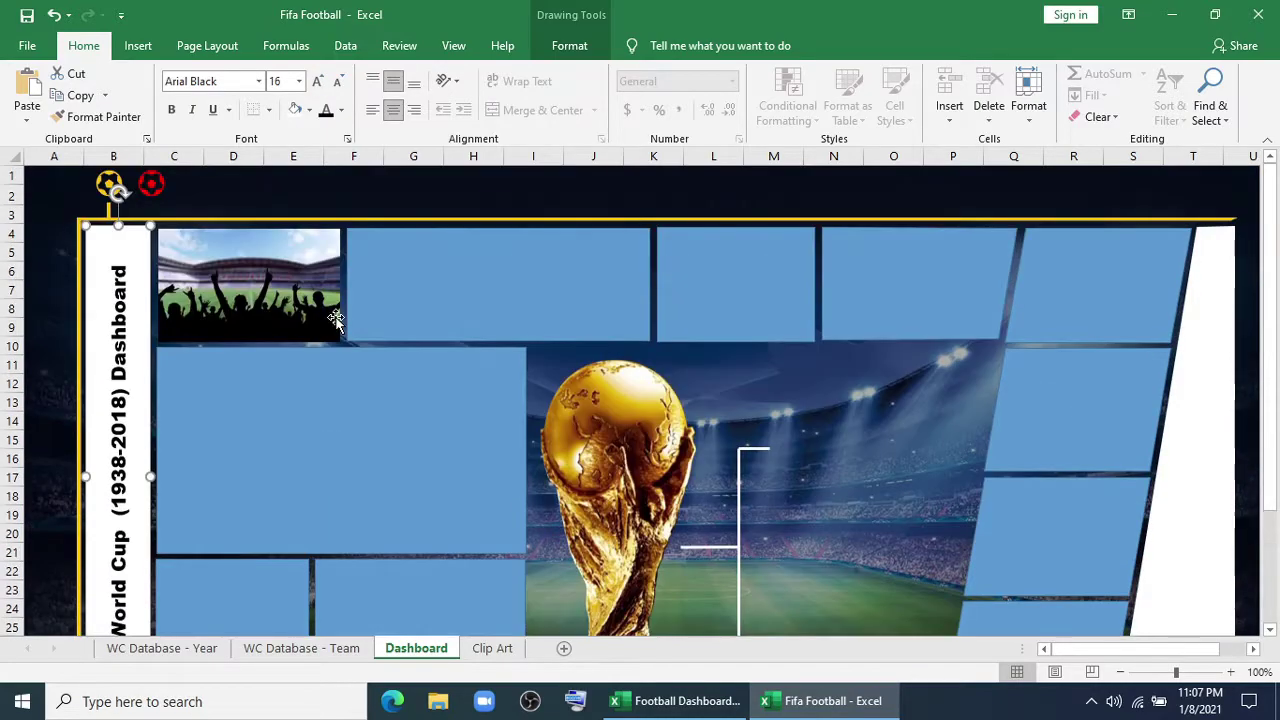
Apply a preset text effect to the vertical dashboard title
scroll(337, 320, down, 2)
click(569, 45)
click(758, 116)
click(876, 250)
scroll(876, 250, up, 2)
Fill the wide top-row panel beside the crowd picture with a custom green, RGB 51, 204, 51
click(456, 304)
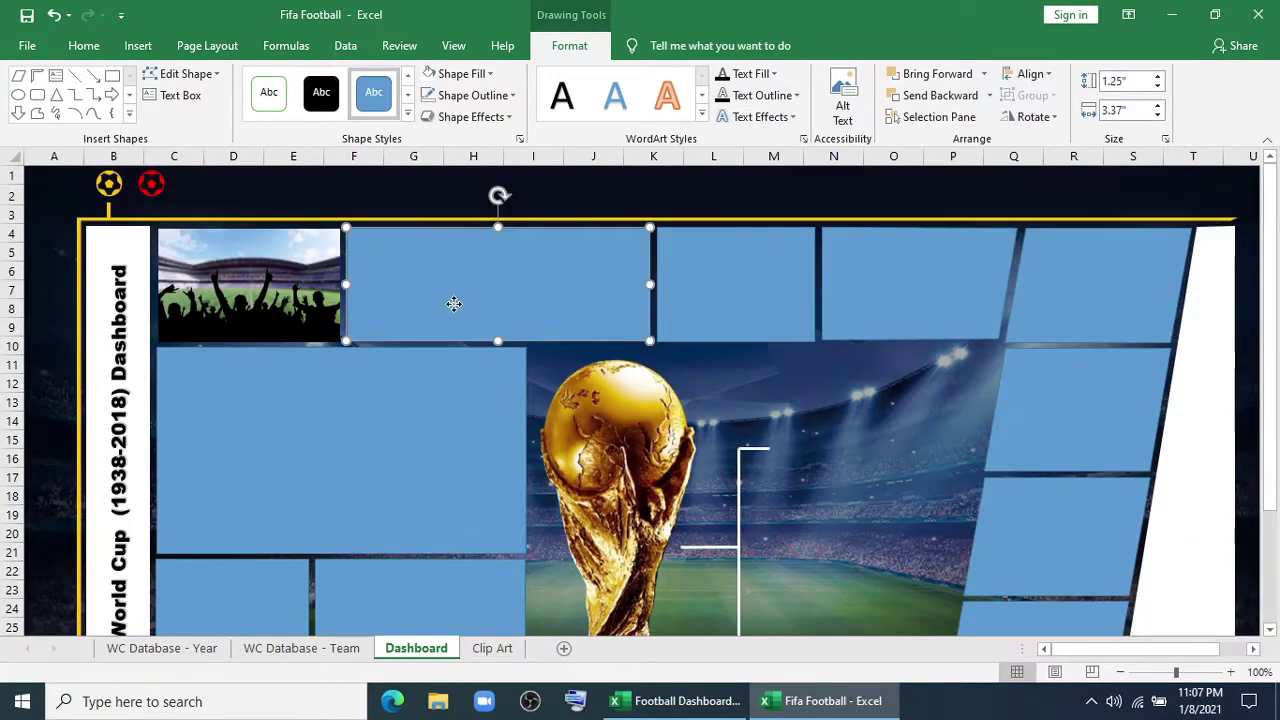
right_click(456, 304)
click(503, 665)
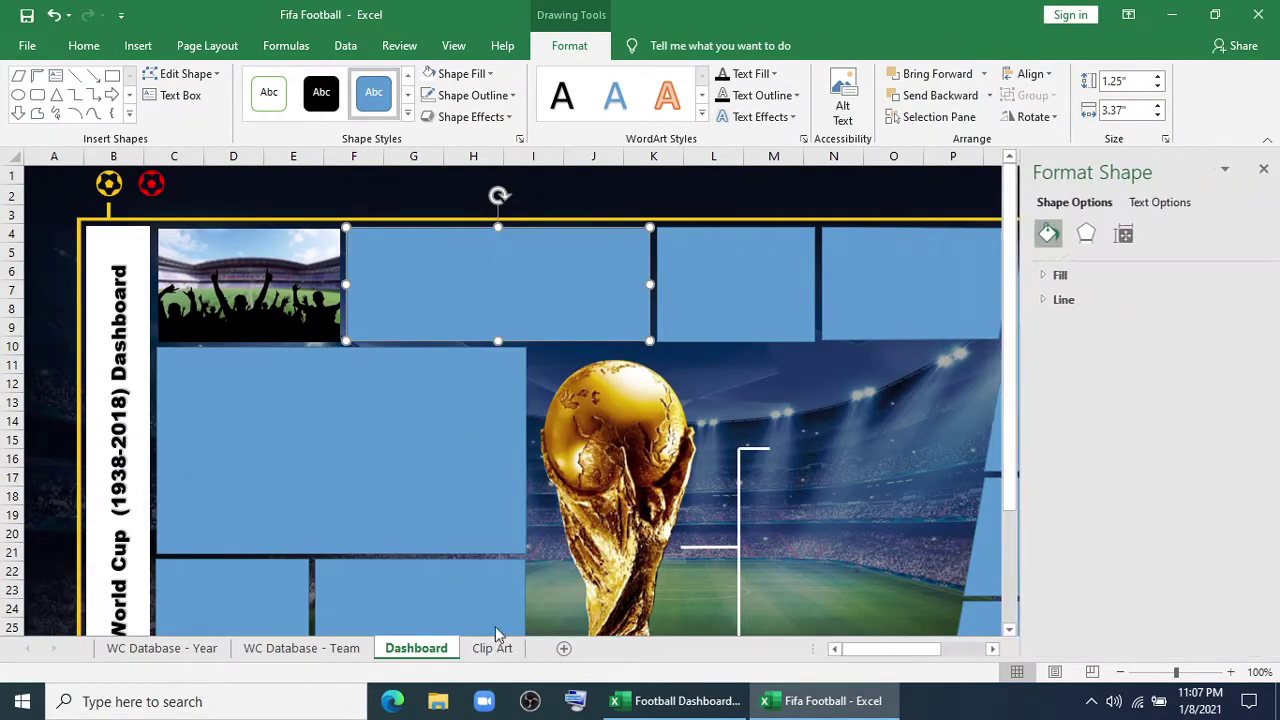
click(1035, 277)
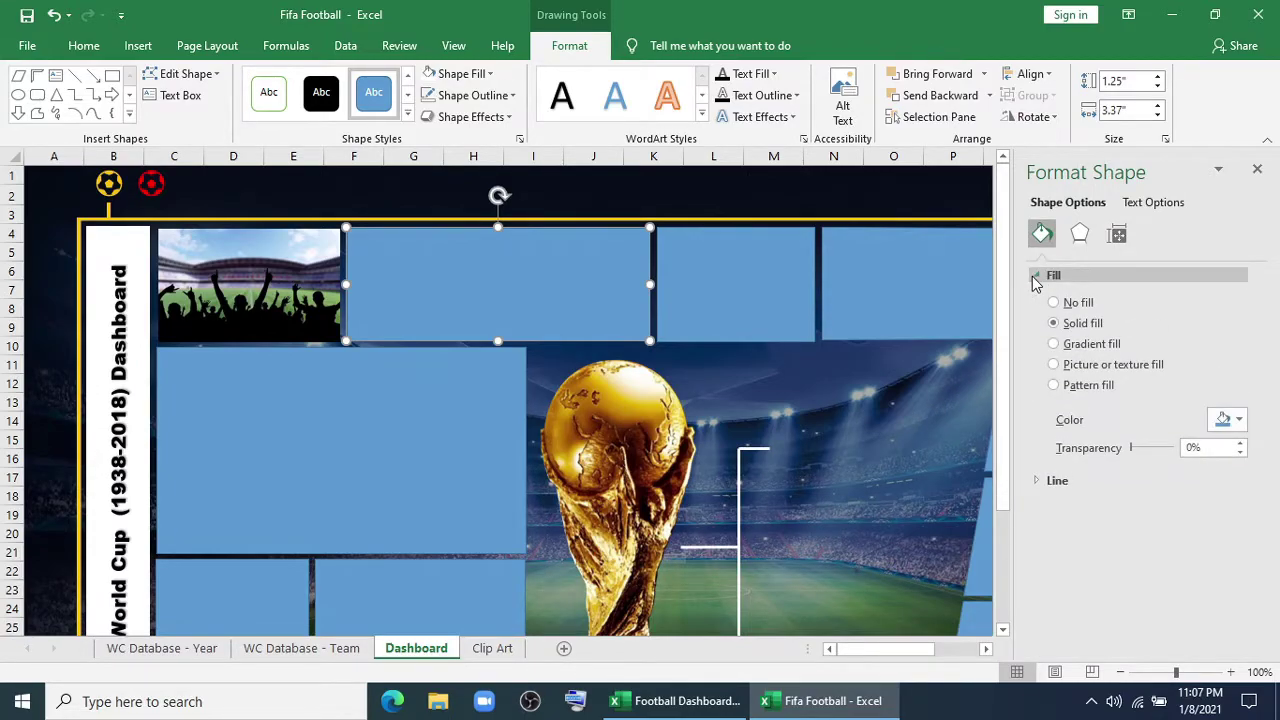
click(1238, 420)
click(1140, 620)
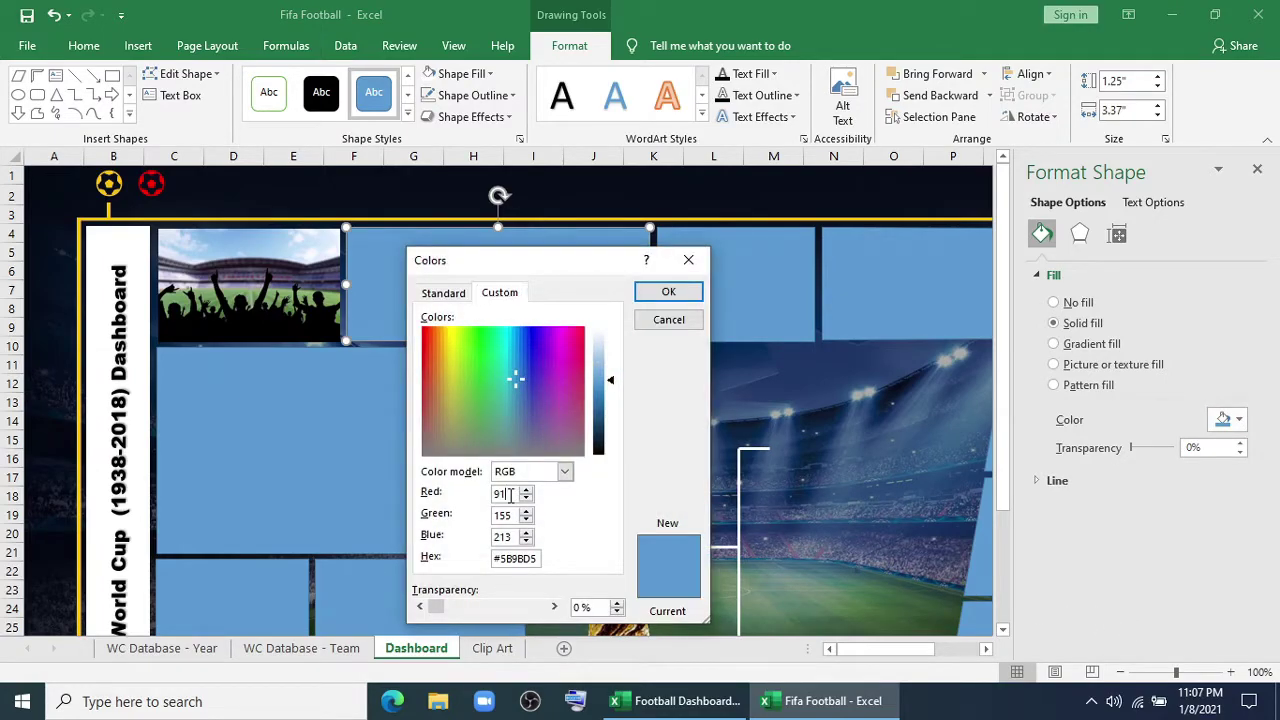
text(51)
text(204)
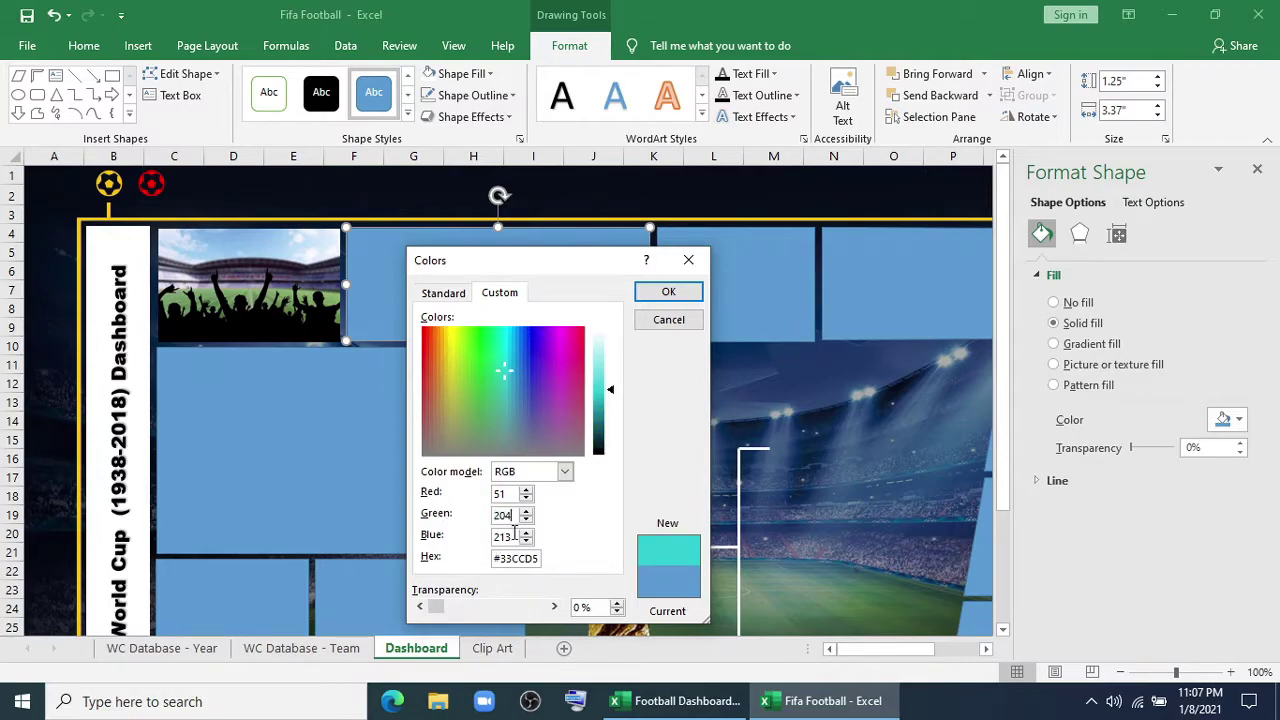
text(51)
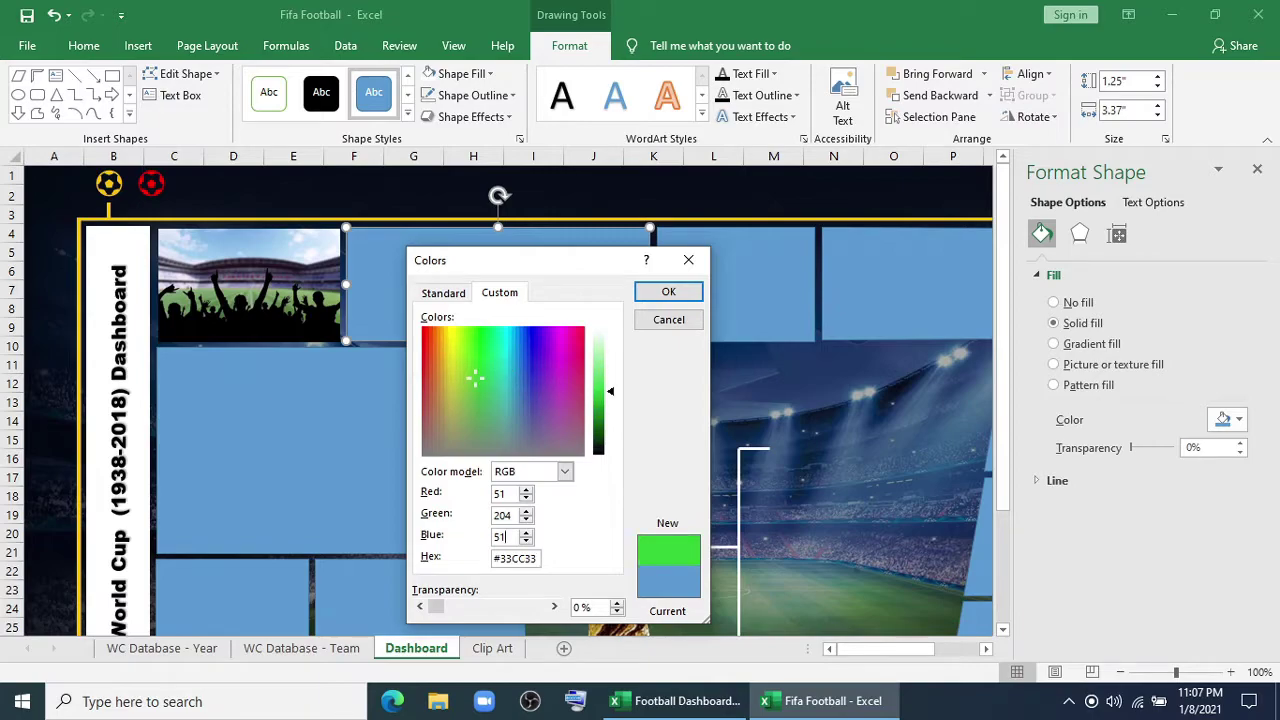
click(672, 290)
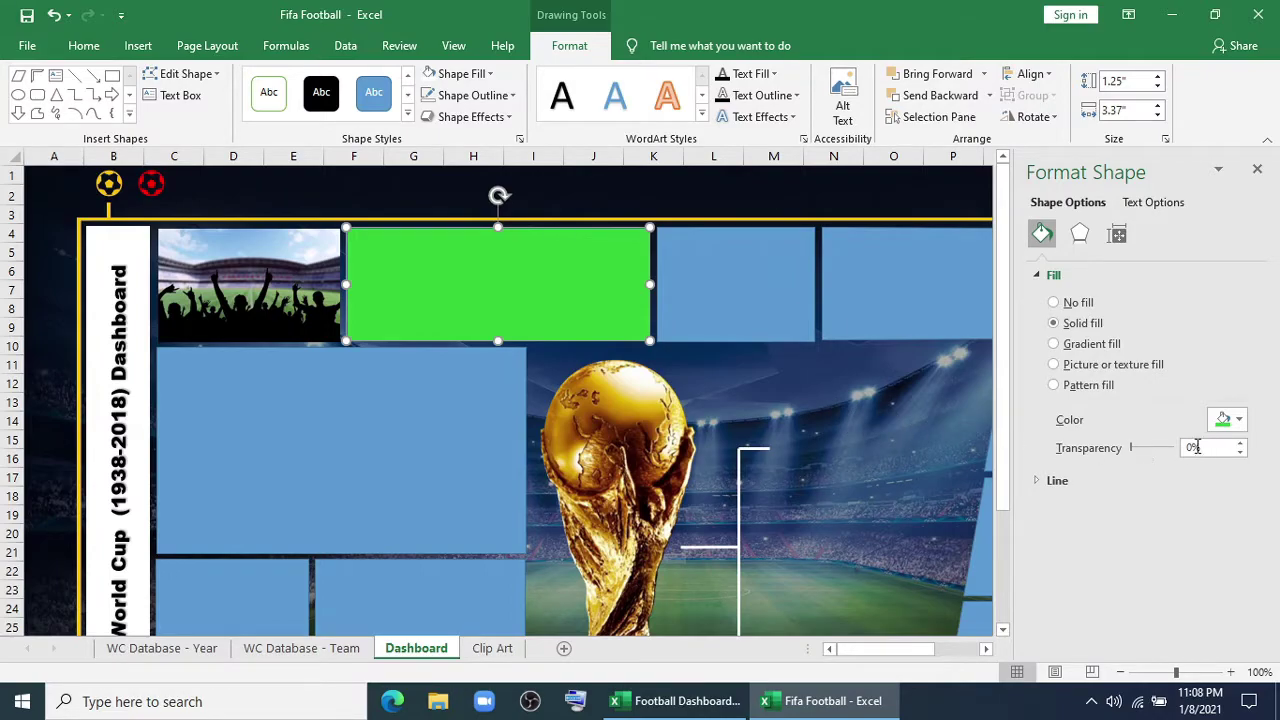
Set the wide green panel's fill transparency to 48% and copy its formatting to the other top-row, slanted side and large middle panels
key(Return)
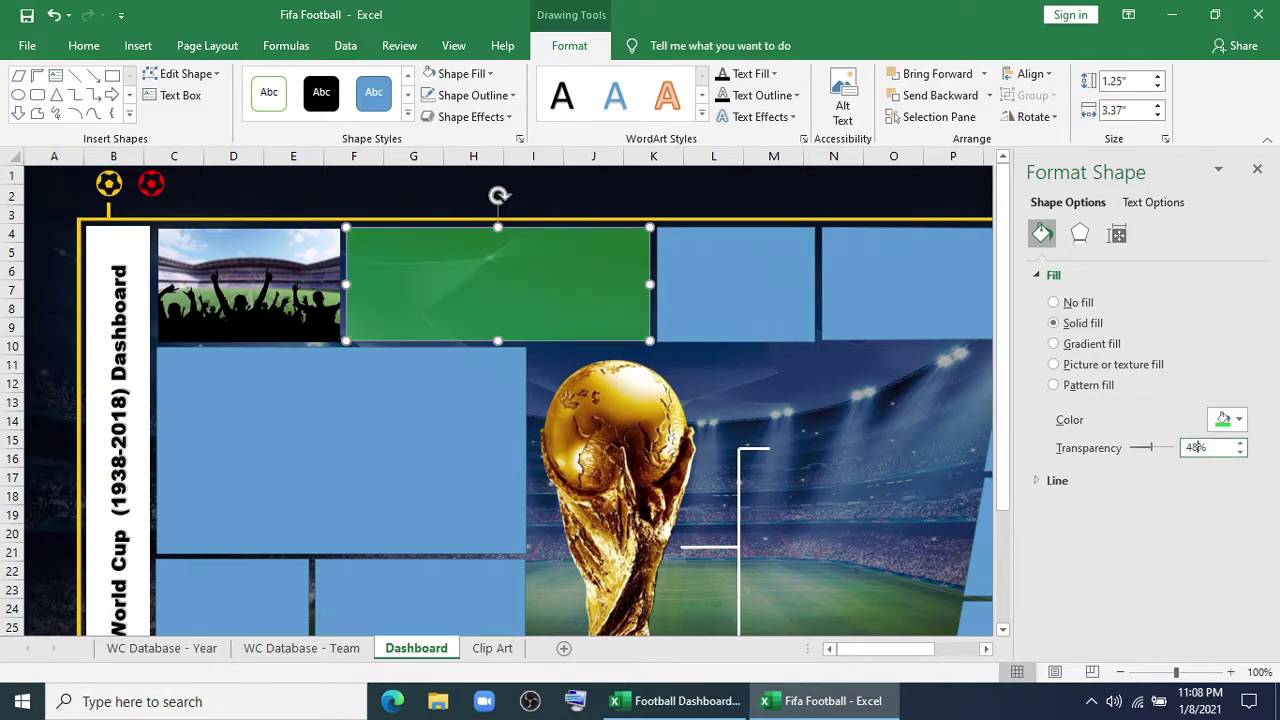
click(1258, 170)
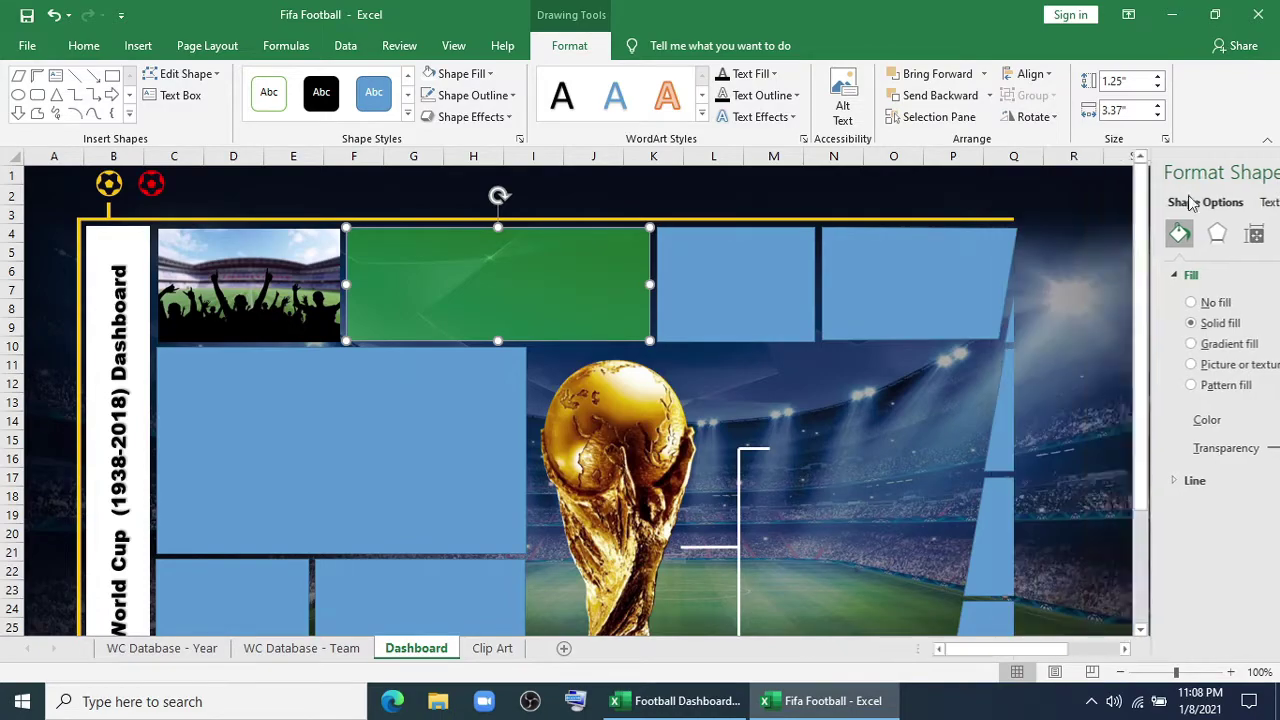
click(83, 46)
double_click(103, 116)
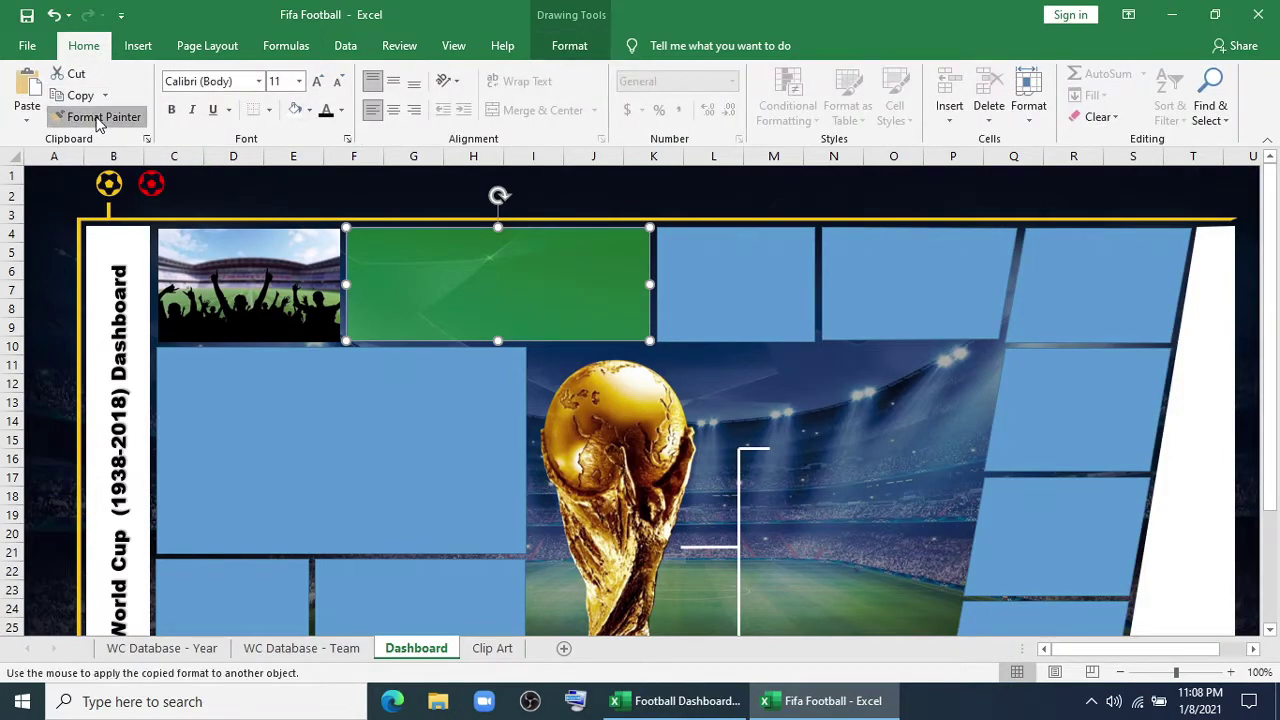
click(729, 283)
click(845, 285)
click(1100, 285)
click(1080, 410)
click(988, 503)
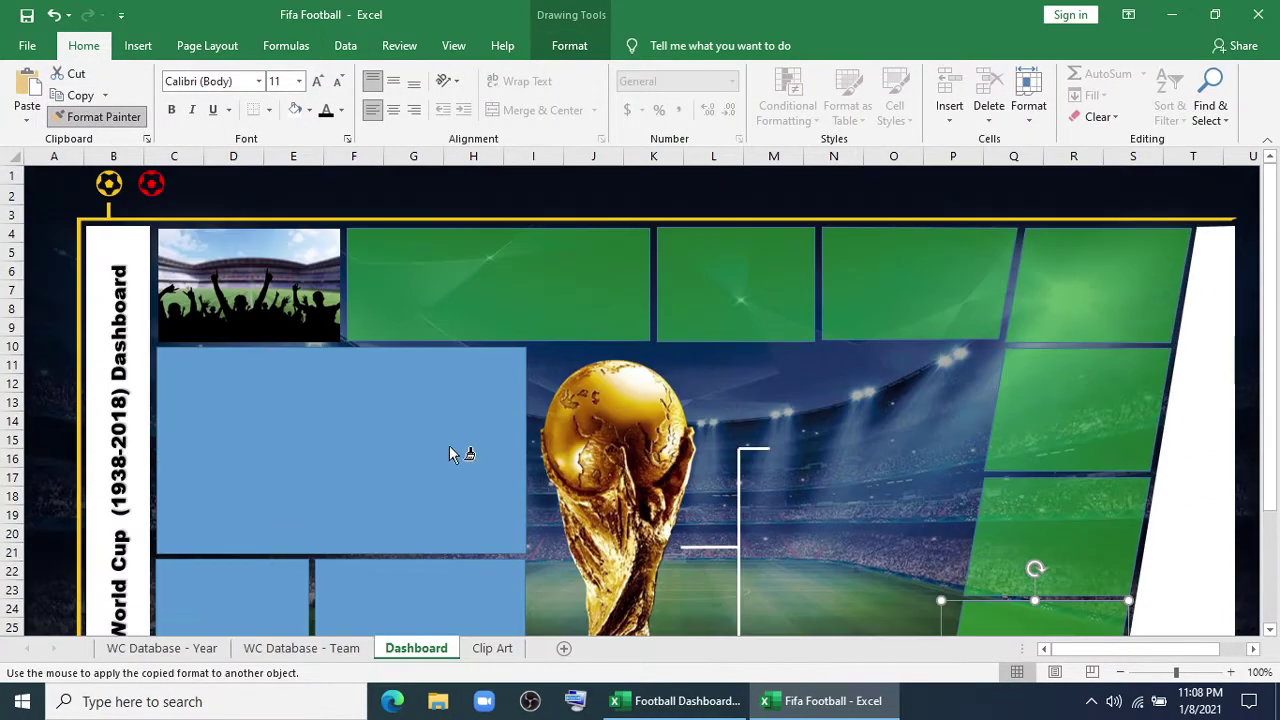
click(473, 435)
Fill the small panel below the large green one with standard yellow at 25% transparency
scroll(420, 460, down, 2)
right_click(252, 502)
click(290, 484)
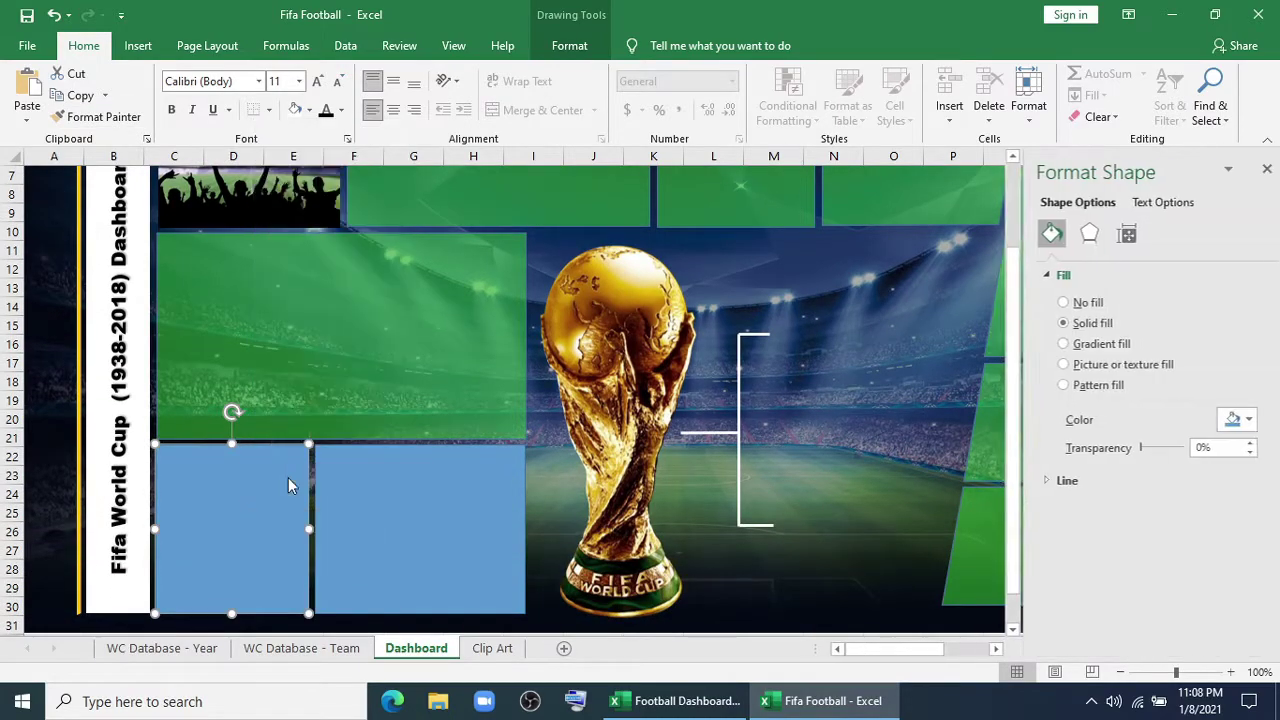
click(1229, 421)
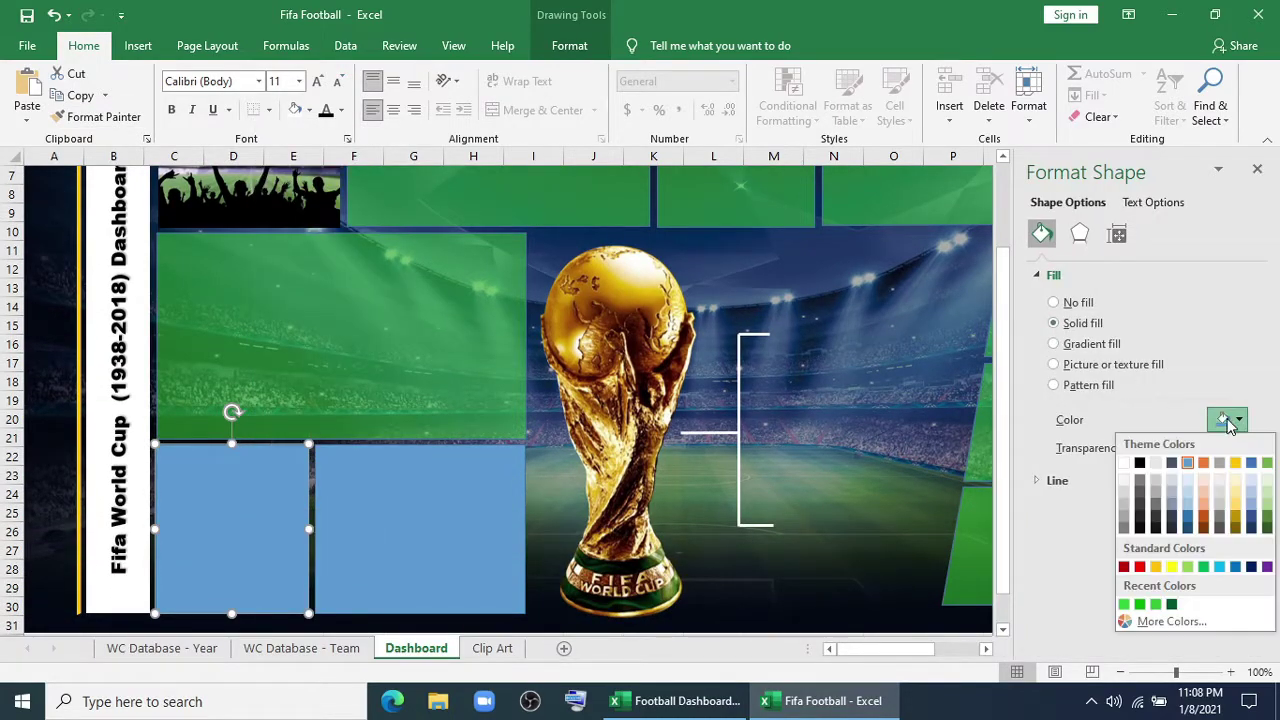
click(1171, 567)
text(25)
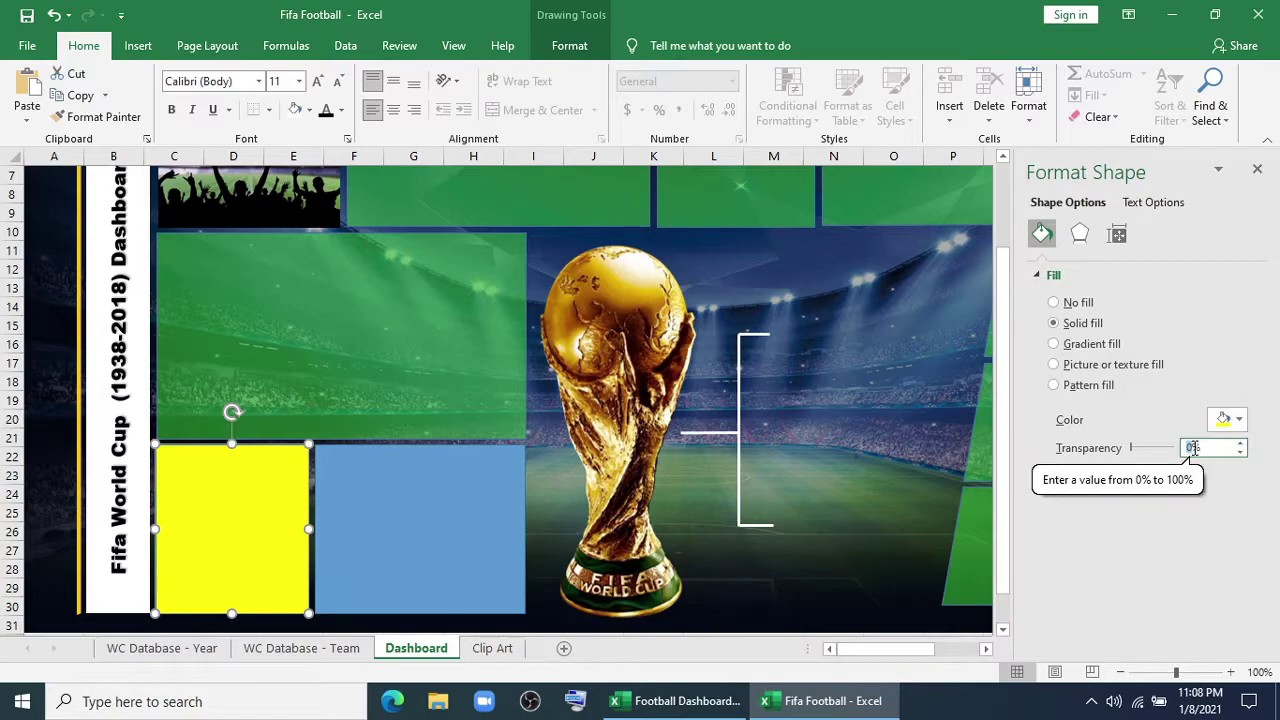
key(Return)
click(1229, 420)
click(1229, 420)
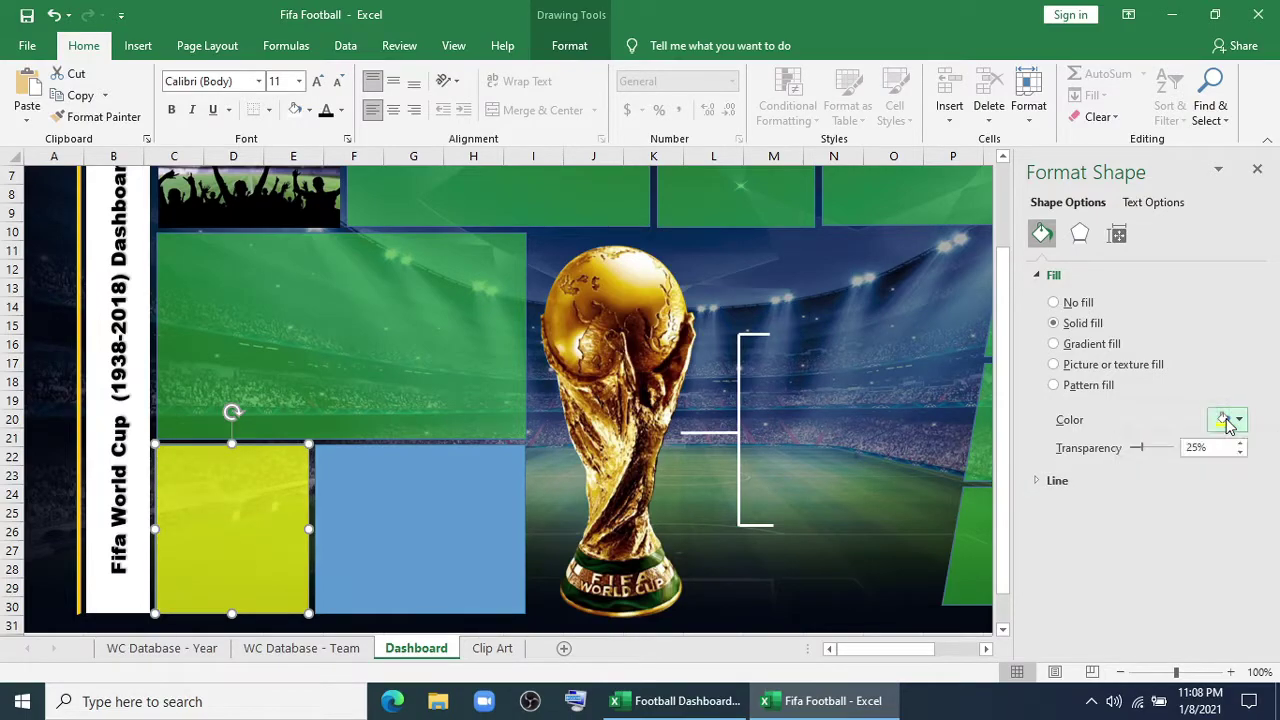
click(1257, 169)
Fill the panel beside the yellow one with standard red at 25% transparency
right_click(428, 553)
click(470, 540)
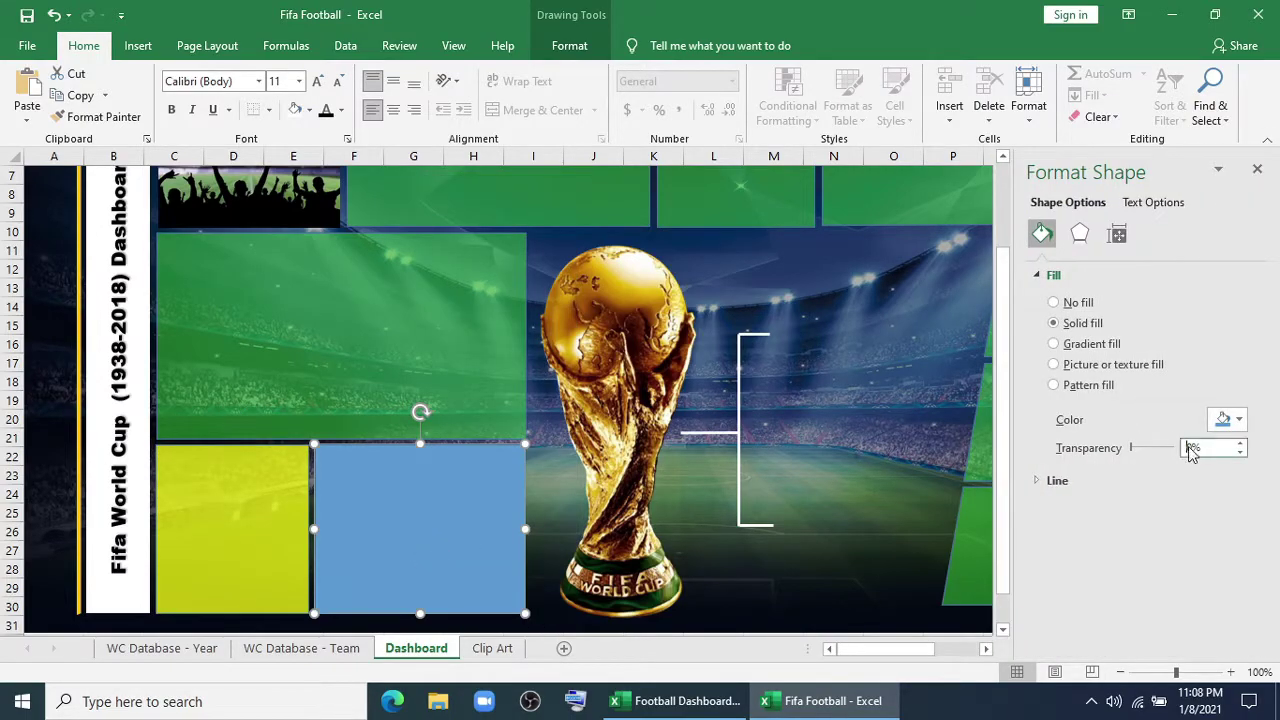
text(25)
key(Return)
click(1229, 420)
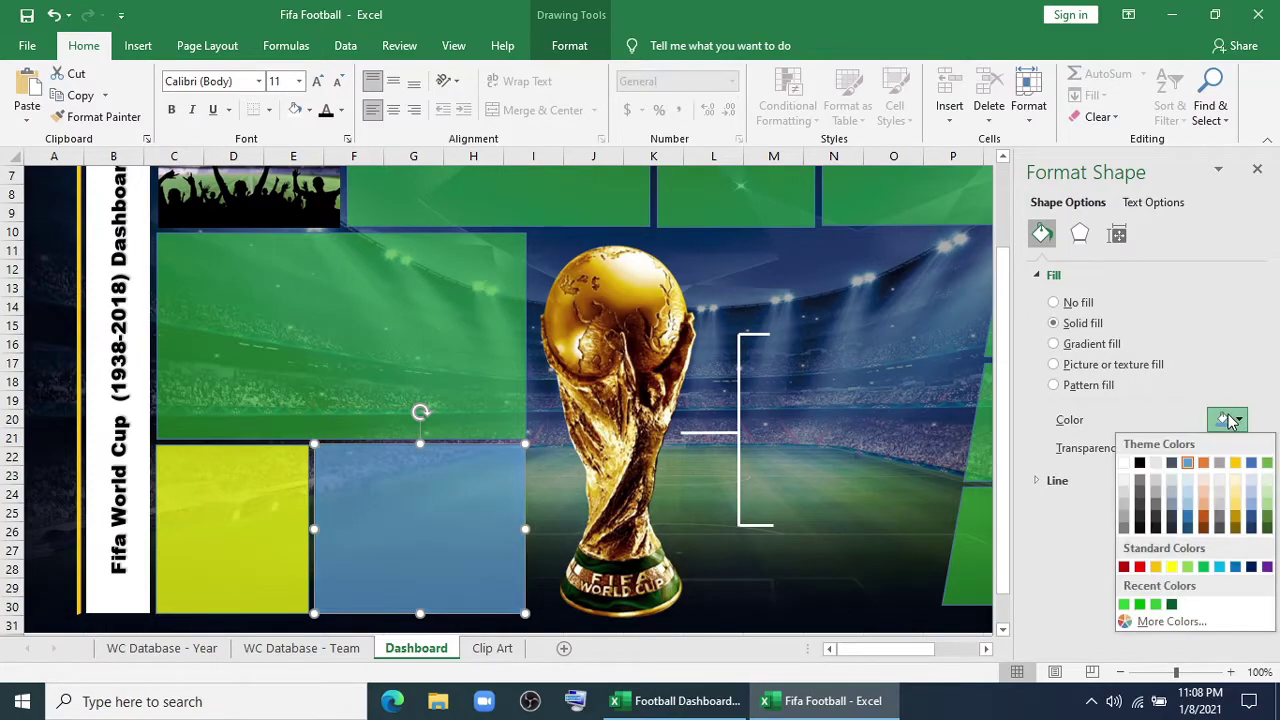
click(1140, 566)
click(1257, 170)
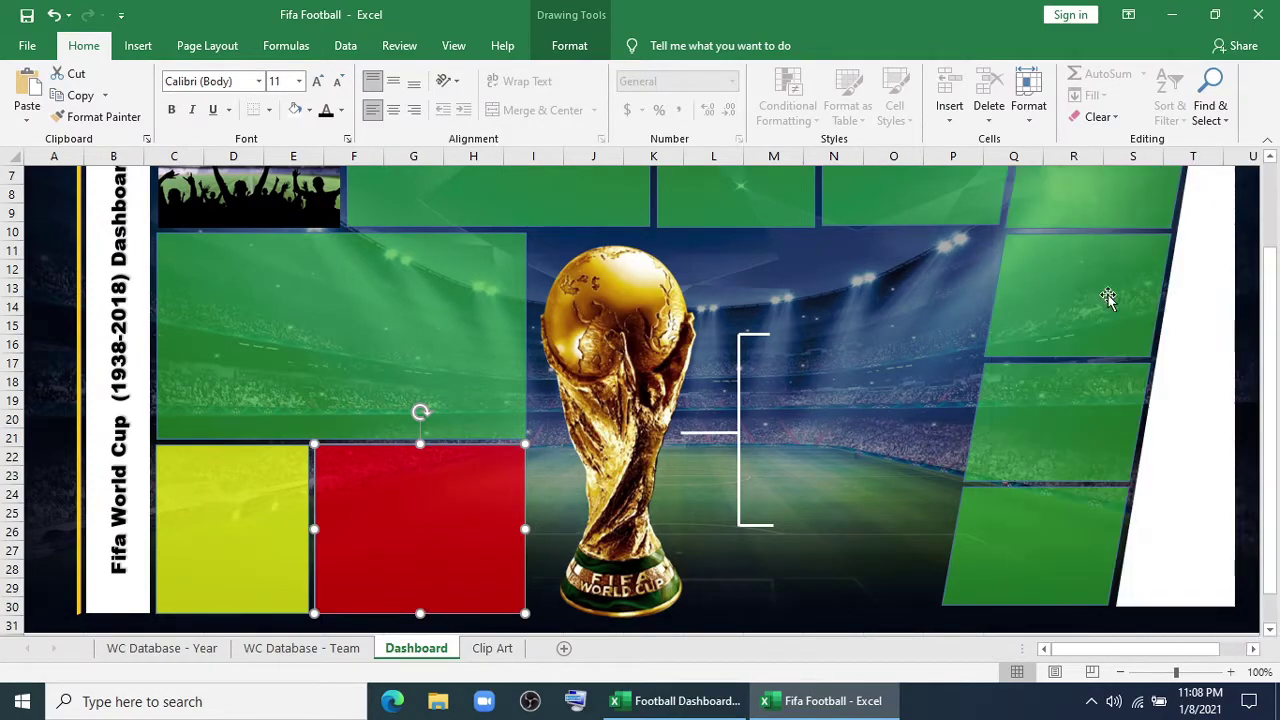
Remove the outlines from the red and yellow panels
click(569, 45)
click(472, 95)
click(470, 320)
click(238, 500)
click(472, 95)
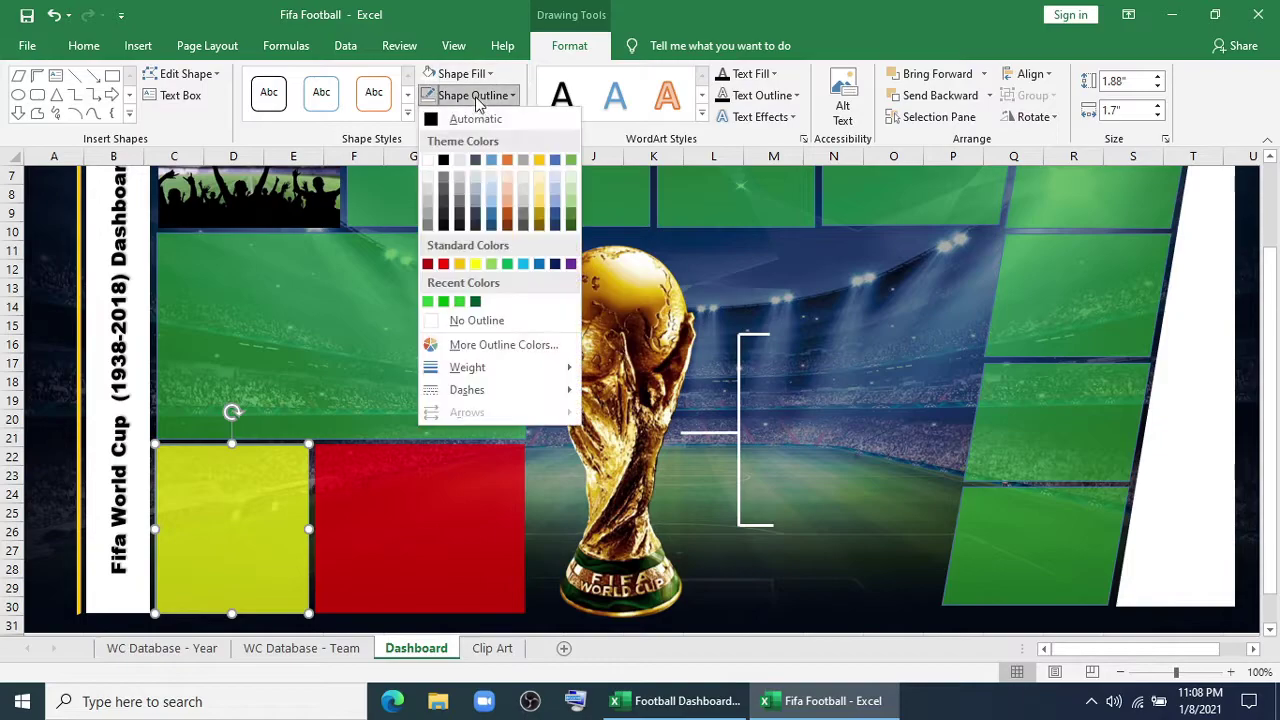
click(470, 320)
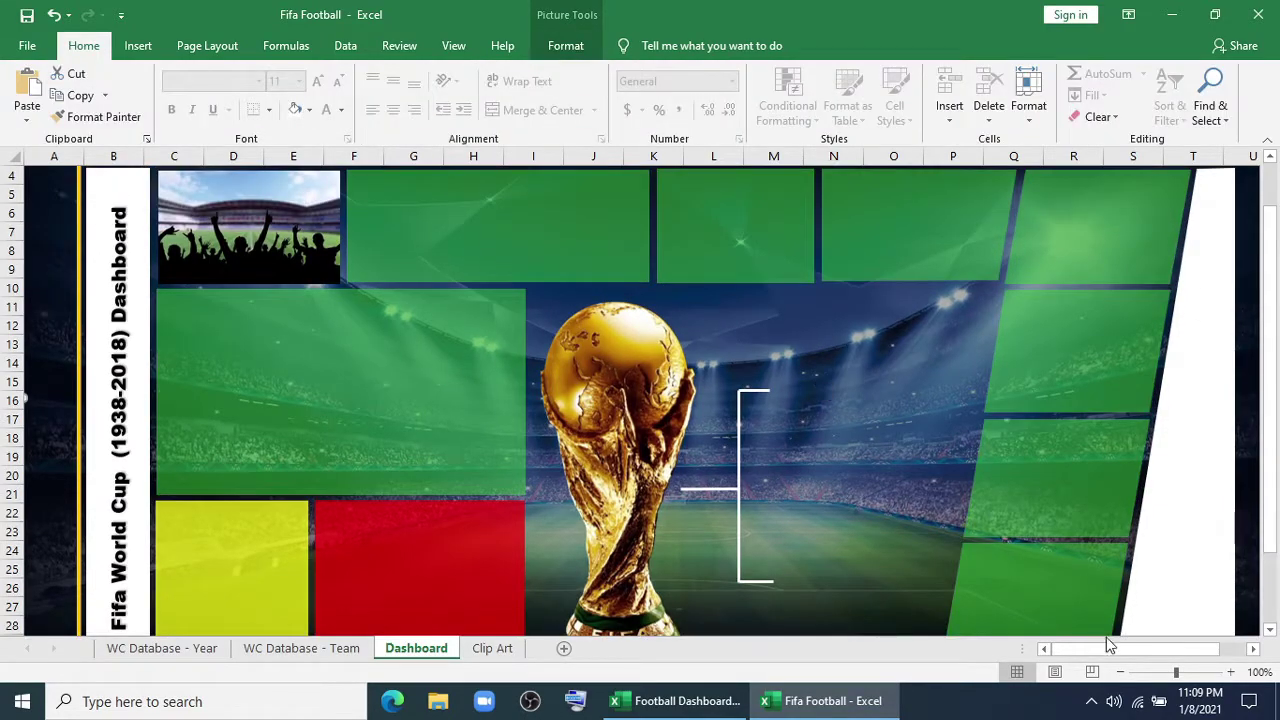
Hide the gridlines on the Dashboard sheet
drag(1108, 646, 1206, 649)
scroll(1148, 531, up, 1)
scroll(1148, 531, down, 1)
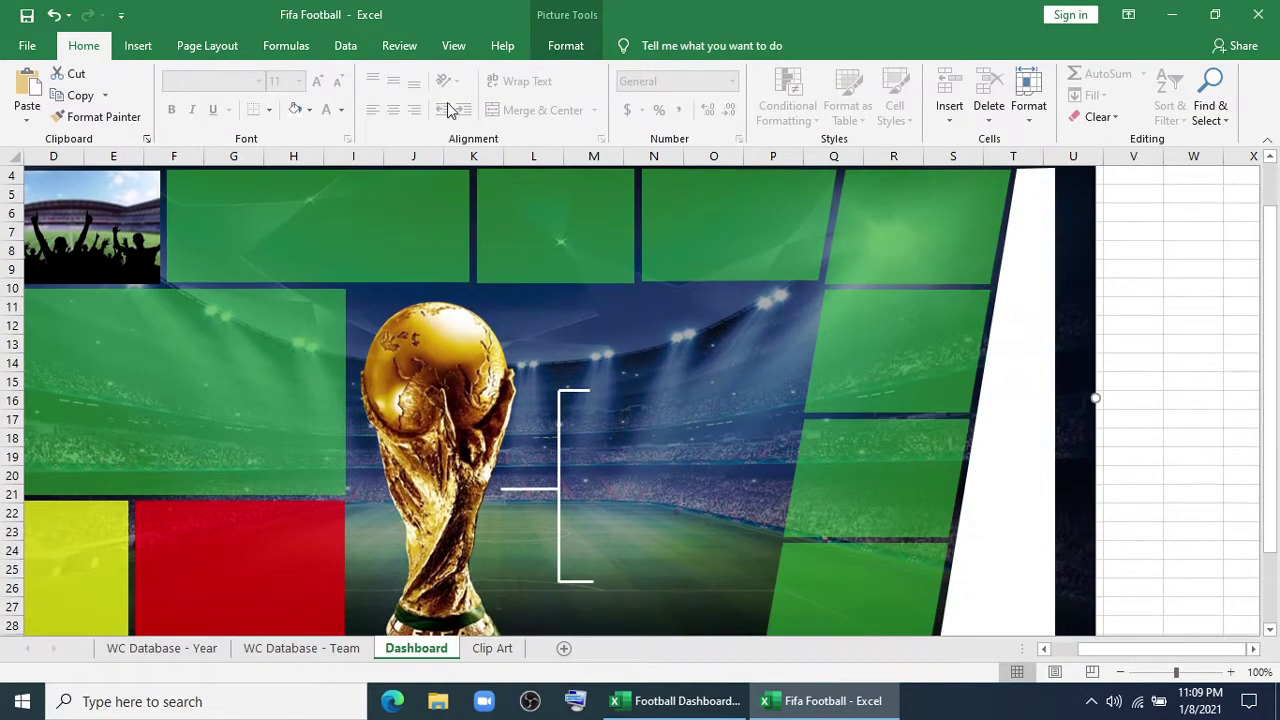
click(453, 45)
click(238, 108)
Copy the Brasil 2014, Russia 2018, South Africa 2010, Germany 2006 and Korea Japan 2002 logos from the Clip Art sheet onto the Dashboard
click(488, 650)
click(458, 398)
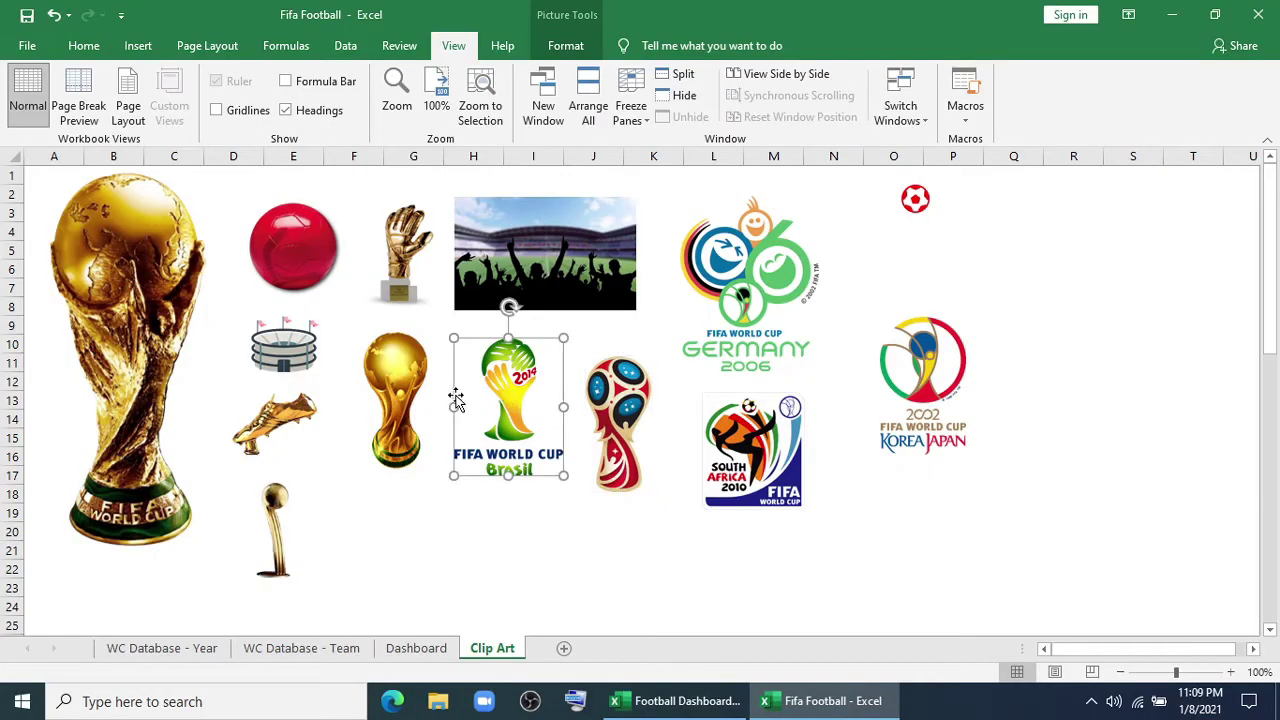
ctrl+click(618, 420)
ctrl+click(752, 450)
ctrl+click(748, 285)
ctrl+click(928, 397)
click(416, 649)
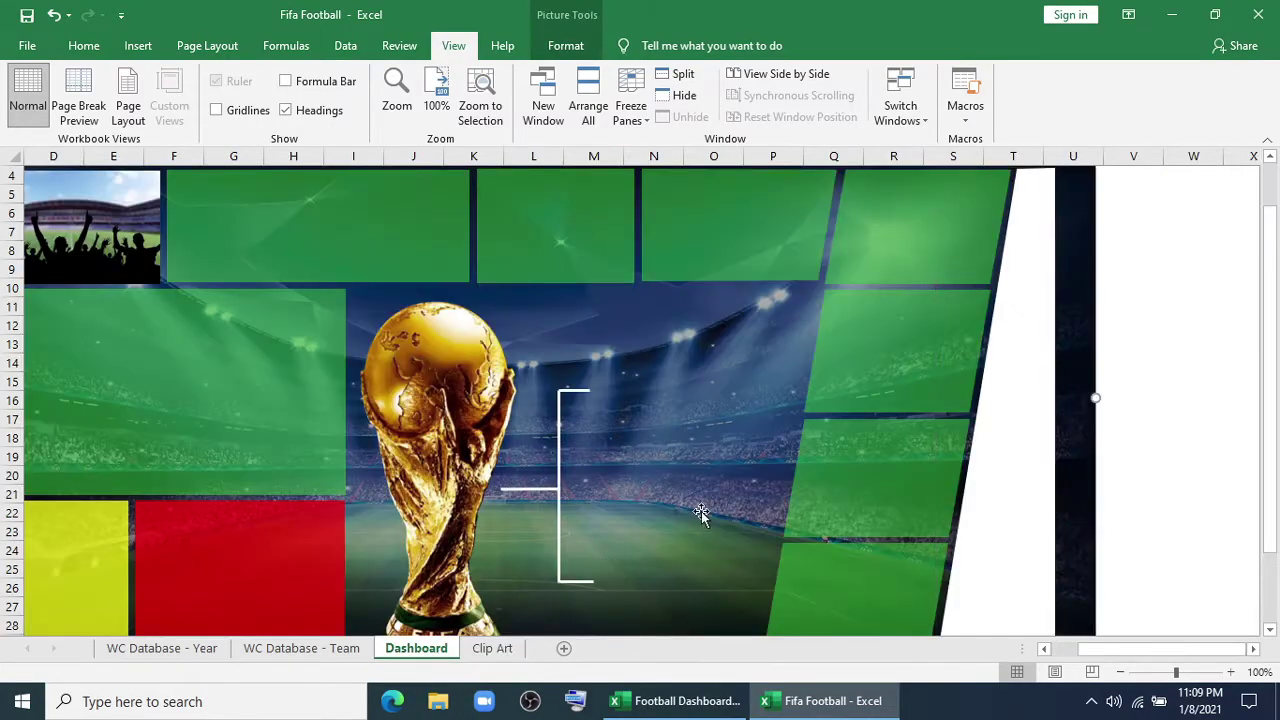
key(ctrl+v)
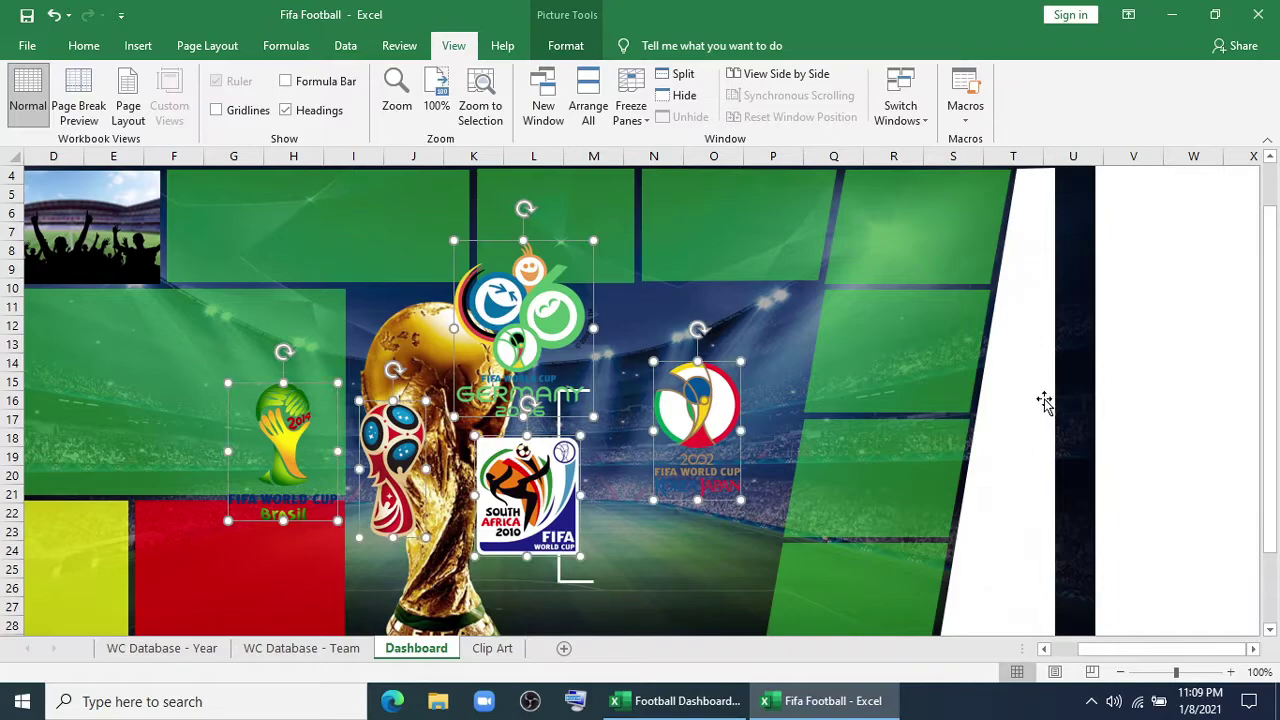
Shrink the Korea Japan 2002 and South Africa 2010 logos and place them in the lower part of the slanted white strip
click(712, 403)
drag(712, 403, 1026, 503)
scroll(1016, 498, down, 3)
drag(998, 390, 995, 418)
drag(962, 344, 980, 374)
drag(995, 431, 991, 358)
drag(551, 315, 1021, 430)
drag(951, 387, 976, 413)
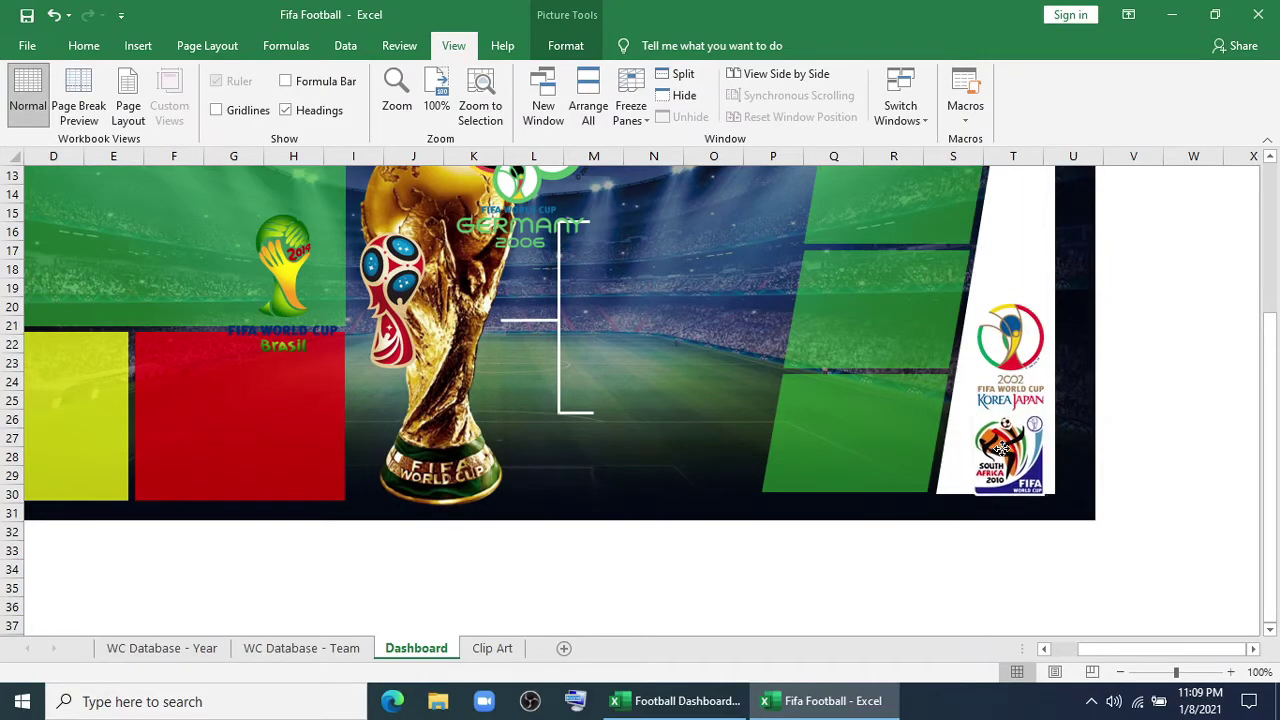
drag(1022, 375, 1022, 349)
drag(1010, 462, 1008, 450)
Shrink the Germany 2006 and Brasil 2014 logos and stack them above the other logos on the white strip
scroll(1008, 448, up, 2)
drag(520, 228, 1026, 334)
scroll(303, 490, up, 2)
drag(303, 490, 1025, 362)
Move the four logos on the white strip to space them along its slant, with South Africa 2010 at the bottom
scroll(1025, 512, down, 3)
click(994, 494)
drag(994, 494, 997, 500)
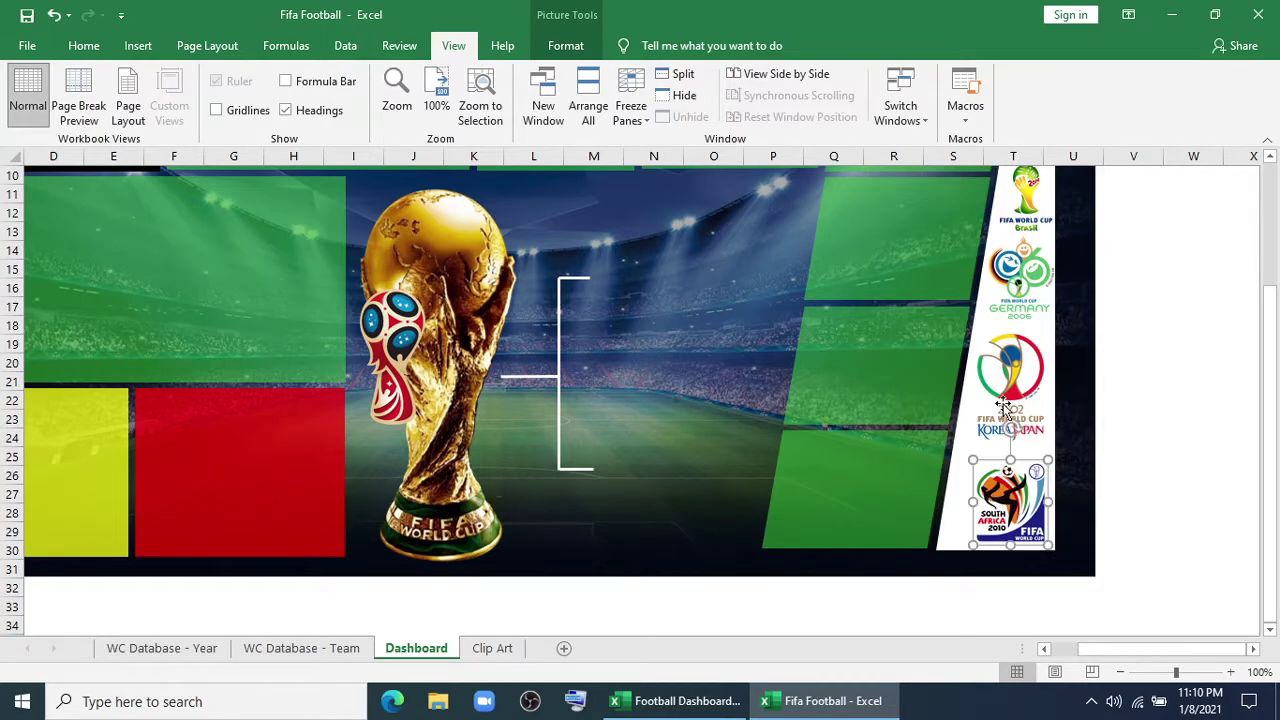
drag(999, 367, 990, 363)
drag(1017, 406, 1000, 408)
drag(1019, 285, 1015, 311)
drag(1030, 204, 1027, 222)
Shrink the Russia 2018 logo and place it at the top of the white strip, above the Brasil 2014 logo
drag(1086, 649, 1055, 649)
scroll(868, 579, up, 1)
drag(572, 402, 1068, 398)
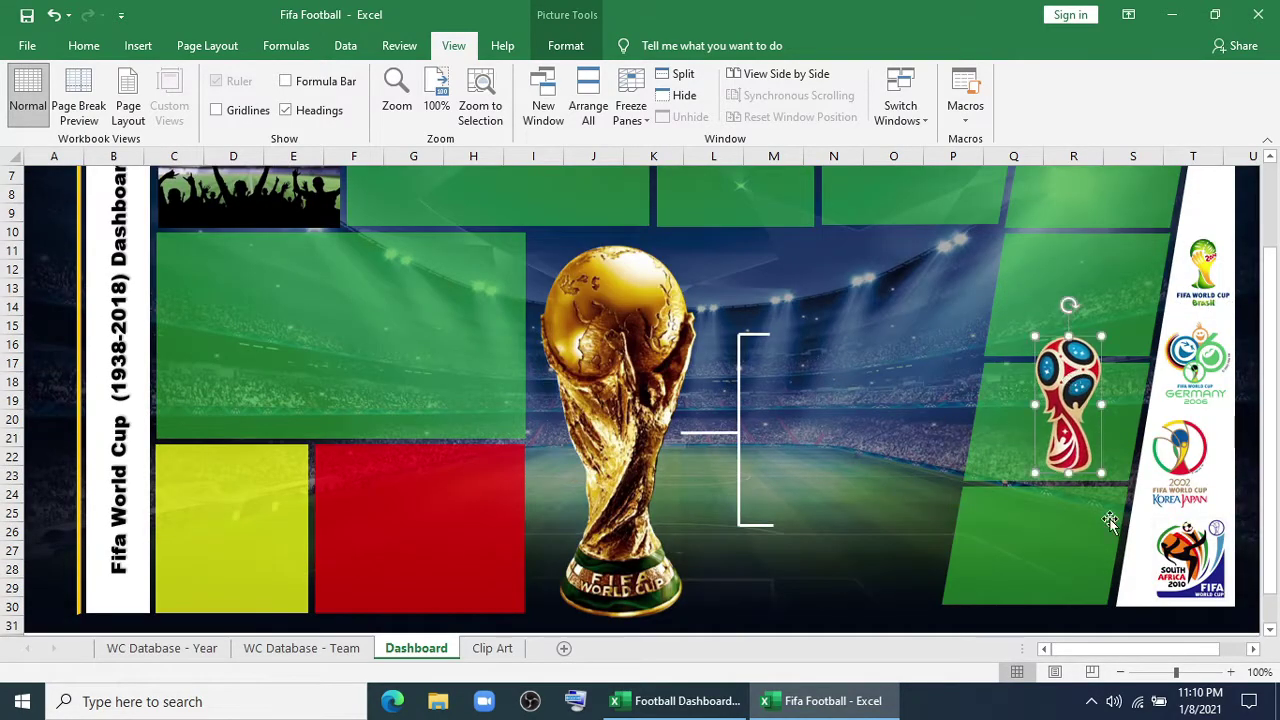
drag(1159, 650, 1186, 651)
drag(897, 389, 962, 304)
drag(988, 388, 958, 325)
scroll(958, 438, up, 2)
drag(932, 398, 1024, 298)
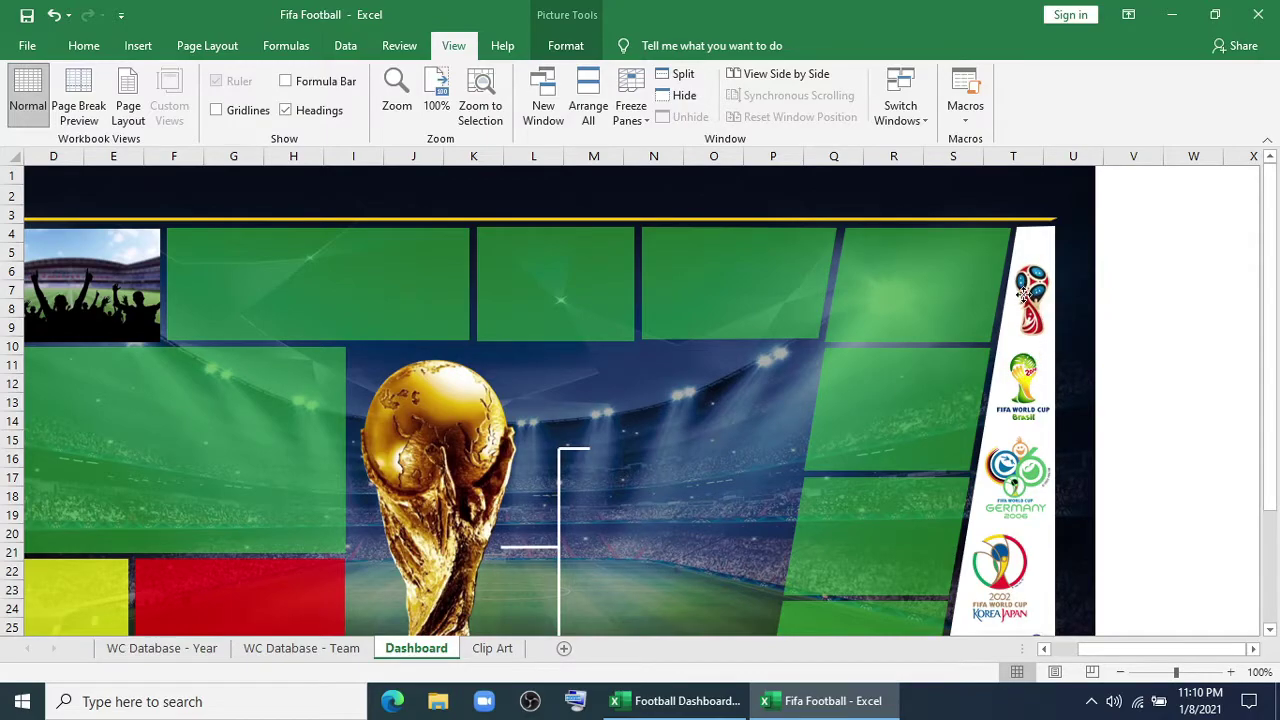
click(1011, 563)
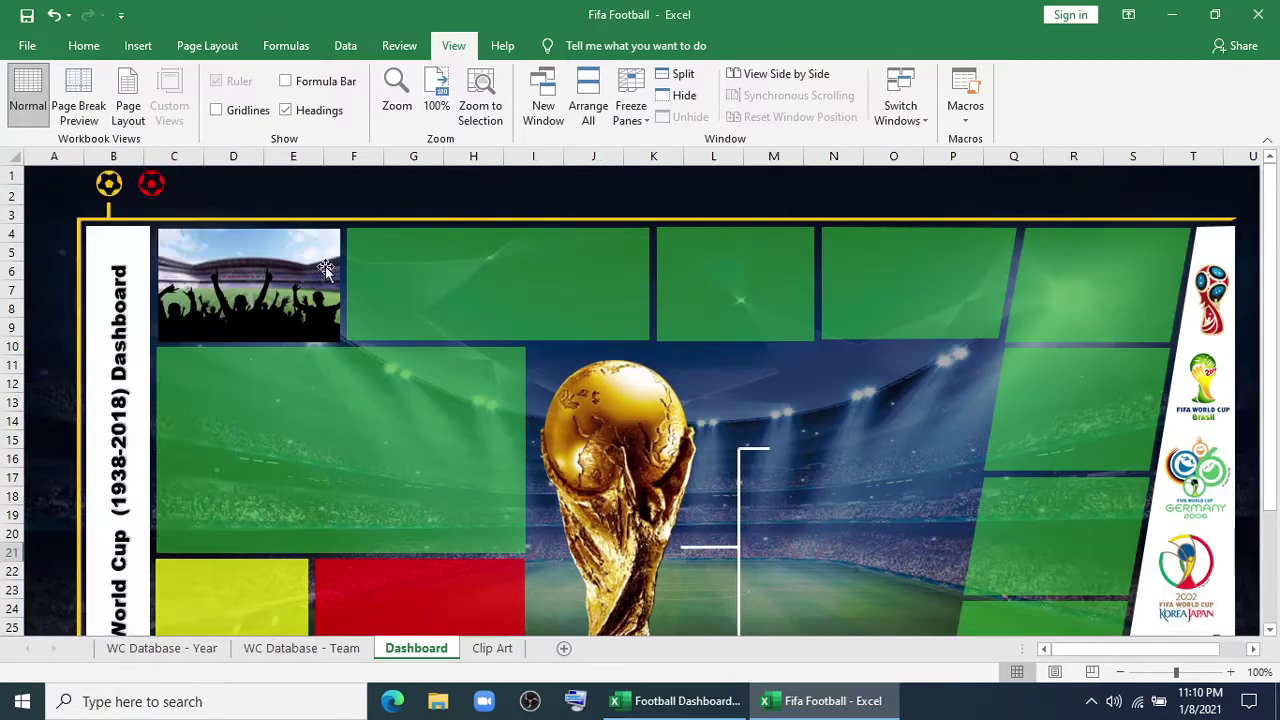
Draw a thin rectangle about 2.3" wide and 0.2" high along the upper edge of the wide green panel
click(138, 48)
click(224, 115)
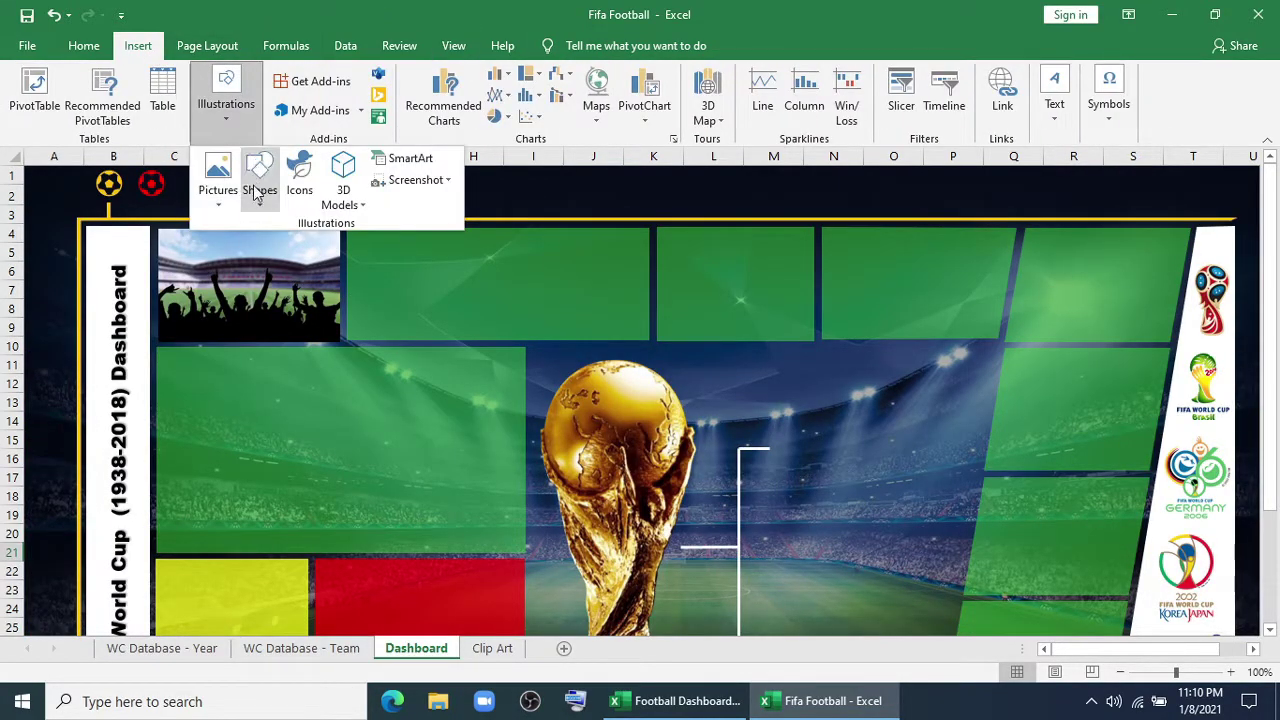
click(259, 185)
click(345, 249)
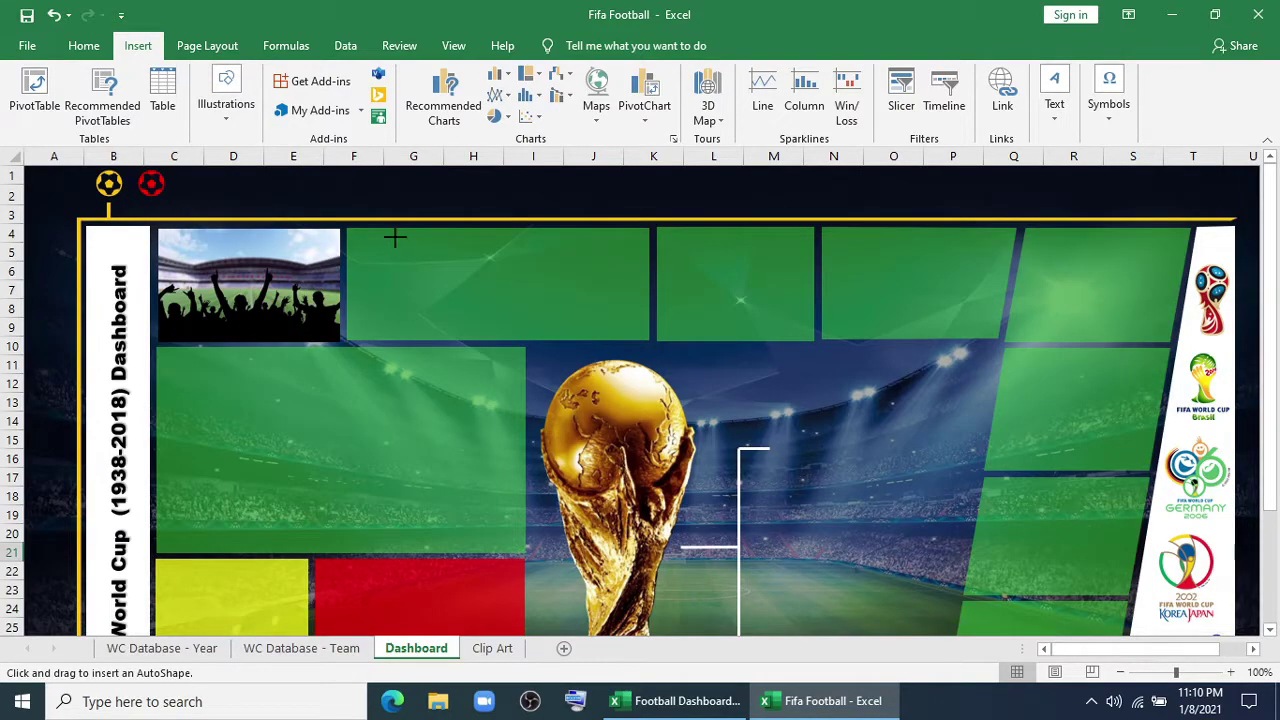
drag(395, 236, 603, 252)
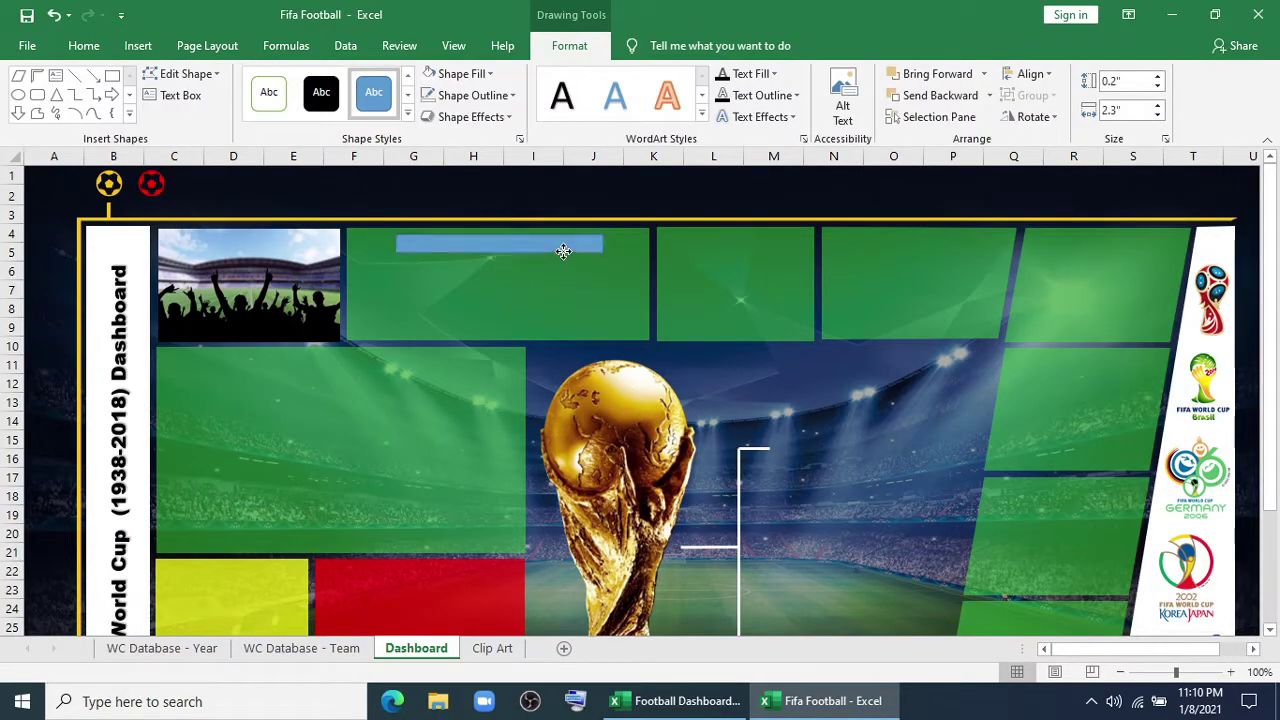
click(563, 251)
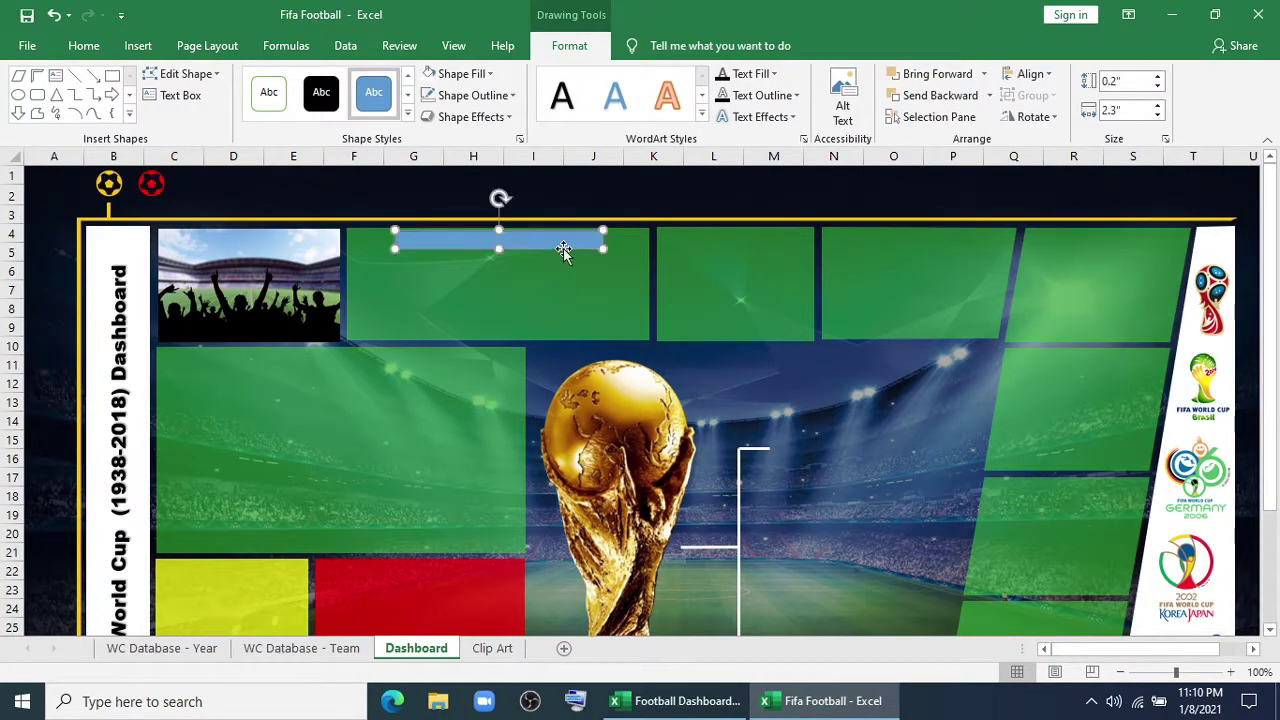
Remove the fill and outline from the thin rectangle on the wide green panel
click(462, 74)
click(460, 294)
click(473, 95)
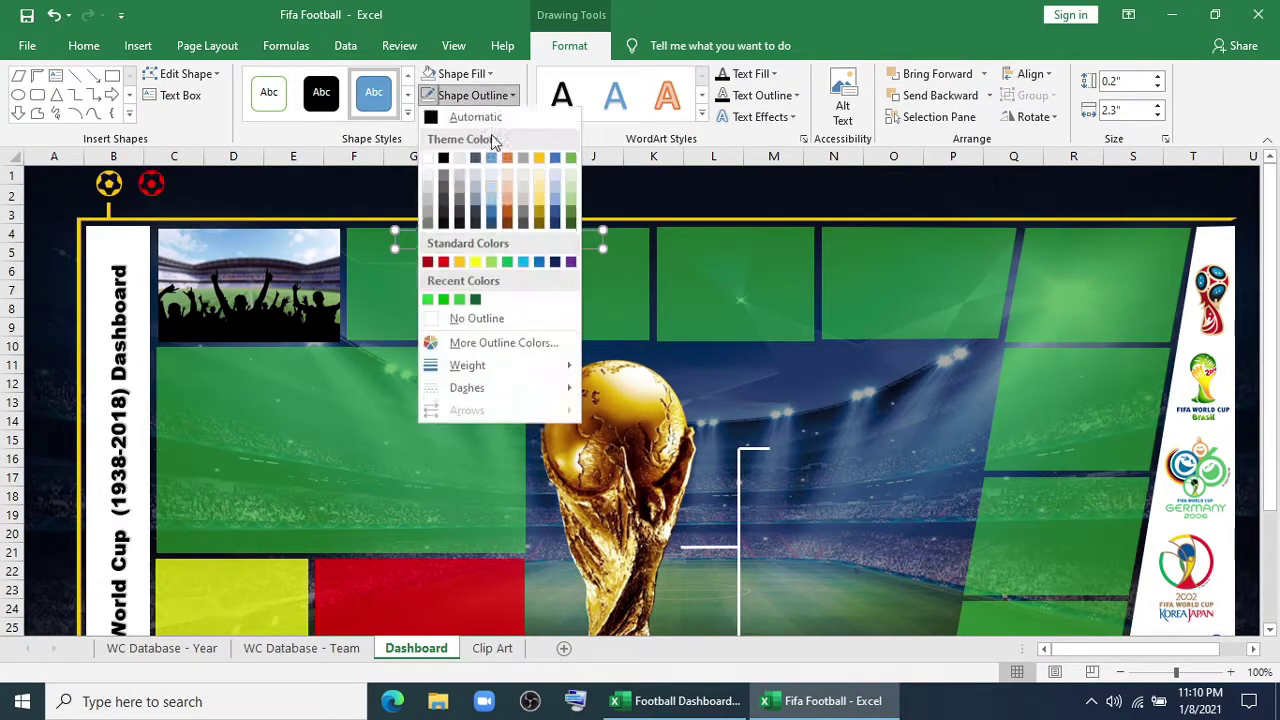
click(482, 321)
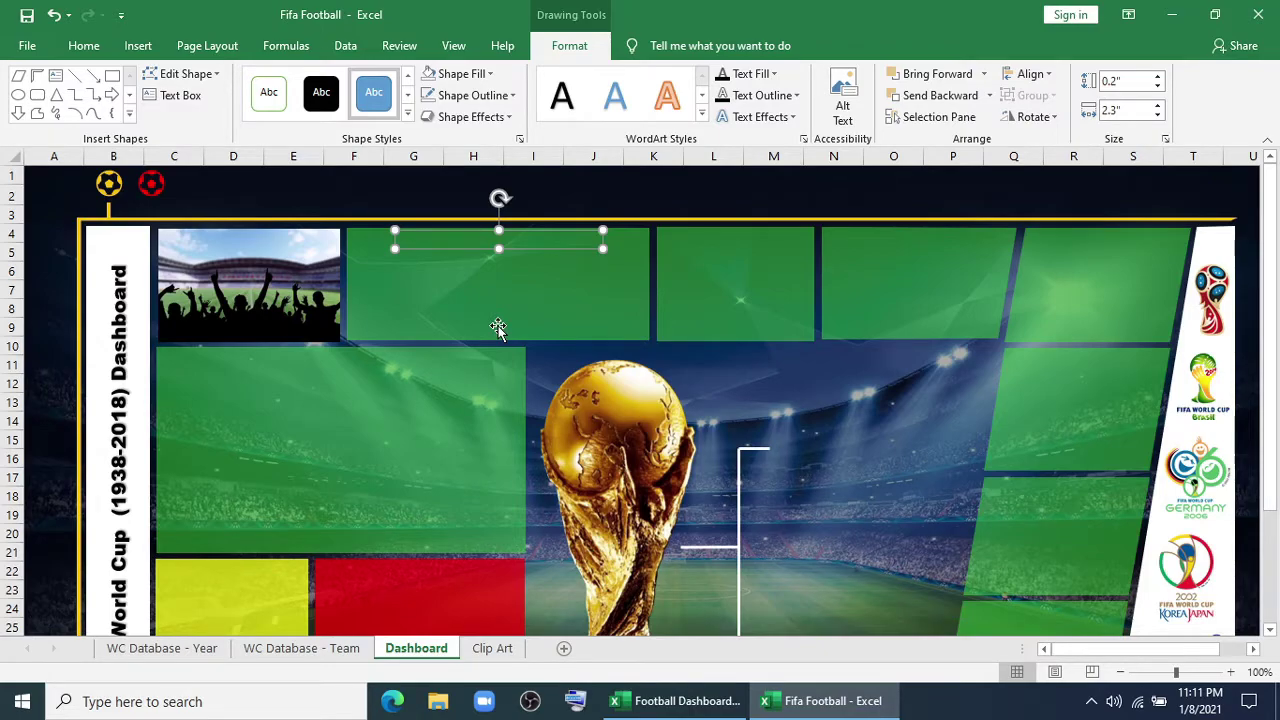
Enter Total Audience in the thin rectangle, centered both horizontally and vertically and in bold
text(Total Audience)
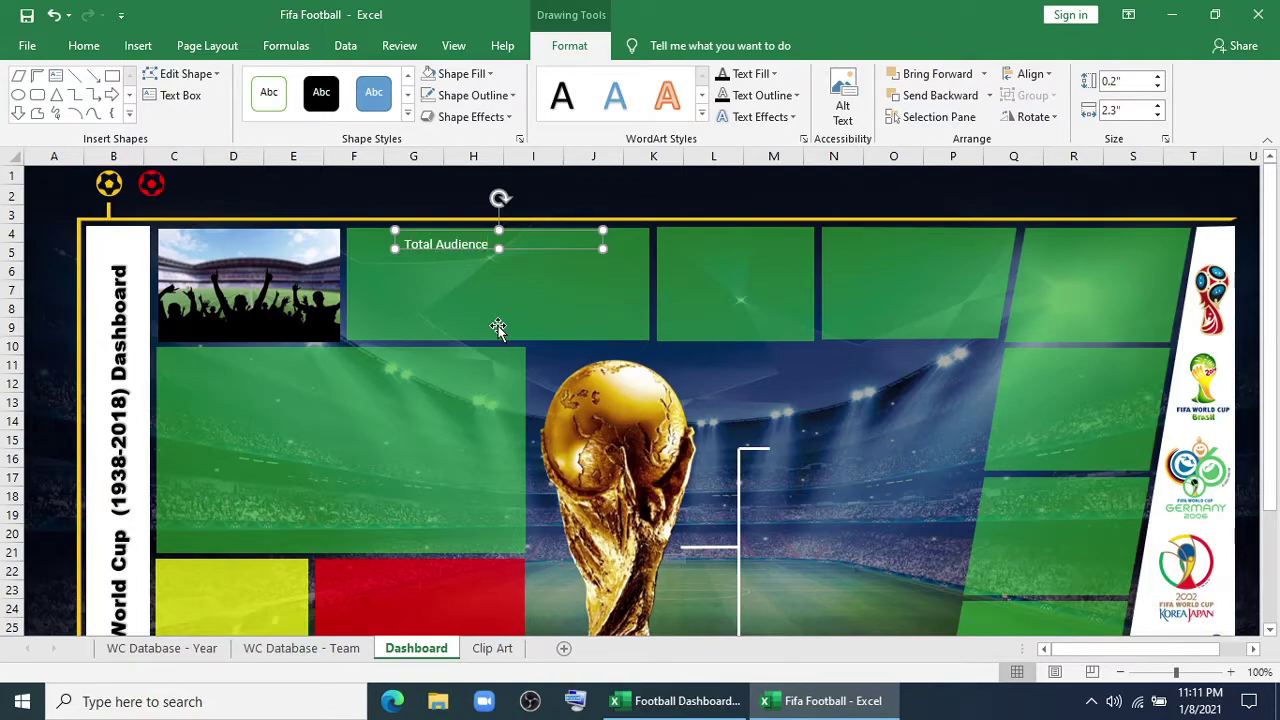
click(84, 45)
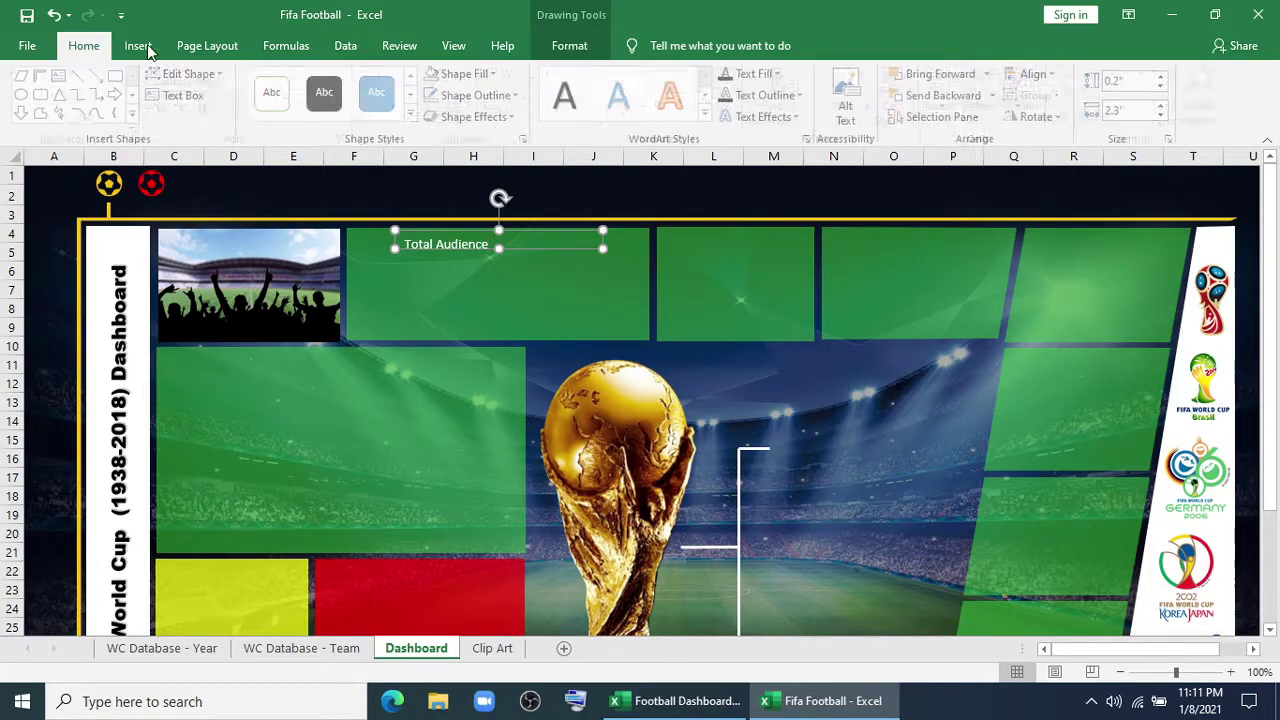
click(393, 110)
click(393, 82)
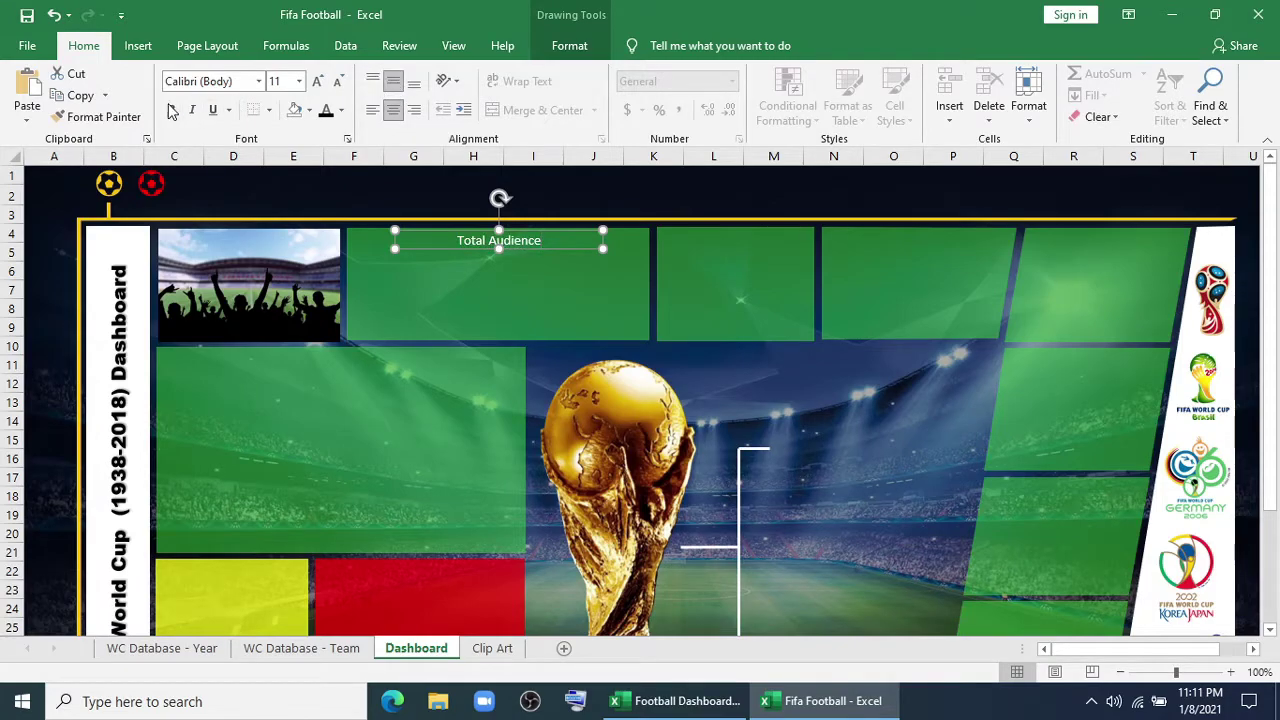
click(518, 250)
Apply a preset text effect to the Total Audience label
click(569, 47)
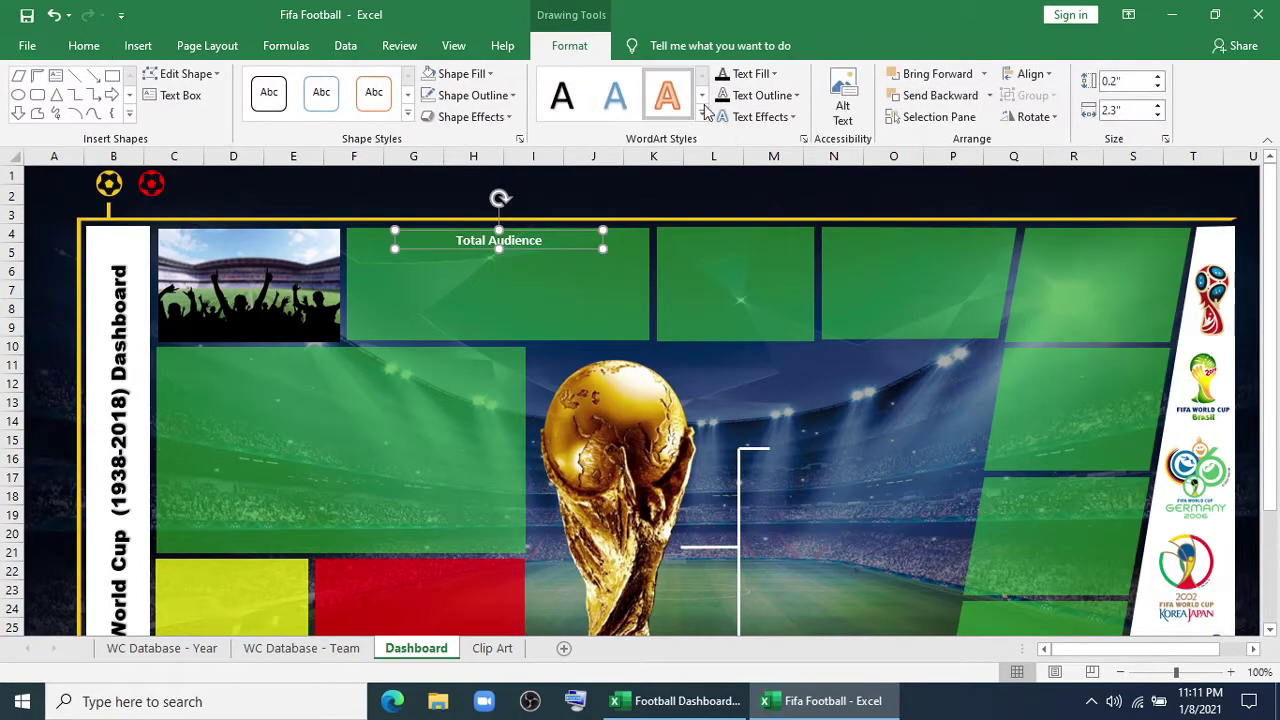
click(771, 117)
mouse_move(766, 146)
click(886, 251)
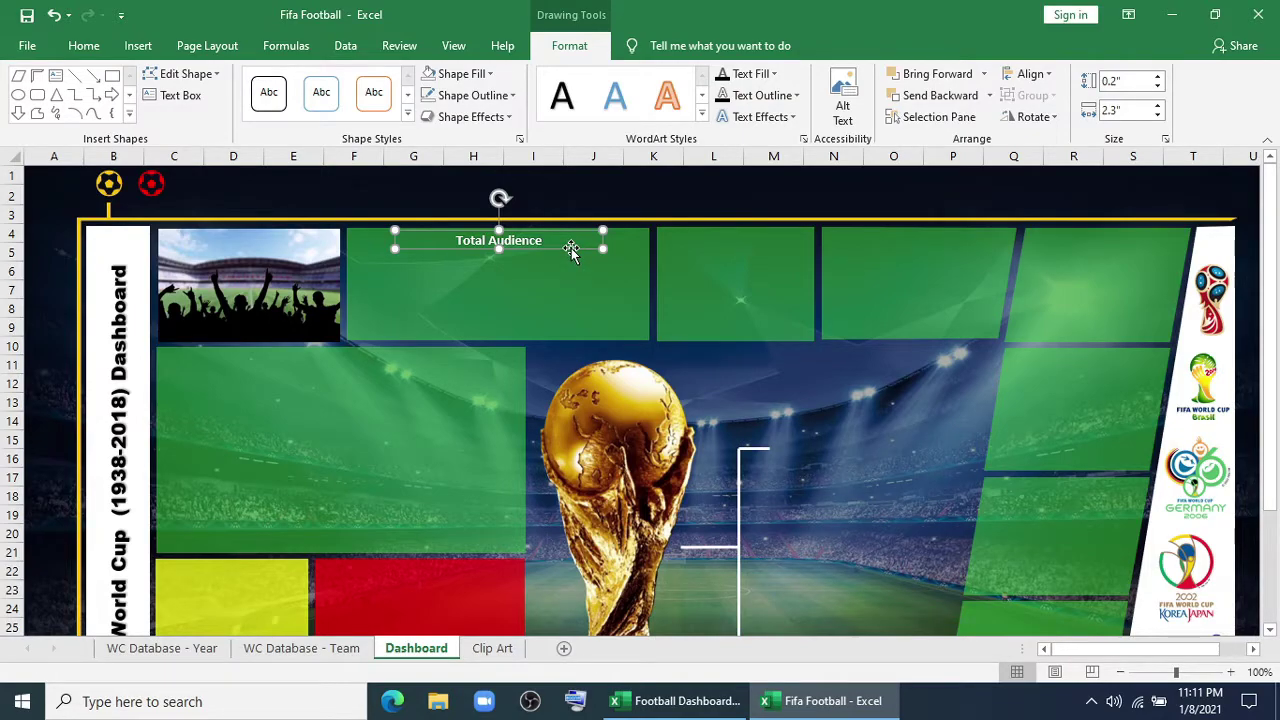
Copy the Total Audience label onto the remaining green, yellow and red panels, beside the white bracket's ends and onto the crowd picture
drag(571, 248, 988, 246)
drag(988, 246, 1154, 366)
drag(1154, 366, 1129, 496)
drag(1124, 492, 442, 580)
scroll(534, 451, down, 3)
drag(1086, 448, 922, 473)
scroll(922, 473, up, 3)
click(521, 241)
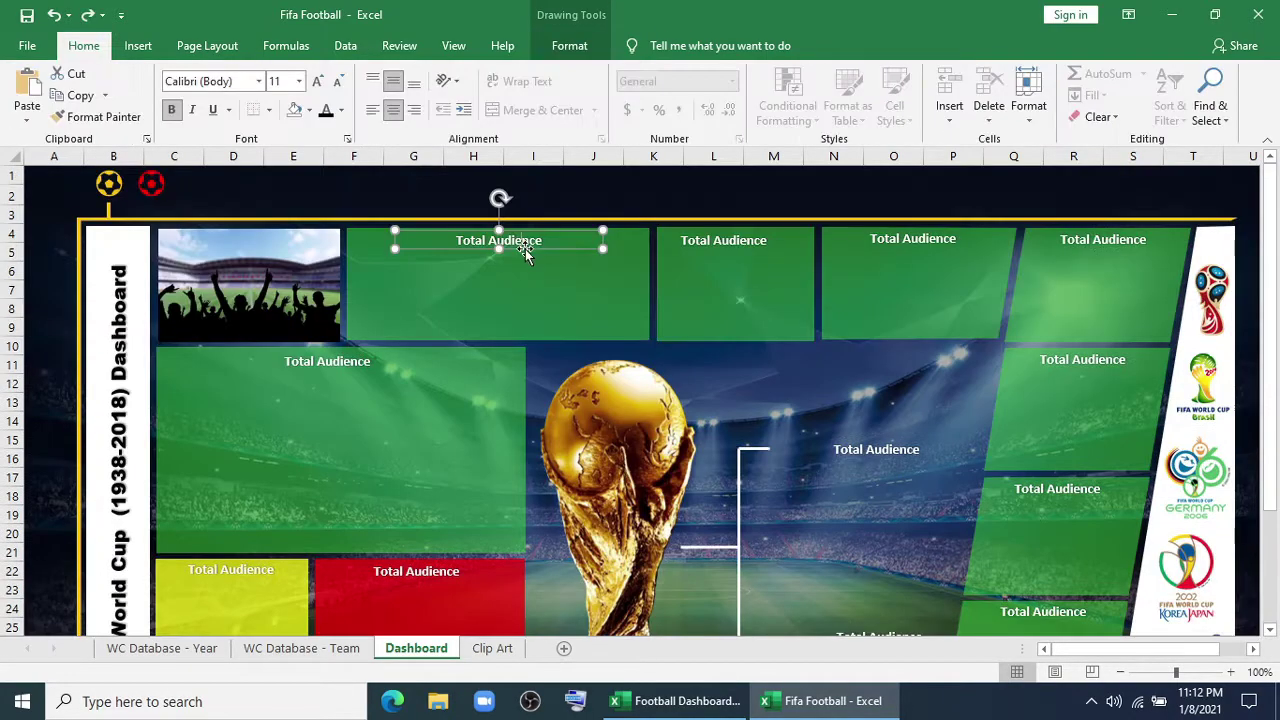
drag(525, 255, 256, 240)
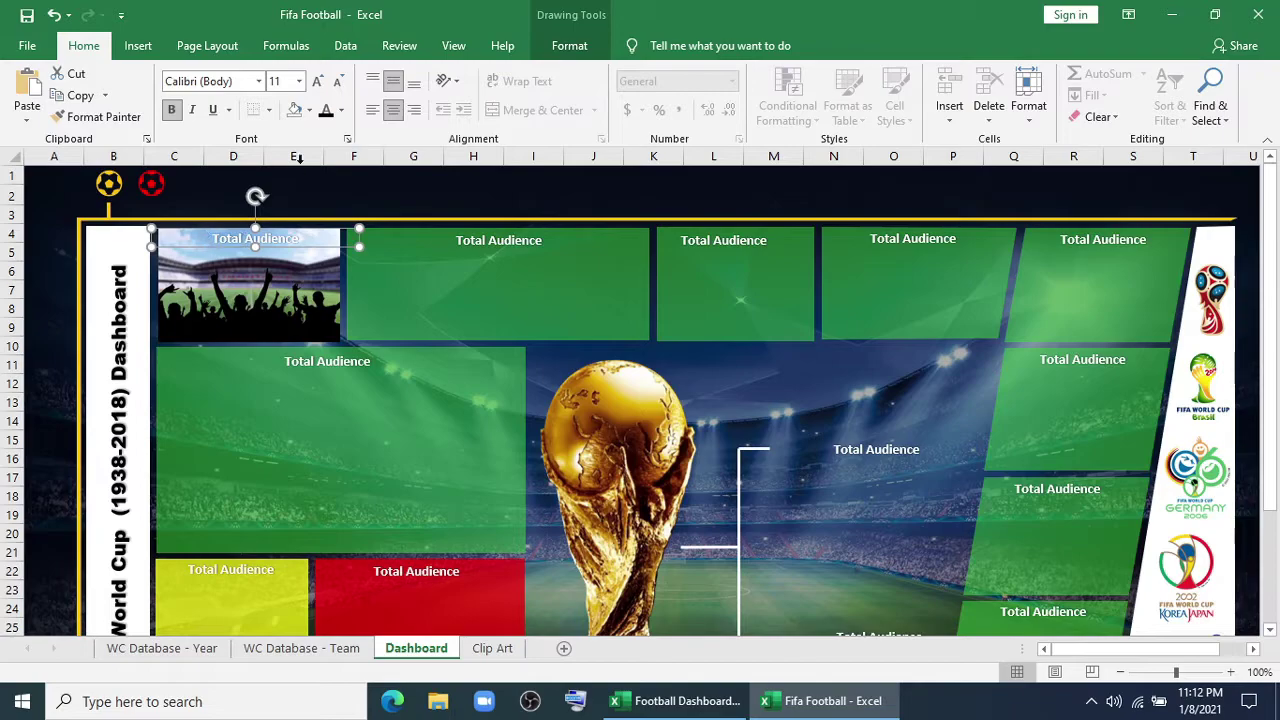
Color the crowd picture's Total Audience label black and change the wide green panel's label to Max Audience in Single Match
click(326, 110)
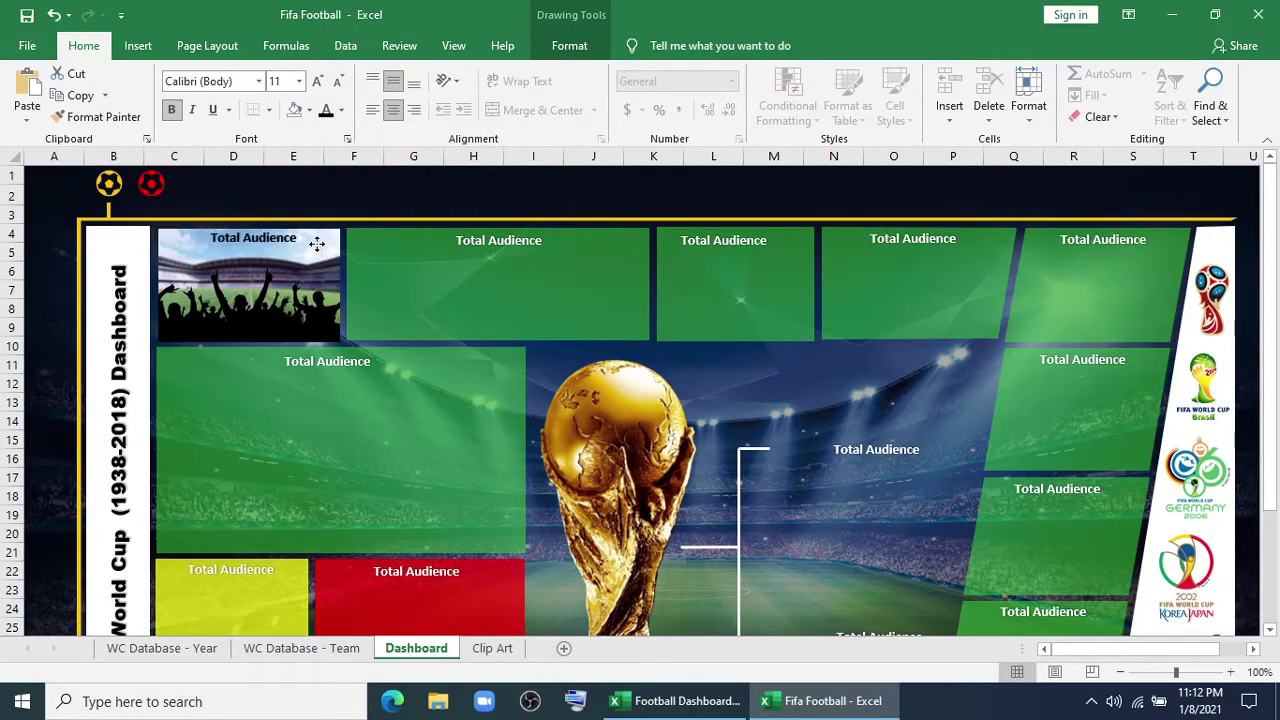
drag(457, 241, 549, 241)
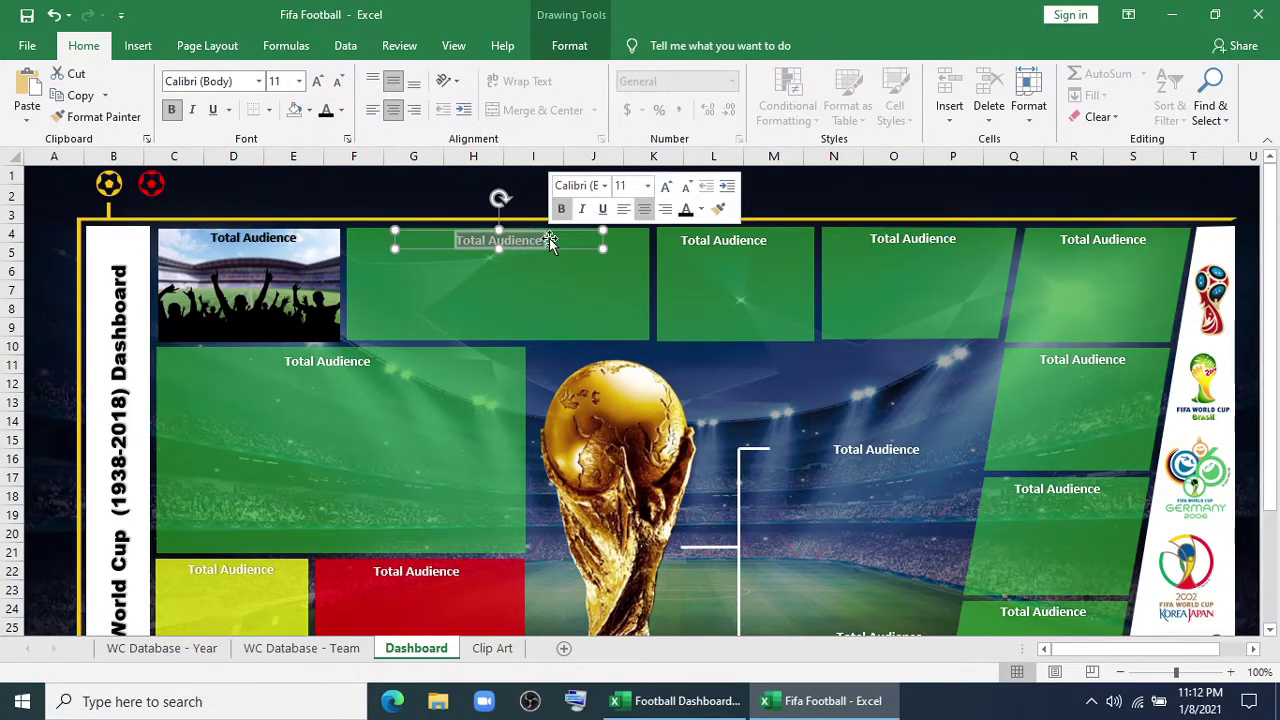
text(Max Audience in Single Match)
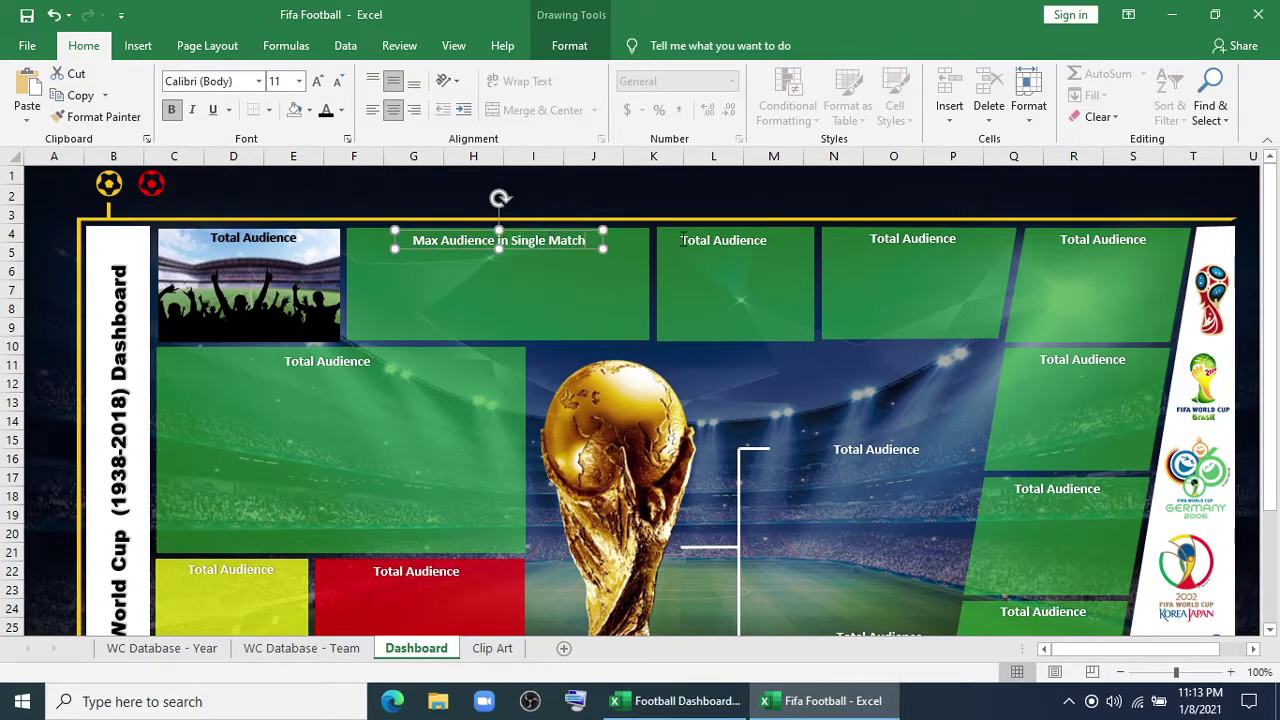
Change the next green panel's label to Total Goals in the WC and shift the label slightly to center it on the panel
drag(684, 240, 789, 242)
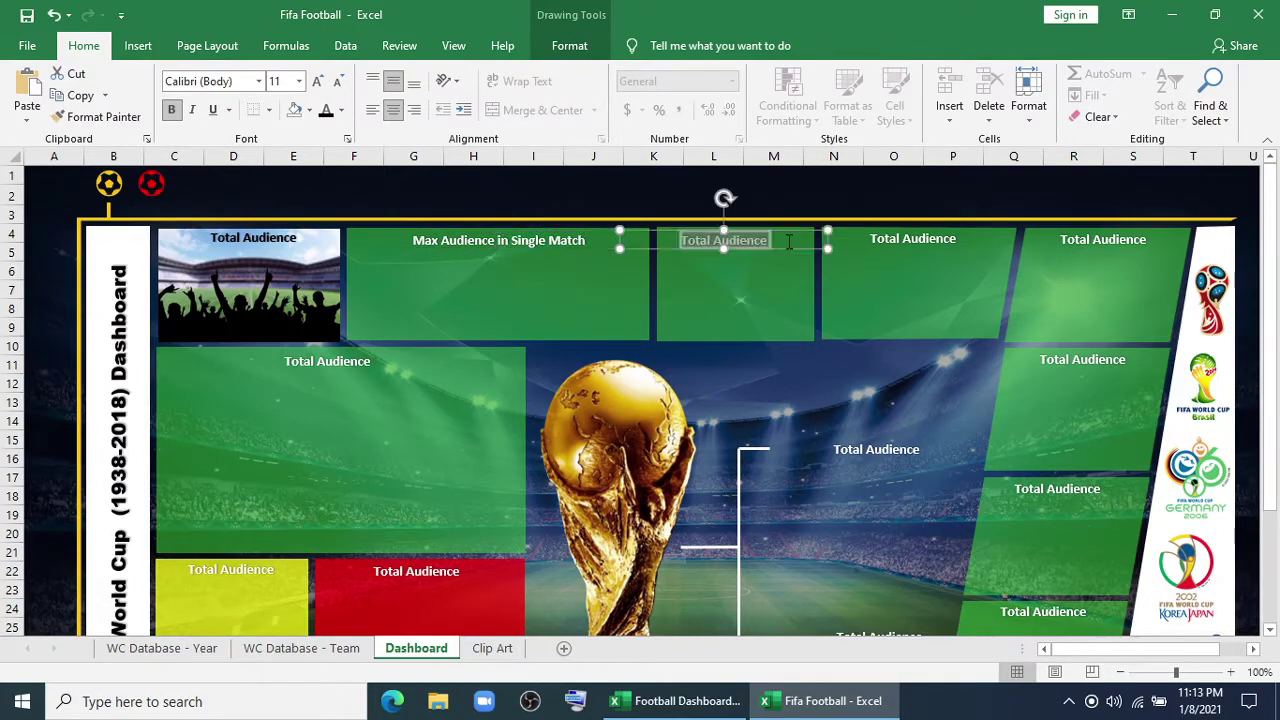
text(Total Goa)
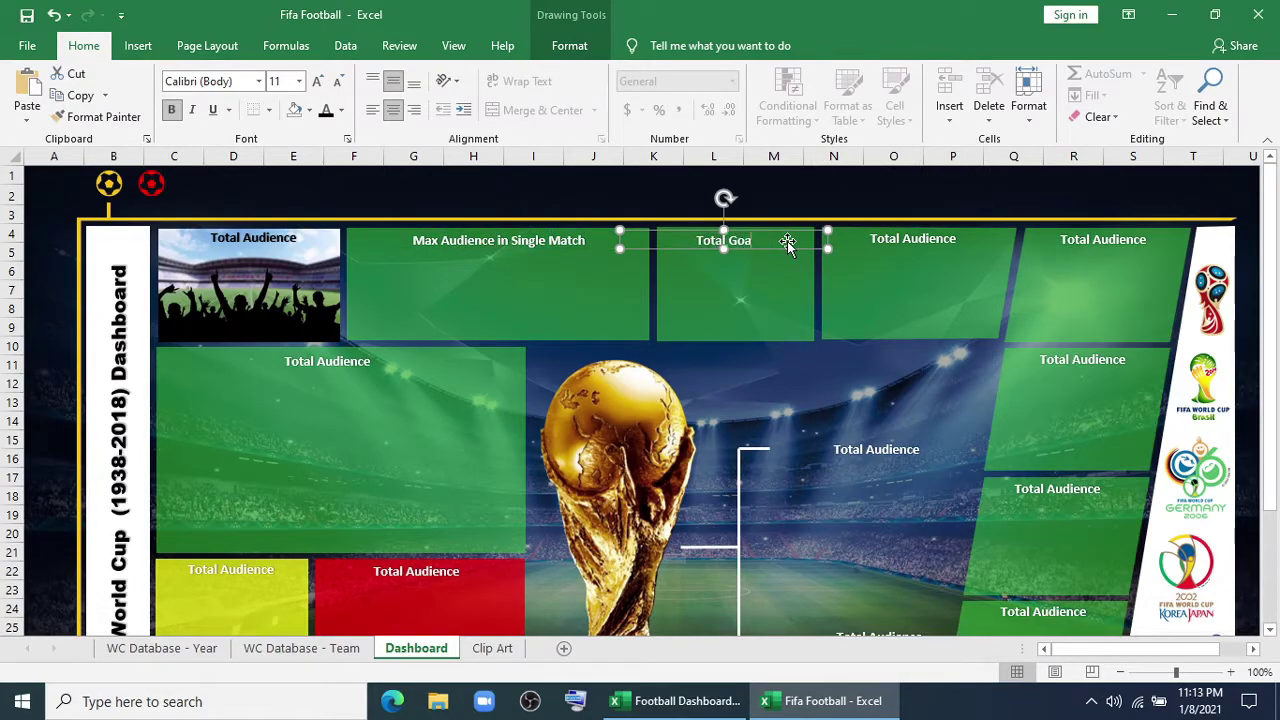
text(ls in the WC)
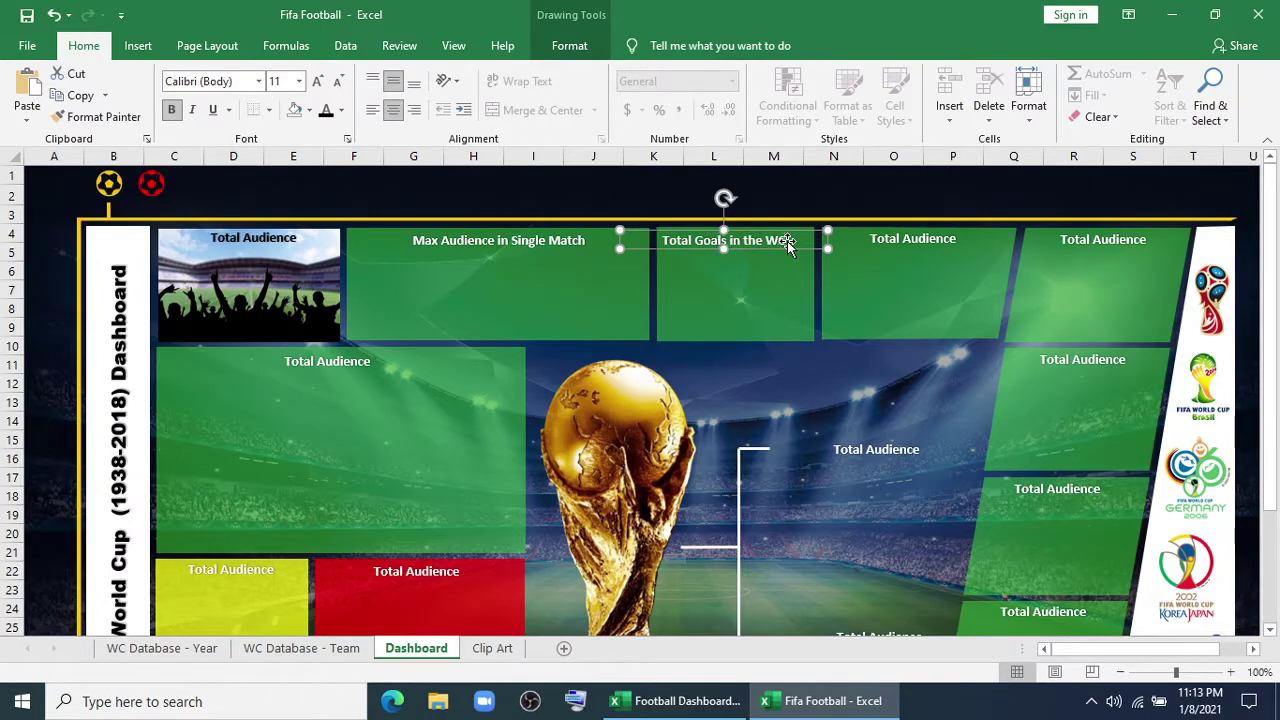
click(889, 243)
click(727, 243)
drag(750, 253, 763, 248)
click(860, 306)
Change the label on the green panel beside Total Goals in the WC to Match Played VS Goals
drag(871, 239, 957, 247)
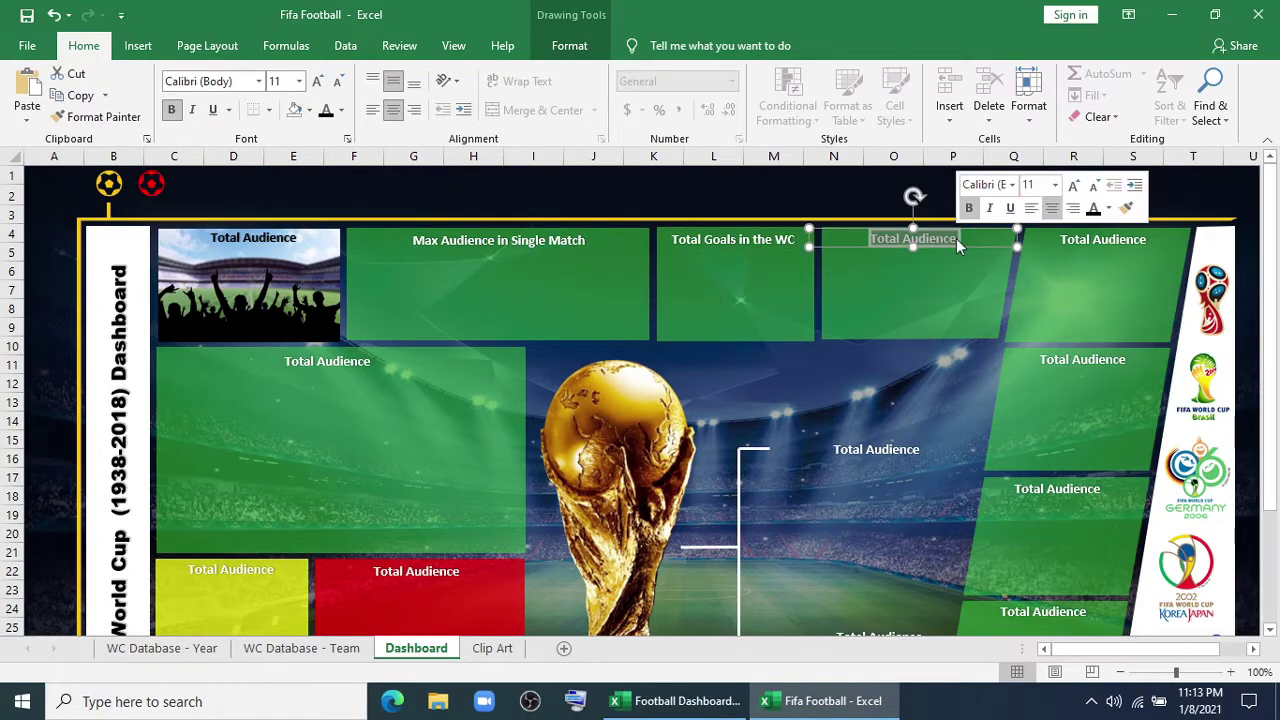
text(Match Play)
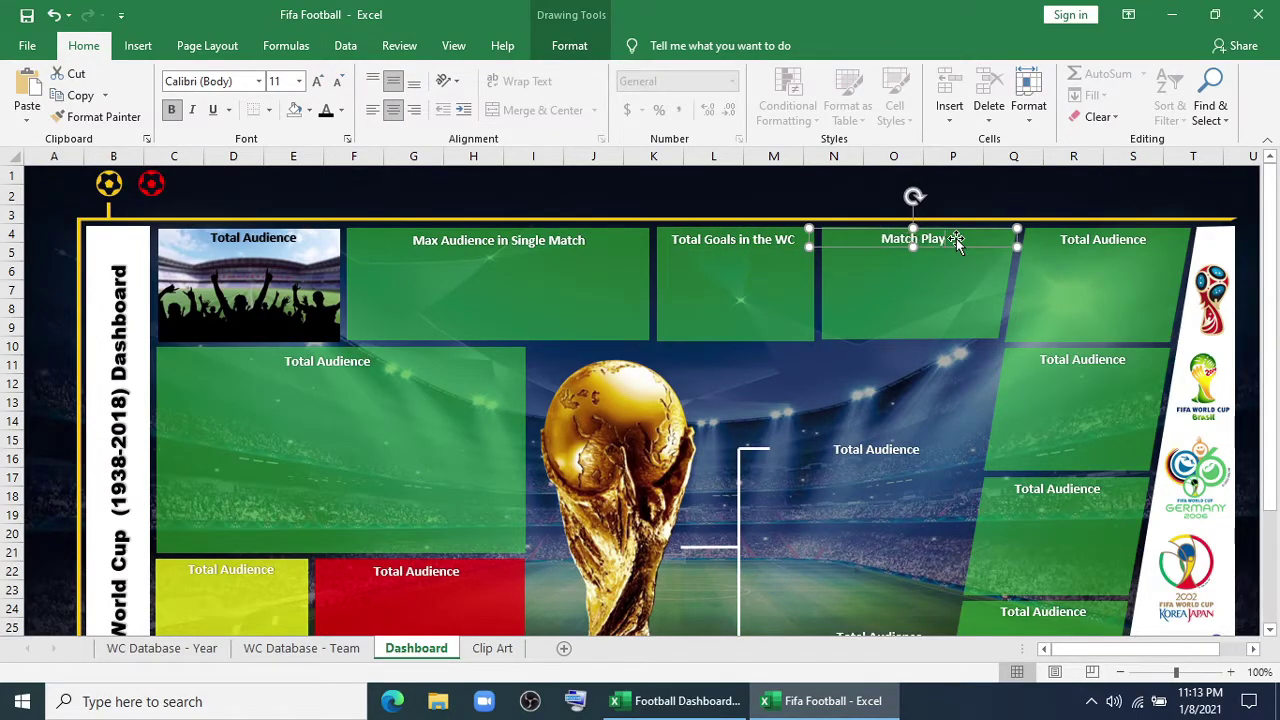
text(ed VS Goals)
Change the labels of the upper three slanted green panels to Golden Ball, Golden Boot and Golden Gloves
drag(1063, 240, 1147, 241)
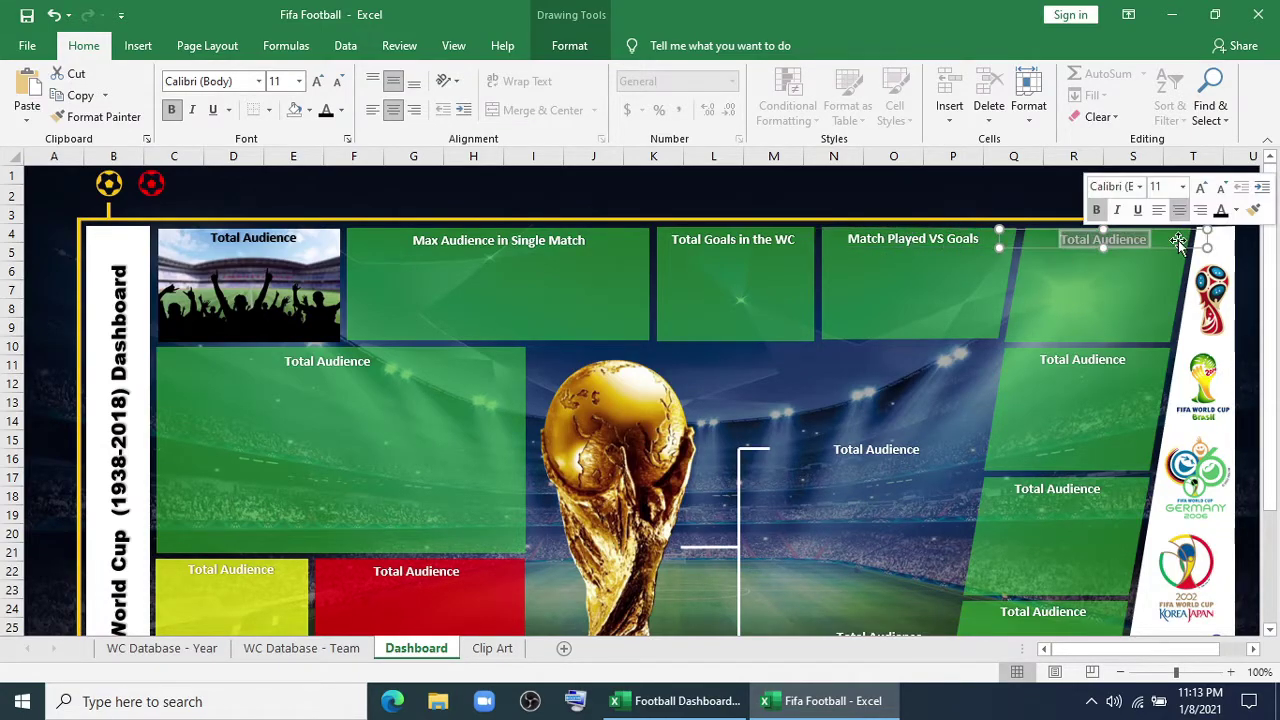
text(Golden Ball)
drag(1045, 359, 1141, 359)
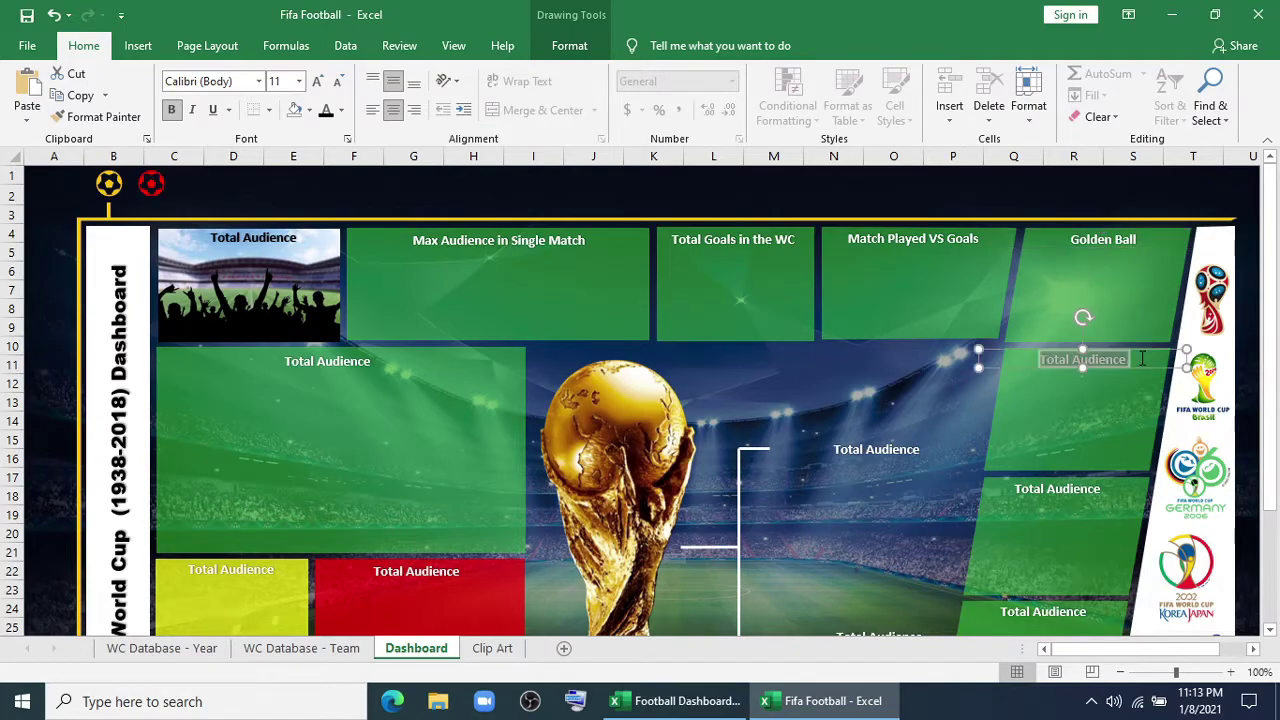
text(Golden Boot)
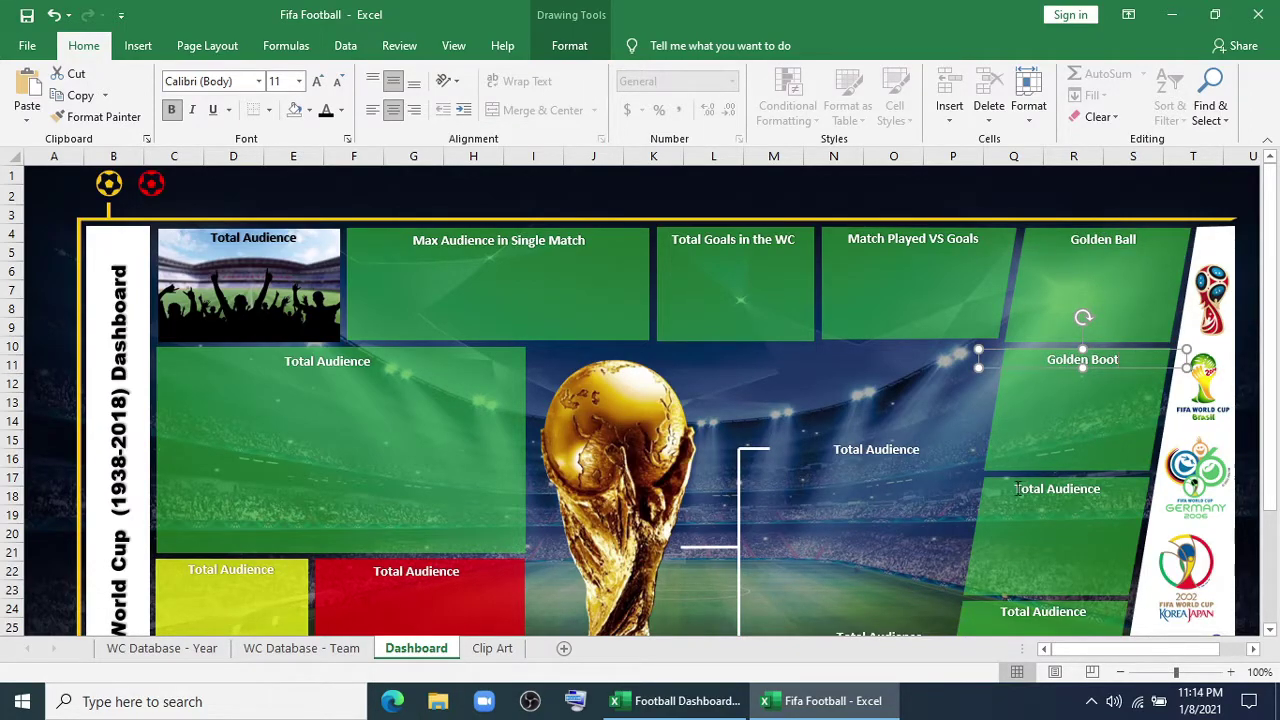
drag(1017, 489, 1102, 489)
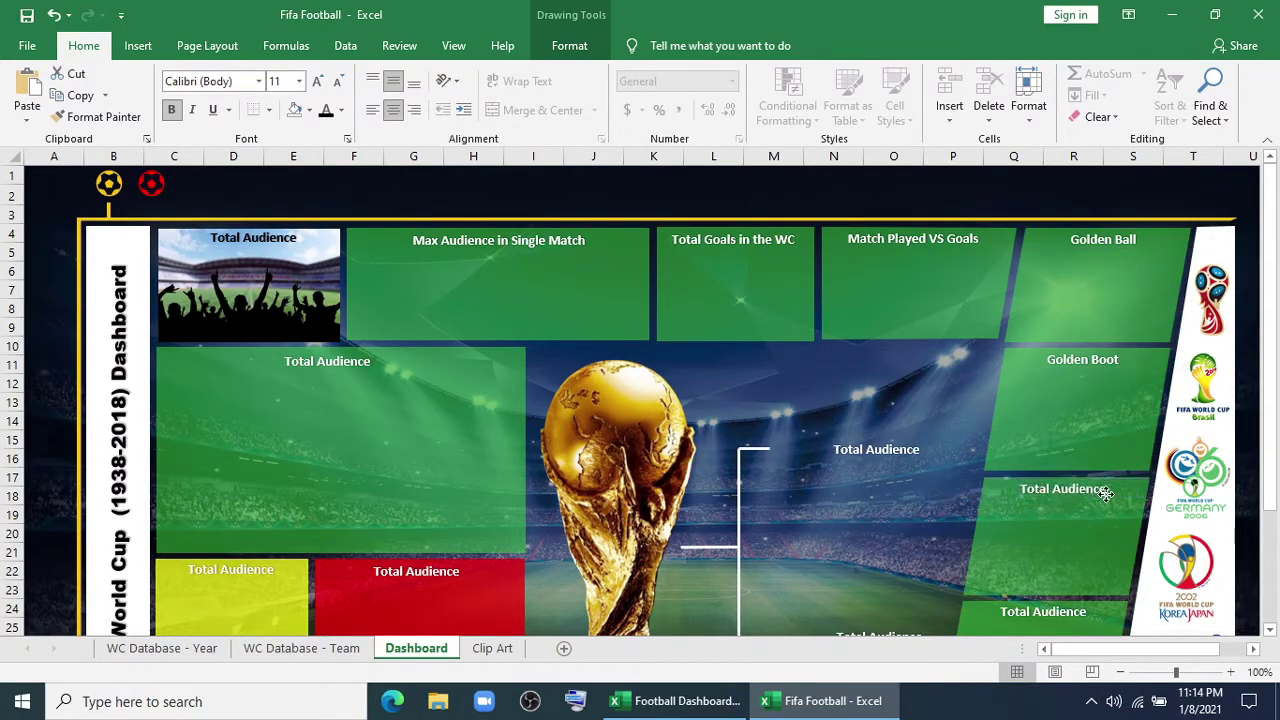
text(Golden Gloves)
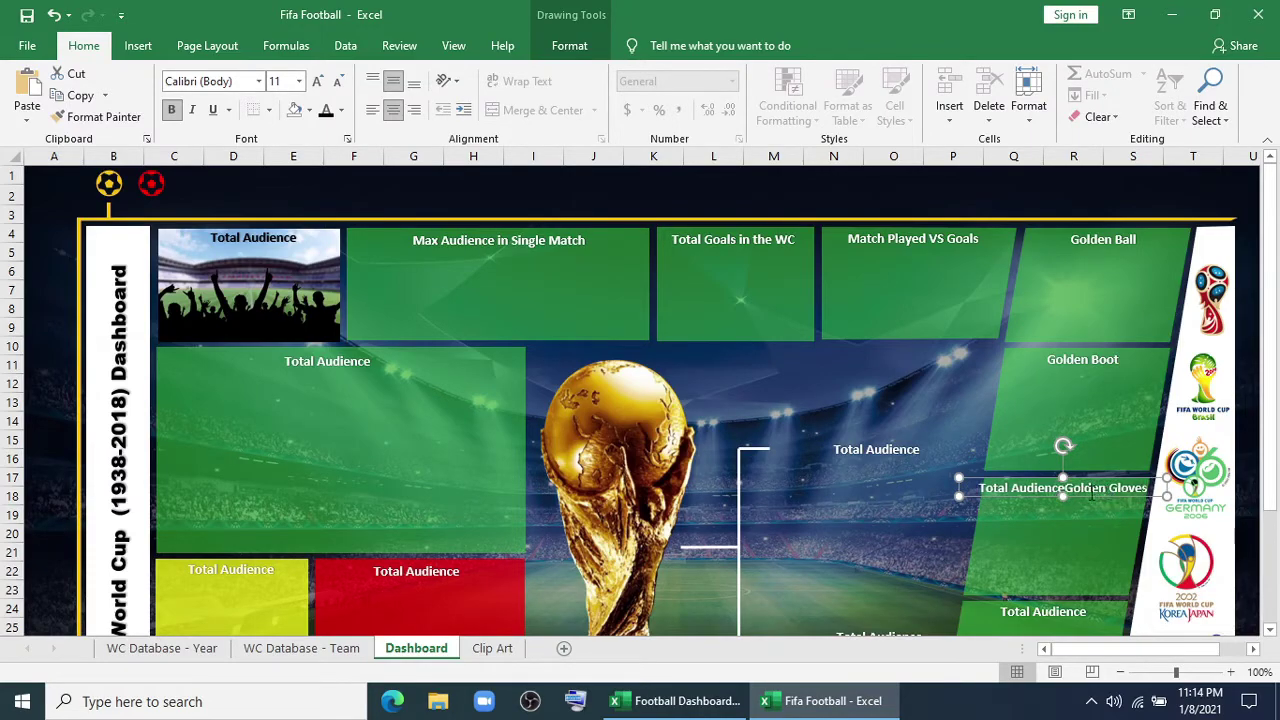
mouse_move(1064, 488)
mouse_down()
mouse_move(978, 488)
mouse_move(1083, 497)
mouse_up()
key(BackSpace)
Label the lowest slanted green panel Red VS Yellow Card and the yellow panel Yellow Card in black text
scroll(978, 535, down, 2)
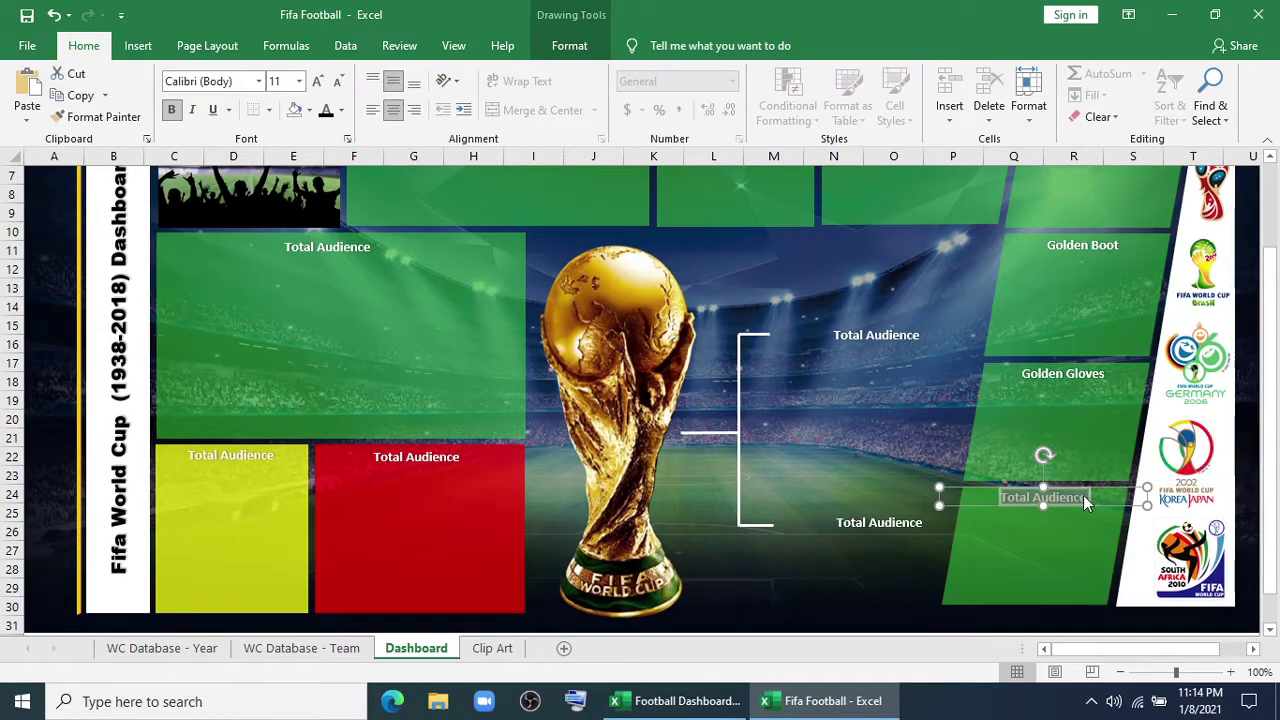
text(Red VS Yellow Card)
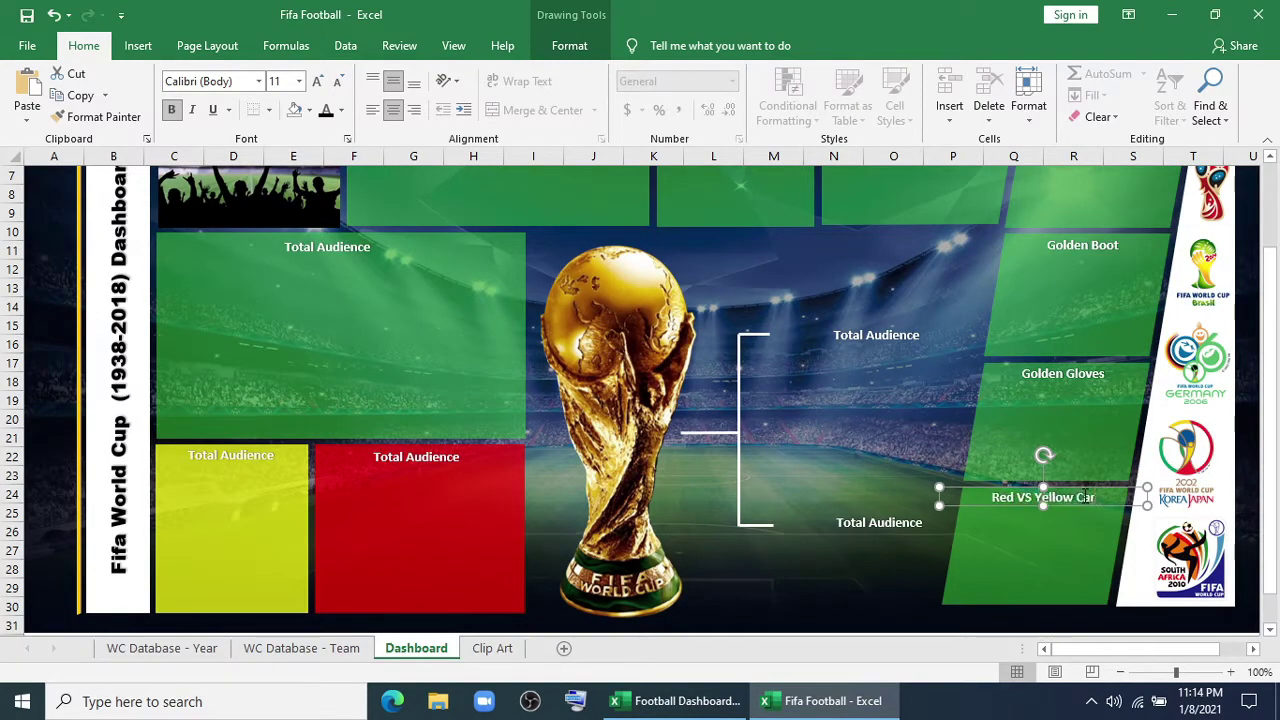
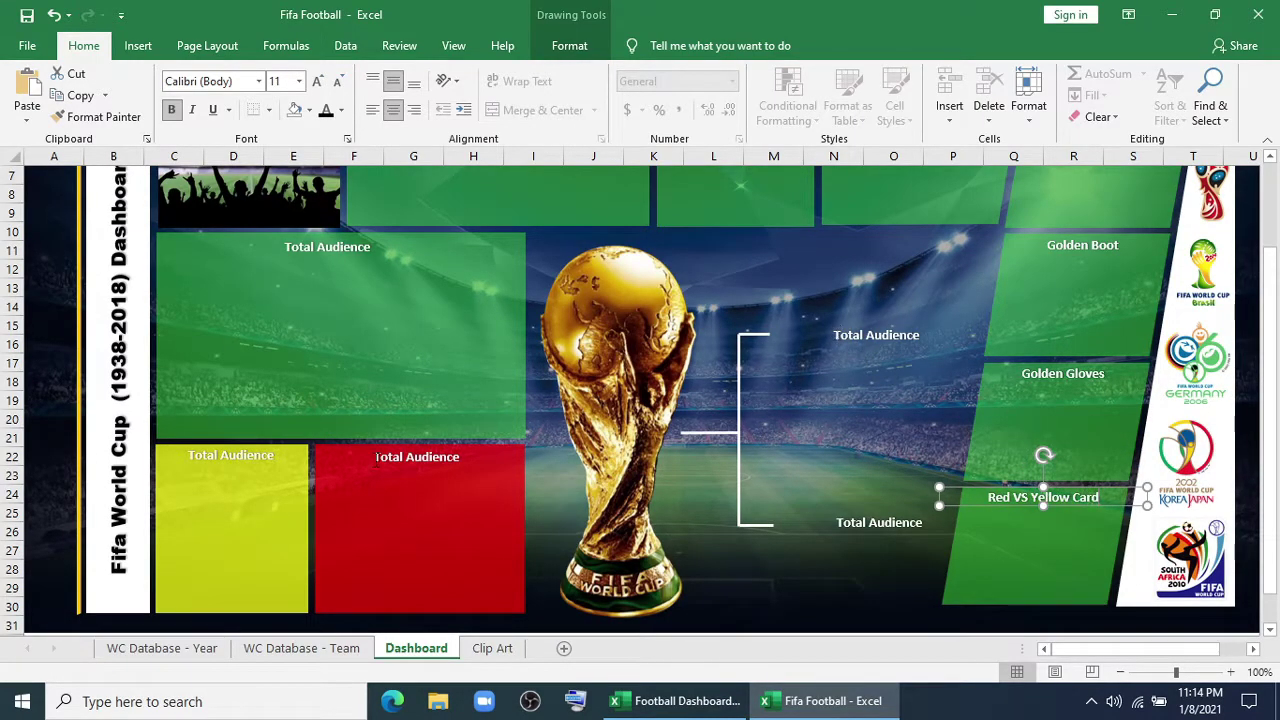
drag(188, 456, 275, 457)
text(Yellow Ca)
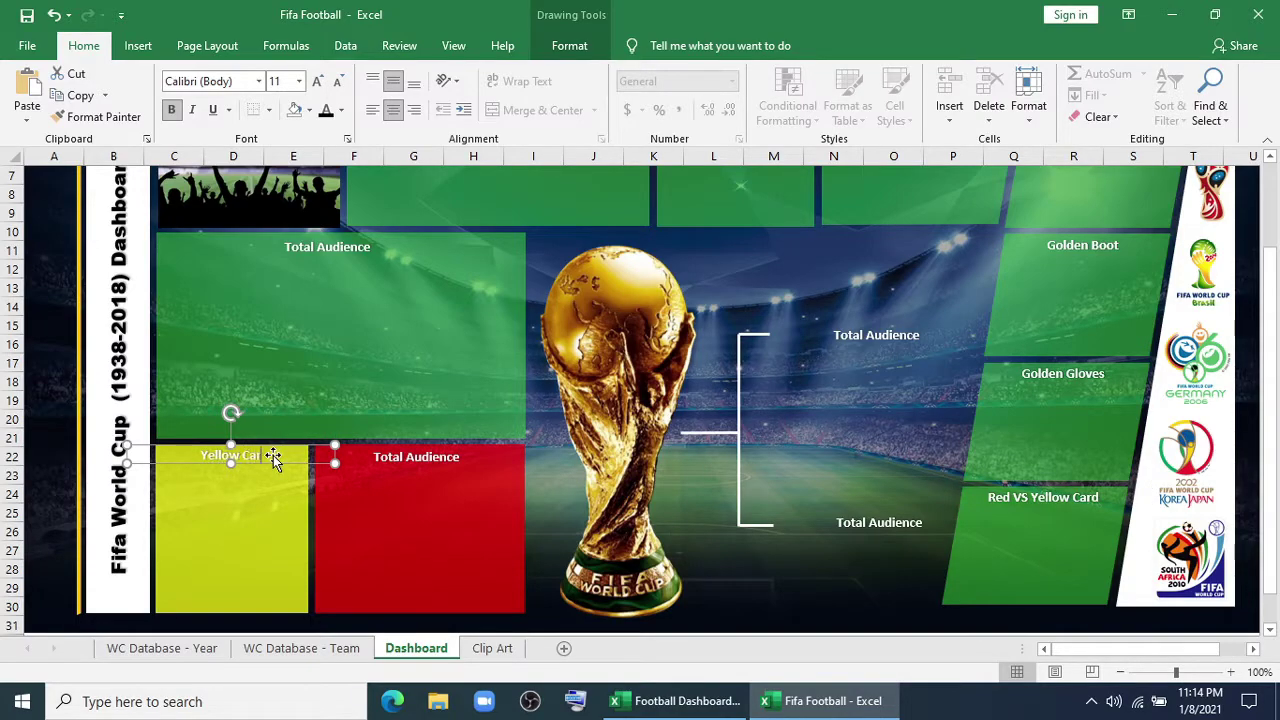
text(rd)
click(328, 110)
Change the large green panel's label to Winner and the red panel's label to Red Card
drag(284, 246, 372, 248)
text(Winner)
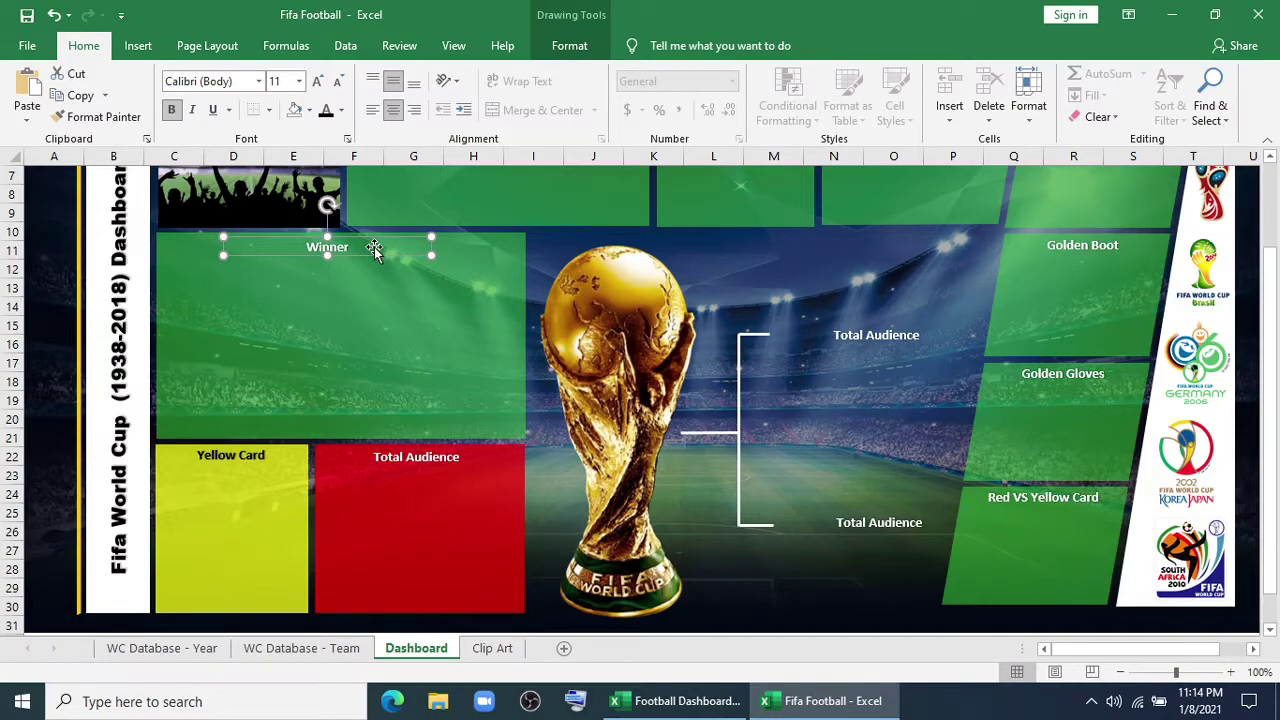
drag(373, 457, 466, 466)
text(Red Card)
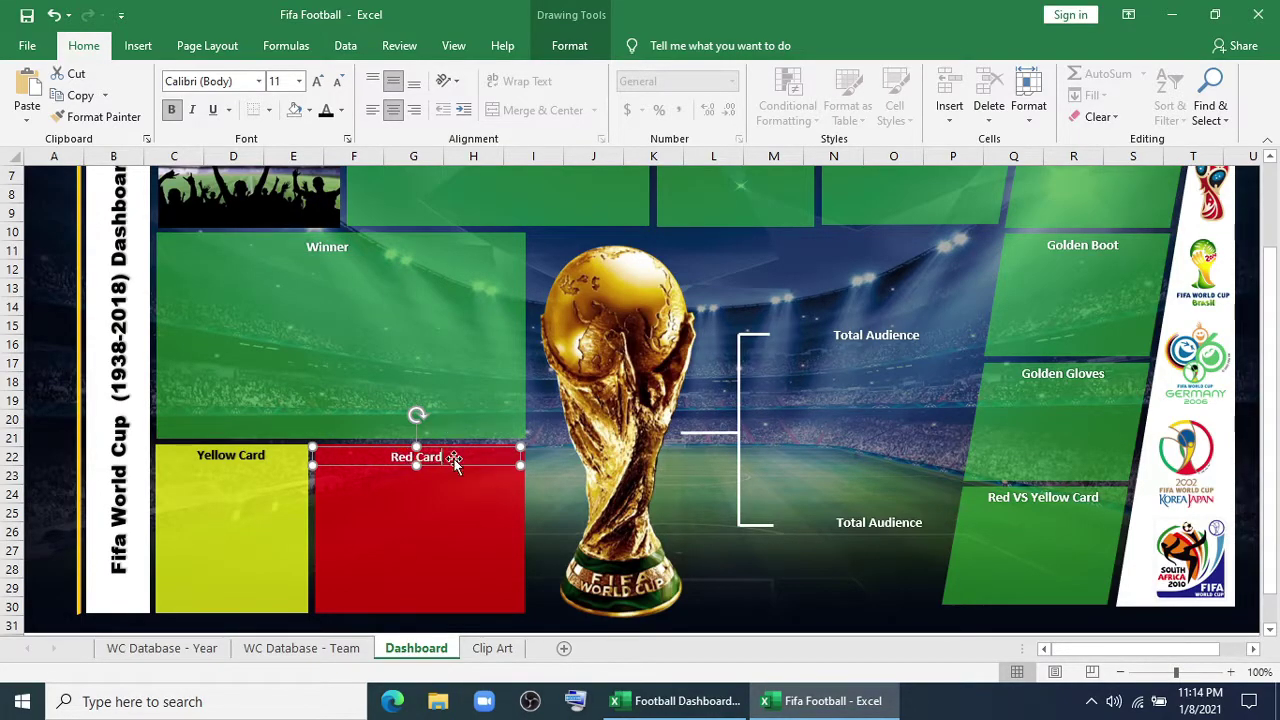
key(Escape)
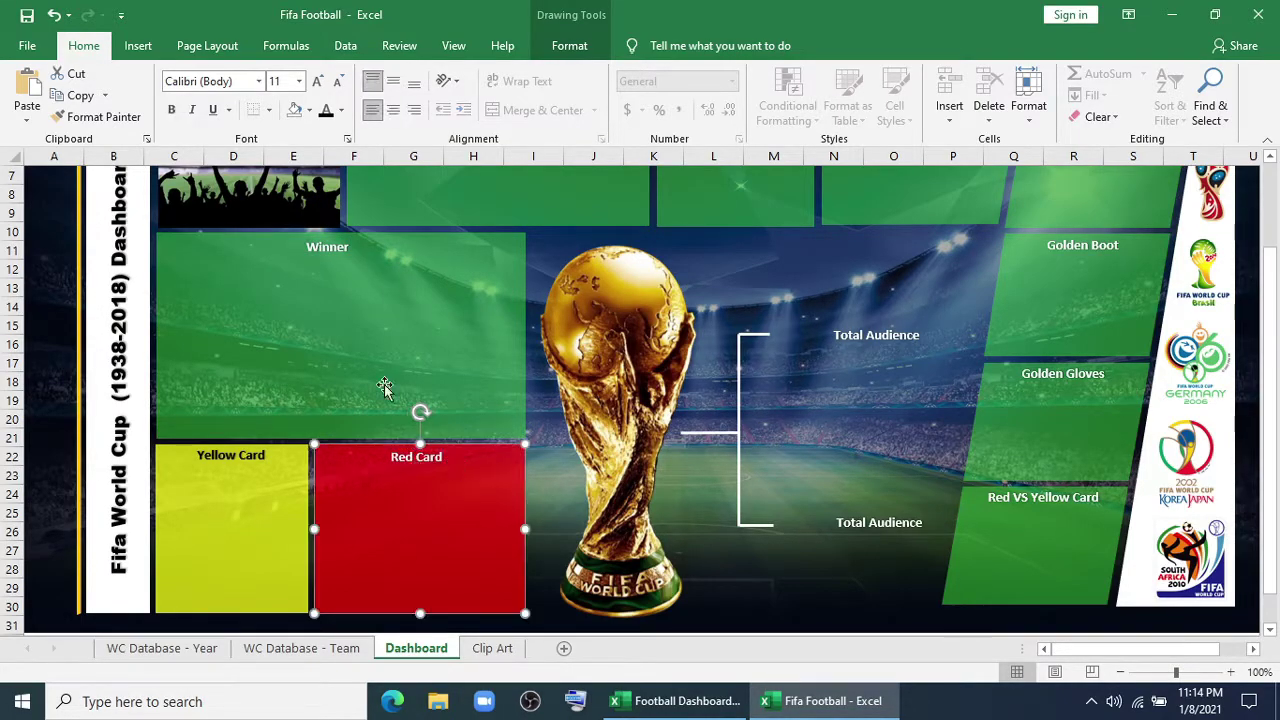
Left-align the two Total Audience labels beside the white bracket's ends
click(849, 338)
key(ctrl+l)
click(858, 522)
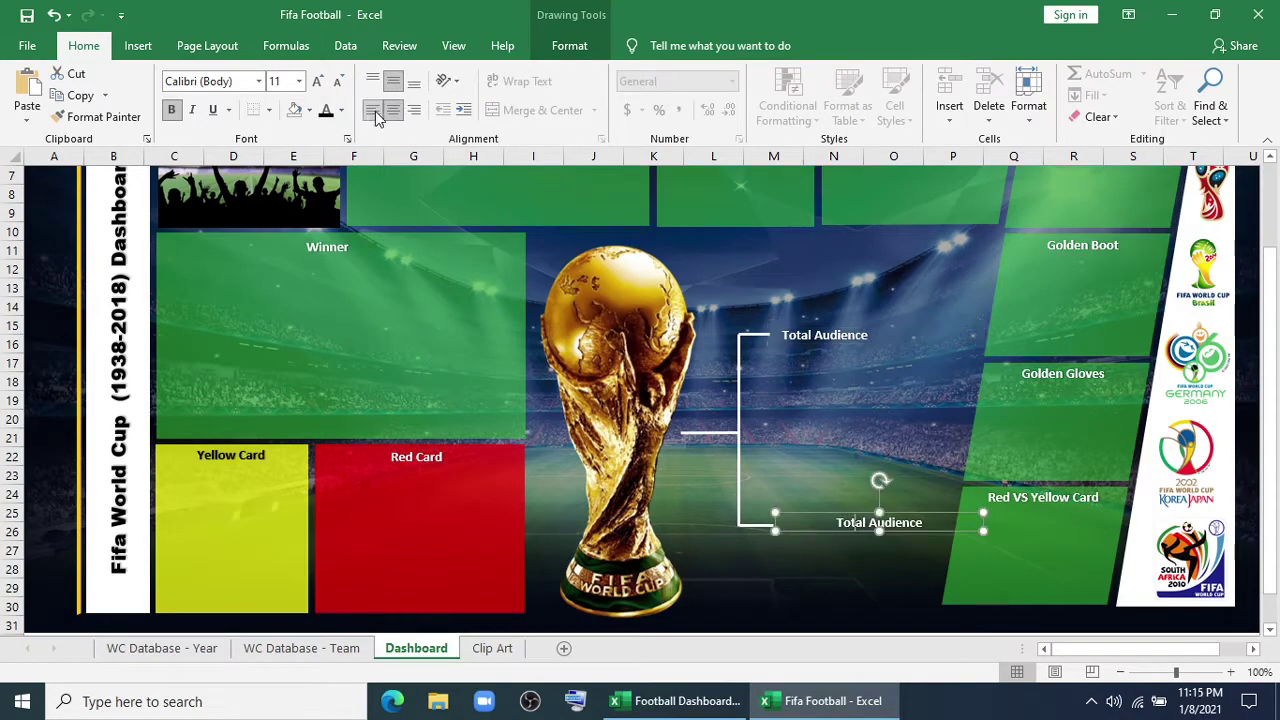
key(ctrl+l)
Change the upper bracket label to No. of Total World Cup (Selected YR) and widen its text box to fit
drag(783, 335, 886, 342)
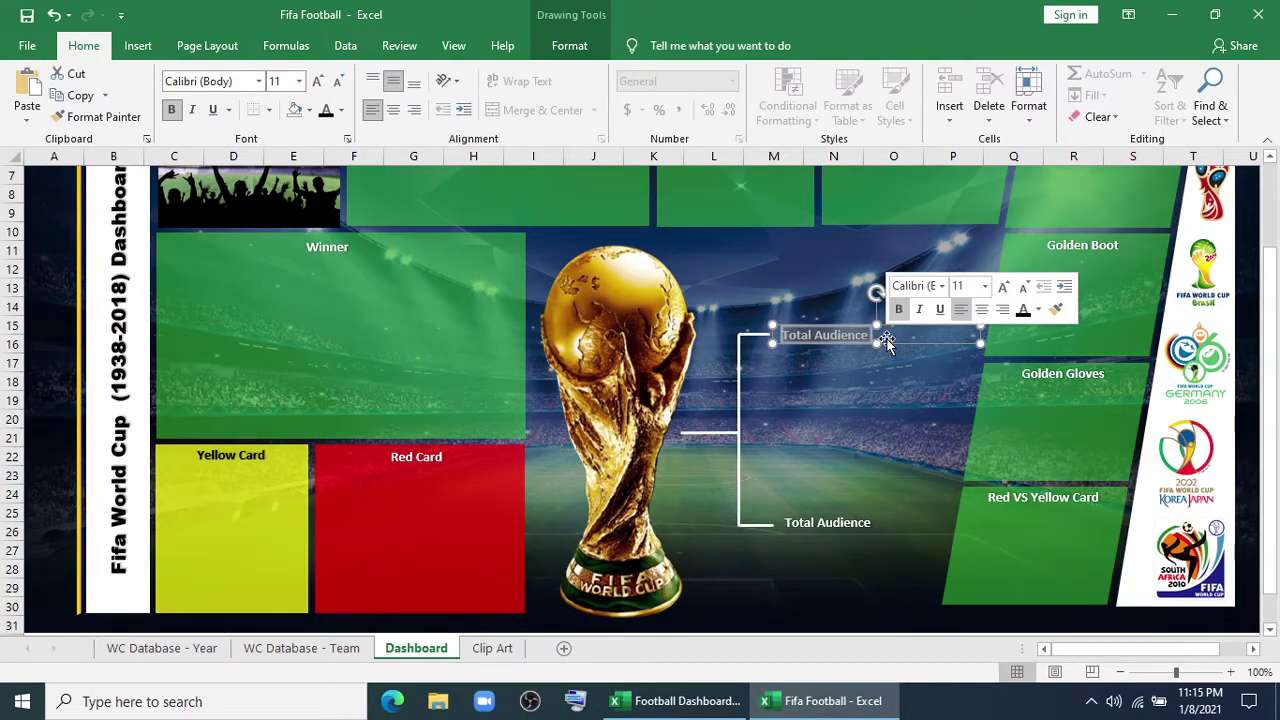
text(N)
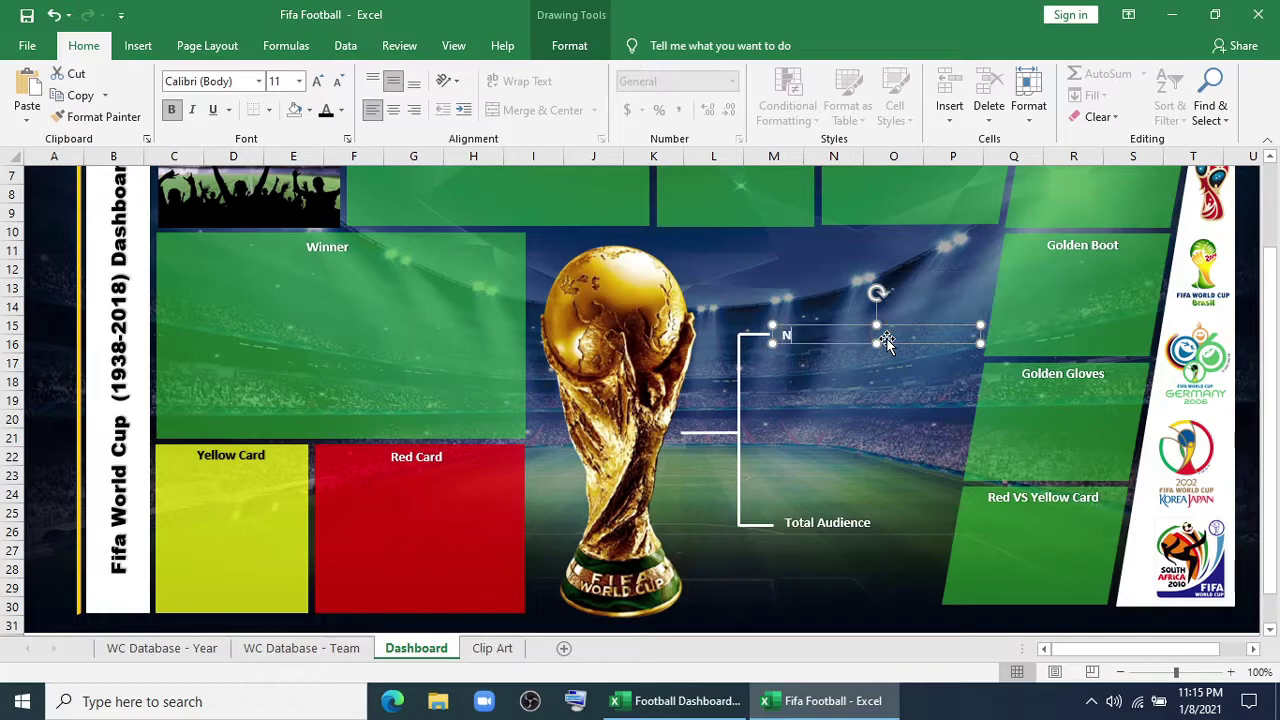
text(o. of Total World Cup (Selected)
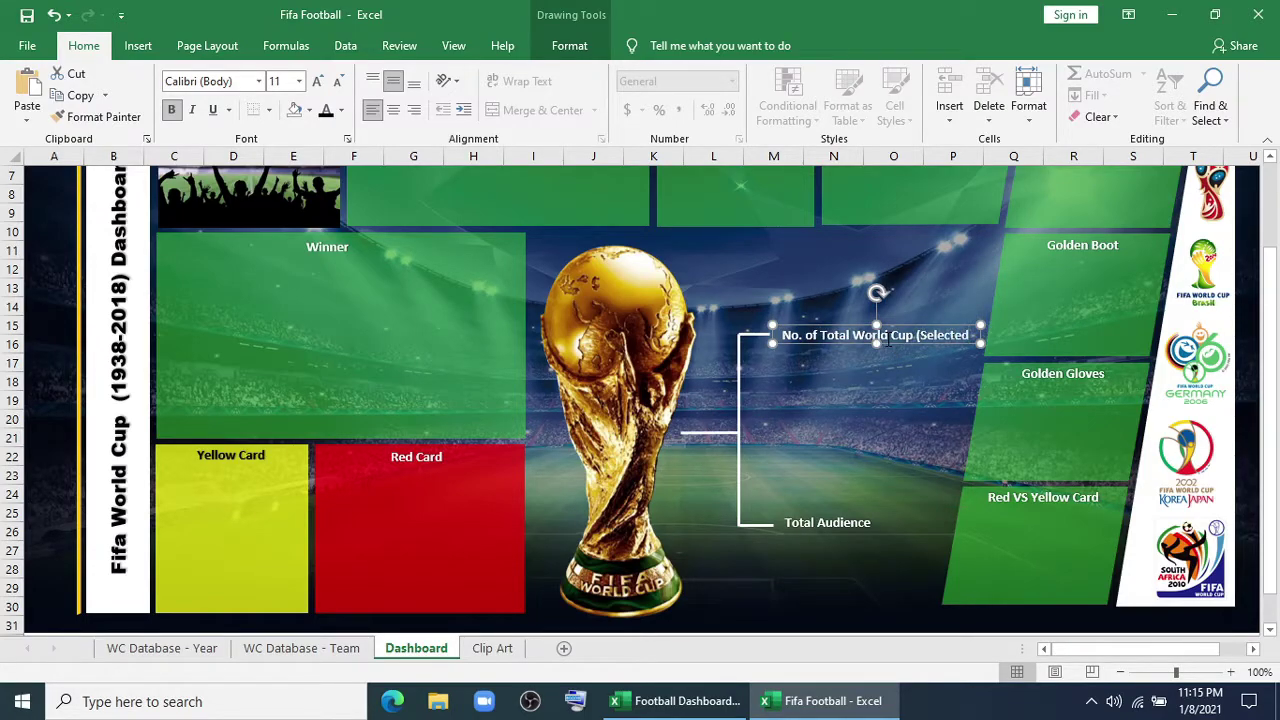
text( YR))
drag(981, 341, 1001, 340)
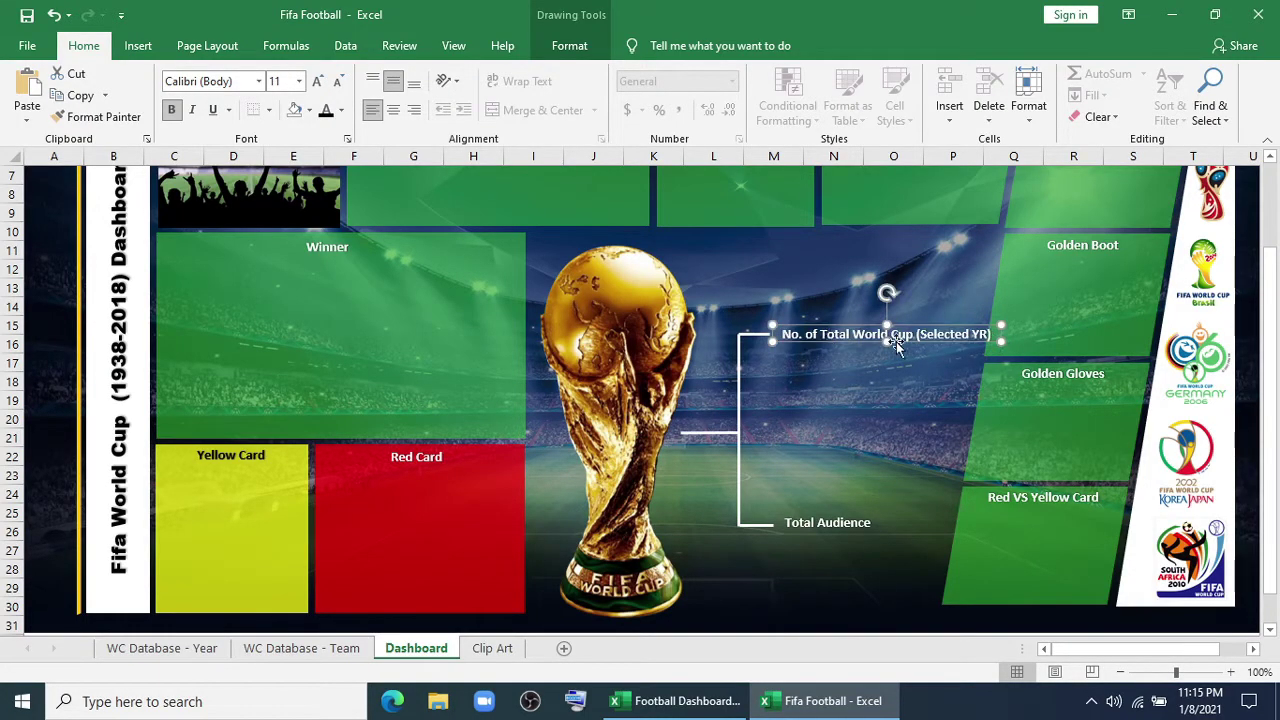
Nudge the white bracket and its upper label slightly to the left
click(739, 398)
key(Left)
click(815, 335)
drag(801, 340, 791, 339)
Shift the lower bracket label slightly and change its text to No. of Teams (Single YR)
click(786, 524)
drag(786, 524, 794, 534)
triple_click(794, 532)
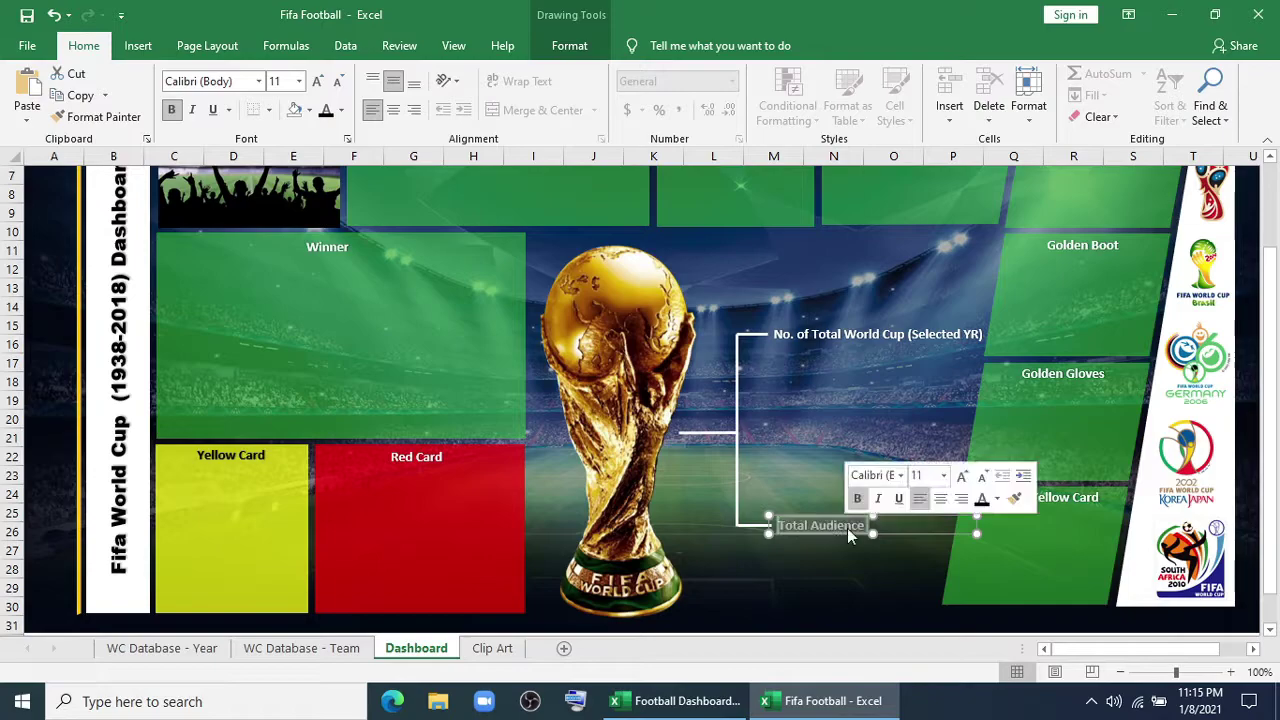
text(No. of Teams (Single YR)
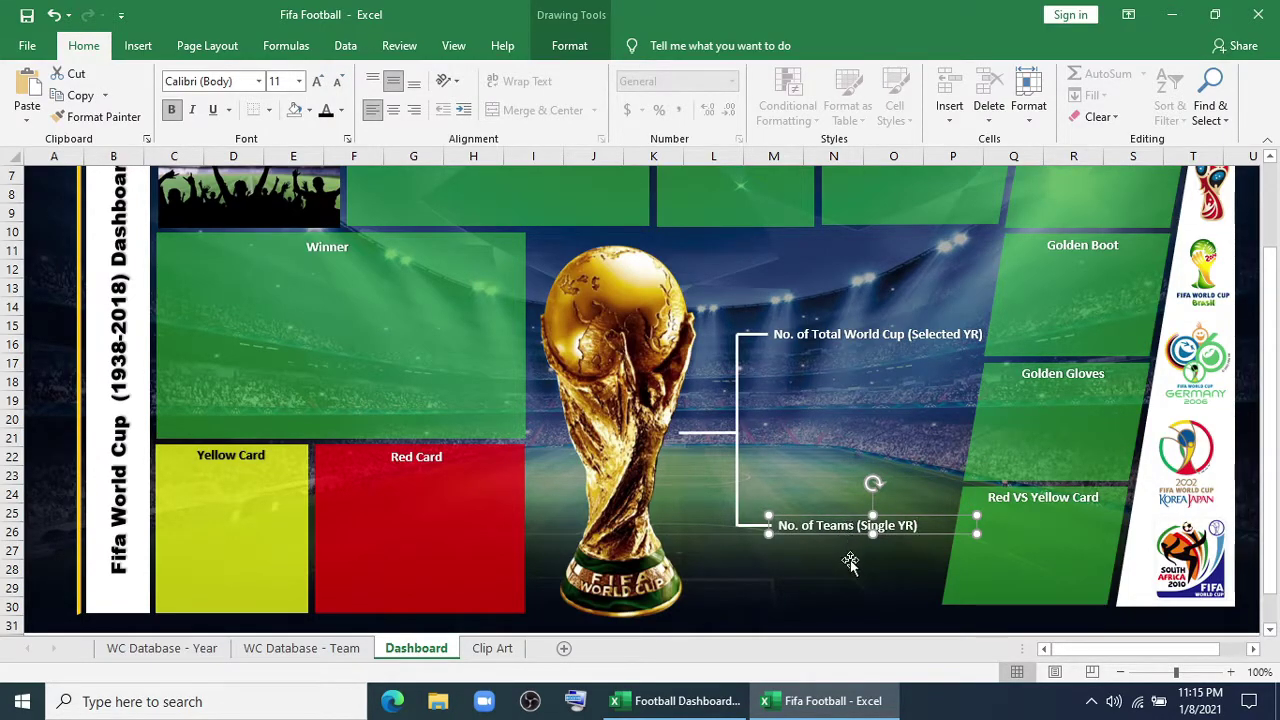
click(850, 563)
Copy the upper bracket label into two resized, centered 000 placeholders, one below the upper label and one above the lower label
scroll(670, 420, up, 2)
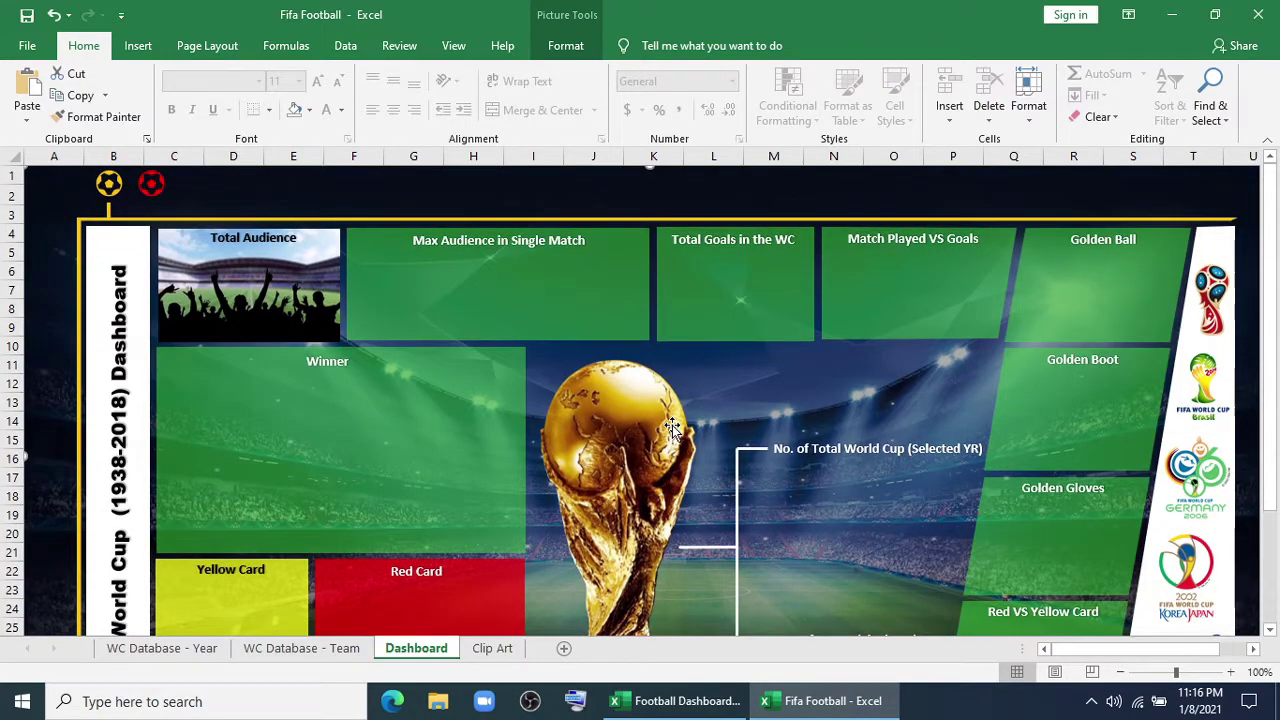
scroll(892, 452, down, 1)
click(871, 394)
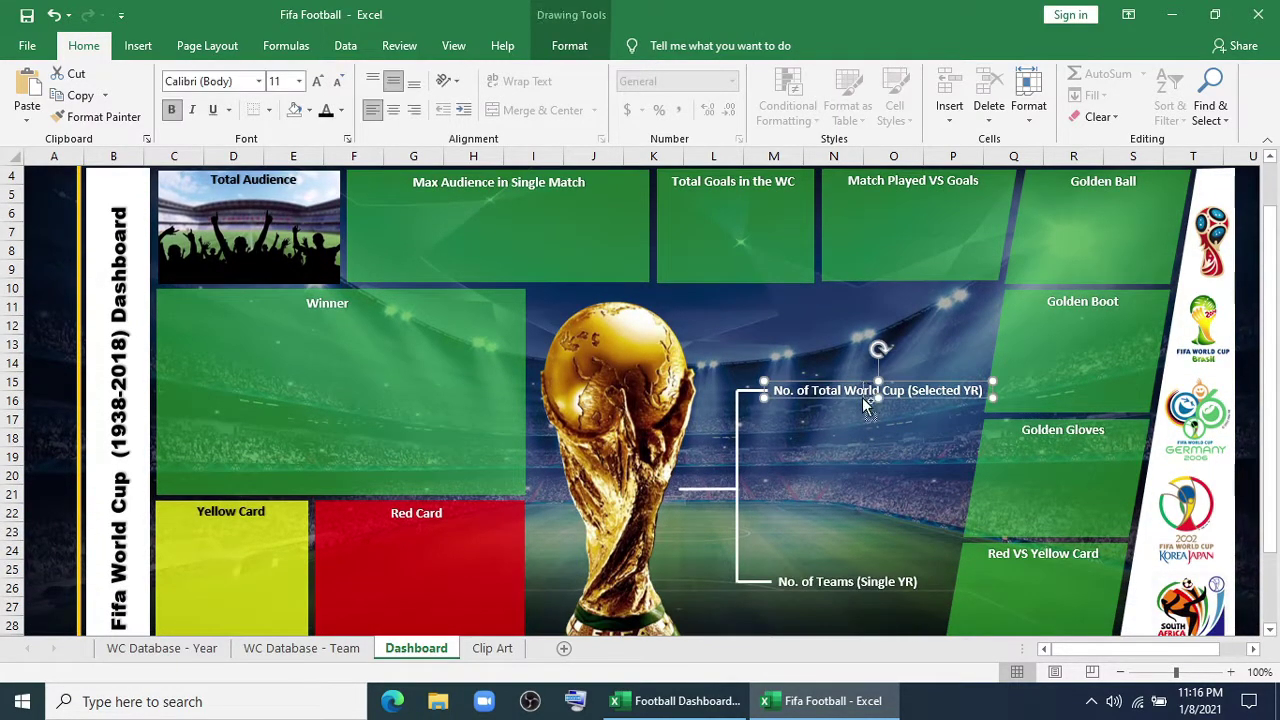
ctrl+drag(866, 403, 860, 433)
drag(988, 428, 814, 567)
key(ctrl+a)
text(000)
click(393, 109)
click(871, 443)
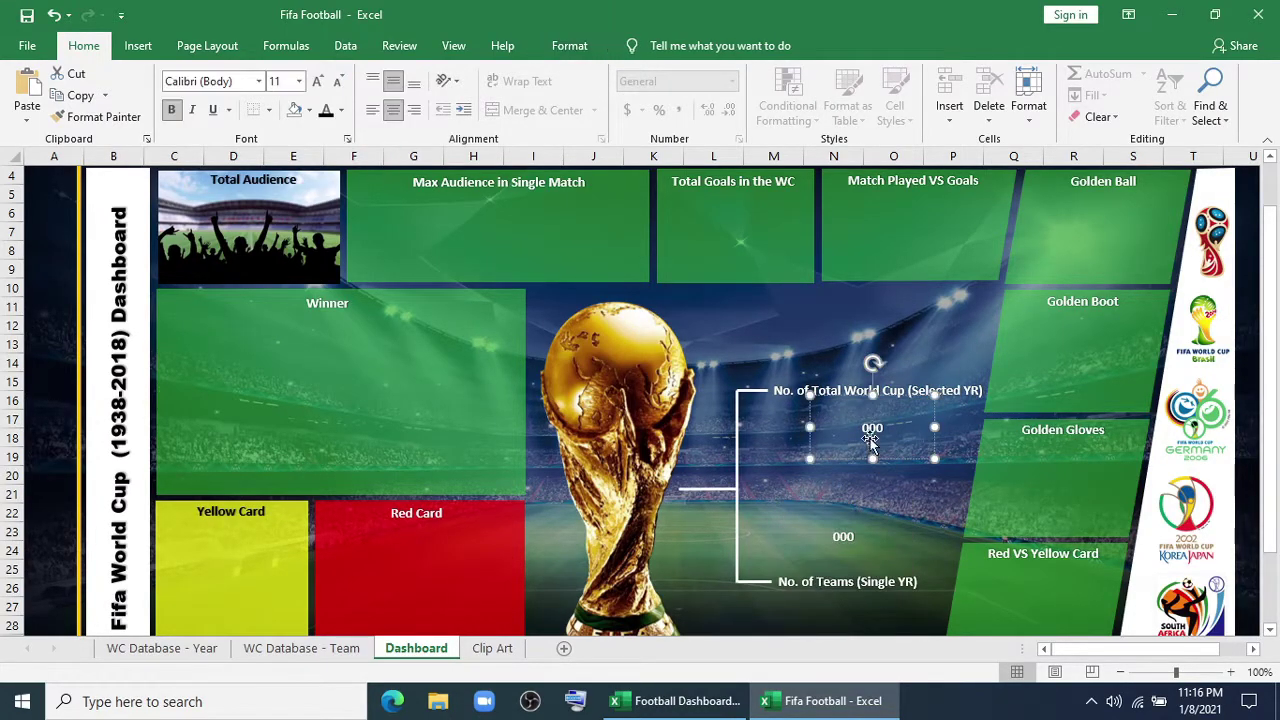
drag(890, 460, 861, 457)
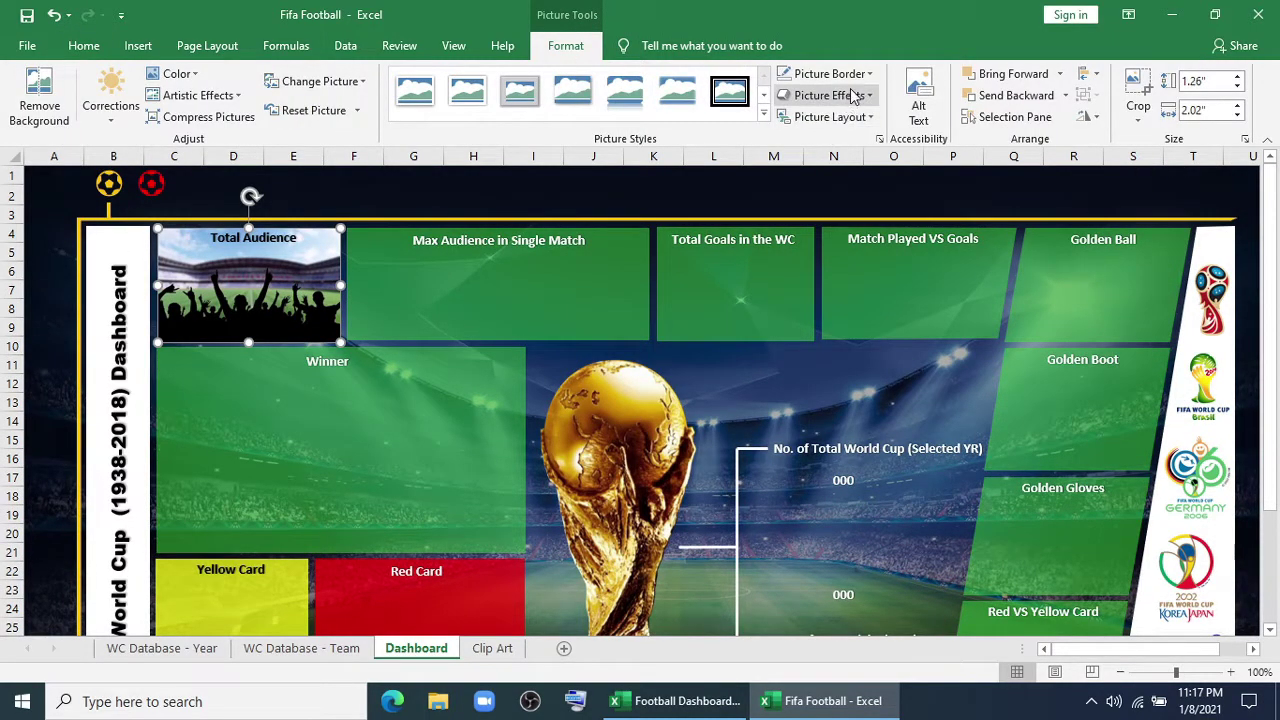
Apply a preset shadow effect to the crowd picture
click(853, 98)
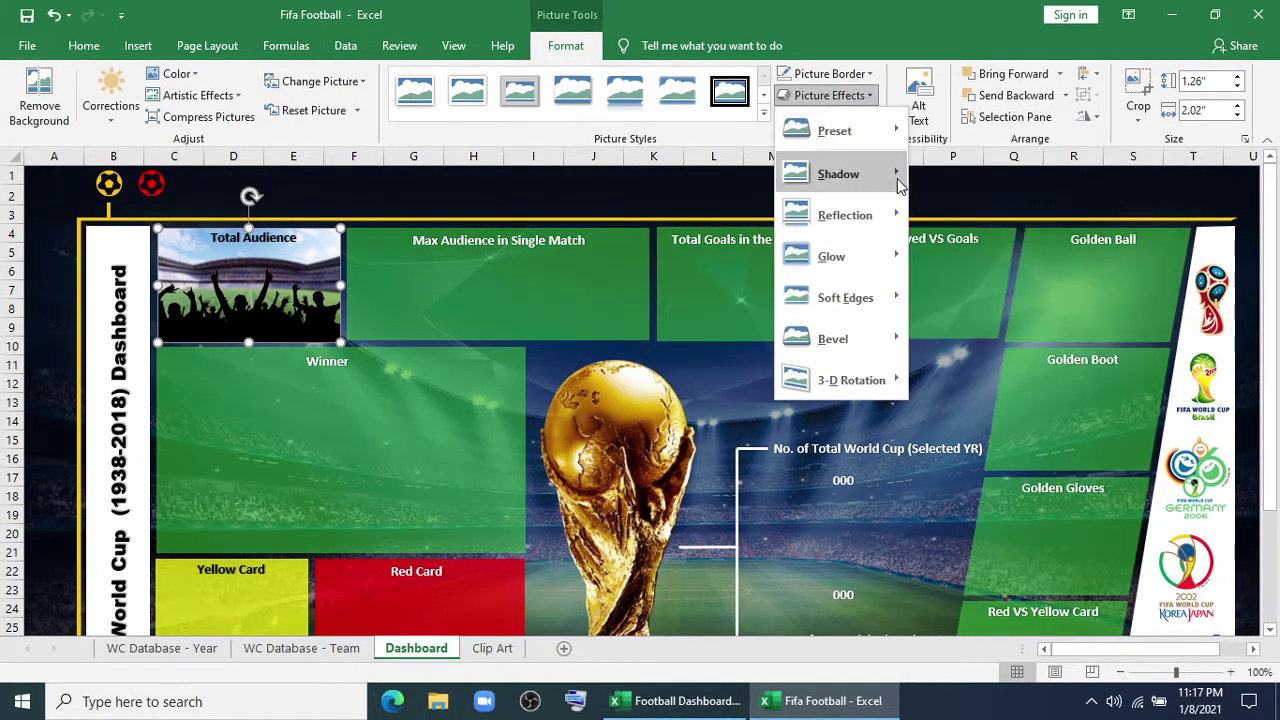
mouse_move(897, 178)
click(938, 262)
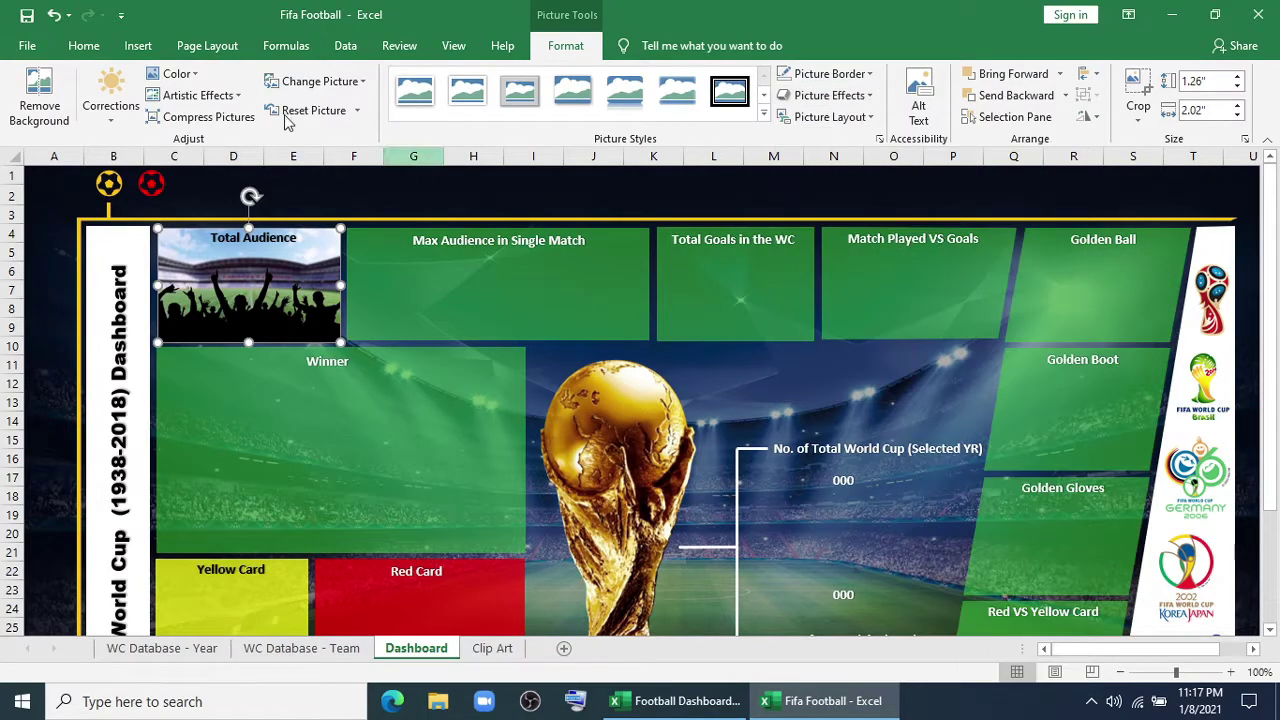
Apply a preset shadow effect to the Max Audience in Single Match panel
click(428, 277)
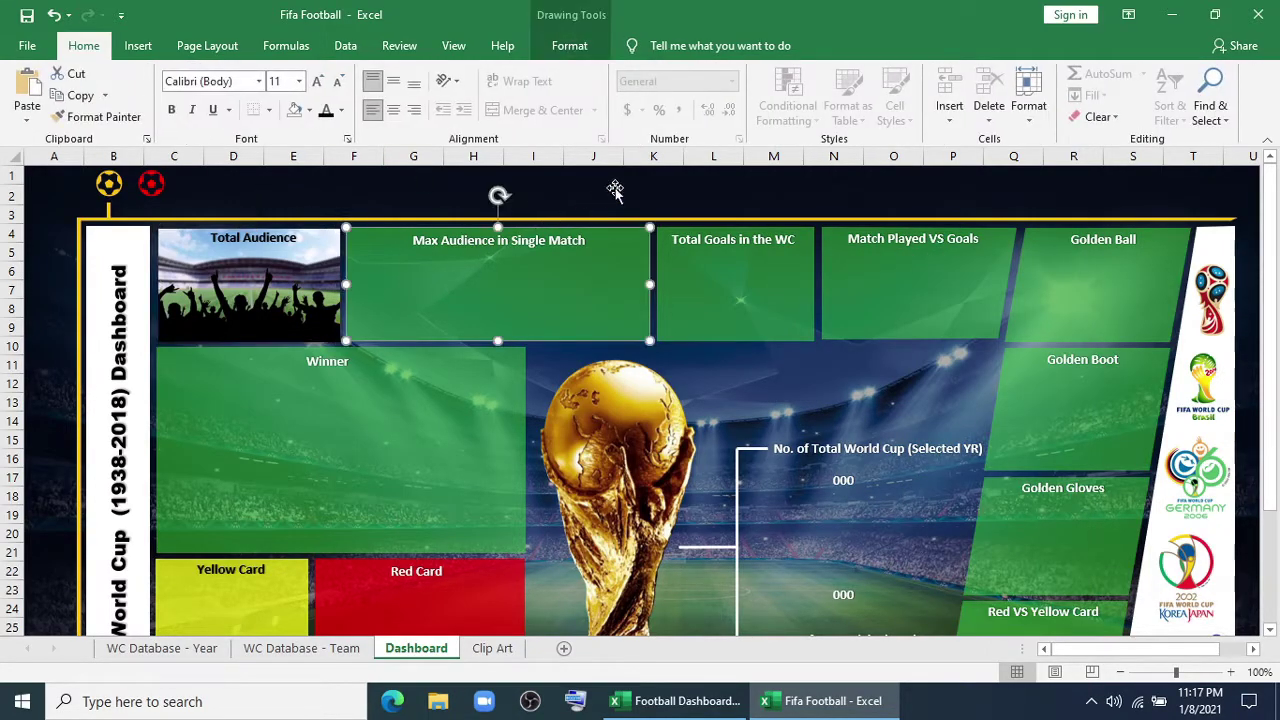
click(569, 45)
click(471, 117)
mouse_move(490, 195)
click(578, 261)
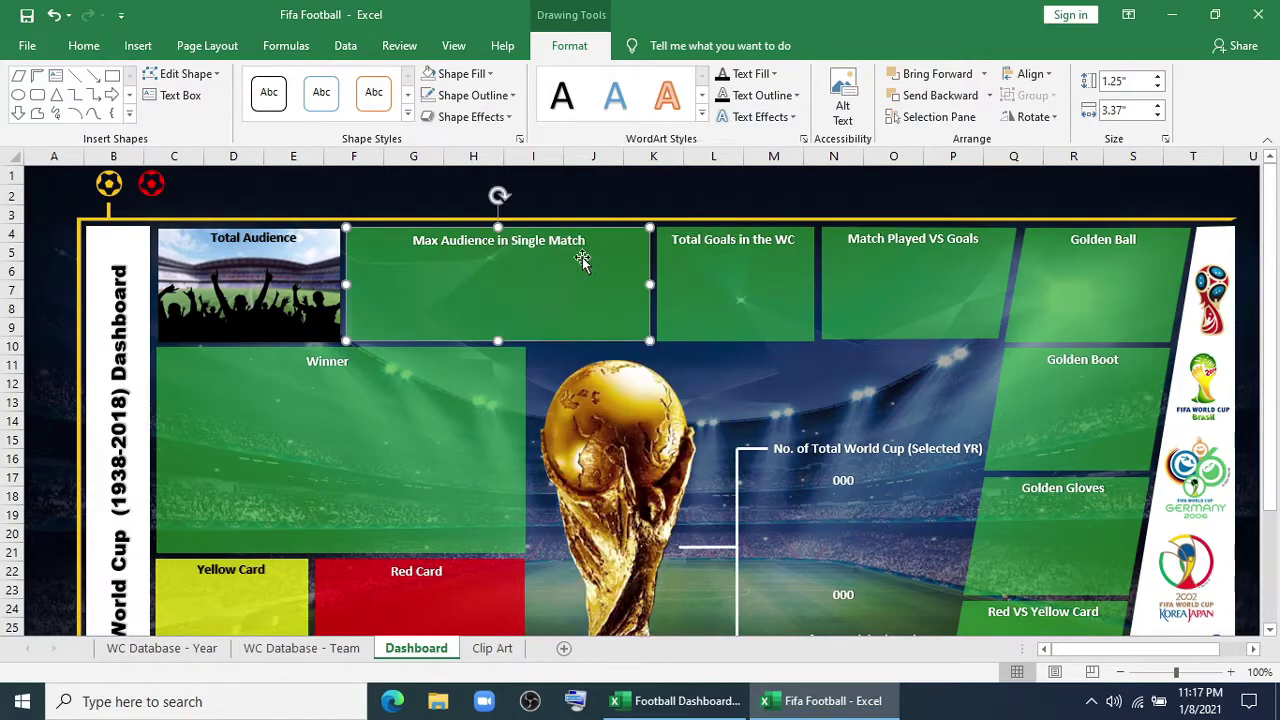
Copy the Max Audience panel's formatting onto the other green panels, including Total Goals, Match Played VS Goals, Golden Ball, Golden Gloves, Red VS Yellow Card and Winner
click(83, 45)
double_click(128, 120)
click(735, 284)
click(917, 284)
click(1094, 286)
scroll(1075, 400, down, 2)
click(1056, 425)
click(1046, 517)
click(421, 362)
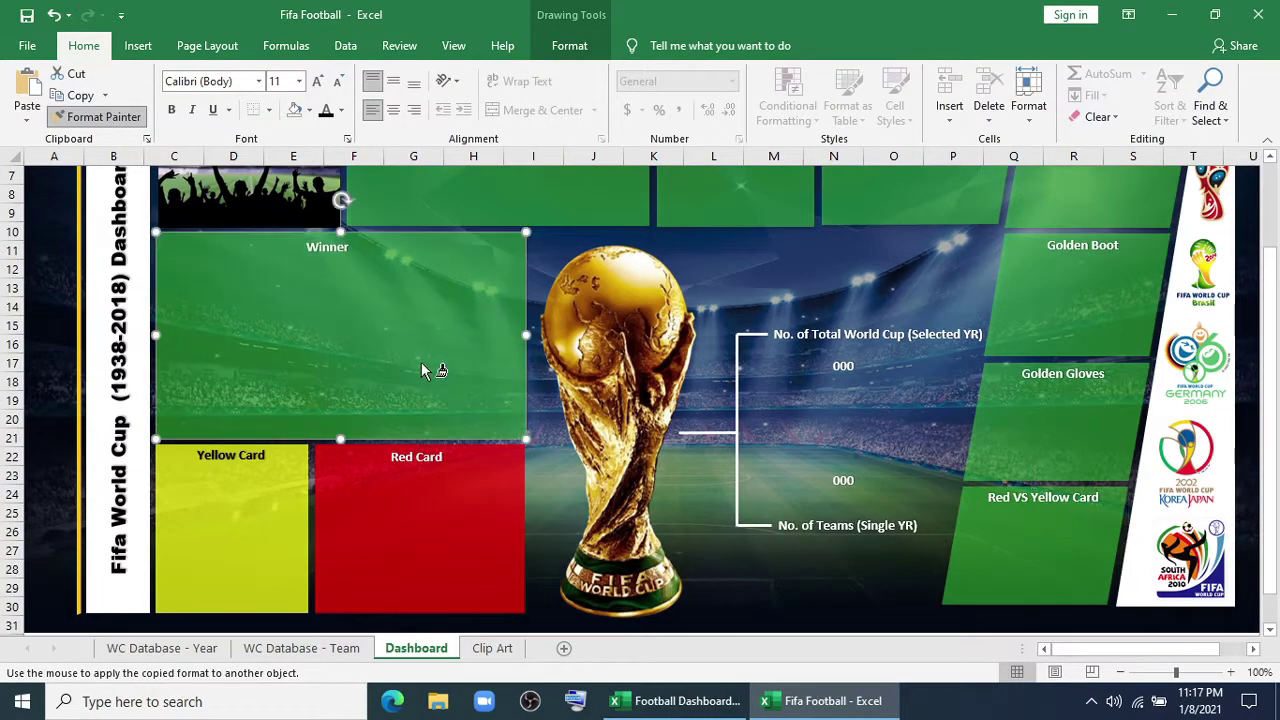
key(Escape)
Apply an outer shadow to the Yellow Card panel and the Red Card panel
click(292, 466)
click(569, 45)
click(471, 117)
mouse_move(500, 195)
click(575, 266)
click(440, 470)
click(480, 117)
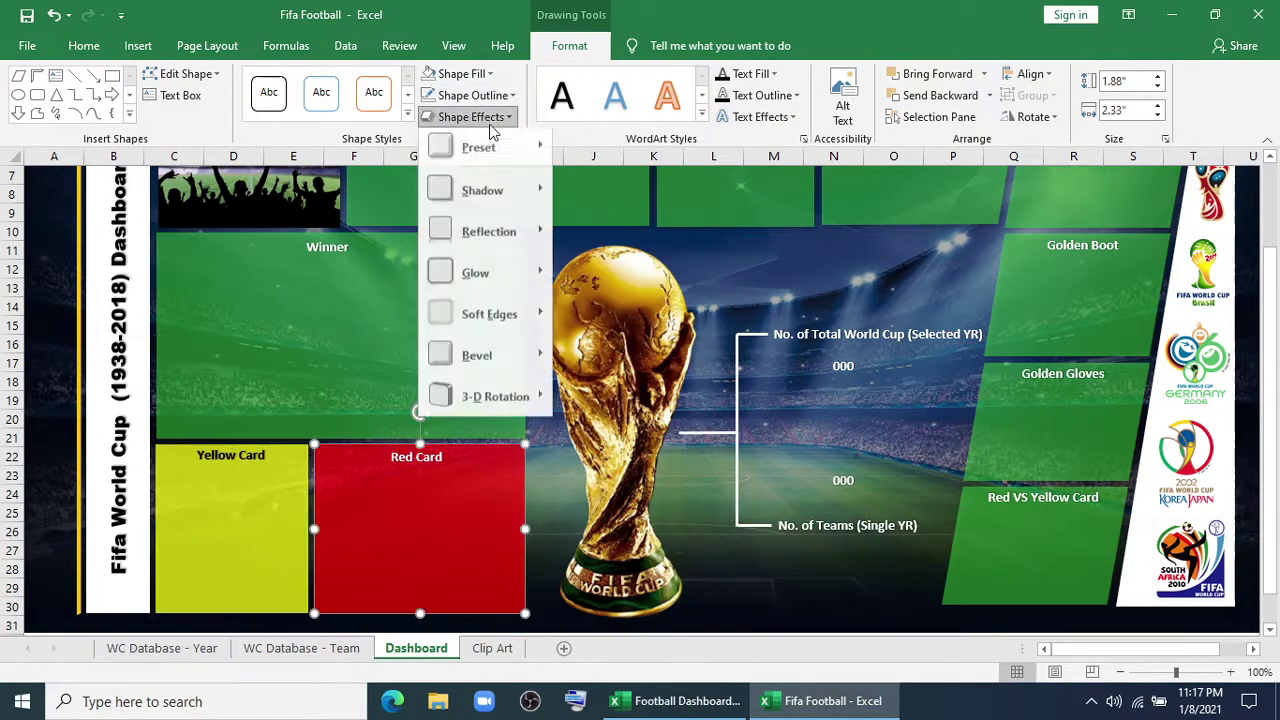
click(576, 261)
Apply an outer shadow to the bracket beside the trophy, its two labels and both 000 placeholders
click(758, 334)
click(480, 117)
click(576, 261)
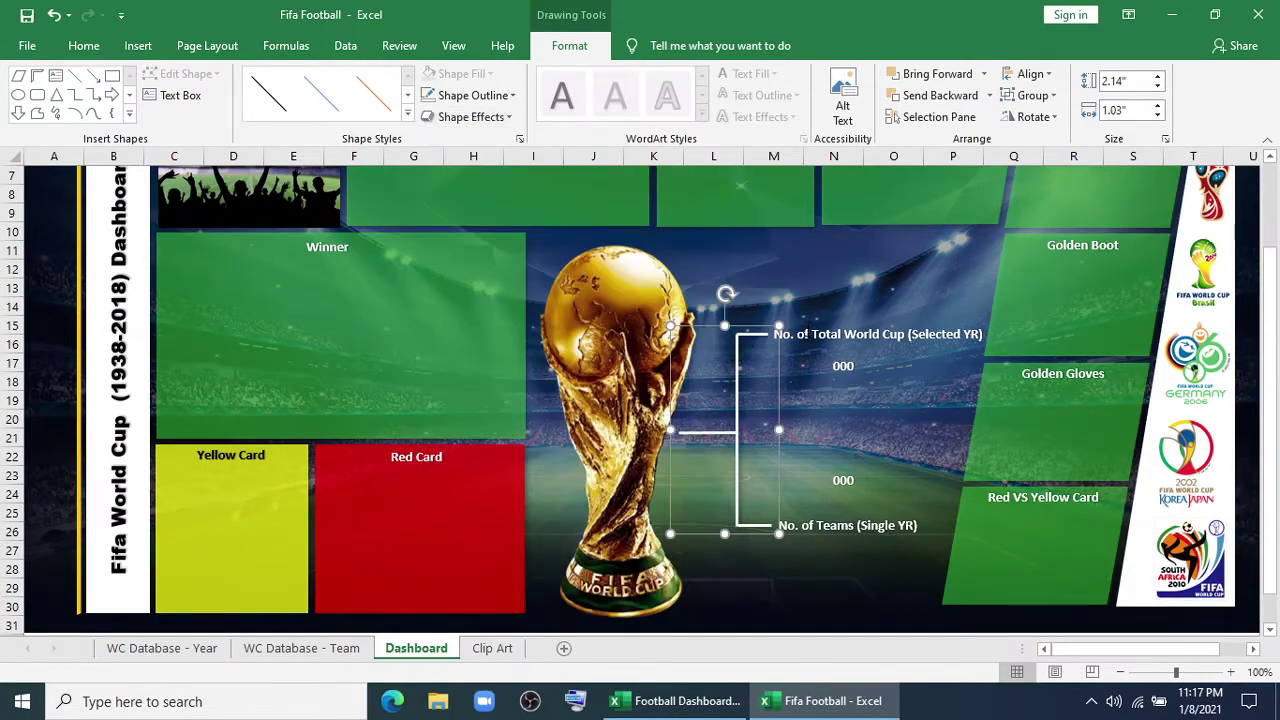
click(803, 334)
ctrl+click(840, 366)
ctrl+click(842, 480)
ctrl+click(850, 525)
click(480, 117)
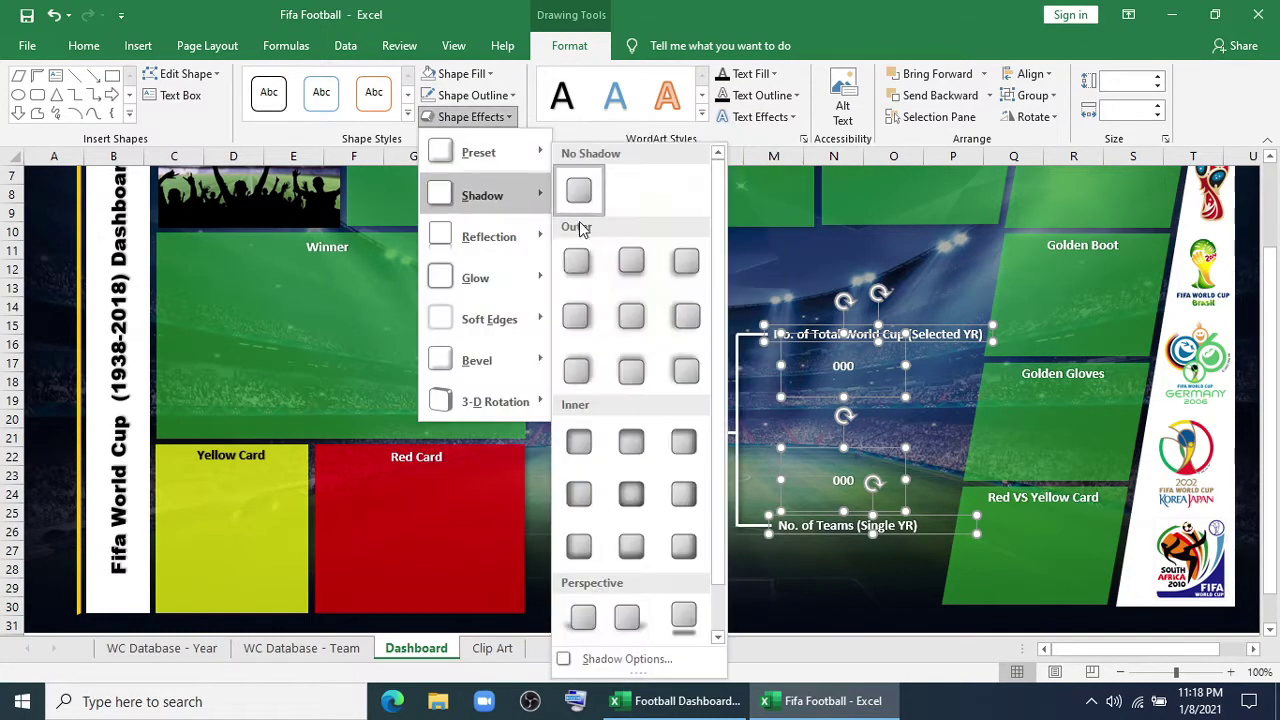
click(576, 261)
Apply an outer shadow to the white dashboard title strip and the white World Cup logo strip together
click(138, 260)
ctrl+click(1166, 314)
click(480, 117)
click(576, 261)
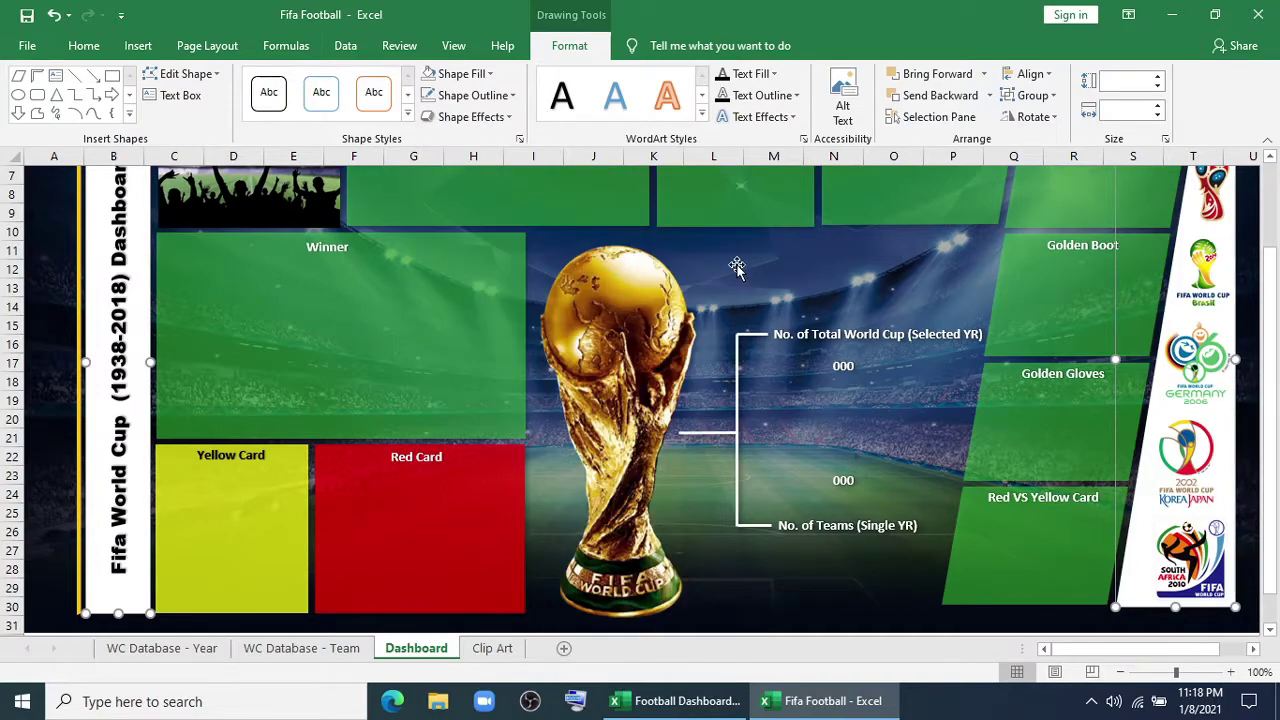
Apply an outer shadow to the gold football icon and the gold frame line attached to it
click(738, 266)
scroll(744, 260, up, 2)
click(109, 186)
ctrl+click(109, 214)
click(654, 45)
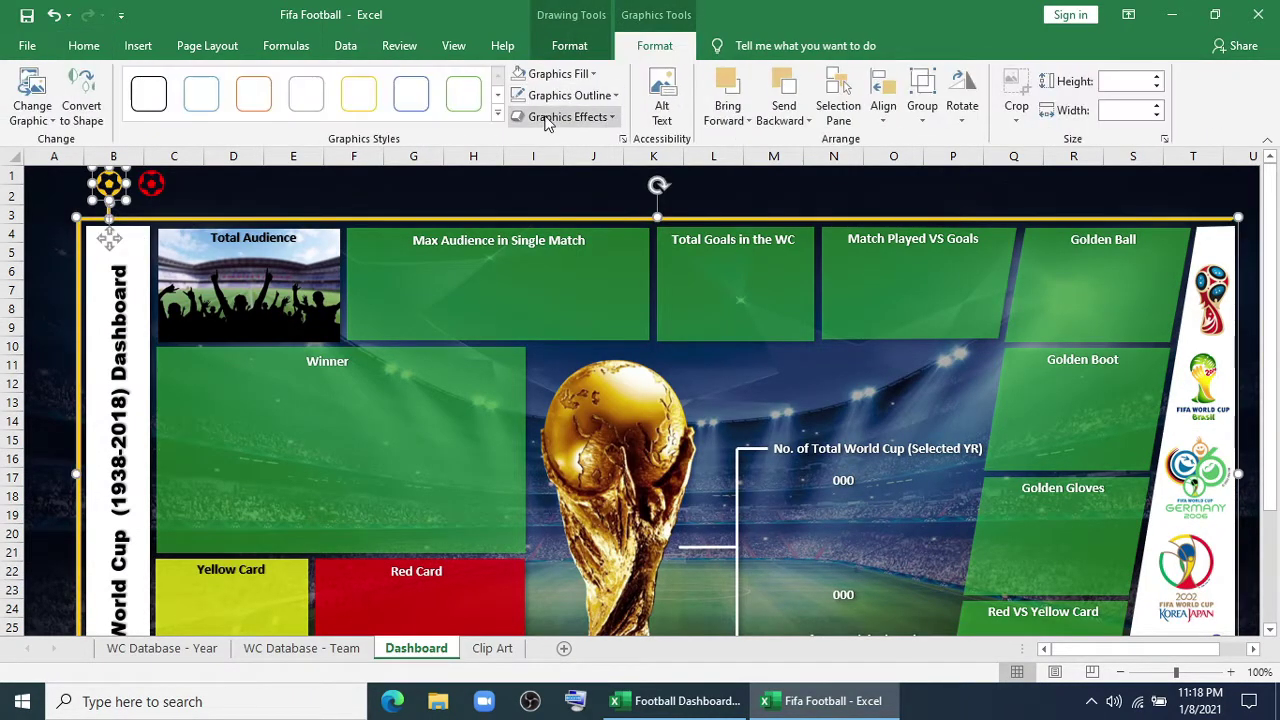
click(546, 117)
click(655, 255)
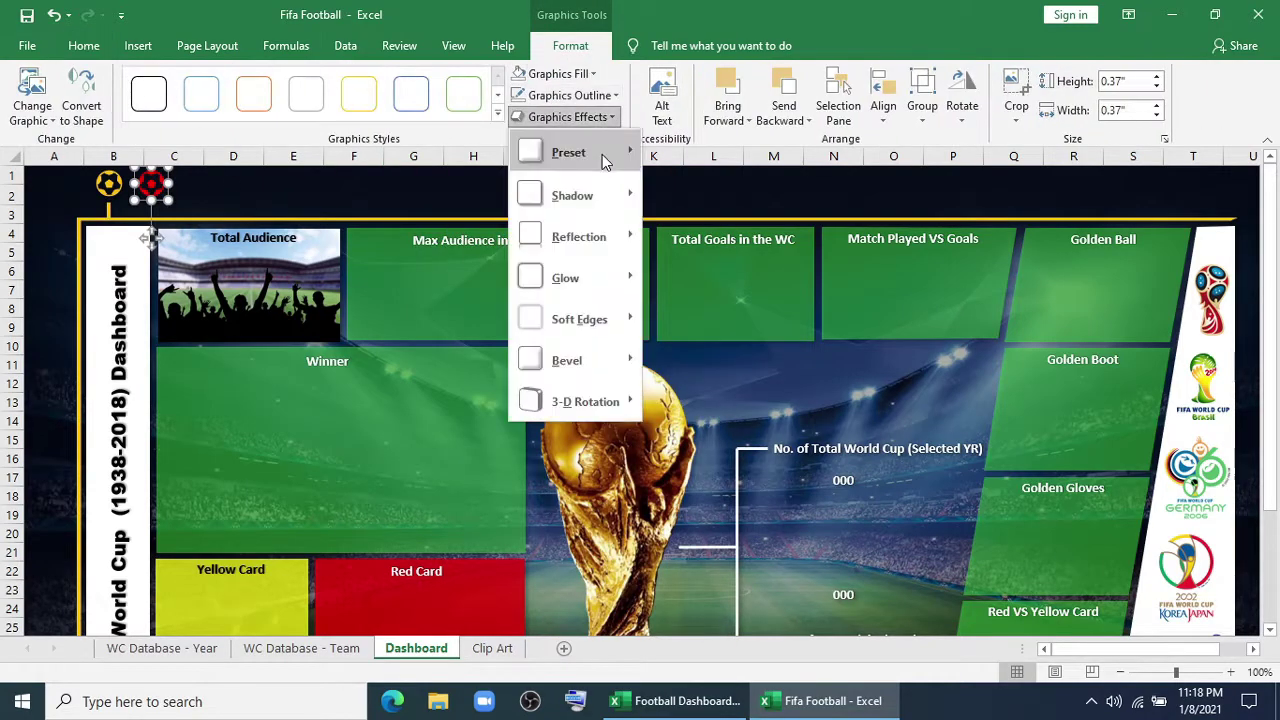
key(Escape)
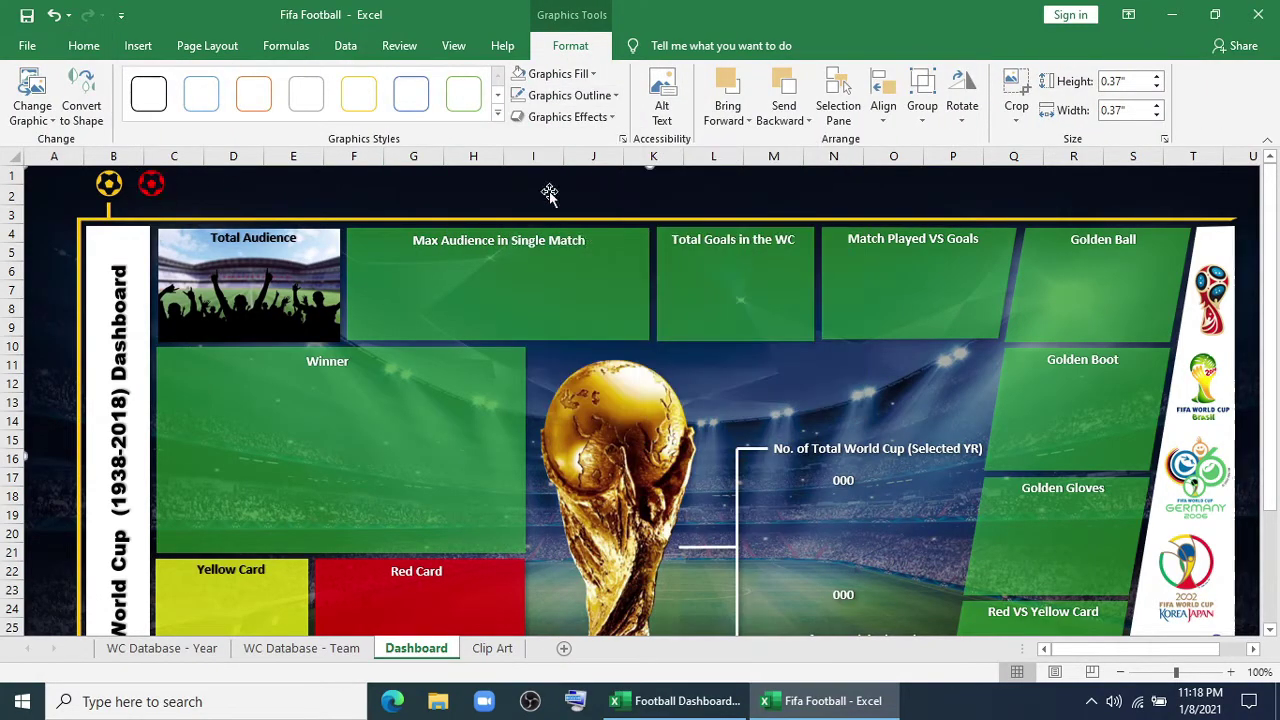
Move the already used logos, football icon and crowd picture away from the trophy images on the Clip Art sheet
click(491, 648)
drag(623, 429, 898, 535)
drag(918, 204, 1189, 375)
drag(553, 248, 1098, 236)
click(1098, 236)
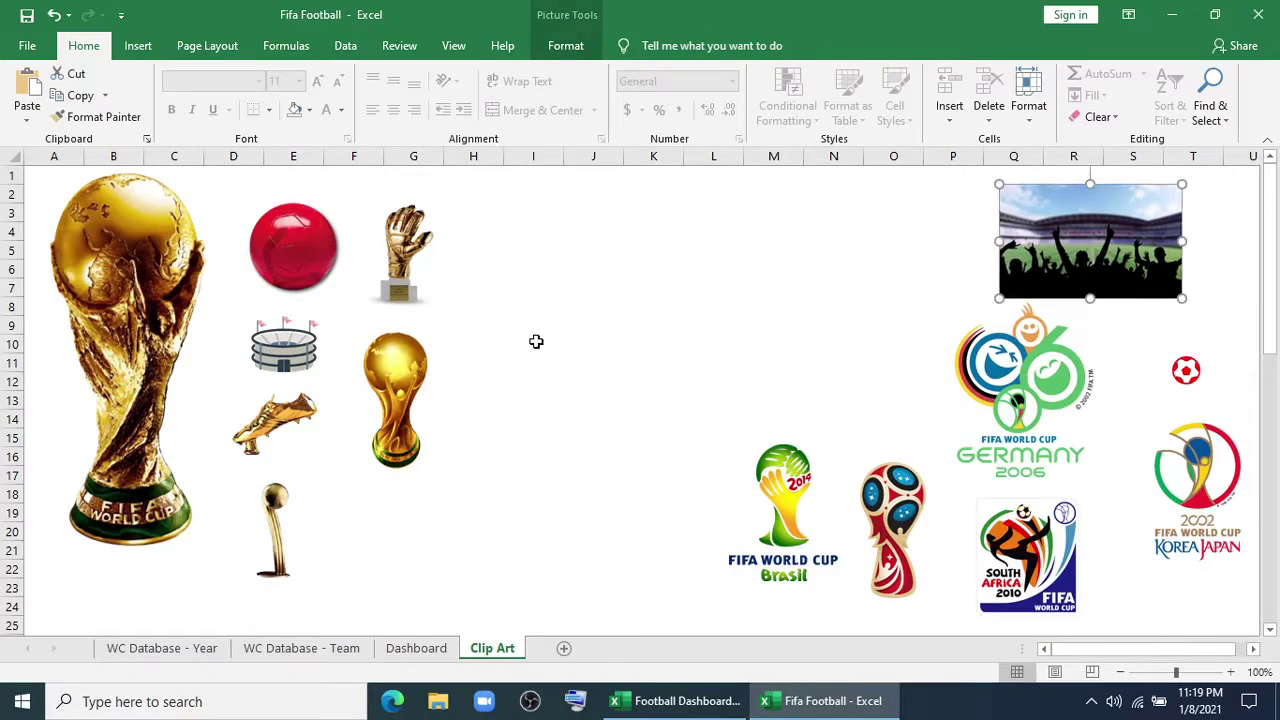
Copy the red ball picture from the Clip Art sheet into the Total Goals in the WC panel below its title
click(400, 250)
click(296, 258)
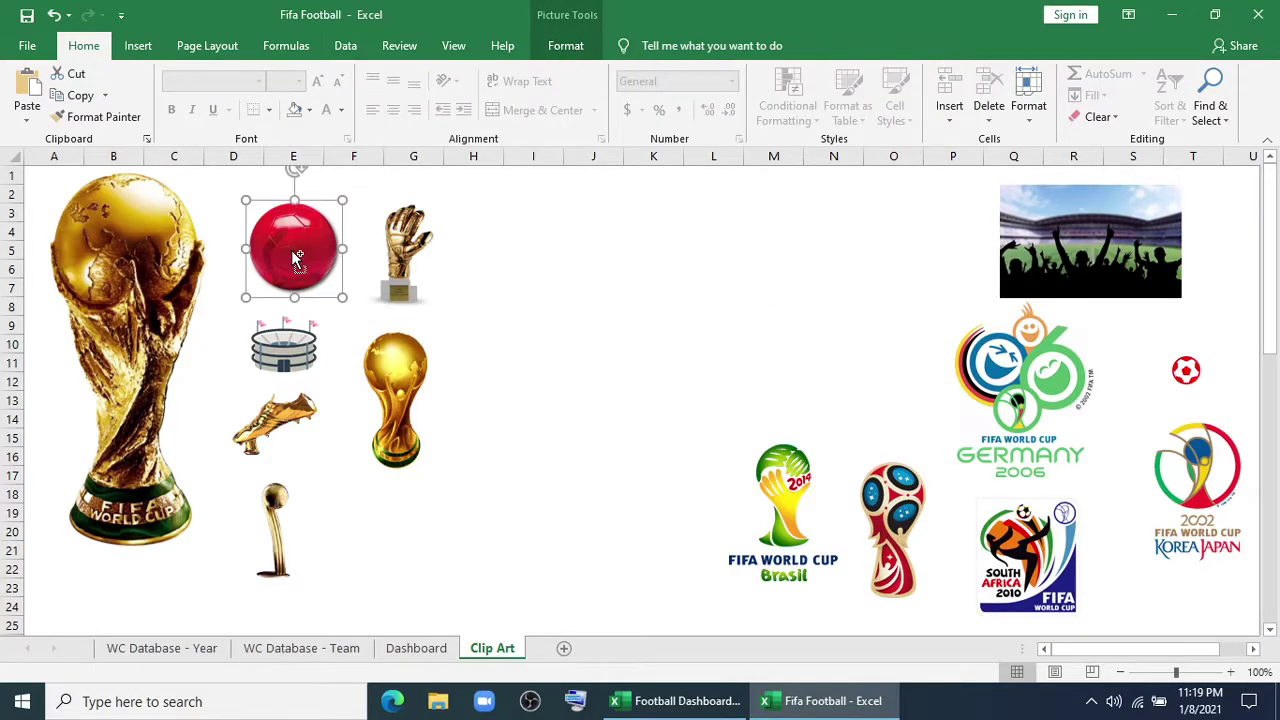
click(416, 648)
click(679, 294)
key(ctrl+v)
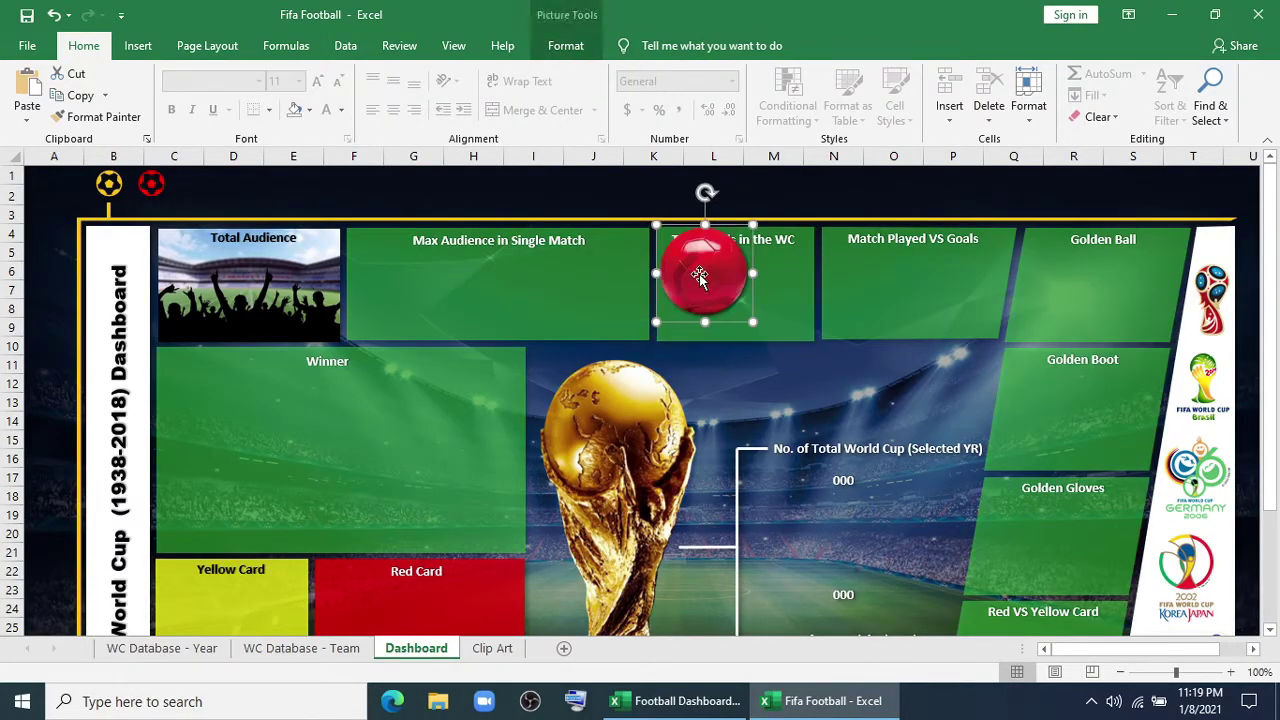
drag(695, 272, 729, 297)
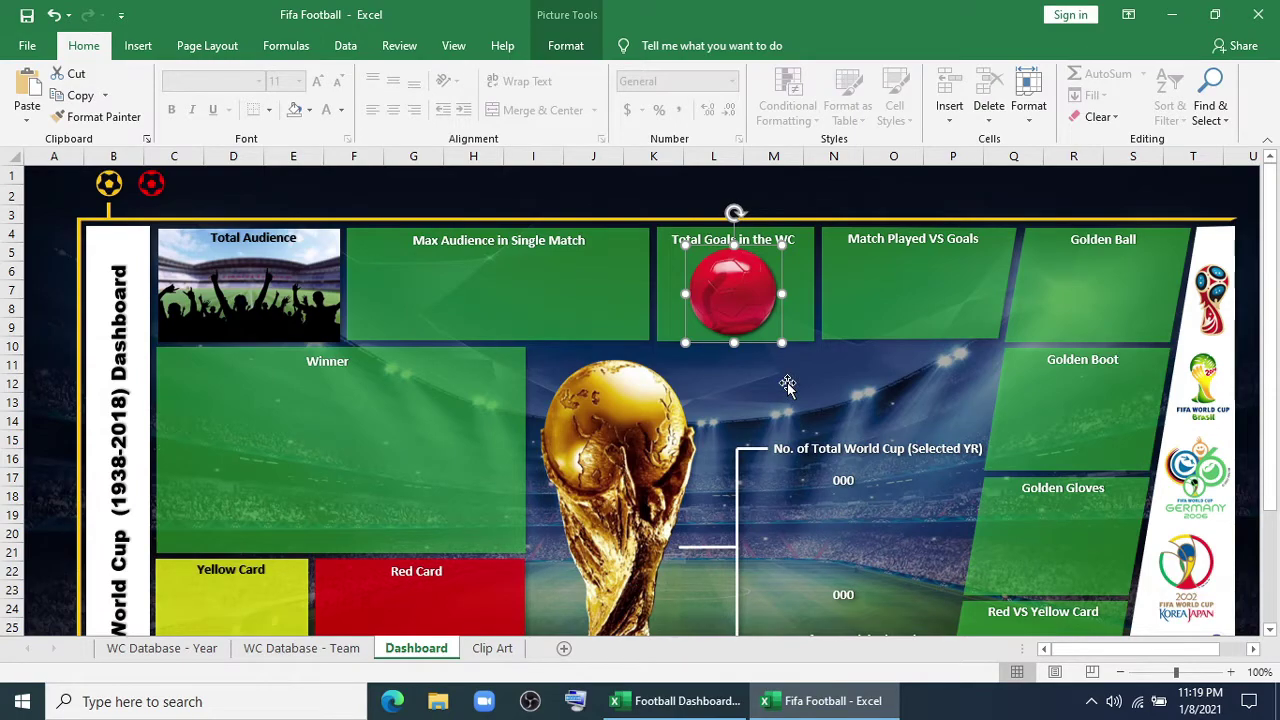
Copy the upper 000 placeholder onto the centre of the red ball in the Total Goals panel
click(787, 385)
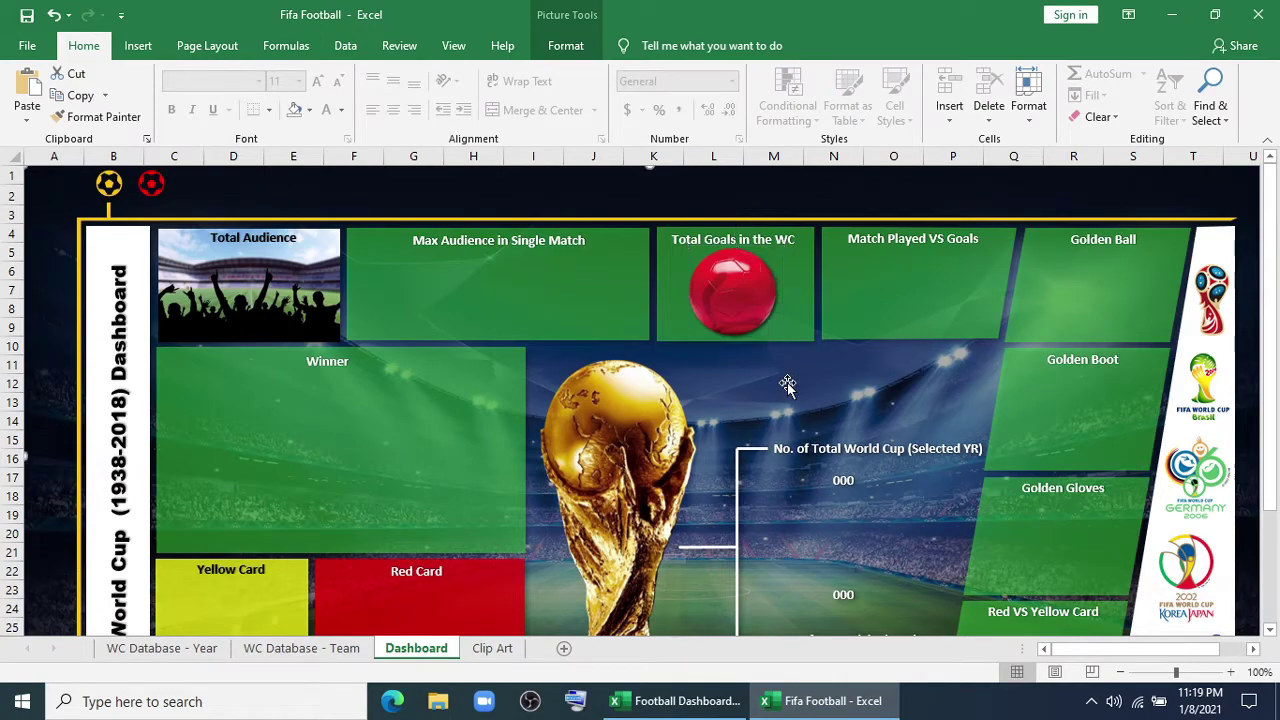
click(843, 480)
drag(820, 512, 708, 322)
click(724, 368)
Copy the stadium picture from the Clip Art sheet into the Max Audience in Single Match panel, near its left edge
click(492, 648)
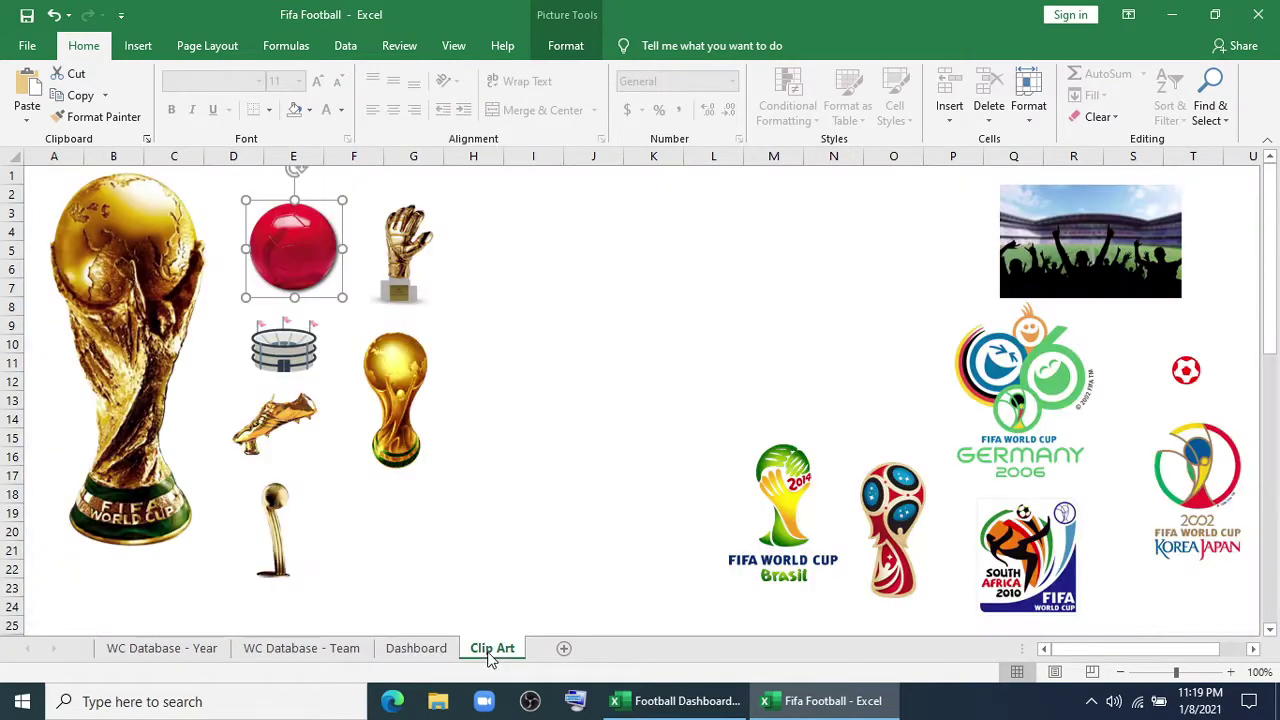
click(268, 352)
key(ctrl+c)
click(416, 648)
key(ctrl+v)
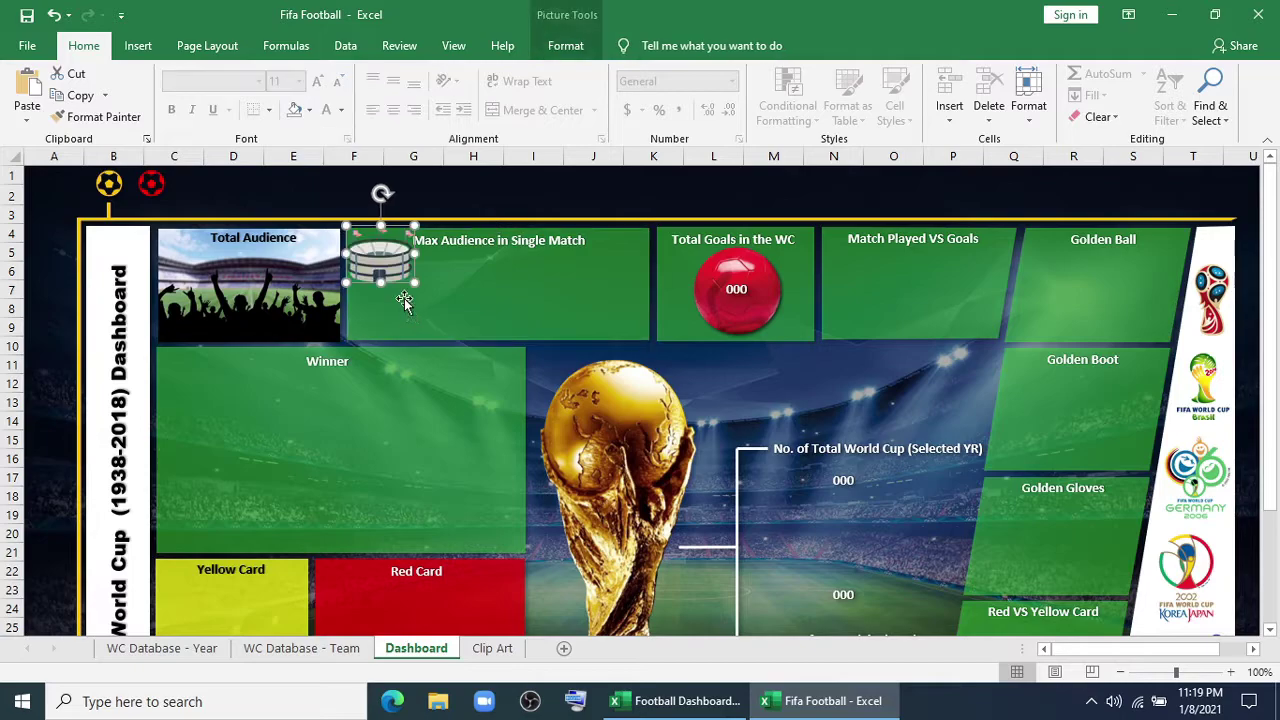
drag(384, 252, 398, 297)
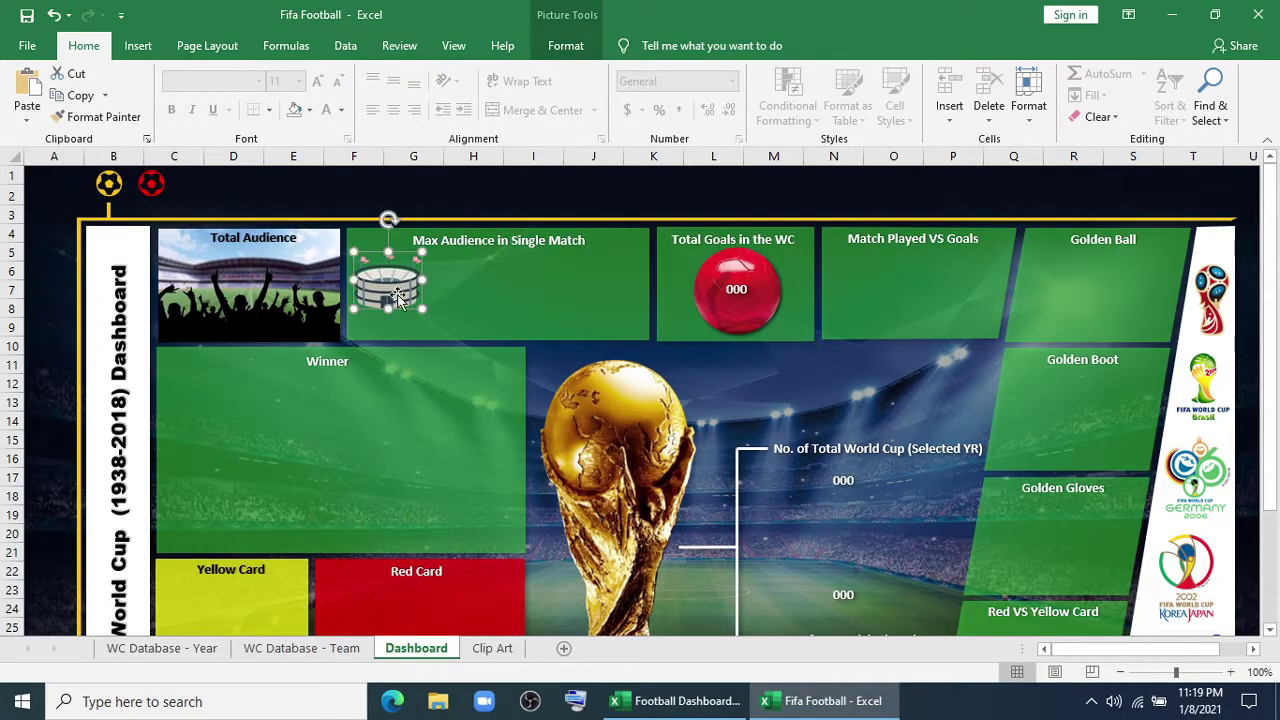
Copy the golden glove trophy picture from the Clip Art sheet to the left side of the Golden Gloves panel
click(489, 652)
click(399, 258)
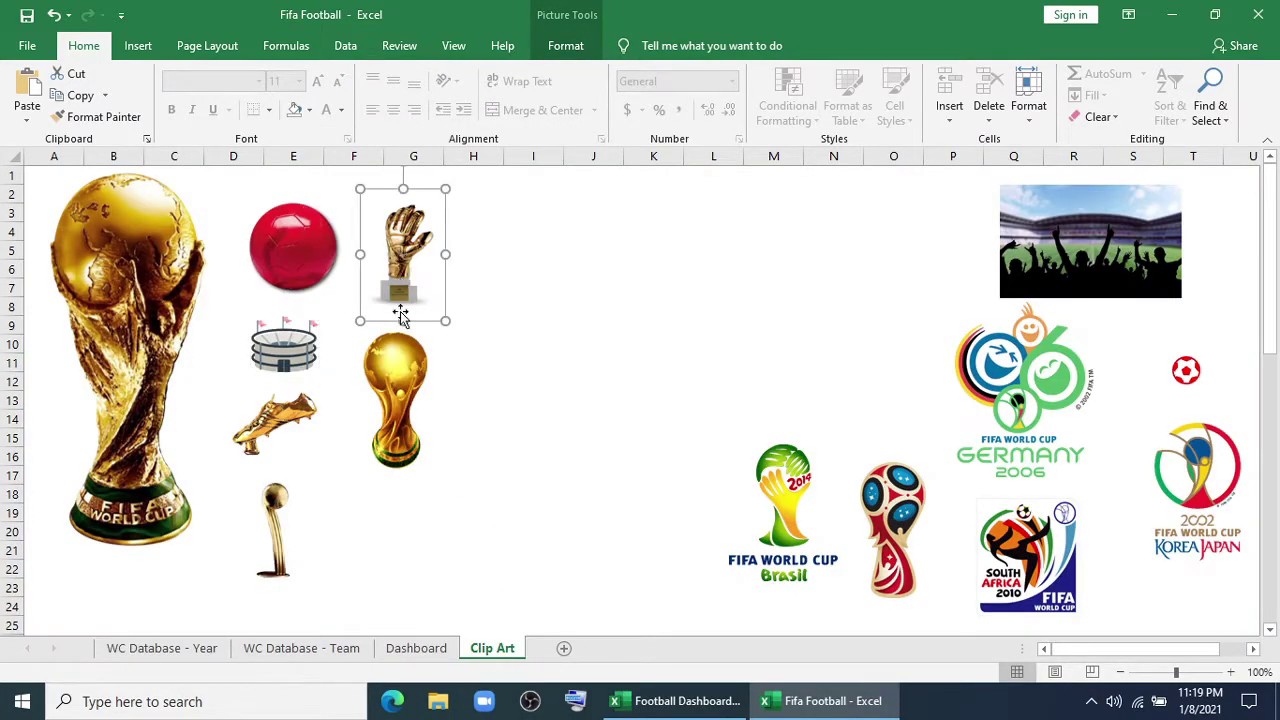
key(ctrl+c)
click(416, 648)
key(ctrl+v)
drag(1018, 551, 1000, 553)
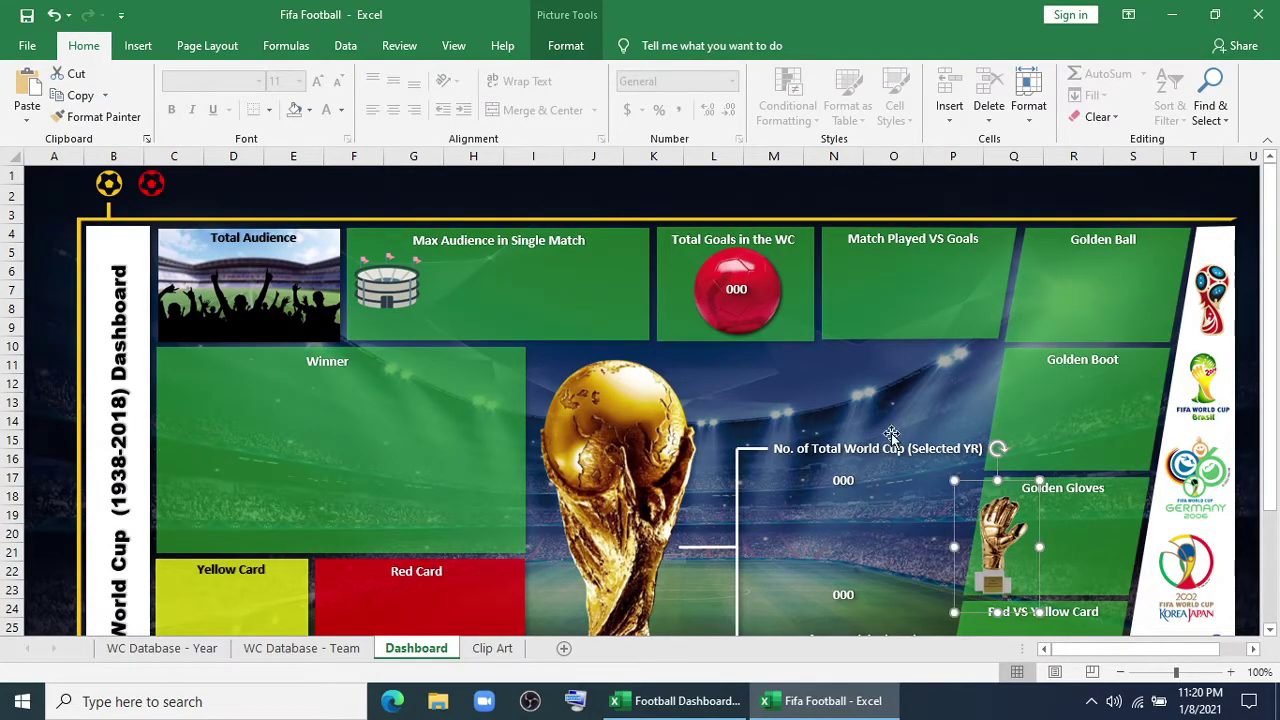
Apply a preset shadow effect to the golden glove trophy picture
click(565, 45)
click(840, 95)
mouse_move(840, 172)
click(936, 264)
Copy the golden boot picture from the Clip Art sheet into the Golden Boot panel
click(1034, 404)
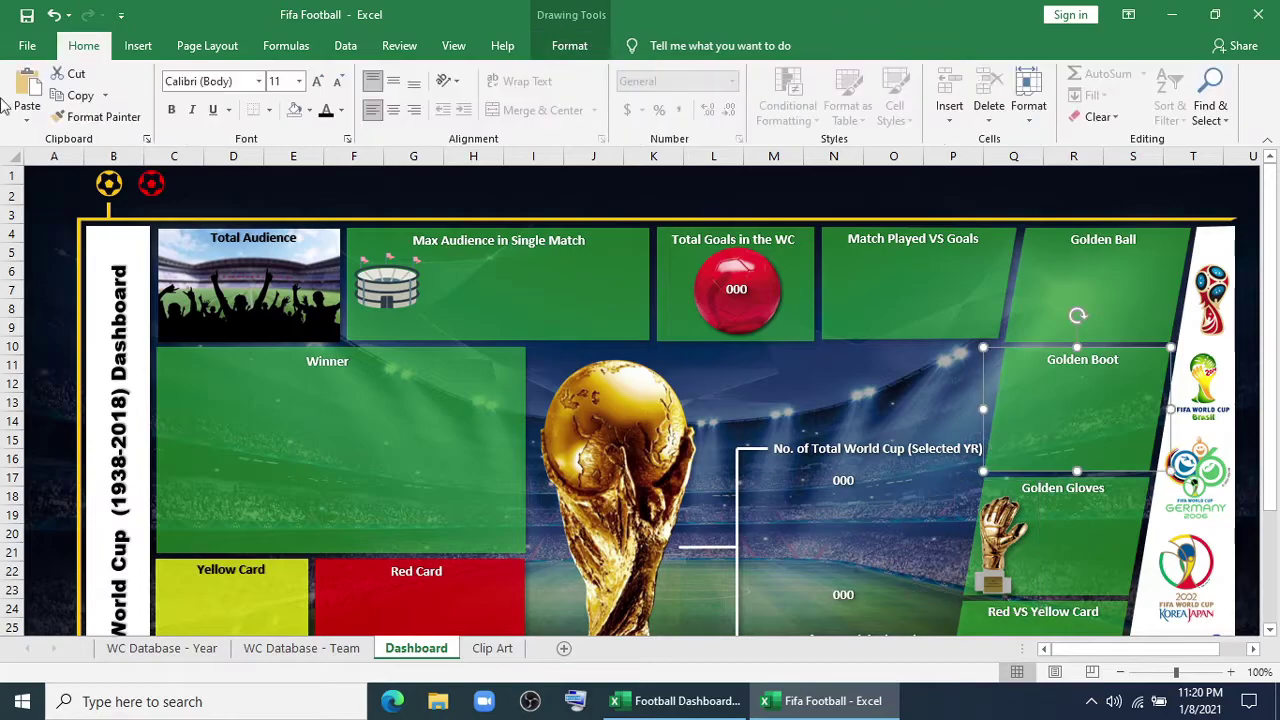
click(505, 648)
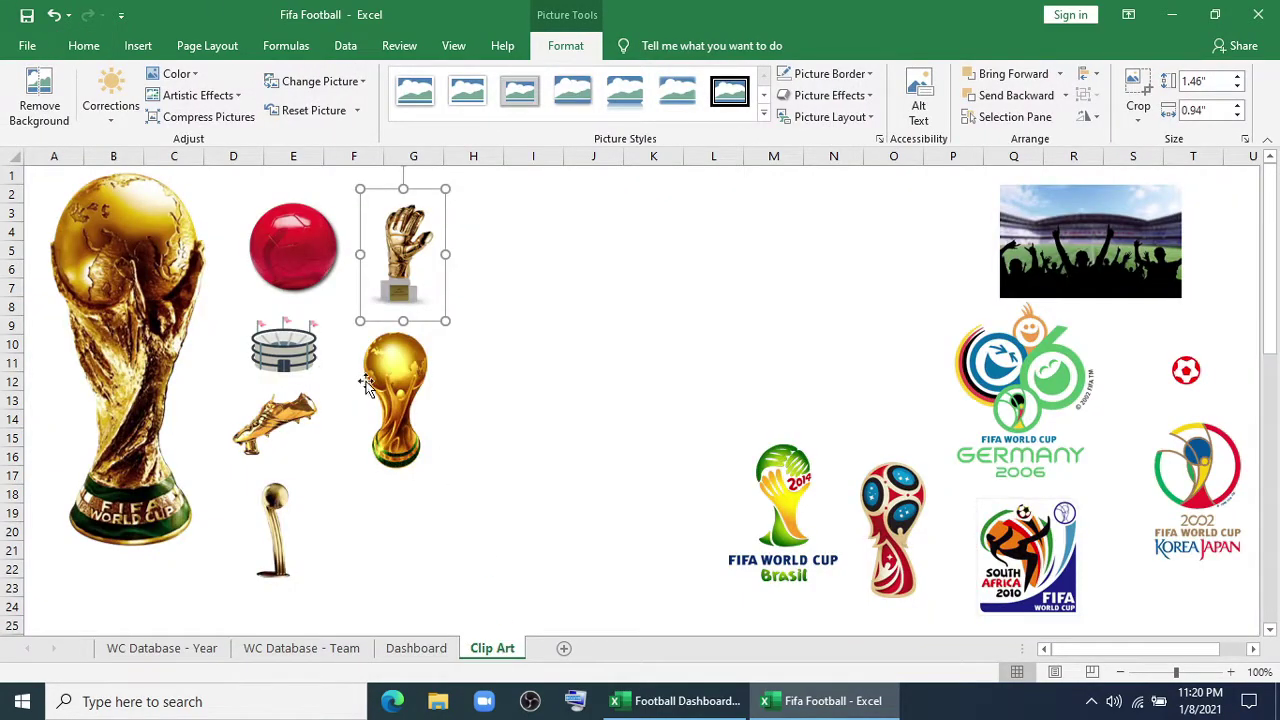
click(288, 418)
click(427, 650)
click(1095, 302)
click(1090, 418)
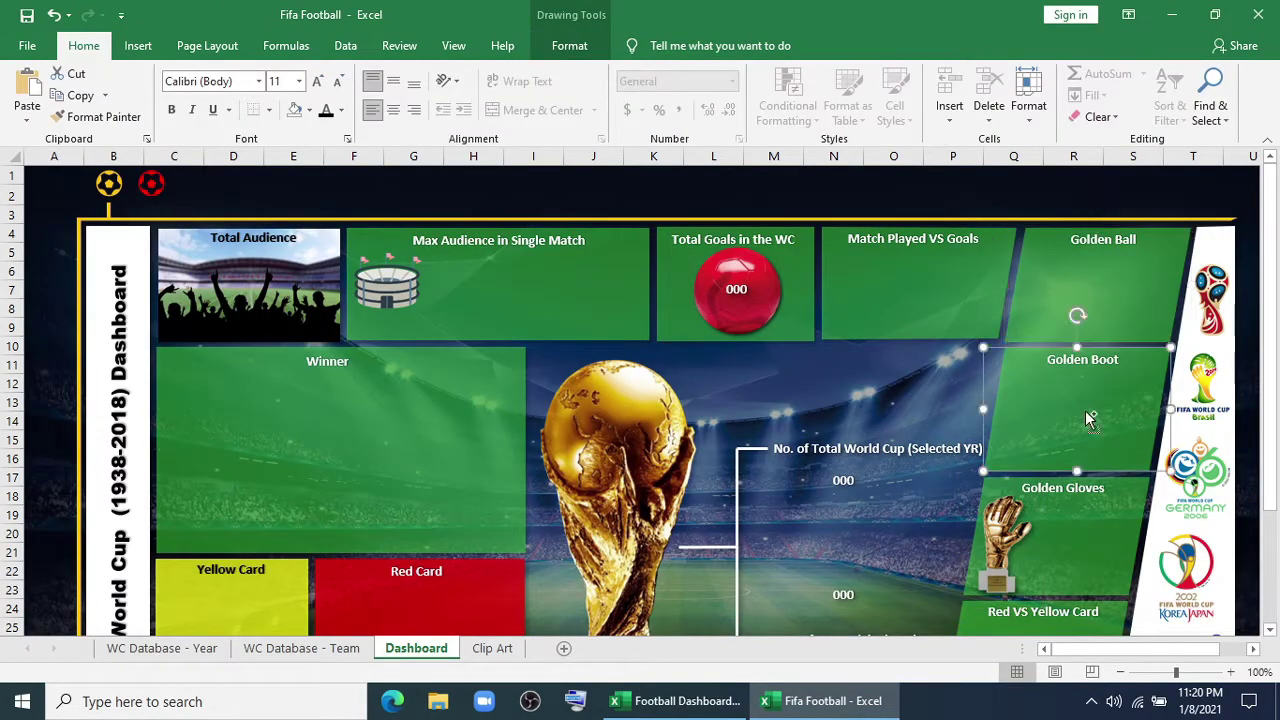
key(ctrl+v)
drag(1042, 372, 1048, 428)
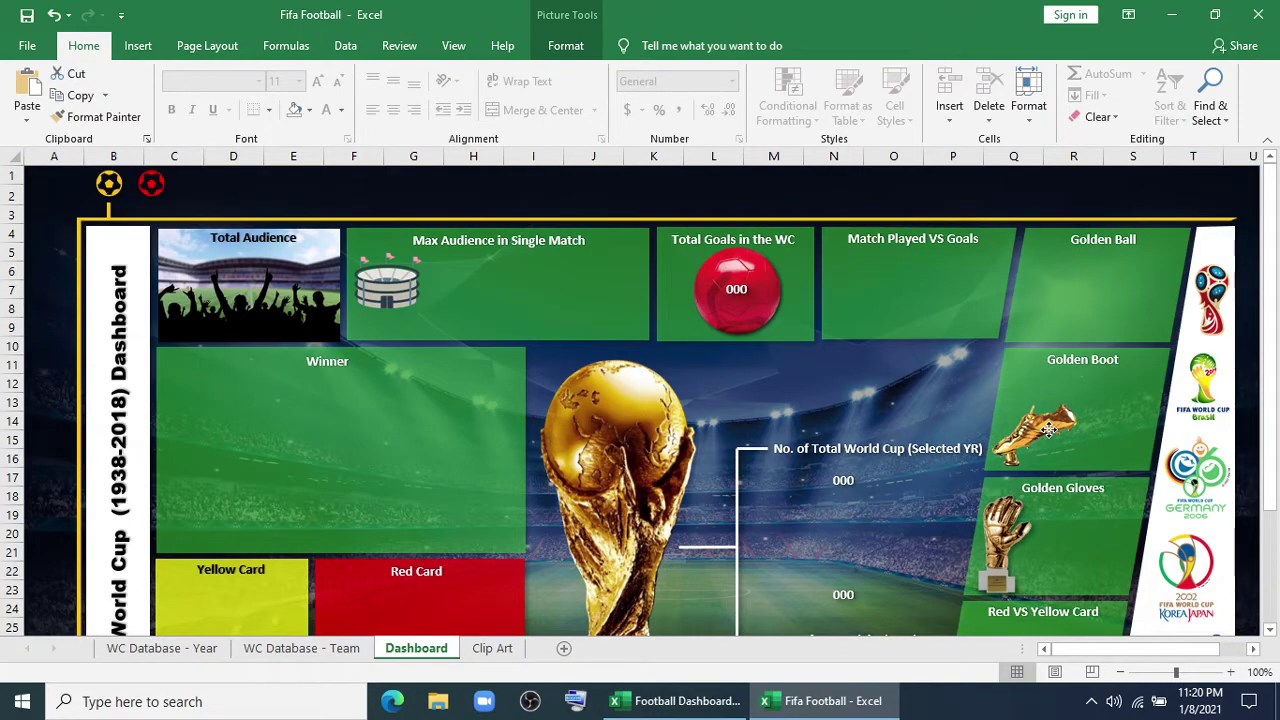
Apply a preset shadow to the golden boot picture and move it to the right side of the Golden Boot panel
click(1048, 428)
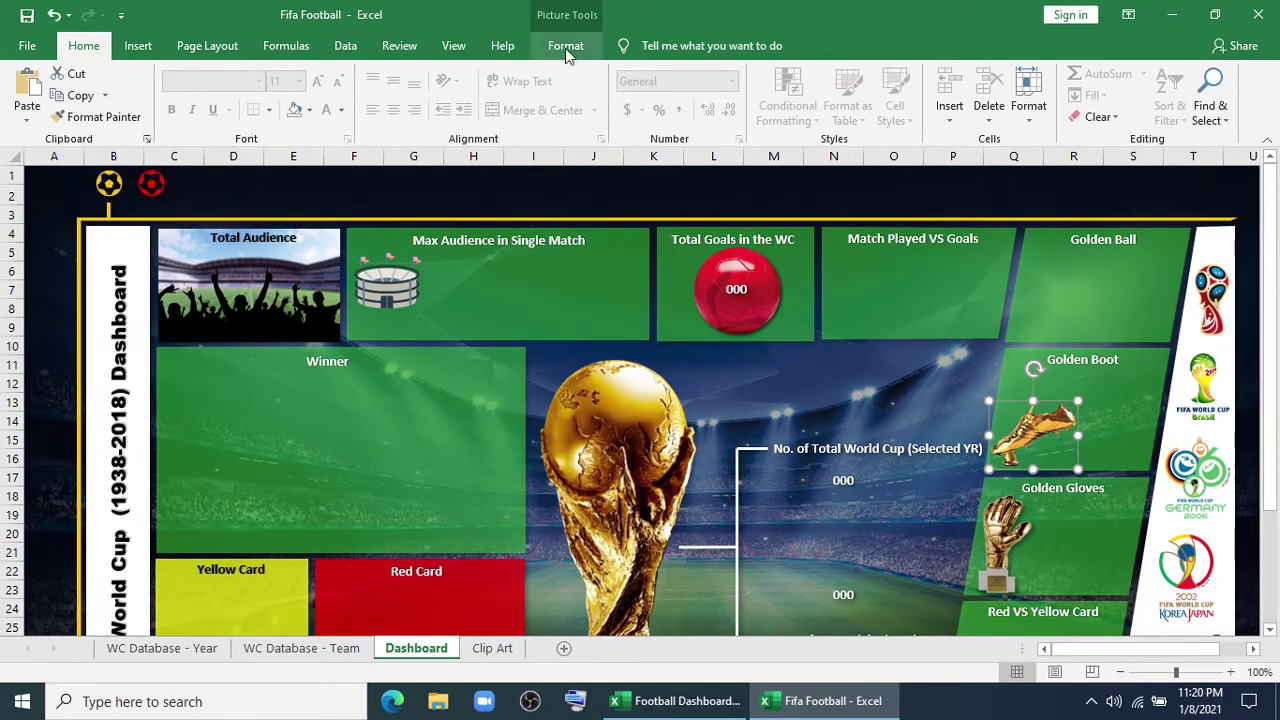
click(565, 45)
click(826, 95)
mouse_move(834, 172)
click(940, 262)
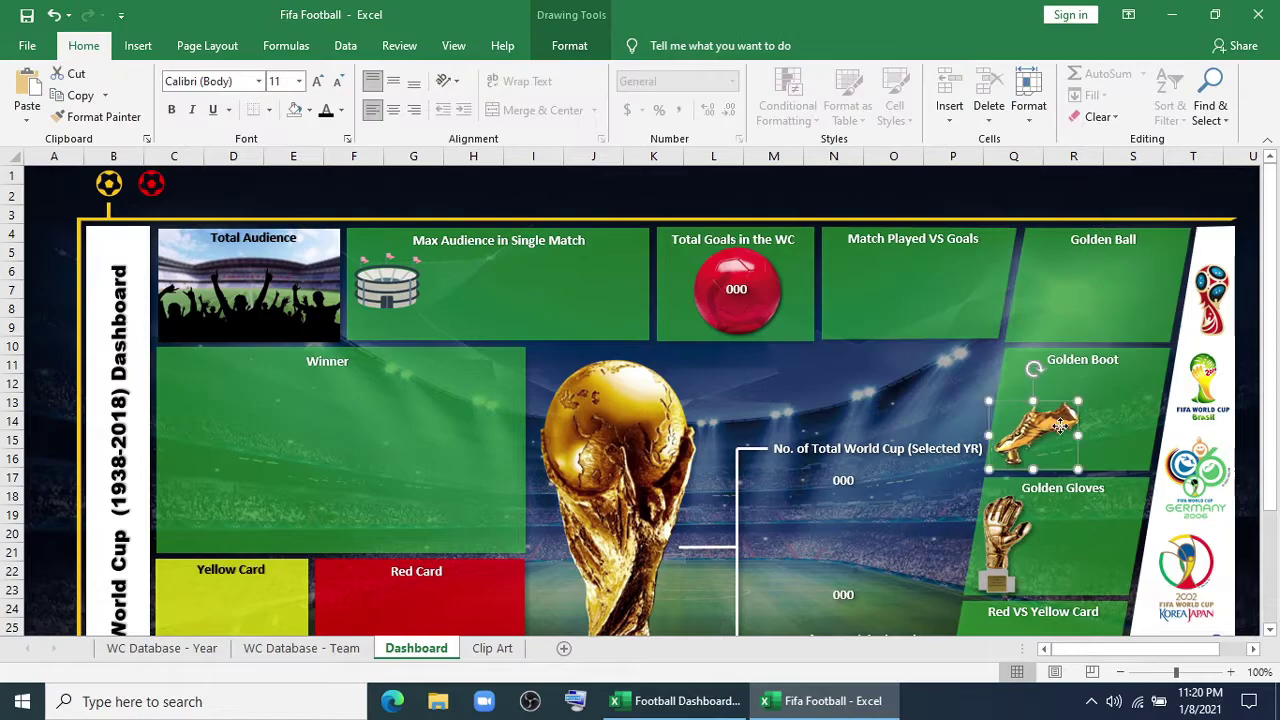
drag(1047, 428, 1122, 427)
Copy the golden ball trophy picture from the Clip Art sheet to the left side of the Golden Ball panel
click(492, 648)
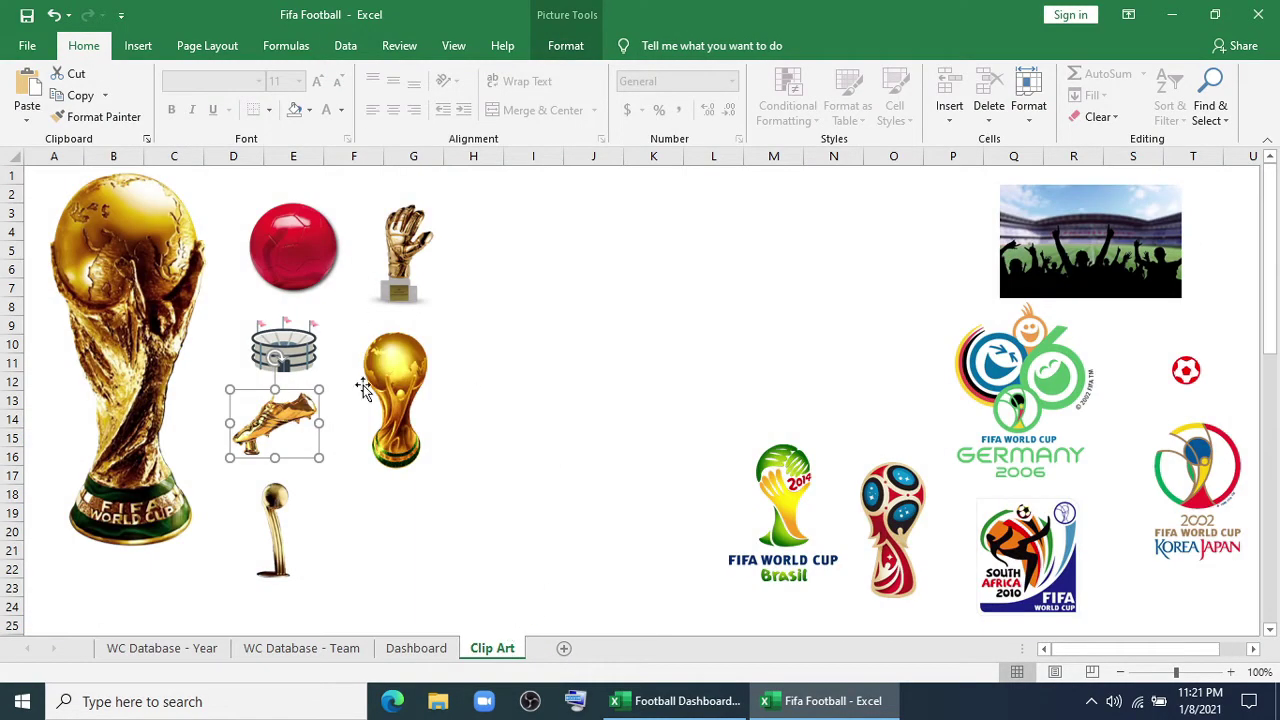
click(262, 538)
key(ctrl+c)
click(416, 648)
click(1062, 288)
key(ctrl+v)
drag(1050, 290, 1025, 308)
Apply a preset shadow effect to the golden ball trophy picture
click(565, 45)
click(829, 95)
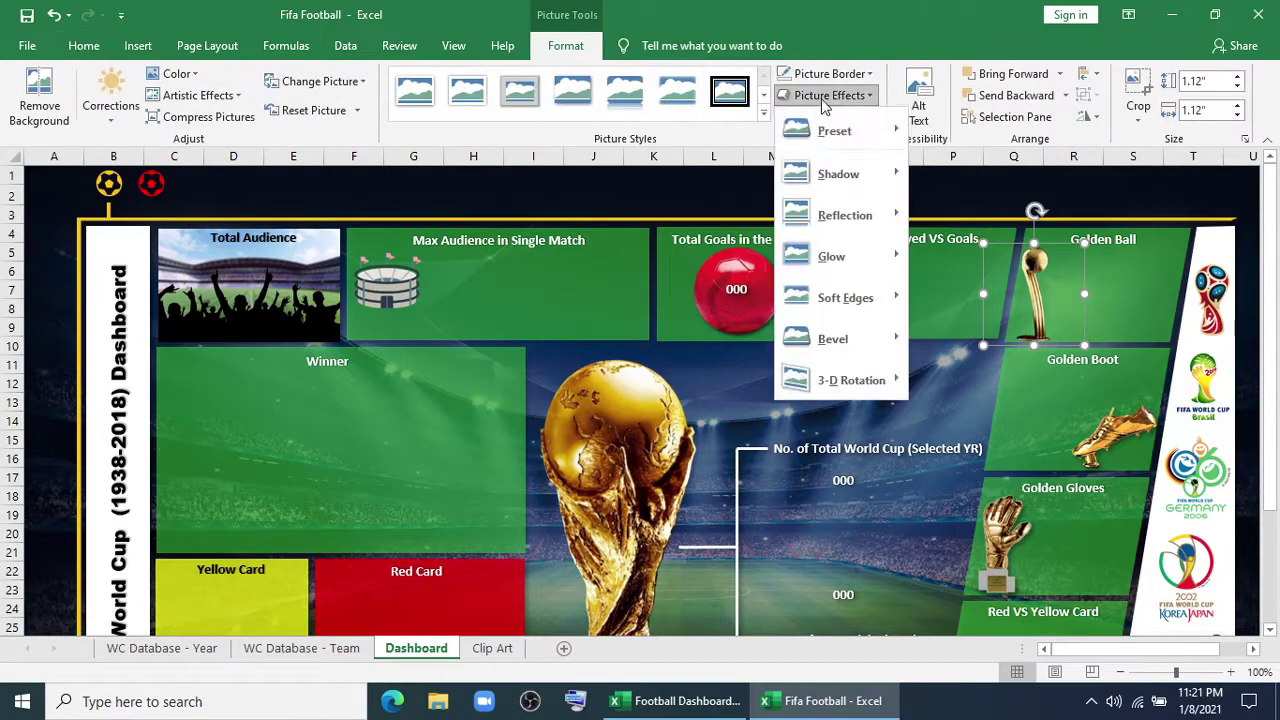
mouse_move(838, 174)
click(930, 260)
Create a PivotTable on a new worksheet from the WC Database - Year table (Table1) and add Total attendance as the summed value
click(160, 648)
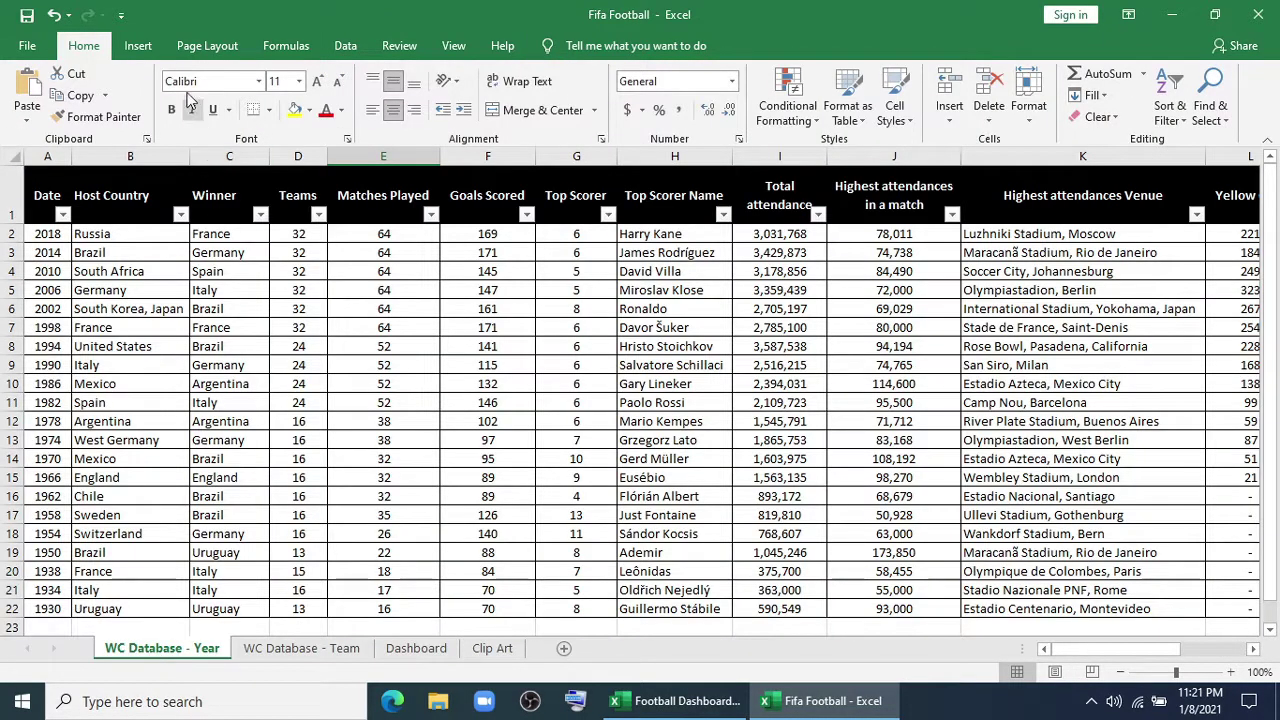
click(138, 45)
click(34, 95)
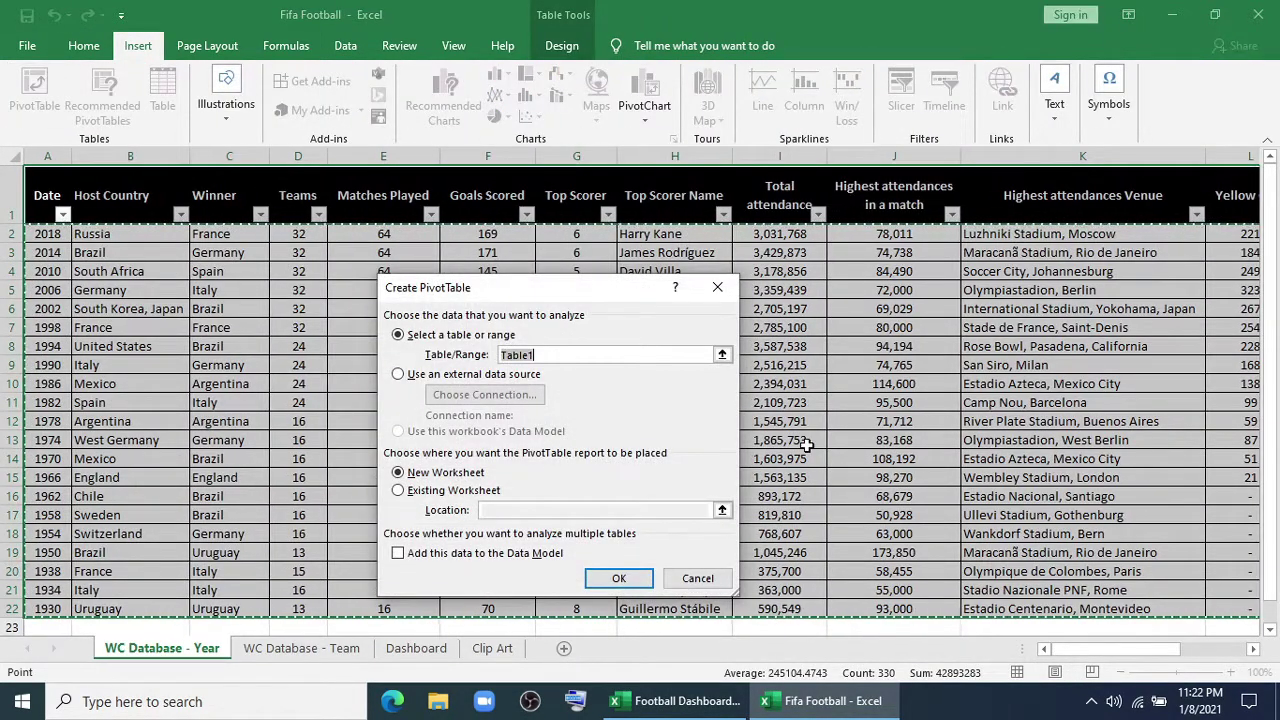
click(630, 577)
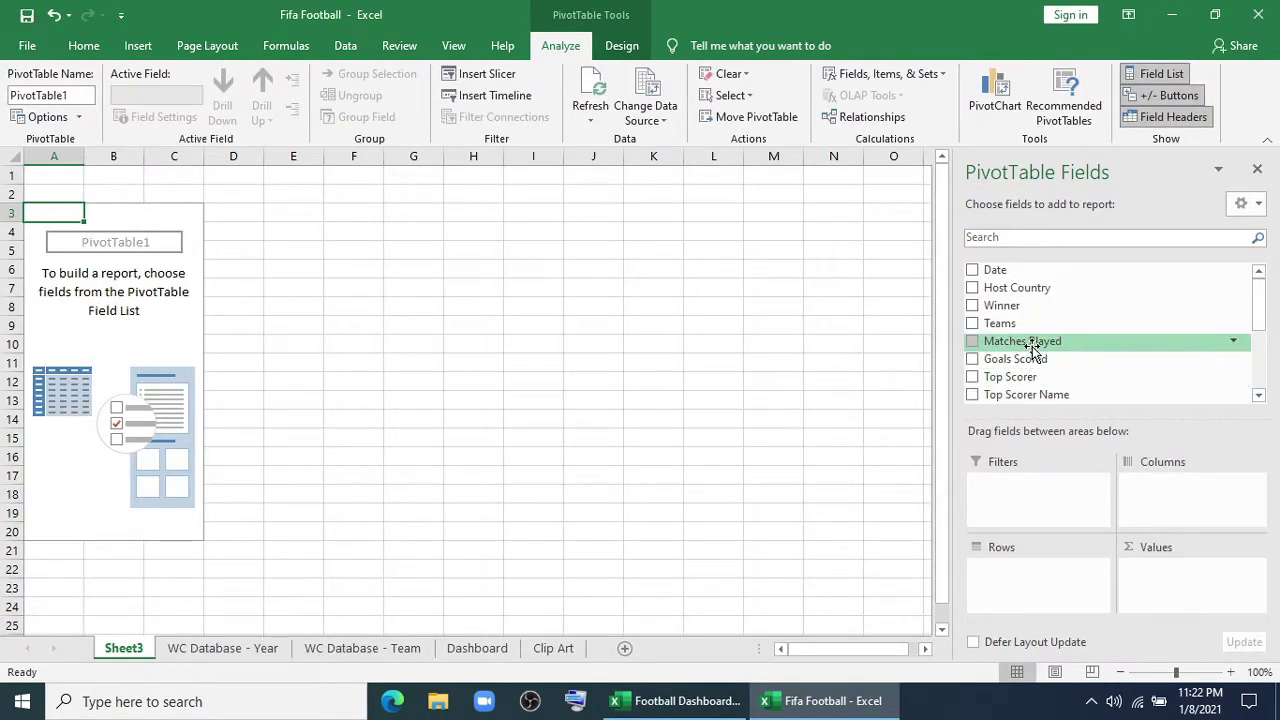
scroll(1034, 348, down, 1)
drag(1048, 368, 1155, 574)
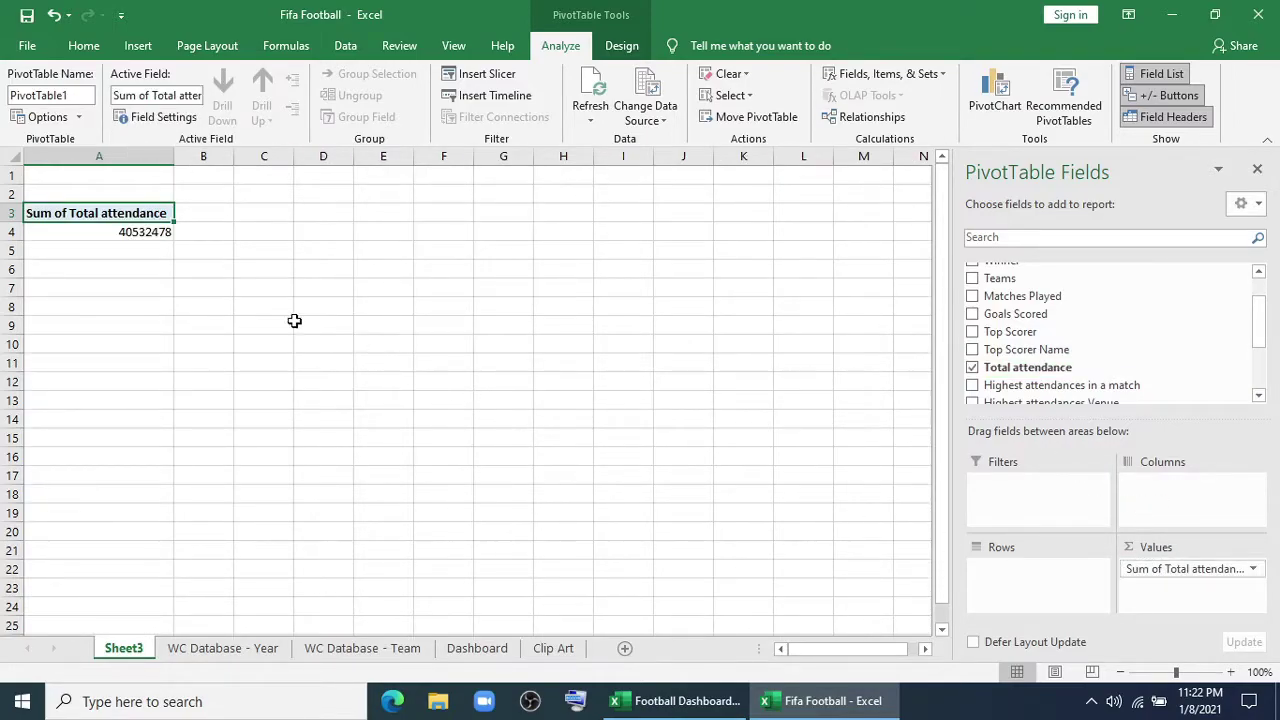
Link cell C3 to the pivot heading with =A3 and fill the formula down to C4
click(263, 213)
text(=)
click(157, 212)
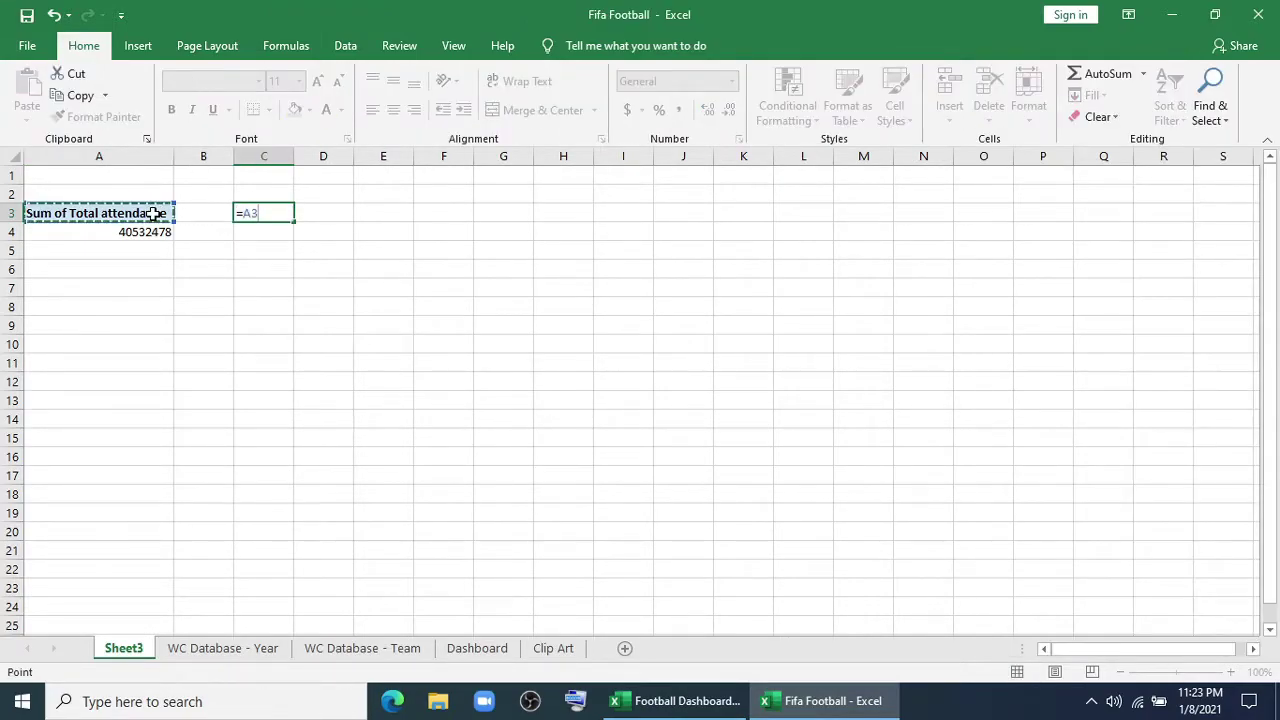
key(Return)
click(266, 216)
drag(294, 222, 294, 241)
Apply the custom number format 0.00,, "Million" to the linked attendance value in cell C4
right_click(273, 232)
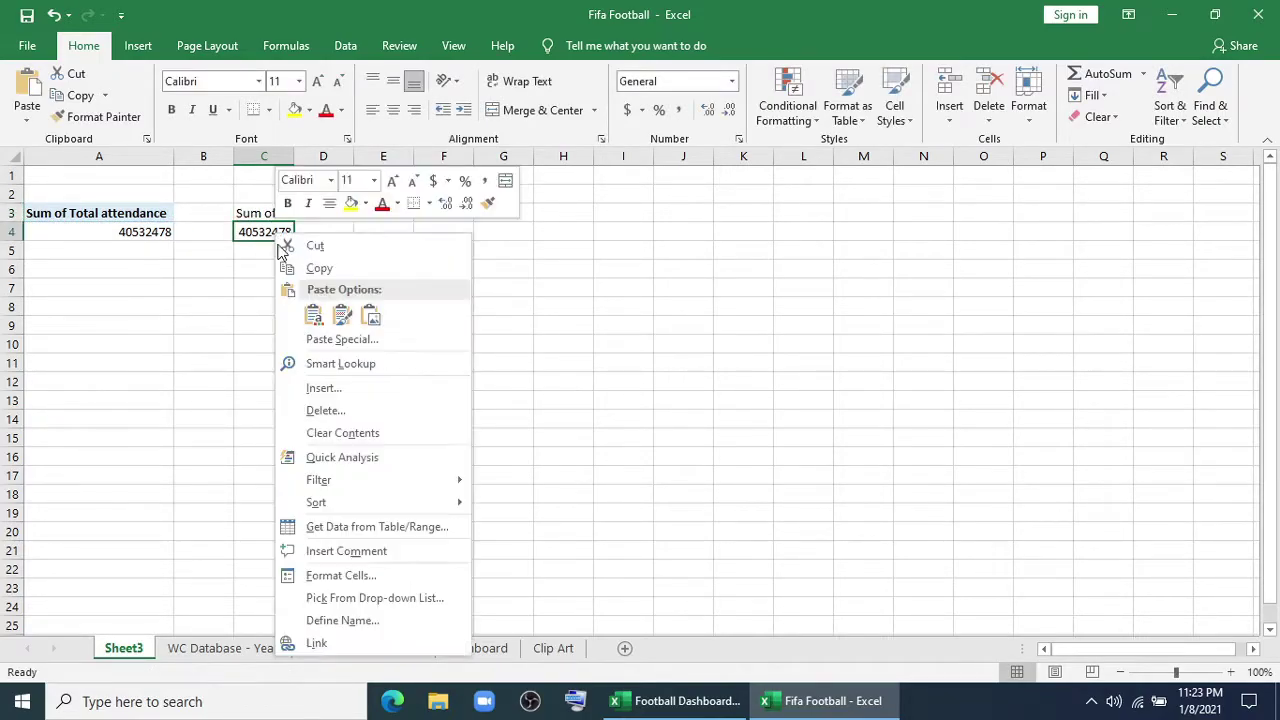
click(328, 582)
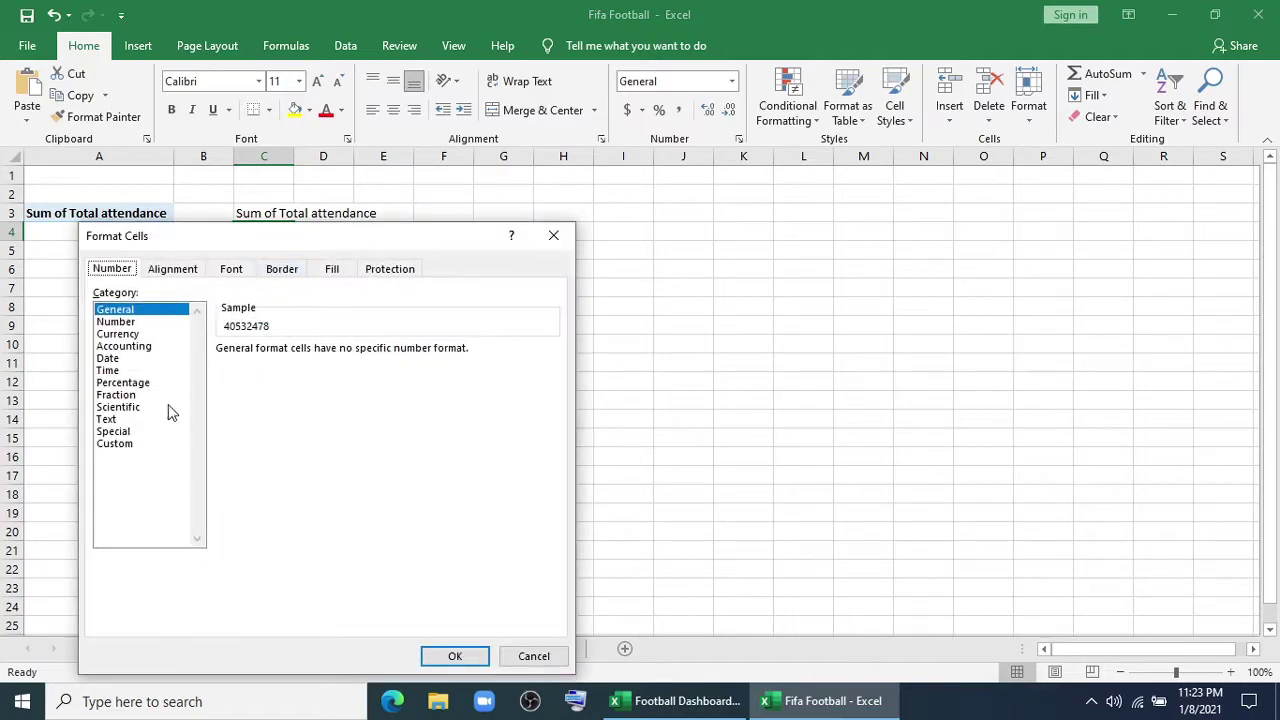
click(118, 443)
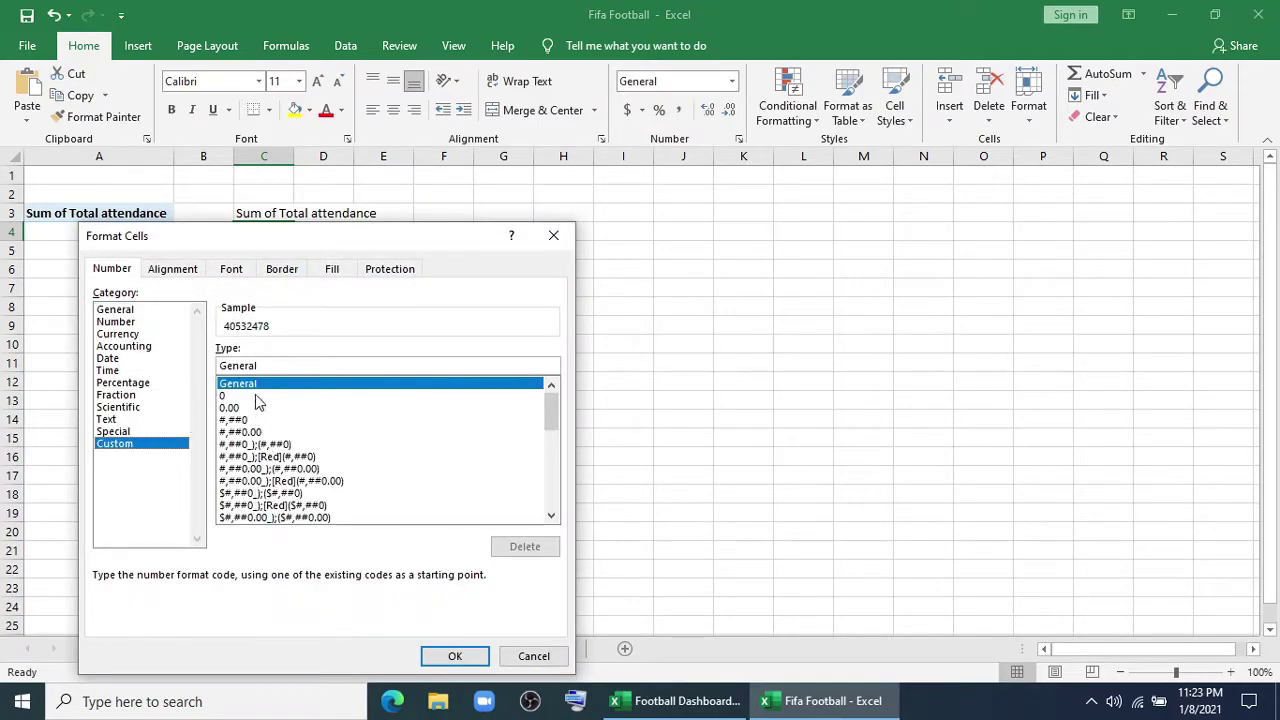
text(0.00)
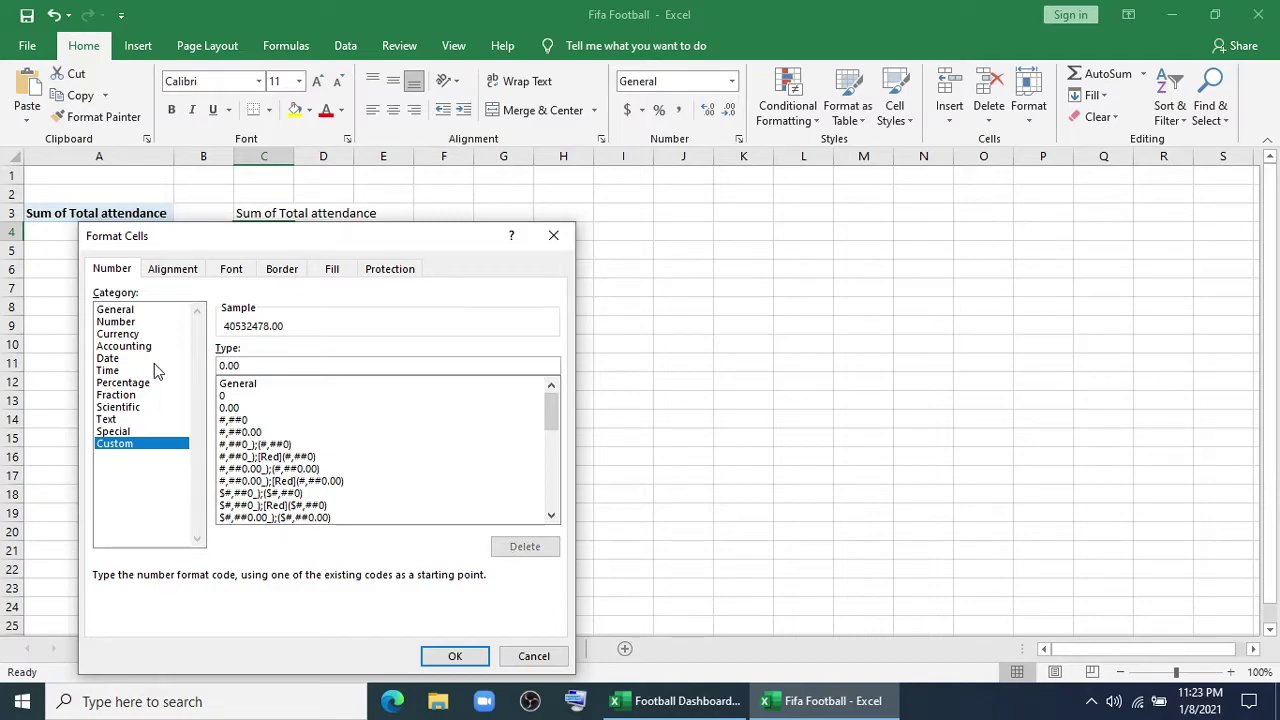
text(,, "Million")
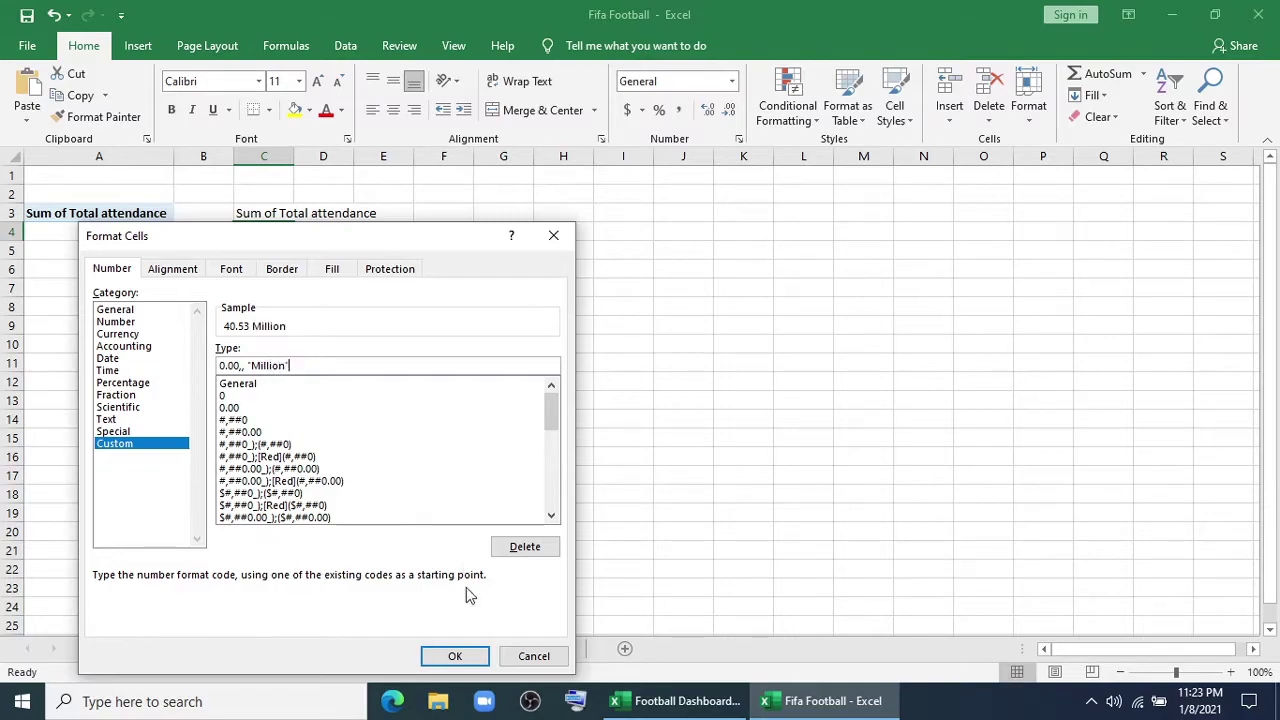
click(455, 656)
click(344, 477)
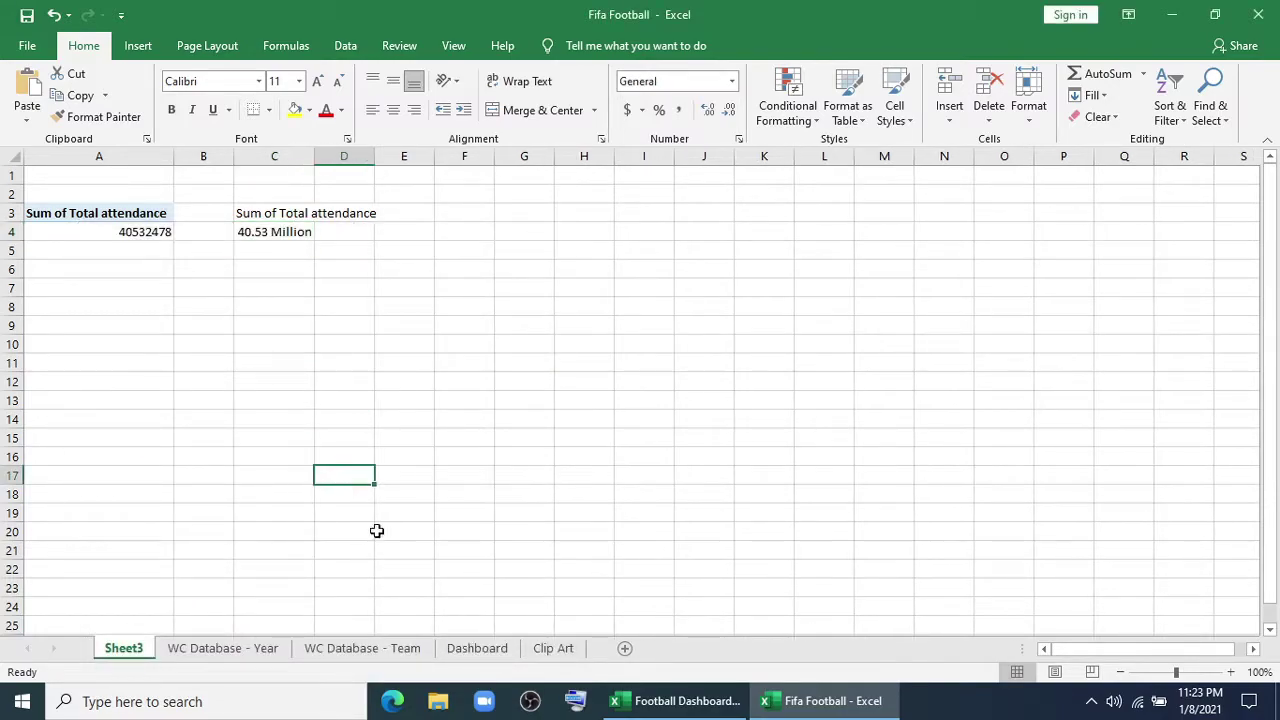
On the Dashboard sheet, copy the Total Audience label to the lower edge of the crowd picture and colour the copy's text gold
click(470, 648)
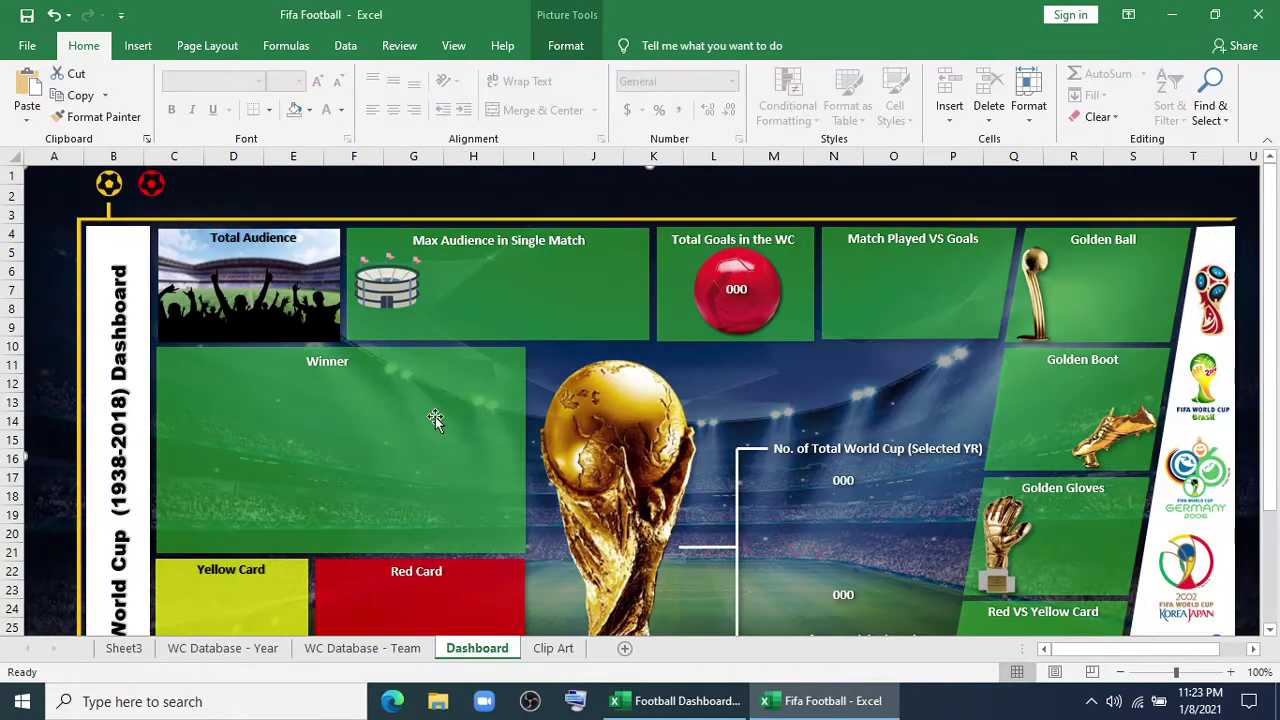
click(283, 300)
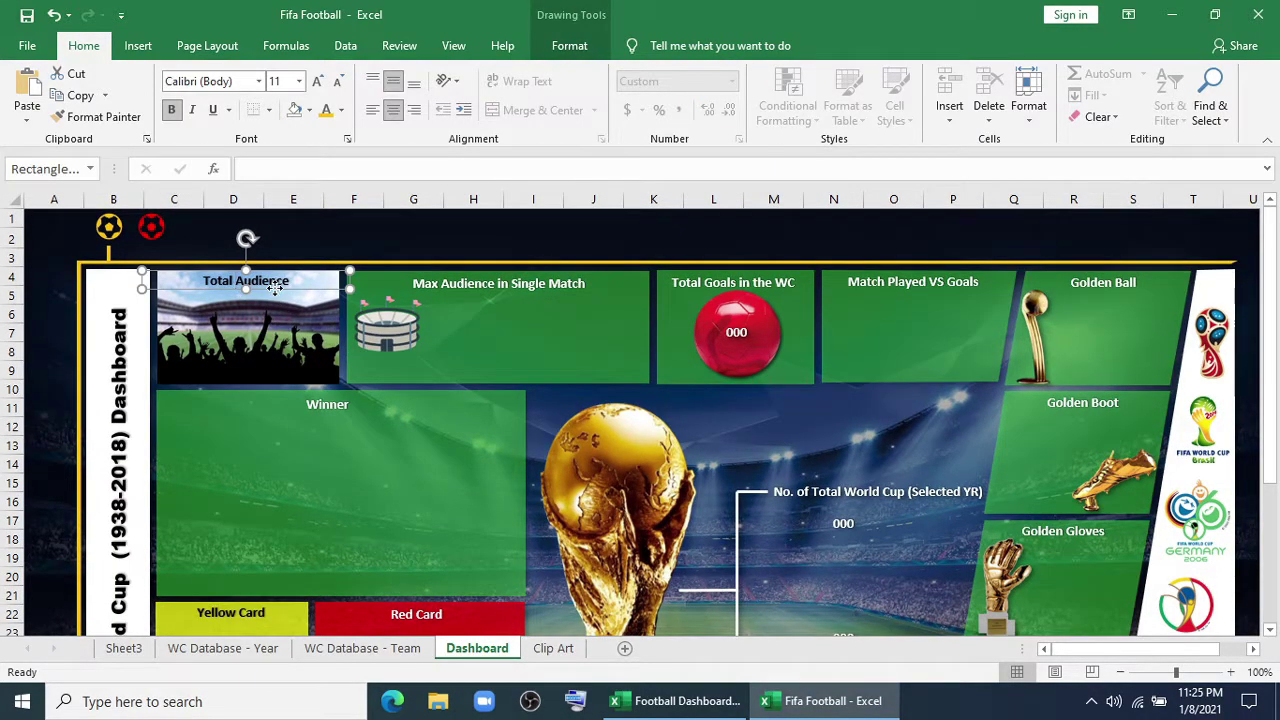
drag(275, 287, 277, 377)
click(326, 110)
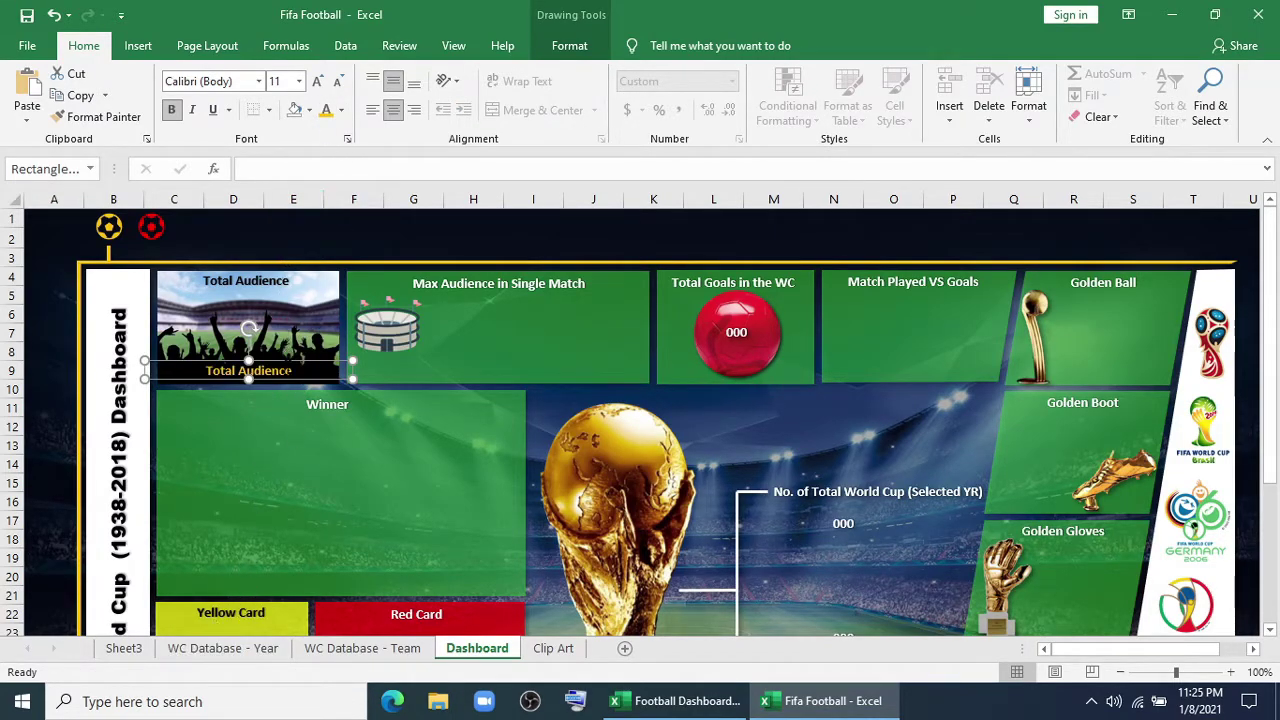
Clear the copied label's text and link the box to the formatted attendance value with =Sheet3!C4
drag(296, 371, 200, 371)
key(BackSpace)
click(256, 176)
click(255, 175)
text(=)
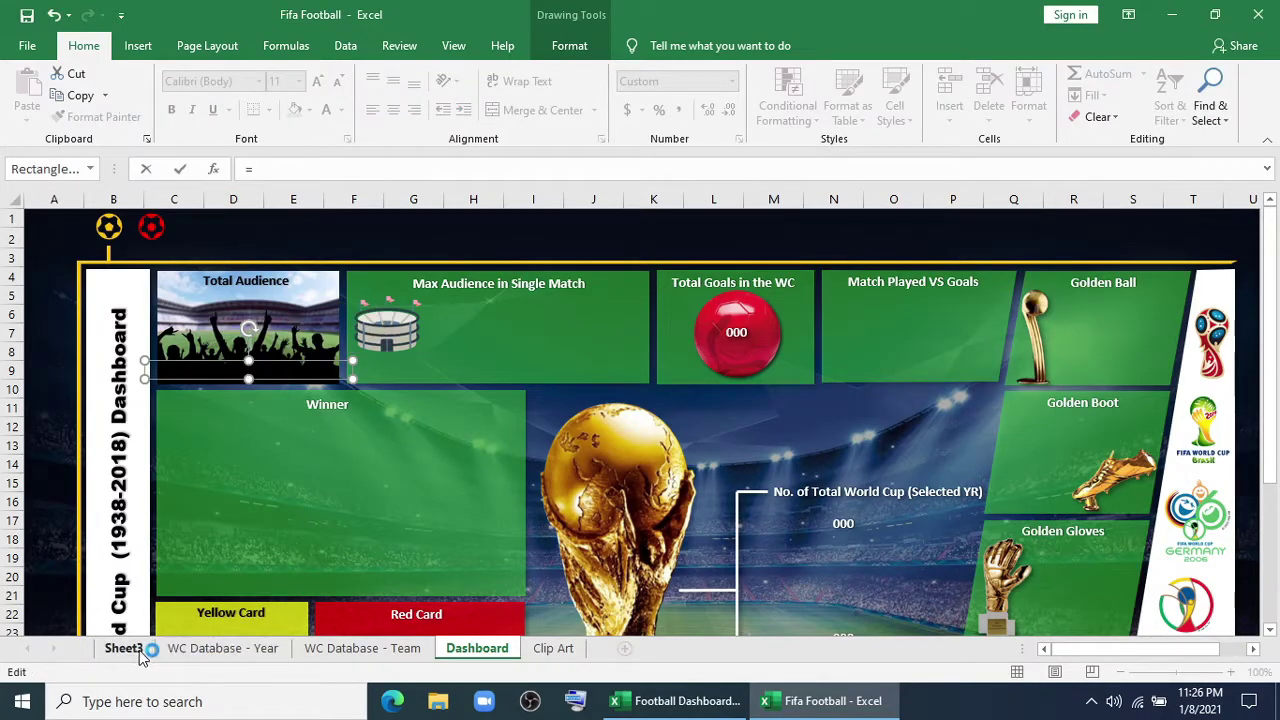
click(139, 650)
click(272, 279)
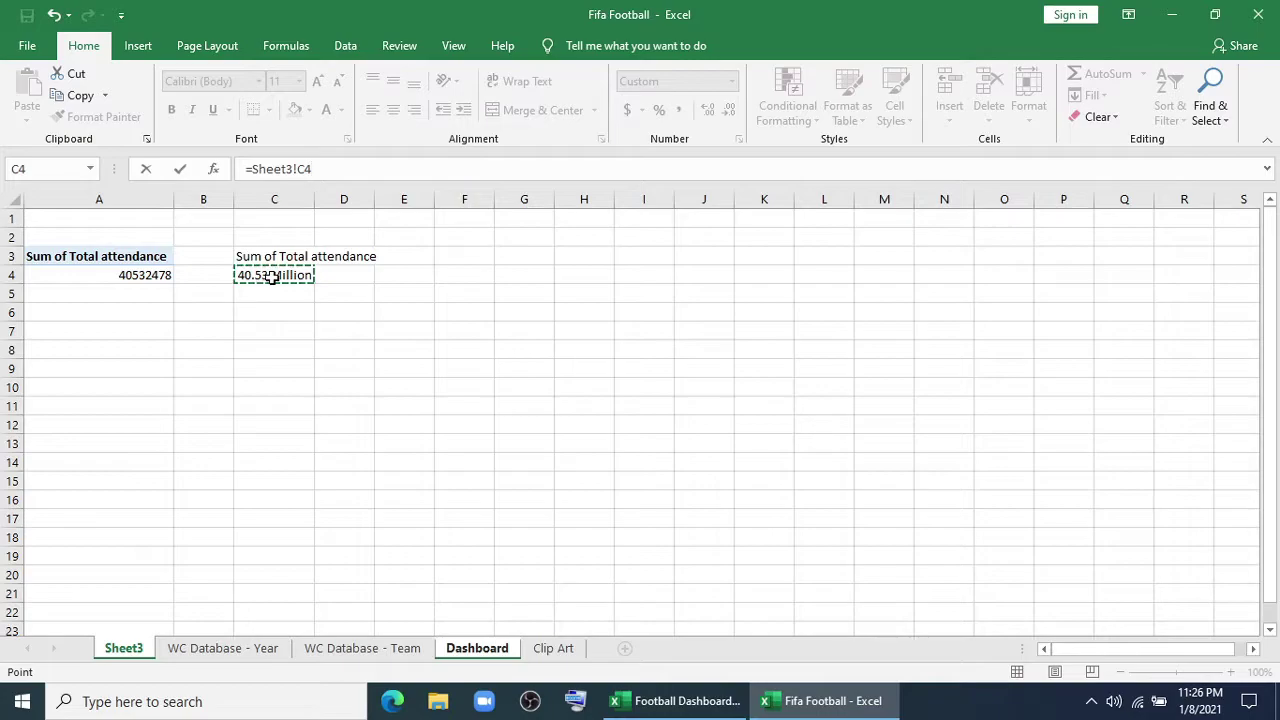
key(Return)
Set the linked Total Audience value to gold text in the Arial Black font
click(341, 110)
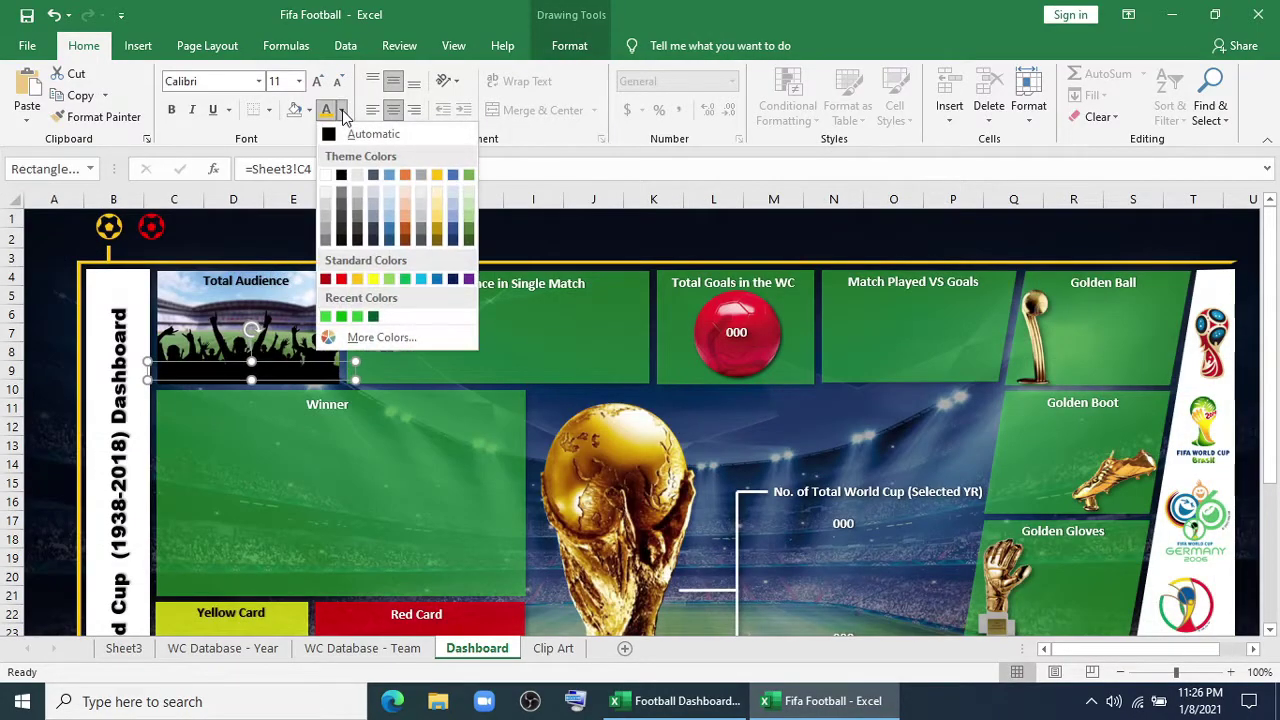
click(299, 366)
click(330, 112)
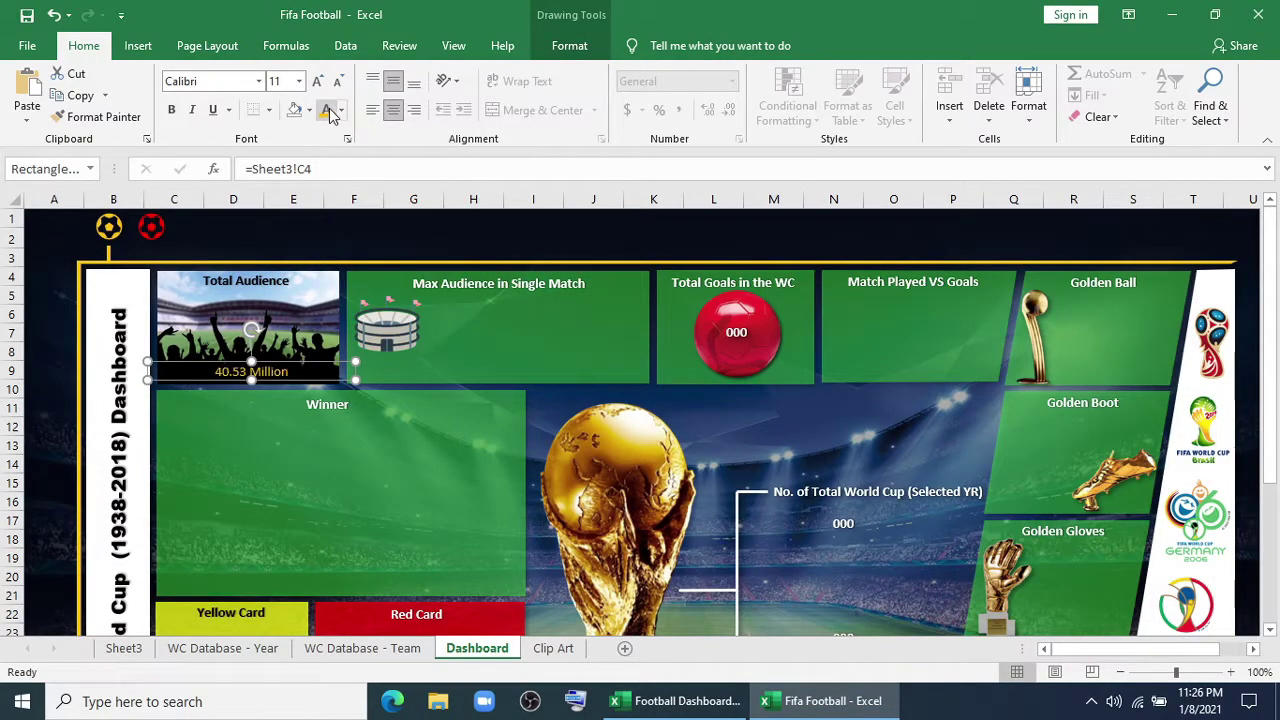
click(258, 81)
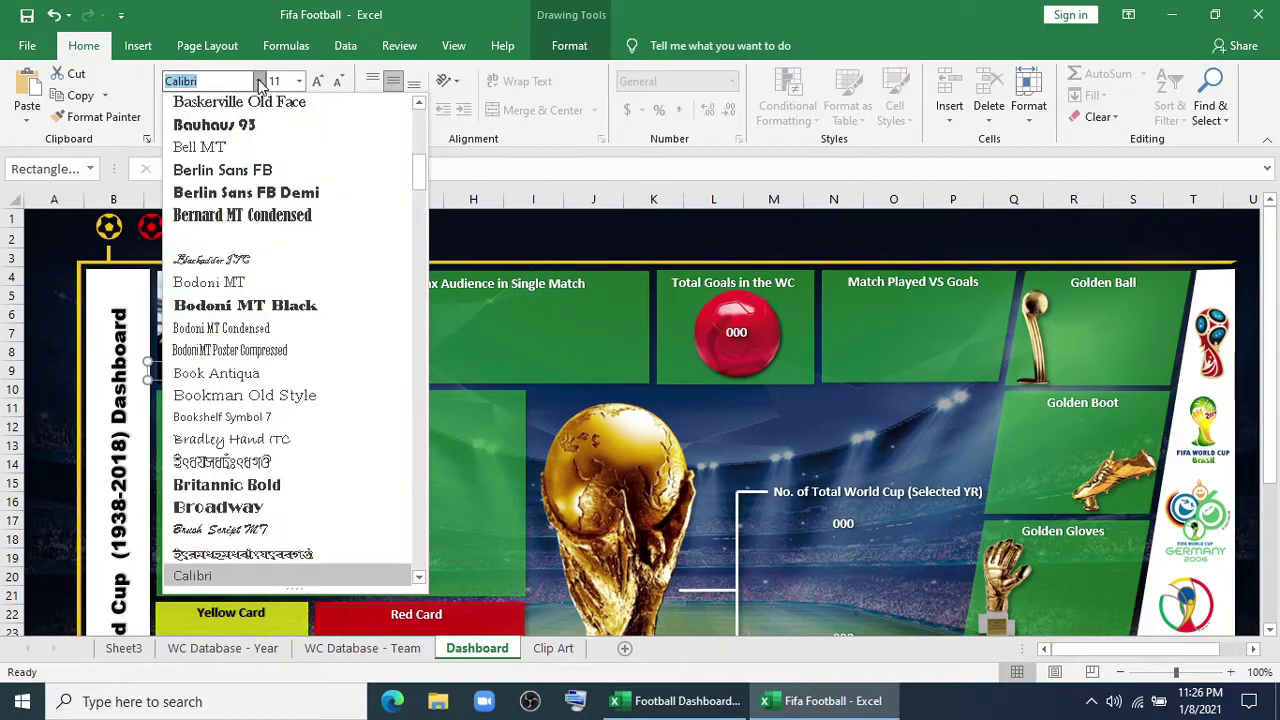
scroll(245, 262, up, 5)
click(237, 218)
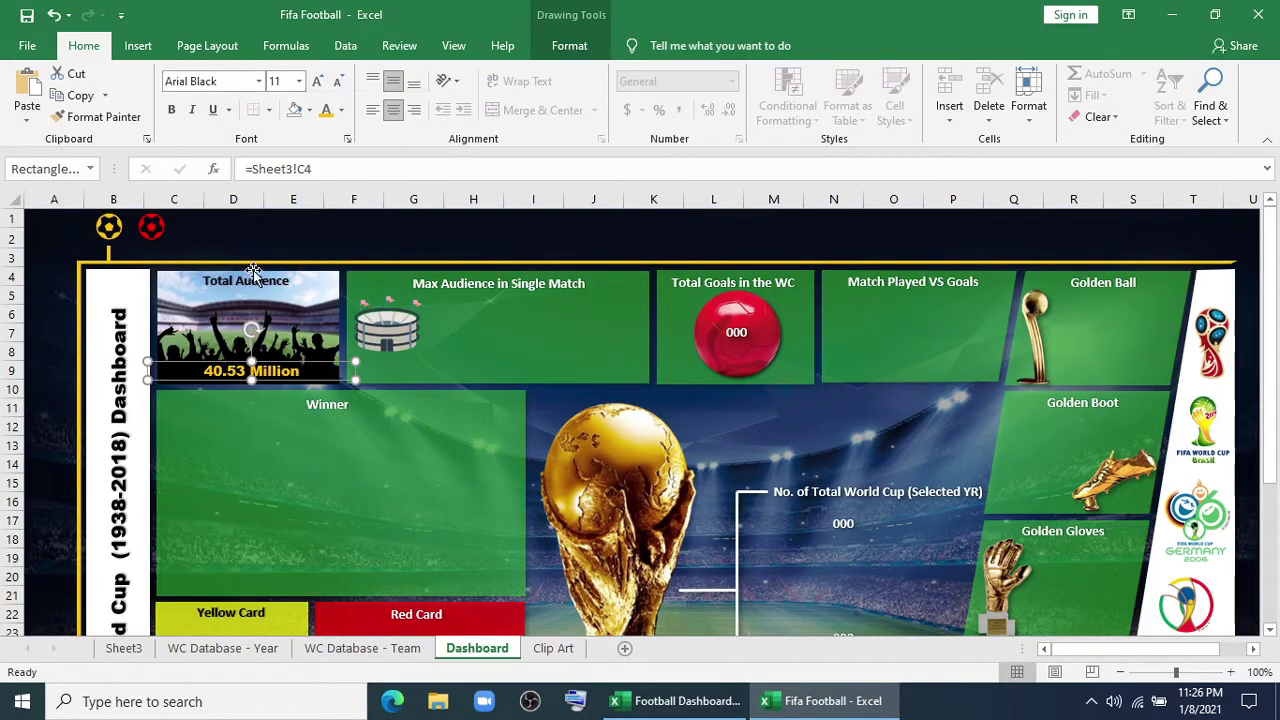
Make the Total Audience value yellow at font size 18 and nudge it up slightly
click(315, 81)
click(341, 110)
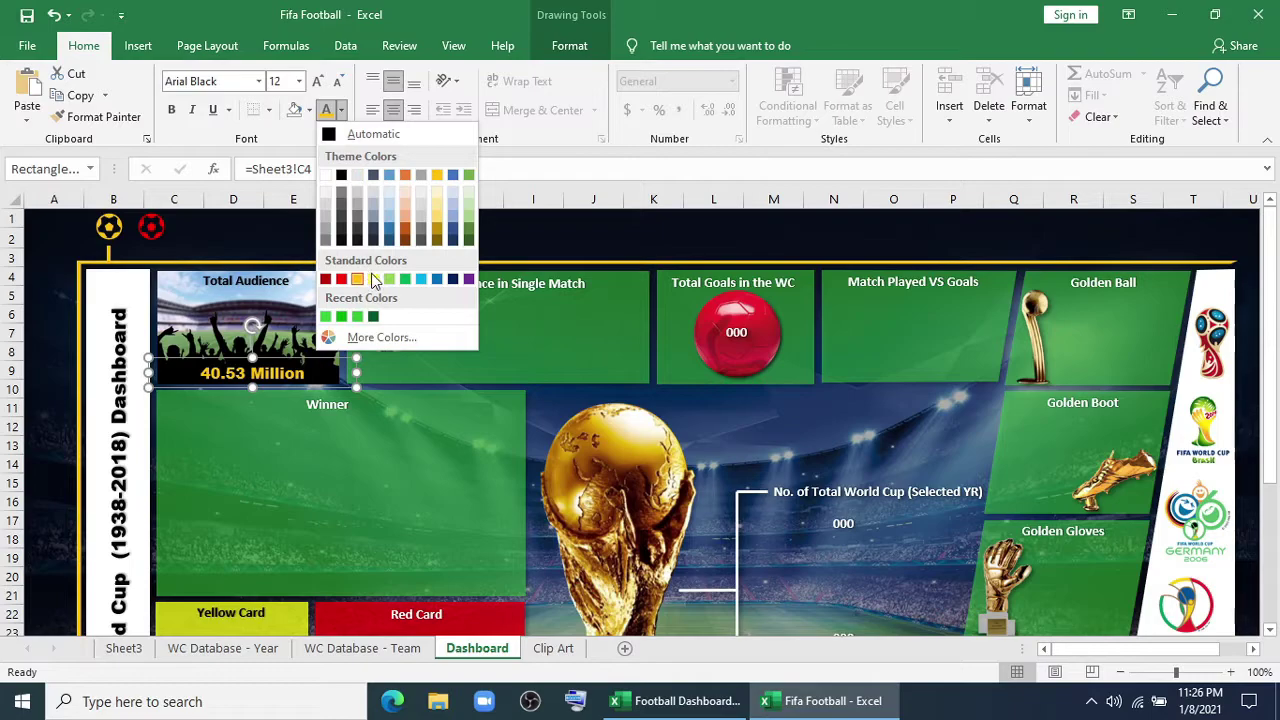
click(373, 279)
click(315, 81)
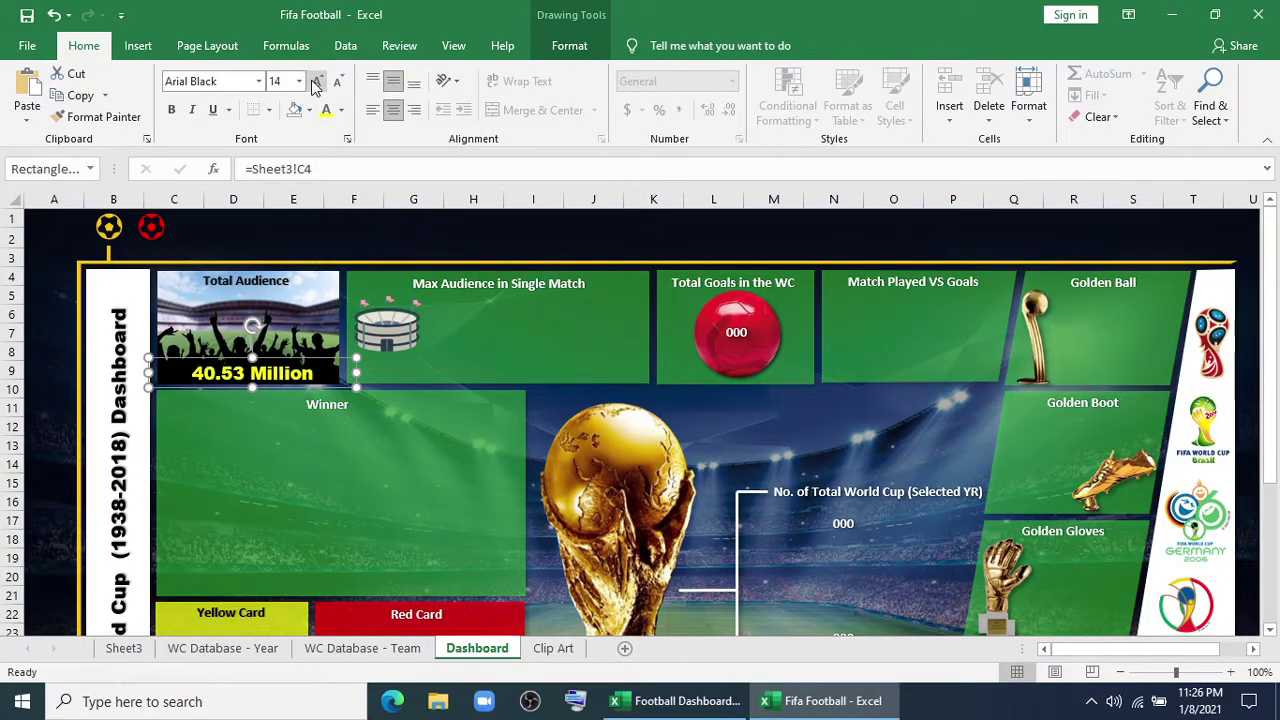
click(315, 81)
click(315, 81)
key(Up)
key(Up)
click(440, 350)
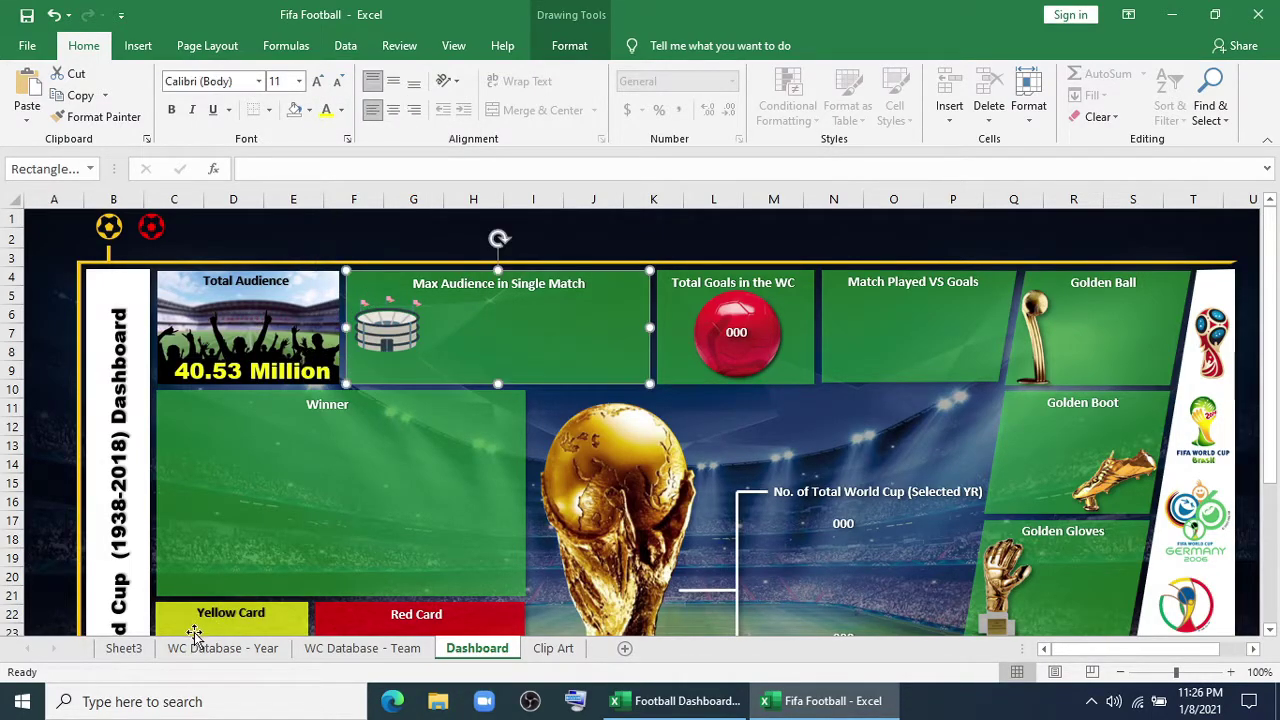
Duplicate the Total attendance PivotTable in A3:A4 on Sheet3 to cell A8
click(124, 648)
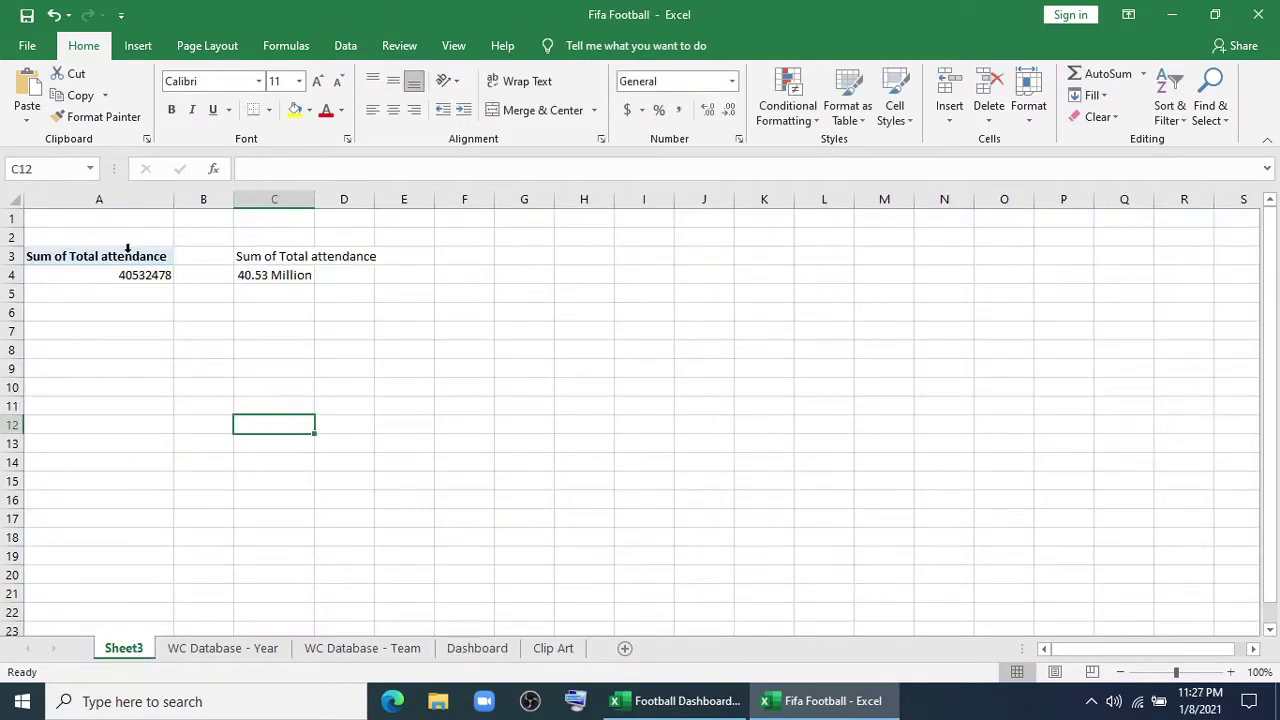
drag(128, 248, 131, 271)
key(ctrl+c)
click(90, 343)
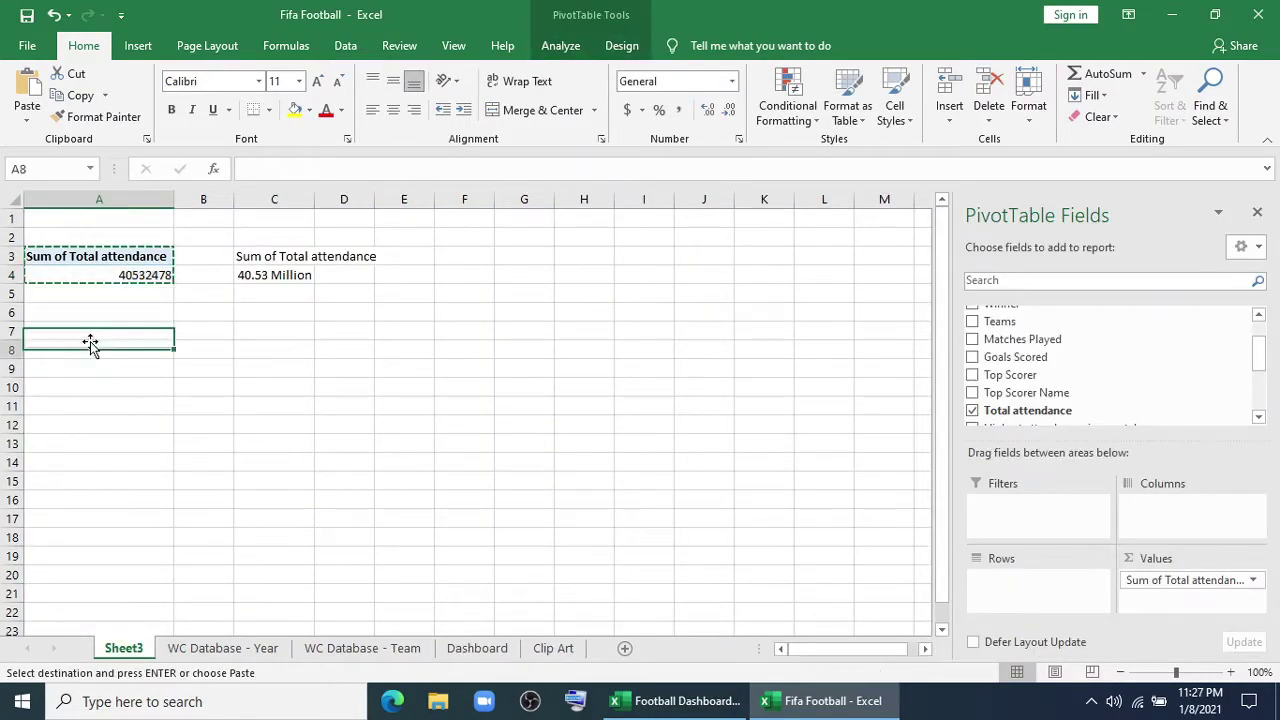
key(ctrl+v)
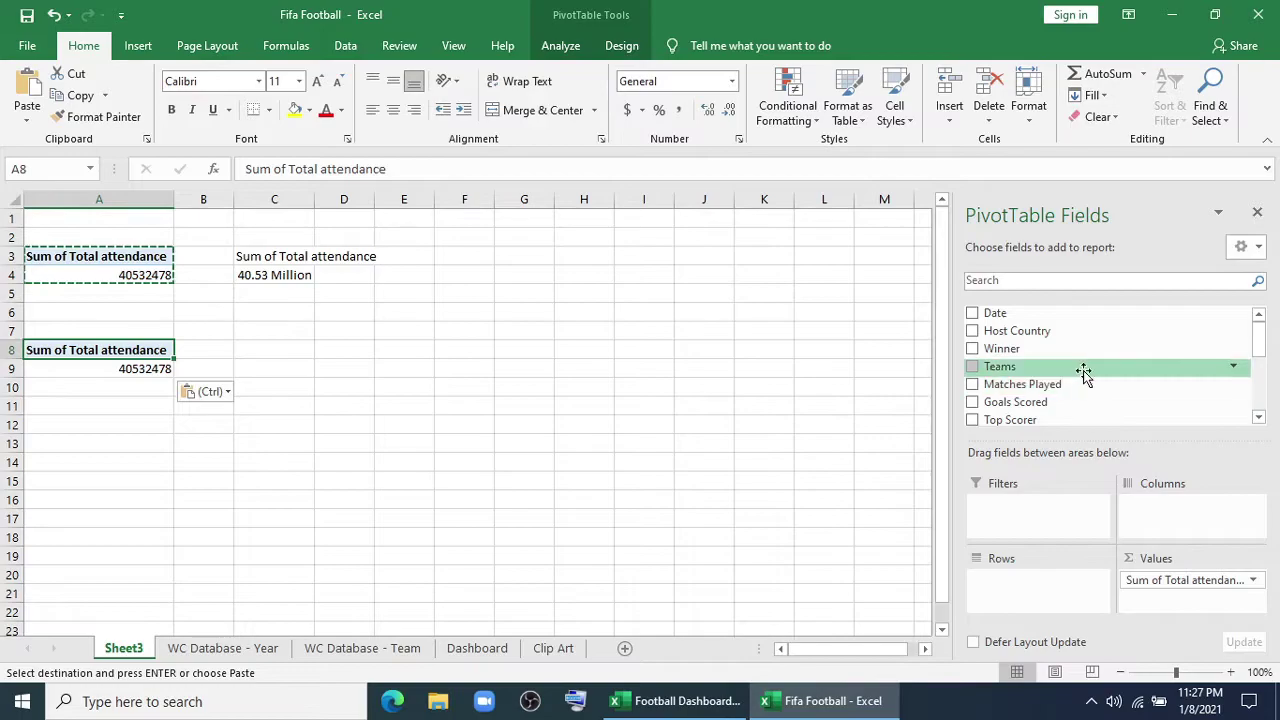
Replace Total attendance with Highest attendances in a match as the summed value of the duplicated PivotTable
scroll(1084, 372, down, 5)
drag(1166, 580, 786, 524)
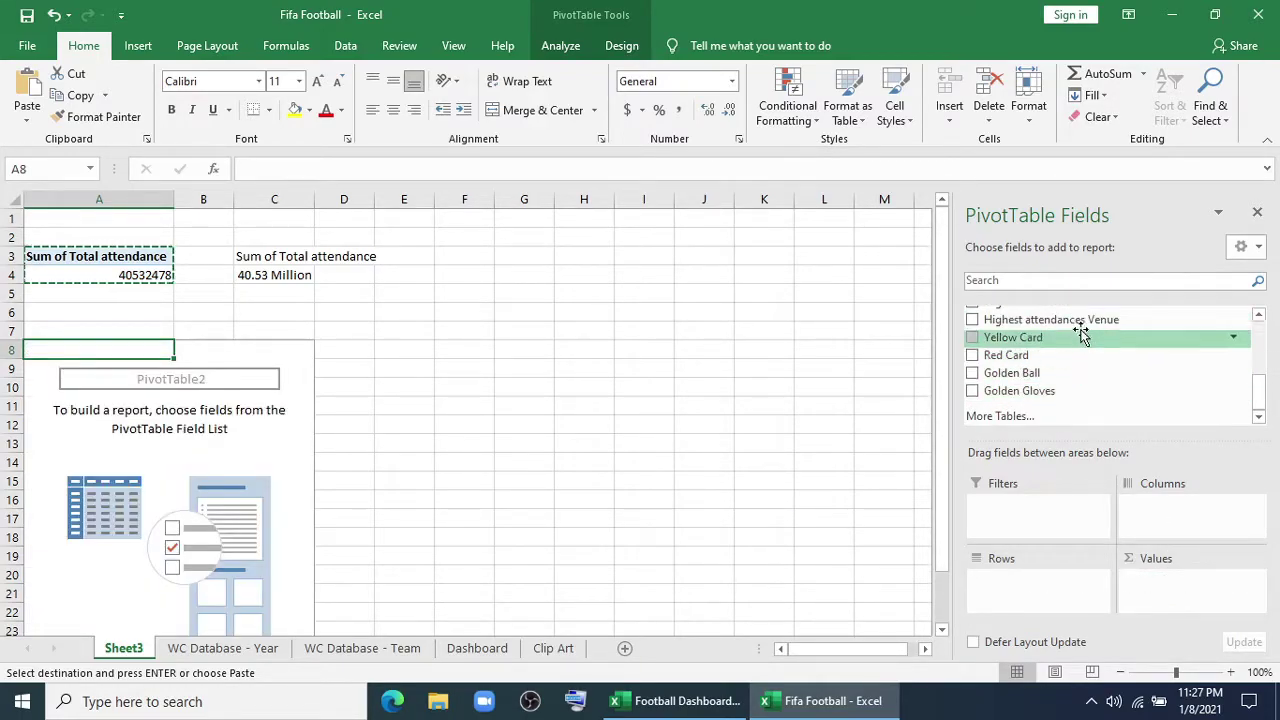
scroll(1083, 343, up, 3)
drag(1114, 391, 1170, 590)
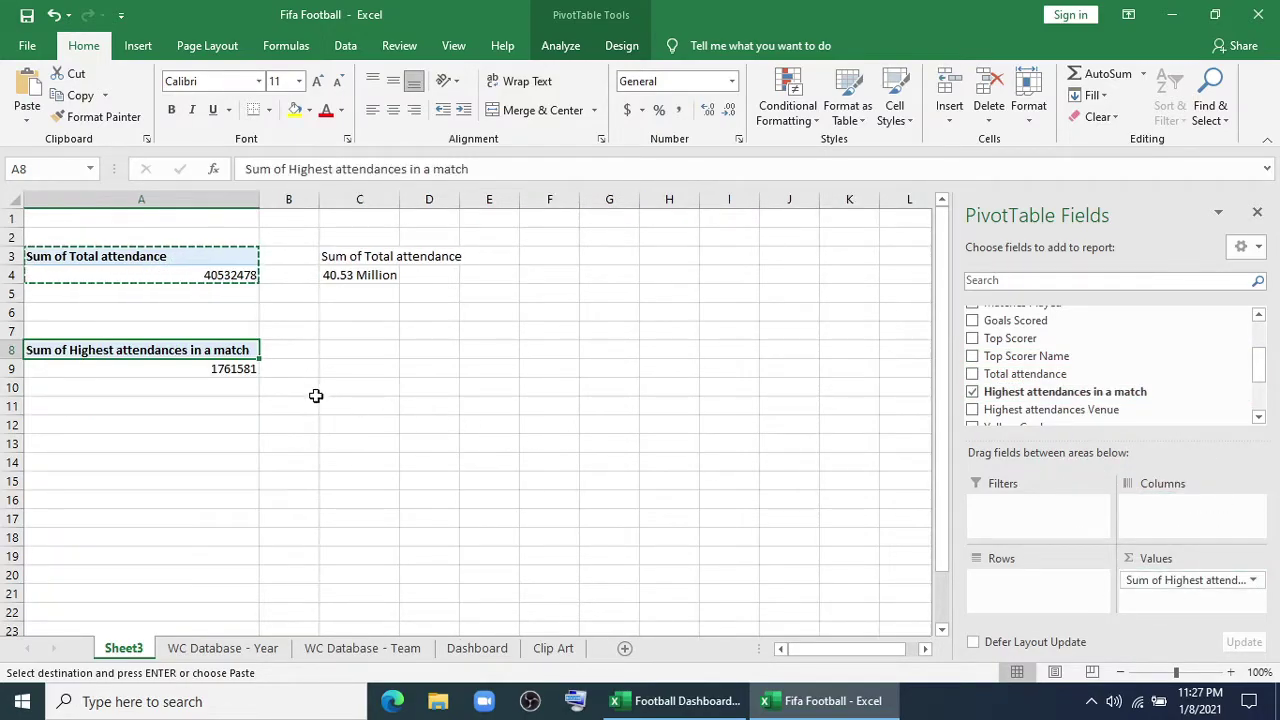
Link cell C8 to the second pivot's heading with =A8 and fill the formula down to C9
click(359, 352)
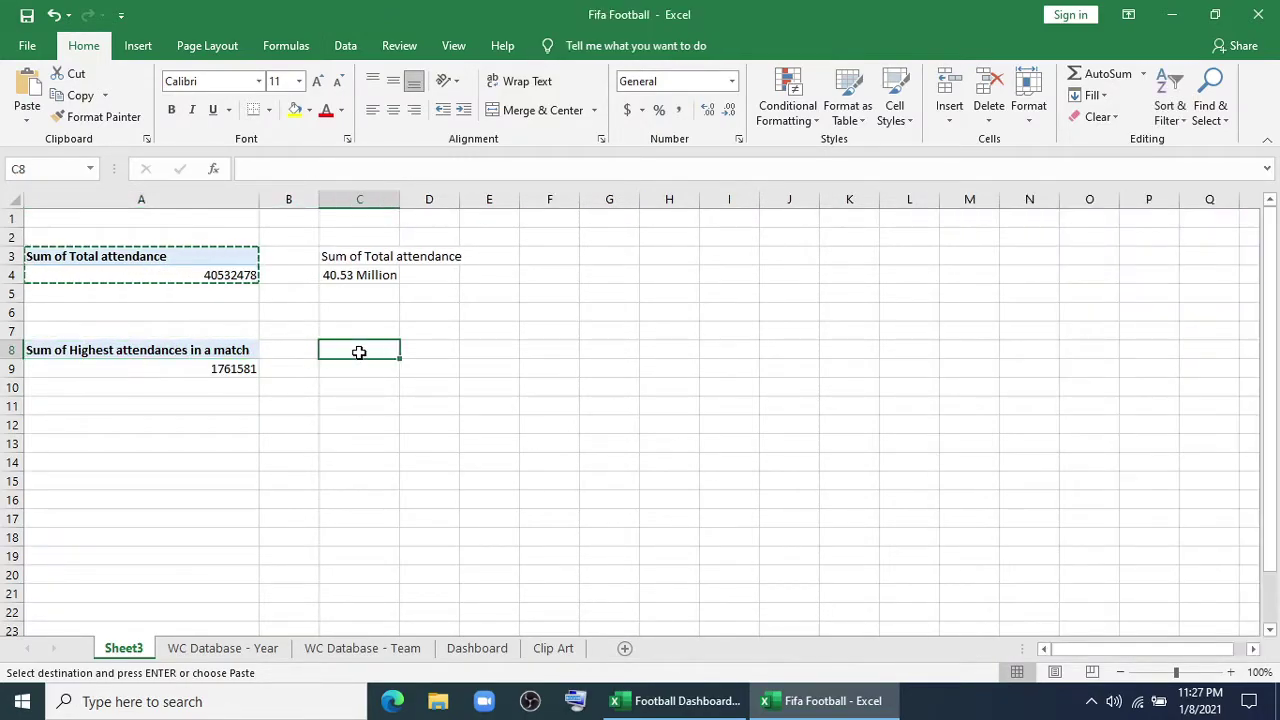
text(=)
click(215, 349)
key(Return)
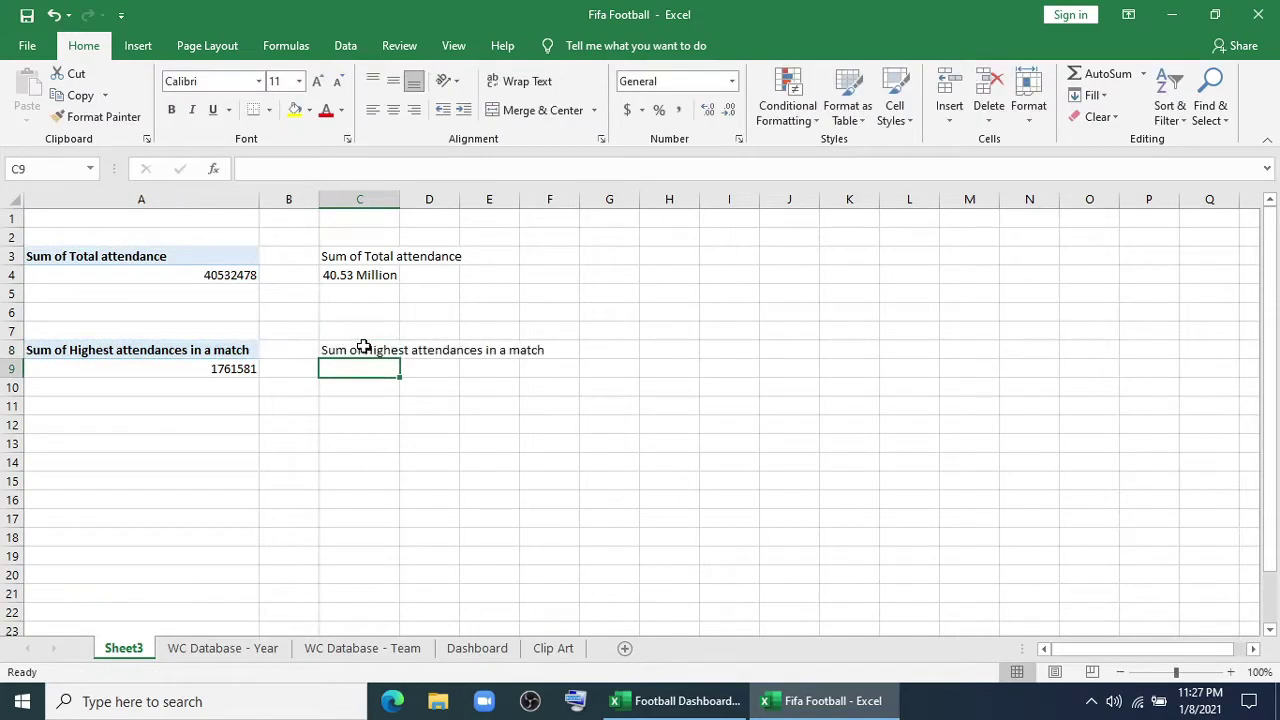
click(363, 346)
drag(400, 359, 374, 367)
Apply the custom number format 0.00, "Thousand" to the highest attendance value in cell C9
click(376, 369)
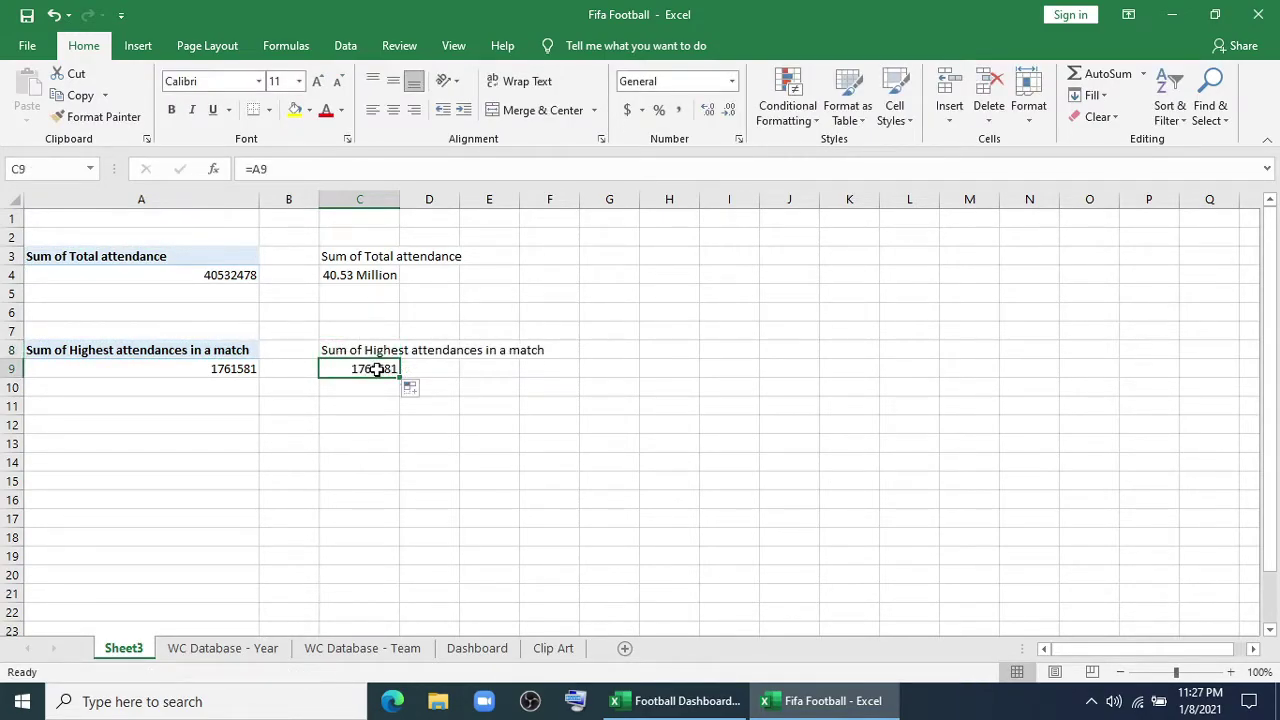
right_click(376, 369)
click(450, 599)
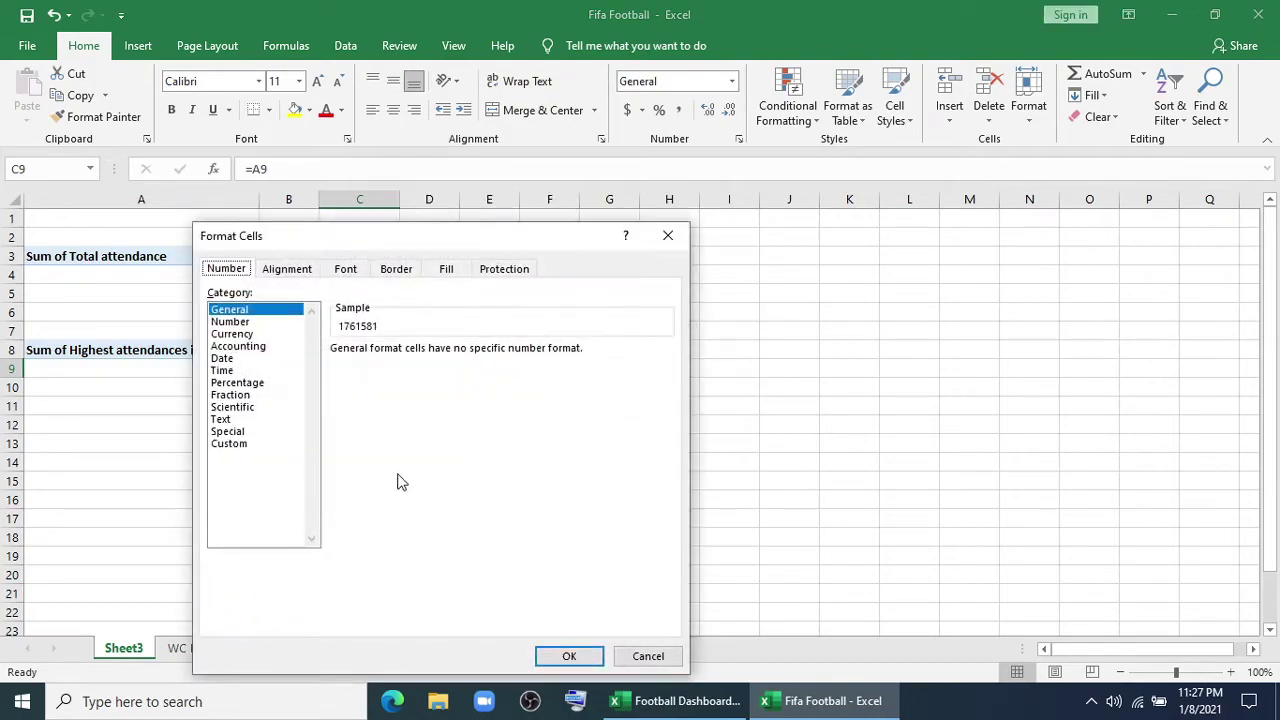
click(245, 445)
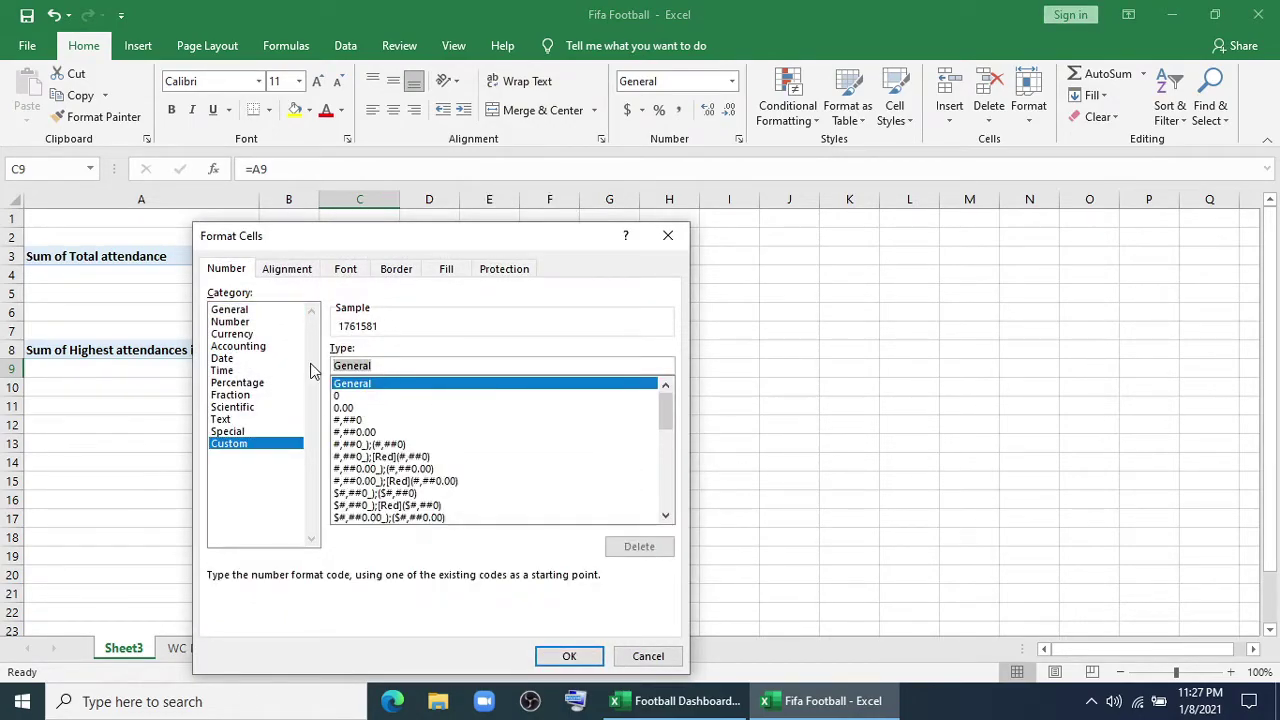
text(0.00, "Thousand)
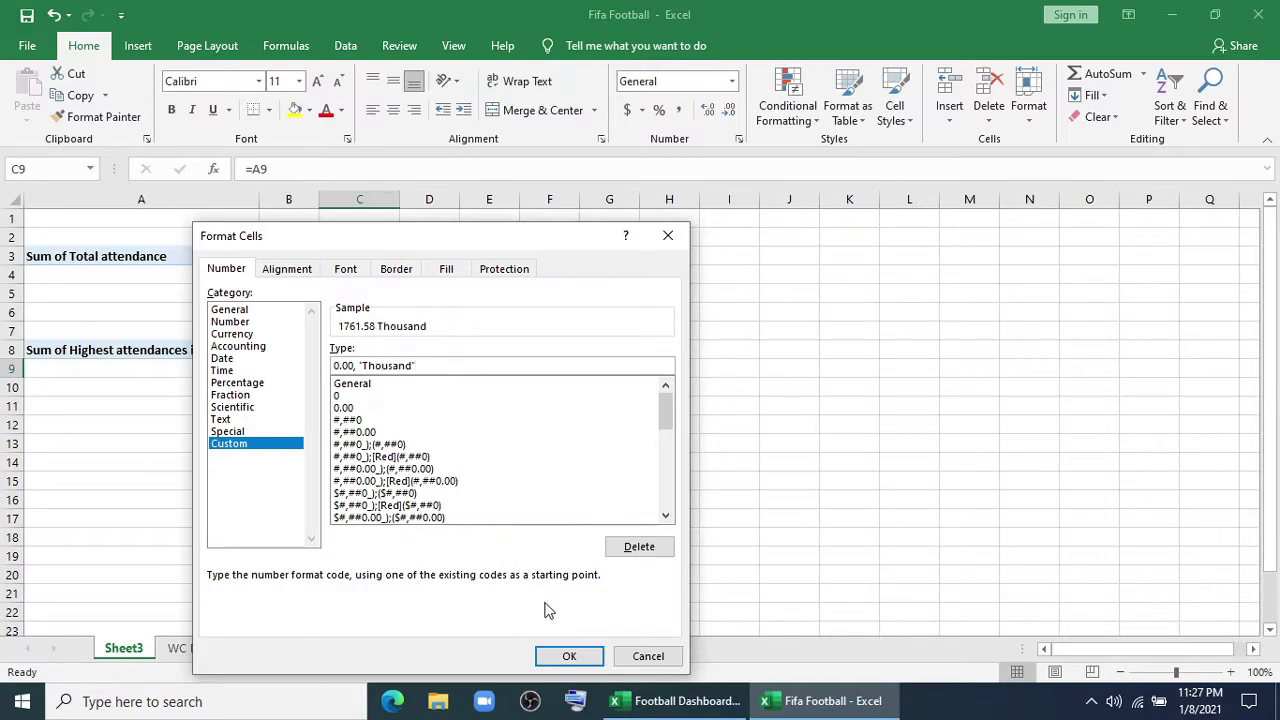
click(566, 656)
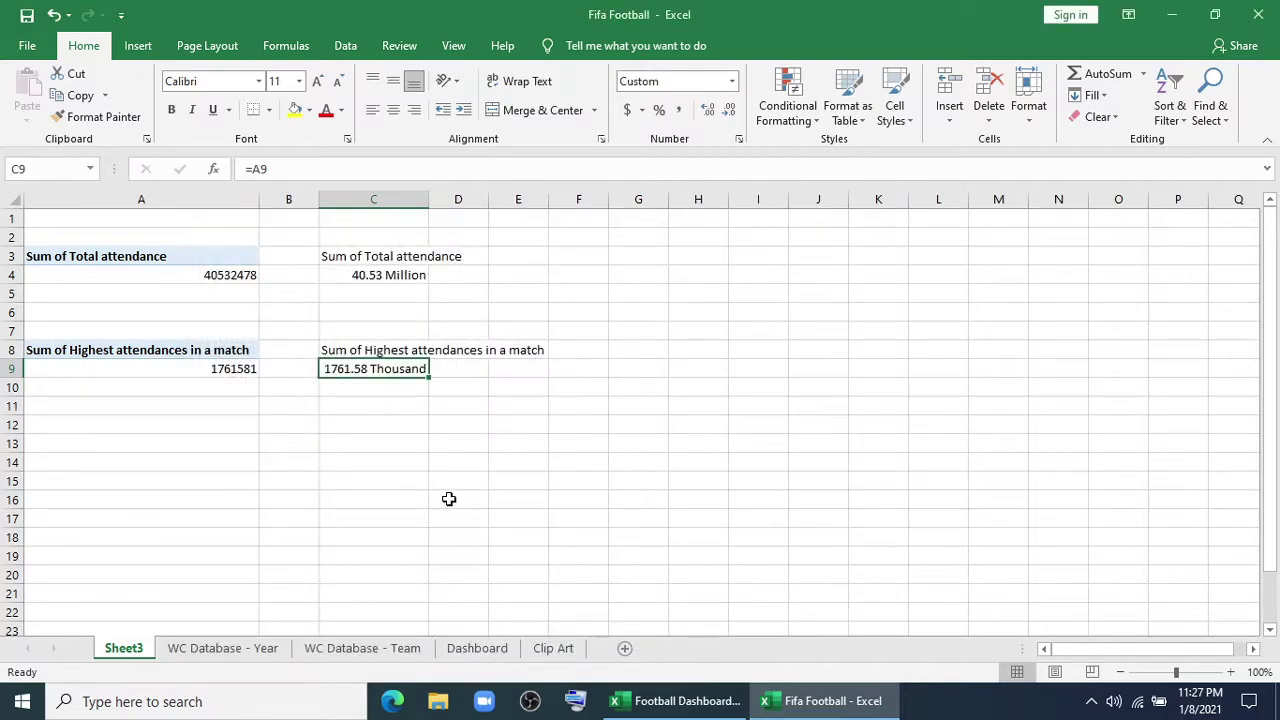
click(449, 499)
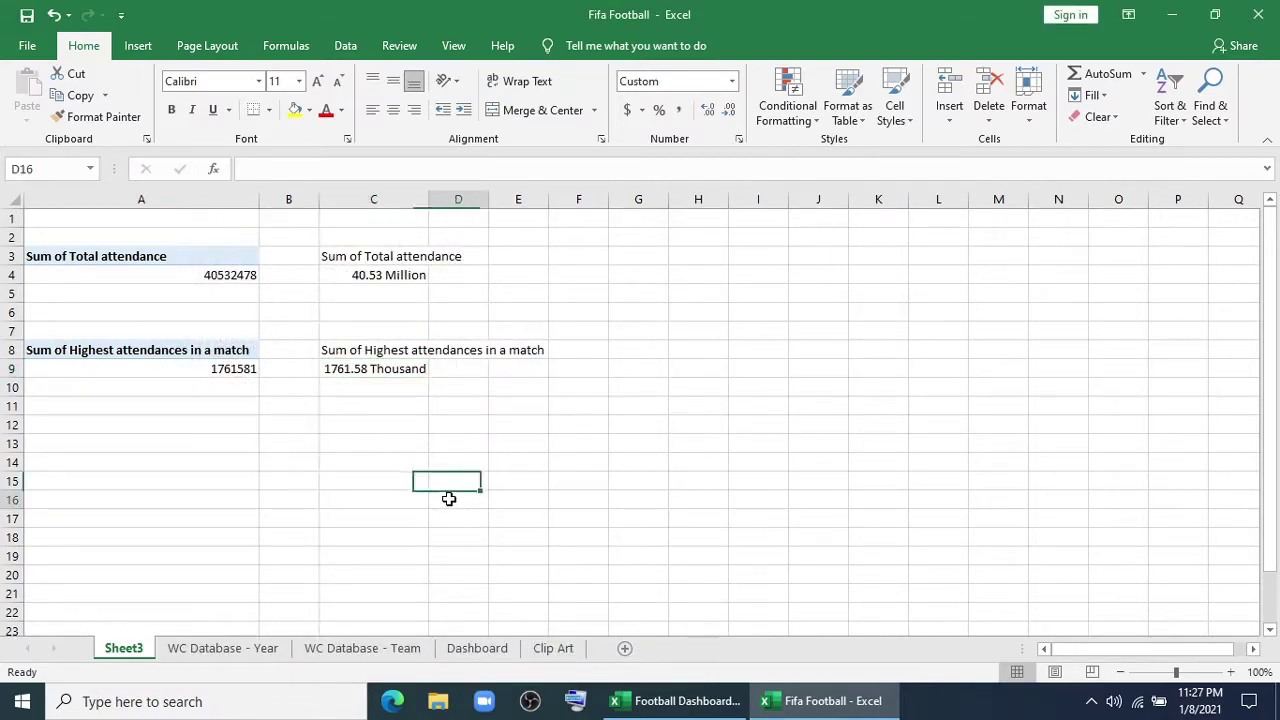
Duplicate the Total Audience value text box on the Dashboard sheet into the lower part of the Max Audience in Single Match panel
click(469, 652)
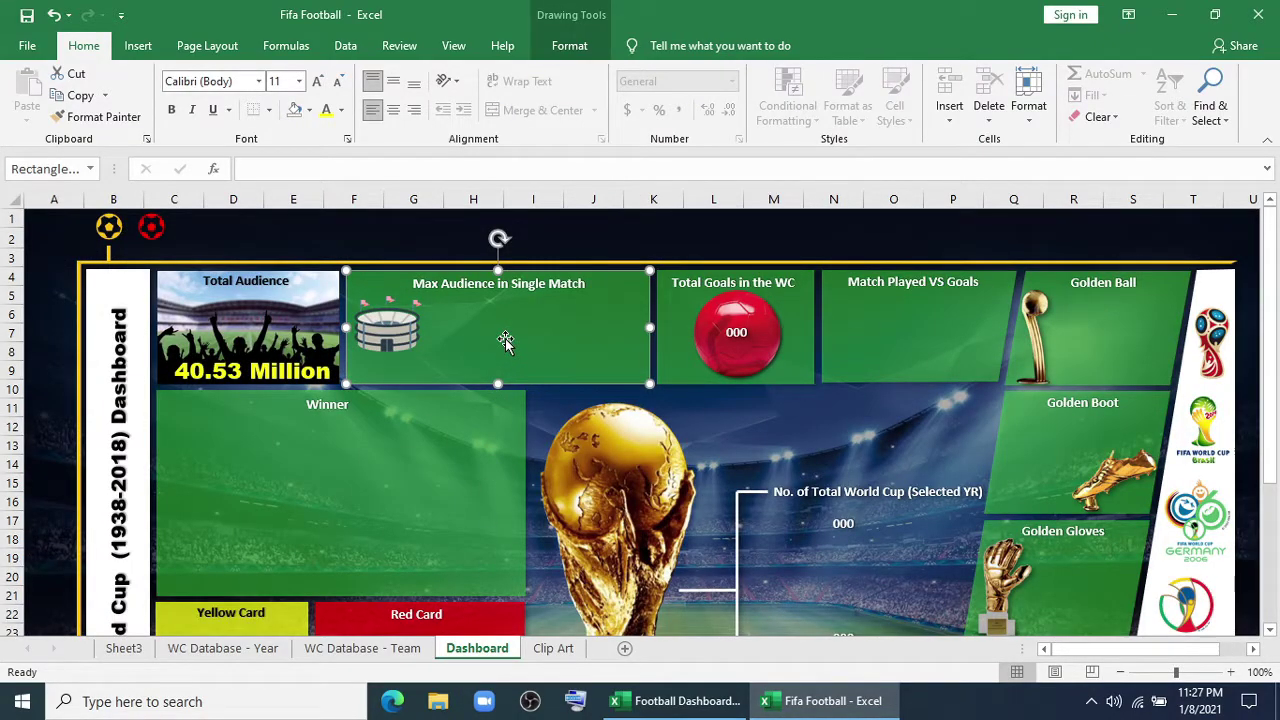
click(282, 373)
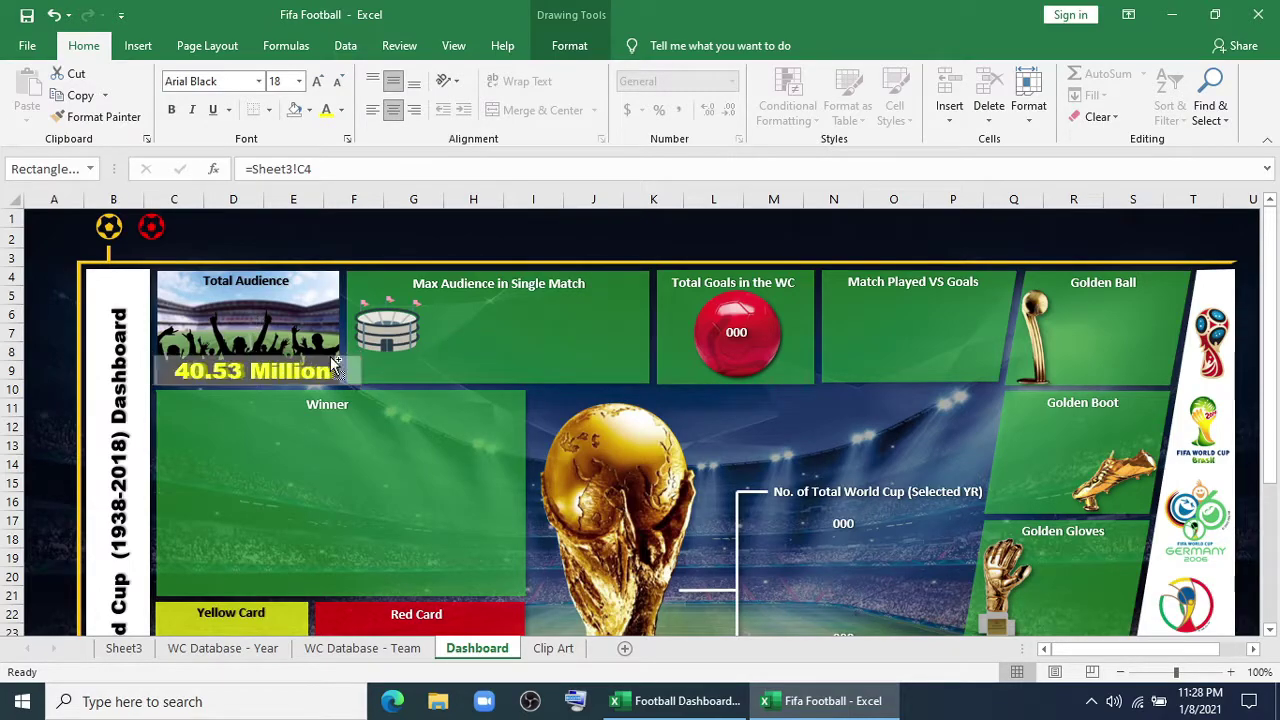
drag(335, 362, 548, 350)
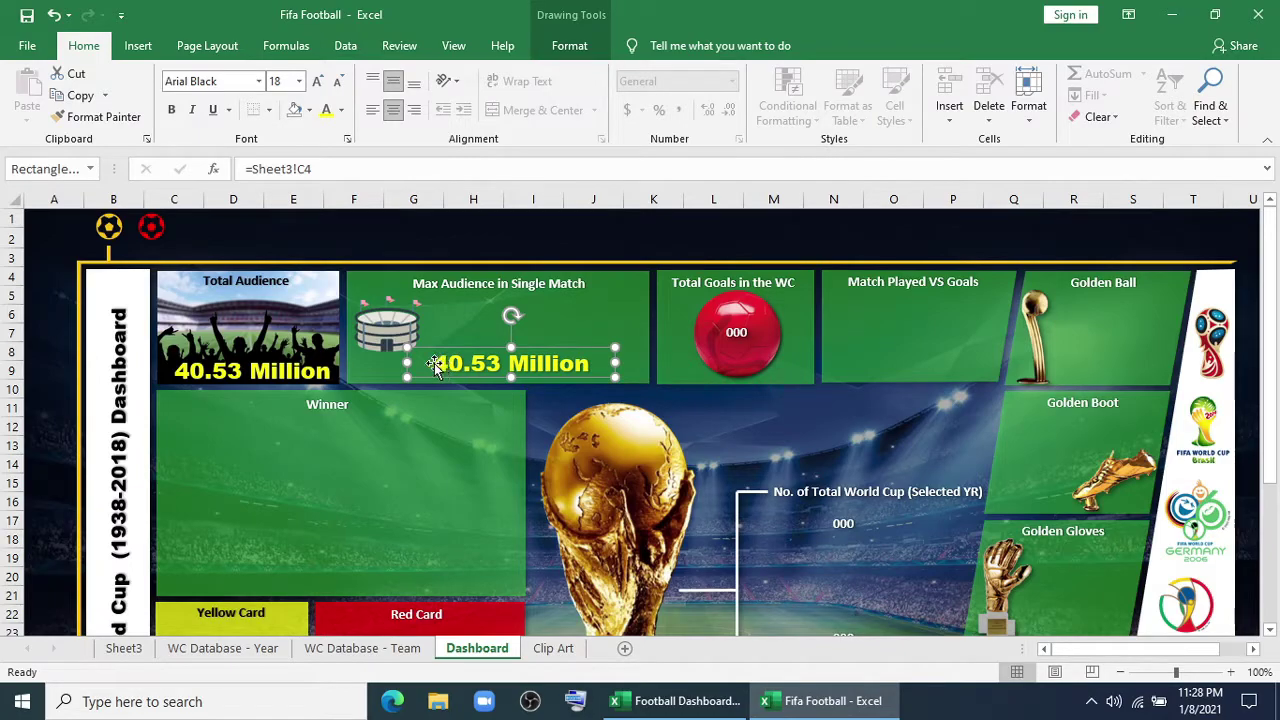
Link the duplicated text box to the formatted highest attendance value with the formula =Sheet3!C9
drag(314, 169, 245, 169)
text(=)
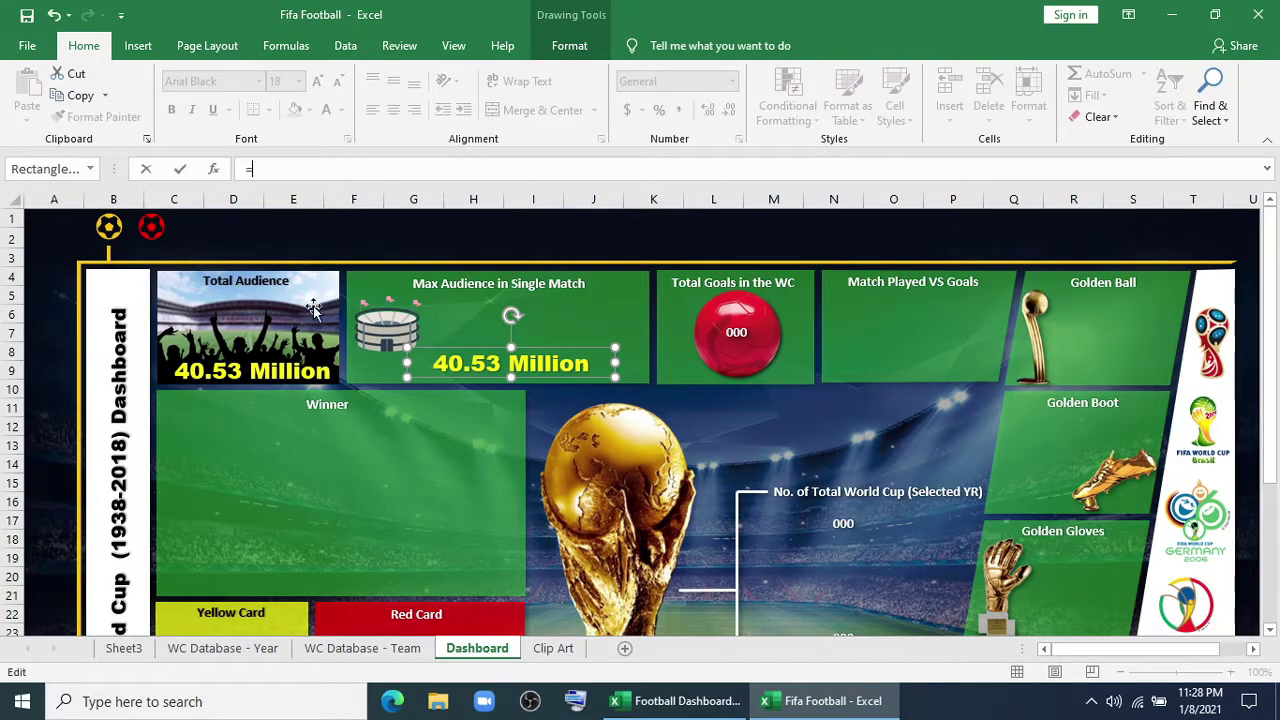
click(124, 648)
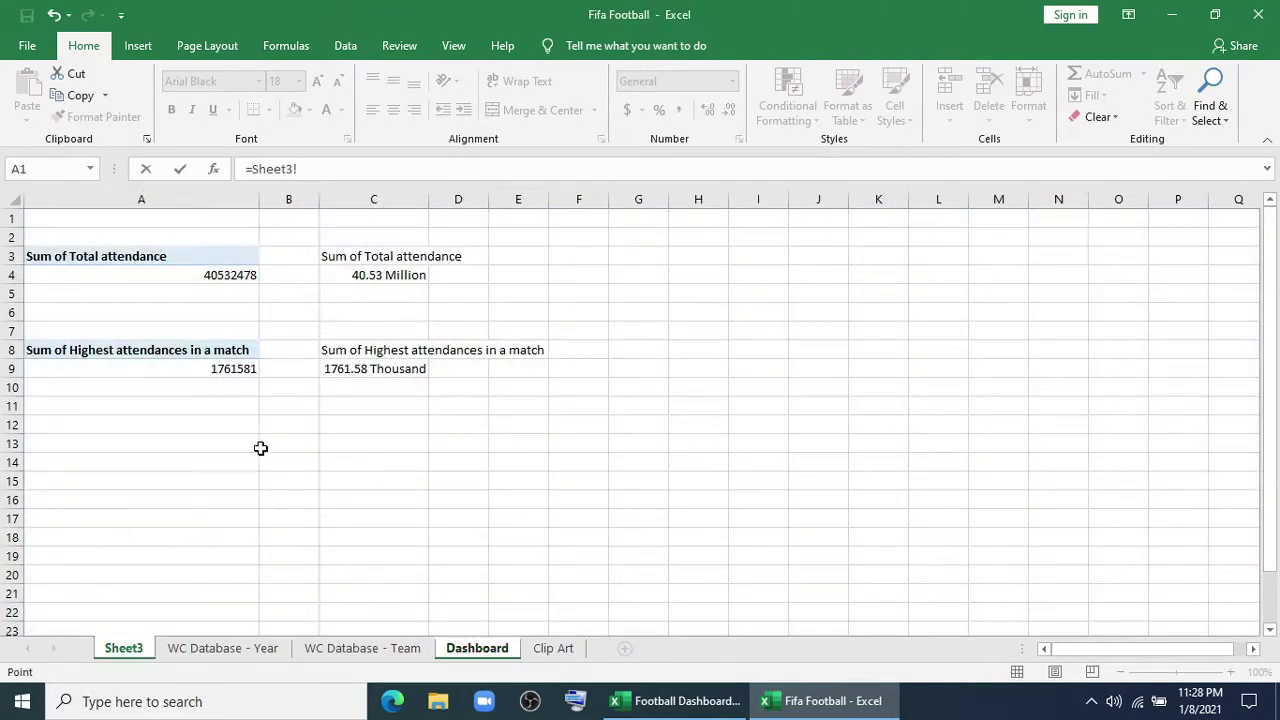
click(340, 370)
key(Return)
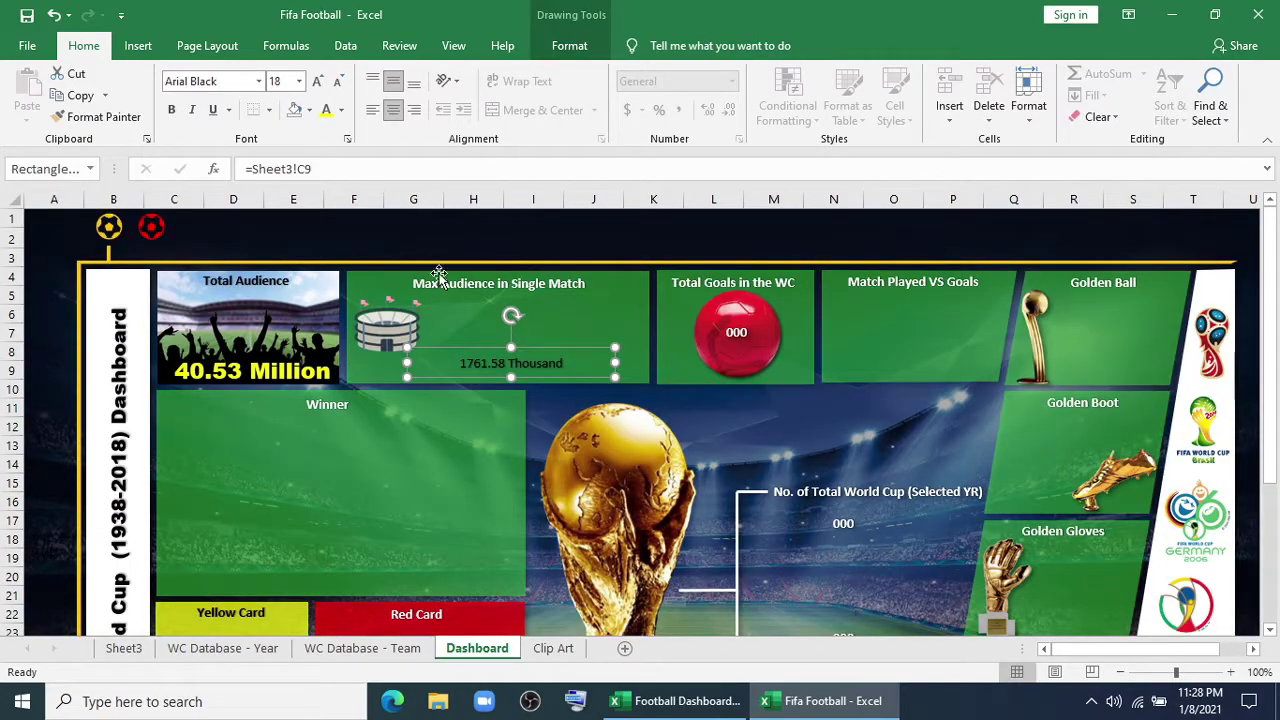
Format the Max Audience value text as yellow, bold Arial Black at size 14
click(316, 82)
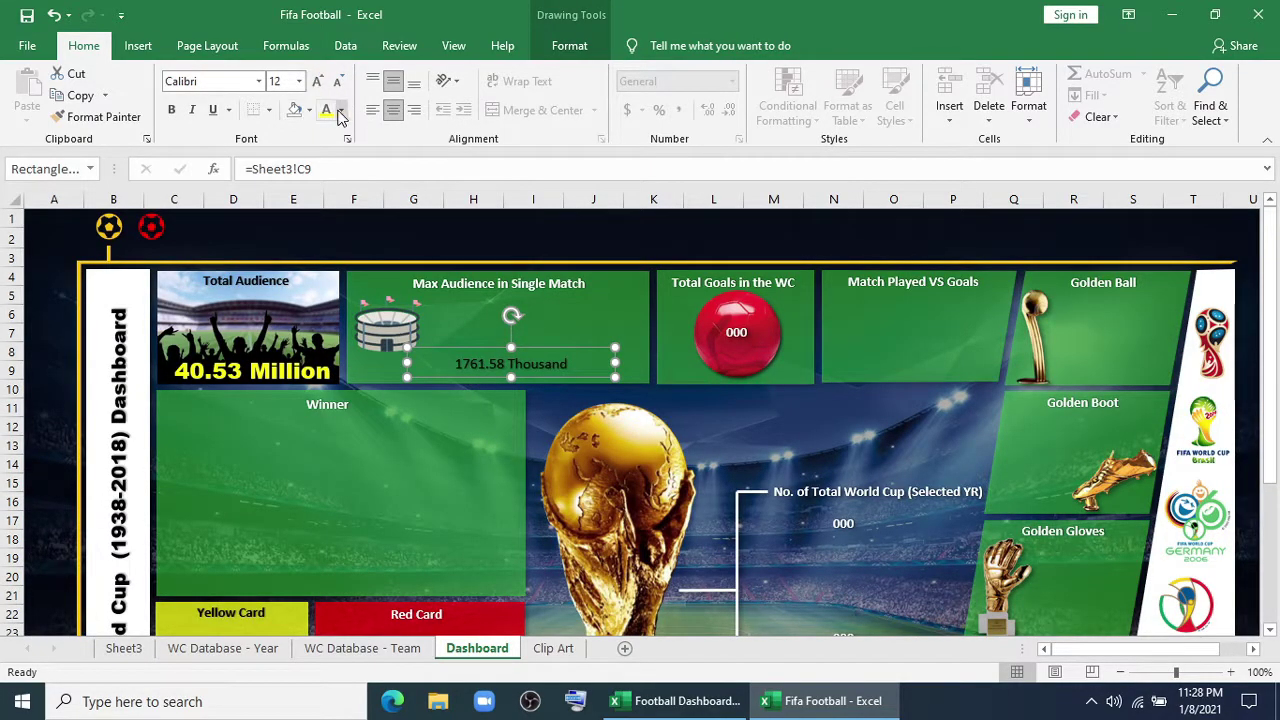
click(341, 110)
click(375, 279)
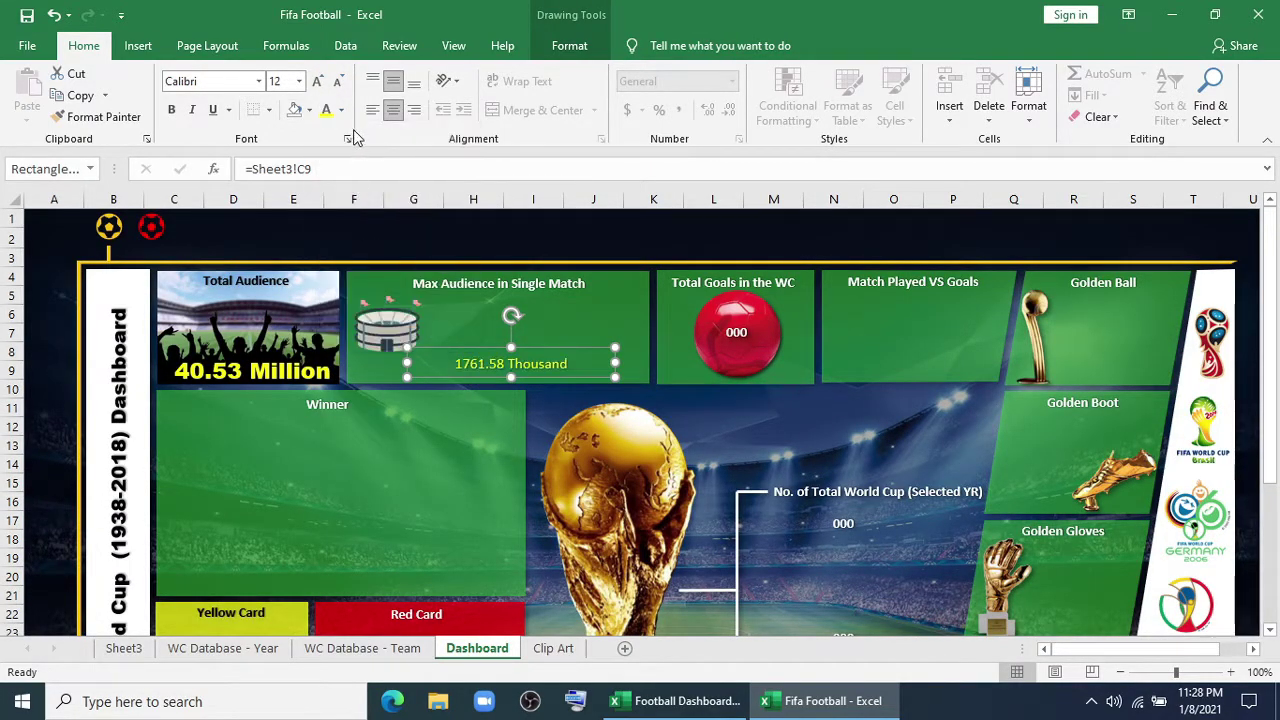
click(258, 81)
click(212, 148)
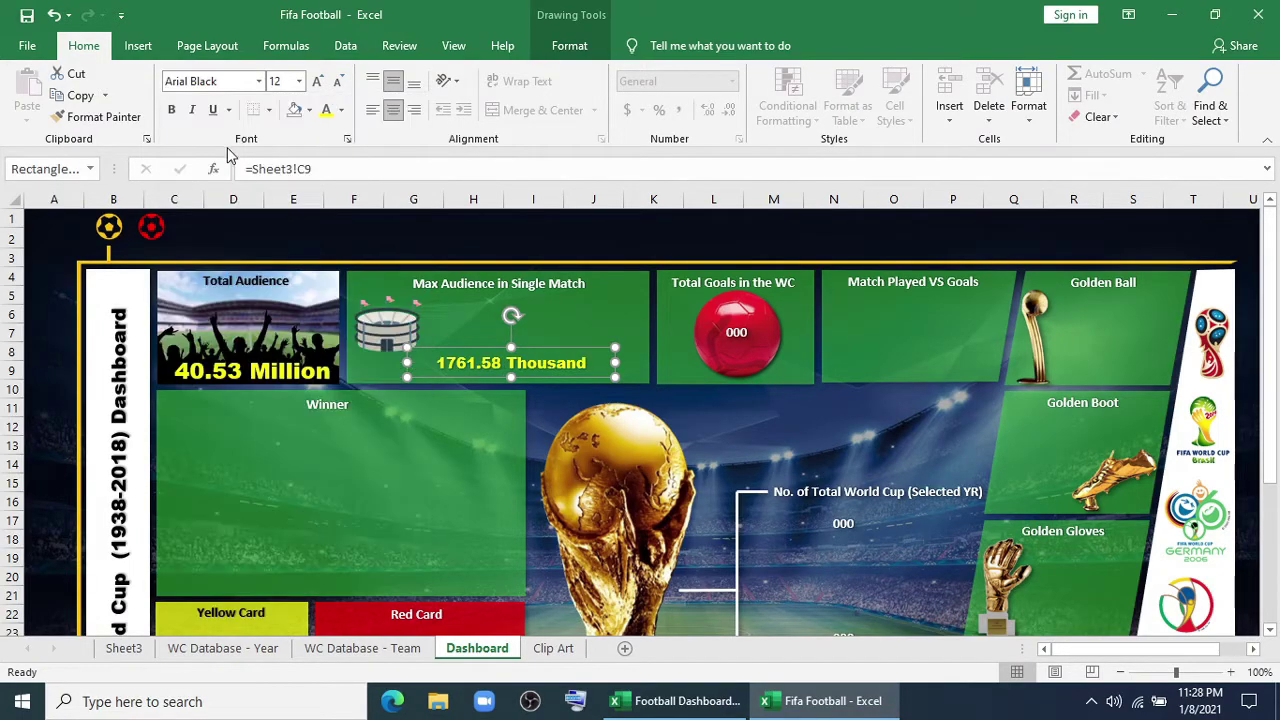
click(318, 80)
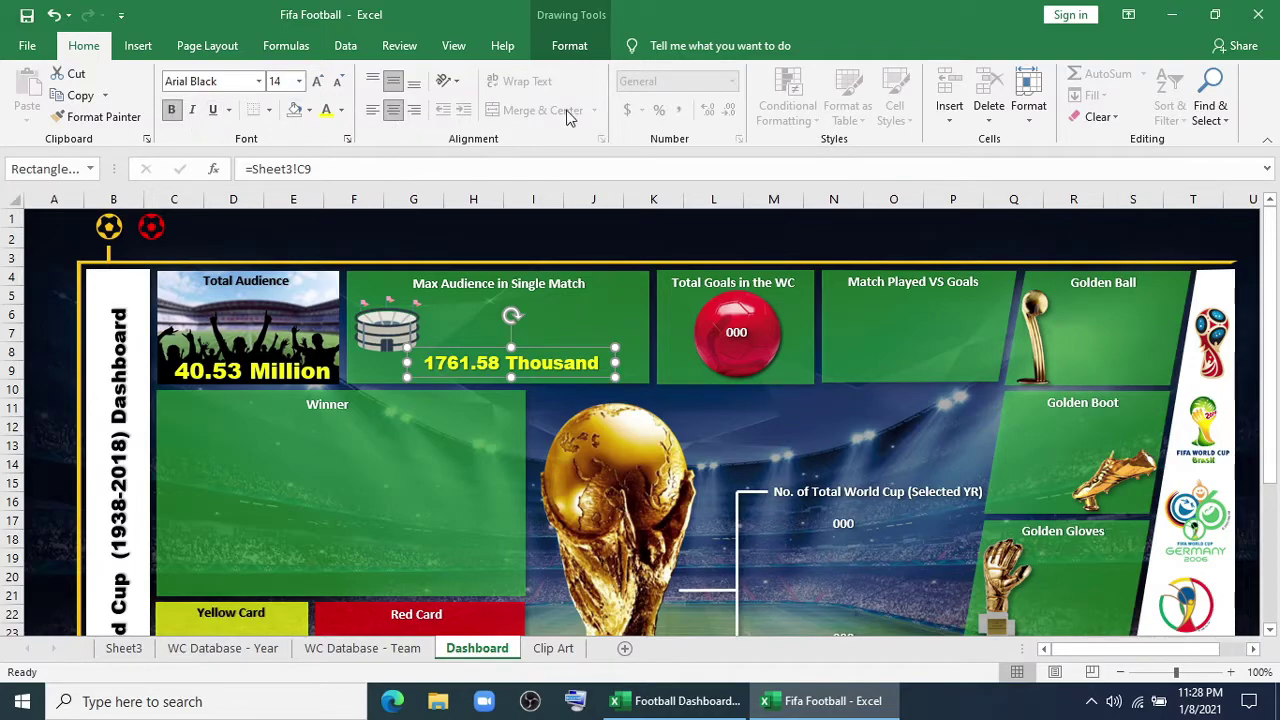
Apply an outer text shadow to the Max Audience value and nudge the panel's title slightly right to centre it above the value
click(569, 45)
click(760, 117)
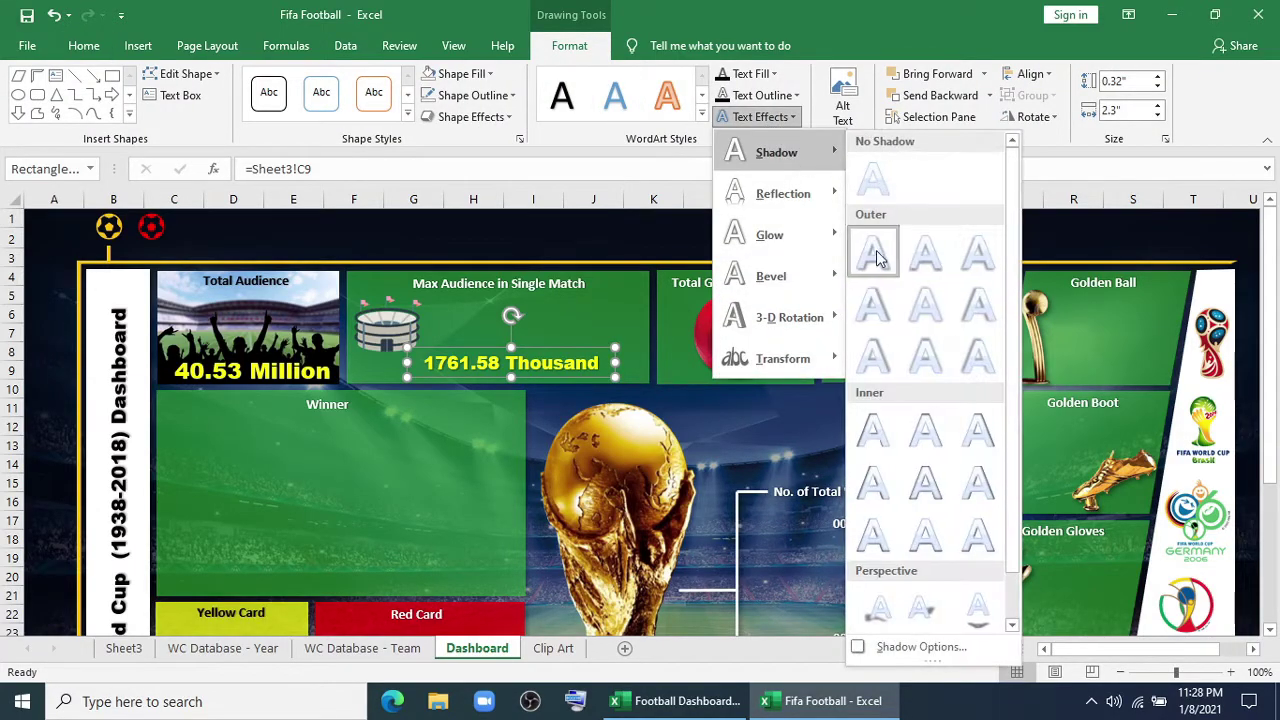
click(569, 45)
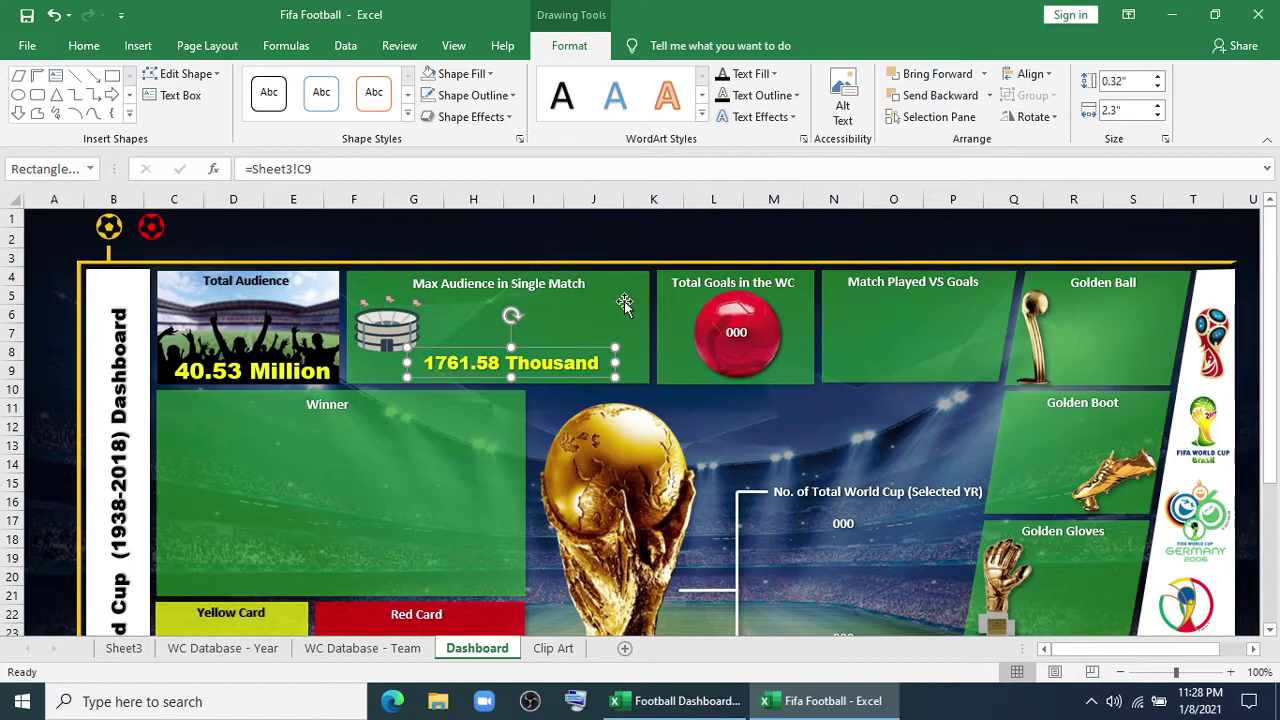
click(558, 288)
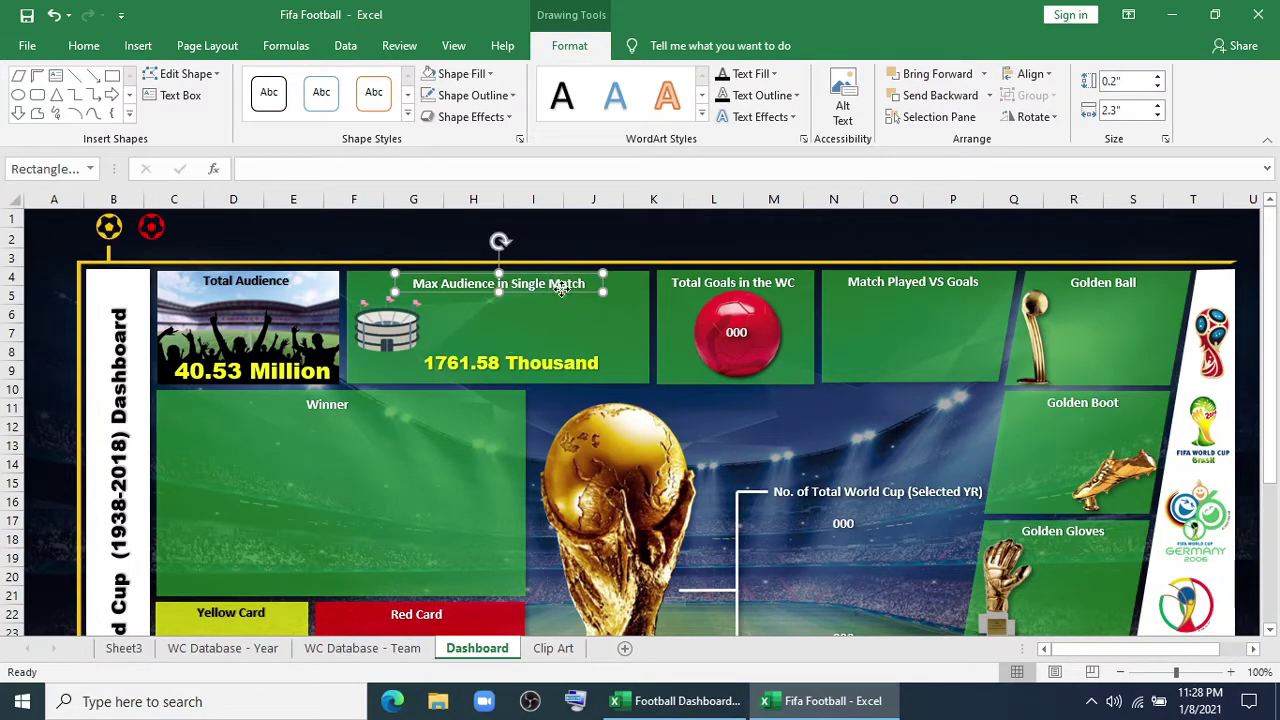
click(527, 326)
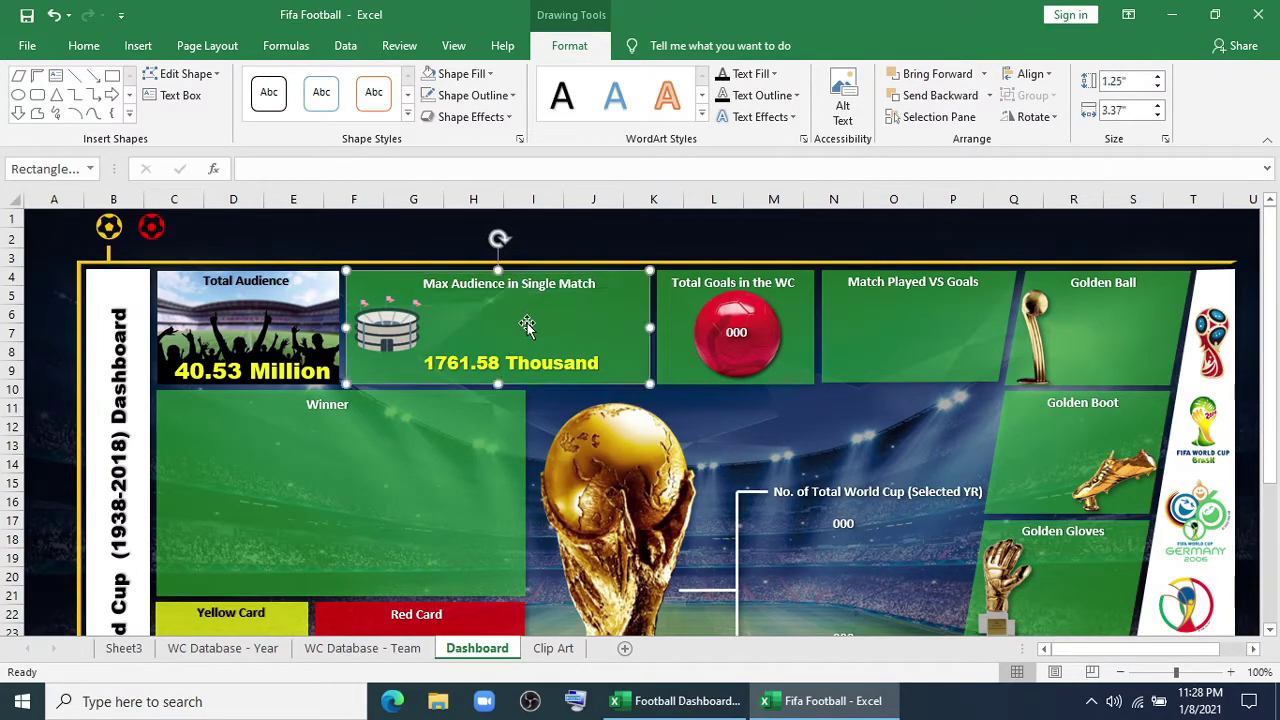
Duplicate the Highest attendances in a match PivotTable in A8:A9 on Sheet3 to cell A12
click(124, 648)
drag(105, 352, 117, 368)
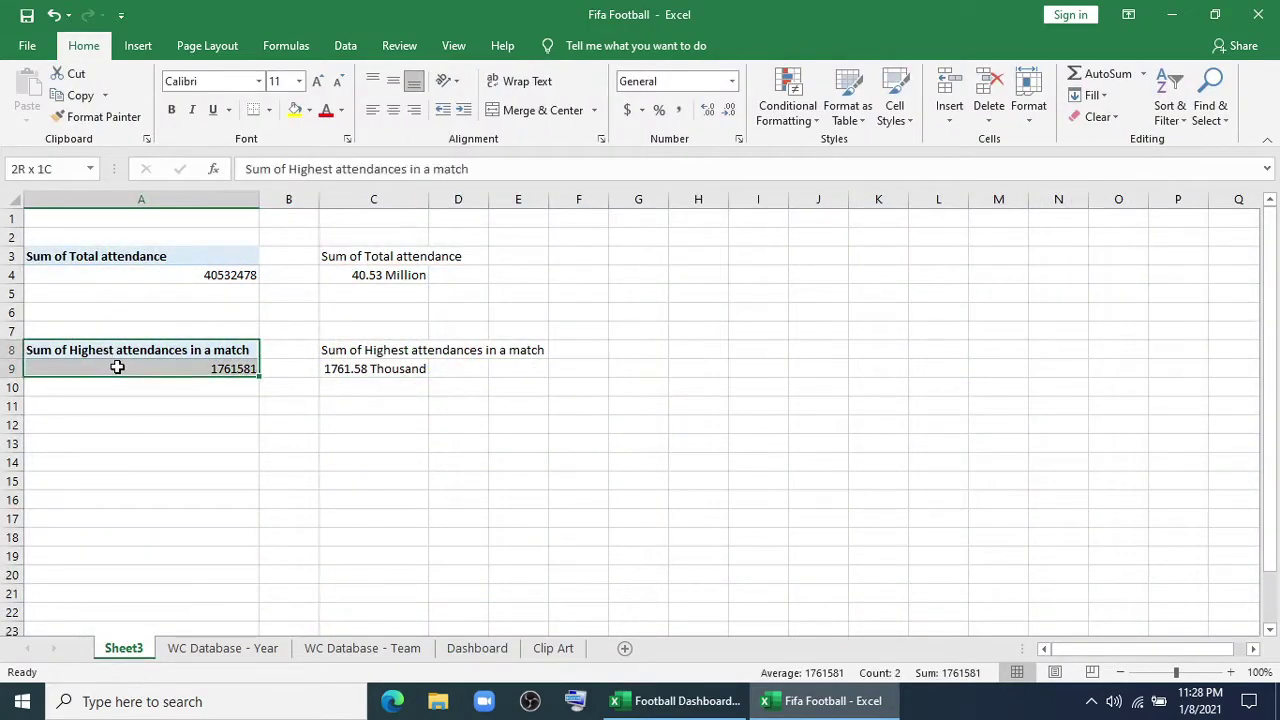
key(ctrl+c)
click(103, 420)
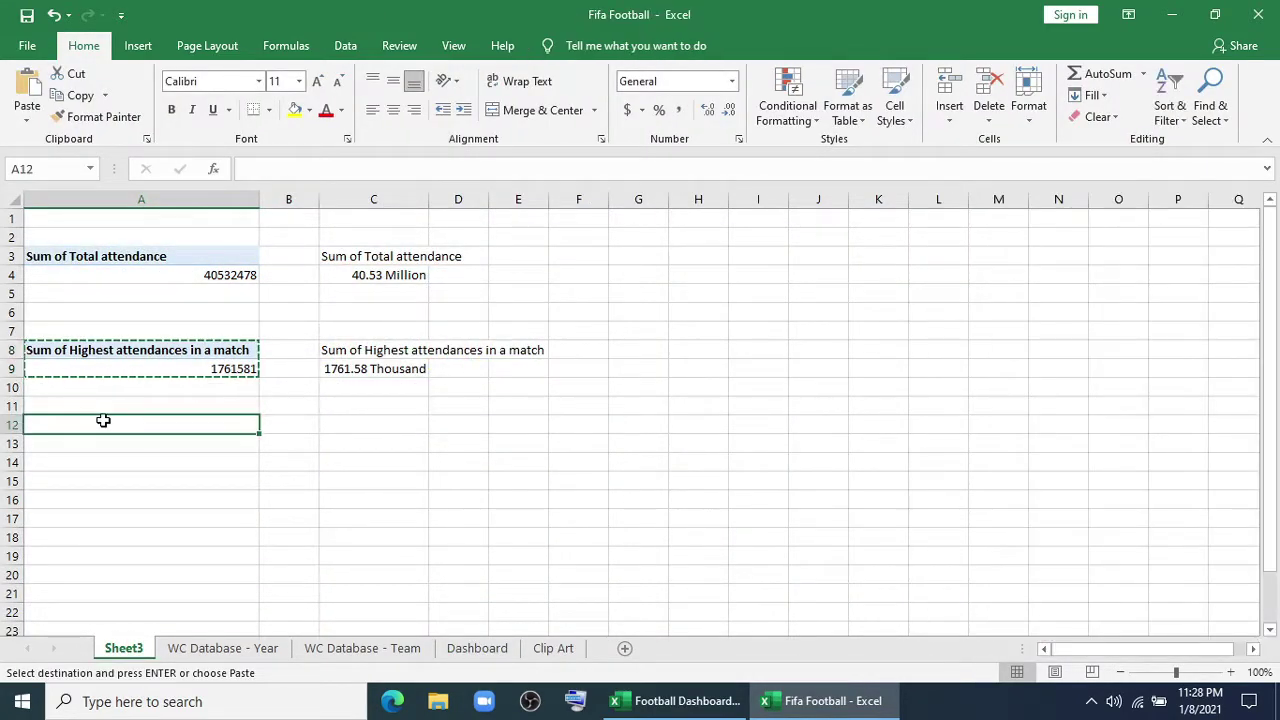
Paste the copied PivotTable at A12 and replace its values field with Highest attendances Venue as the row field
key(ctrl+v)
click(214, 442)
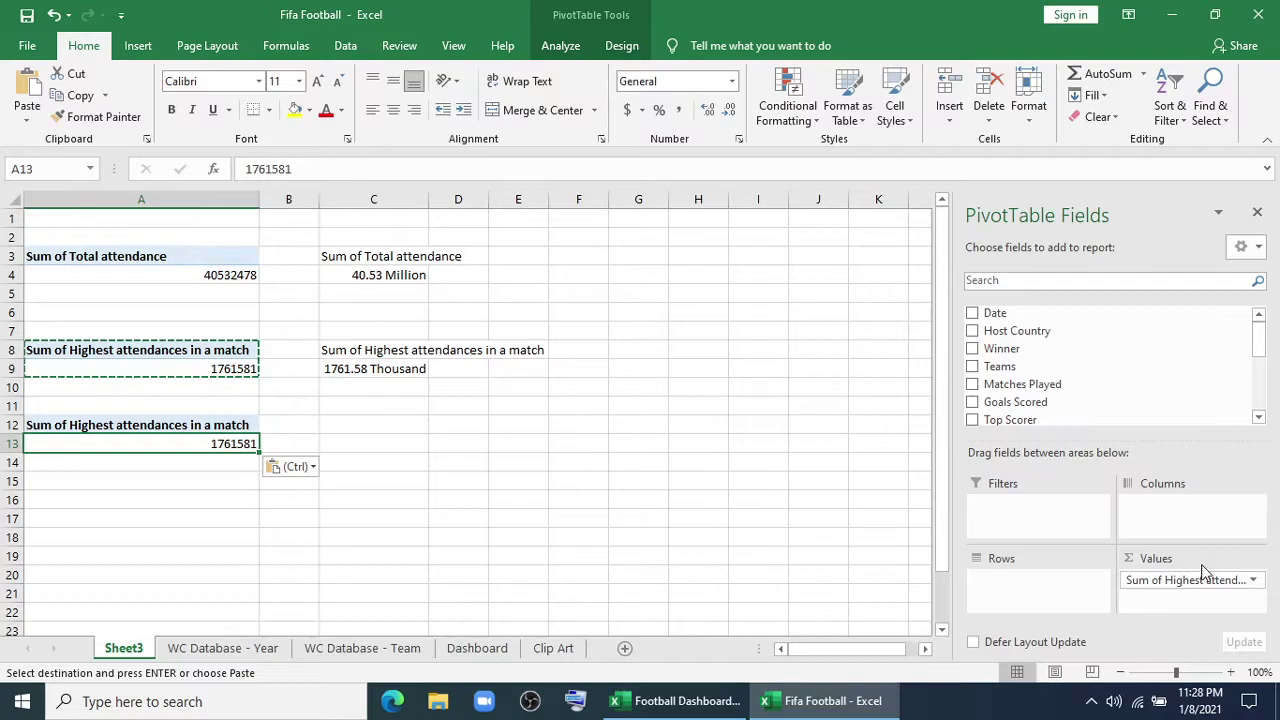
drag(1205, 572, 829, 531)
scroll(1071, 380, down, 3)
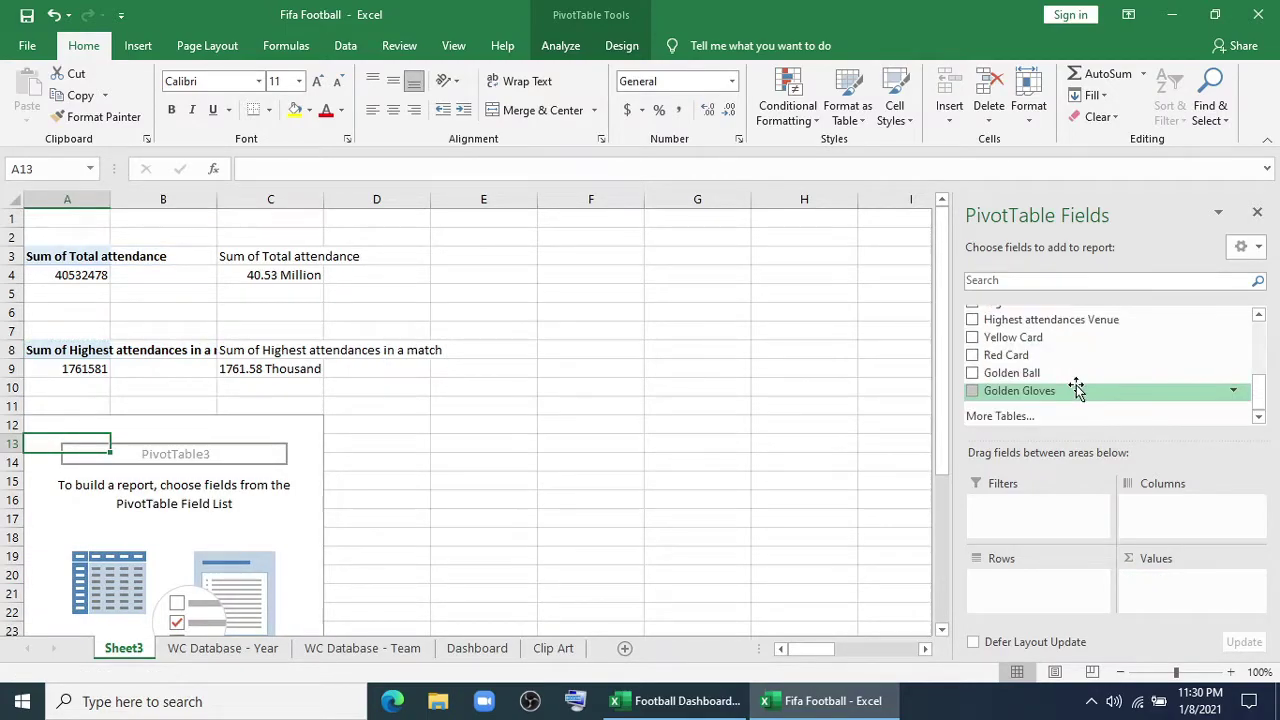
scroll(1076, 388, up, 2)
drag(1070, 365, 1071, 590)
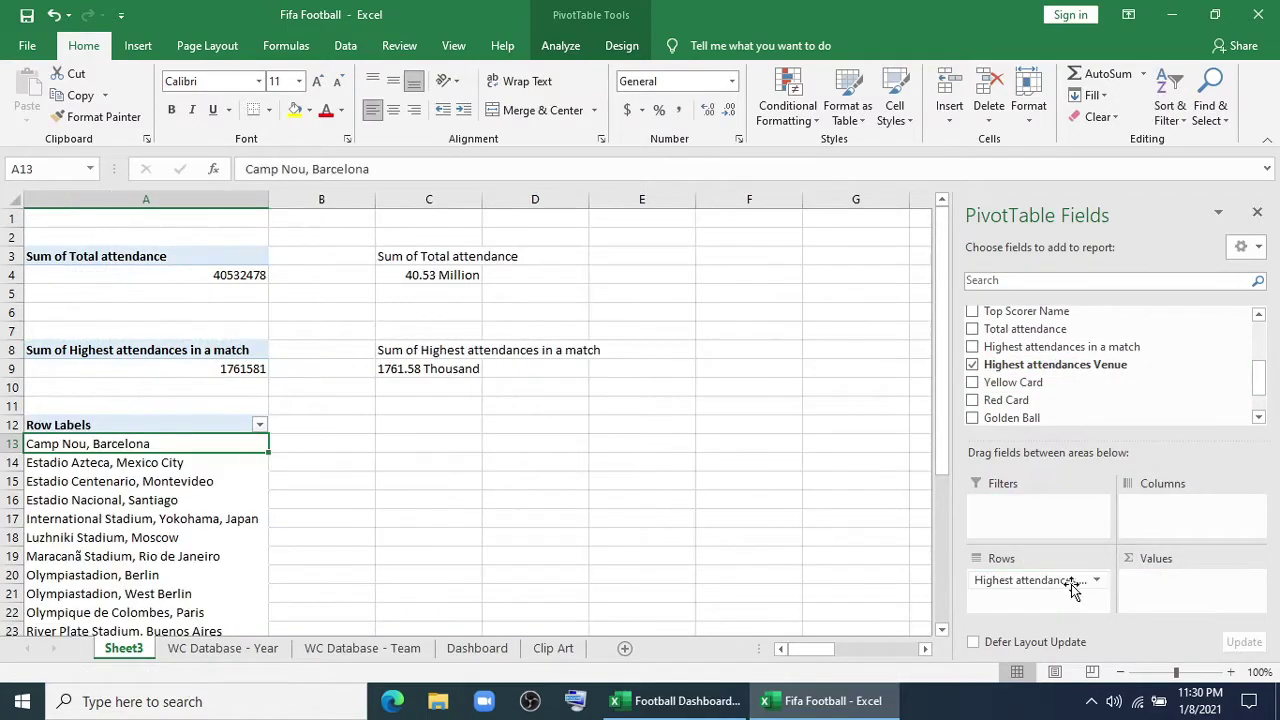
Enter a formula in C13 that references the first venue in A13
click(403, 443)
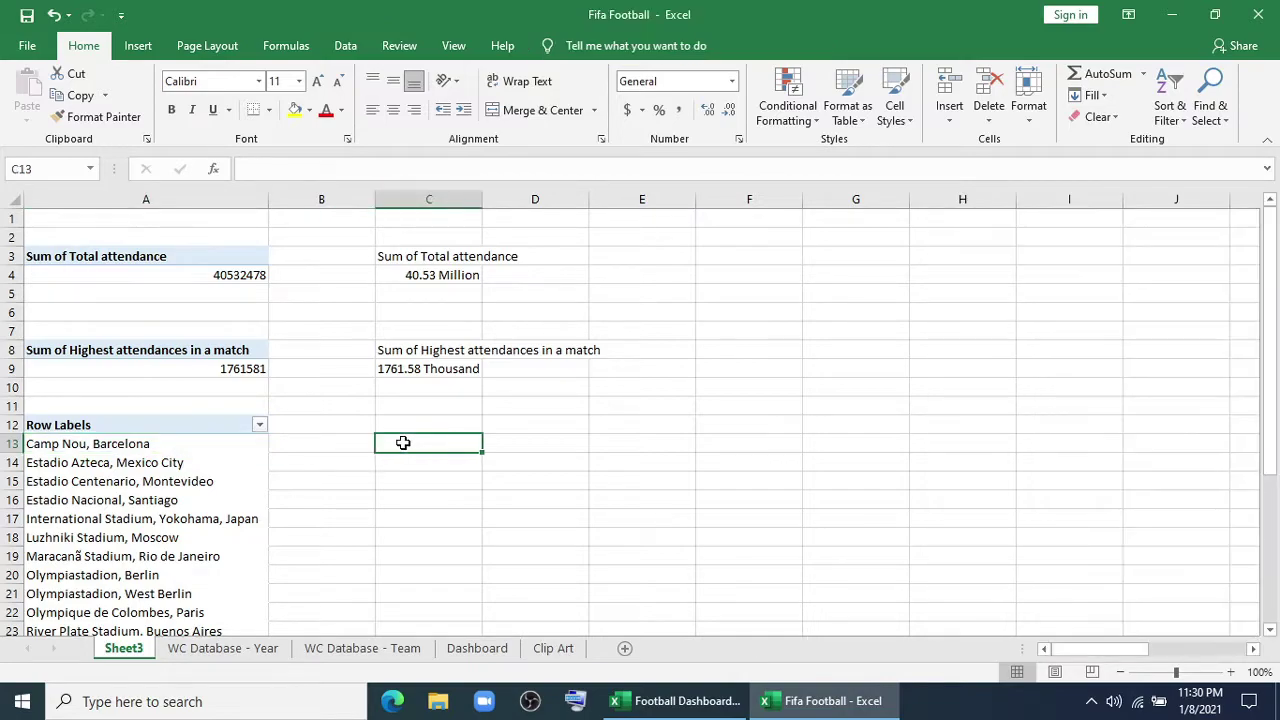
text(=)
click(183, 443)
key(Return)
key(Return)
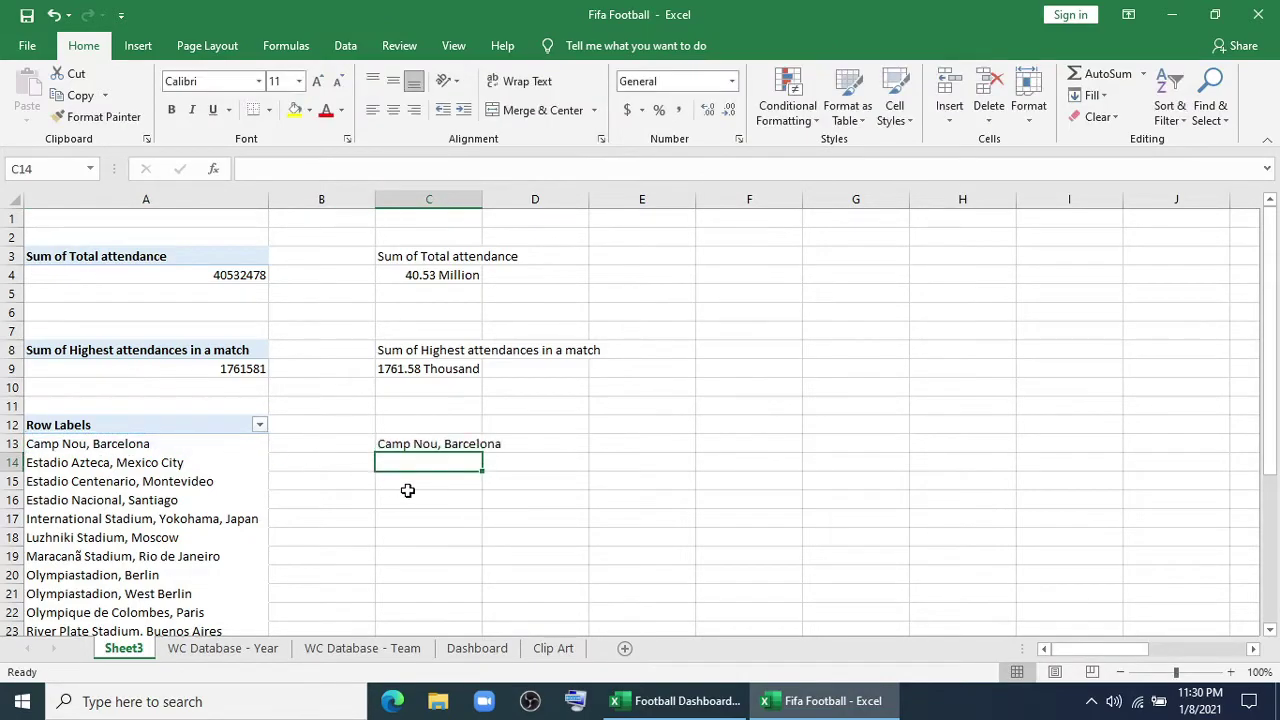
On the Dashboard sheet, duplicate the Max Audience in Single Match figure and place the copy just above the original
click(477, 648)
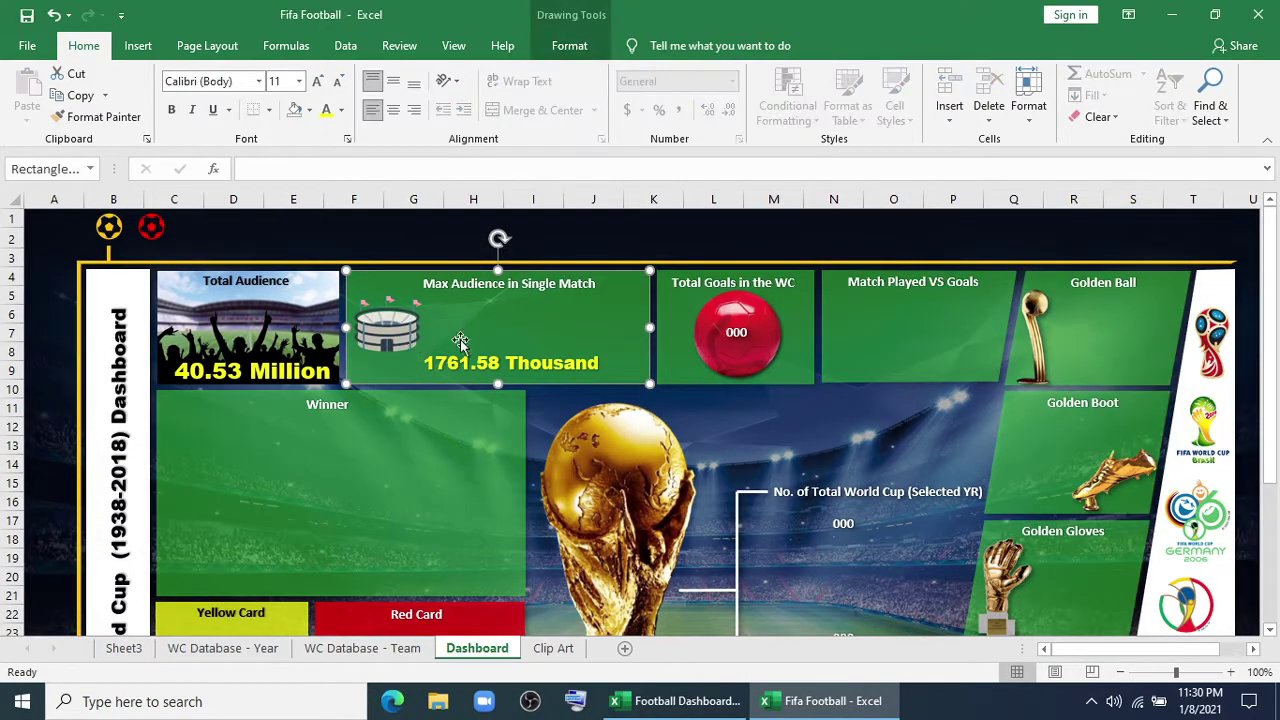
click(467, 363)
drag(467, 363, 524, 345)
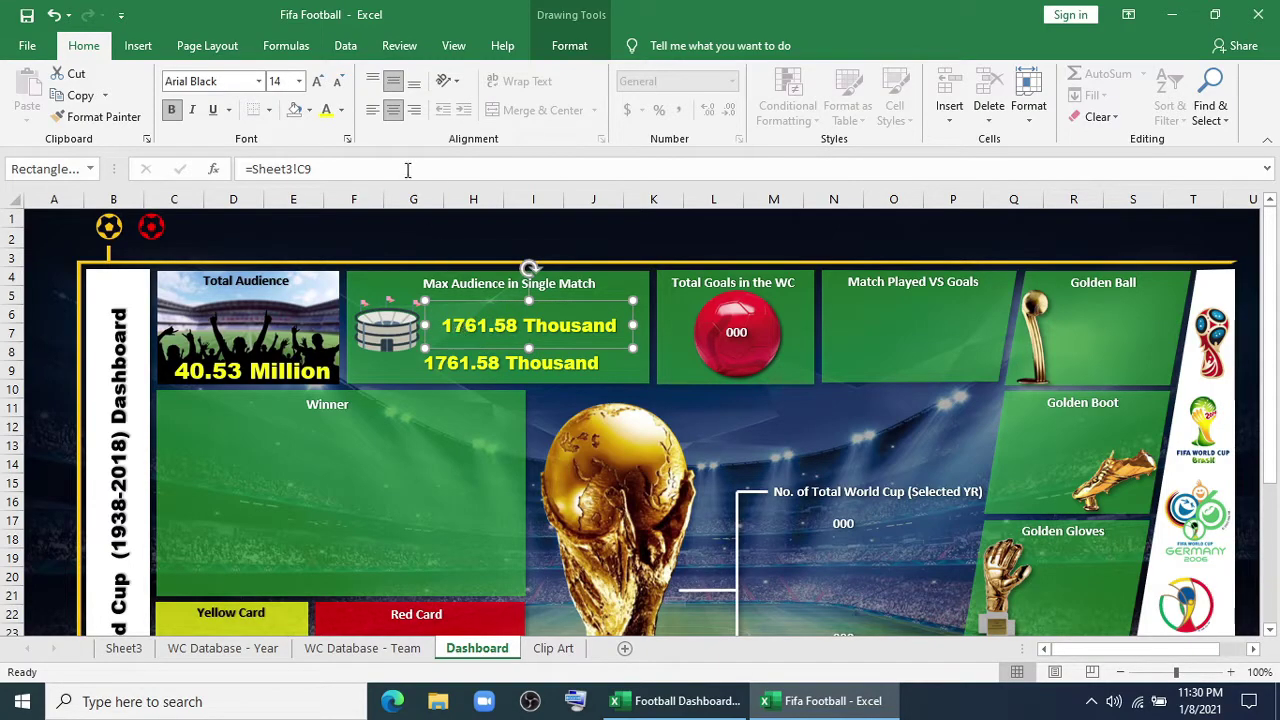
Reduce the duplicated audience text box's font size to 11 and left-align its text
click(340, 82)
click(340, 82)
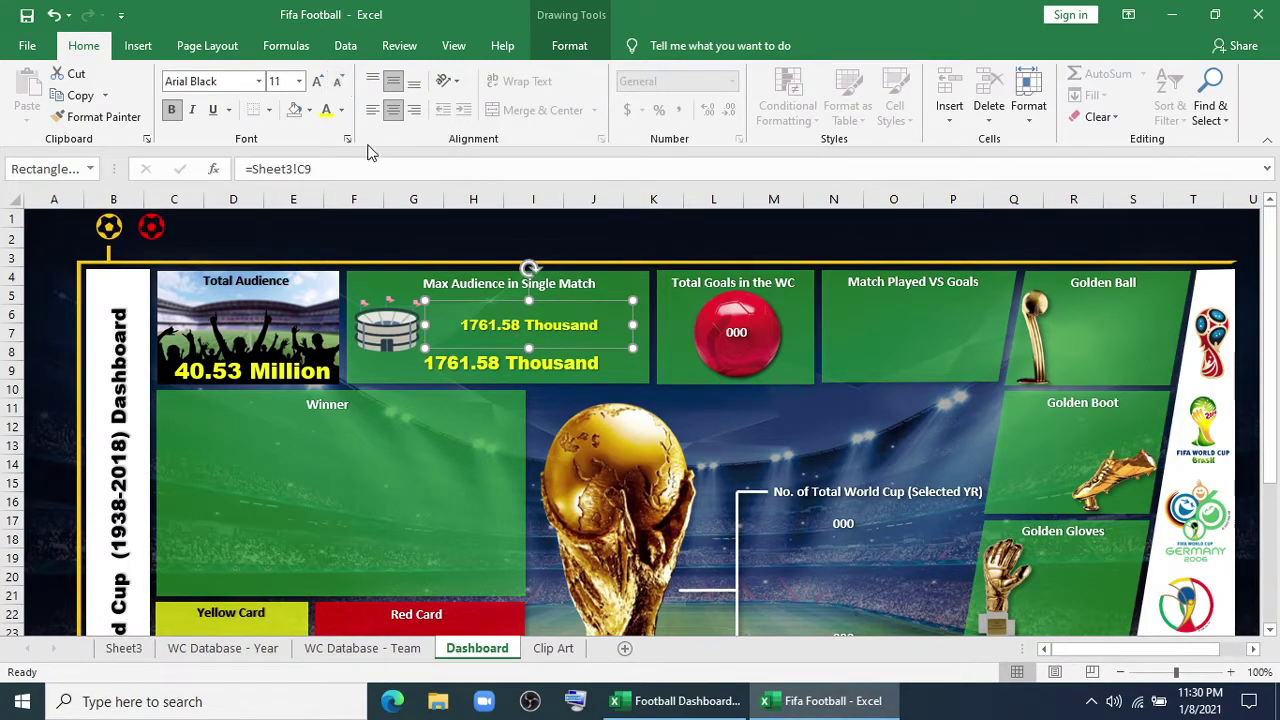
click(371, 112)
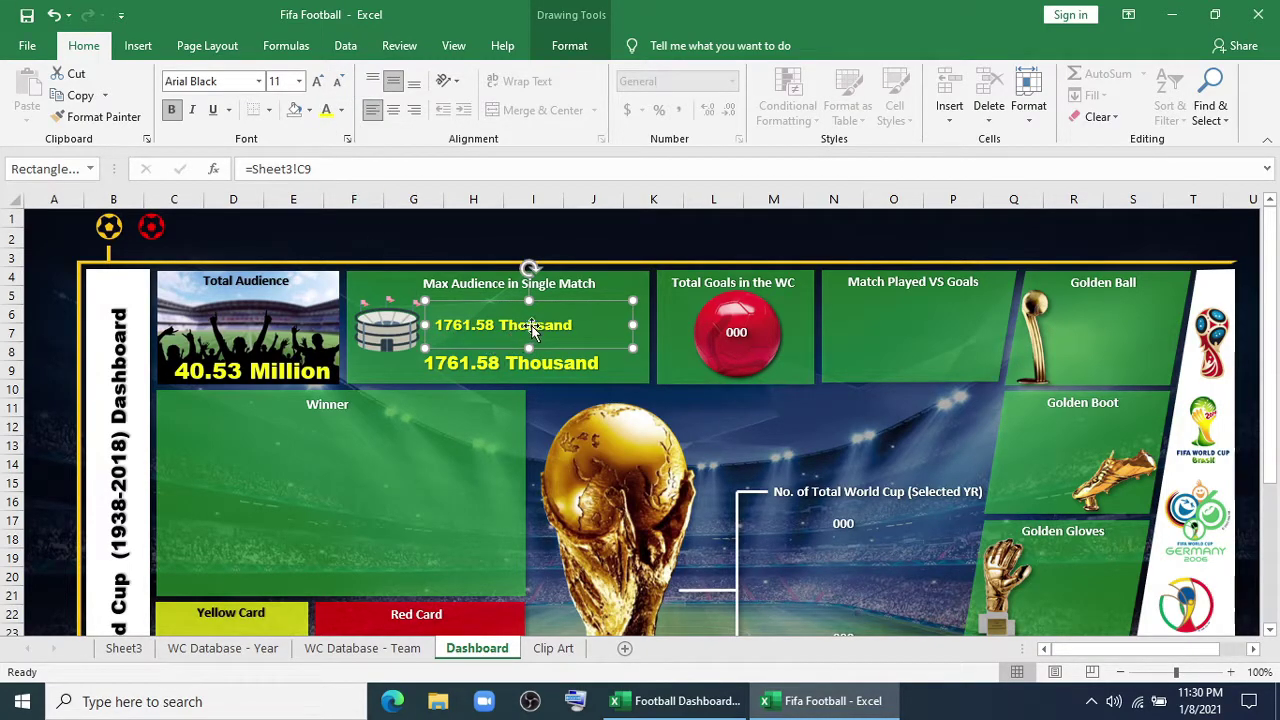
Link the duplicated text box to the venue name with the formula =Sheet3!C13
drag(315, 169, 195, 168)
text(=)
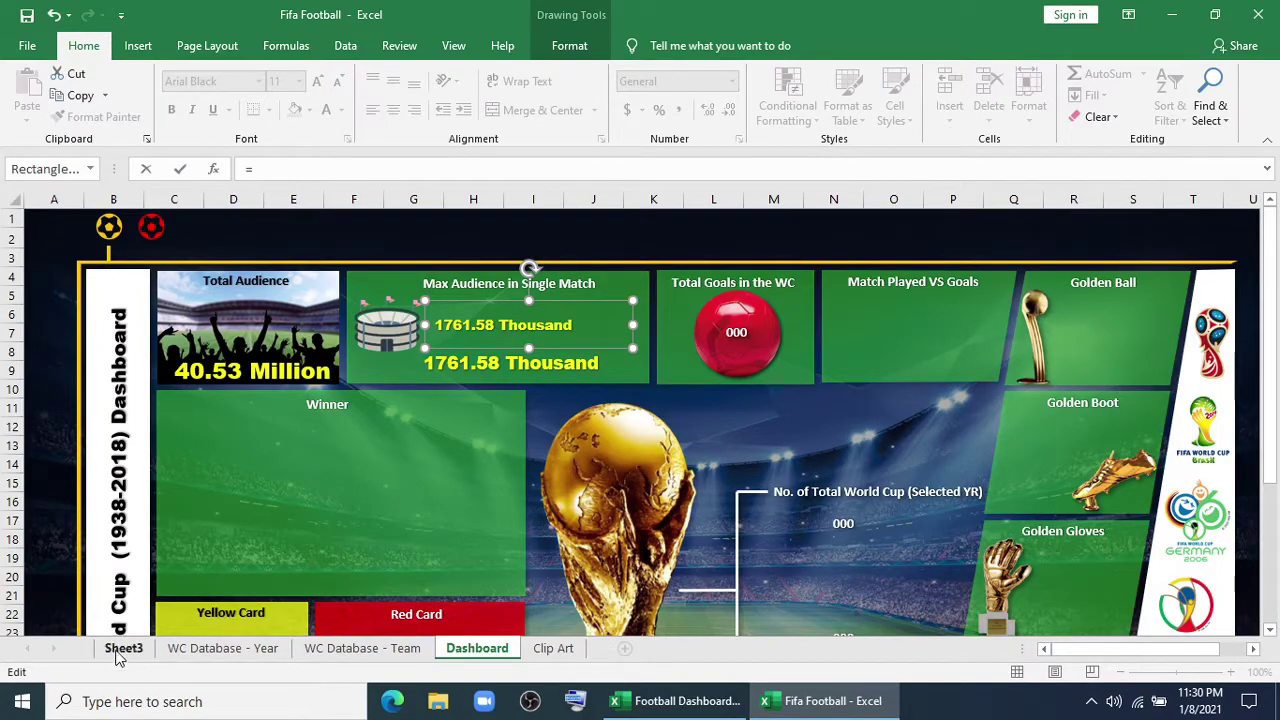
click(122, 648)
click(399, 443)
key(Return)
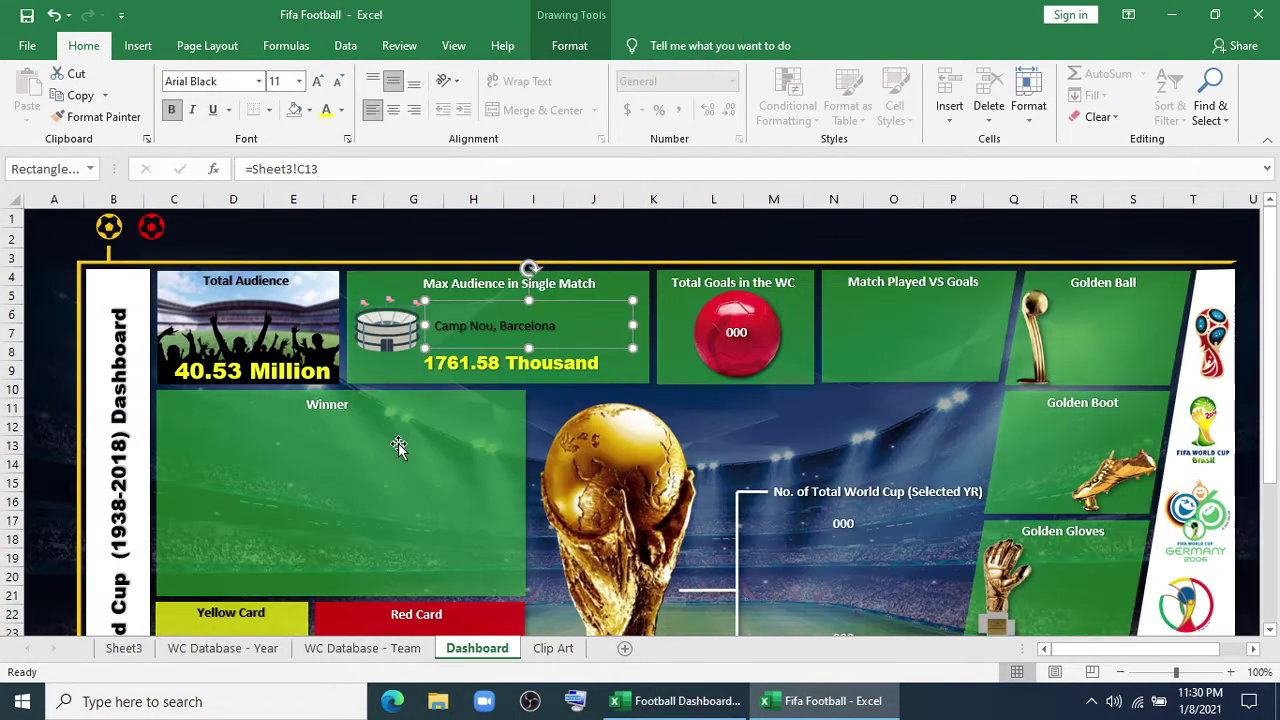
Make the venue name in the Max Audience card yellow and bold
click(341, 110)
click(372, 280)
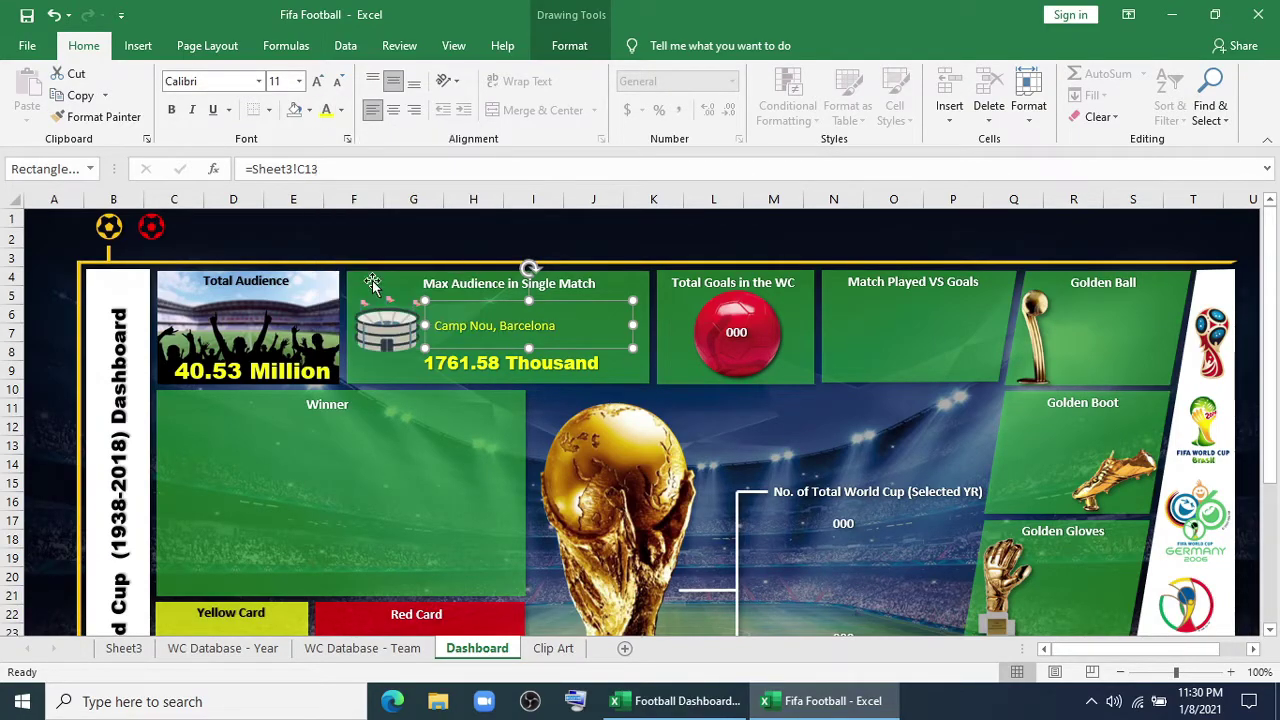
click(171, 109)
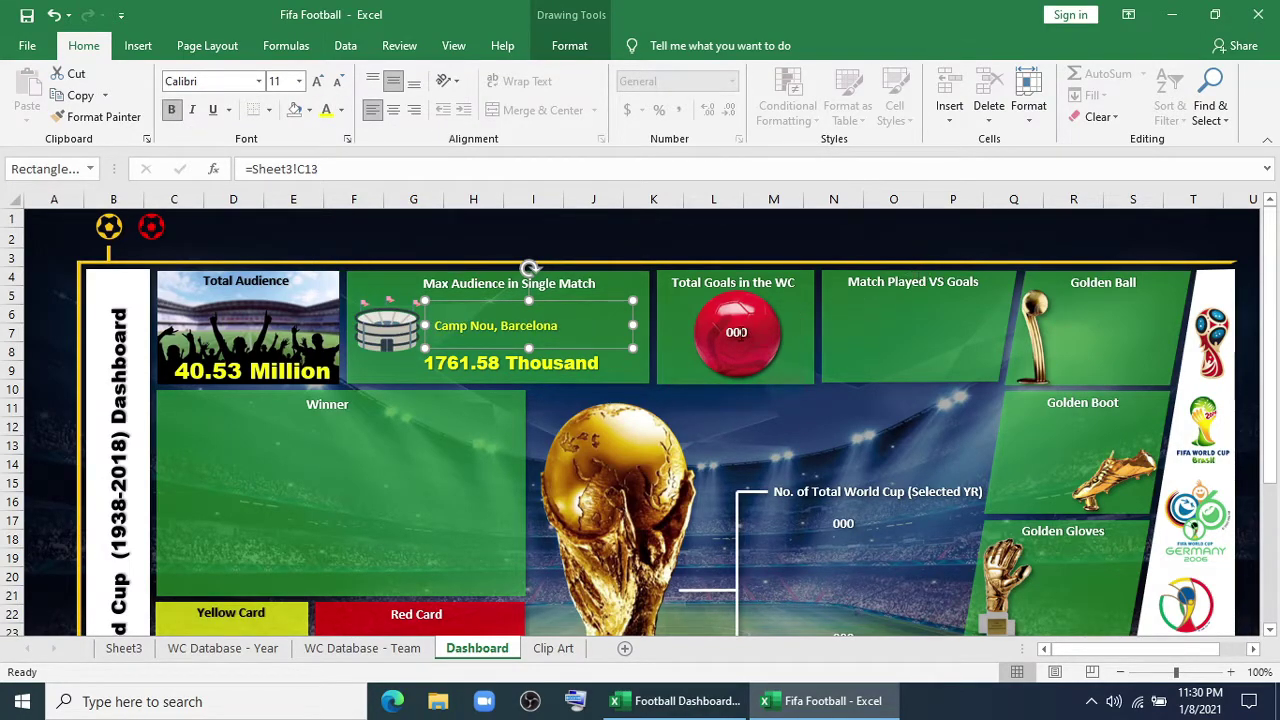
On Sheet3, copy the highest attendances PivotTable in A8:A9 and paste it at A35, below the venue list
click(124, 648)
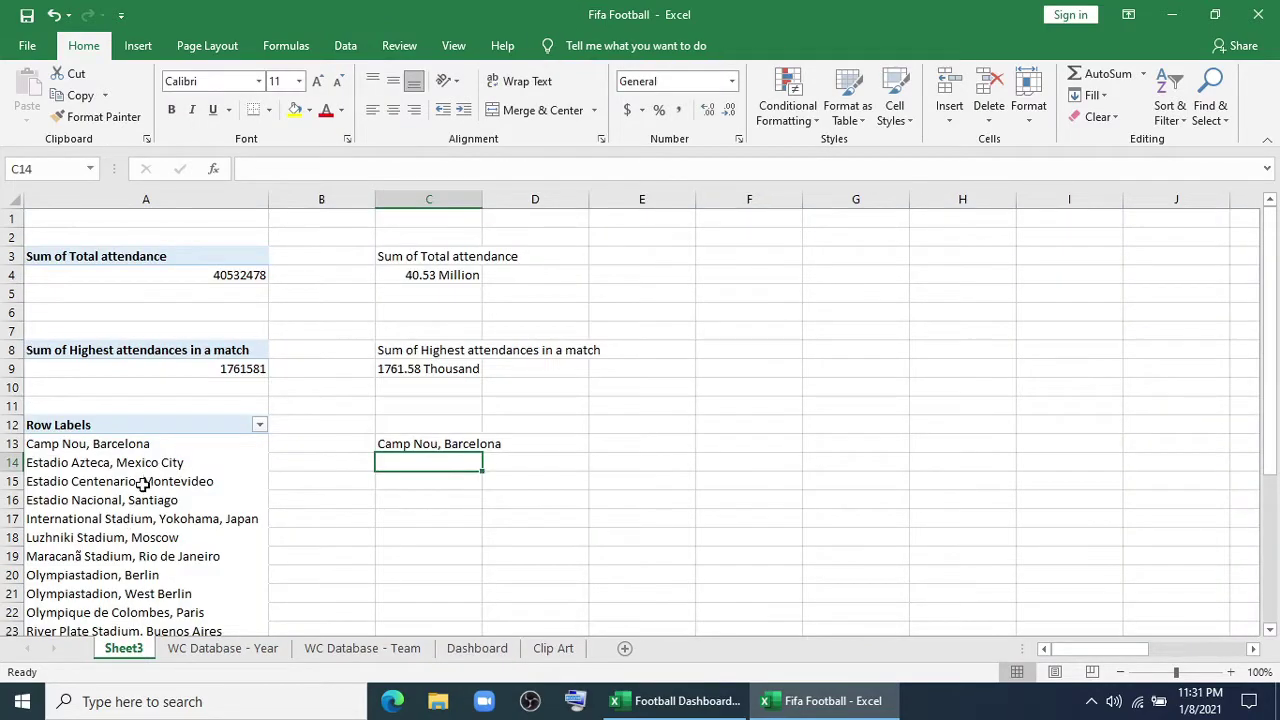
click(132, 352)
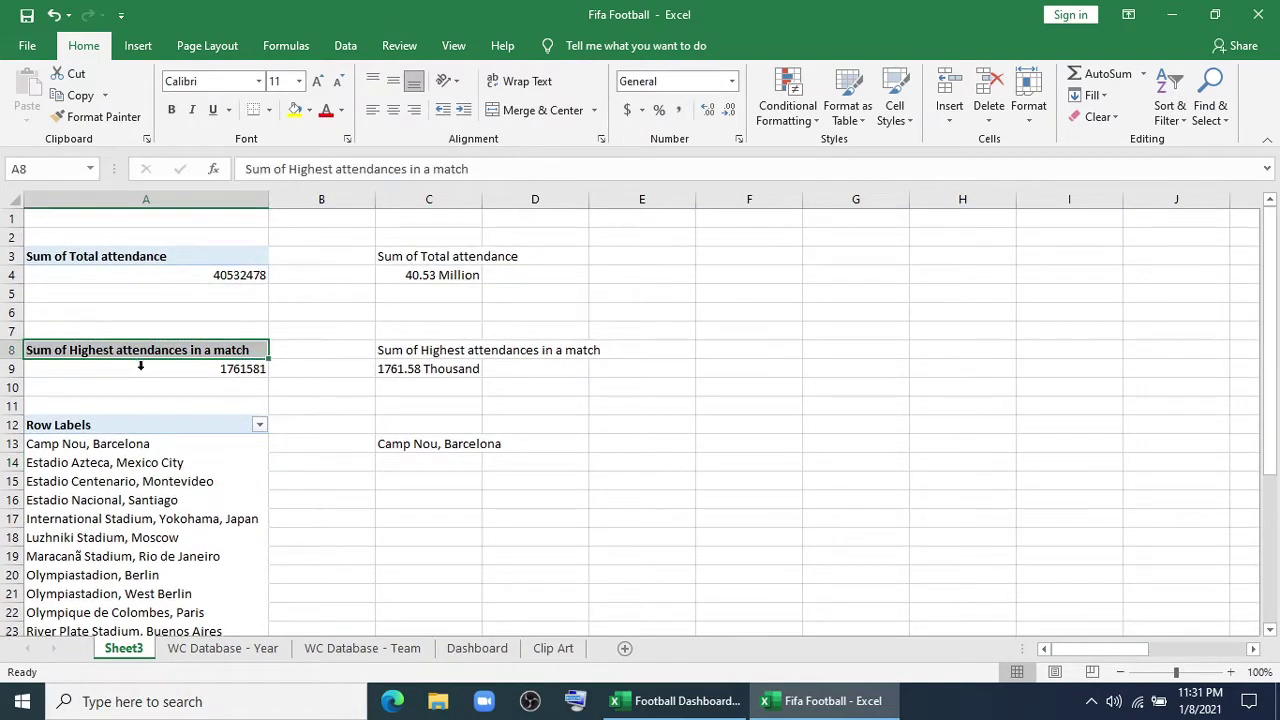
drag(143, 350, 149, 365)
key(ctrl+c)
scroll(167, 410, down, 5)
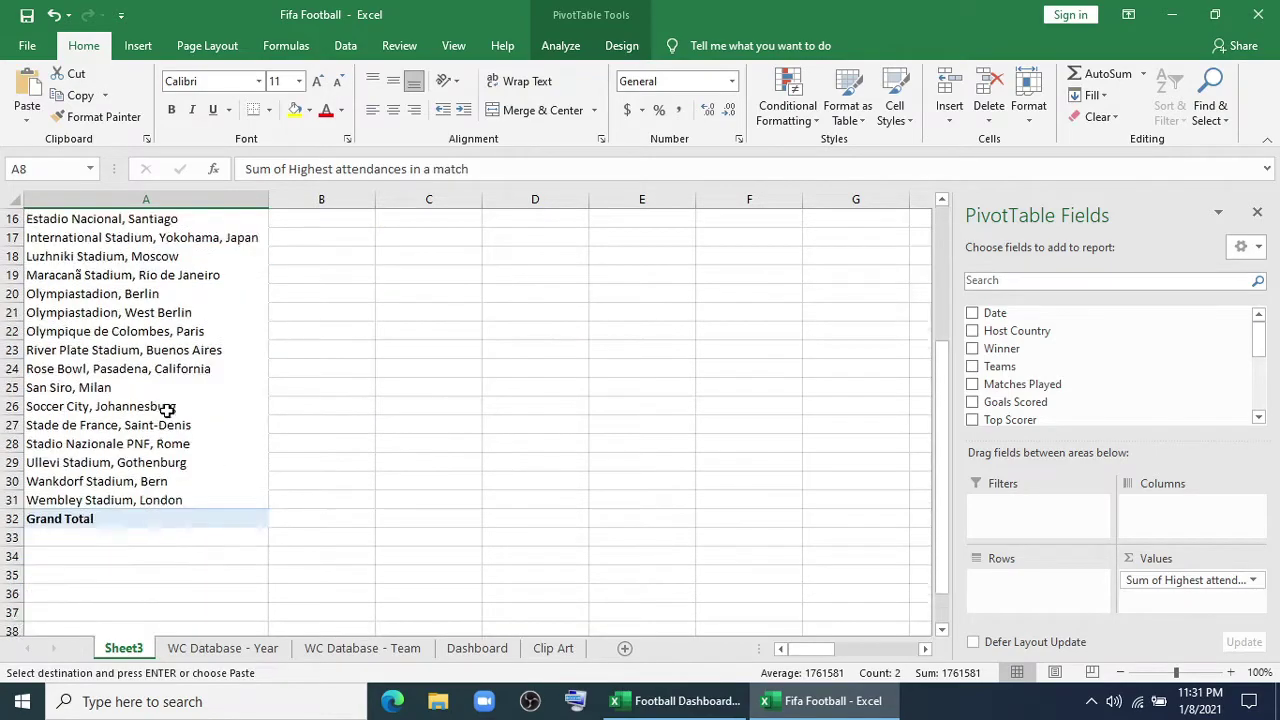
scroll(167, 410, down, 3)
click(80, 406)
key(ctrl+v)
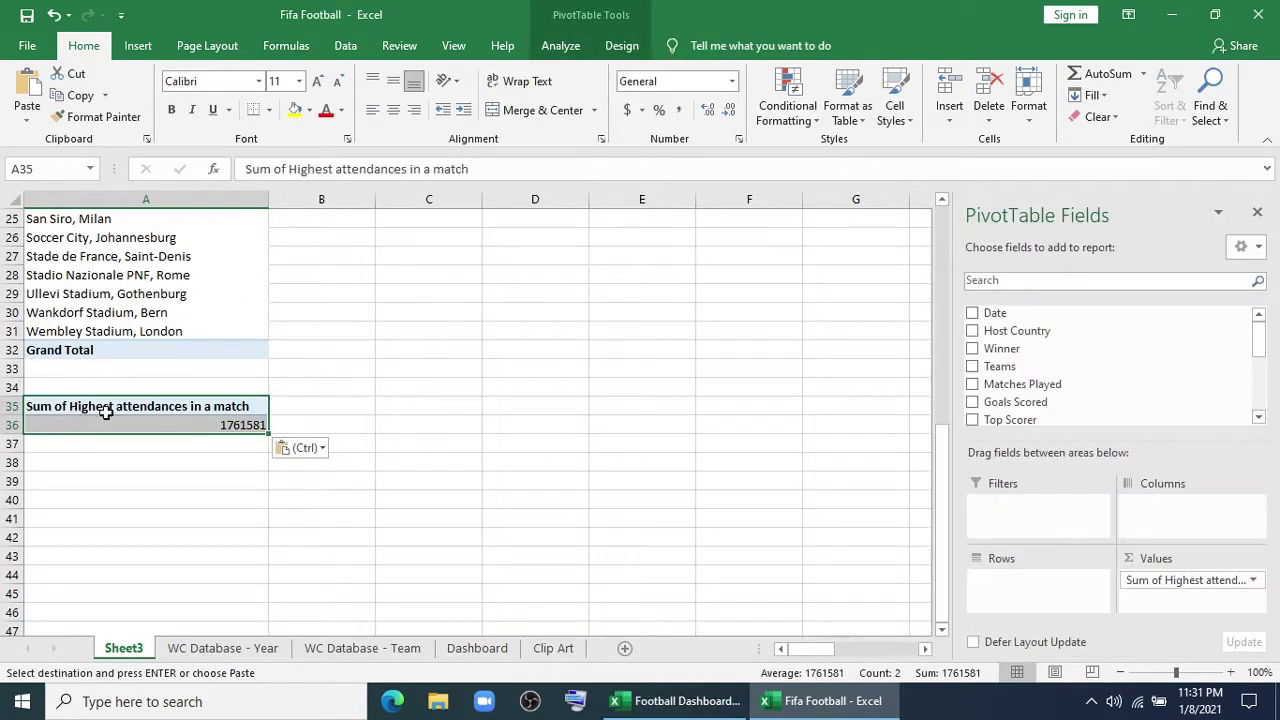
Replace the values field of the PivotTable at A35 with Goals Scored
click(232, 425)
drag(1190, 580, 772, 519)
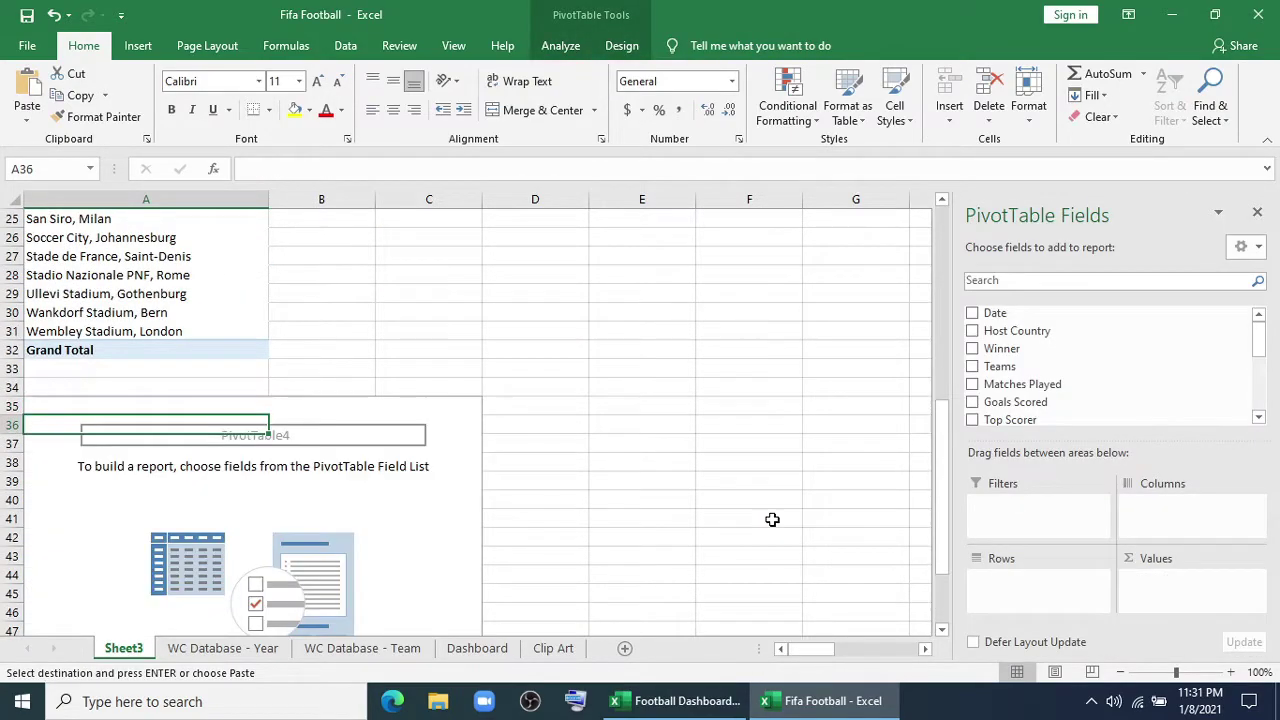
drag(1062, 403, 1185, 584)
click(229, 420)
Enter =A35 in C35 and fill it down to C36 to reference the goals heading and total
click(288, 418)
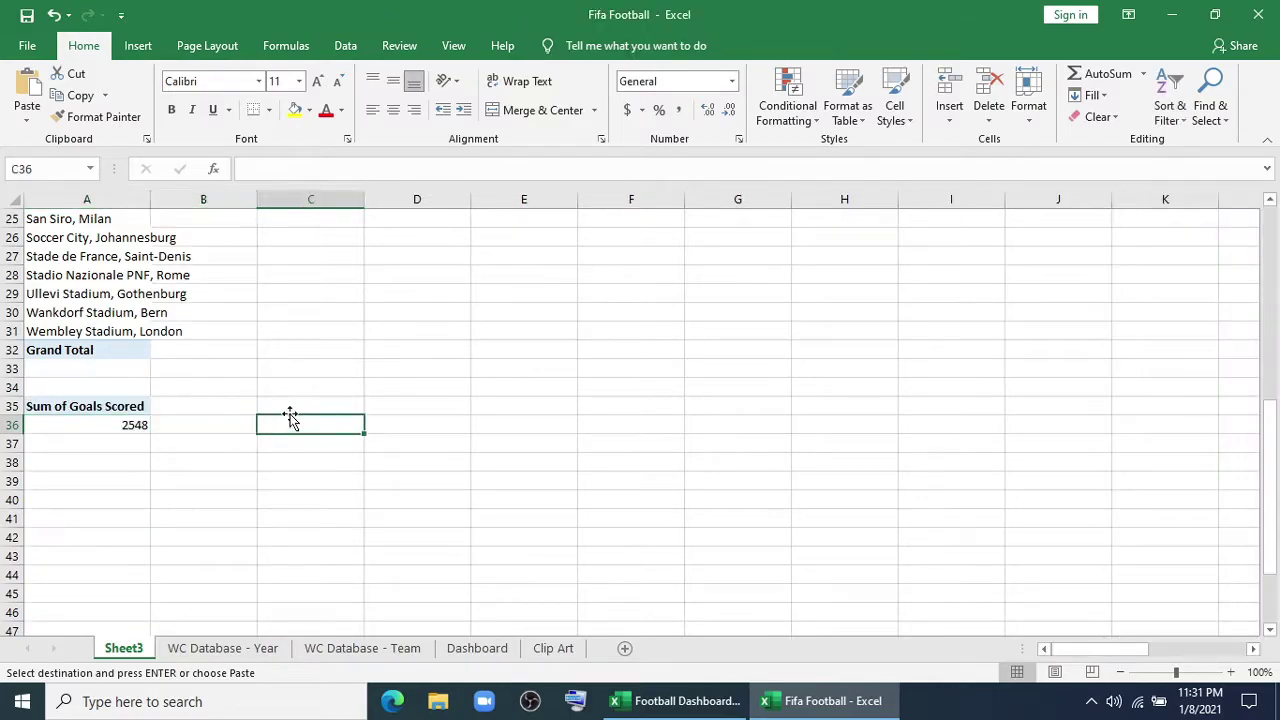
click(288, 406)
text(=)
click(124, 406)
key(ctrl+Return)
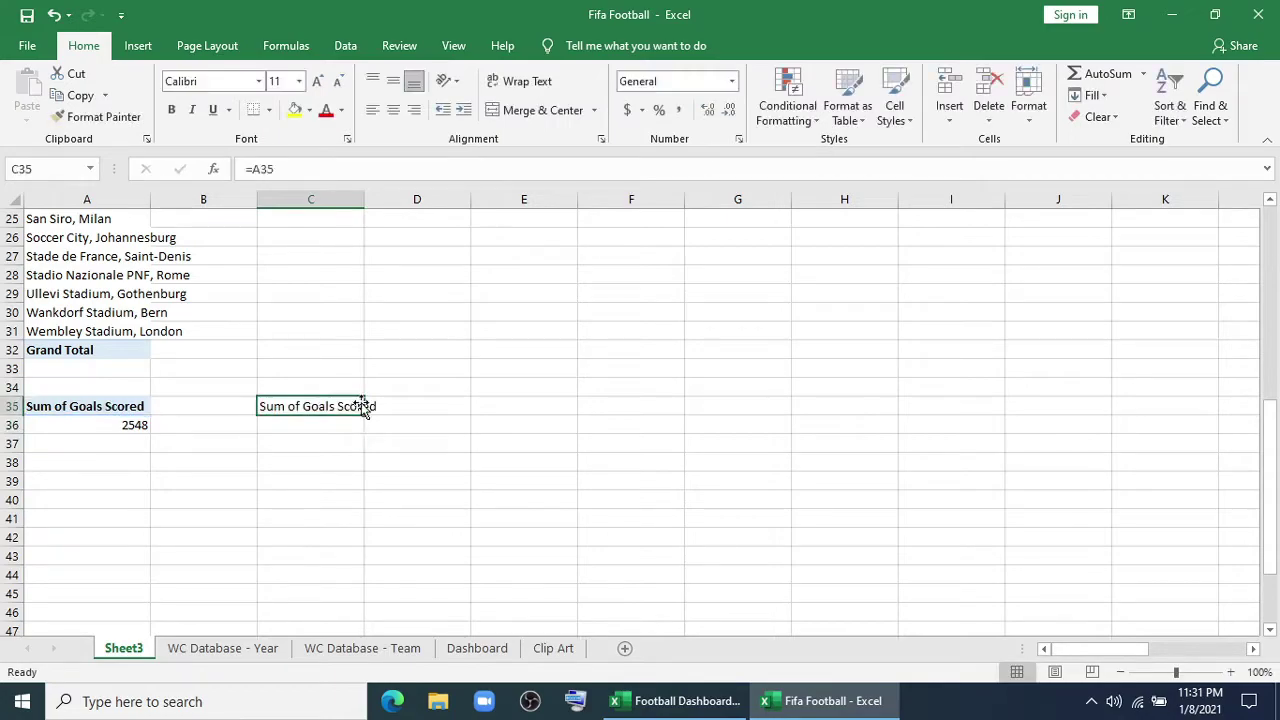
drag(366, 413, 366, 428)
click(430, 440)
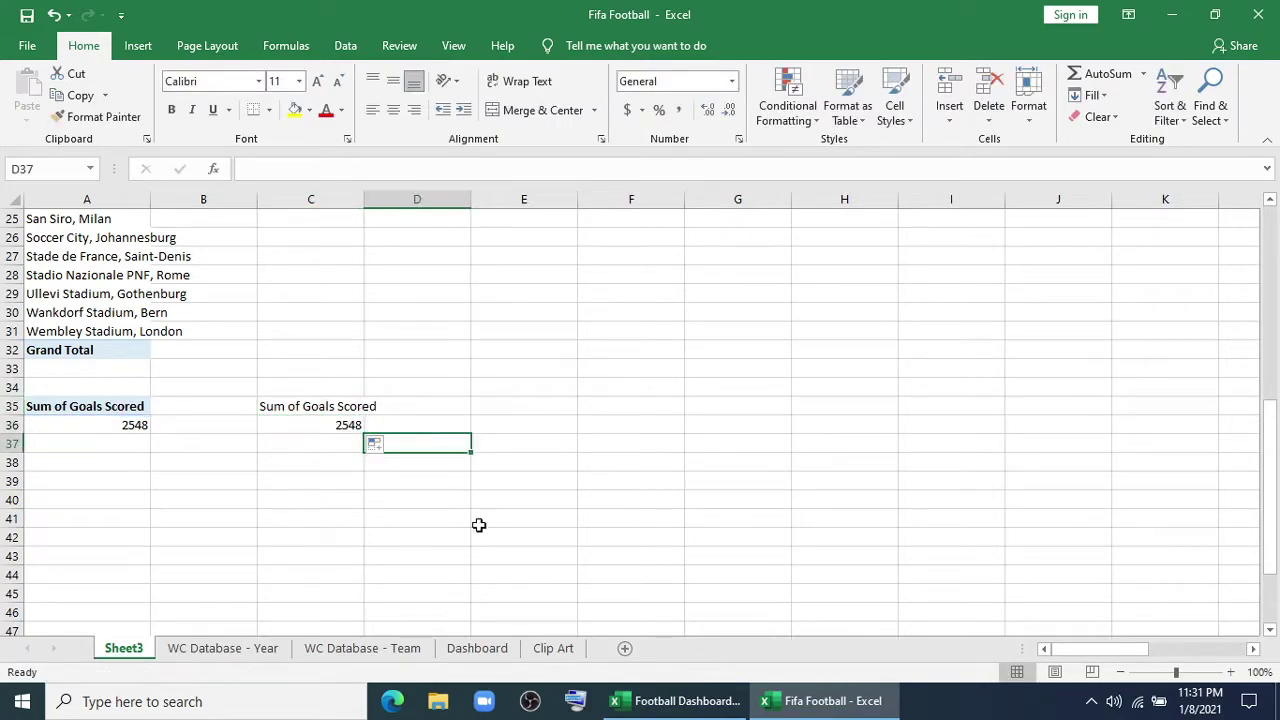
Link the Total Goals in the WC placeholder on the Dashboard sheet to =Sheet3!C36
click(490, 648)
click(703, 350)
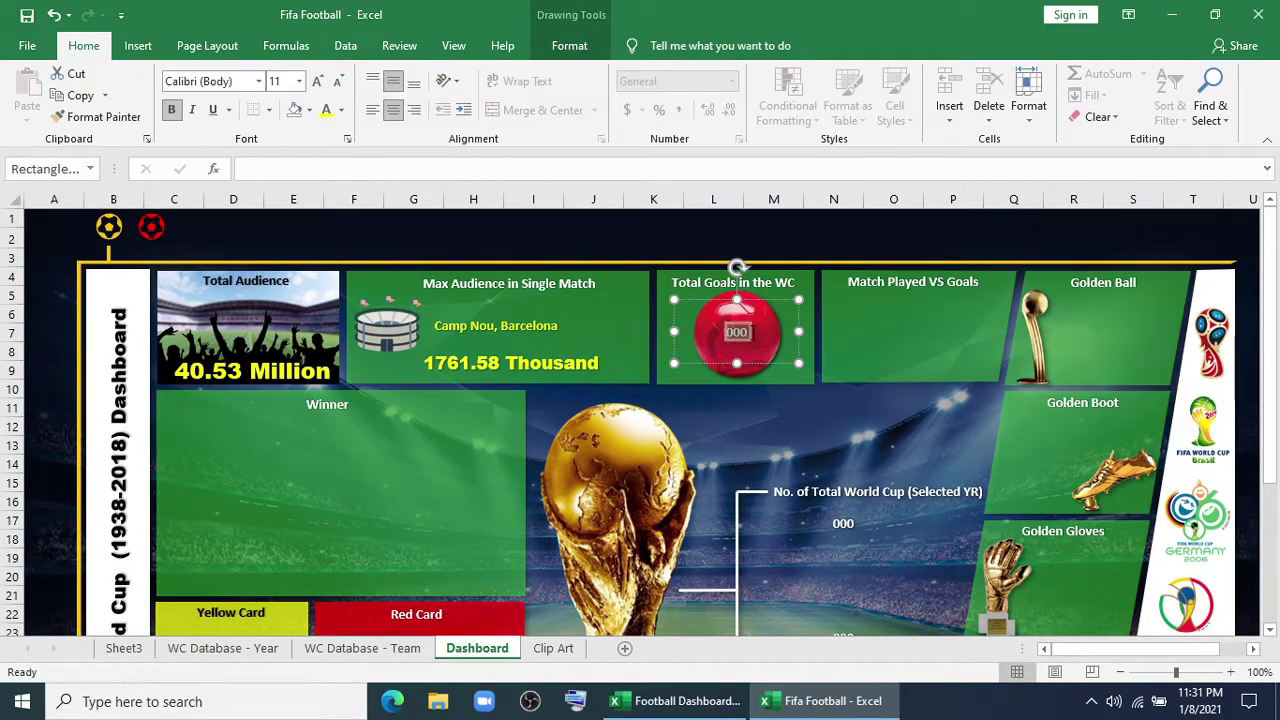
click(408, 168)
text(=)
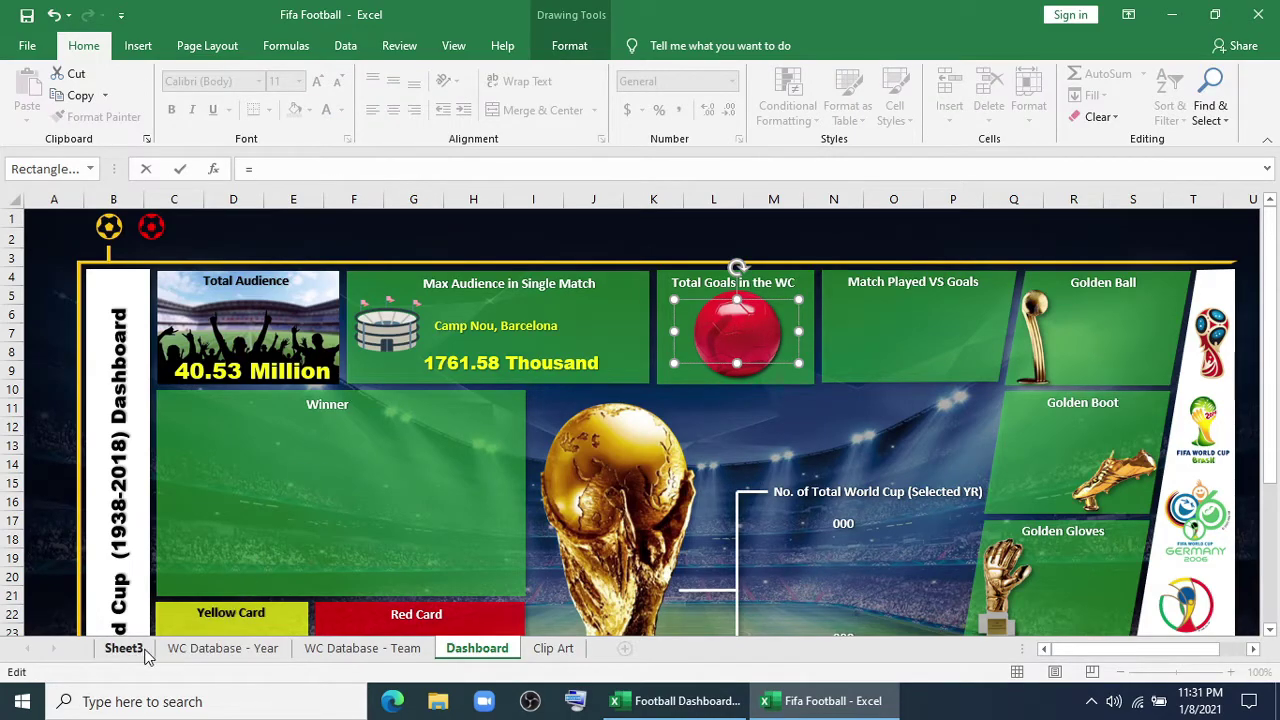
click(143, 650)
click(346, 423)
key(Return)
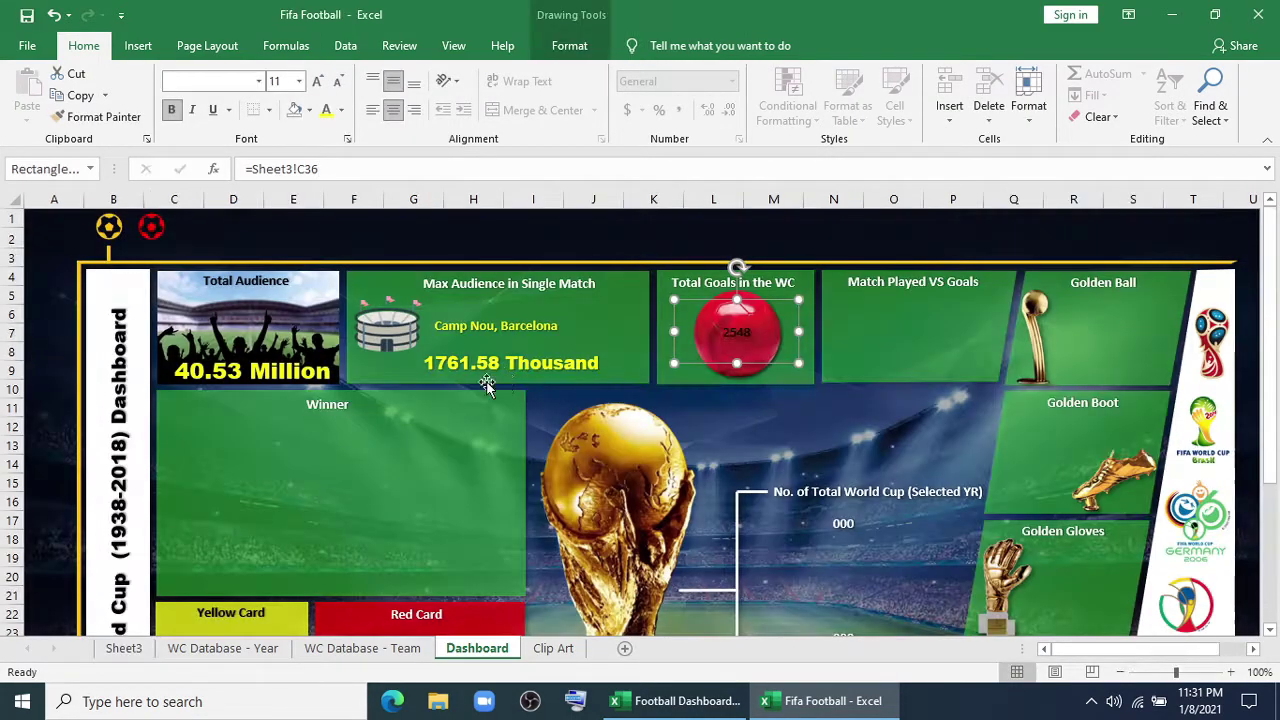
Set the font colour of the total goals number on the red ball to yellow
click(750, 340)
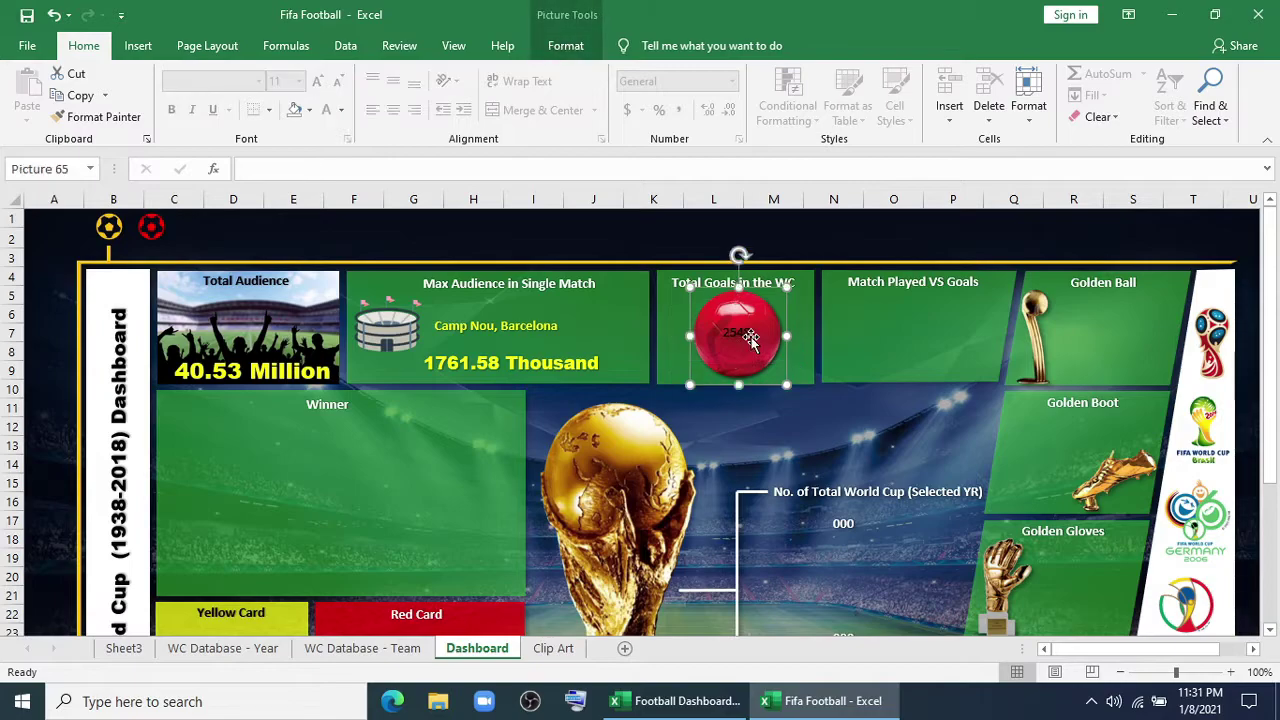
click(727, 338)
click(341, 110)
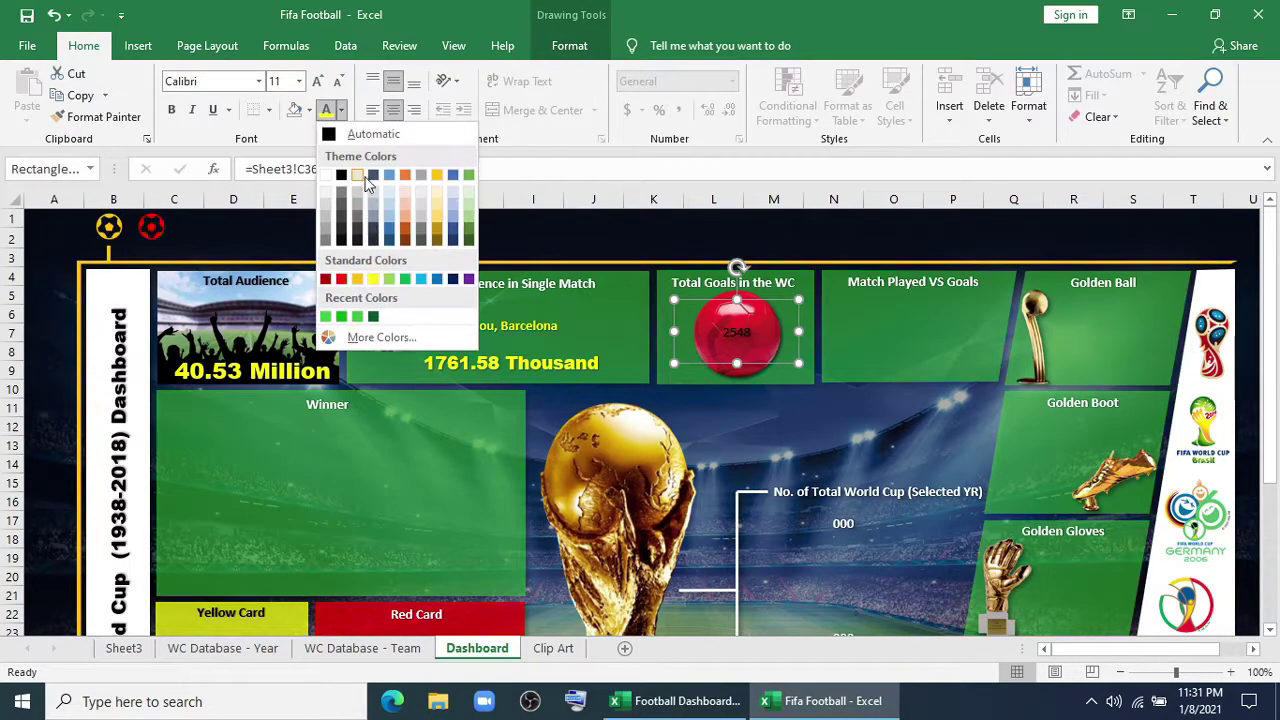
click(371, 281)
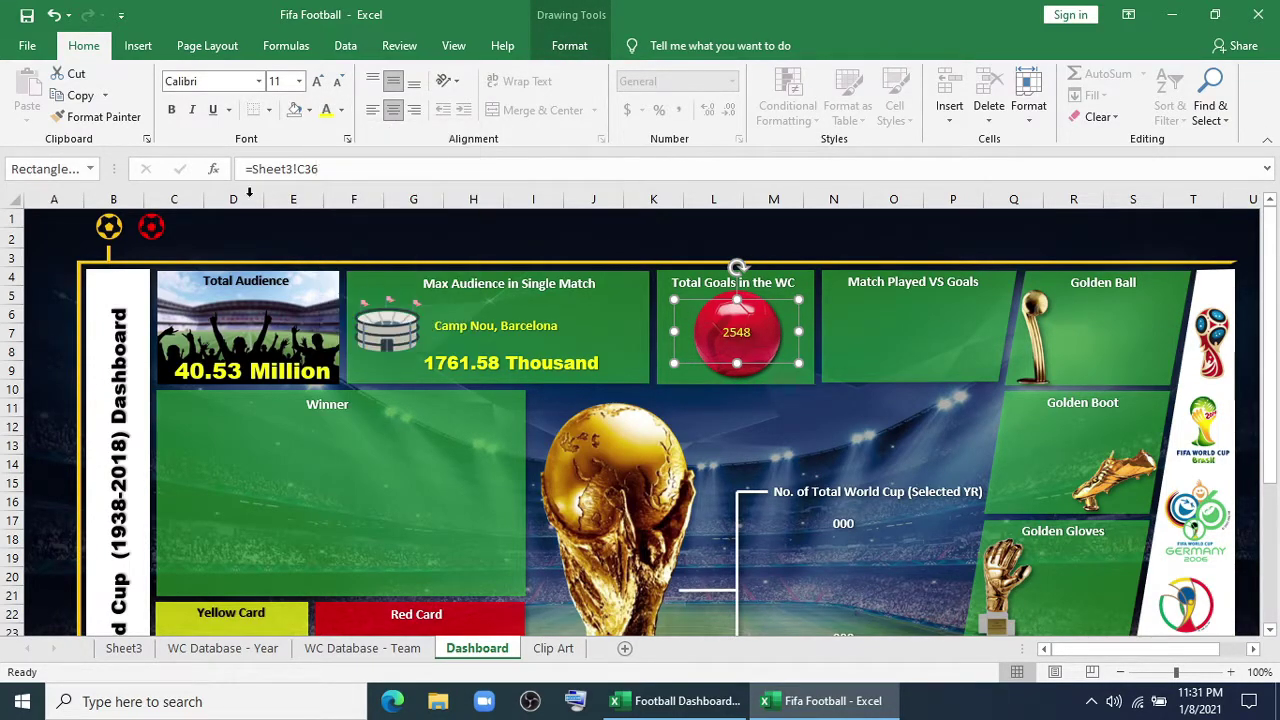
Format the total goals number in bold Arial Black at size 20
click(258, 82)
scroll(238, 271, up, 7)
click(212, 215)
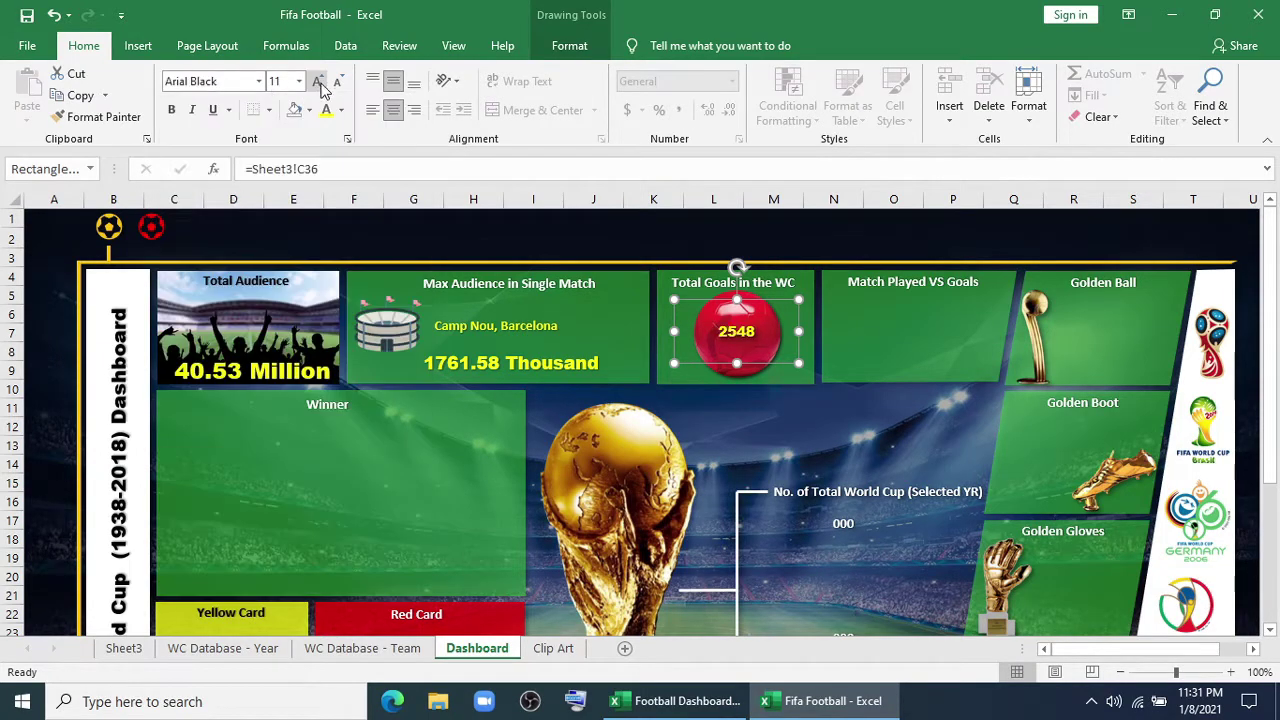
click(316, 81)
click(316, 81)
click(316, 81)
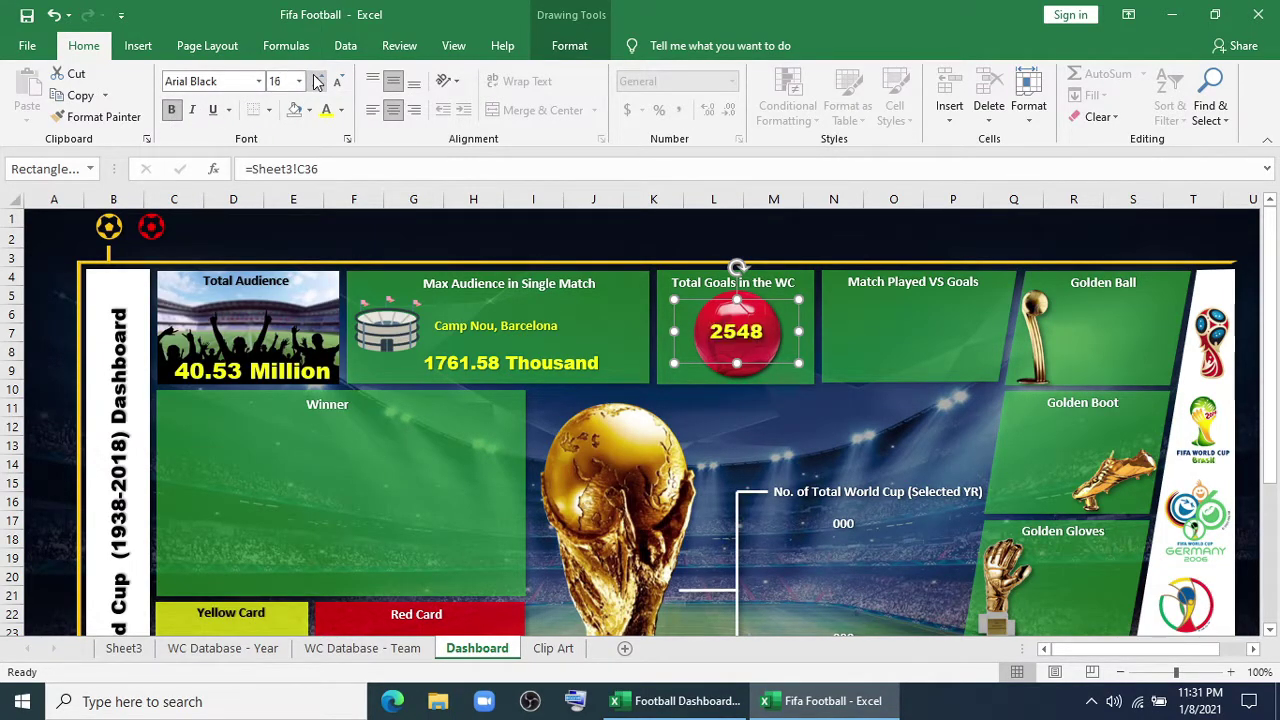
click(316, 81)
click(316, 81)
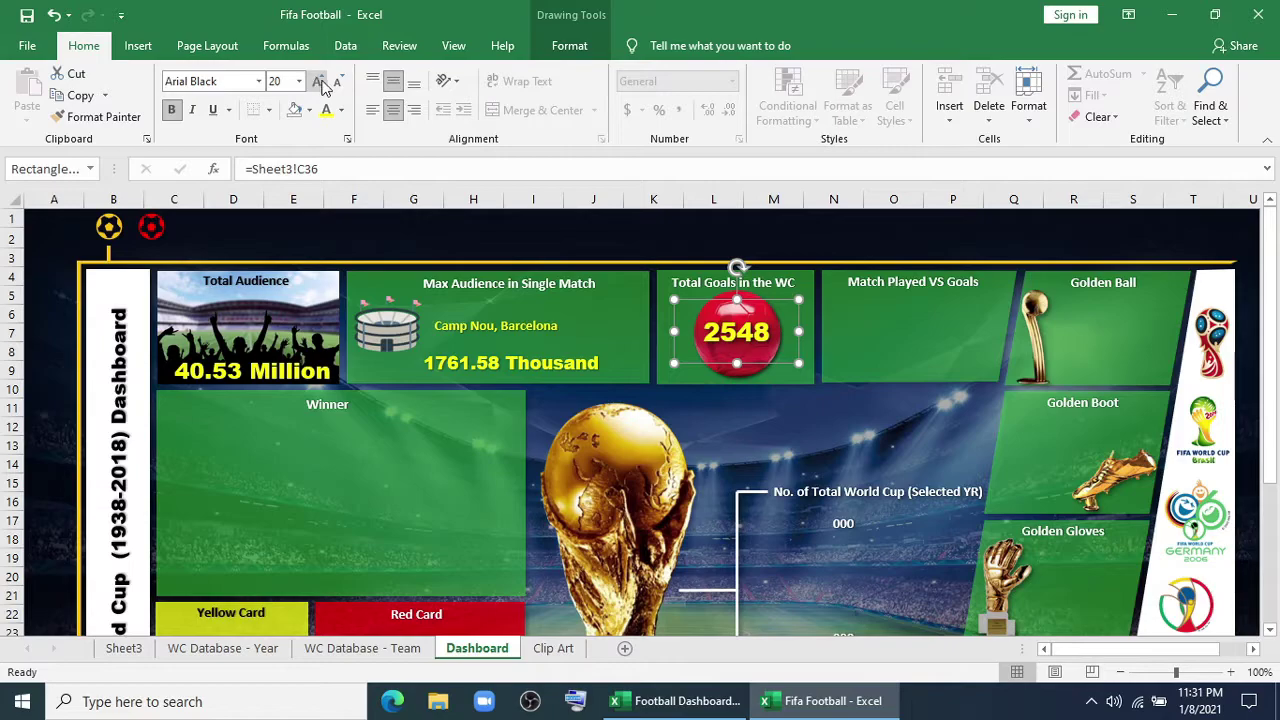
On Sheet3, copy the Goals Scored PivotTable in A35:A36 and paste it at A42
click(889, 338)
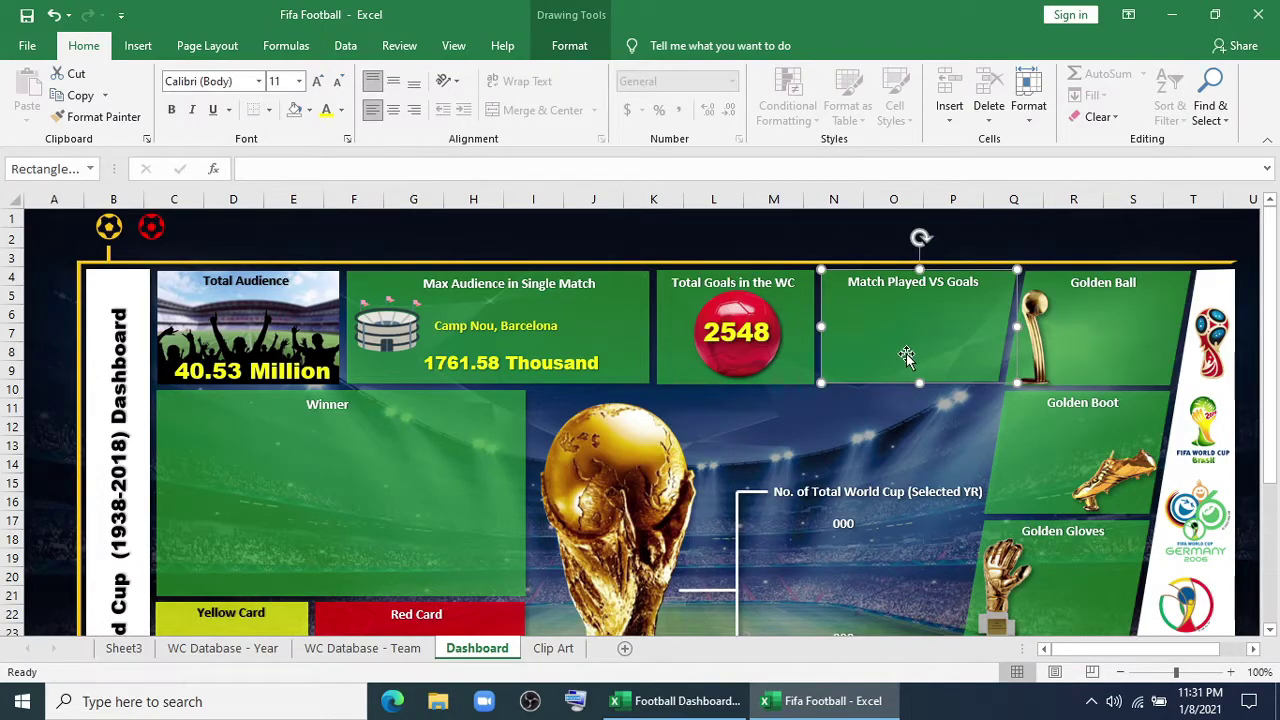
click(123, 648)
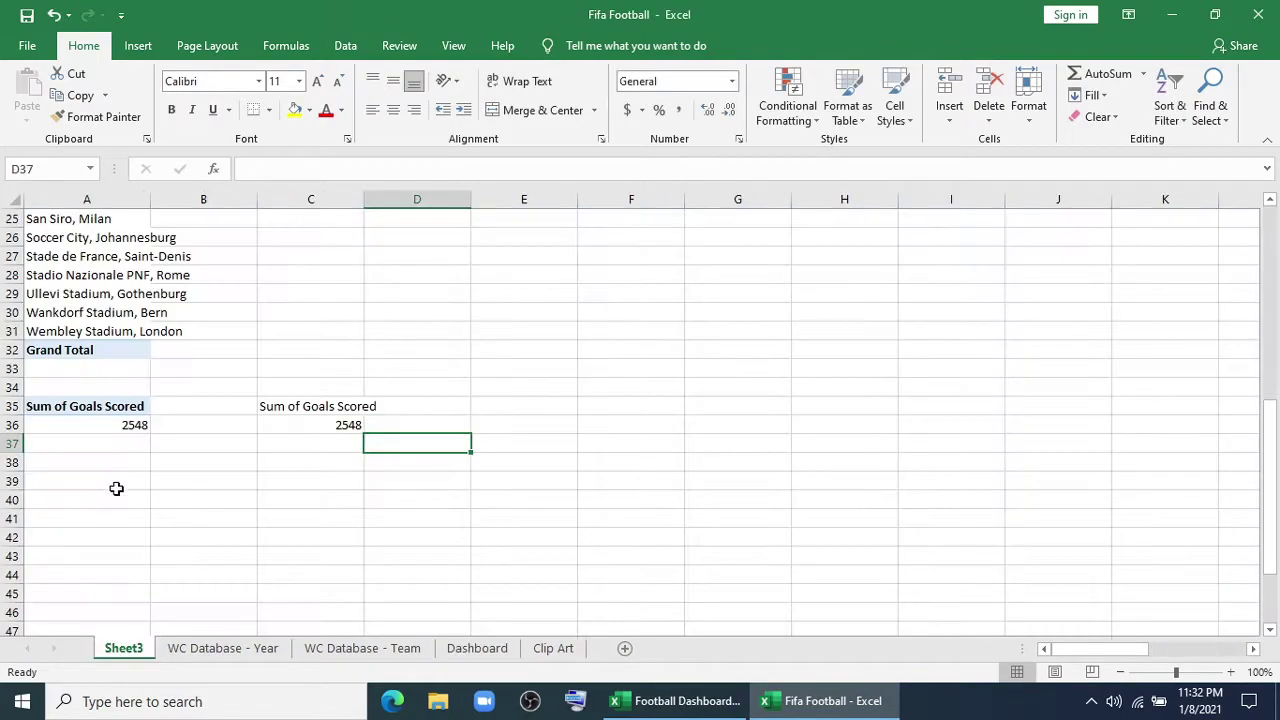
drag(97, 398, 106, 420)
key(ctrl+c)
scroll(86, 414, down, 3)
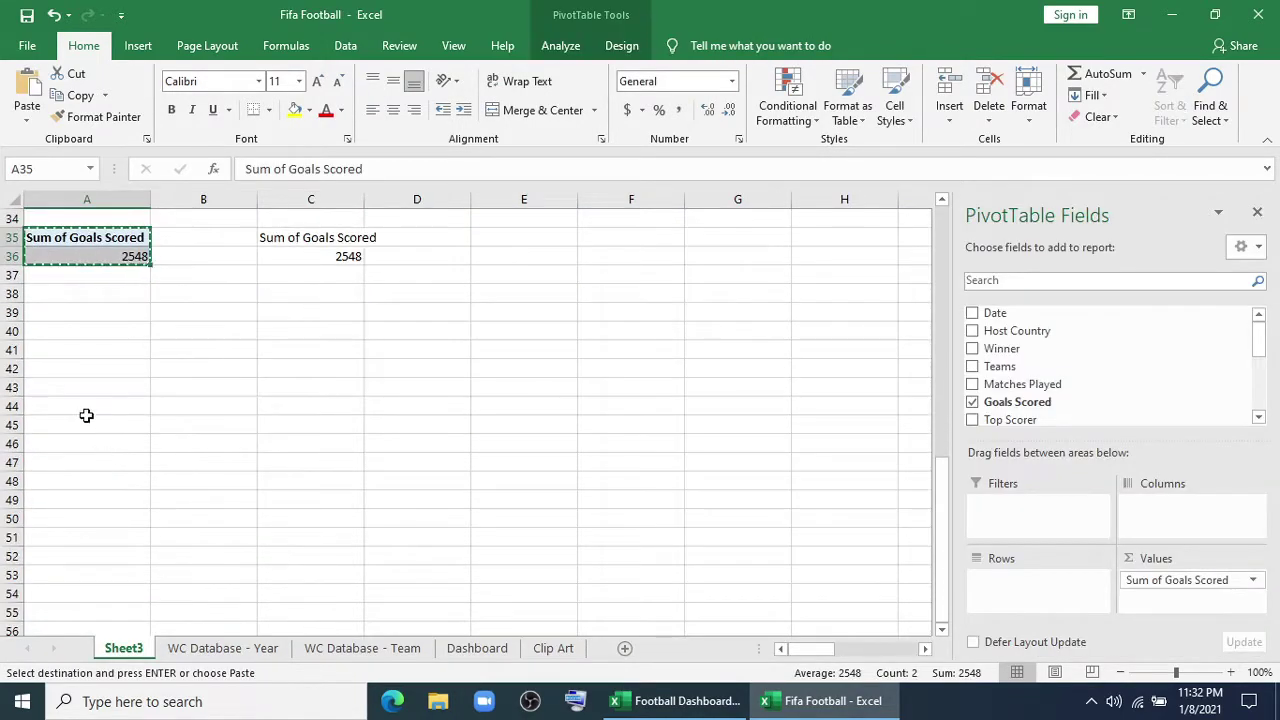
click(74, 367)
click(74, 367)
key(ctrl+v)
click(88, 385)
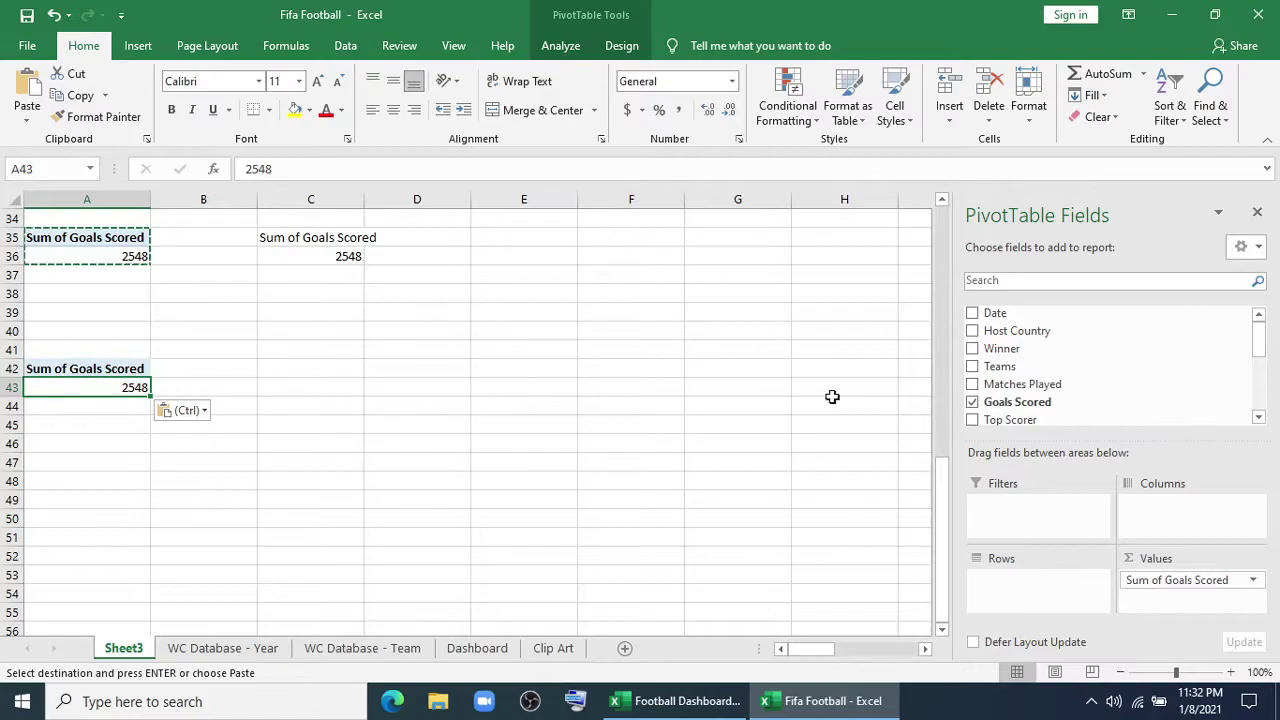
Replace the values of the PivotTable at A42 with the sums of Matches Played and Goals Scored
click(1159, 581)
drag(1160, 583, 788, 521)
scroll(1098, 388, down, 3)
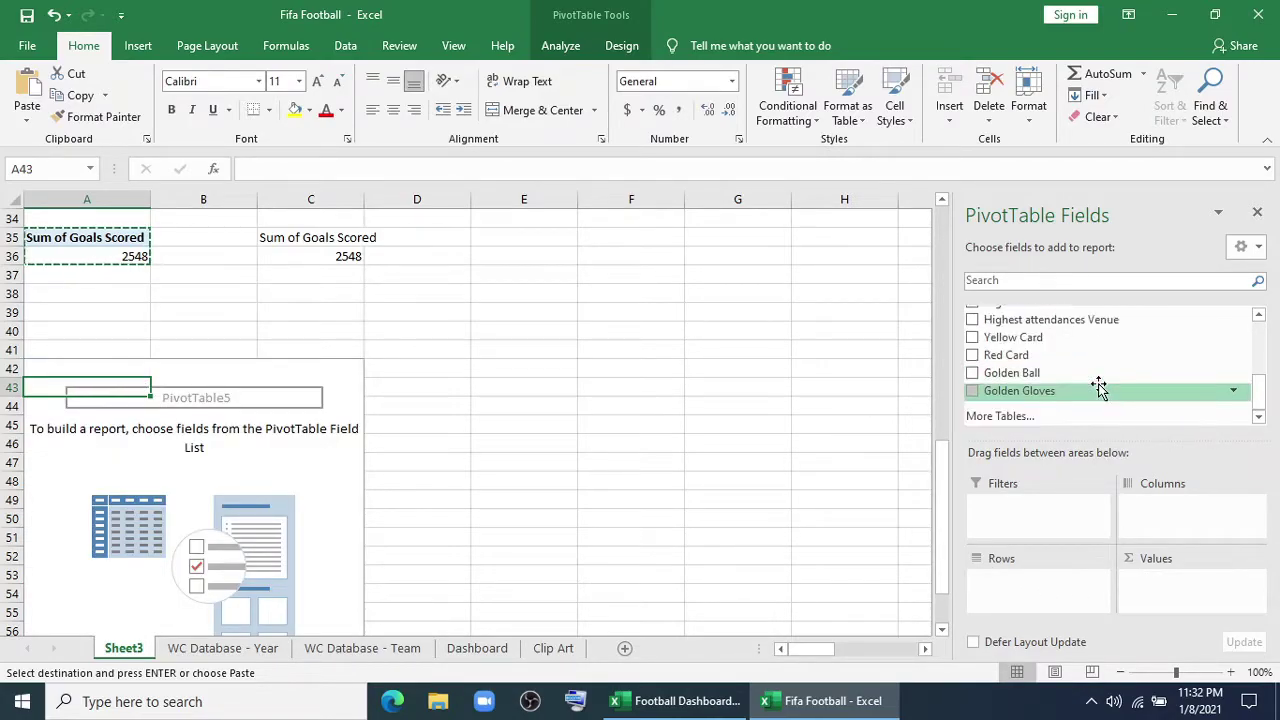
scroll(1097, 386, up, 5)
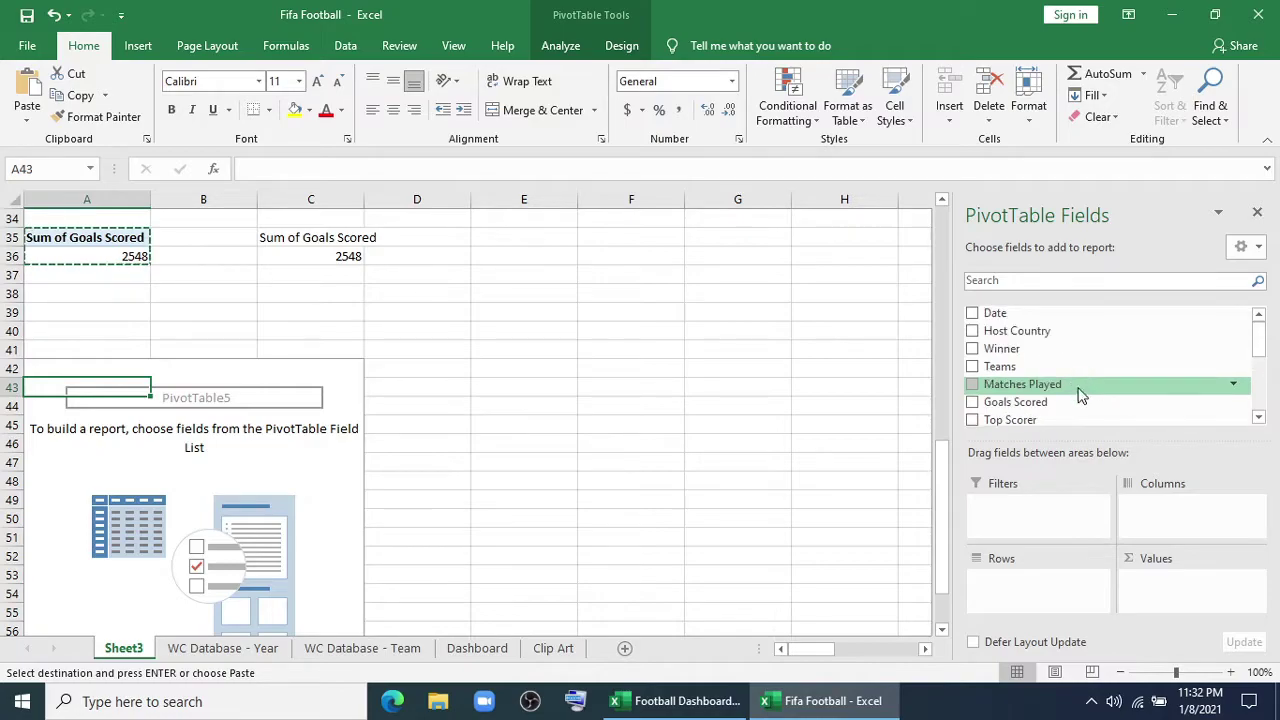
drag(1080, 395, 1175, 603)
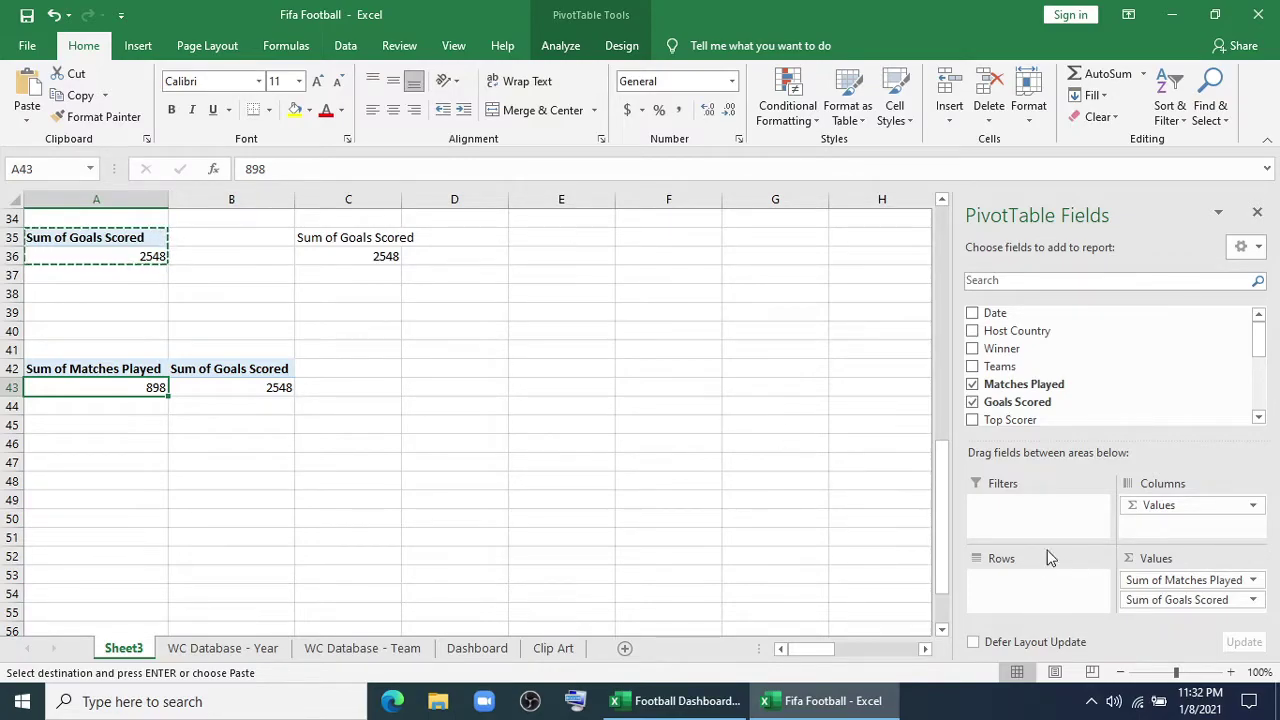
Insert a doughnut PivotChart from the Matches Played and Goals Scored PivotTable at A42
click(122, 371)
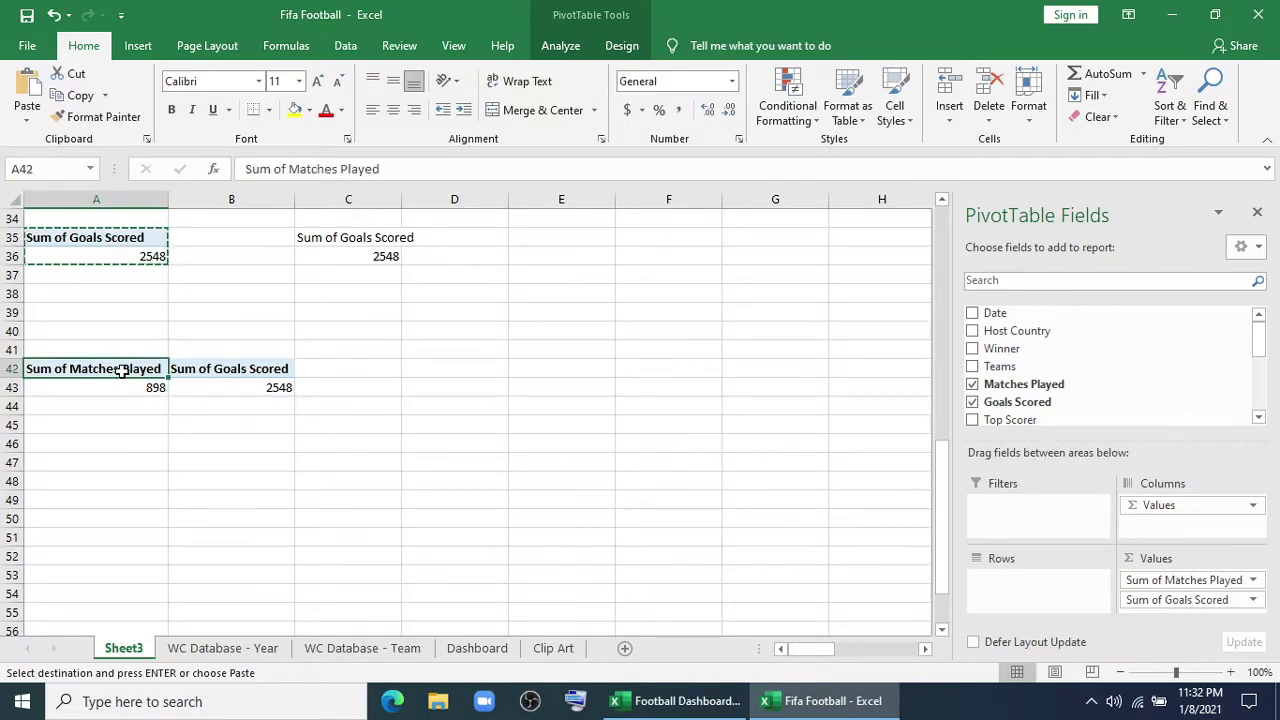
click(138, 45)
click(505, 120)
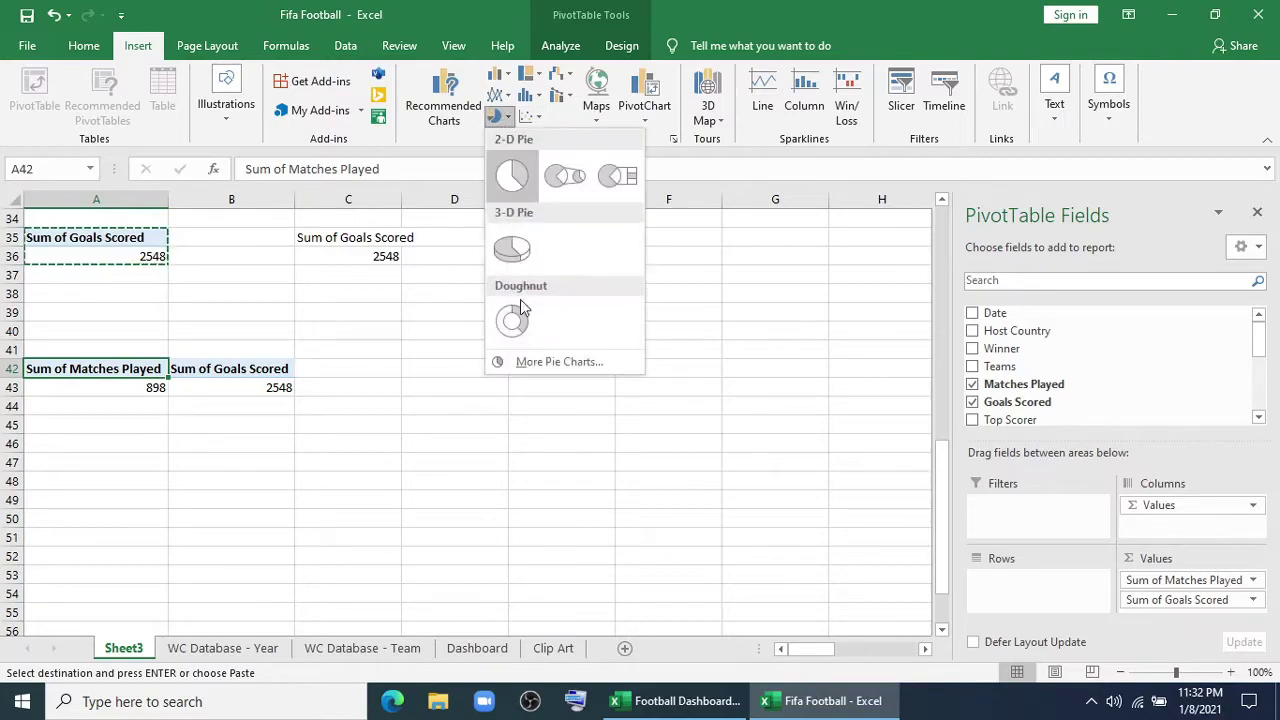
click(512, 318)
Switch the doughnut chart's rows and columns so matches played and goals scored form slices of one ring
right_click(500, 346)
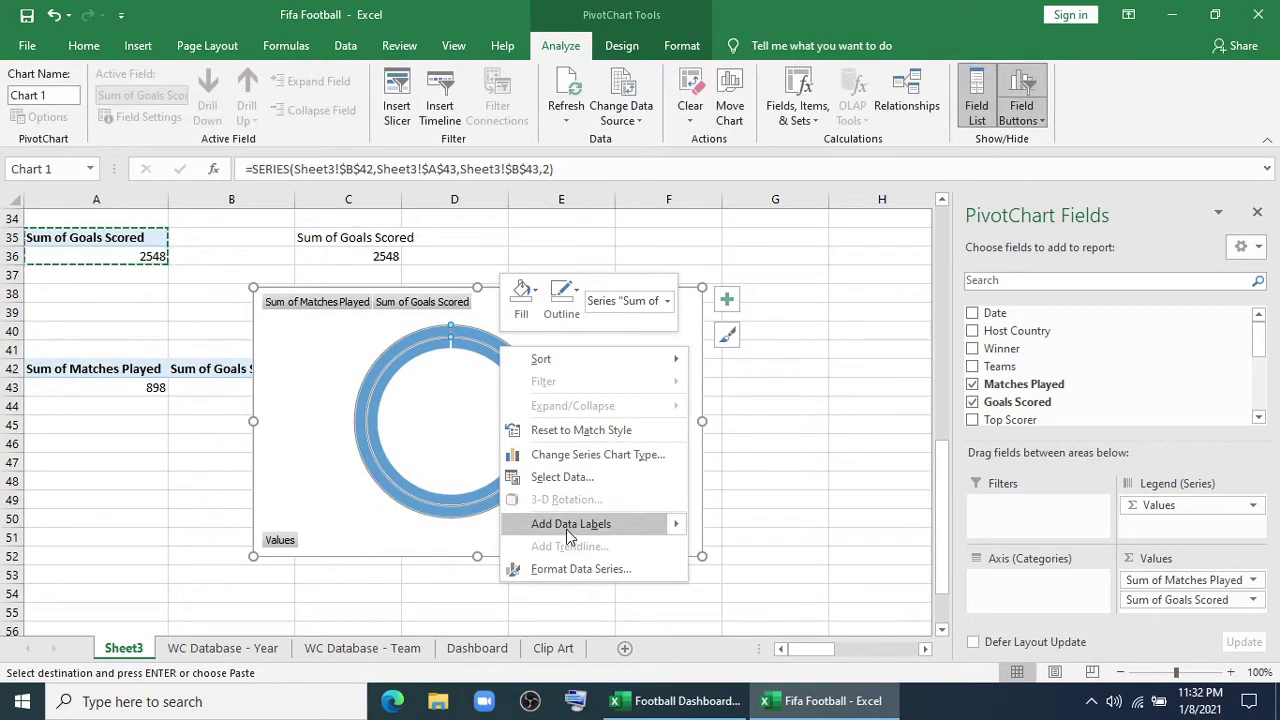
click(565, 477)
click(555, 412)
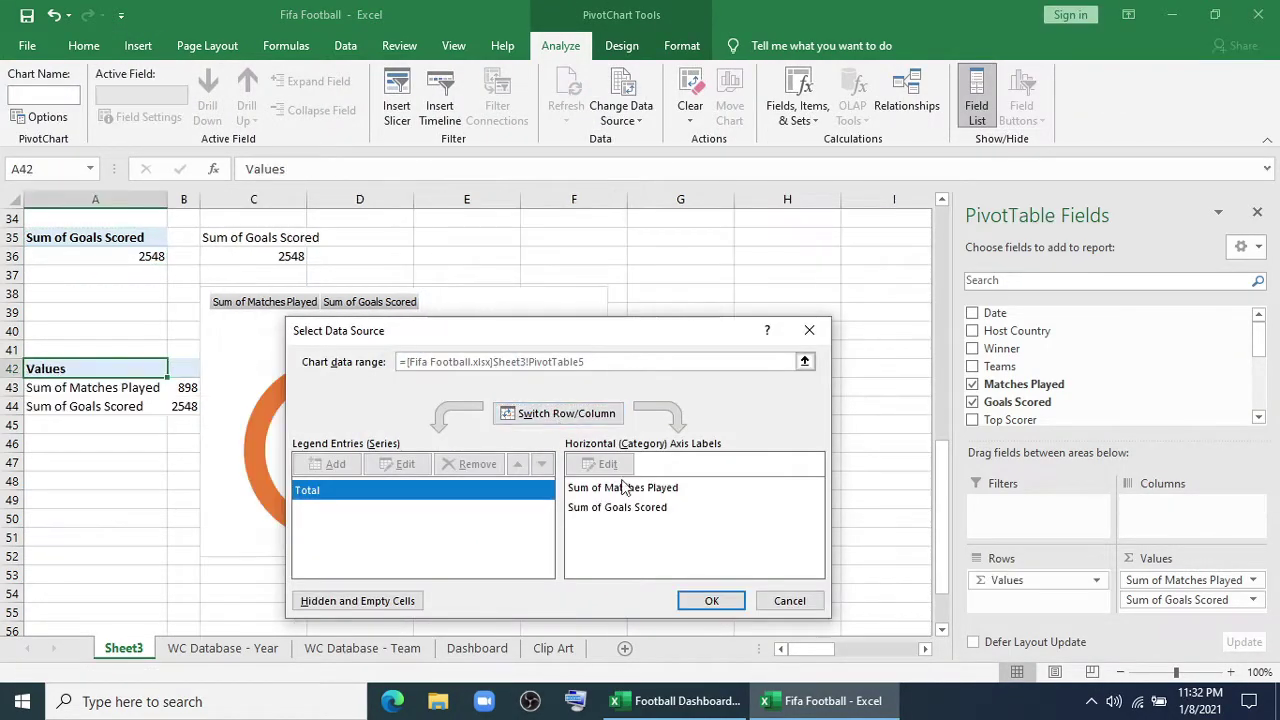
click(711, 600)
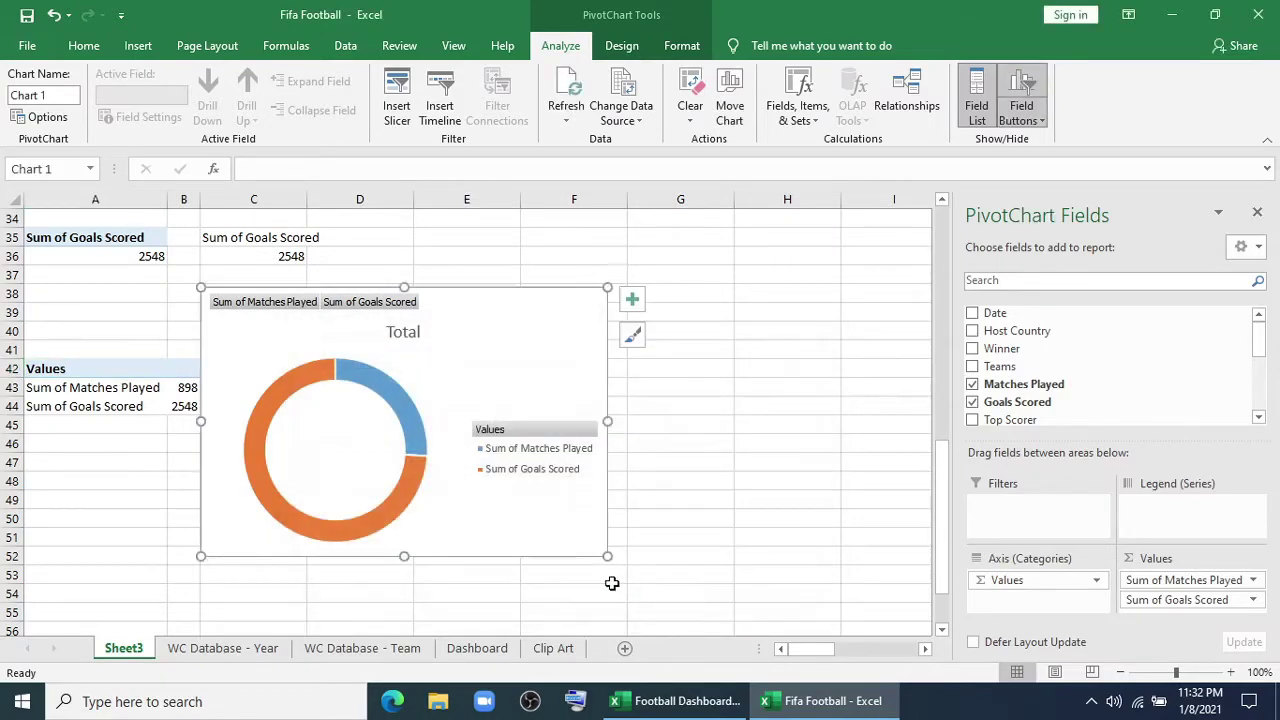
Hide all field buttons on the doughnut chart and delete its Total title
right_click(407, 312)
click(469, 514)
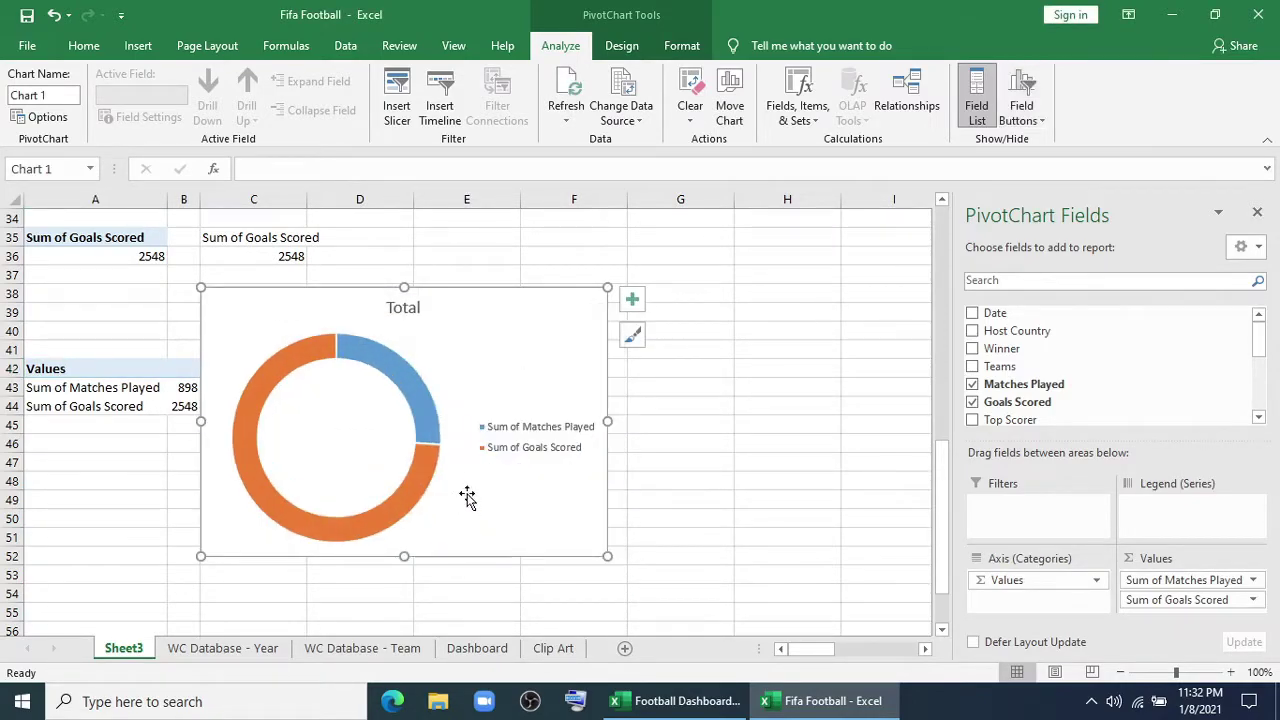
click(397, 307)
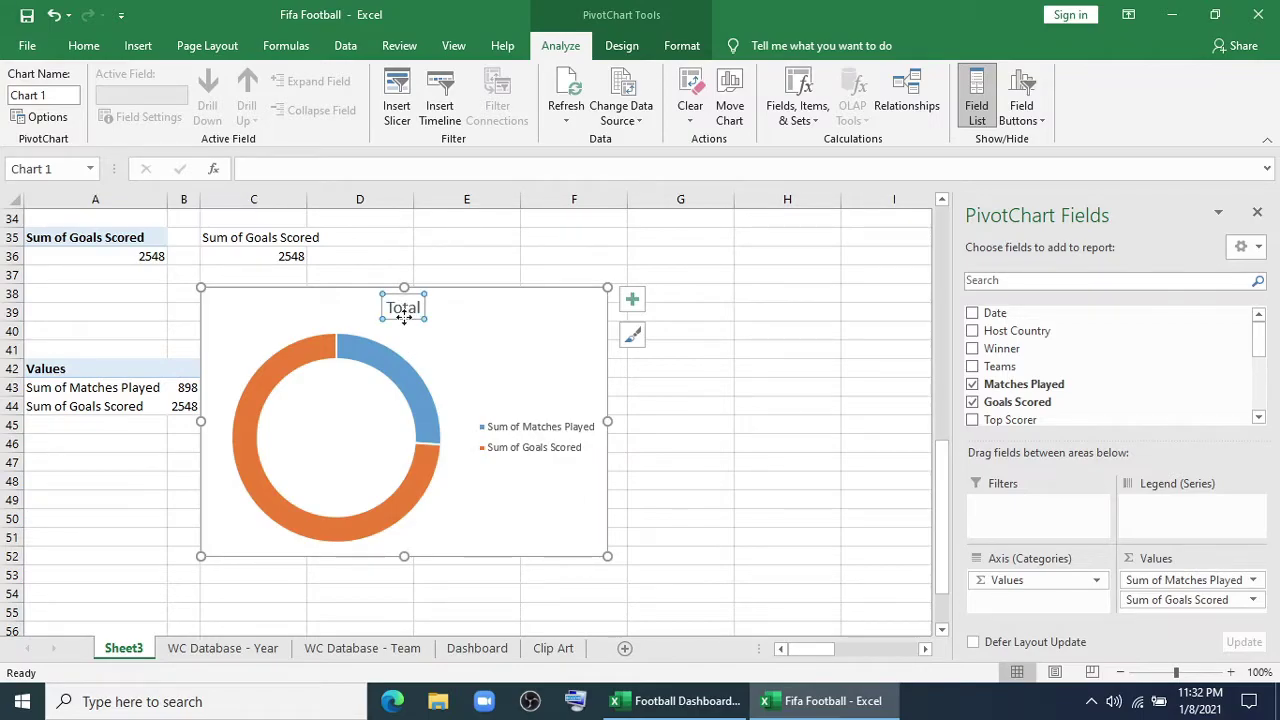
key(Delete)
Set the doughnut chart's area to No Fill and remove the outline from the chart and its ring
click(681, 45)
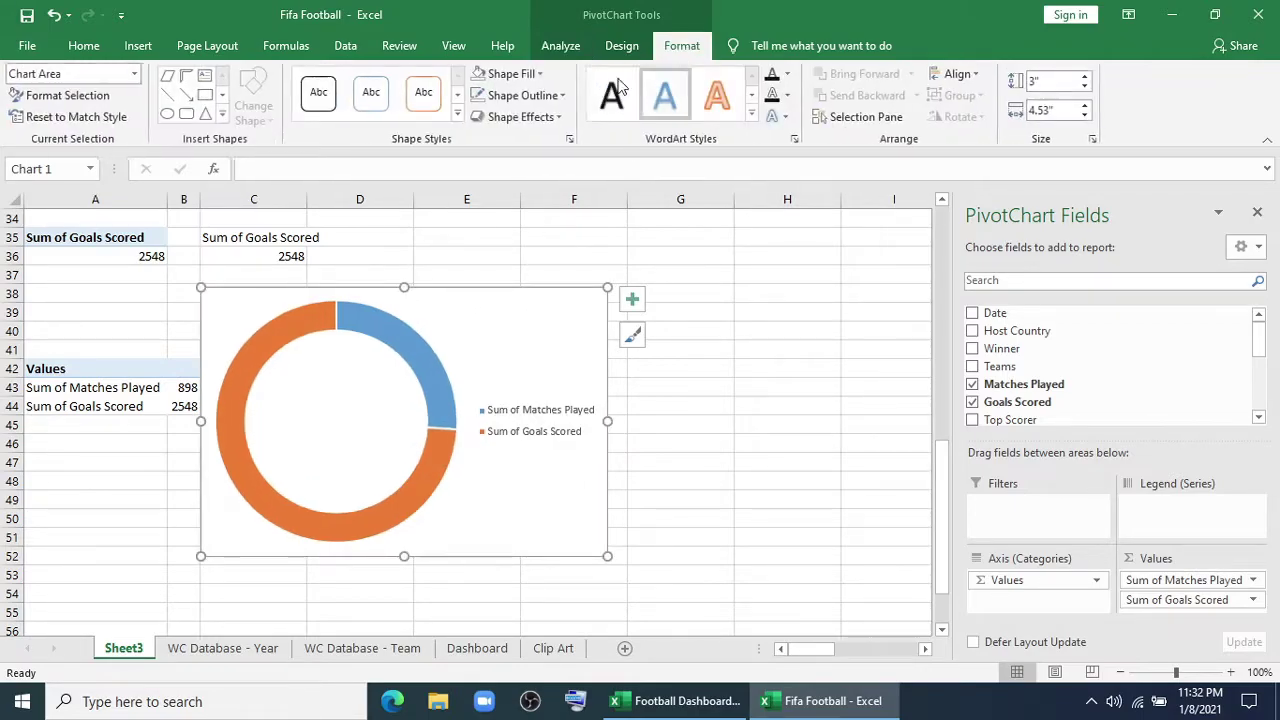
click(512, 73)
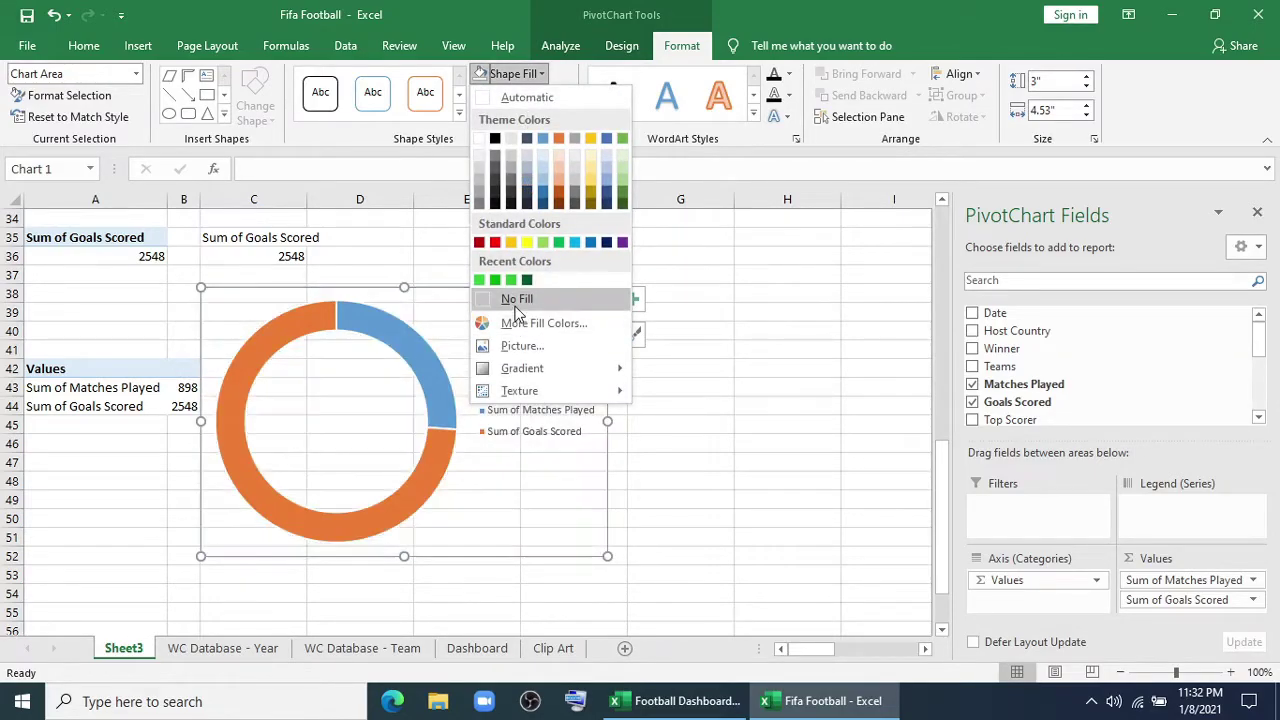
click(516, 300)
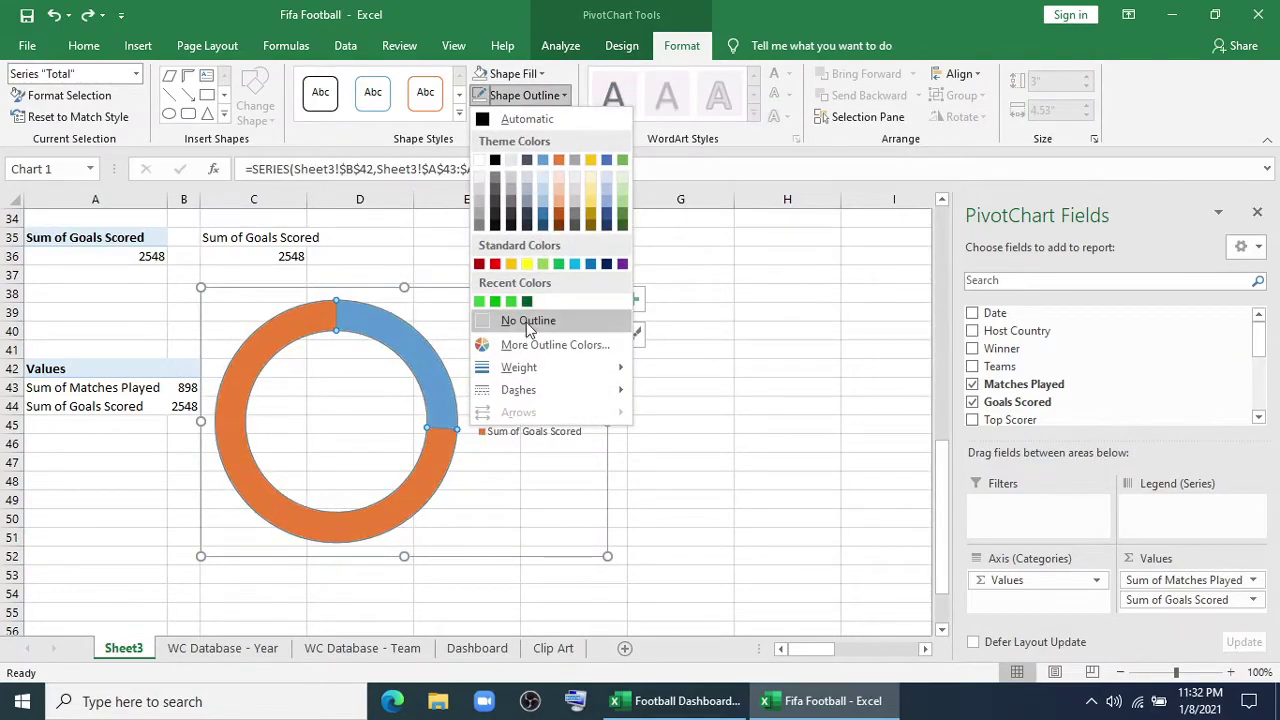
click(523, 322)
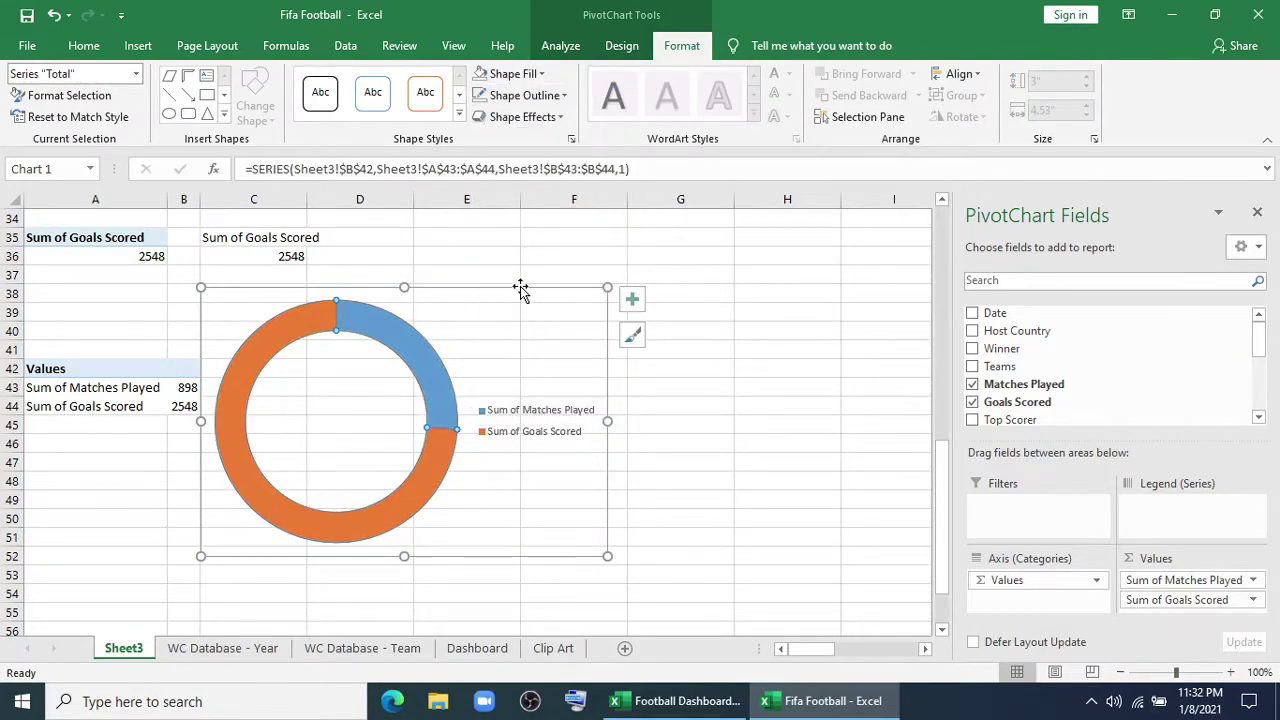
click(520, 291)
Move the doughnut chart to the Dashboard sheet as an object and close the PivotChart Fields pane
click(624, 47)
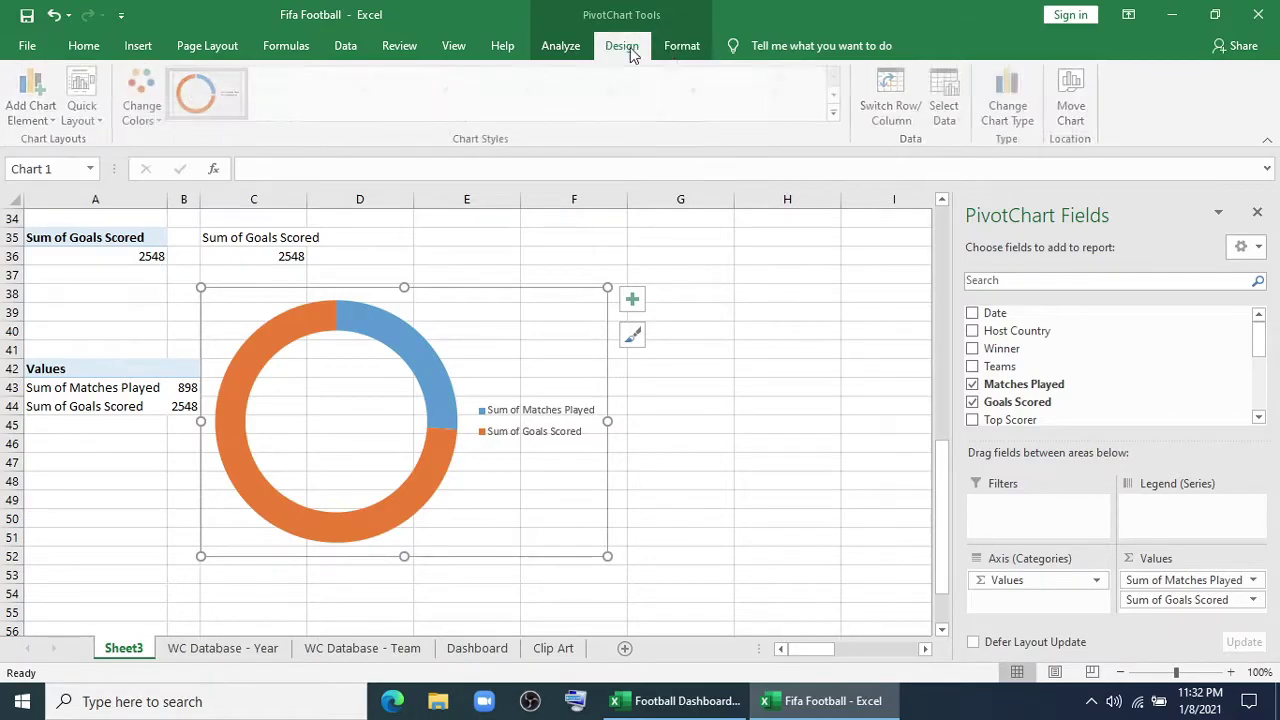
click(1073, 105)
click(531, 469)
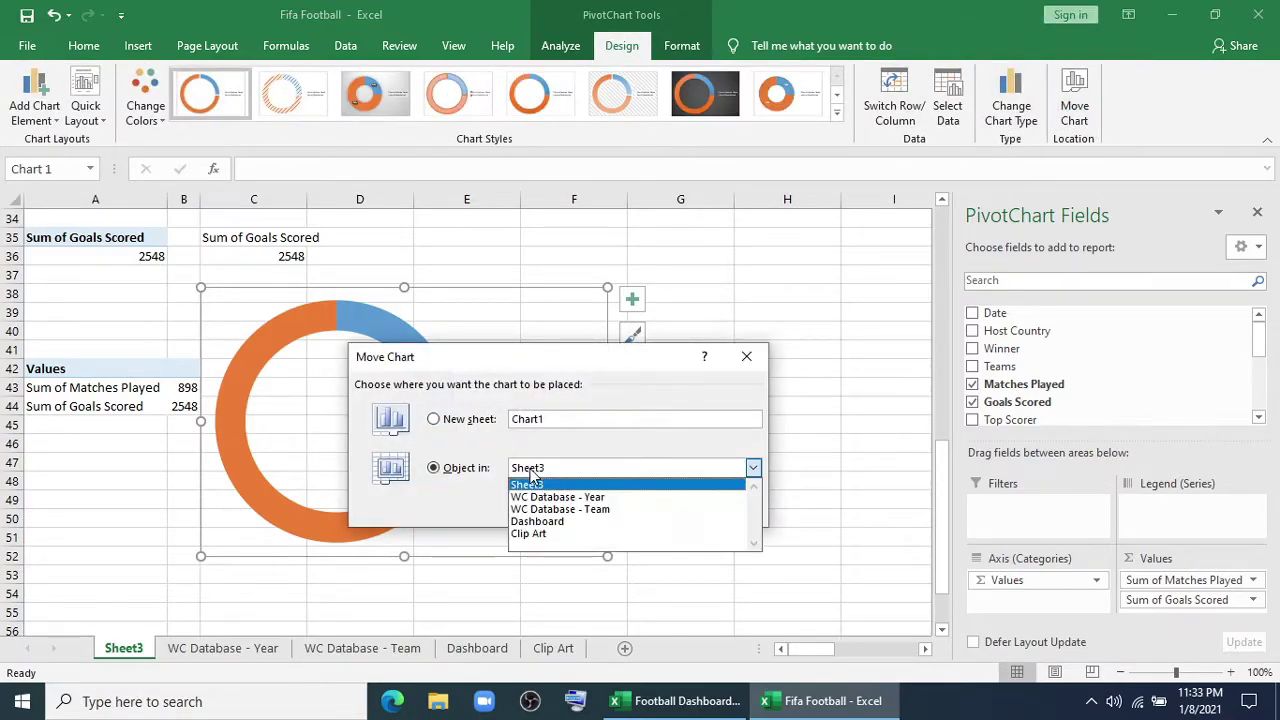
click(537, 521)
click(649, 509)
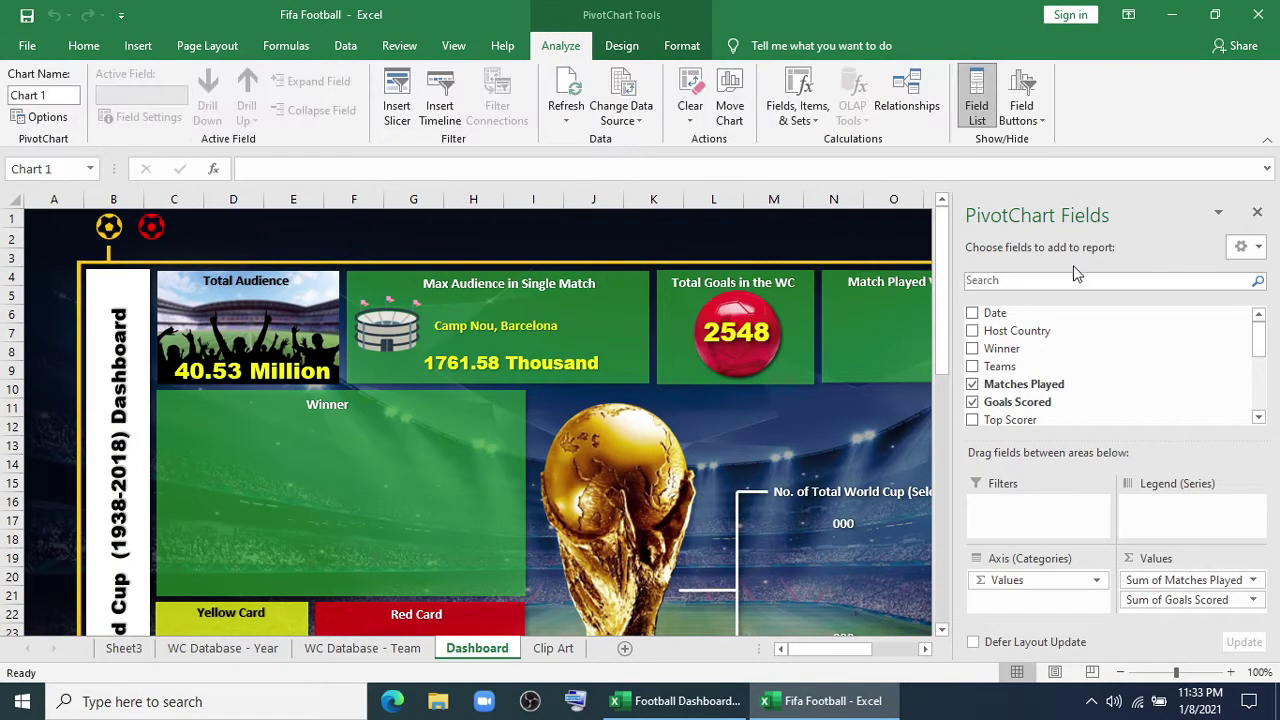
click(1257, 212)
Bring the doughnut chart up to the Match Played VS Goals card on the dashboard and make it slightly smaller
scroll(988, 491, down, 8)
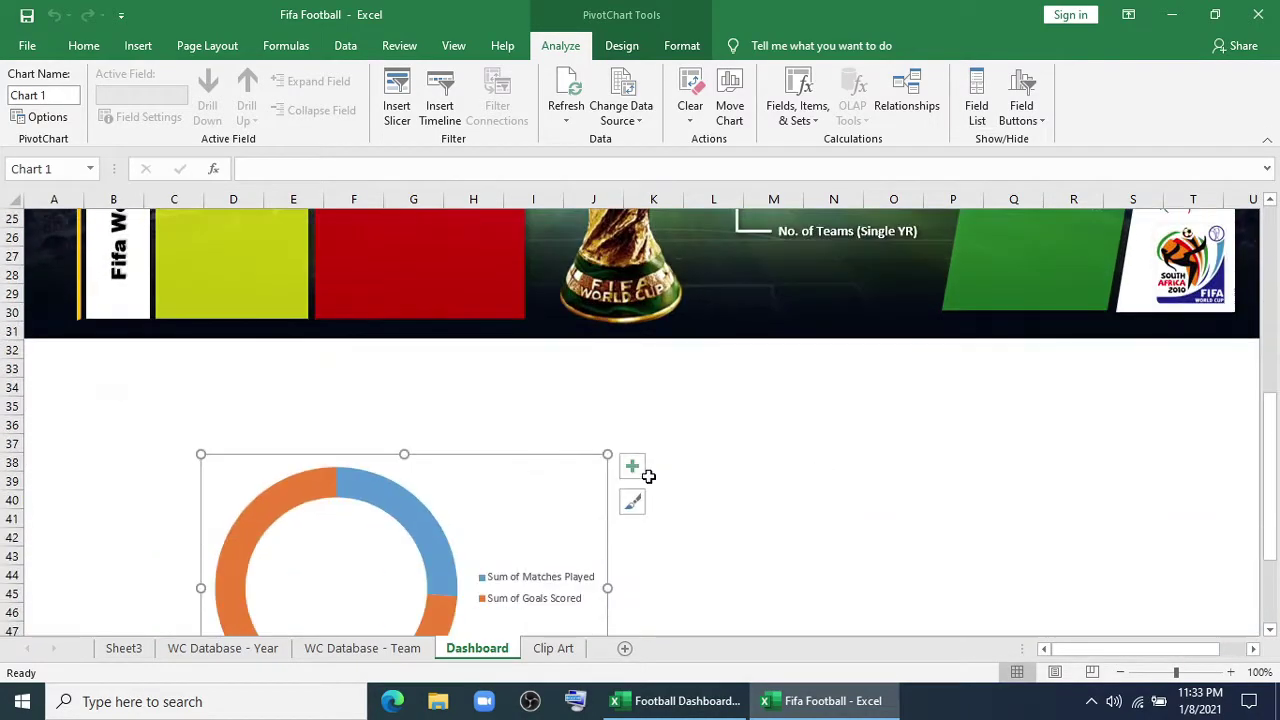
drag(550, 461, 754, 234)
scroll(800, 508, up, 5)
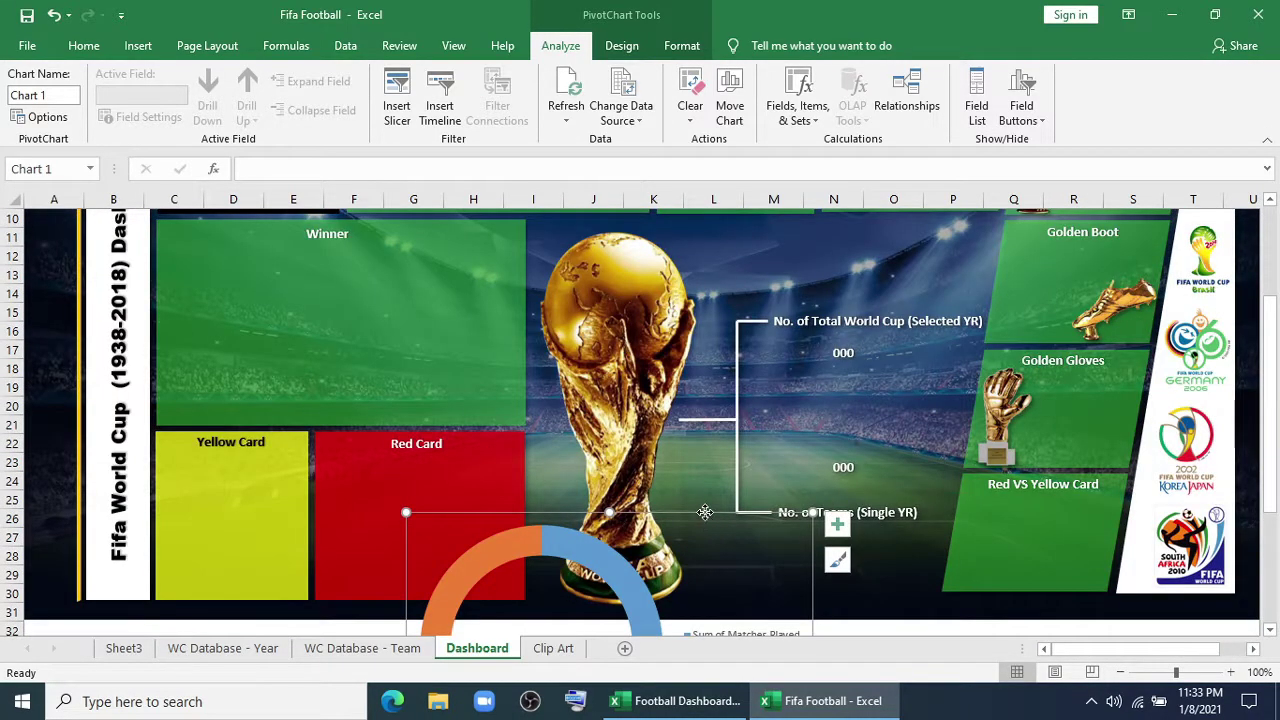
drag(705, 512, 829, 274)
scroll(834, 406, up, 3)
click(770, 446)
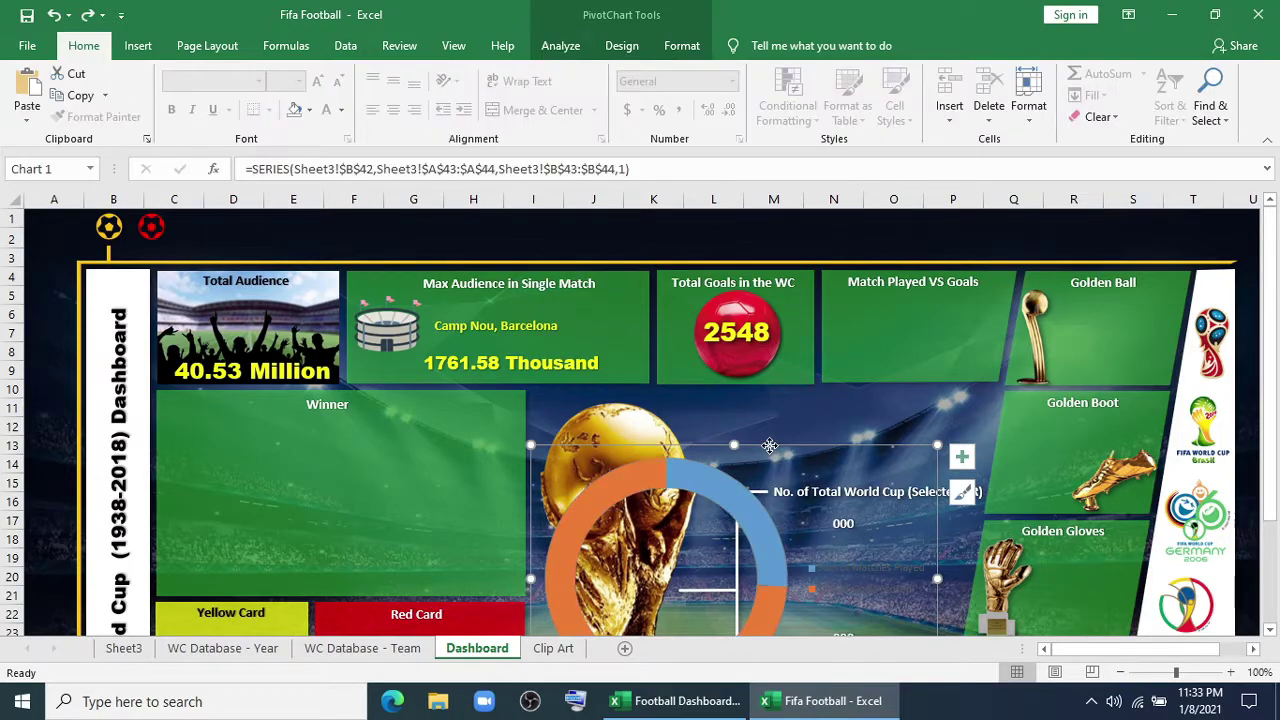
drag(769, 445, 930, 283)
drag(1095, 551, 1040, 524)
Fill the doughnut's Goals Scored slice with red and its Matches Played slice with yellow
click(757, 338)
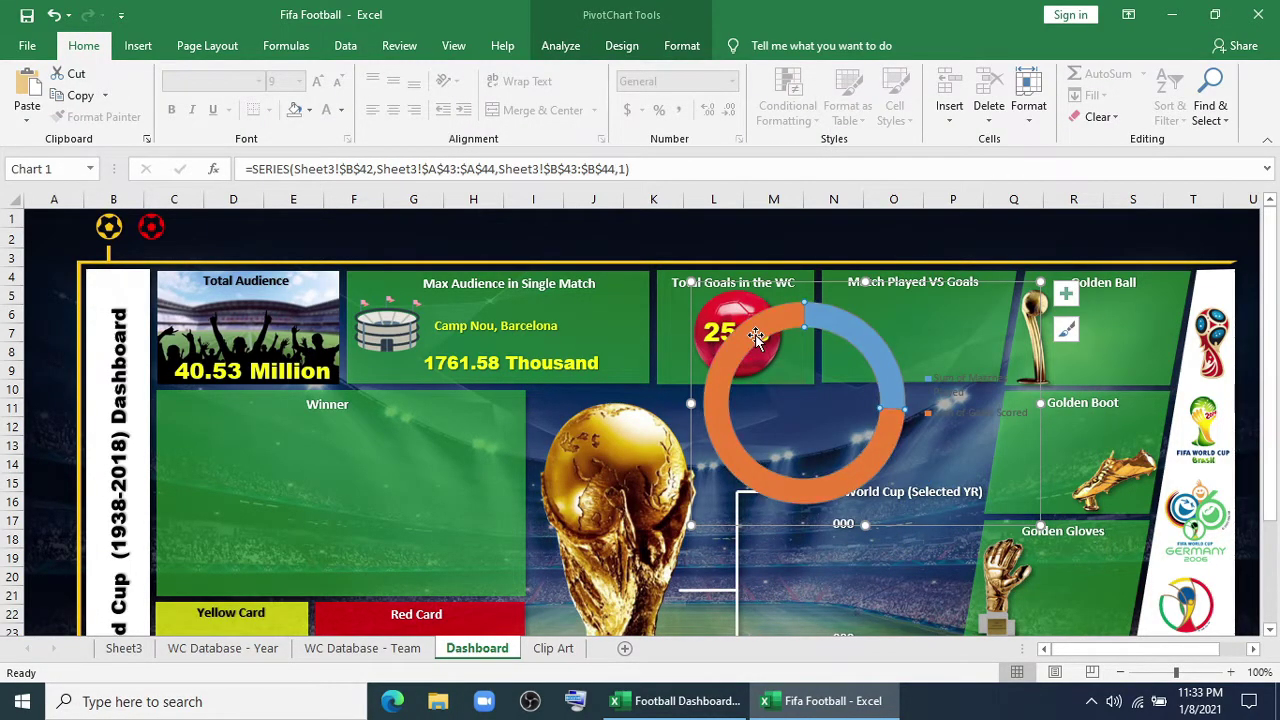
right_click(758, 340)
click(789, 310)
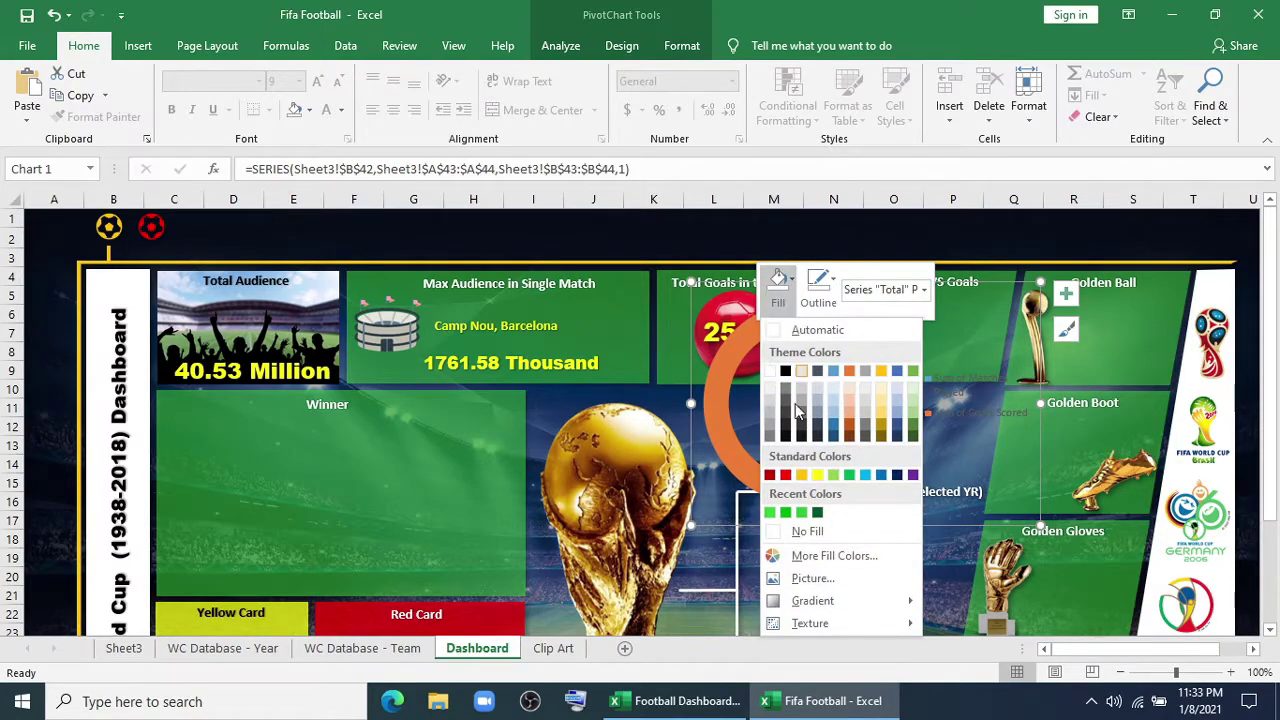
click(785, 474)
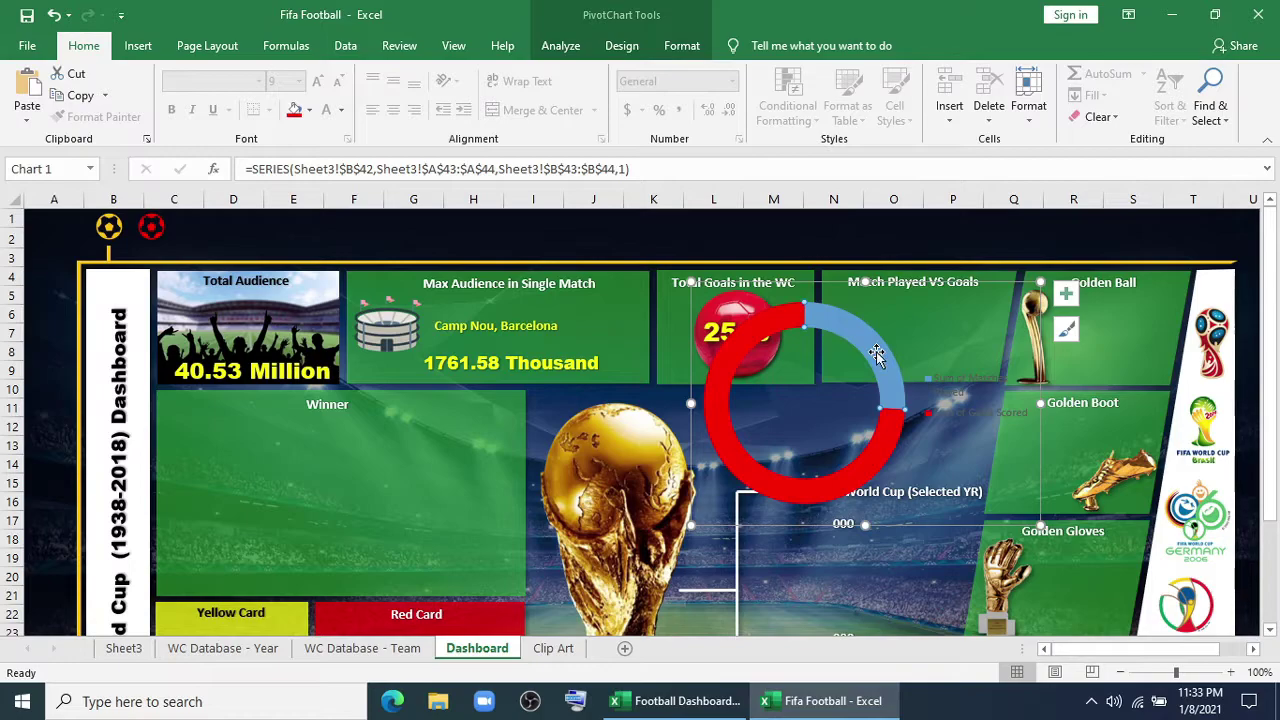
right_click(876, 355)
click(898, 300)
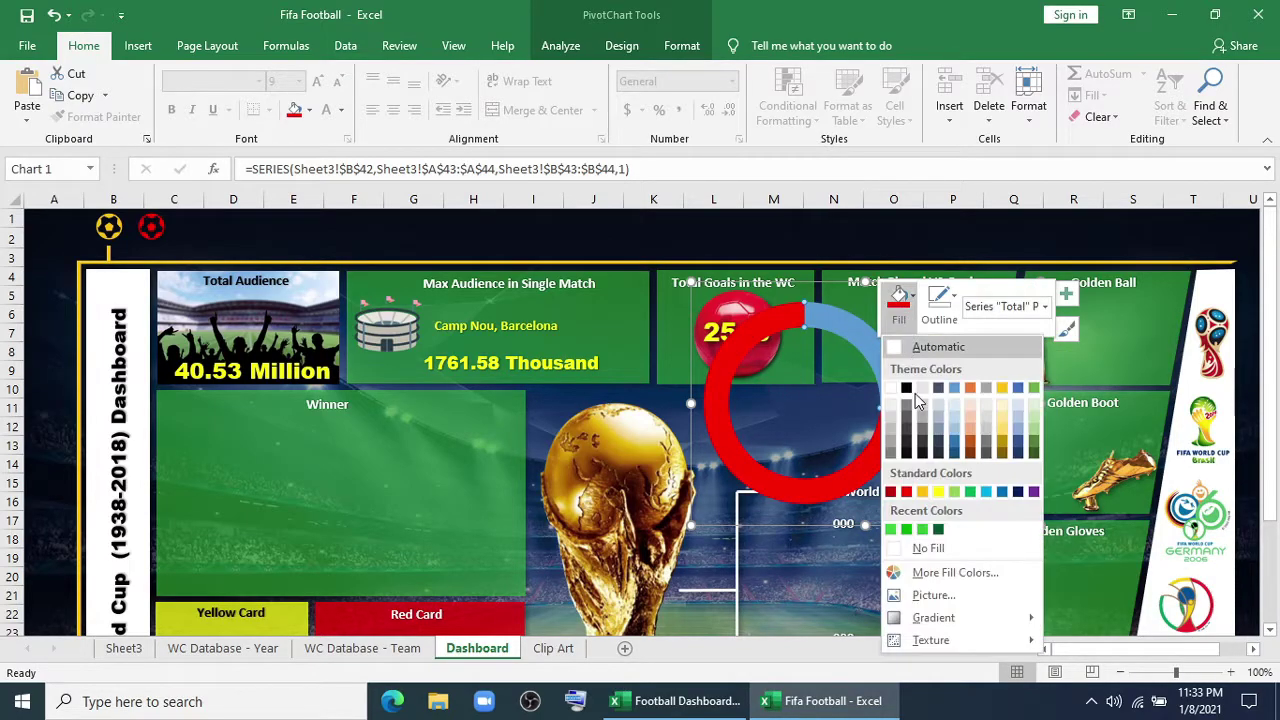
click(934, 492)
In the Match Played VS Goals heading, colour "Match Played" yellow and "Goals" red
click(890, 282)
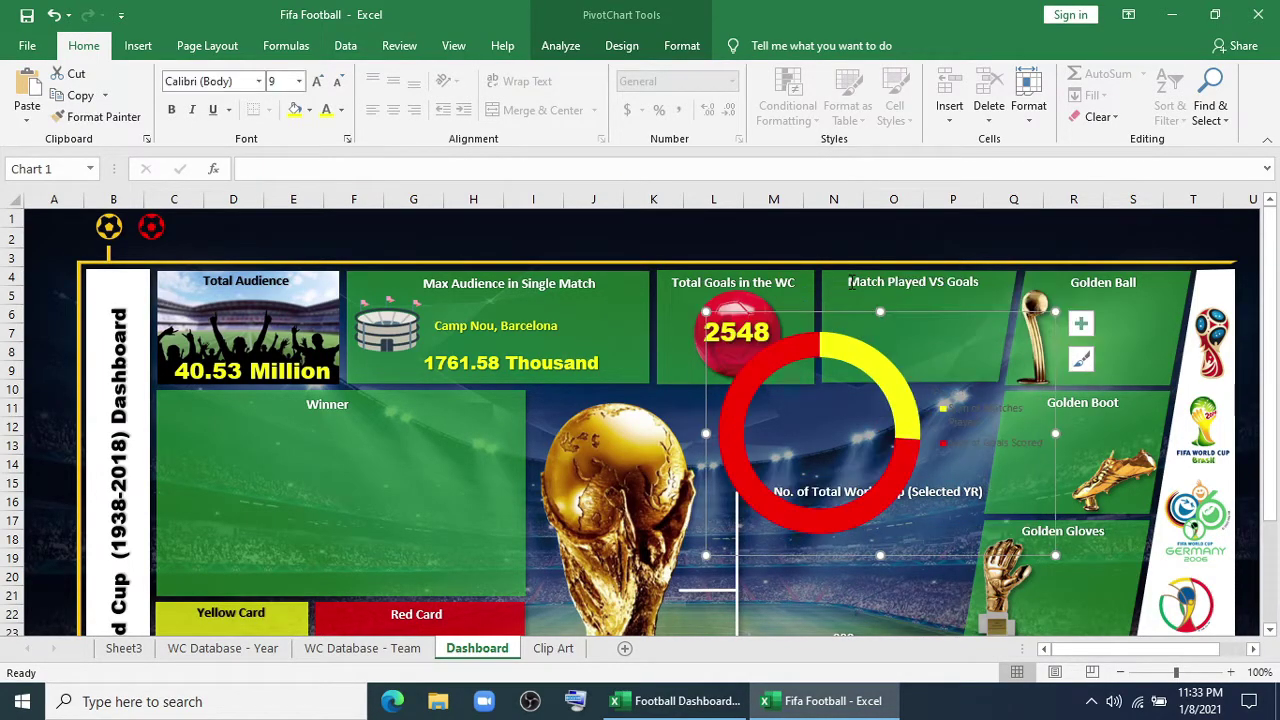
drag(893, 283, 904, 285)
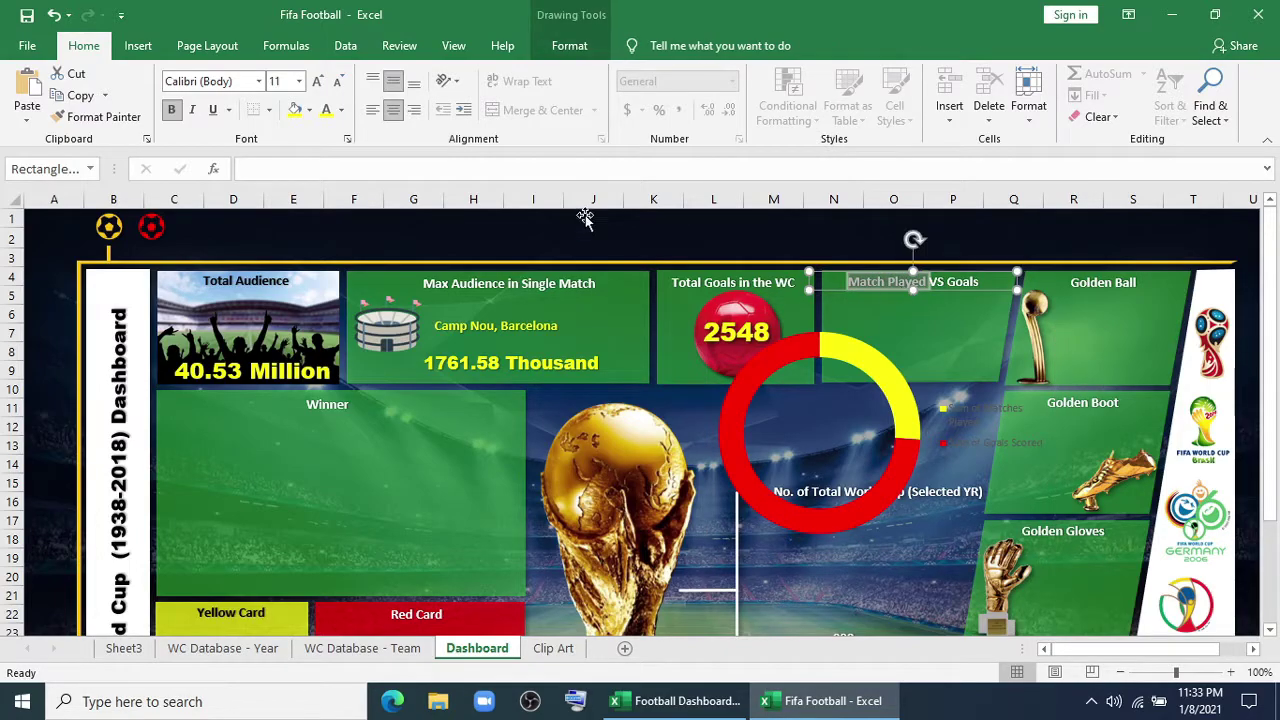
click(329, 114)
double_click(955, 282)
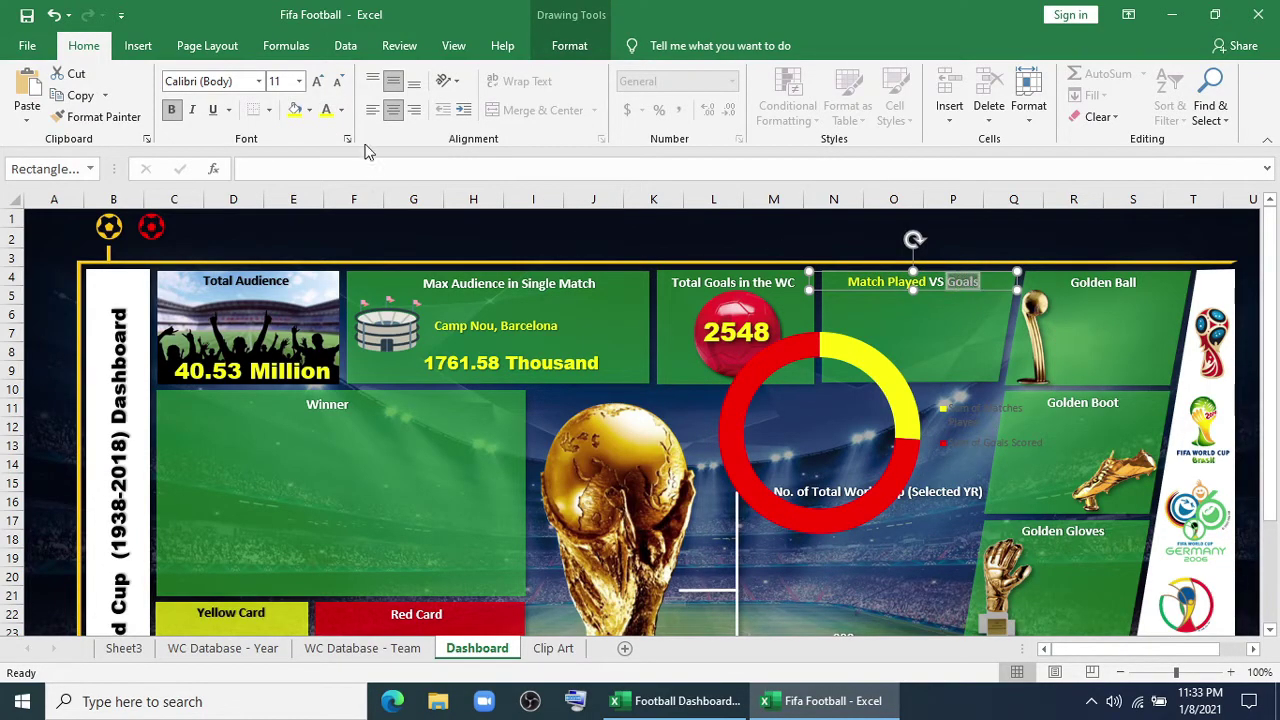
click(341, 110)
click(343, 283)
Delete the doughnut chart's legend and shrink the chart to fit inside the Match Played VS Goals card
click(966, 406)
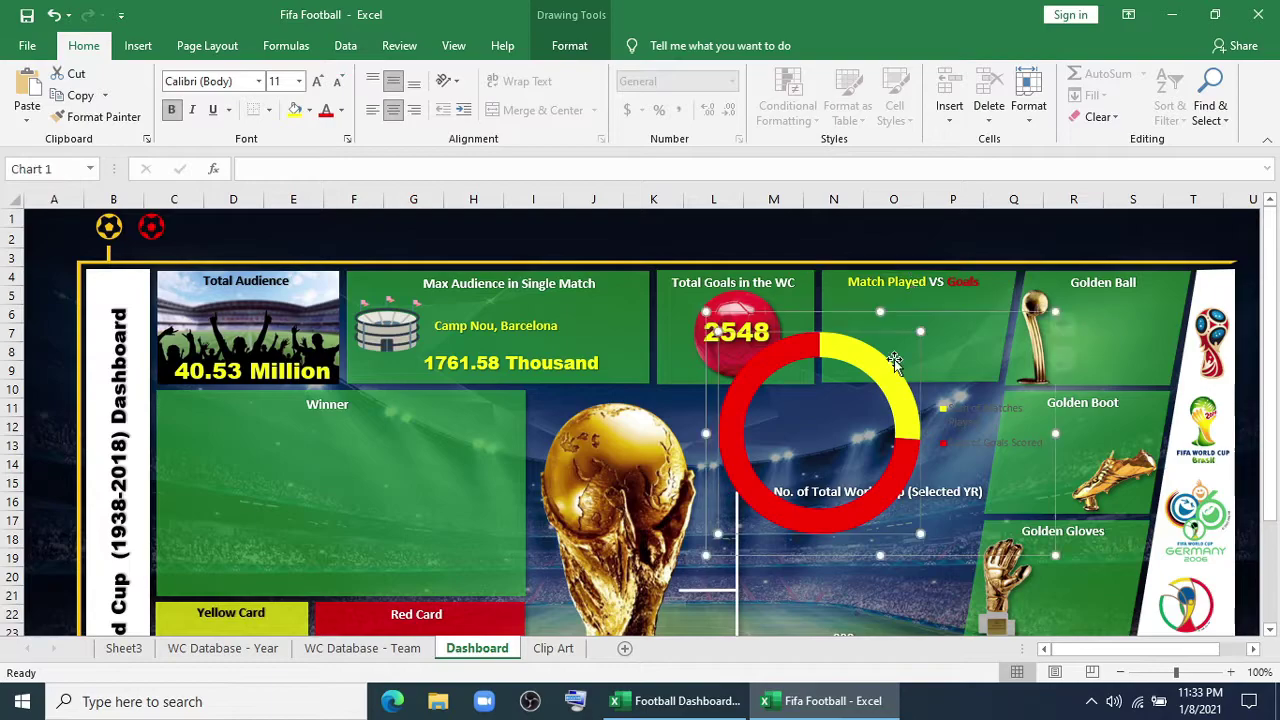
click(977, 439)
key(Delete)
drag(1038, 554, 932, 423)
drag(903, 422, 978, 402)
drag(993, 403, 960, 391)
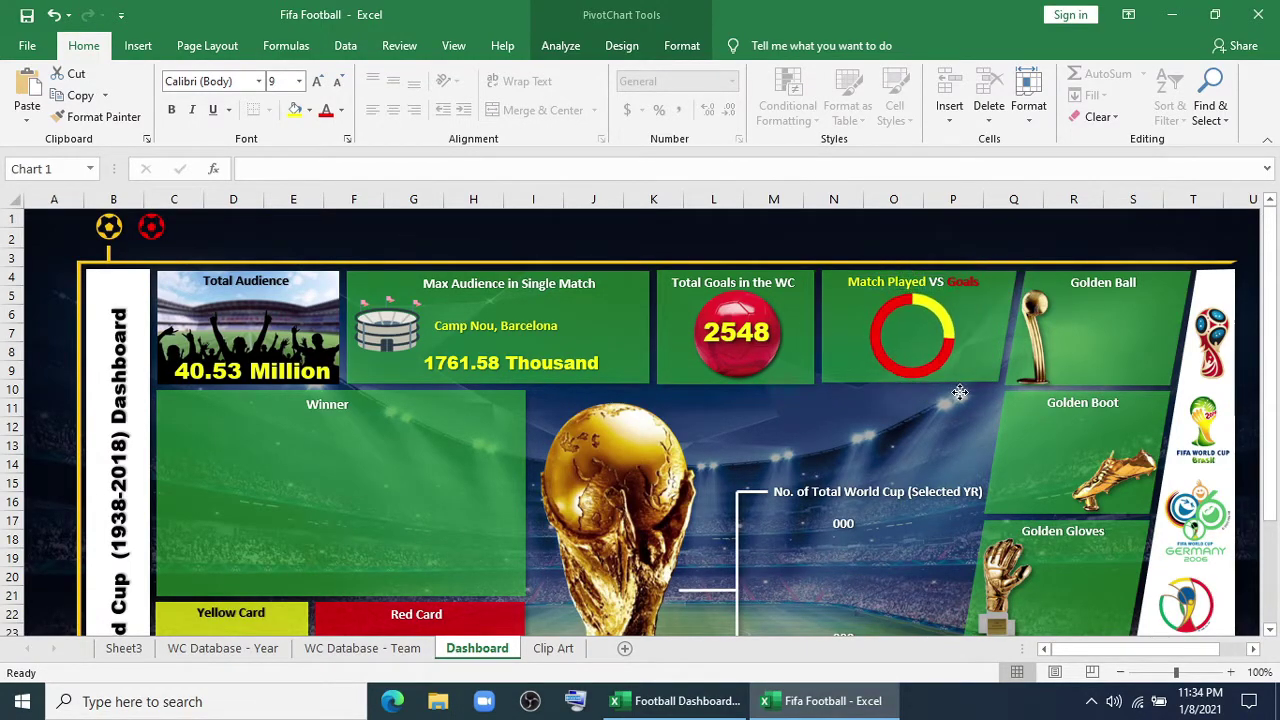
Set the doughnut hole size of the chart on the Match Played VS Goals card to 45%
right_click(949, 366)
key(Escape)
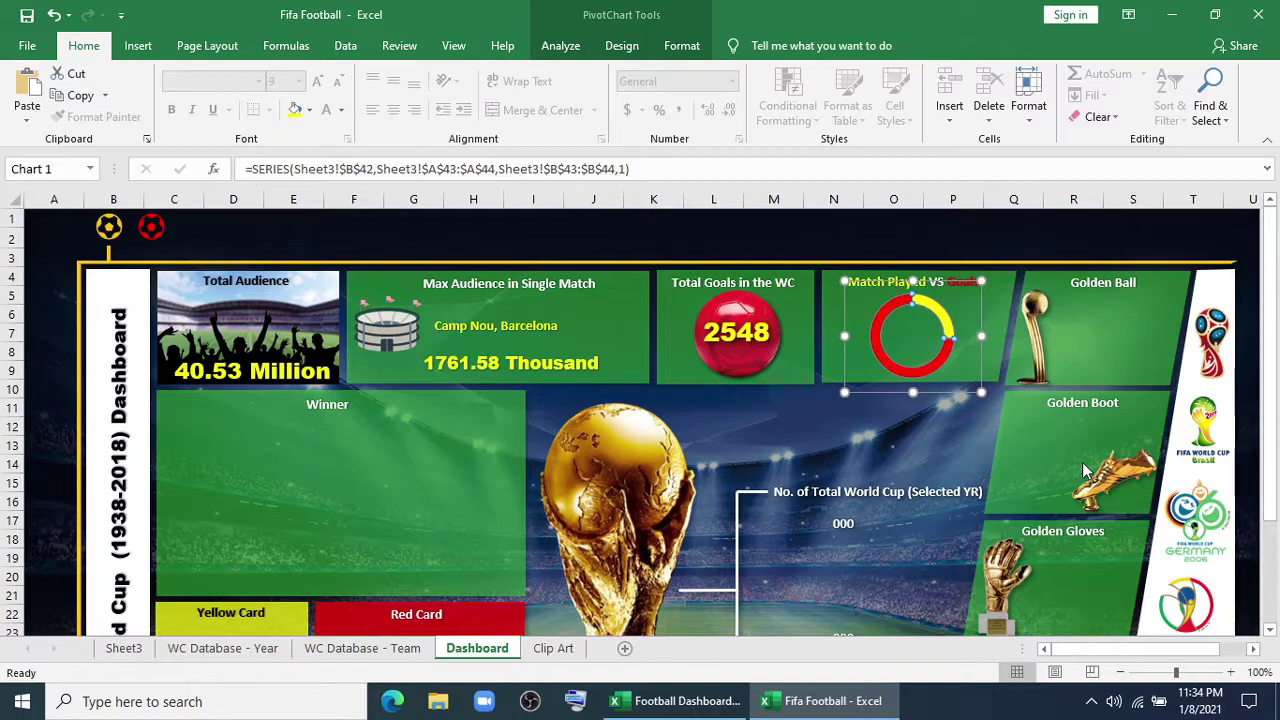
key(ctrl+1)
drag(1150, 443, 1115, 440)
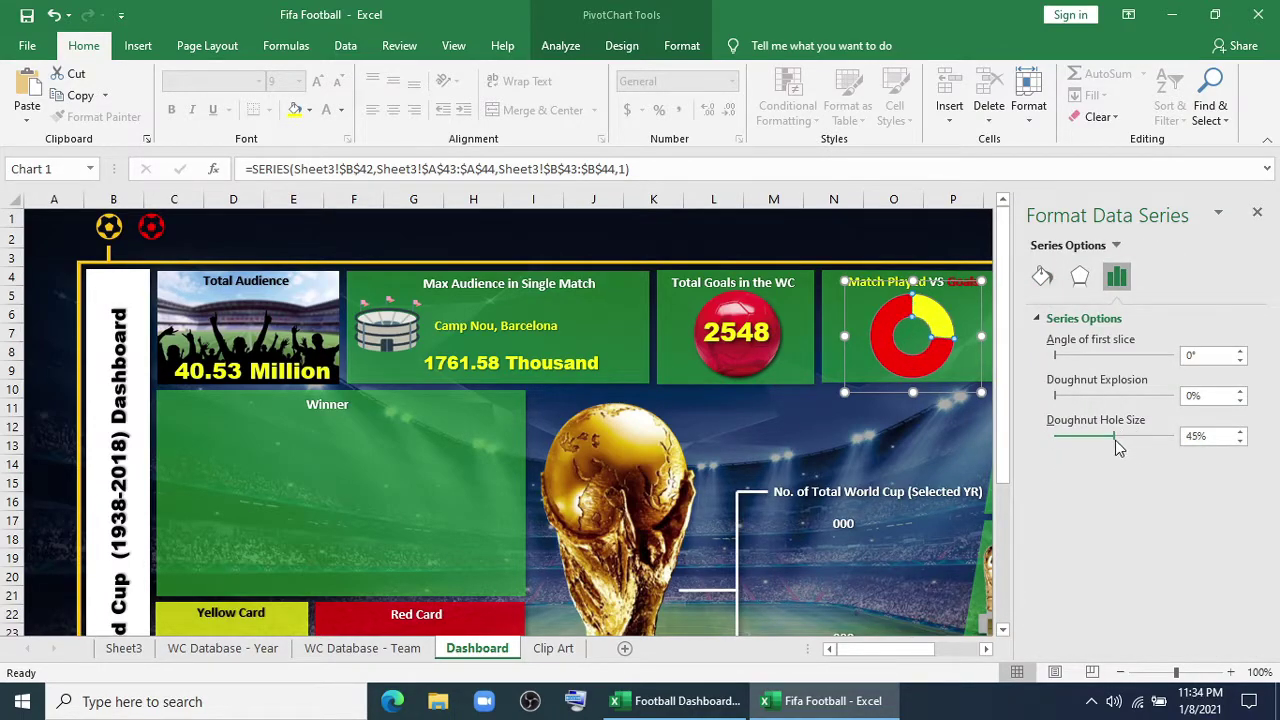
click(1257, 212)
click(994, 389)
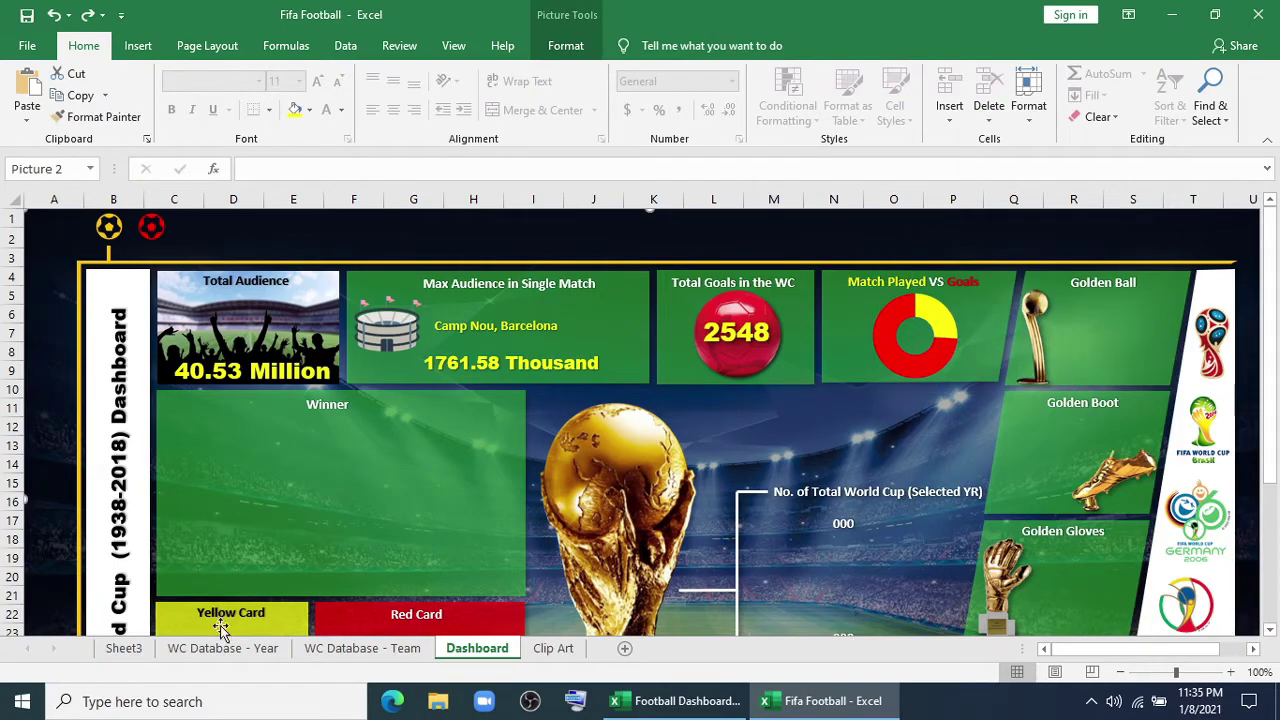
On Sheet3, copy the Sum of Goals Scored PivotTable from A35:A36 and paste it at cell A49
click(124, 648)
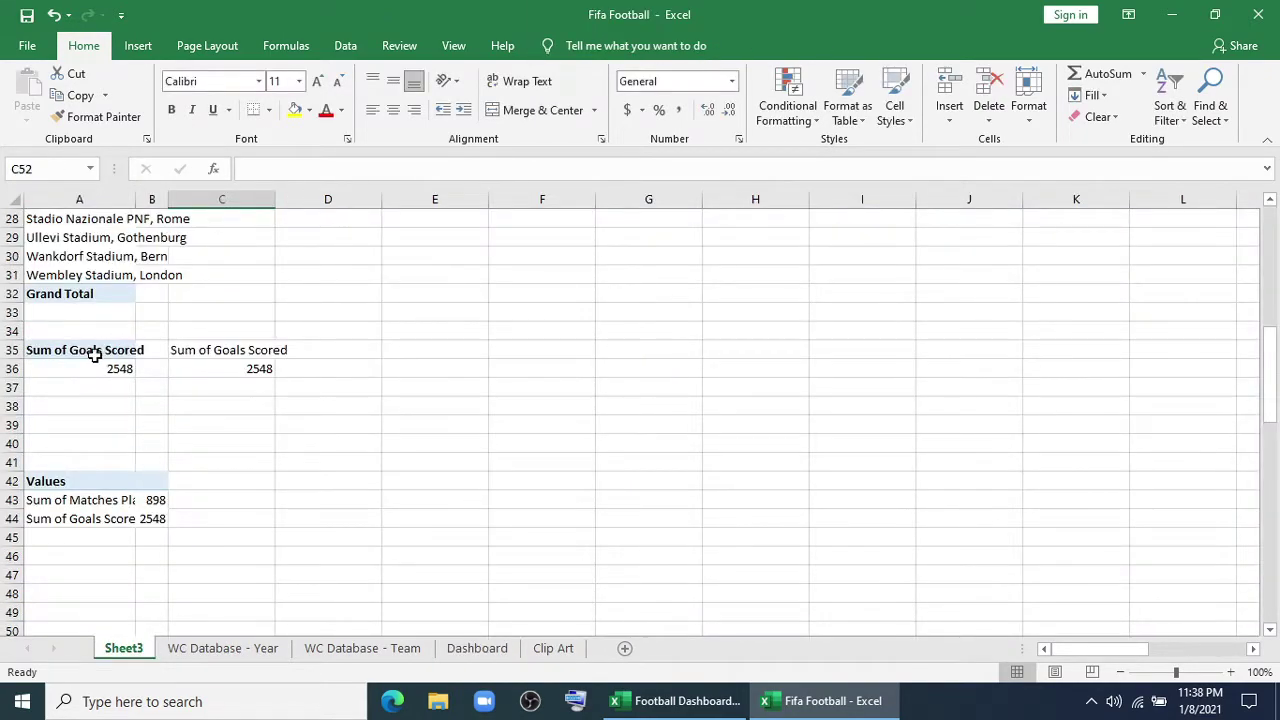
drag(93, 355, 108, 367)
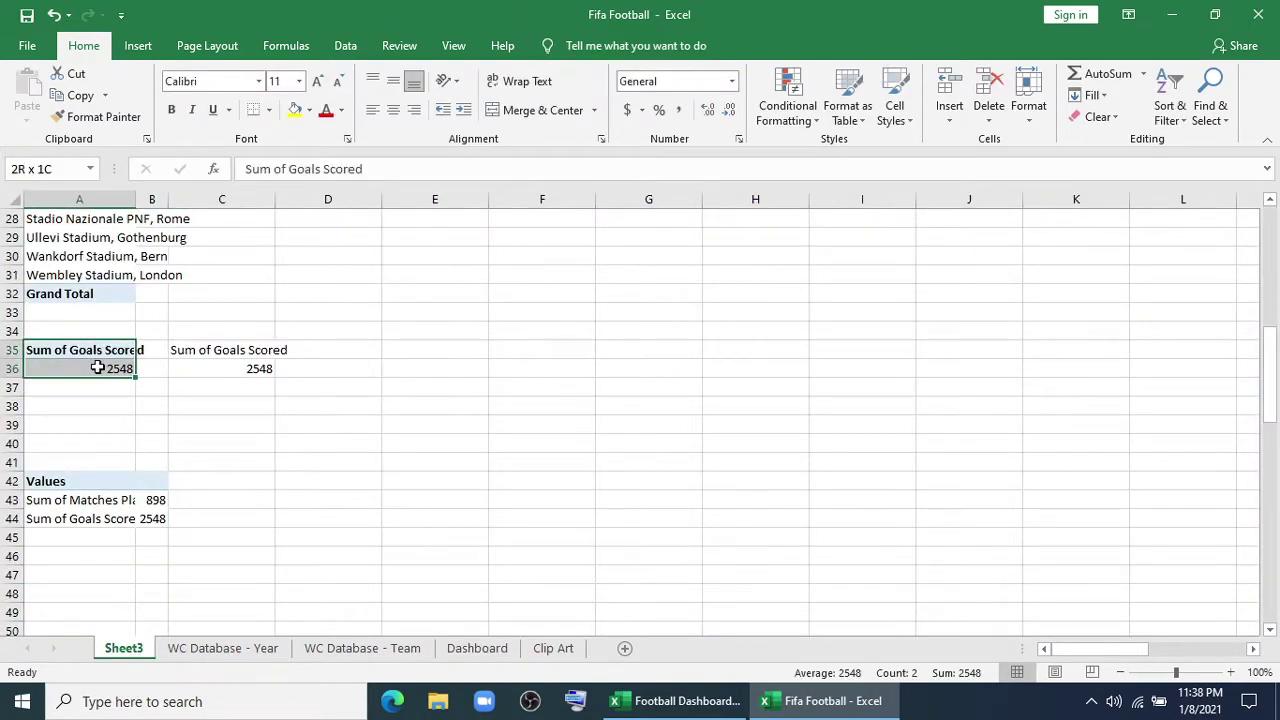
key(ctrl+c)
scroll(97, 407, down, 3)
click(82, 445)
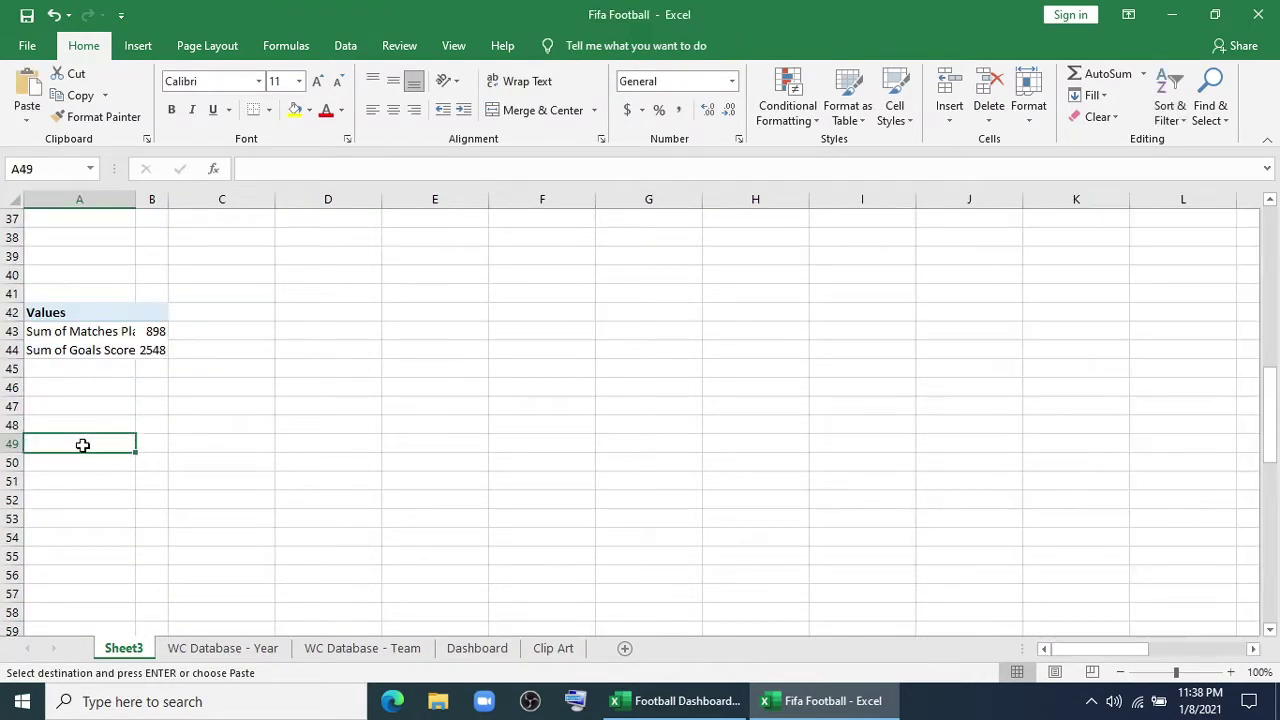
key(ctrl+v)
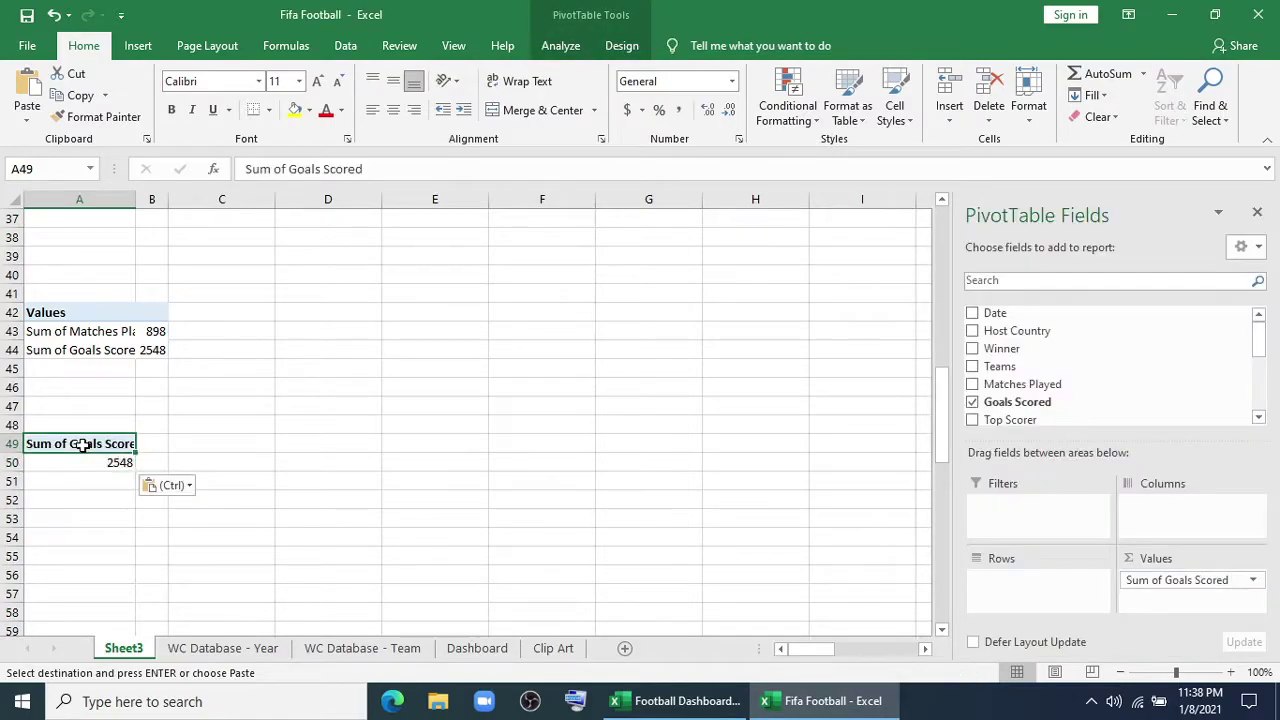
In the PivotTable copy at A49, remove Sum of Goals Scored and add Golden Ball to the rows
click(88, 466)
drag(1195, 580, 775, 555)
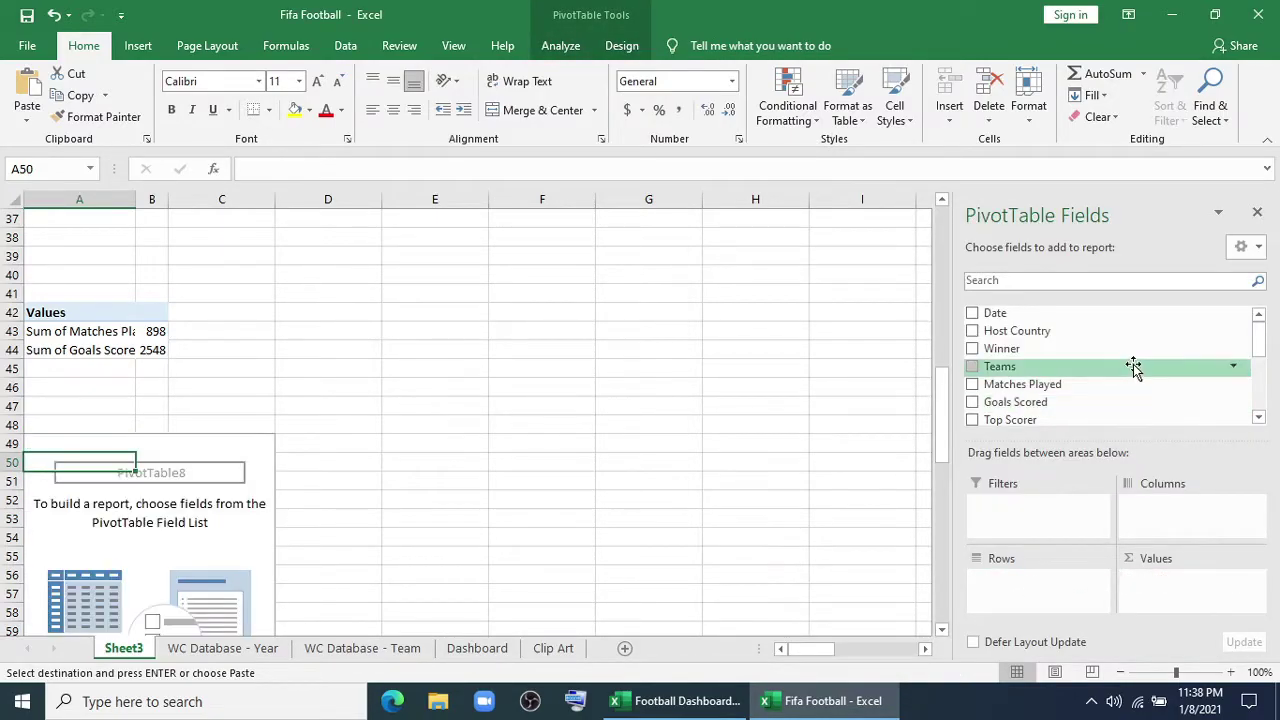
scroll(1133, 370, down, 3)
drag(1133, 373, 978, 570)
Enter a formula in cell C50 that references A50, the first name in the Golden Ball PivotTable
click(191, 460)
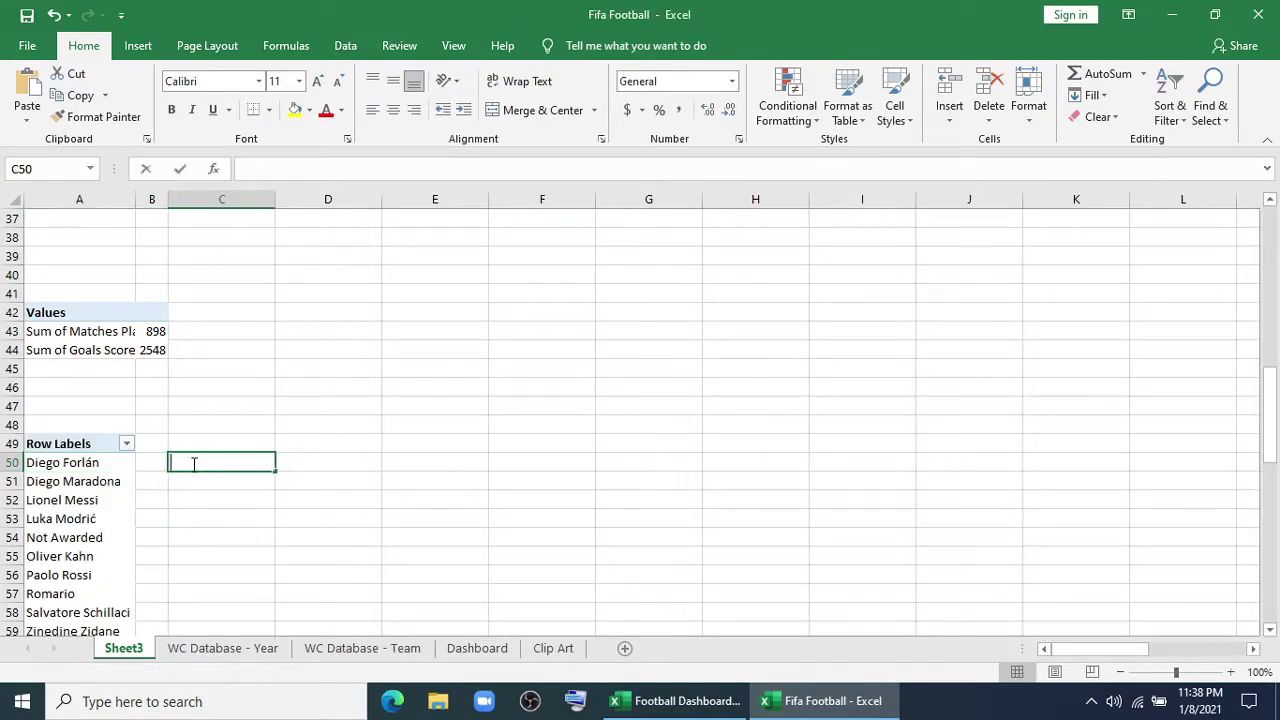
text(=)
click(113, 462)
key(Return)
click(246, 520)
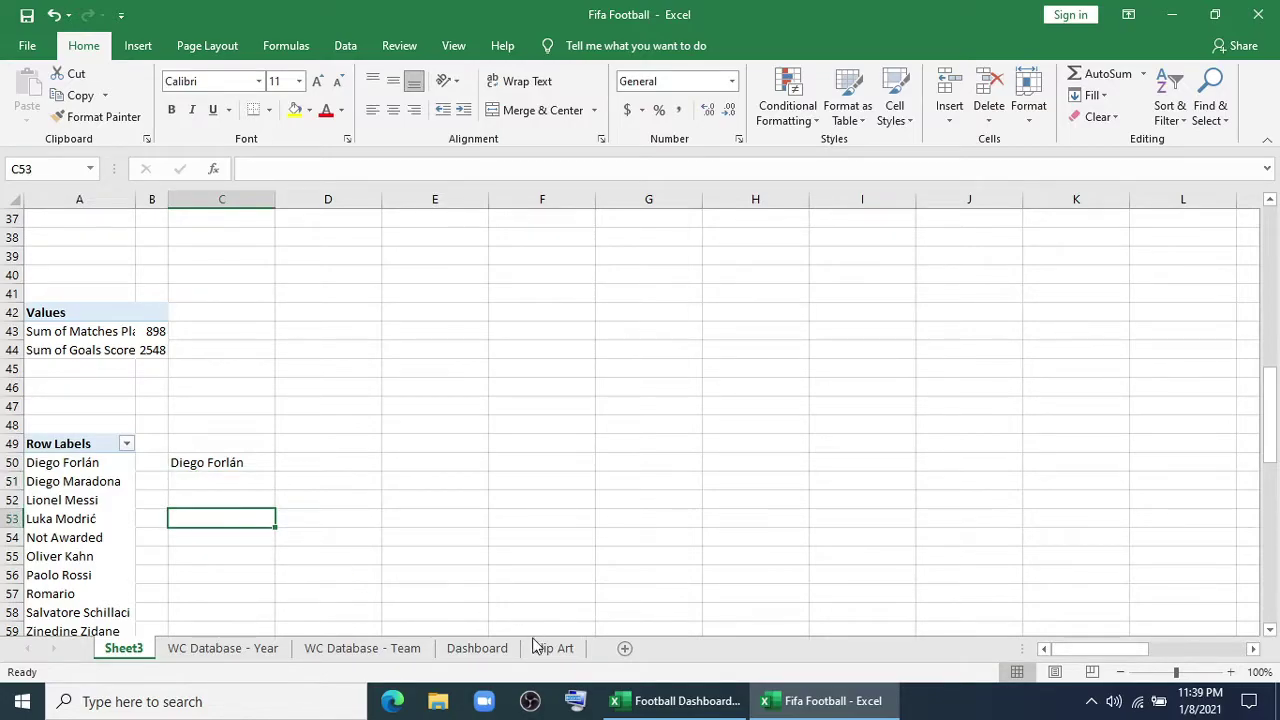
Copy the Dashboard's Total Goals value text box onto the Golden Ball card, with font size 14 and gold text
click(498, 648)
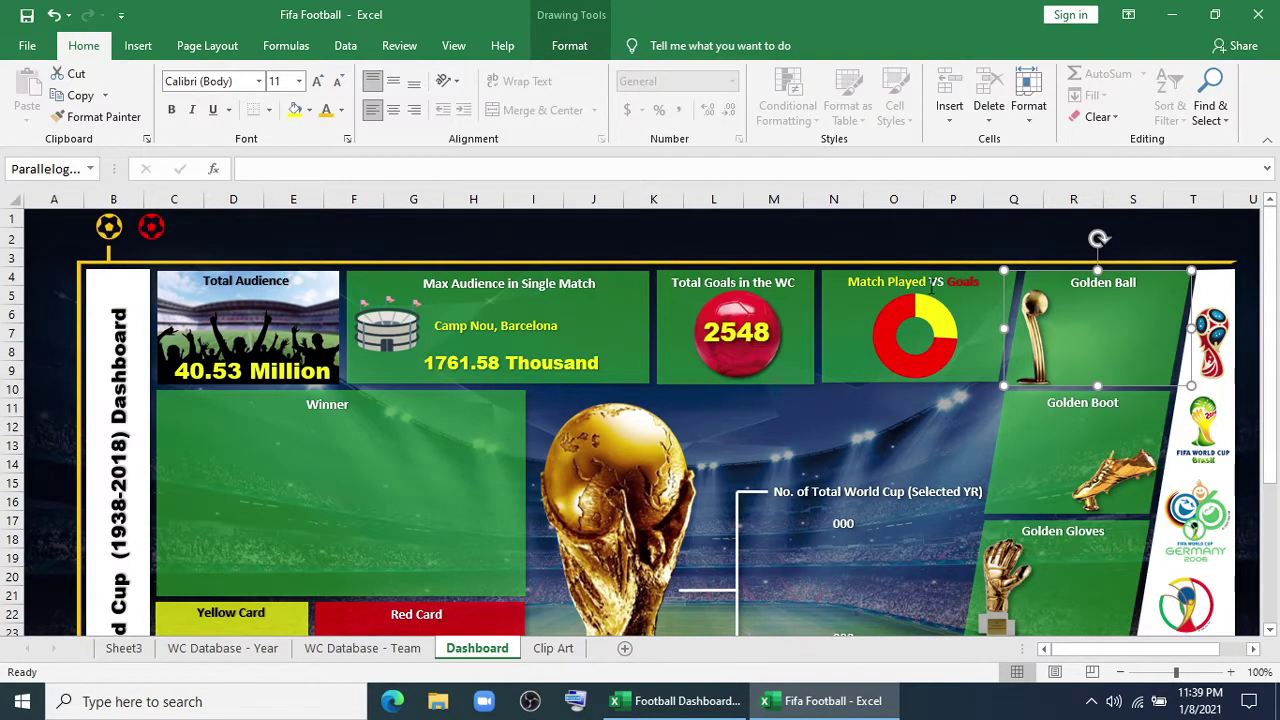
click(719, 335)
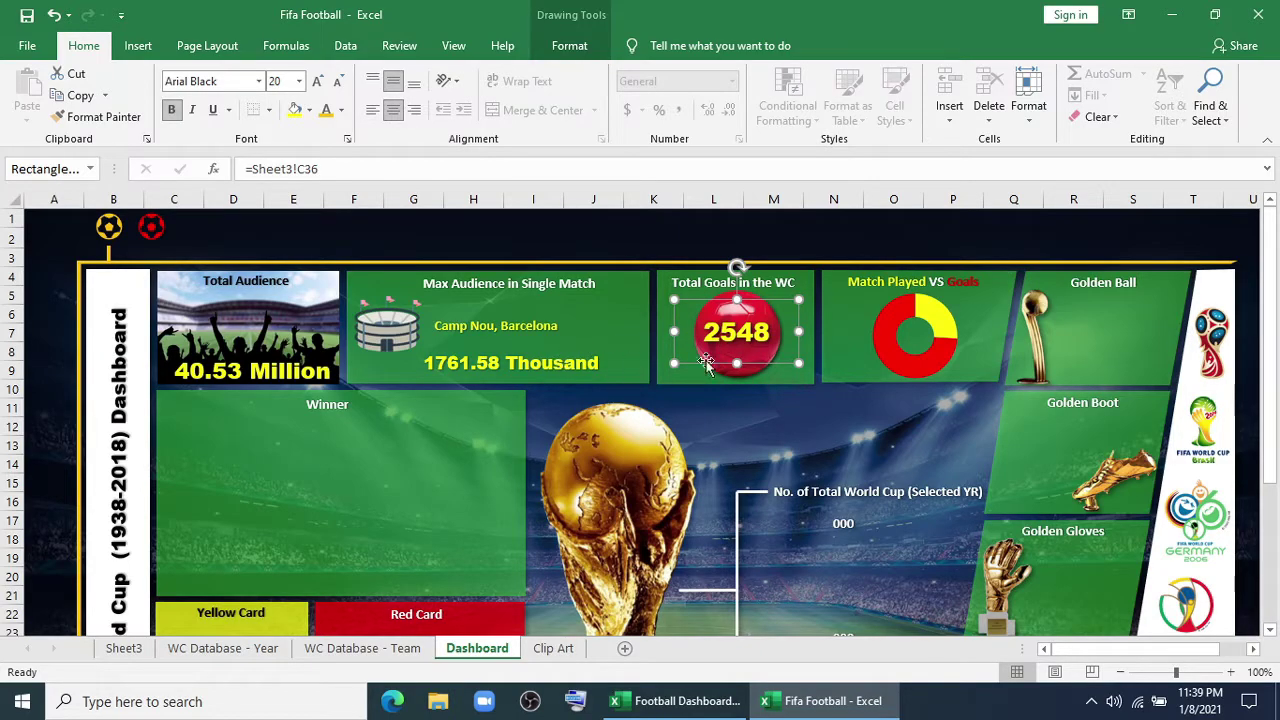
drag(763, 363, 1139, 370)
click(339, 80)
click(339, 80)
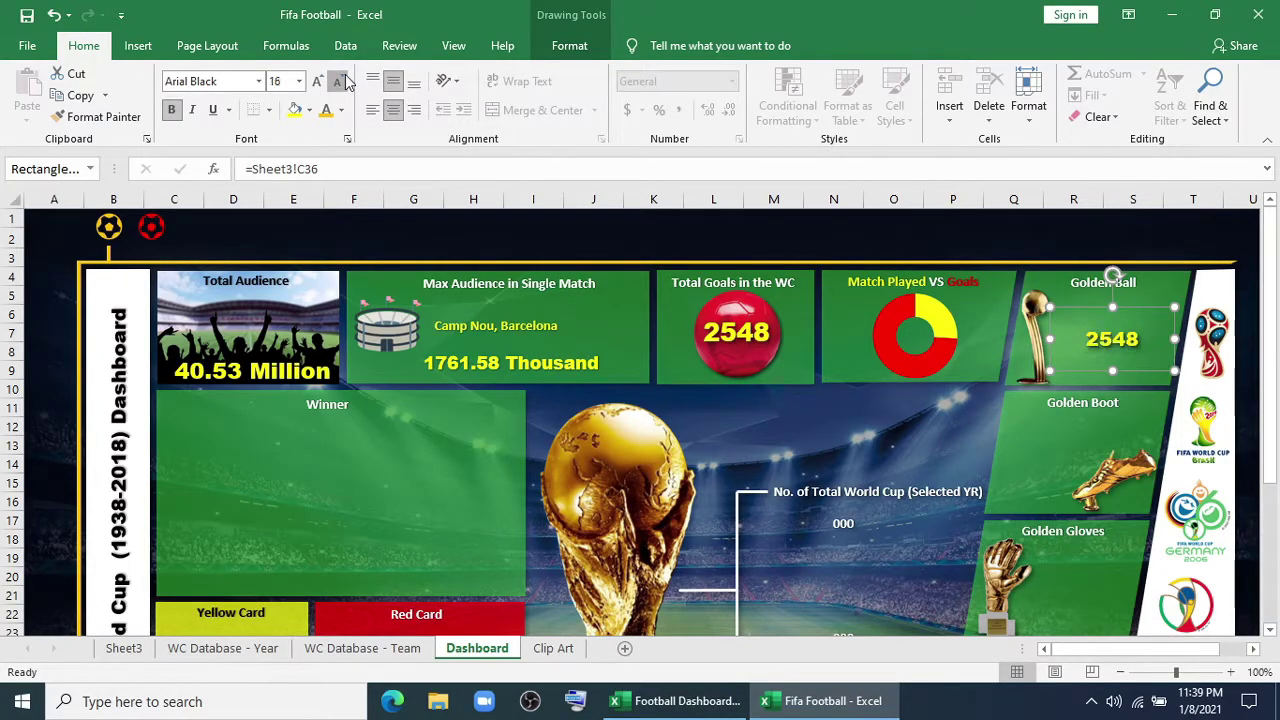
click(339, 80)
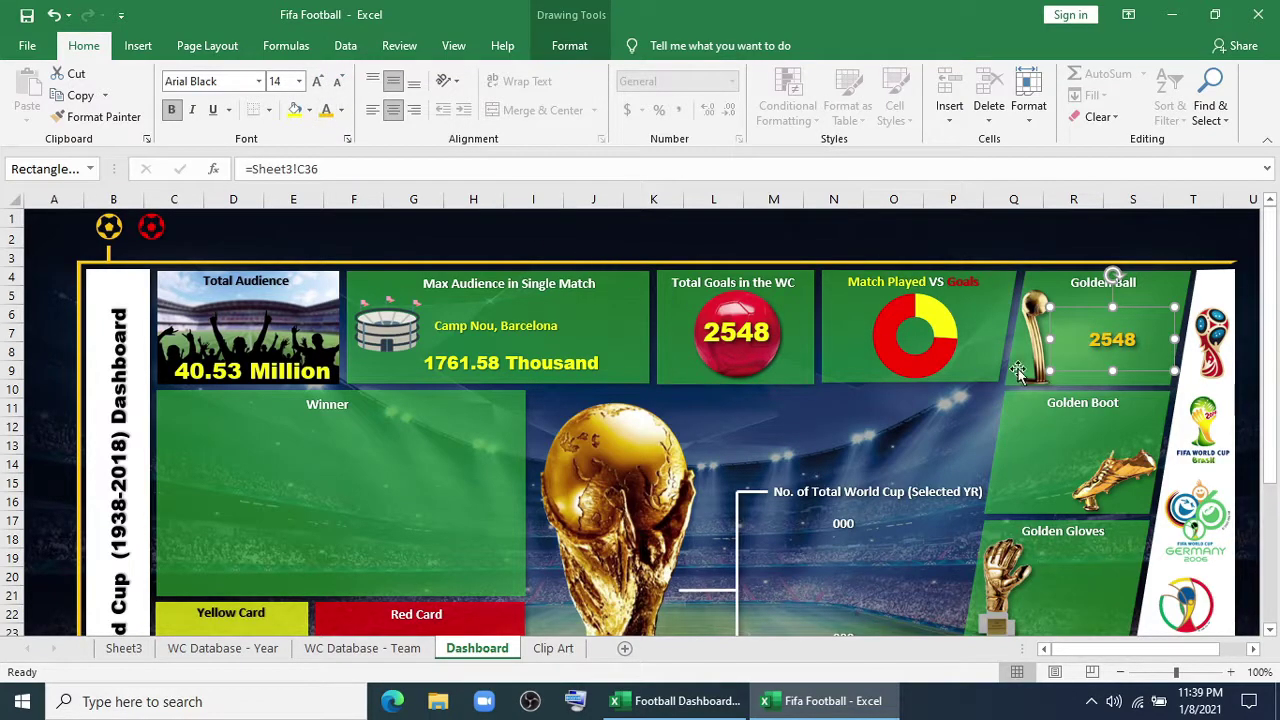
Link the Golden Ball card's text box to cell C50 on Sheet3
drag(503, 170, 196, 170)
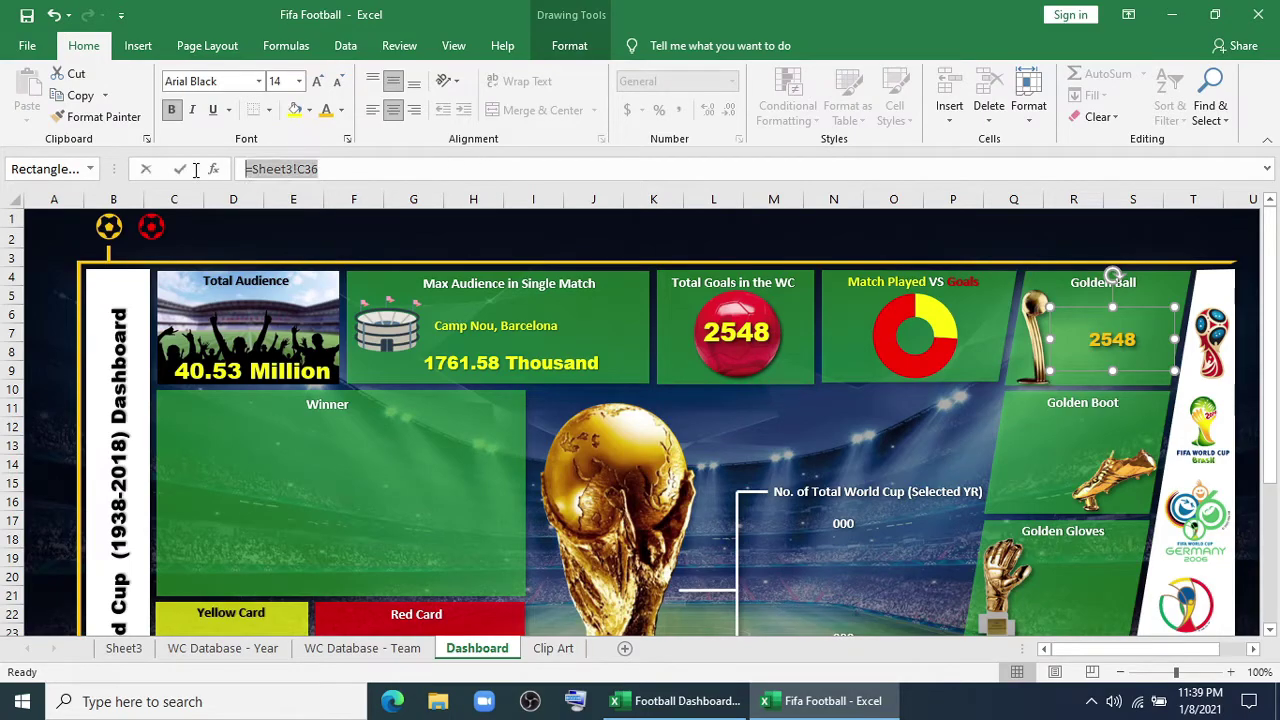
text(=)
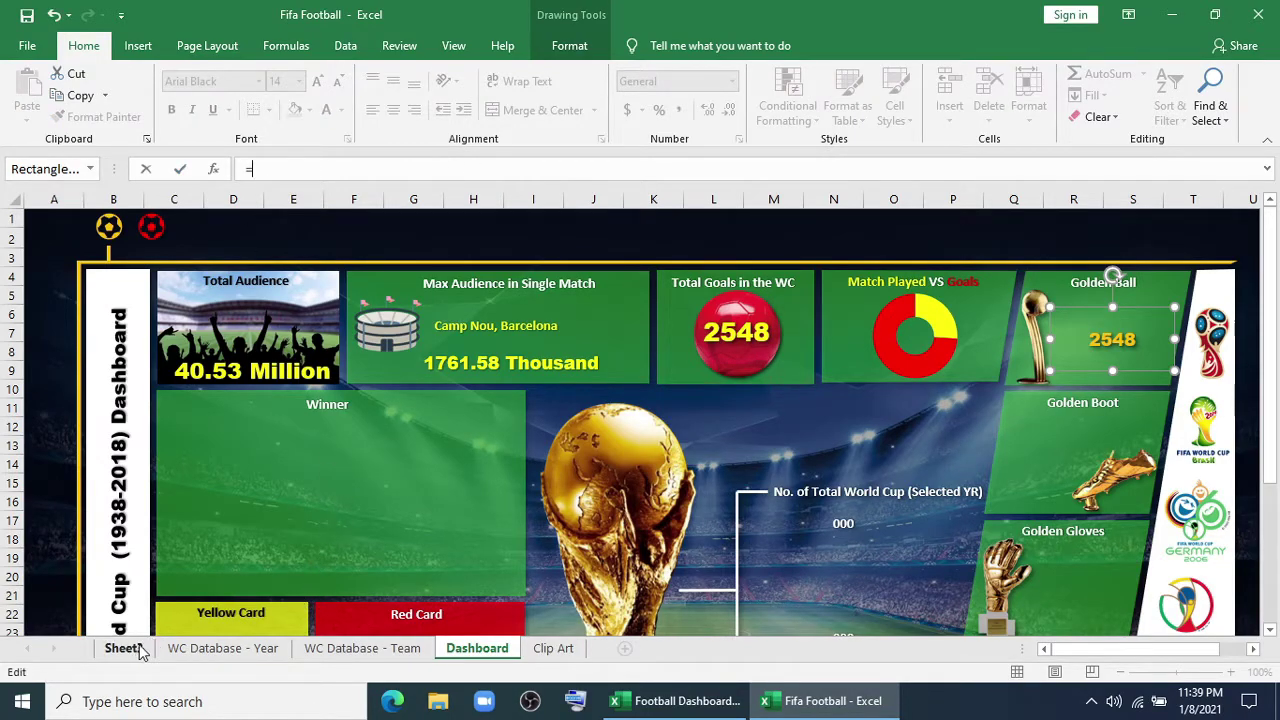
click(122, 648)
click(232, 463)
key(Return)
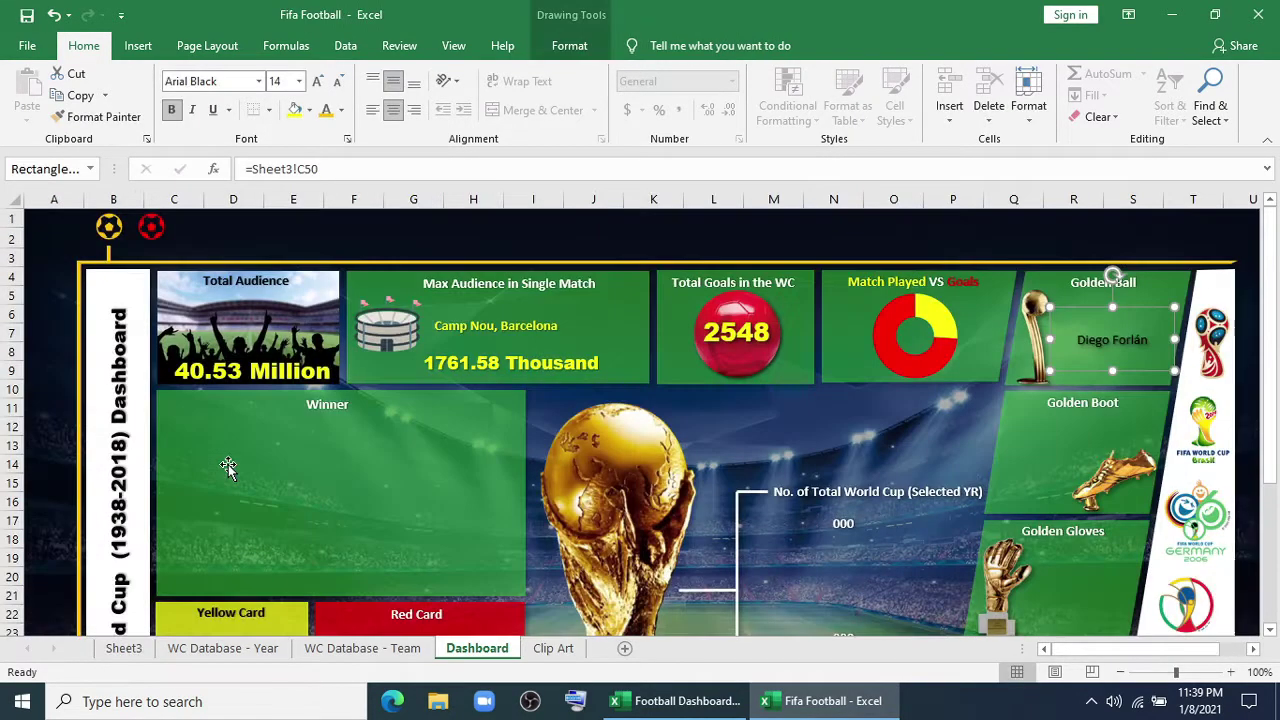
Format the Golden Ball card's linked text in gold, bold Arial Black
click(327, 112)
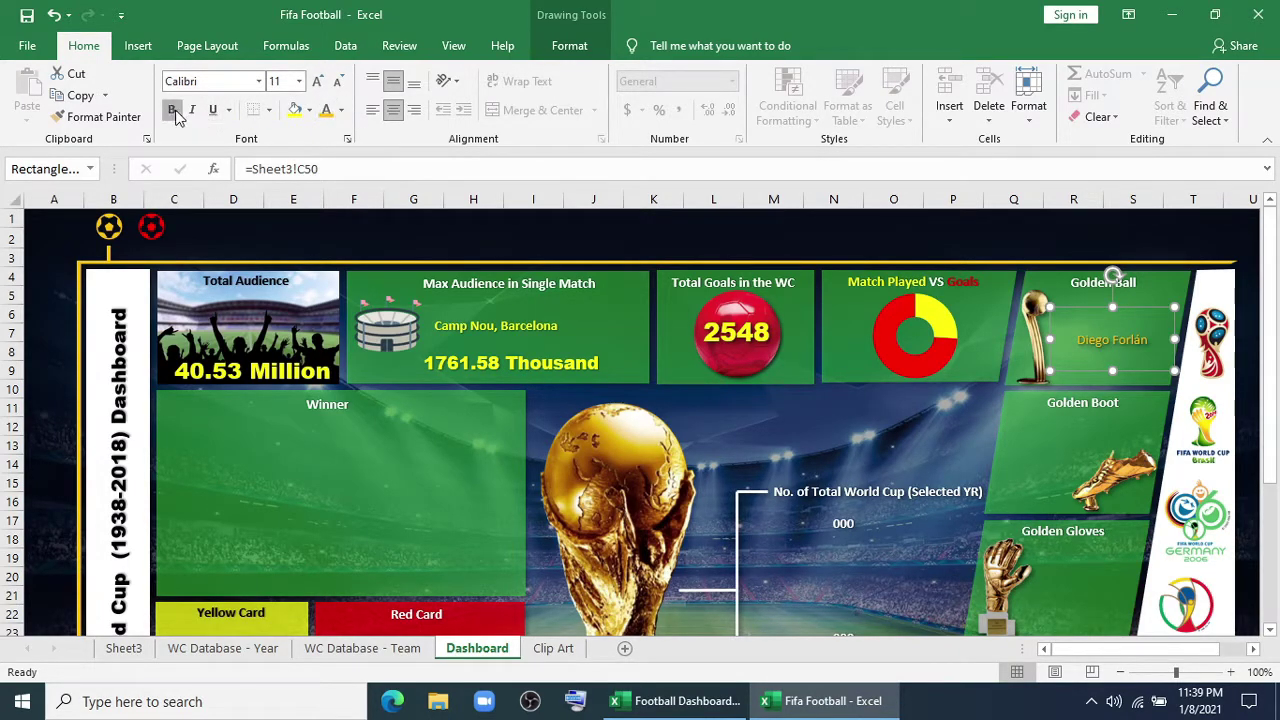
click(259, 81)
scroll(222, 234, up, 6)
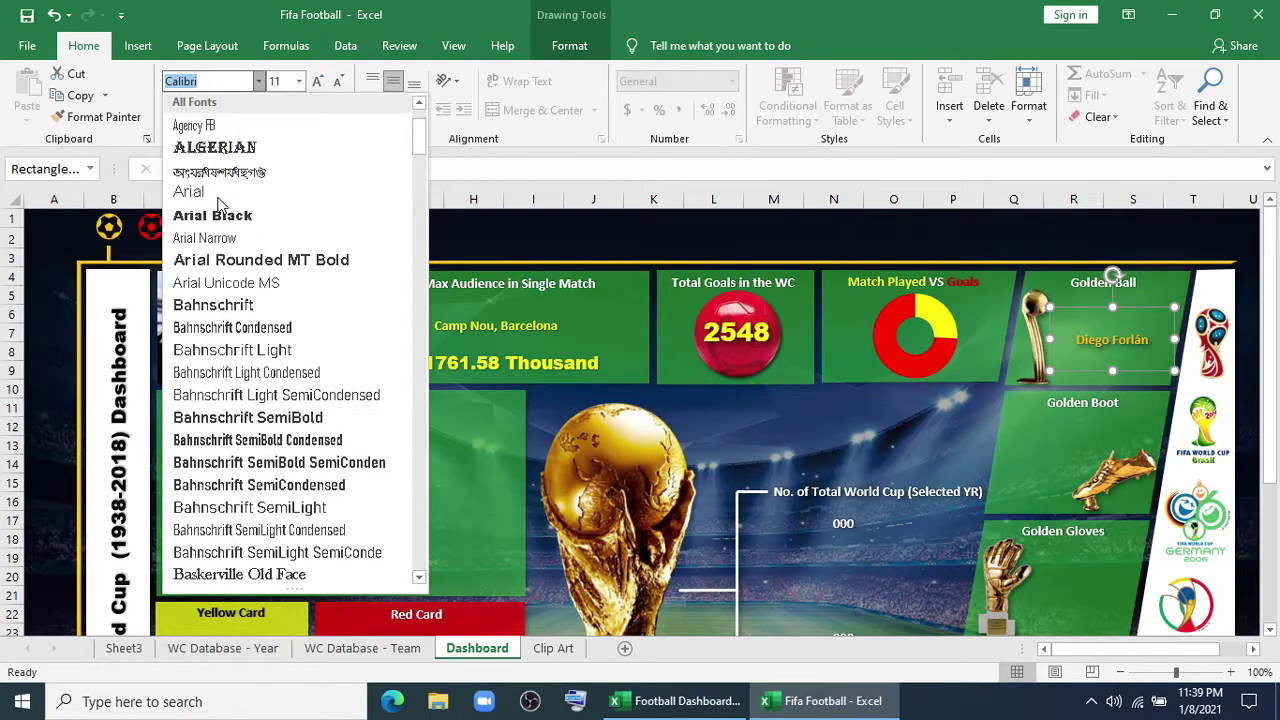
click(215, 197)
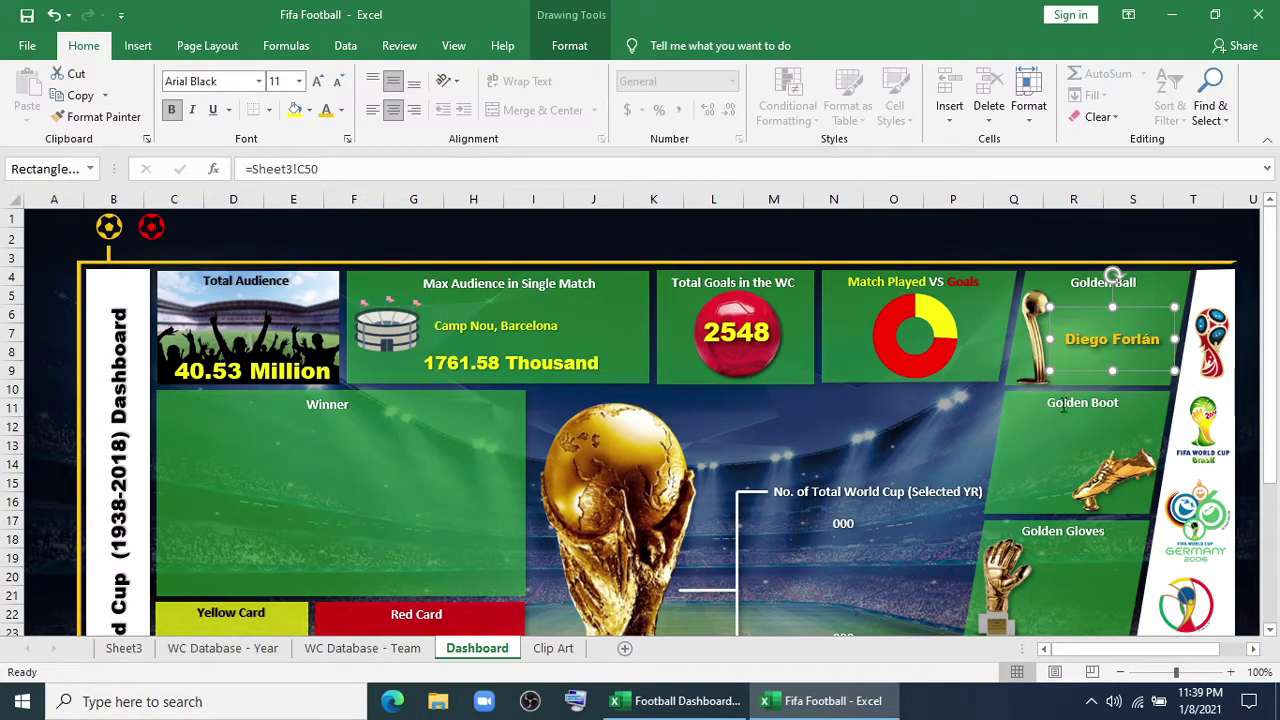
ctrl+drag(1086, 367, 1069, 419)
key(ctrl+z)
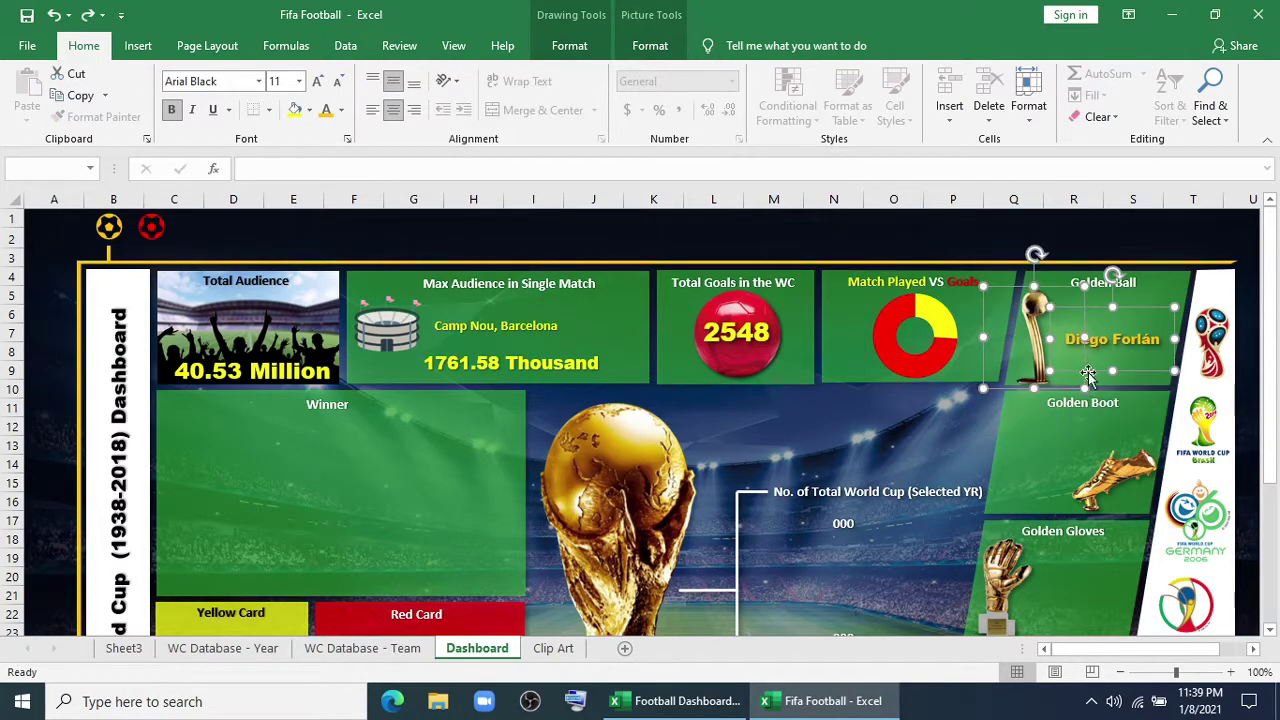
click(1118, 405)
Copy the Golden Ball name text box onto the Golden Boot card and reduce its height to fit above the boot
click(1130, 372)
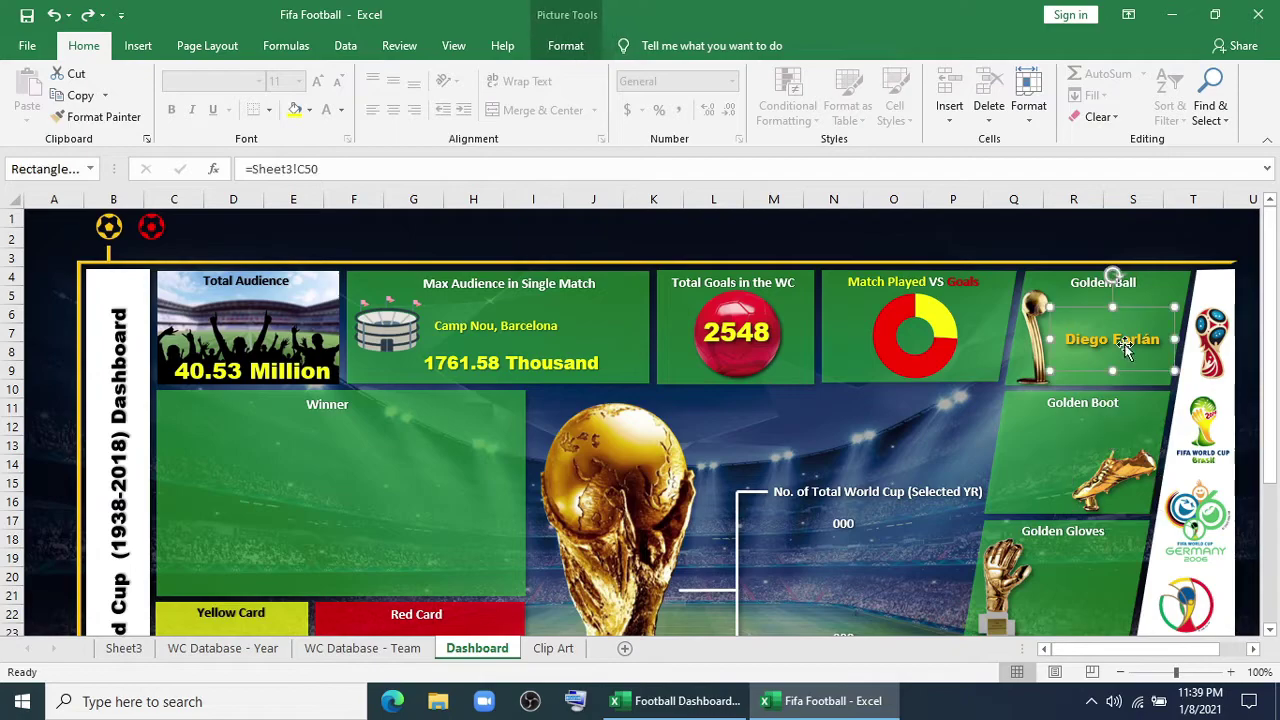
drag(1135, 369, 1156, 440)
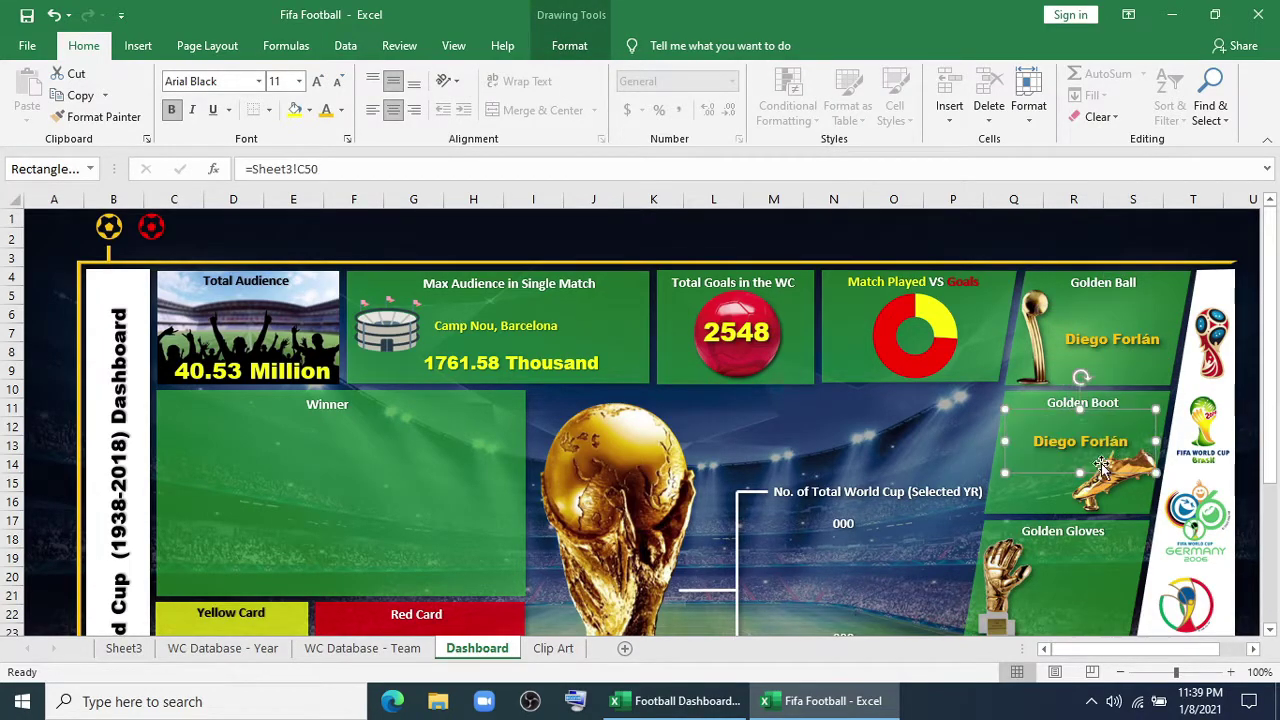
drag(1080, 473, 1078, 457)
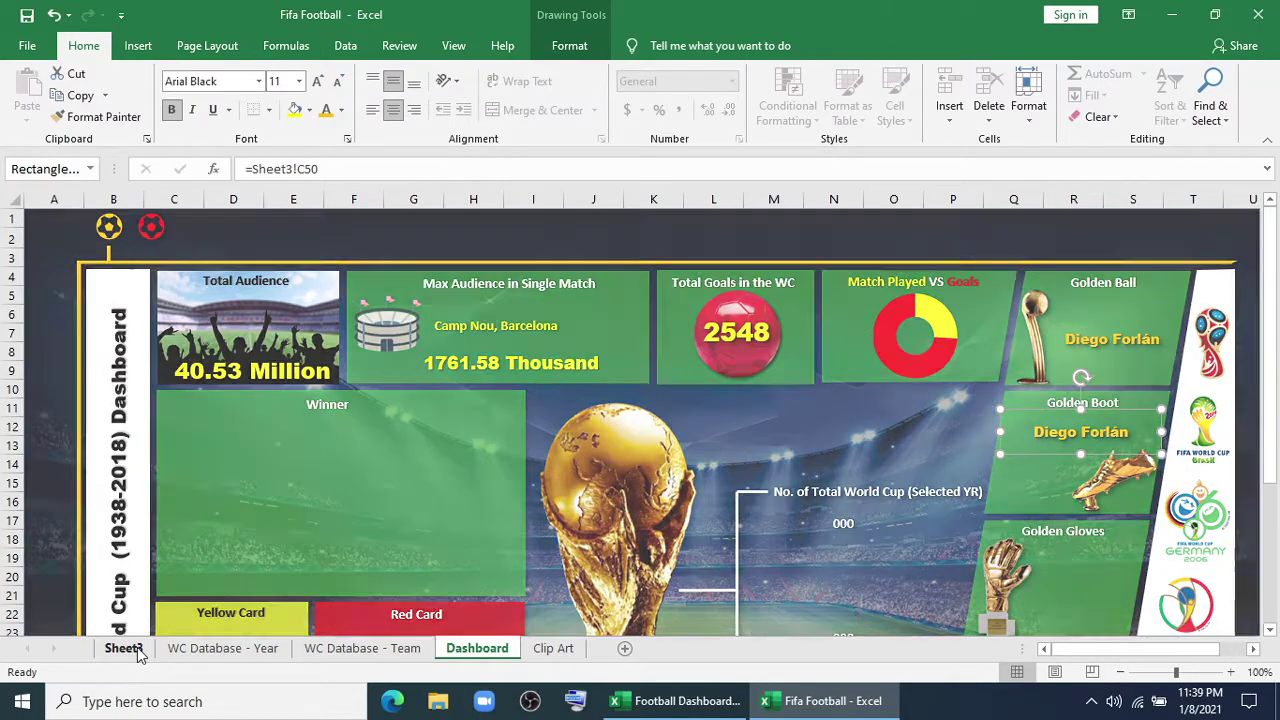
On Sheet3, copy the Golden Ball PivotTable from A49:A60 and paste it at cell A64
click(124, 648)
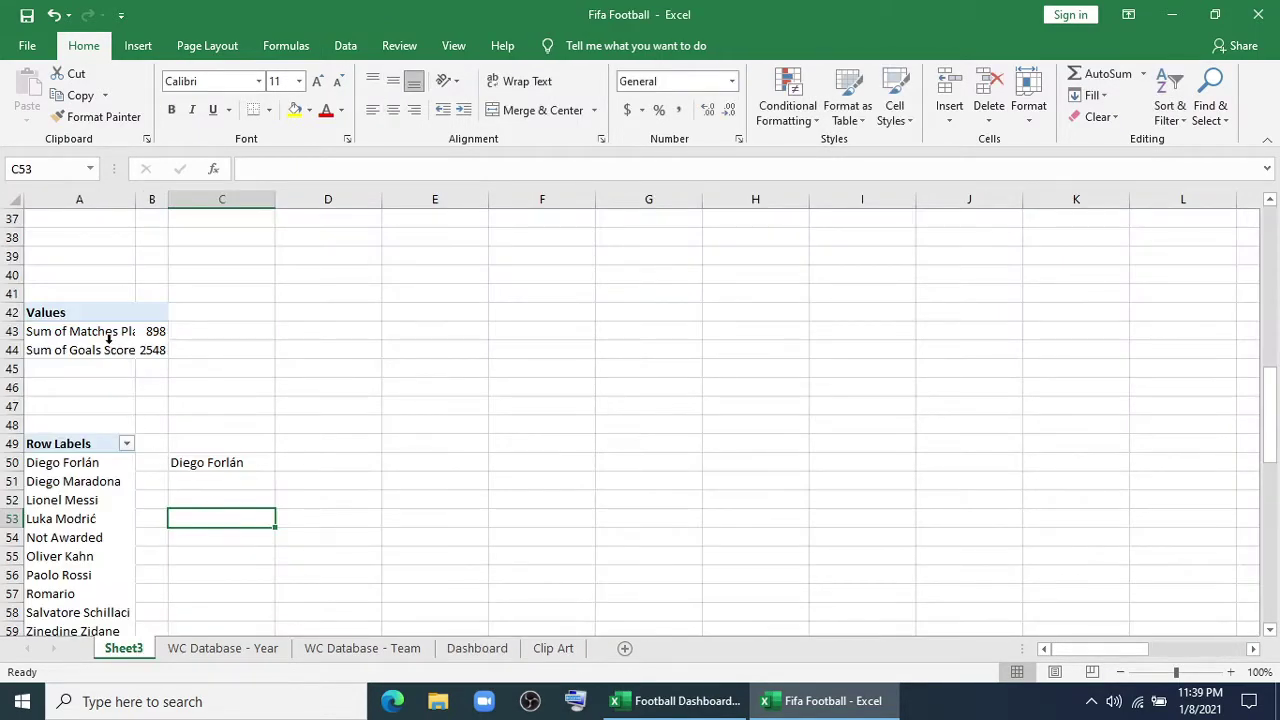
scroll(108, 340, up, 4)
scroll(62, 355, down, 6)
drag(48, 335, 57, 534)
key(ctrl+c)
scroll(60, 534, down, 2)
click(67, 501)
key(ctrl+v)
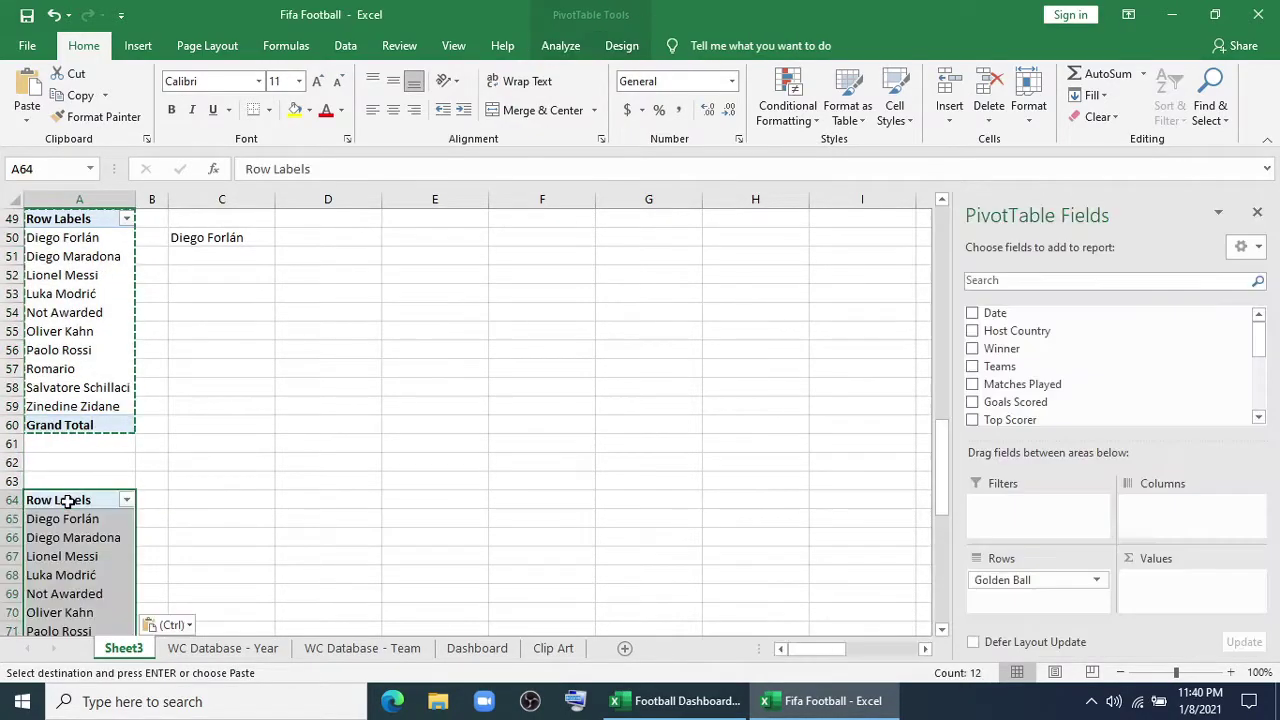
In the PivotTable at A64, replace the Golden Ball row field with Top Scorer Name
drag(1040, 580, 790, 545)
drag(1038, 420, 1060, 606)
scroll(1051, 396, down, 1)
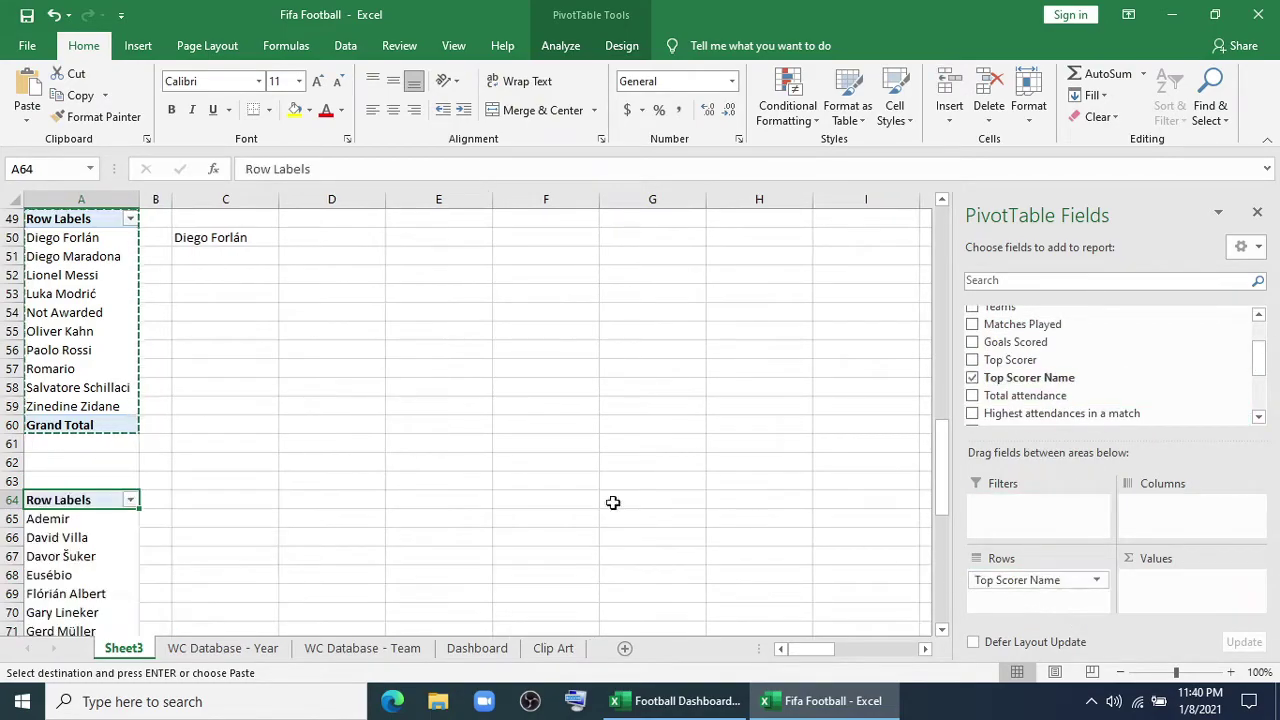
Enter the formula =A65 in cell C65 to pull the first name from the top scorer PivotTable
click(218, 518)
text(=)
click(103, 524)
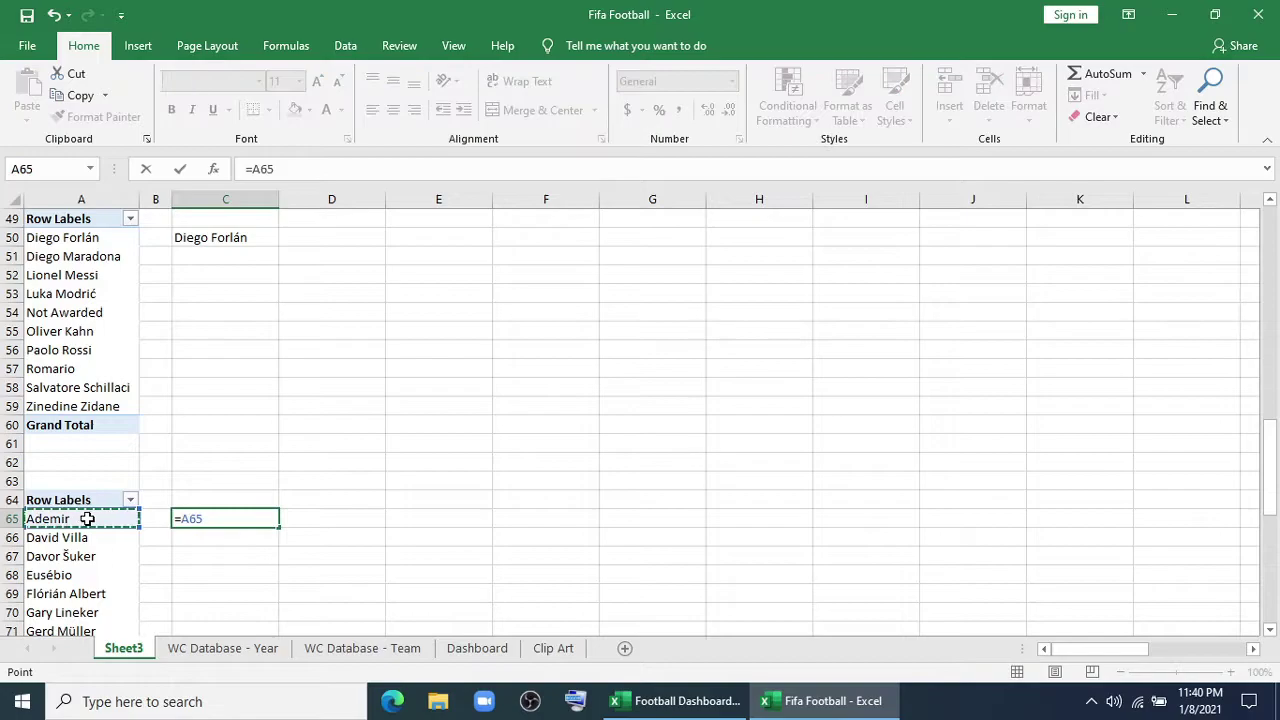
key(Return)
Link the Golden Boot card's text box on the Dashboard to =Sheet3!C65
click(554, 650)
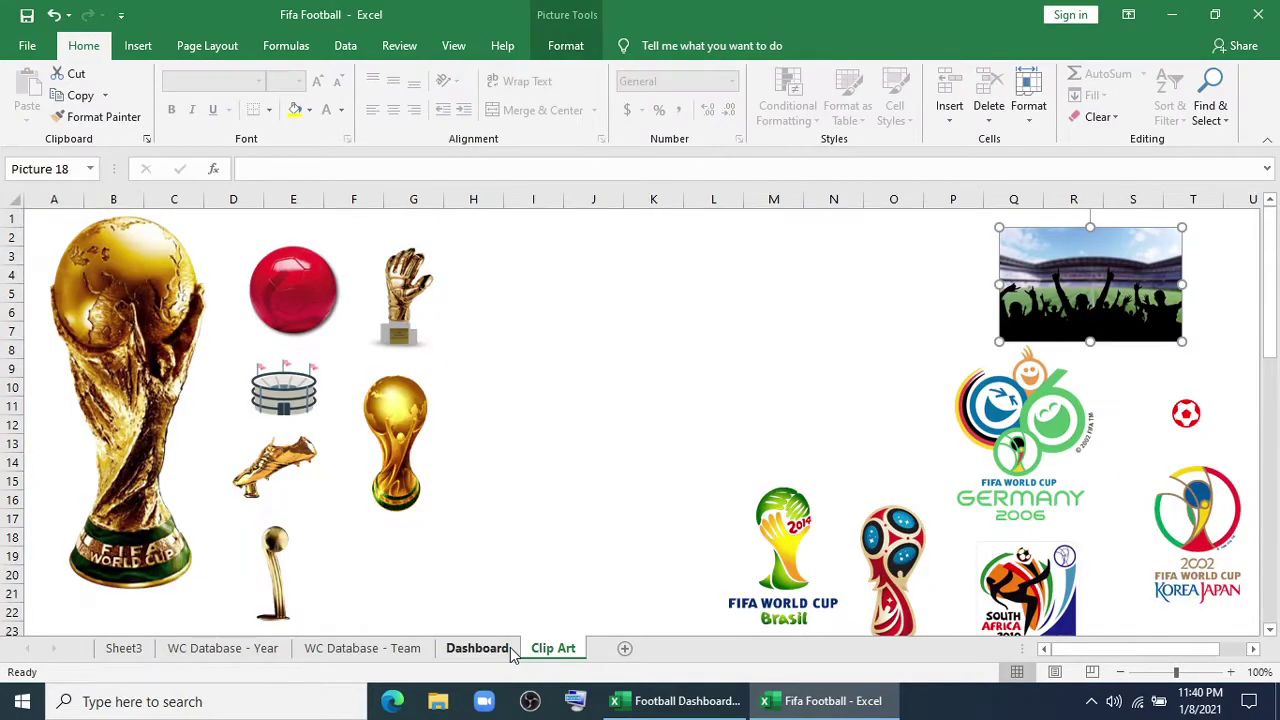
click(478, 649)
drag(320, 169, 212, 170)
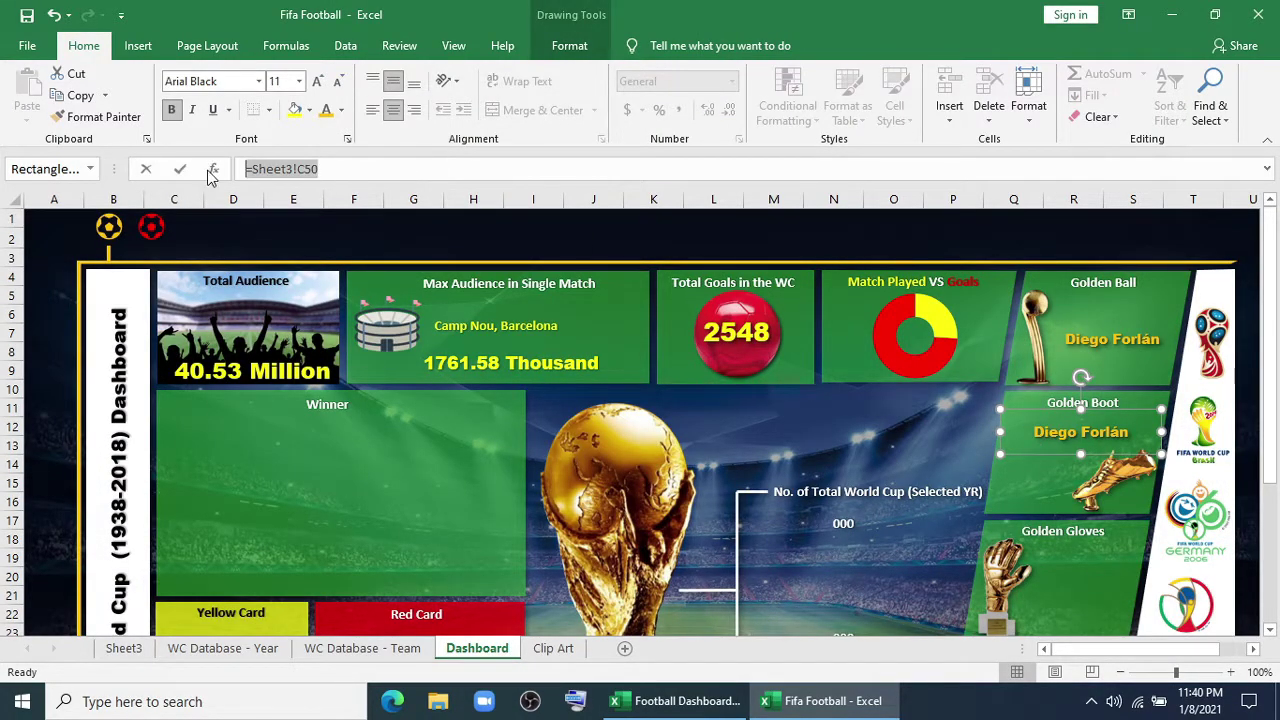
text(=)
click(124, 648)
click(219, 515)
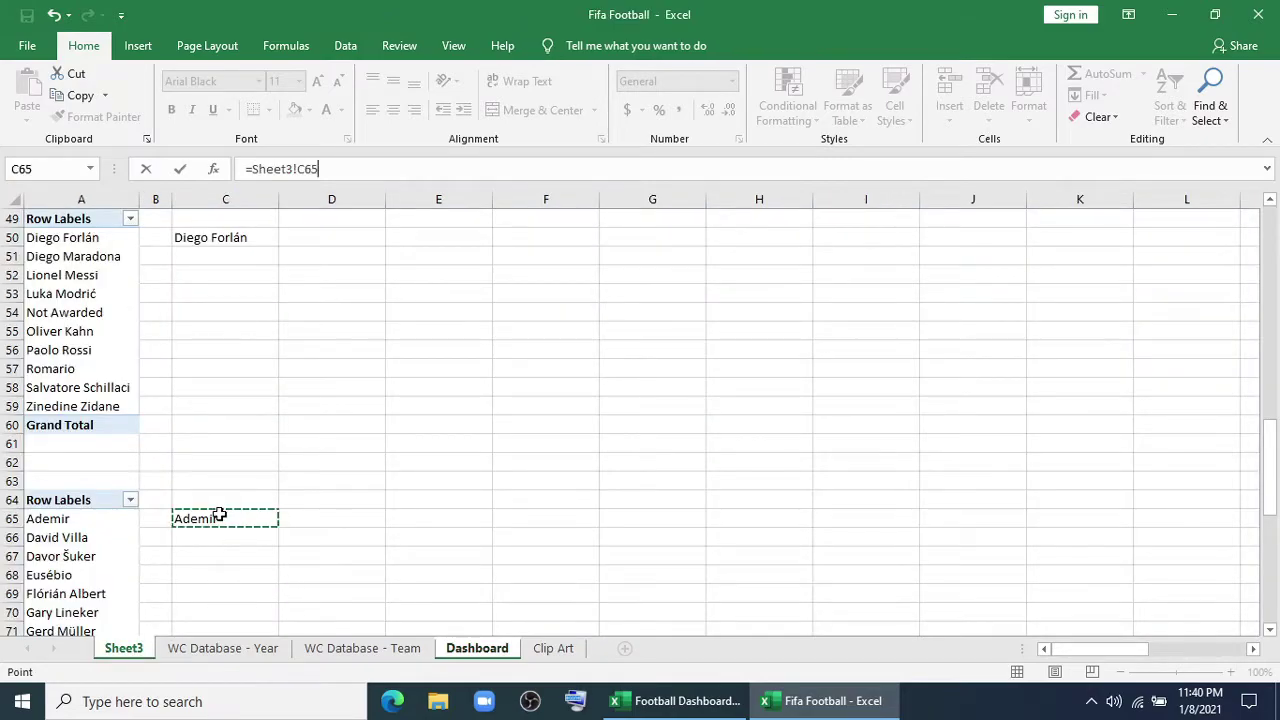
key(Return)
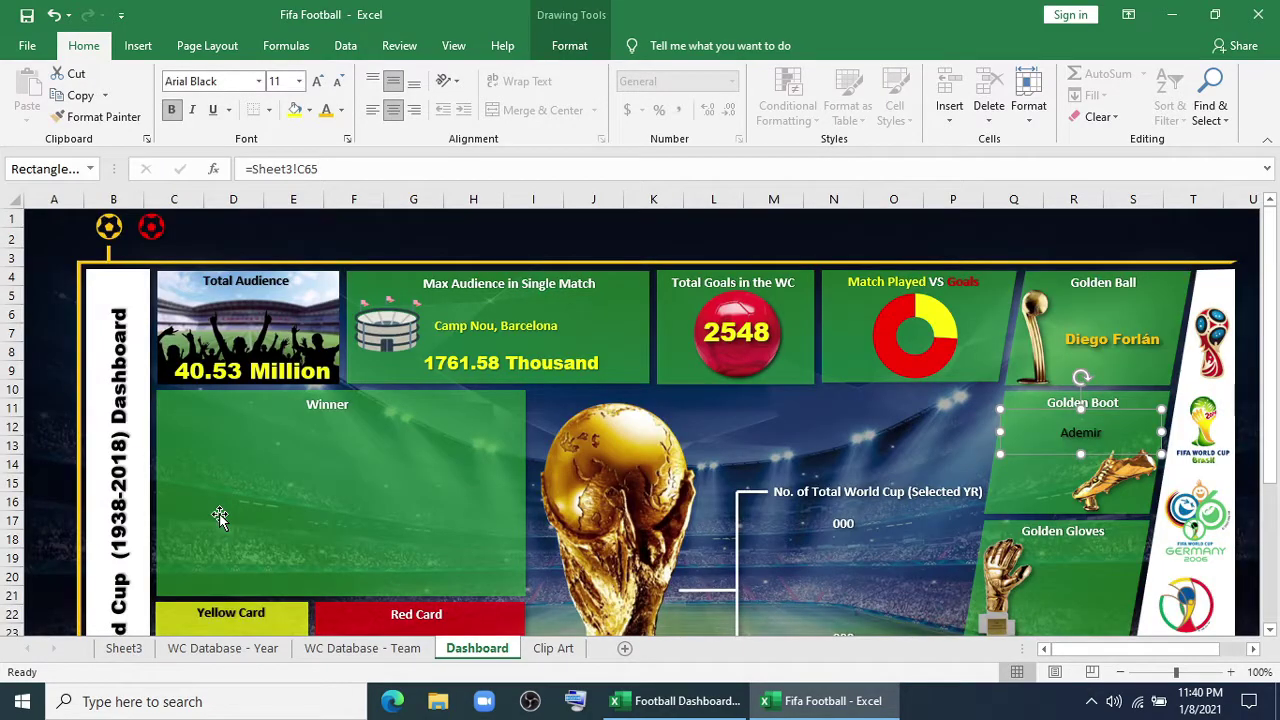
Copy the formatting of the Golden Ball name text box onto the Golden Boot name text box
click(1127, 345)
click(97, 116)
click(1077, 440)
Copy the Golden Boot name text box onto the Golden Gloves card, making it narrower and taller to fit beside the glove
scroll(1050, 490, down, 2)
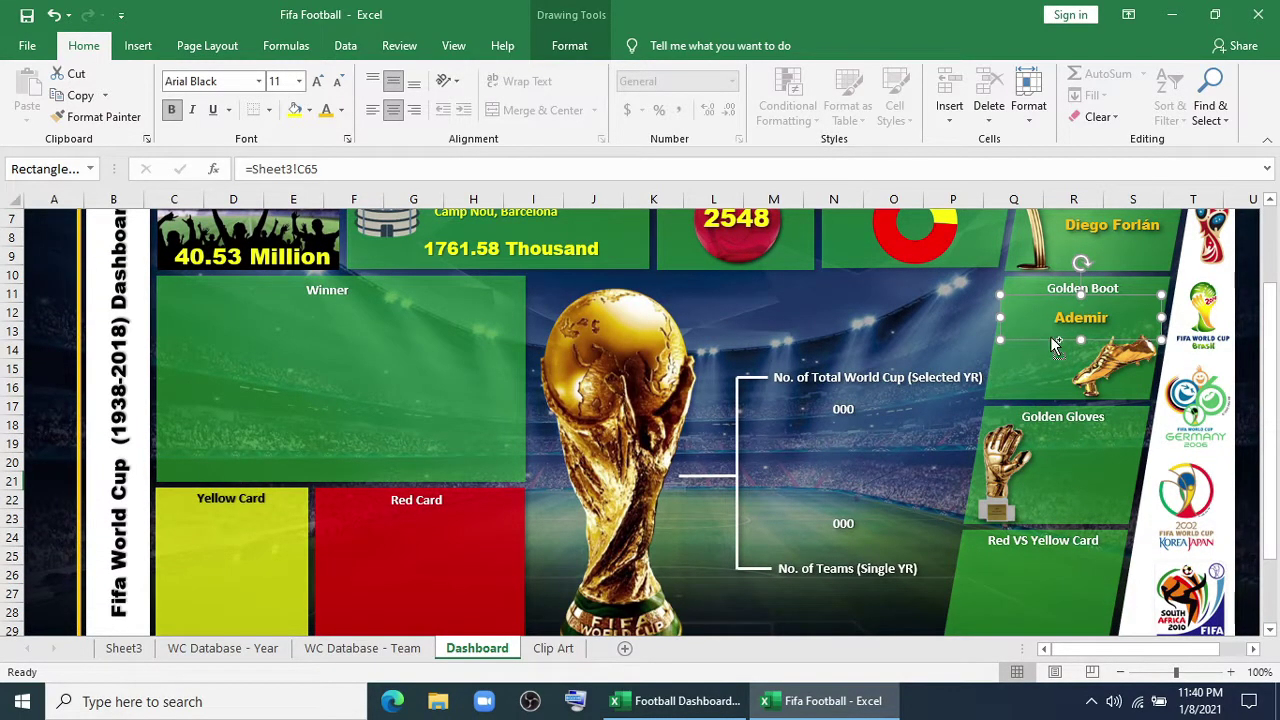
drag(1055, 345, 1023, 473)
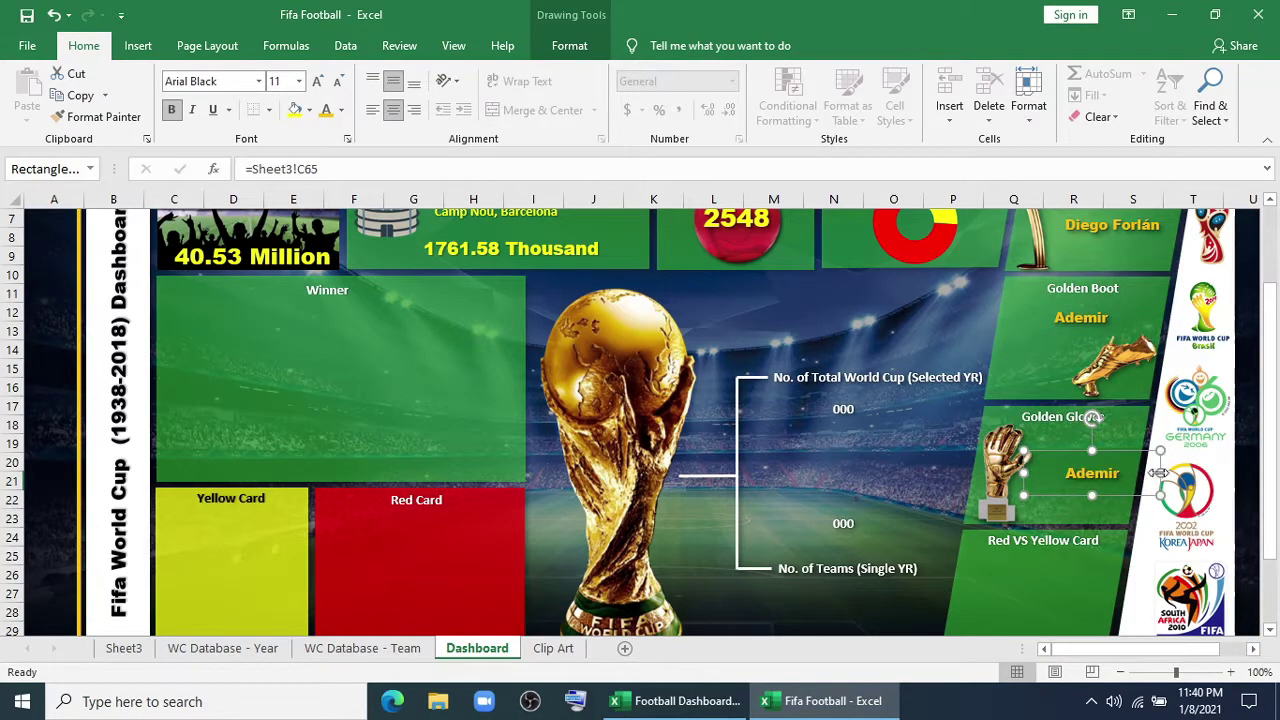
drag(1160, 473, 1131, 470)
drag(1077, 450, 1077, 431)
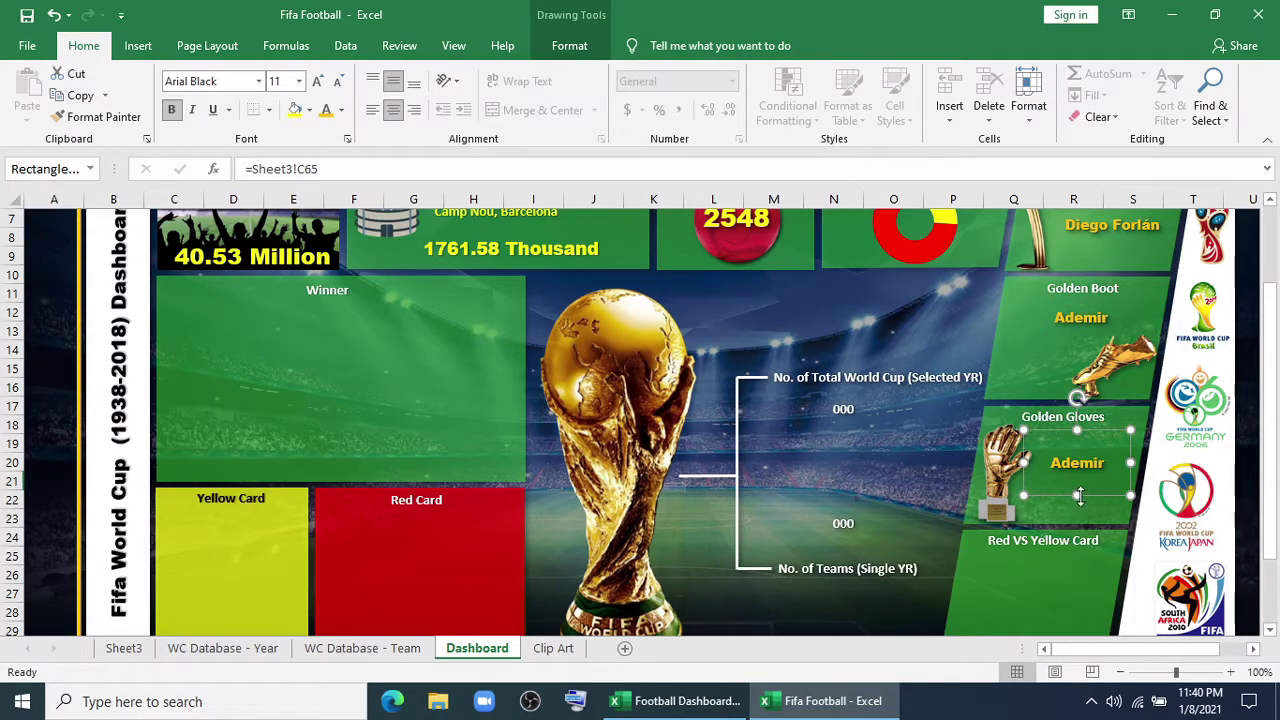
drag(1079, 497, 1077, 518)
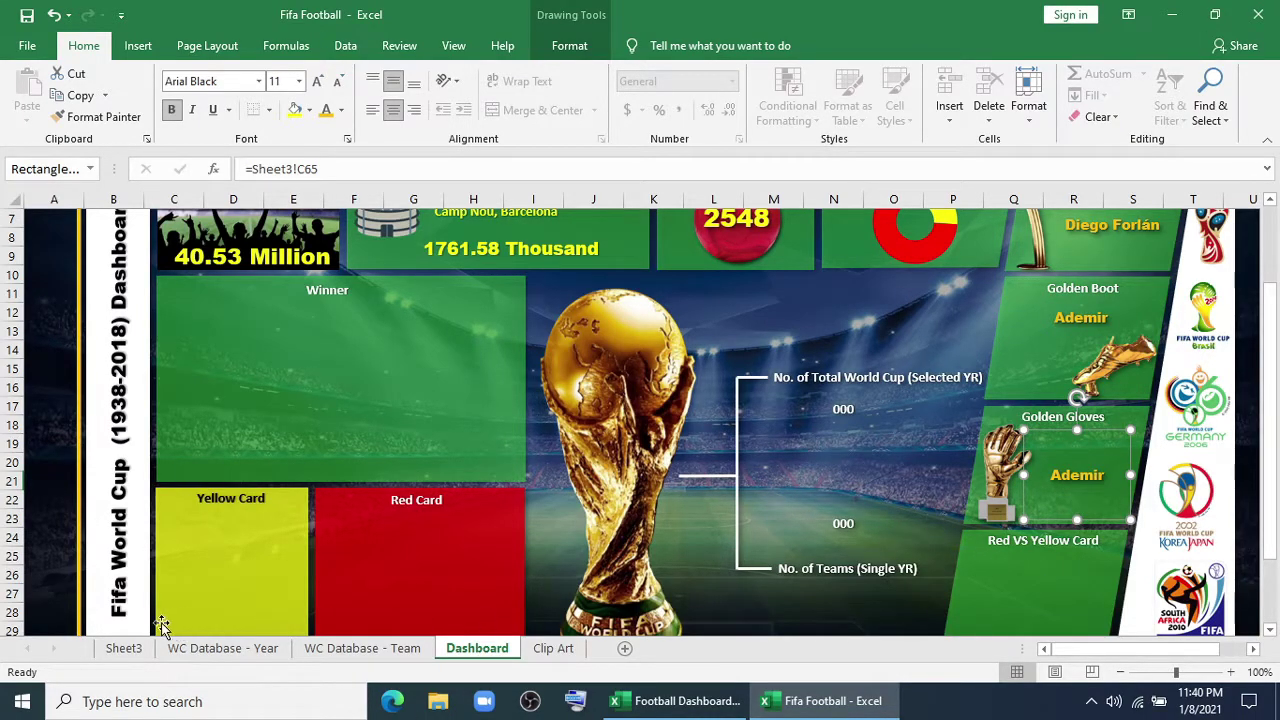
On Sheet3, copy the Top Scorer Name PivotTable from A64:A86 and paste it at cell A92
click(124, 648)
scroll(106, 450, down, 4)
drag(70, 275, 72, 608)
key(ctrl+c)
scroll(67, 448, down, 6)
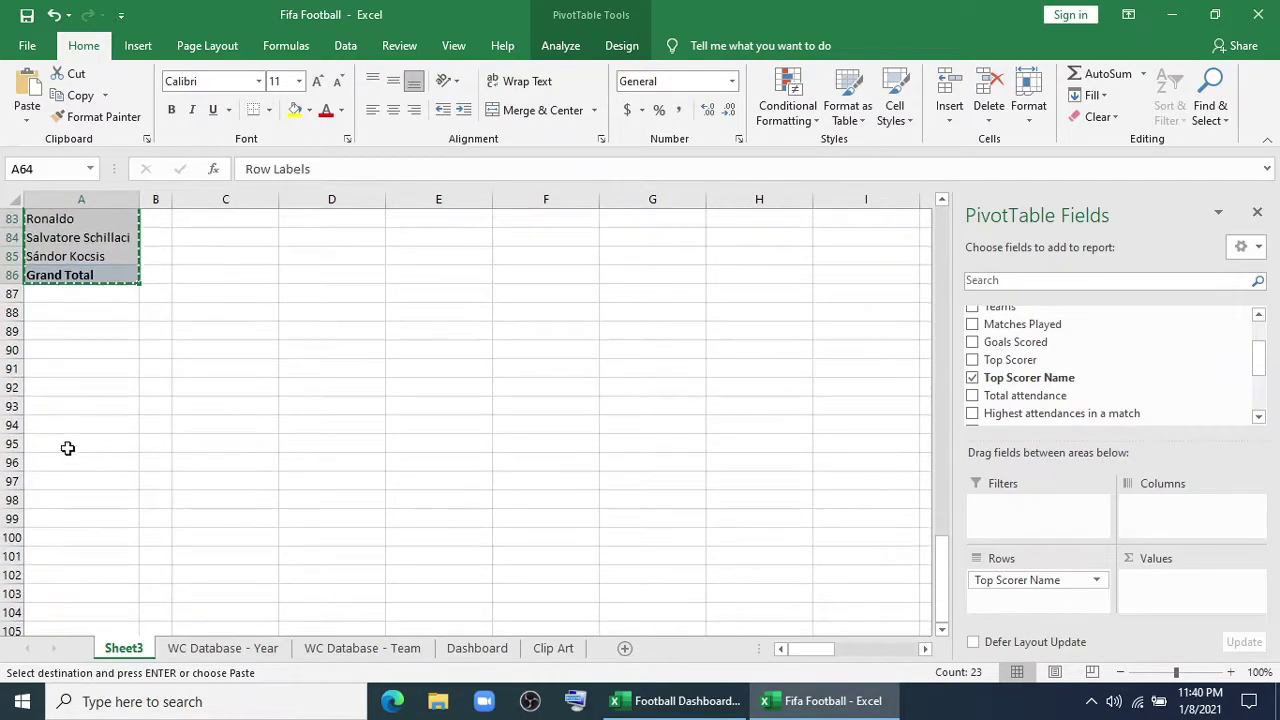
click(60, 390)
key(ctrl+v)
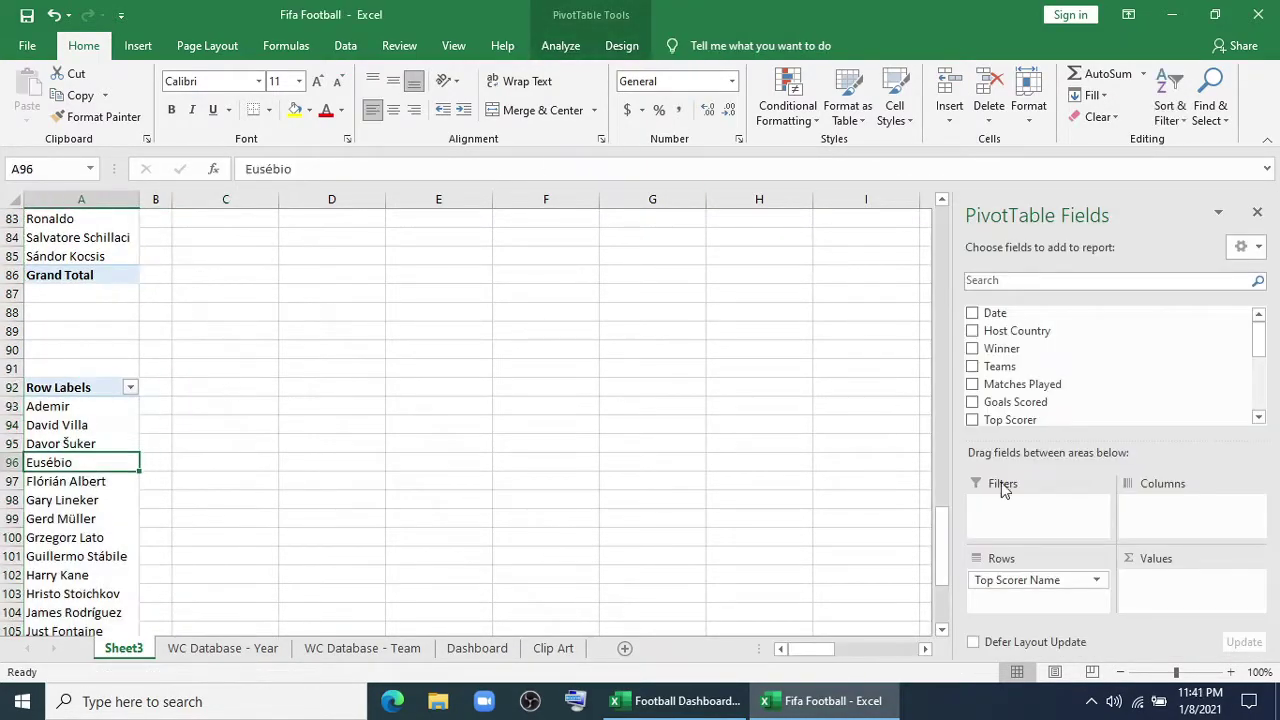
Replace Top Scorer Name with Golden Gloves as the row field of the PivotTable at A92, and reference A93 in cell C93
mouse_move(1046, 580)
mouse_down()
mouse_move(1005, 420)
mouse_move(1043, 586)
mouse_up()
scroll(1055, 401, down, 5)
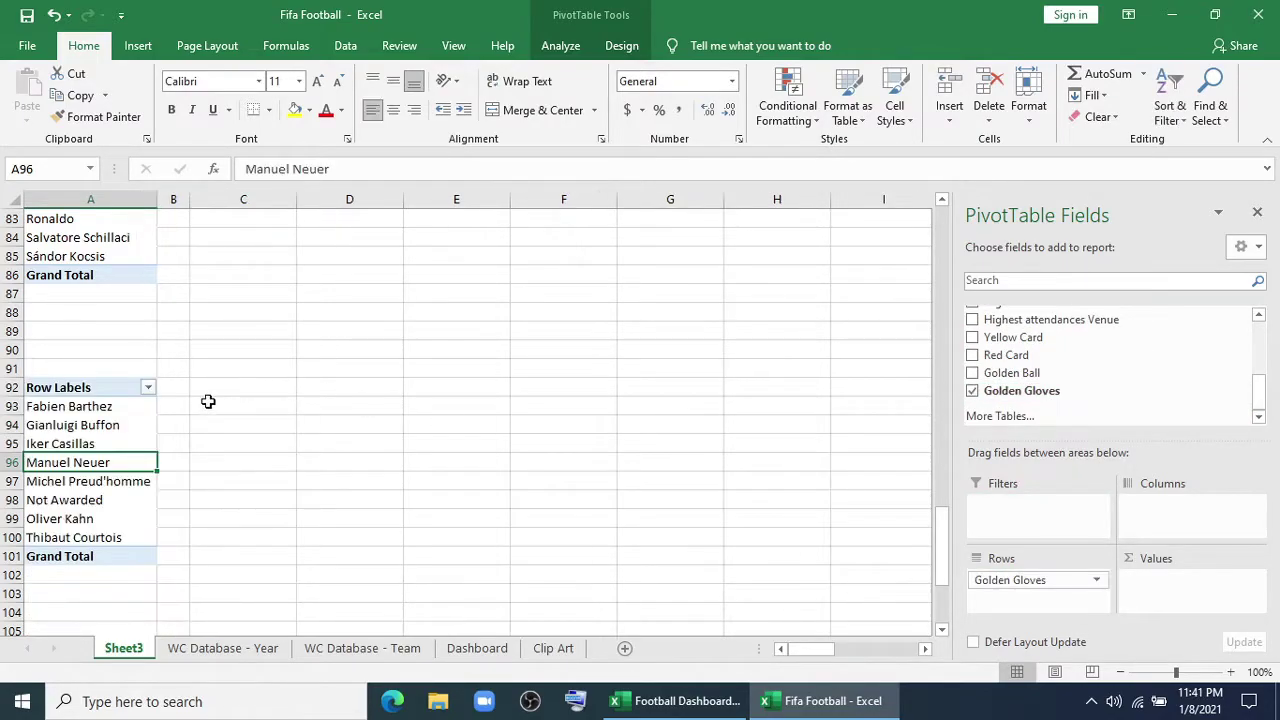
click(208, 401)
text(=)
click(126, 406)
key(Return)
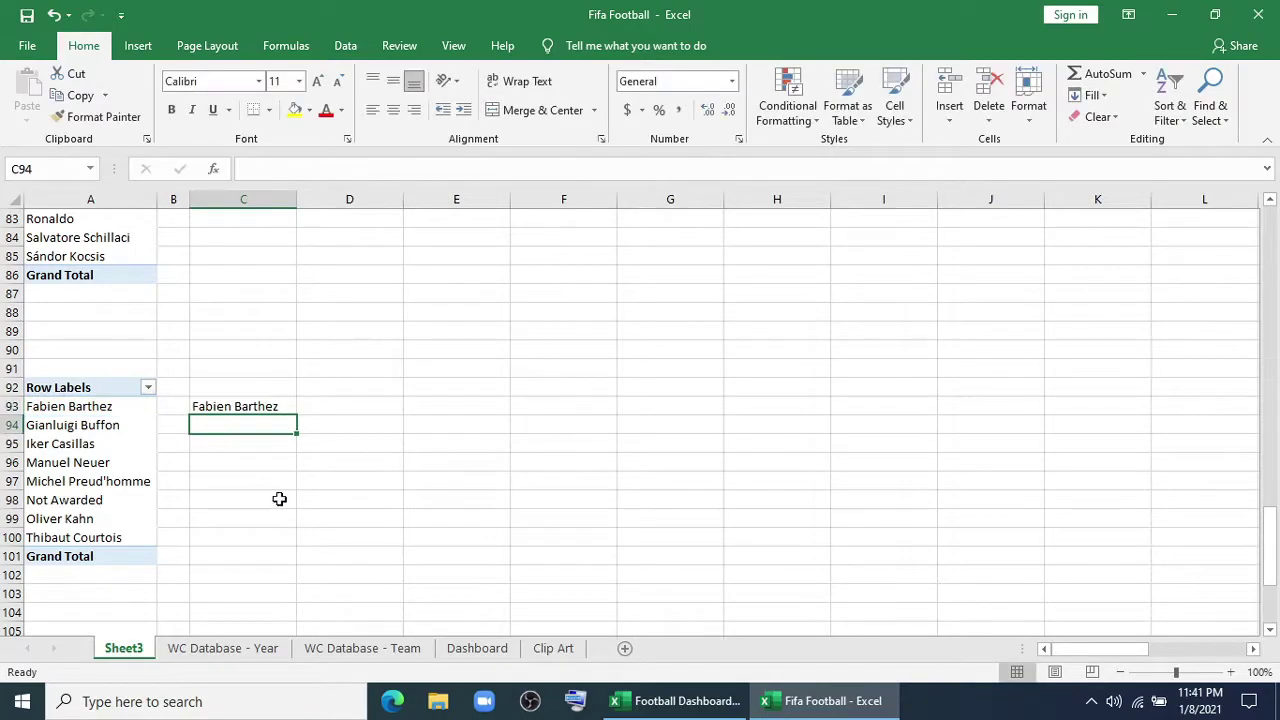
Link the Golden Gloves card's text box on the Dashboard to =Sheet3!C93
click(477, 648)
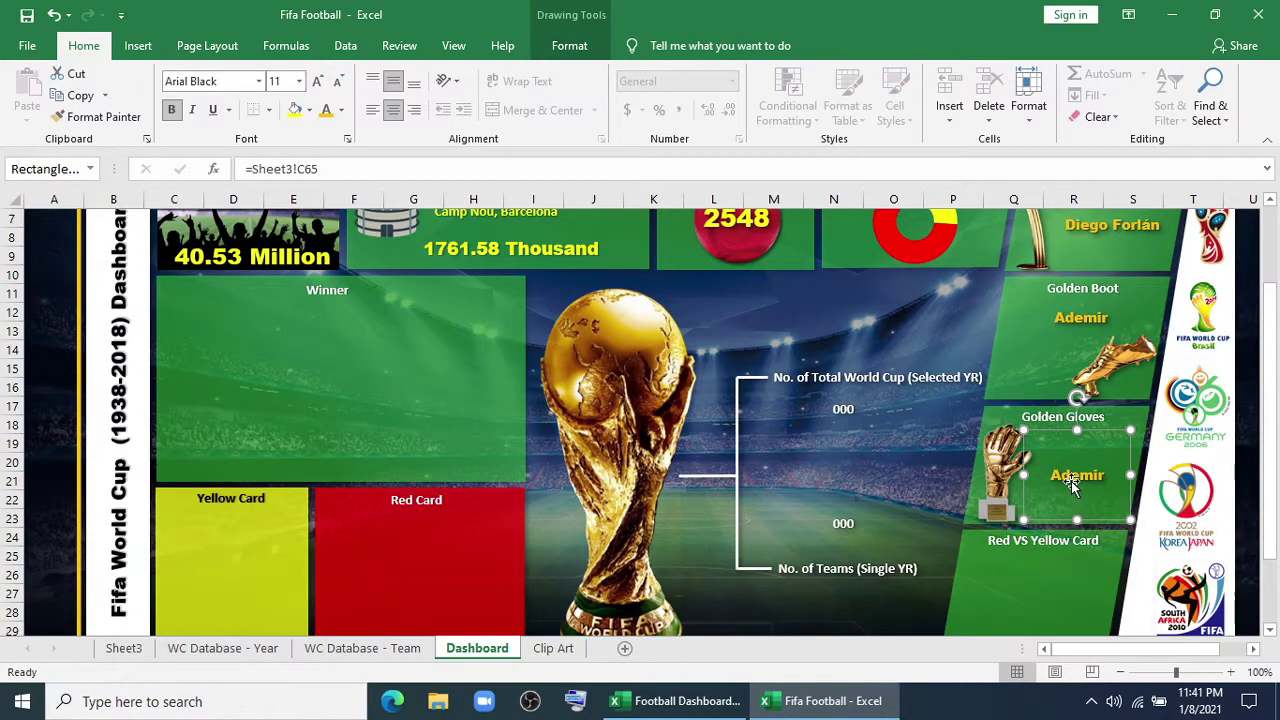
drag(417, 167, 71, 163)
text(=)
click(128, 651)
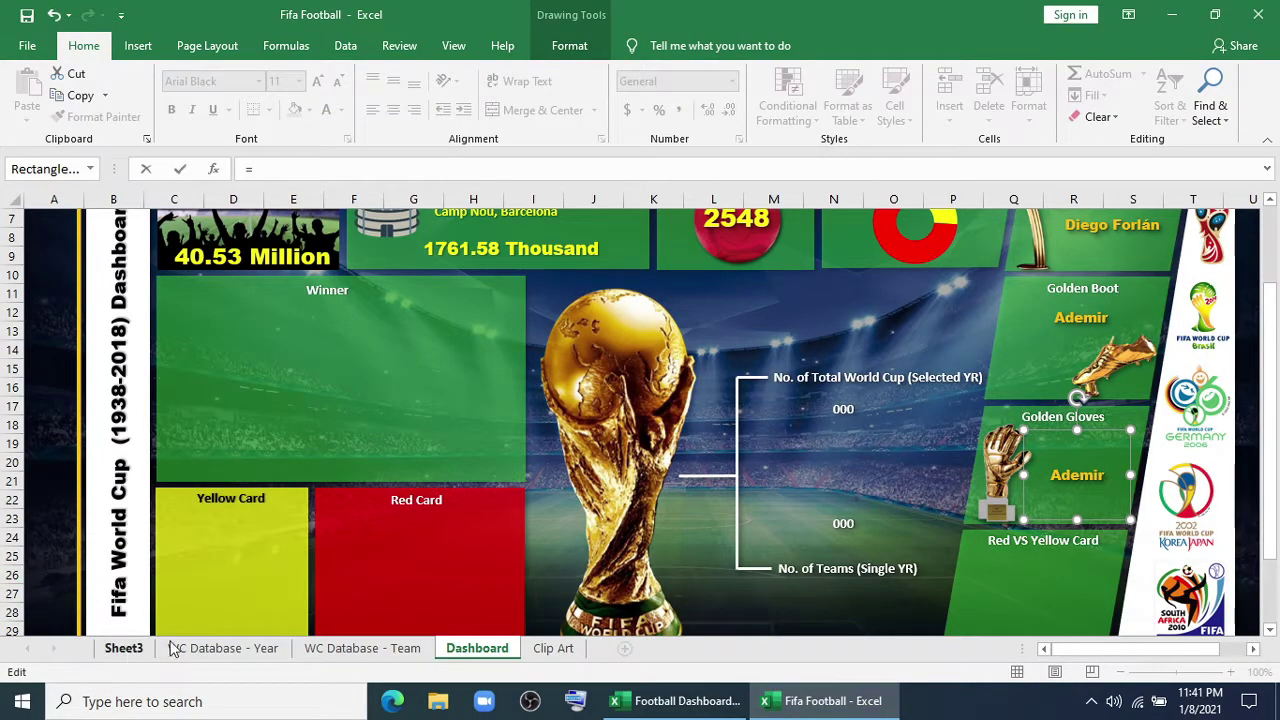
click(124, 648)
click(257, 406)
key(Return)
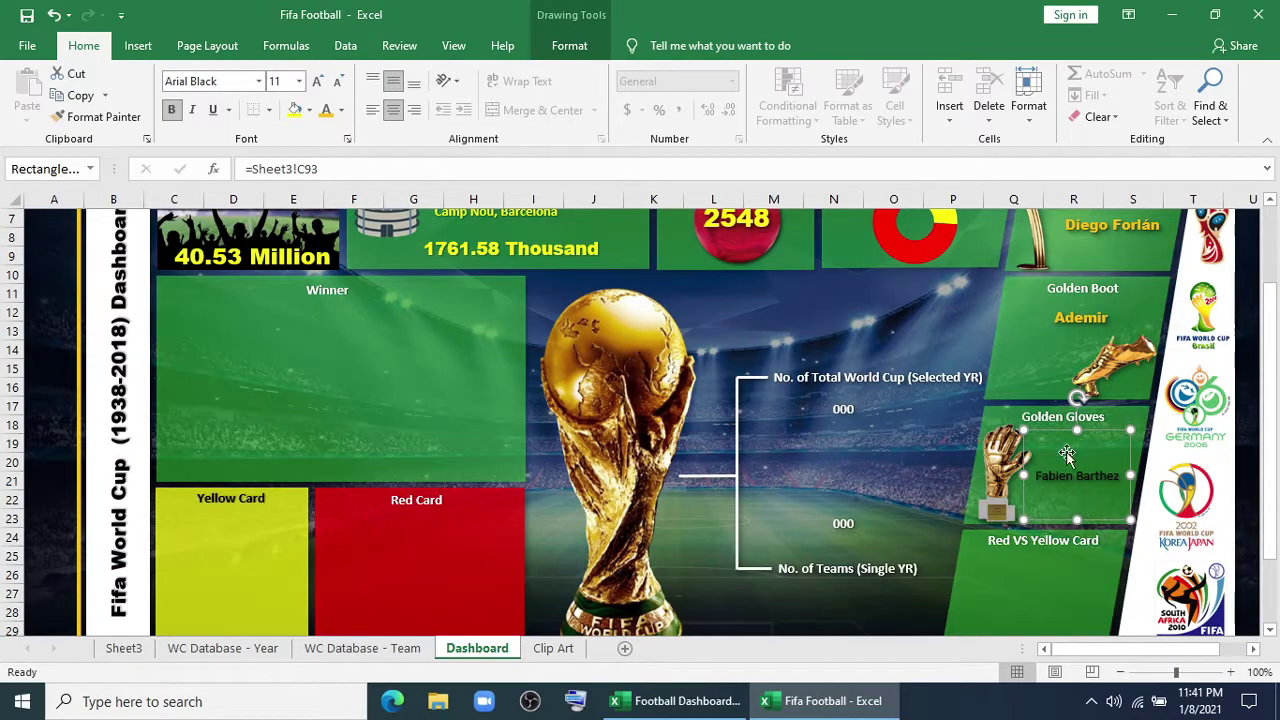
Copy the formatting of the Golden Boot name text box onto the Golden Gloves name text box
click(1082, 325)
click(97, 116)
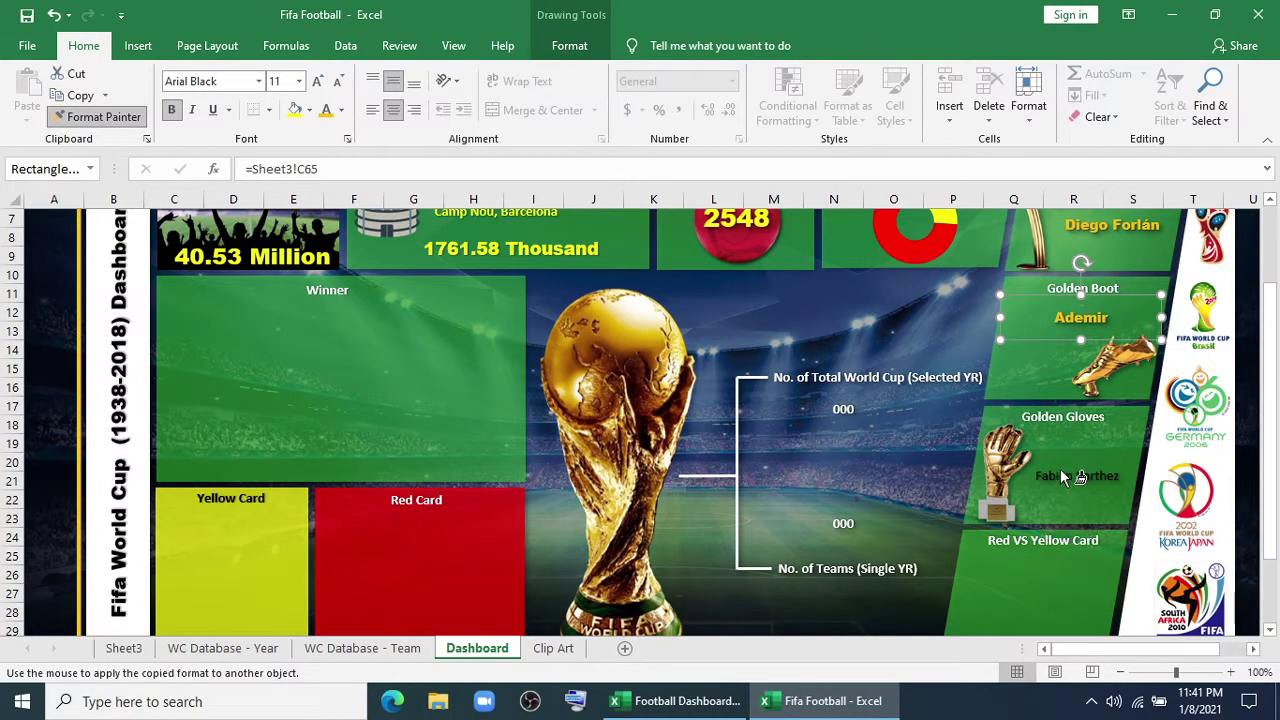
click(1060, 477)
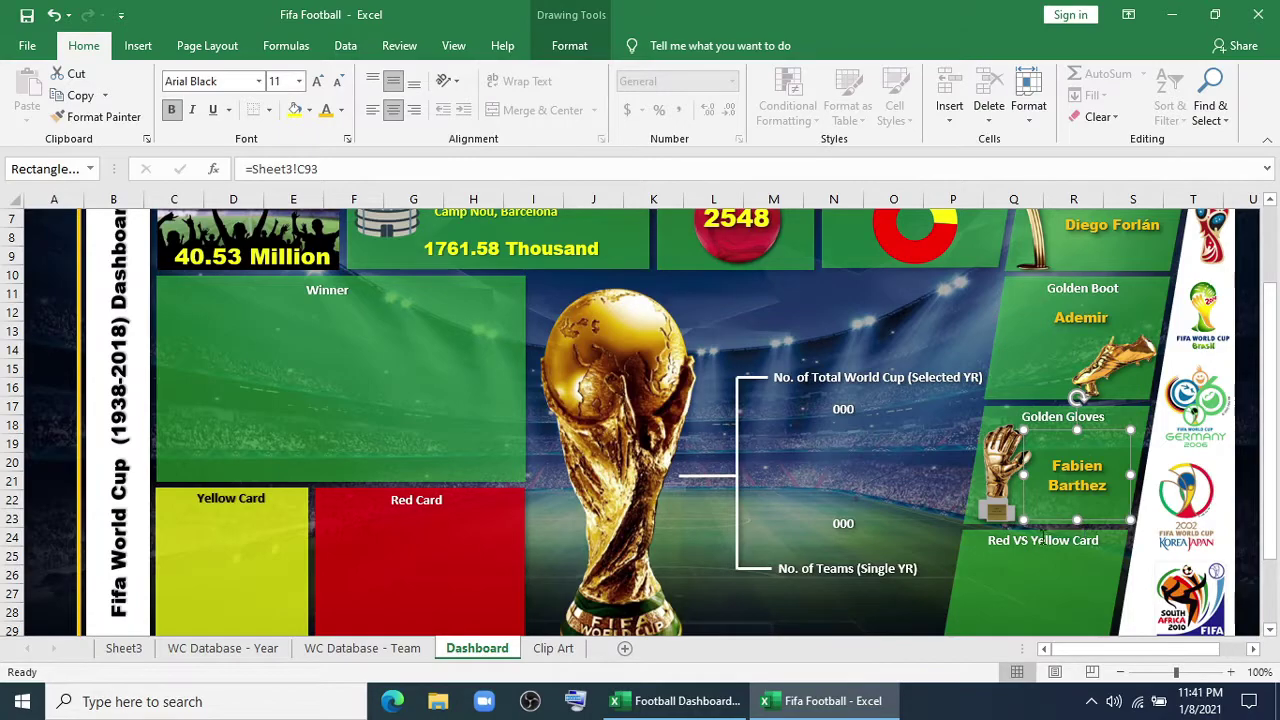
Select the Dashboard's Yellow Card rectangle, and on Sheet3 copy the Golden Gloves PivotTable from A92:A101 to cell A105
click(524, 481)
scroll(524, 481, down, 2)
click(271, 477)
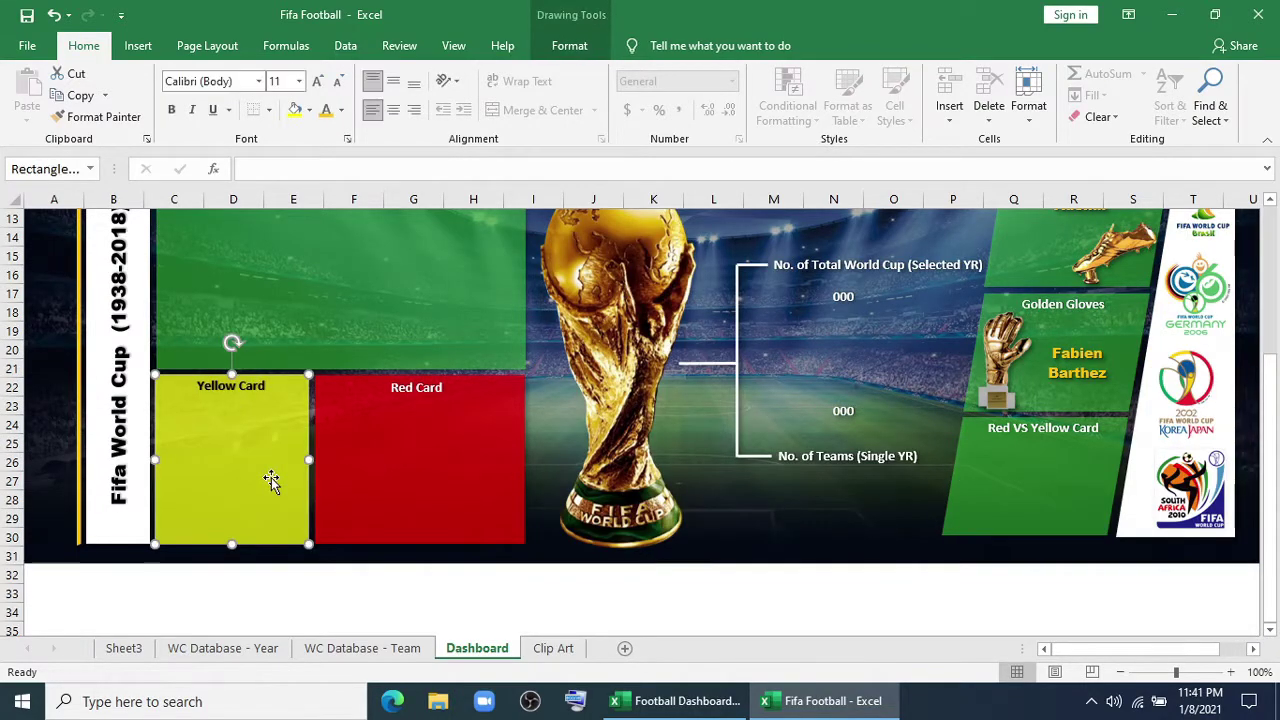
click(125, 648)
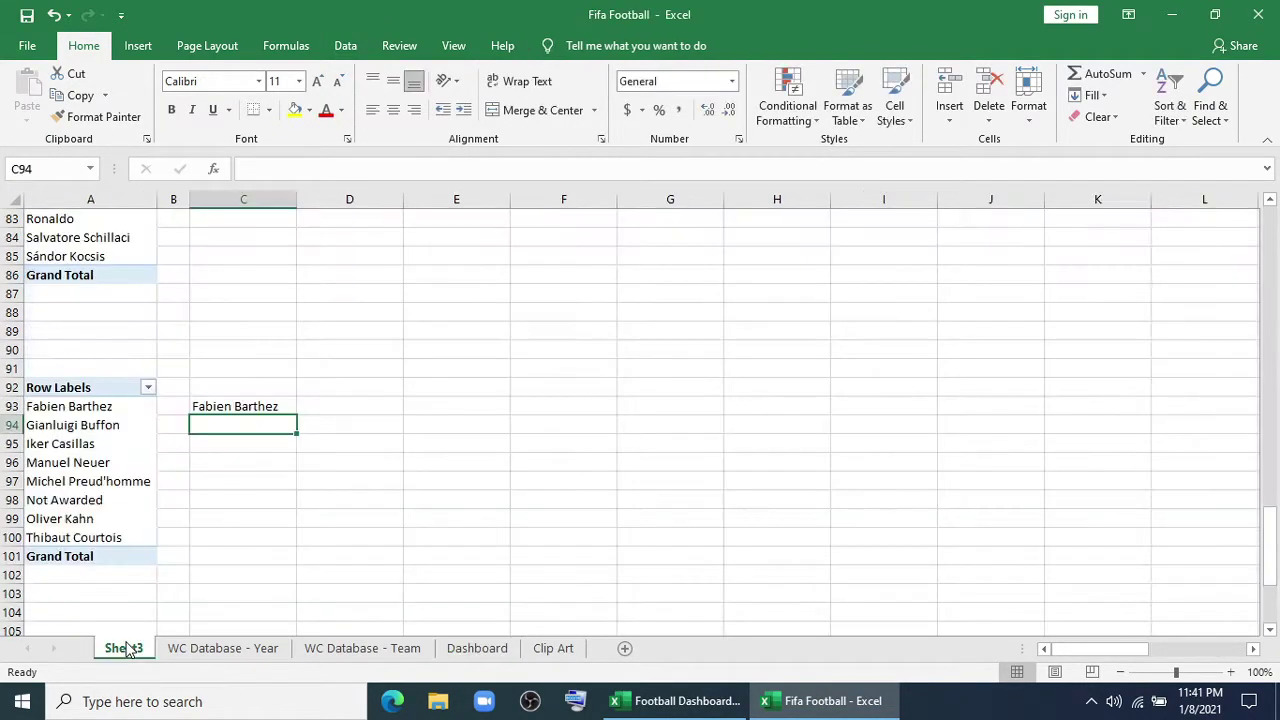
scroll(282, 539, down, 2)
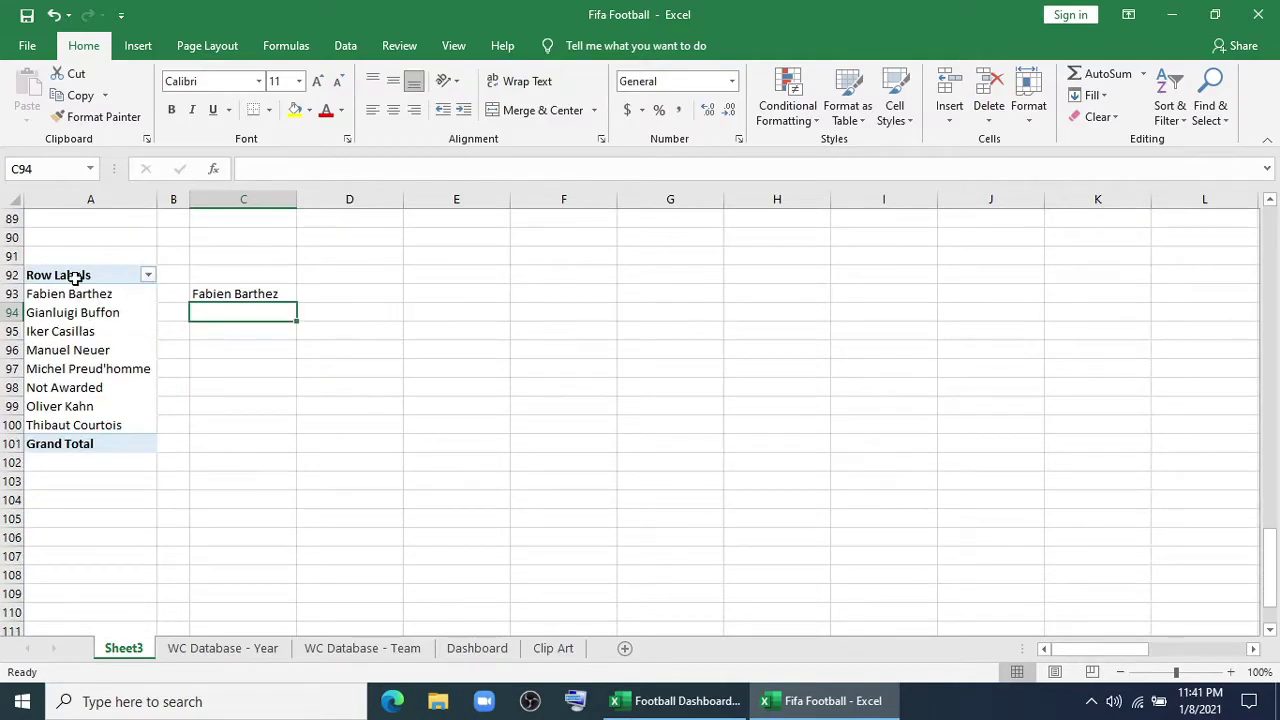
drag(76, 279, 86, 440)
key(ctrl+c)
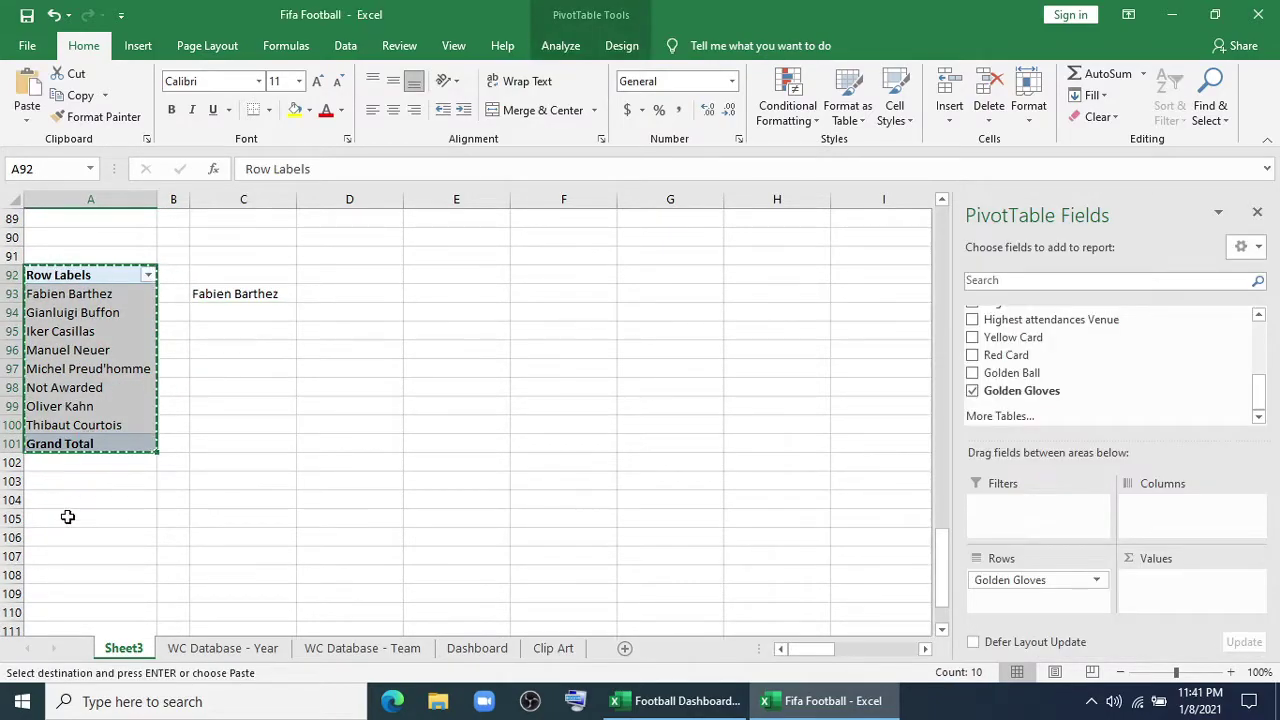
click(67, 517)
key(ctrl+v)
scroll(60, 372, down, 3)
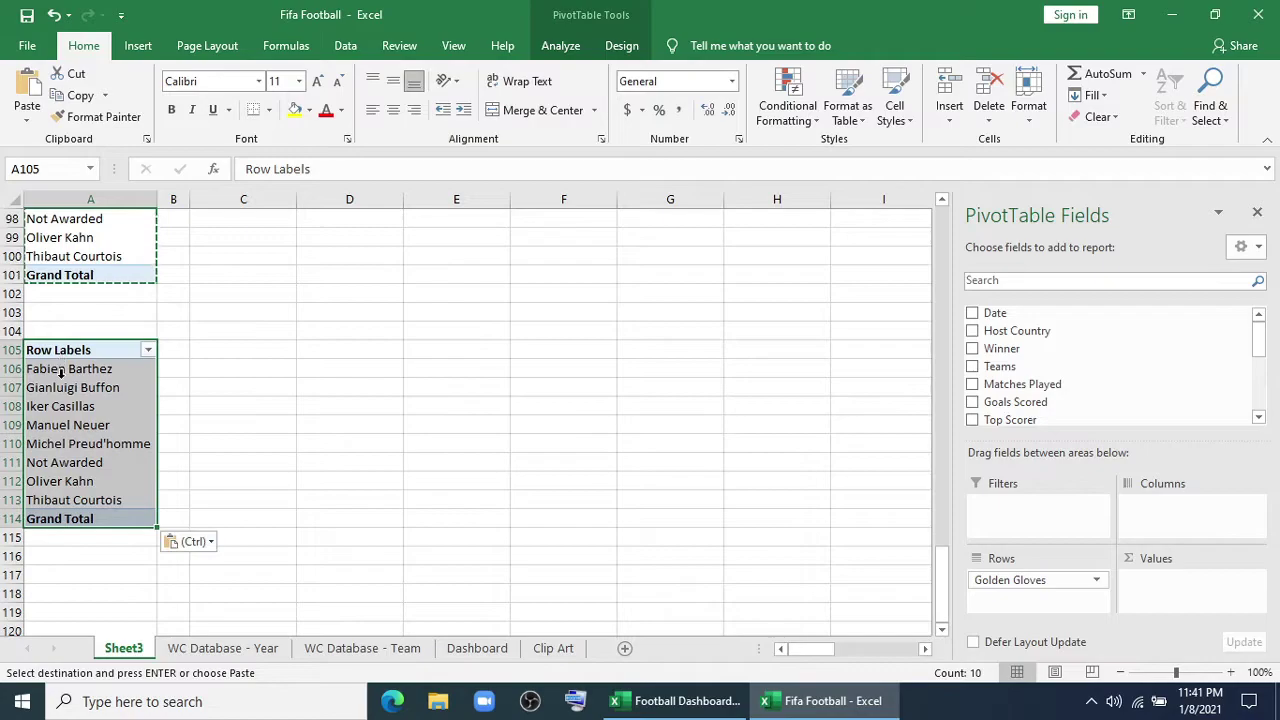
In the PivotTable at A105, replace the Golden Gloves row field with Yellow Card as a value summarized by Sum
click(60, 372)
drag(1048, 580, 834, 540)
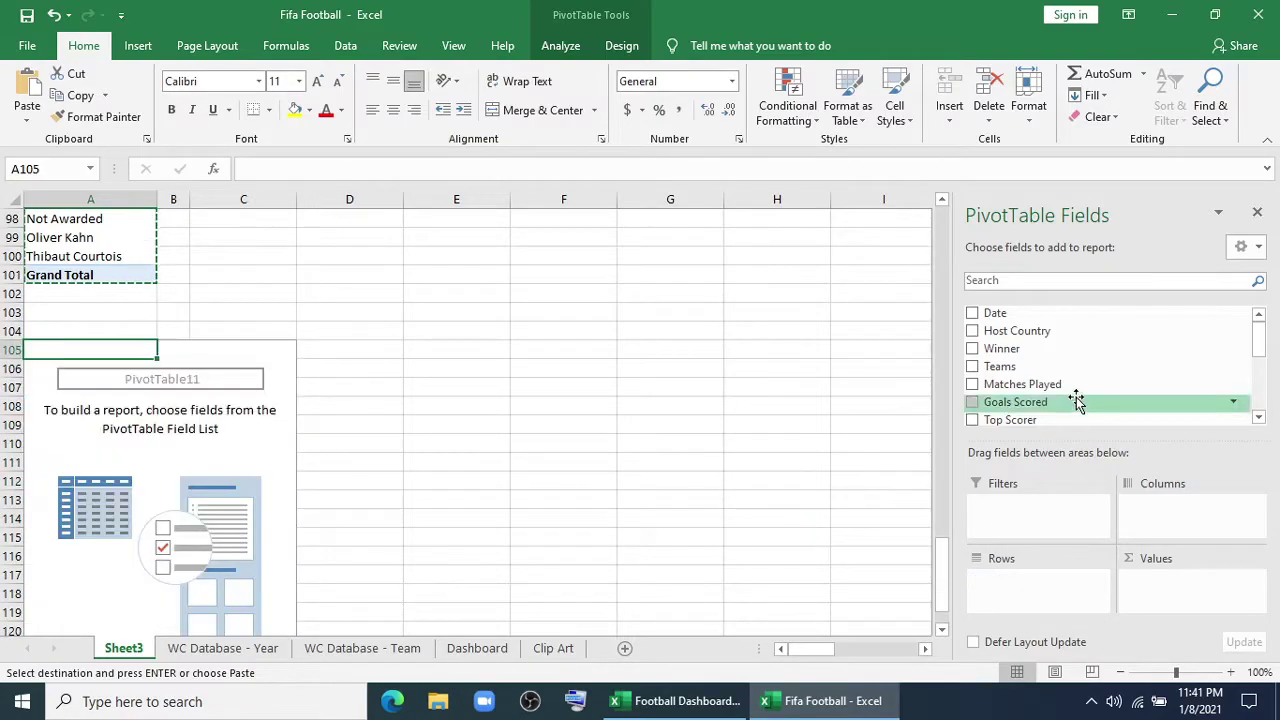
scroll(1058, 340, down, 5)
drag(1058, 340, 1148, 597)
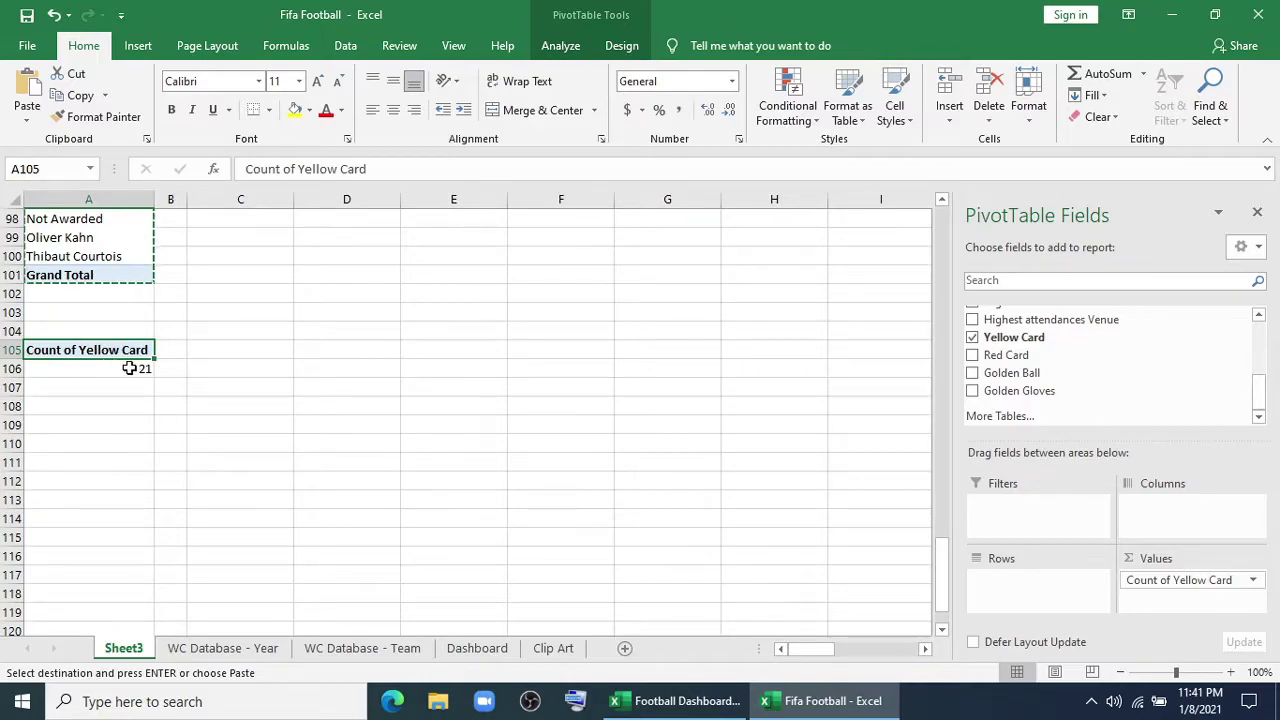
click(1146, 580)
click(1166, 558)
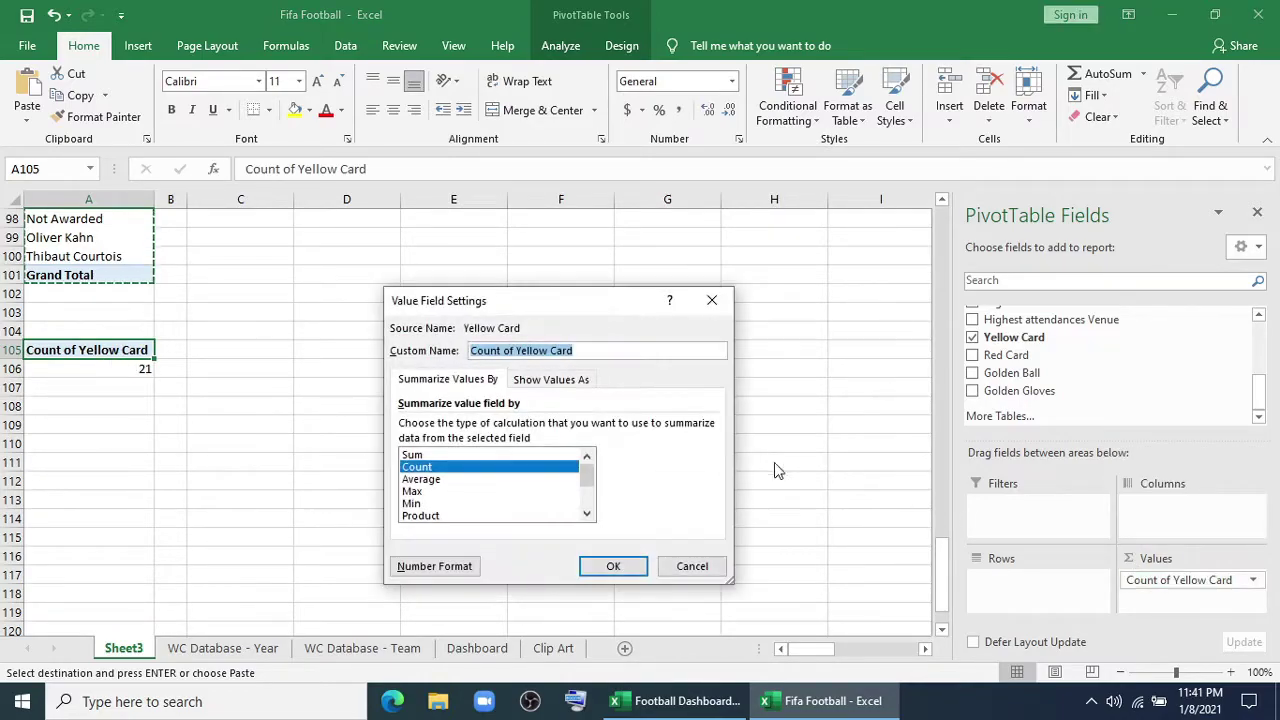
click(414, 455)
click(612, 566)
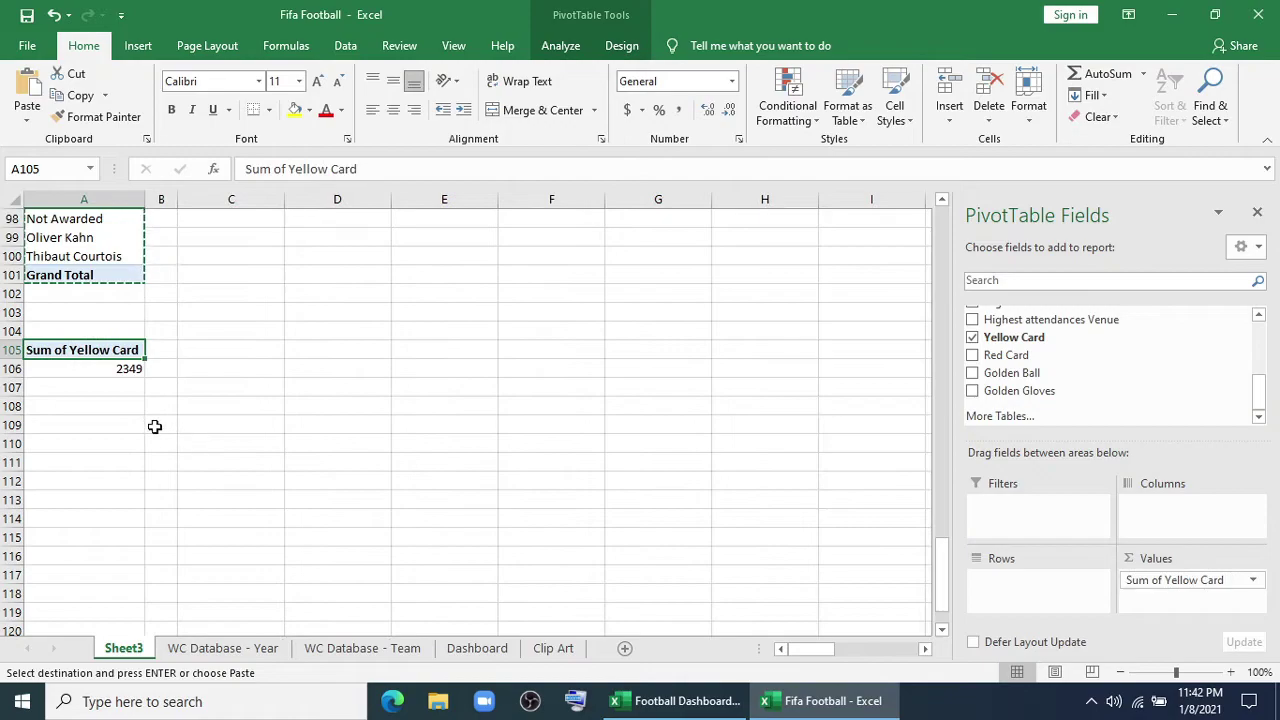
Enter =A105 in cell C105 and fill the formula down to C106
click(208, 353)
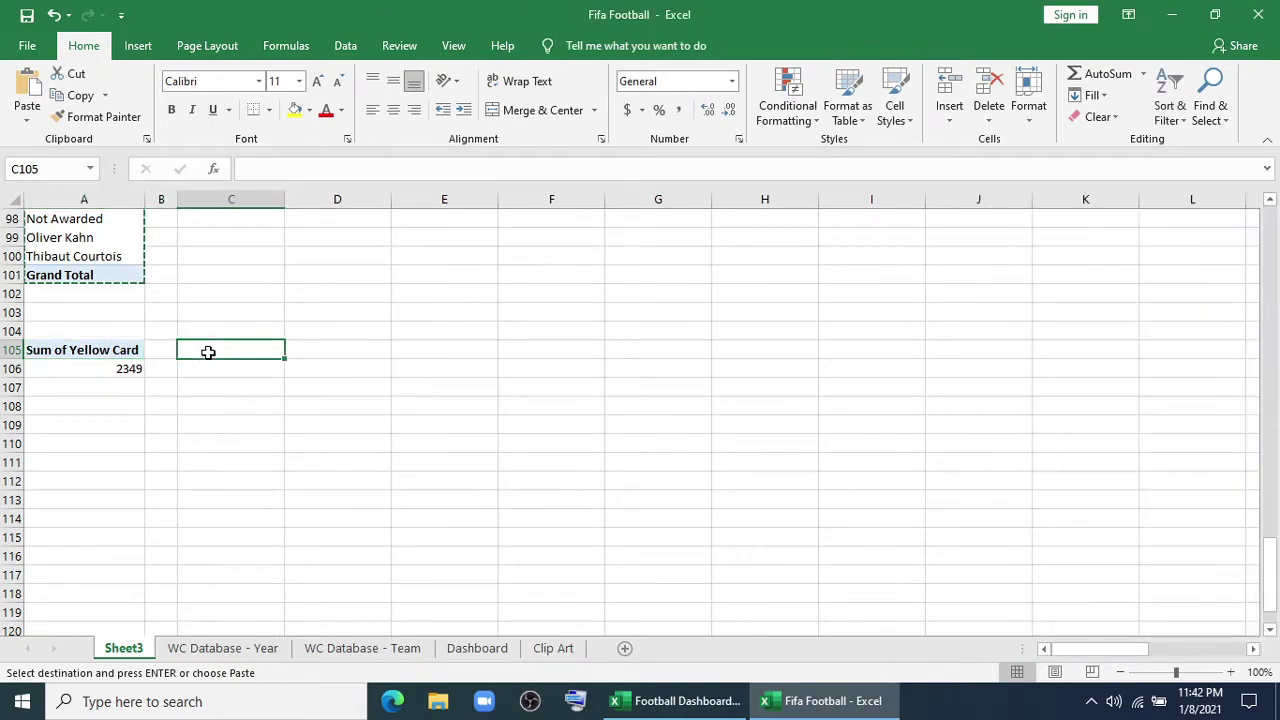
text(=)
click(128, 350)
key(Return)
click(247, 354)
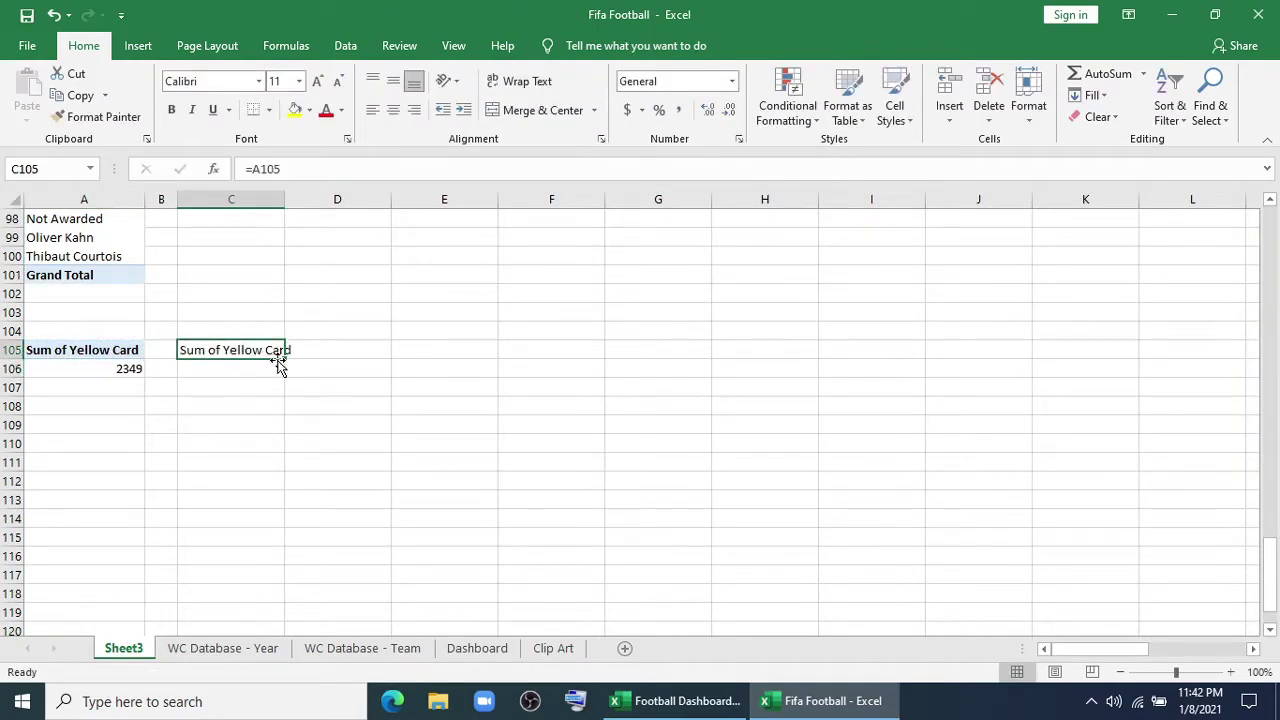
drag(284, 359, 285, 378)
click(240, 462)
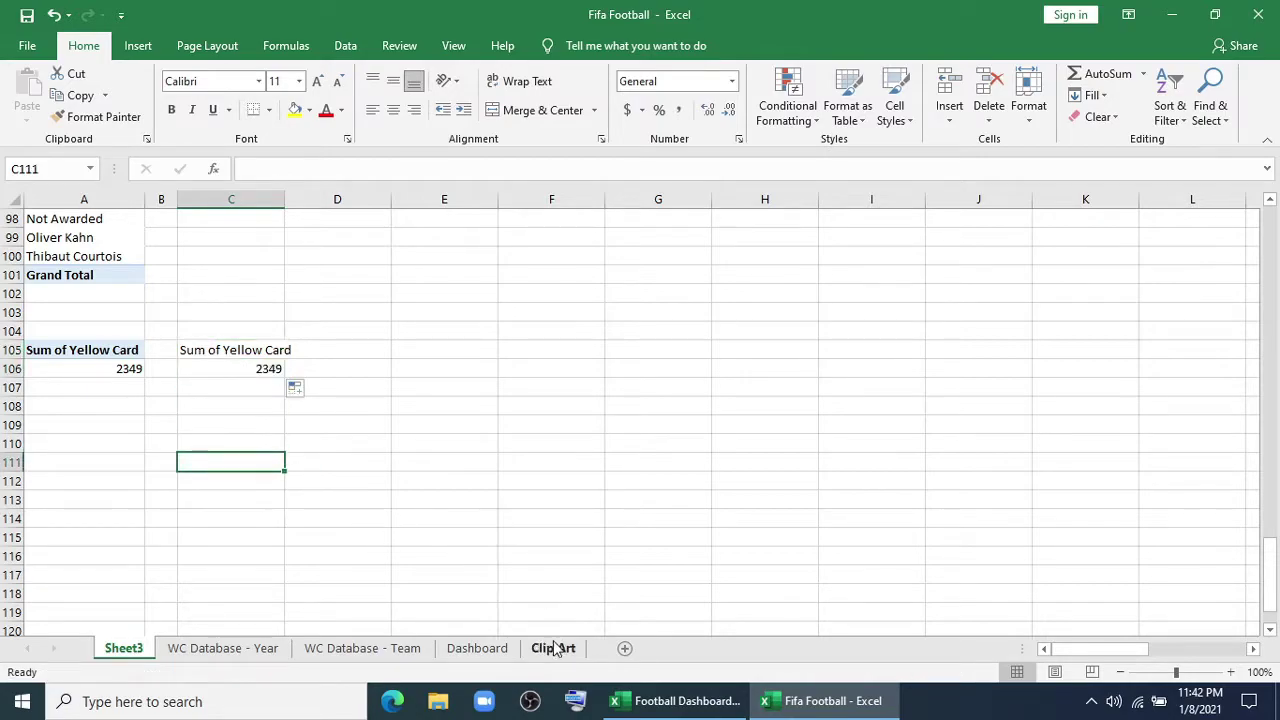
Link the Yellow Card rectangle on the Dashboard to =Sheet3!C106
click(477, 648)
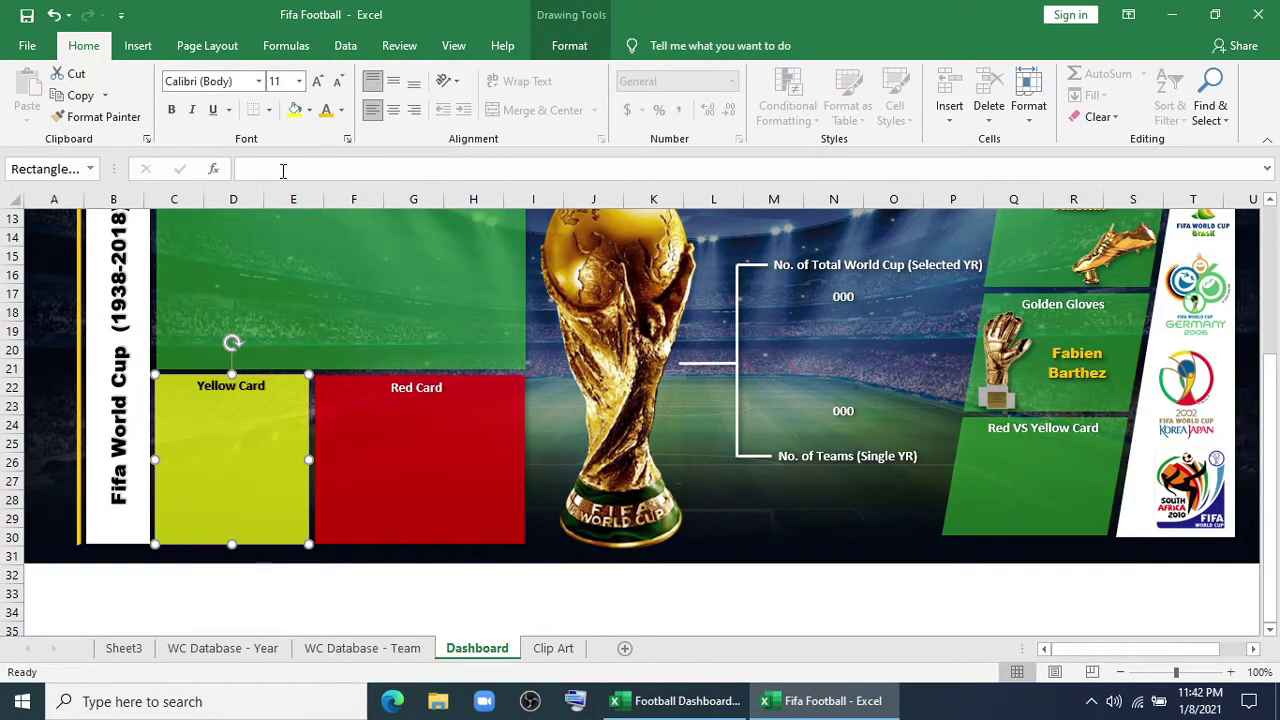
click(250, 168)
text(=)
click(124, 648)
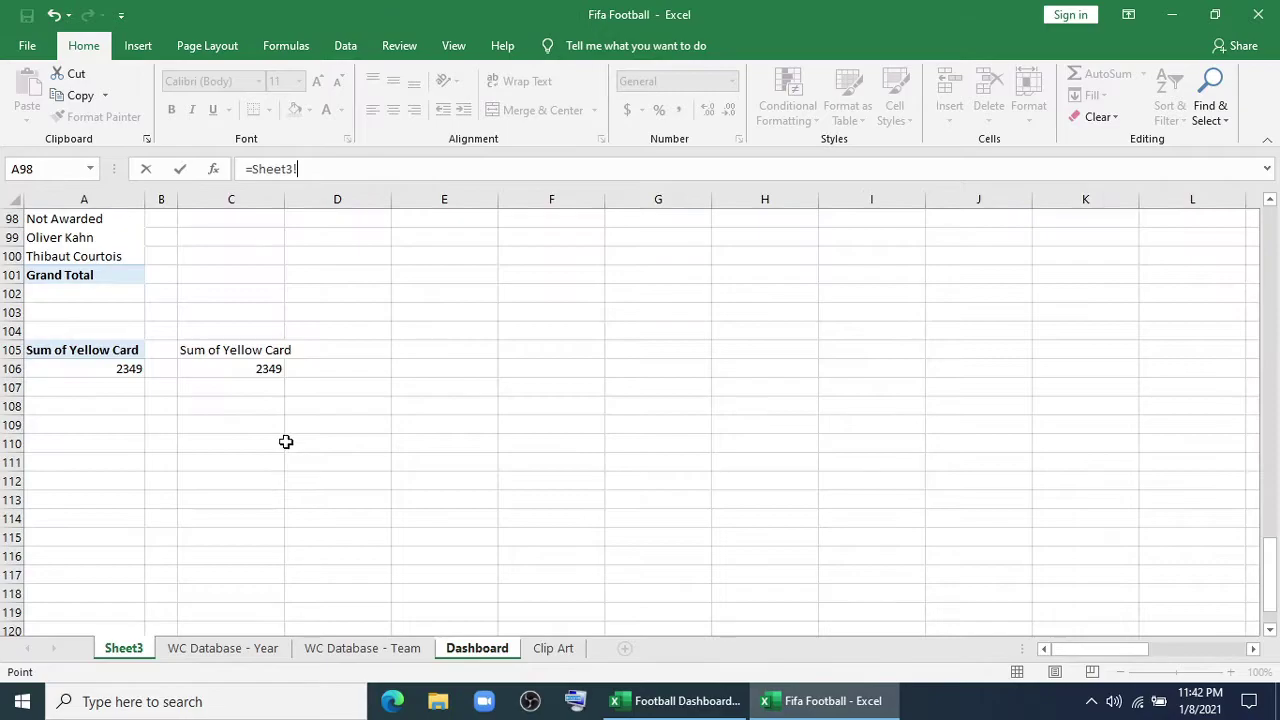
click(258, 370)
key(Return)
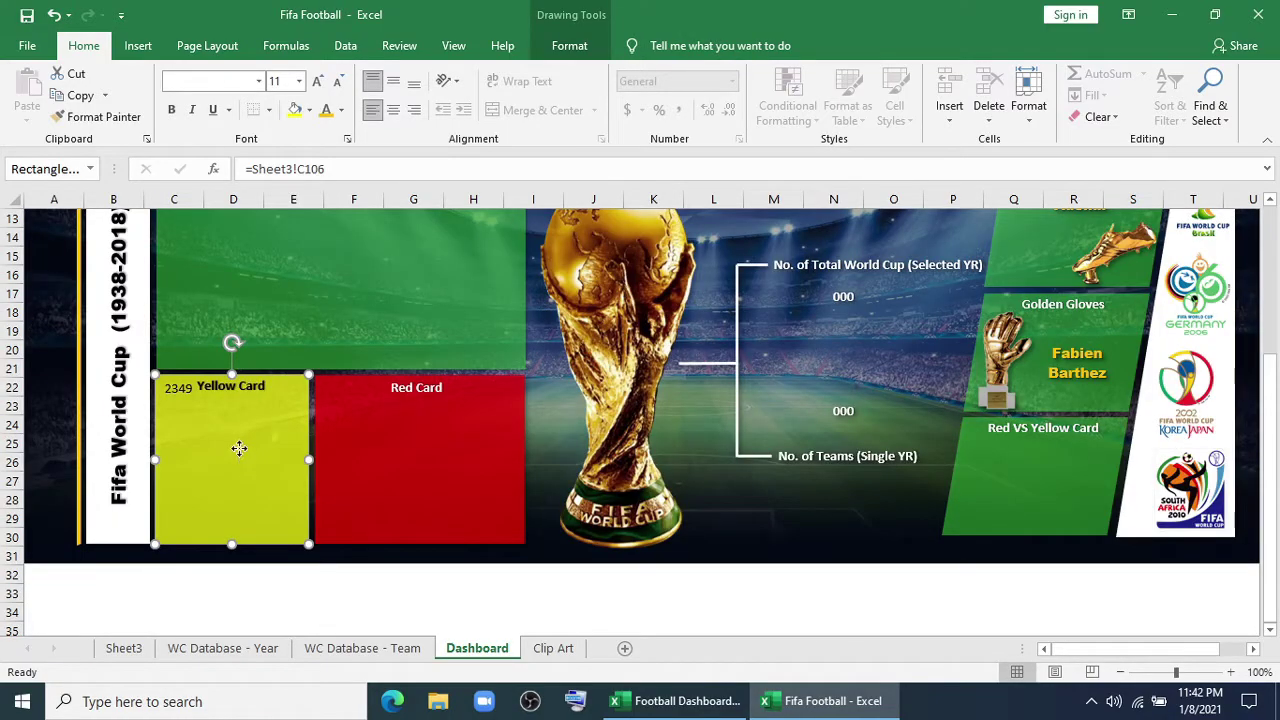
Centre the Yellow Card figure vertically and horizontally in its rectangle and set its font to Arial Black
click(393, 80)
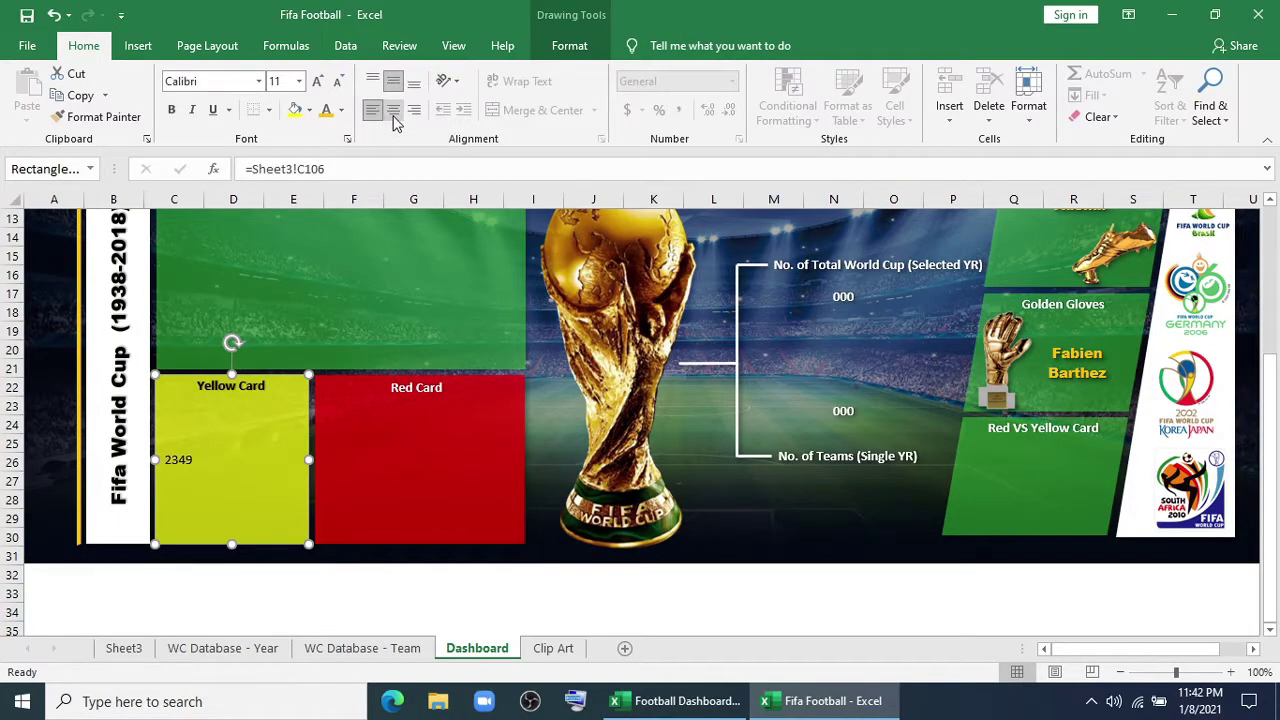
click(393, 112)
click(258, 81)
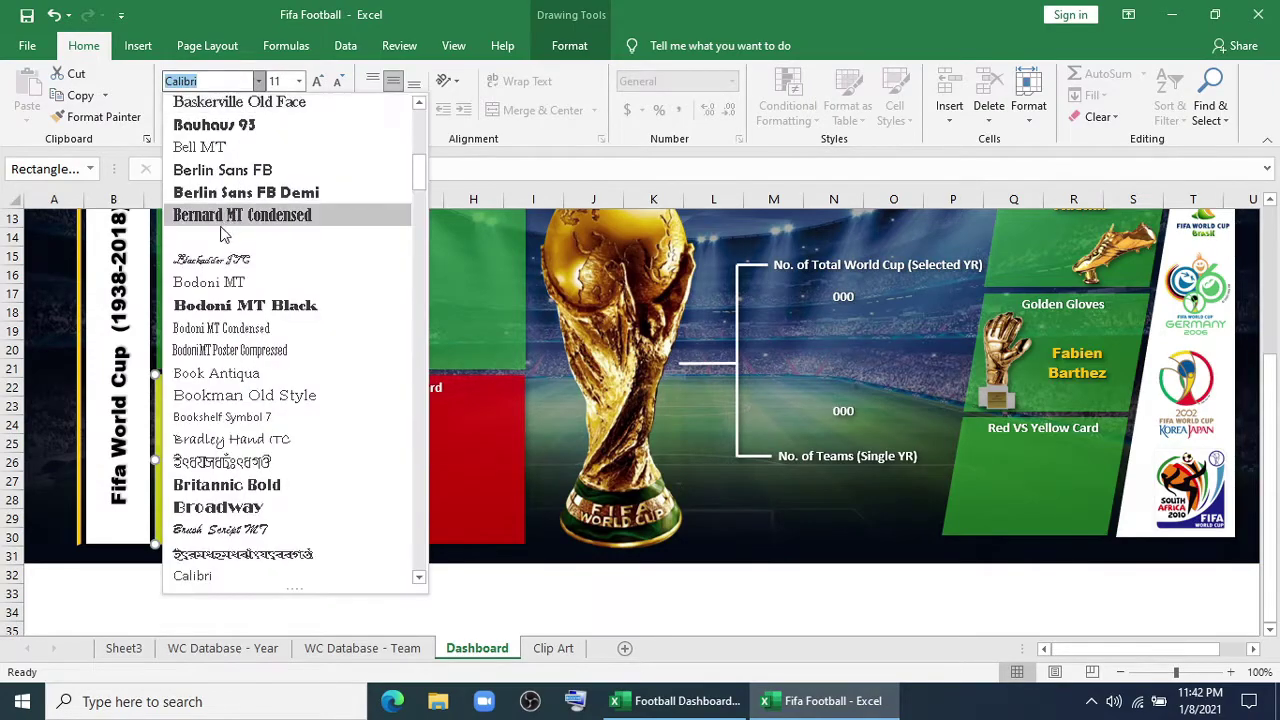
scroll(225, 233, up, 8)
click(225, 262)
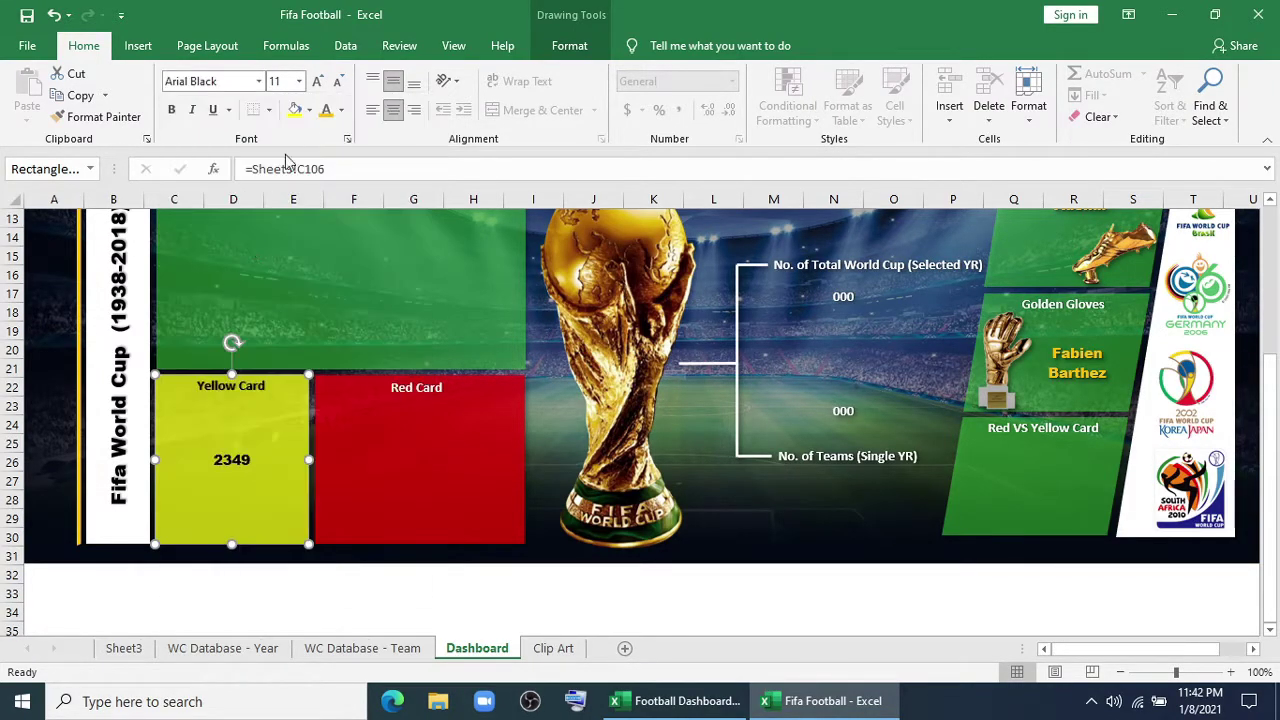
Increase the font size of the Yellow Card figure to 32
click(317, 84)
click(317, 84)
click(317, 84)
click(317, 84)
click(317, 84)
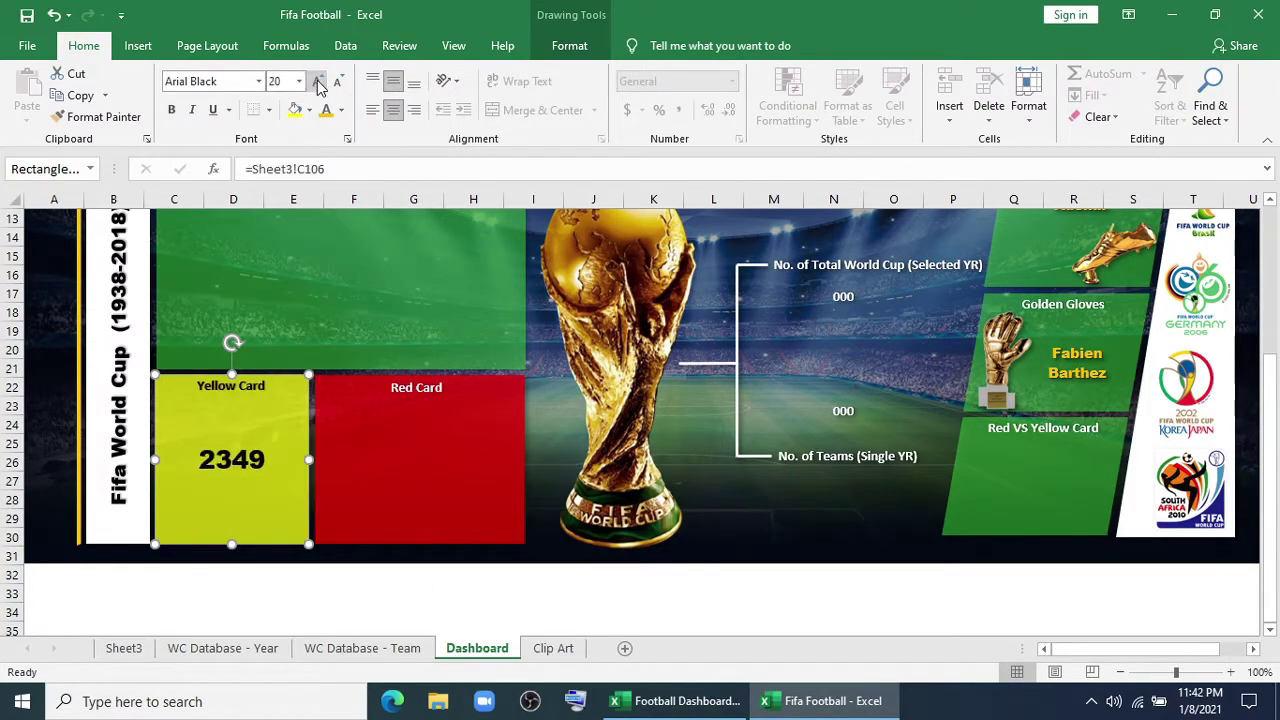
click(317, 84)
click(317, 84)
click(317, 84)
click(336, 84)
click(337, 84)
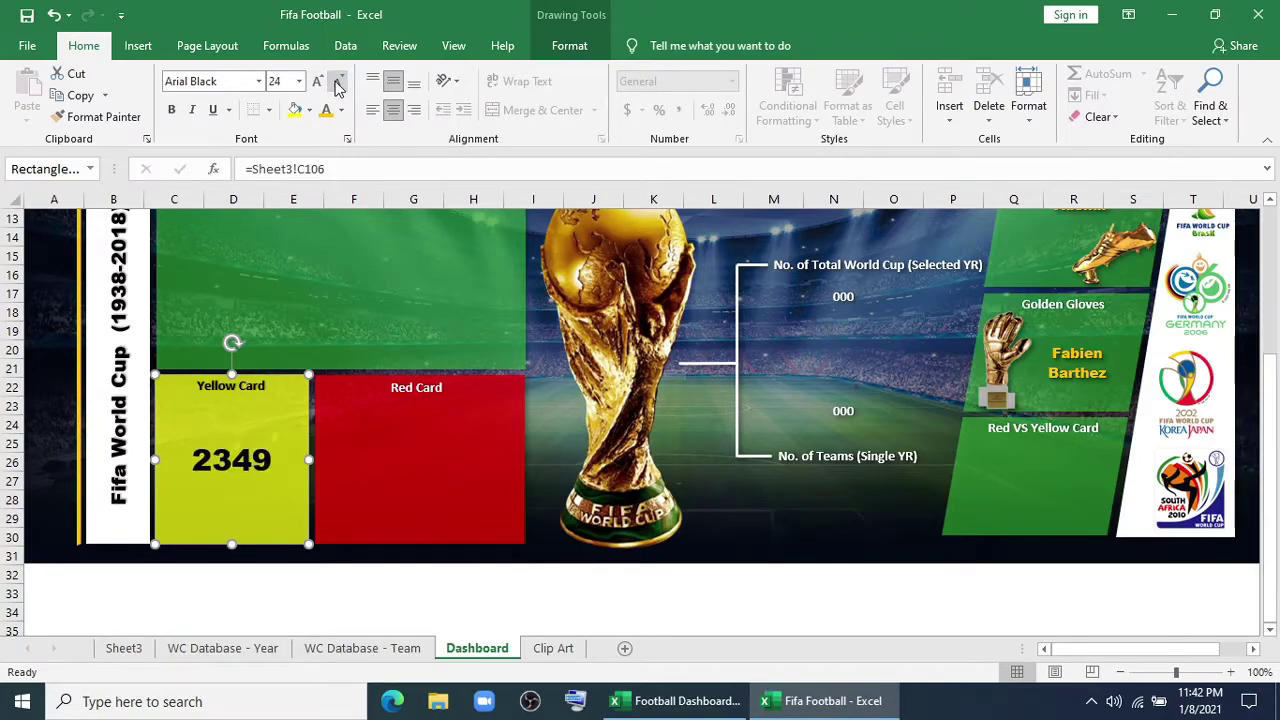
click(317, 84)
click(317, 84)
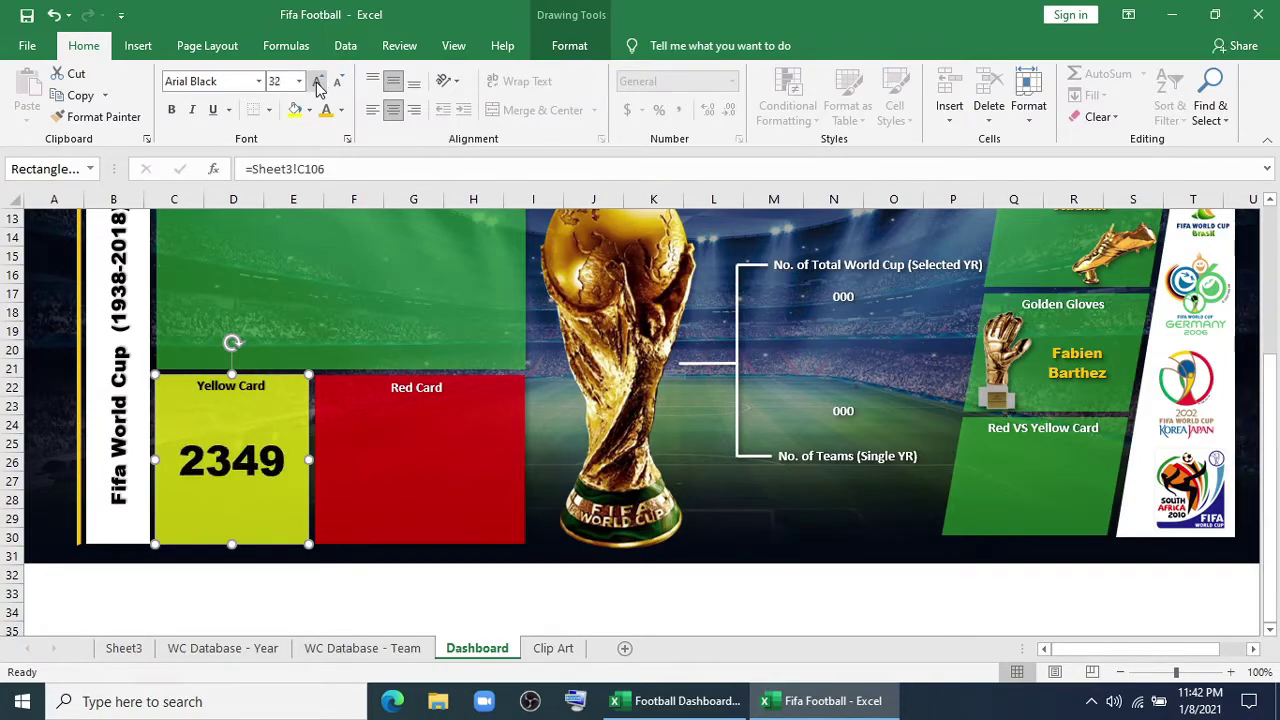
Set the Yellow Card figure's font color to black and add a shadow text effect
click(325, 109)
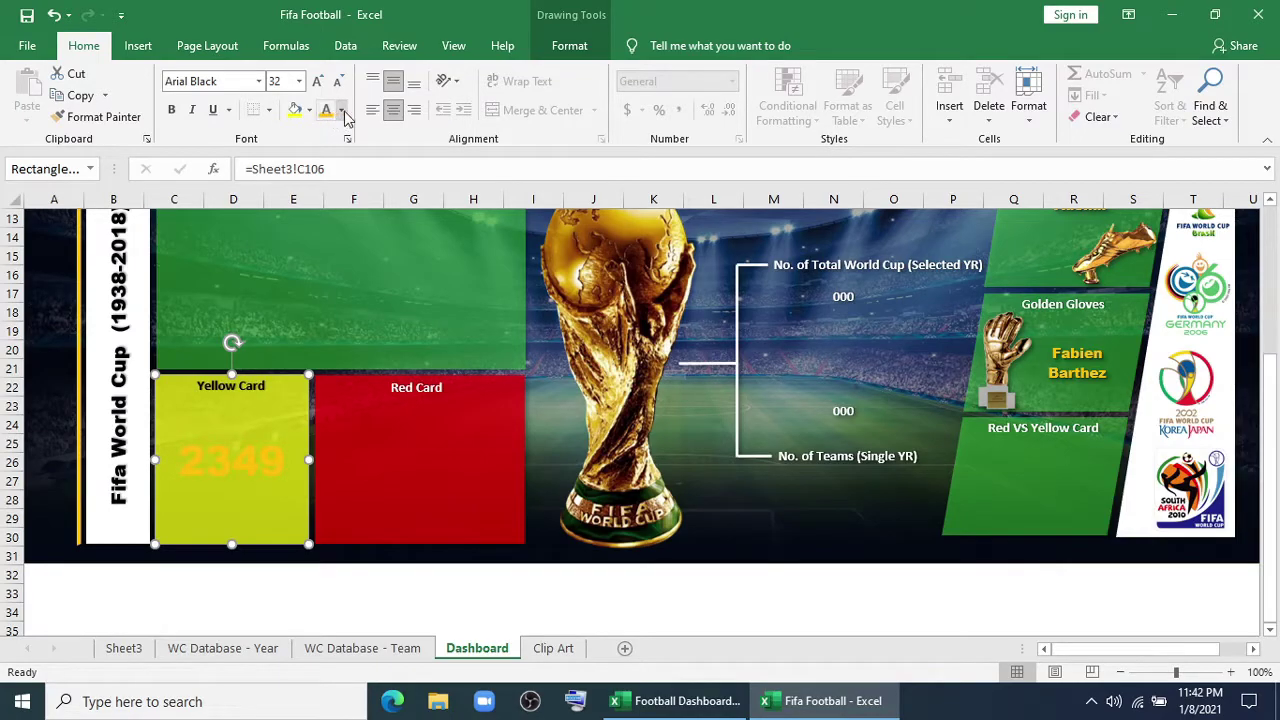
click(341, 110)
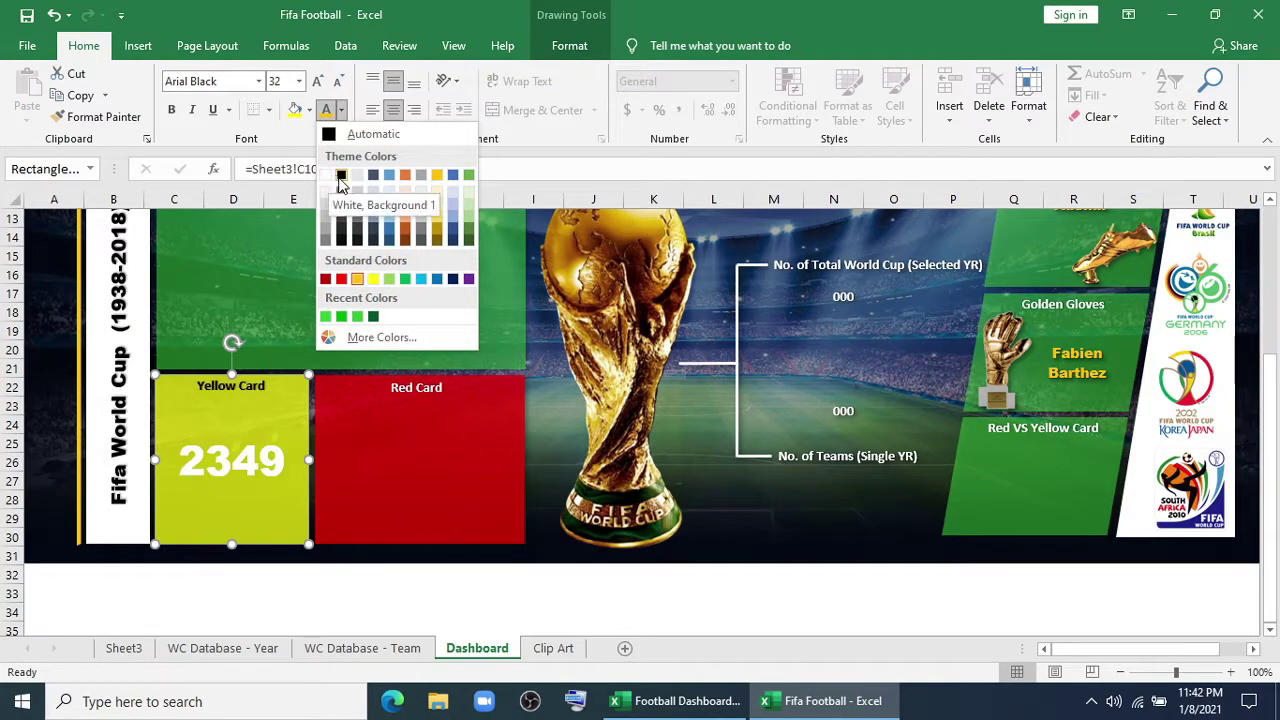
click(341, 176)
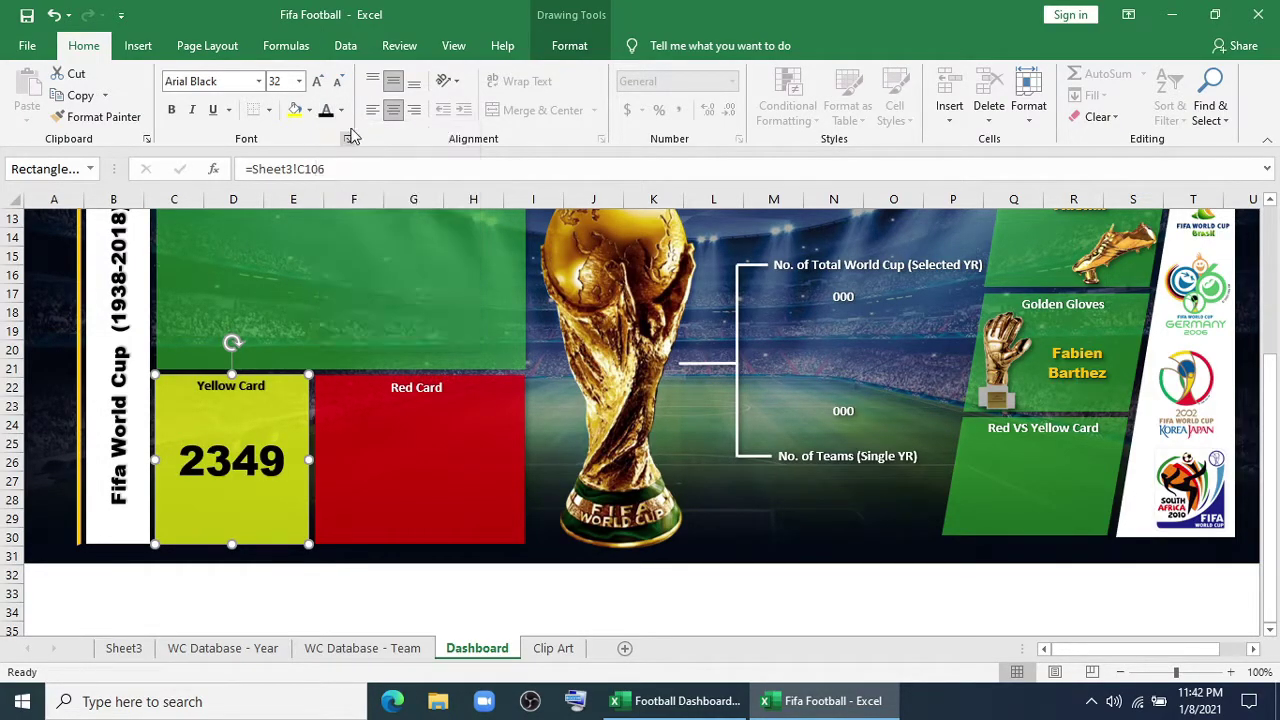
click(569, 45)
click(758, 117)
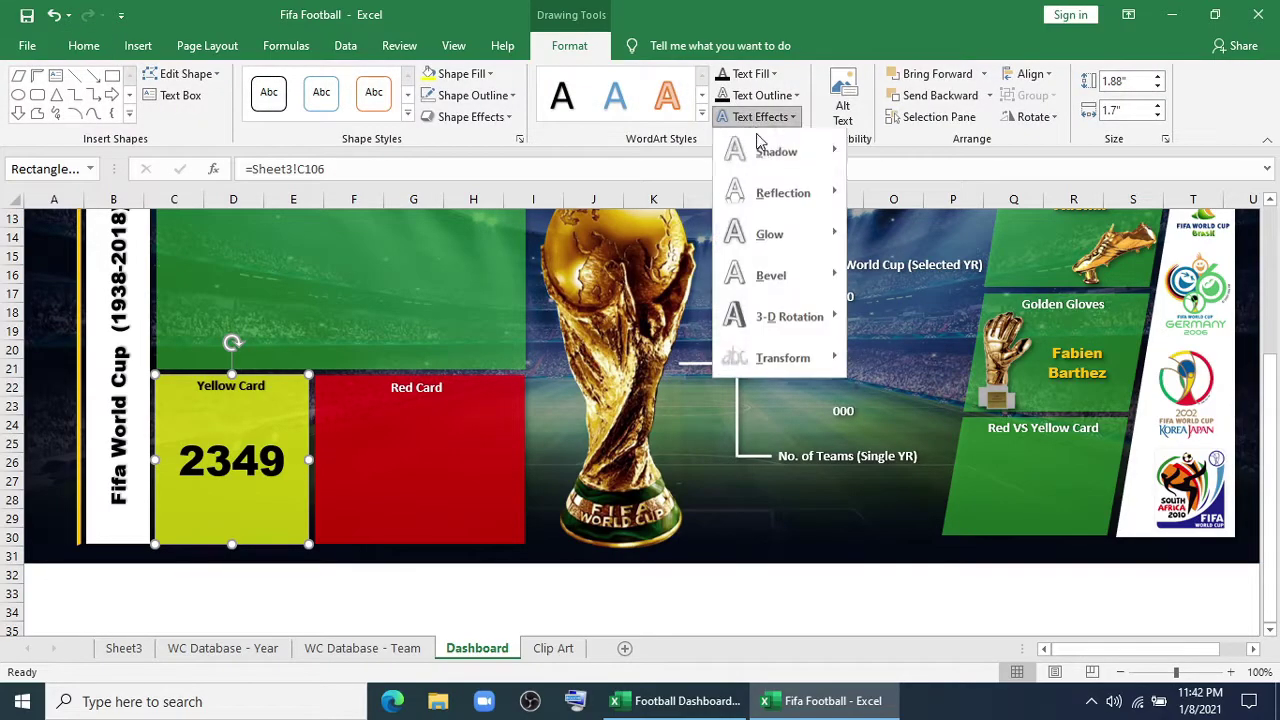
mouse_move(828, 170)
click(871, 255)
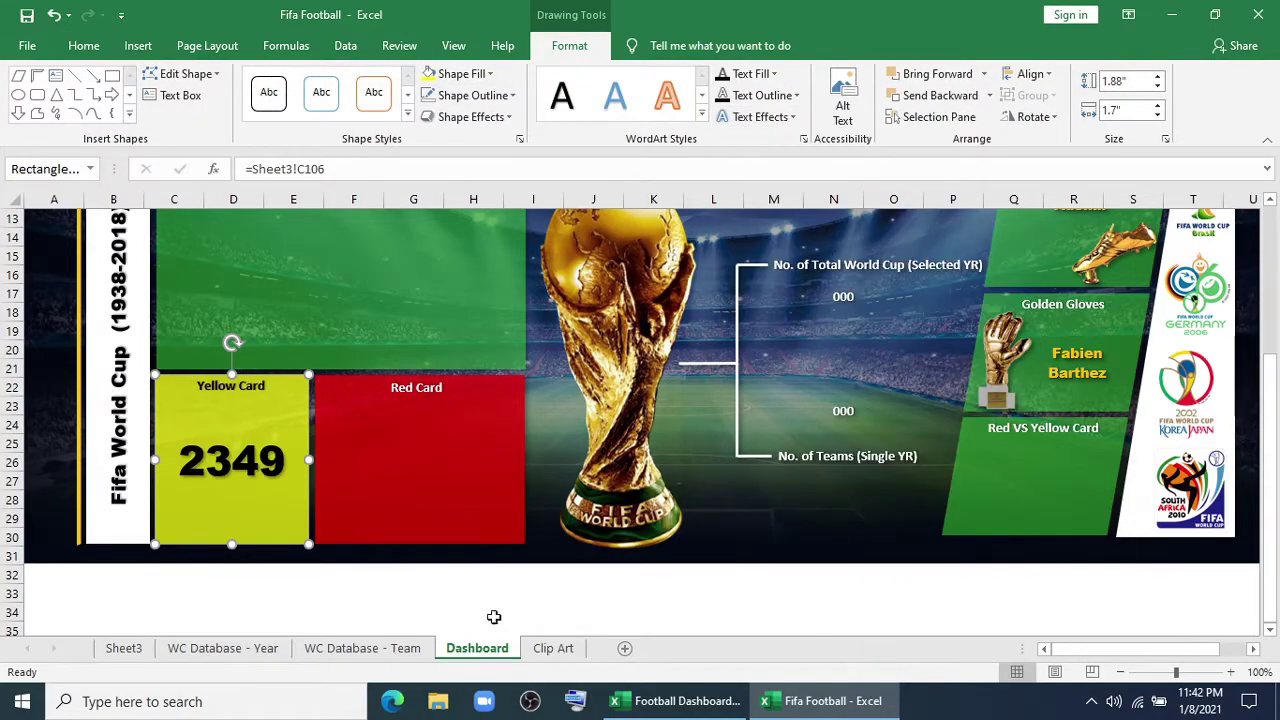
Copy the Sum of Yellow Card PivotTable on Sheet3 and paste it at cell A110
click(384, 445)
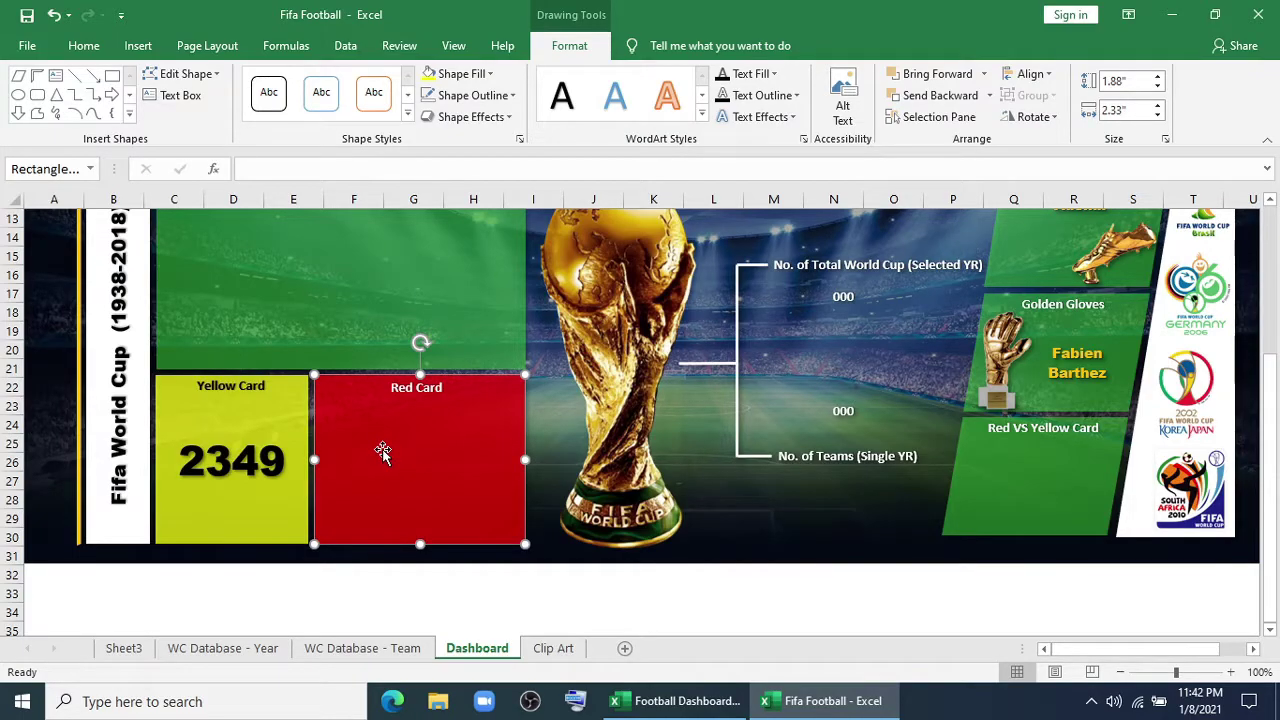
click(124, 650)
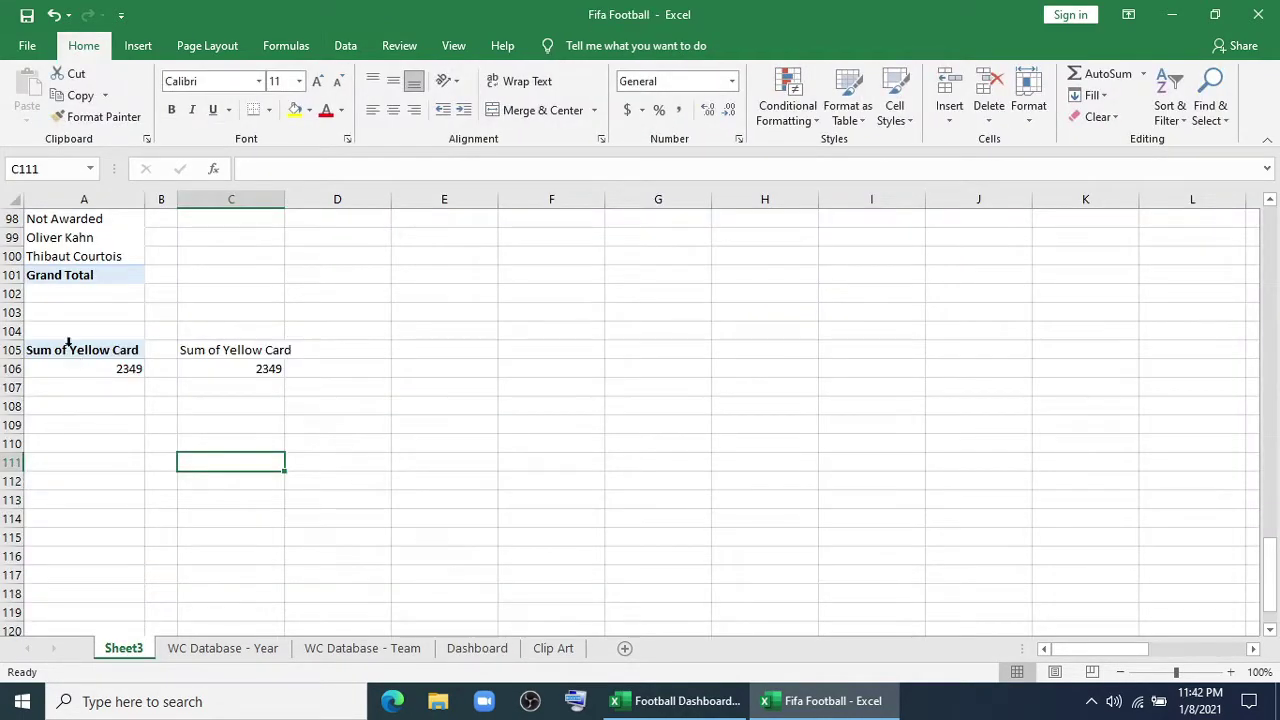
drag(68, 345, 77, 366)
key(ctrl+c)
click(82, 447)
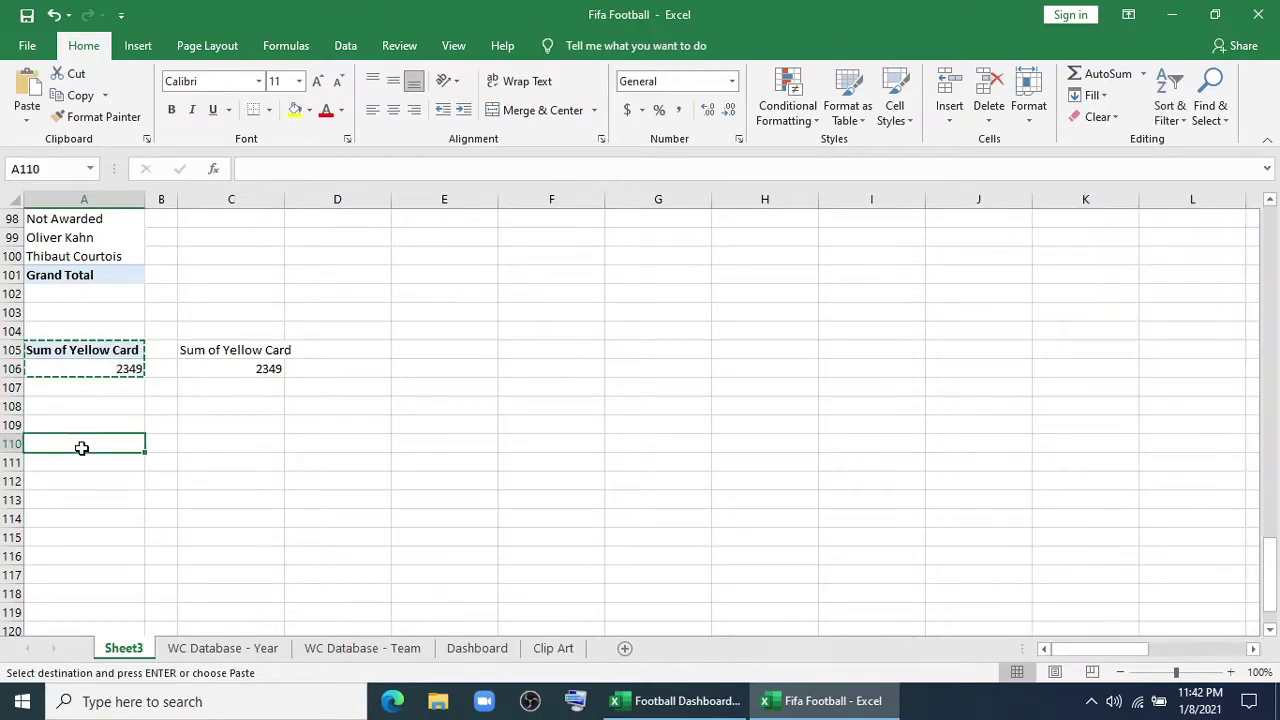
key(ctrl+v)
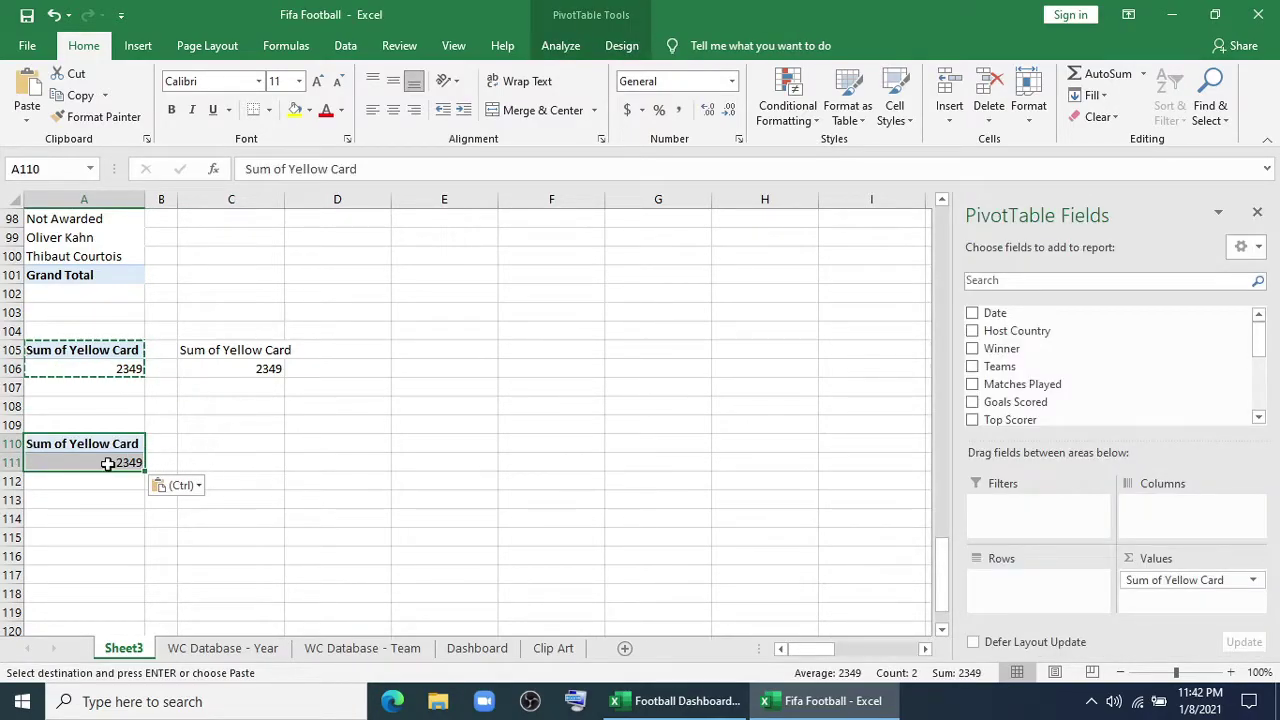
Replace the Yellow Card value field with the Red Card field in the copied PivotTable at A110
click(107, 463)
drag(1154, 580, 766, 554)
scroll(1091, 380, down, 5)
drag(1050, 355, 1165, 582)
Change the Red Card value field's calculation to Sum
click(1205, 582)
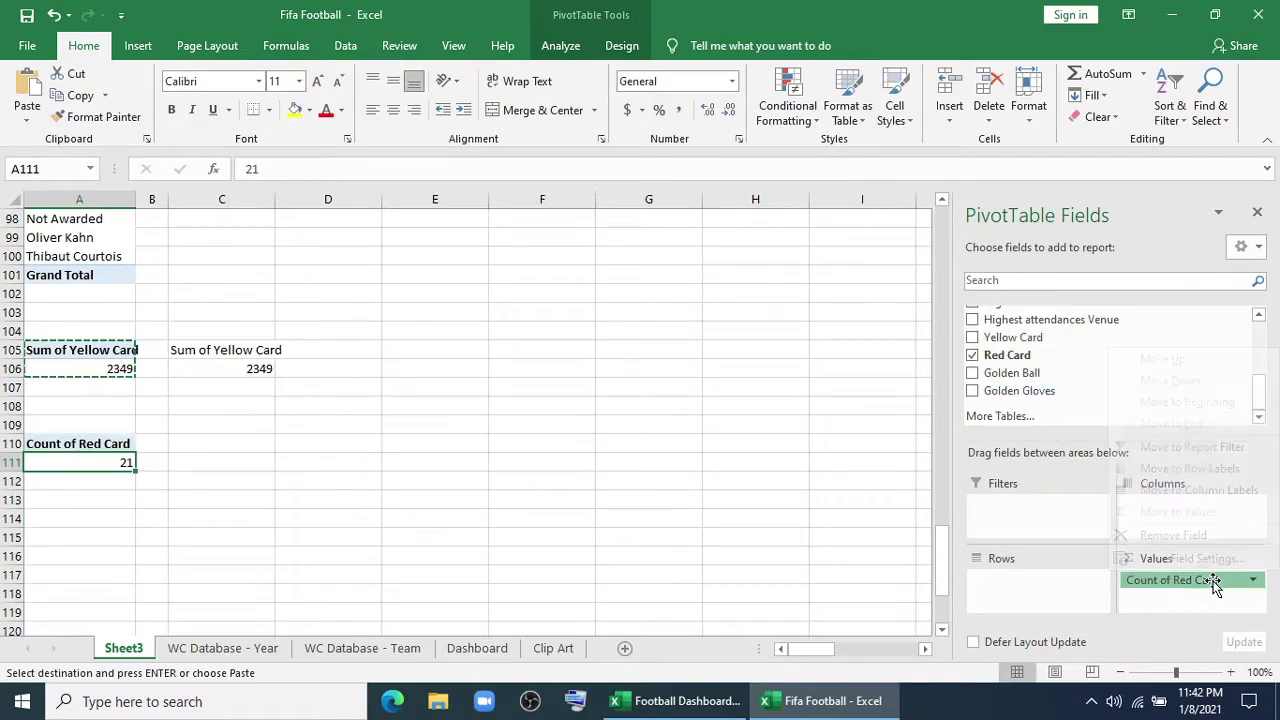
click(1130, 557)
click(435, 480)
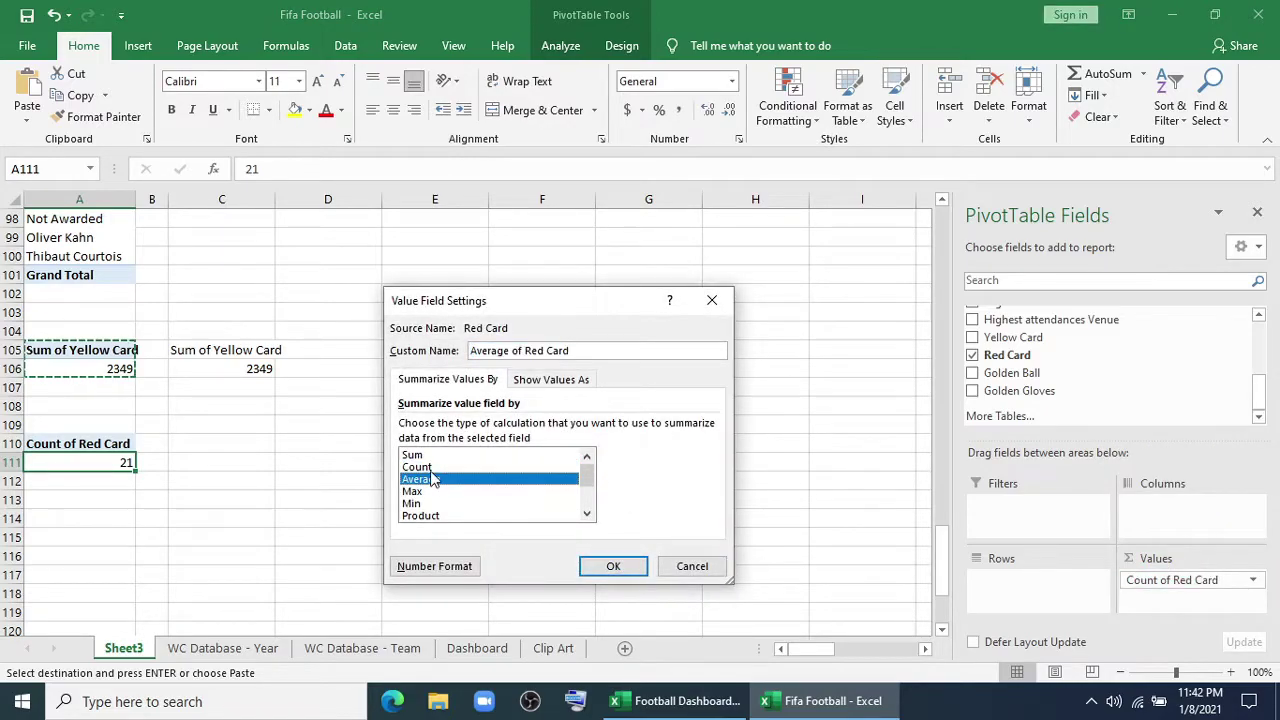
click(413, 455)
click(613, 566)
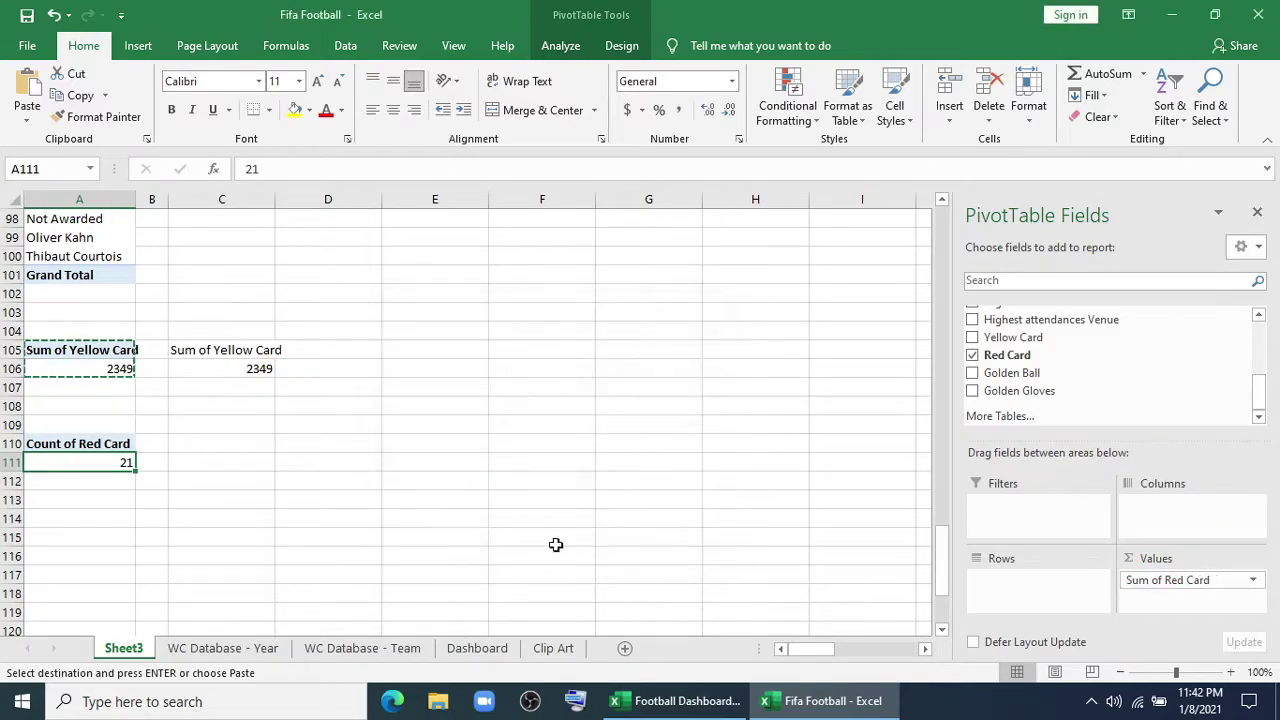
Reference the Red Card PivotTable's heading cell A110 in C110 and fill the formula down to C111
click(200, 460)
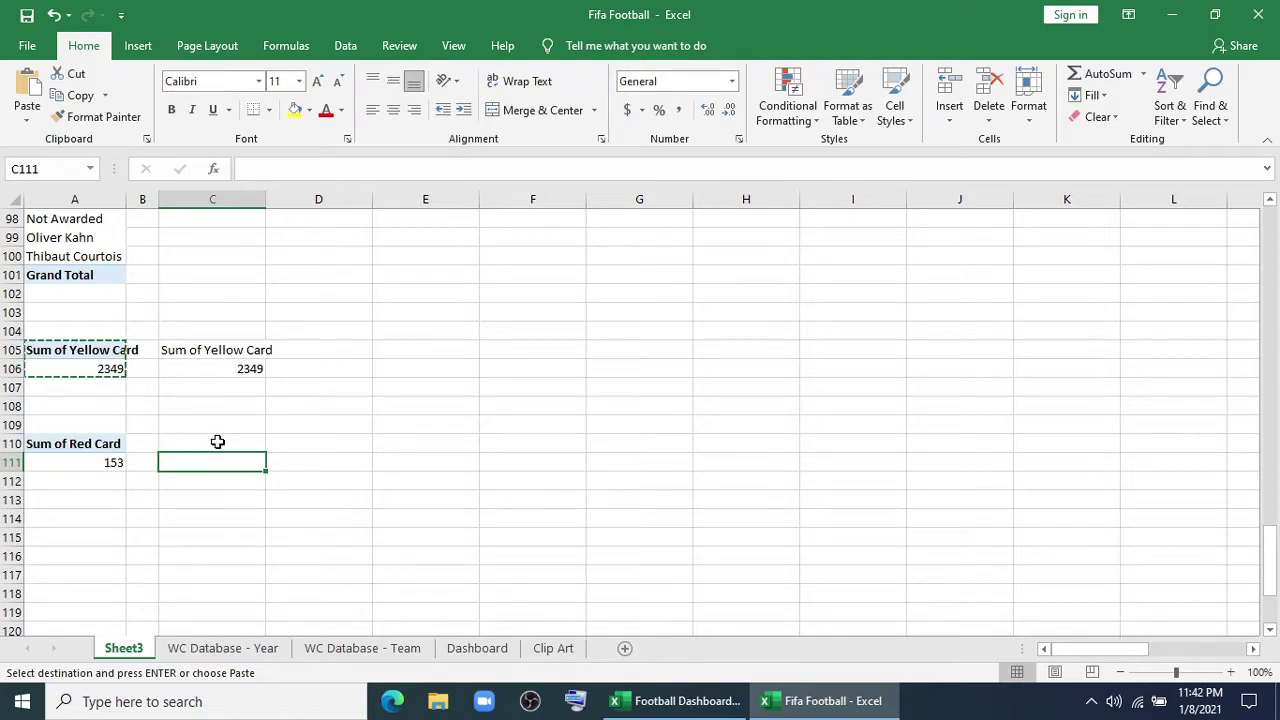
click(217, 441)
text(=)
click(104, 443)
key(Return)
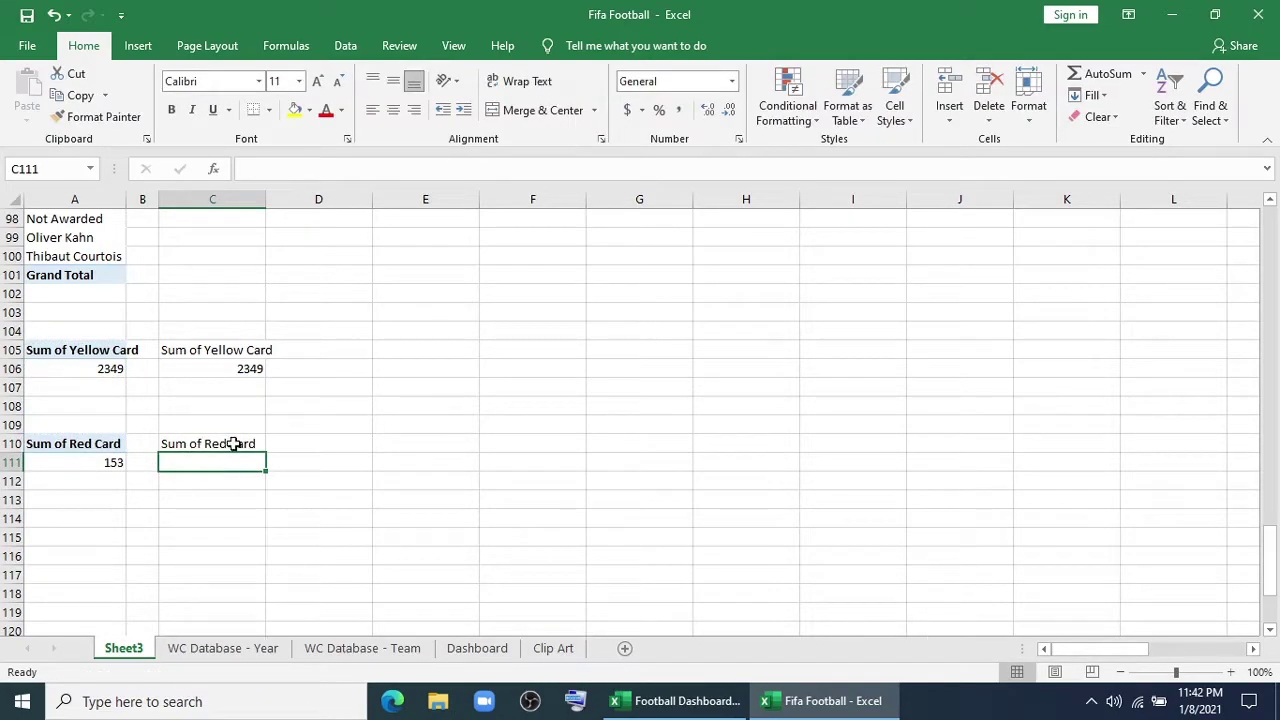
click(233, 443)
drag(266, 452, 266, 470)
click(300, 531)
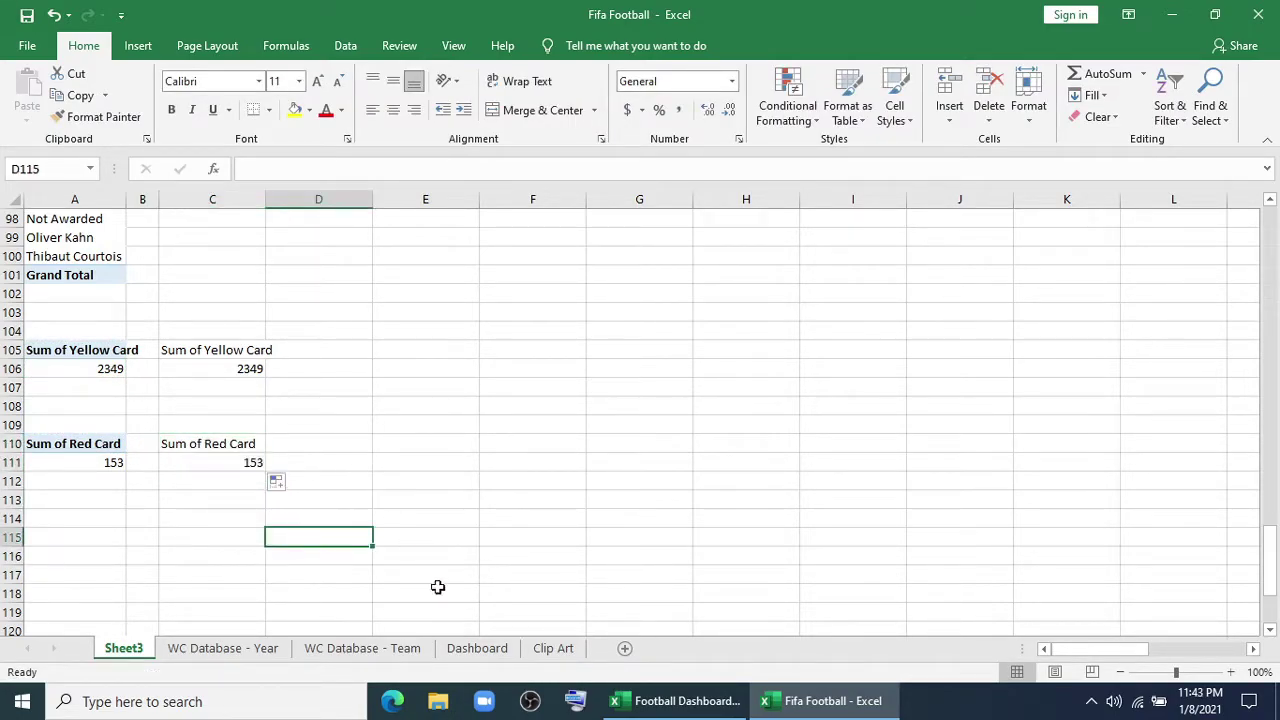
Link the Red Card rectangle on the Dashboard to =Sheet3!C111
click(474, 648)
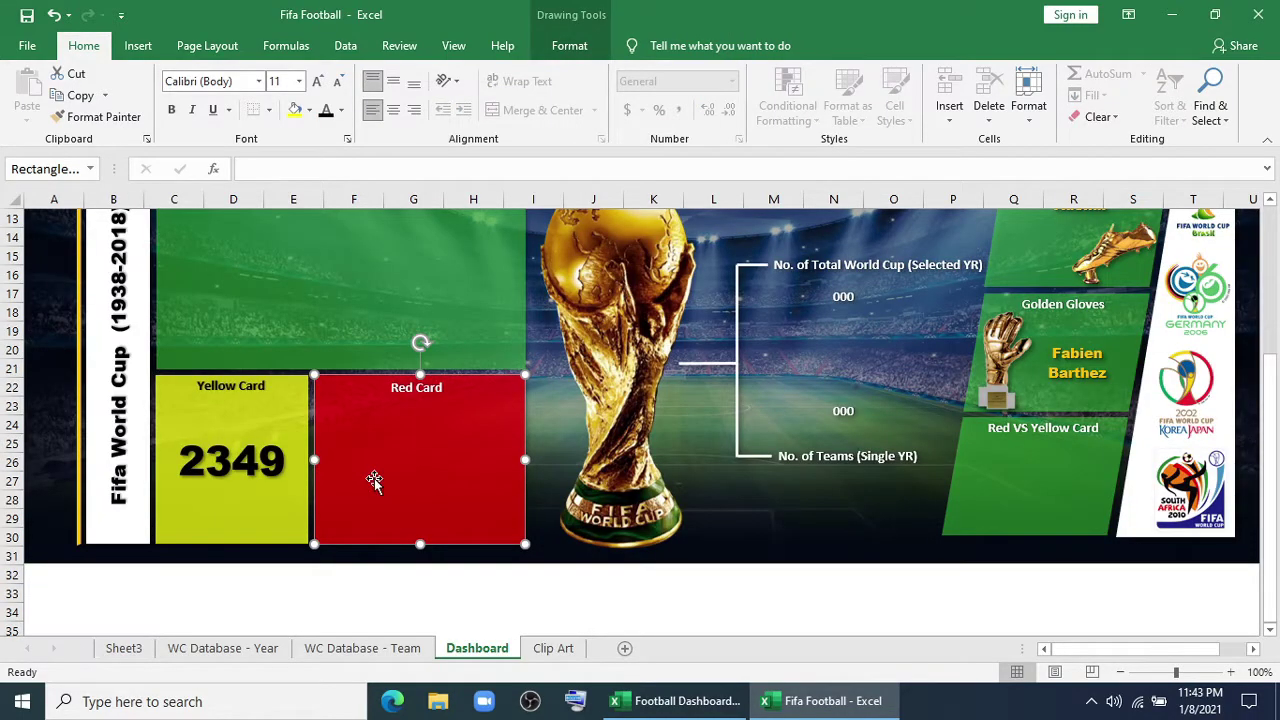
click(290, 170)
text(=)
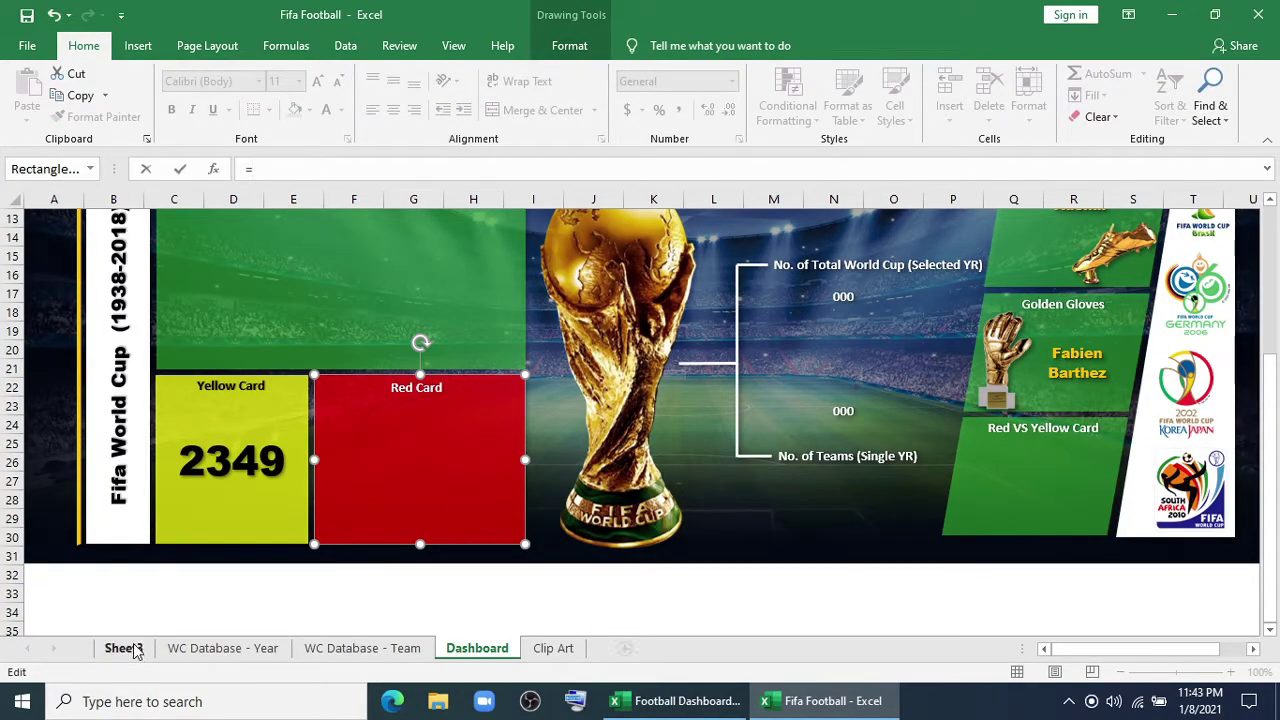
click(131, 646)
click(252, 462)
key(Return)
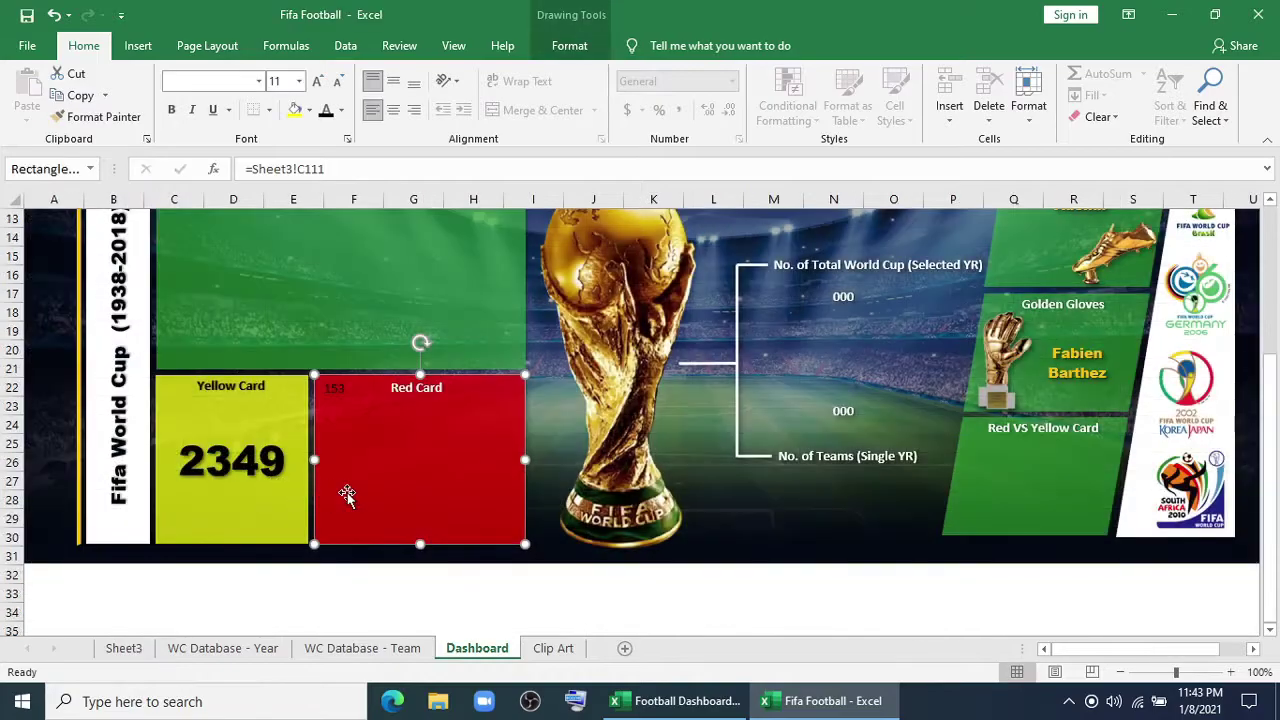
Centre the Red Card figure vertically and horizontally in its rectangle and set its font to Arial Black
click(395, 82)
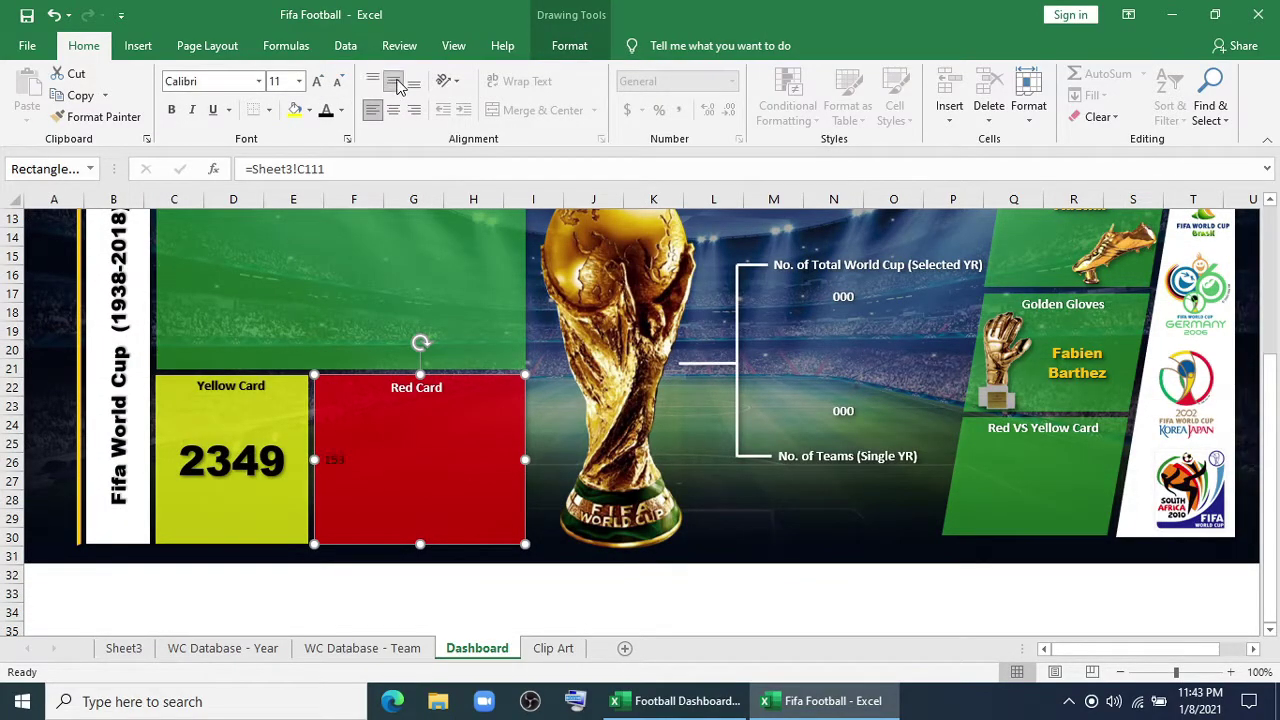
click(393, 112)
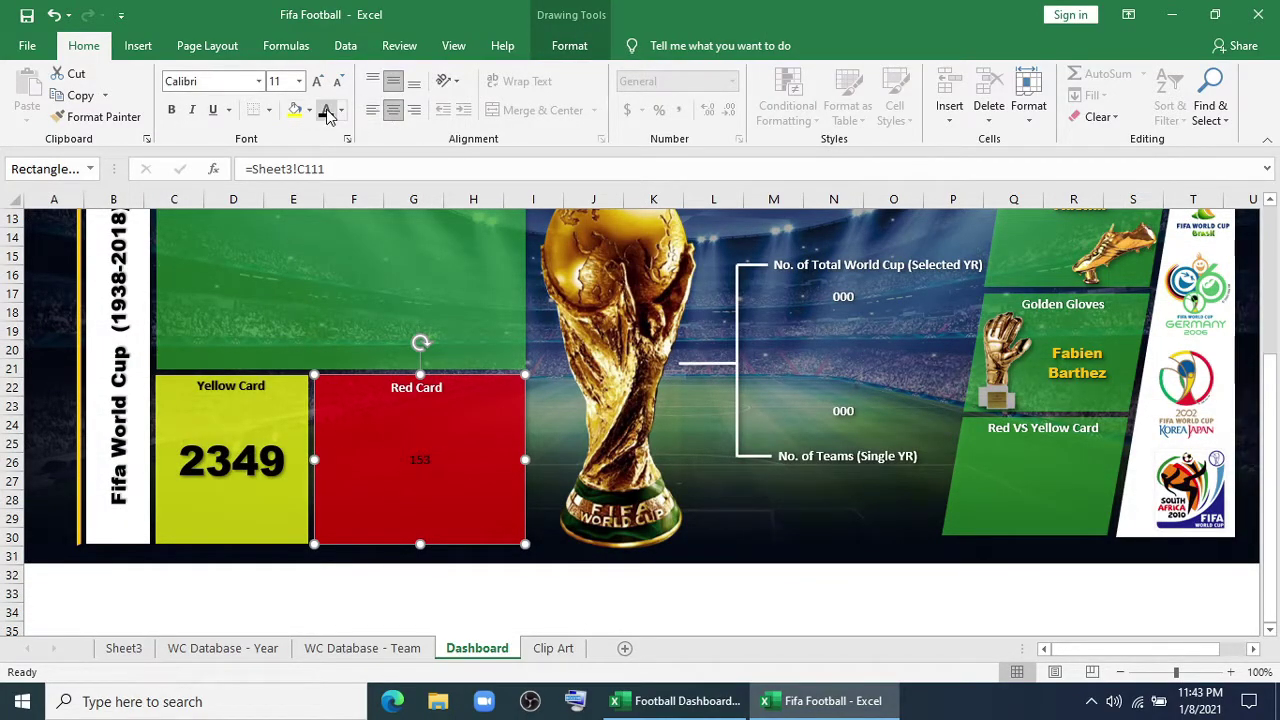
click(259, 81)
scroll(262, 160, up, 5)
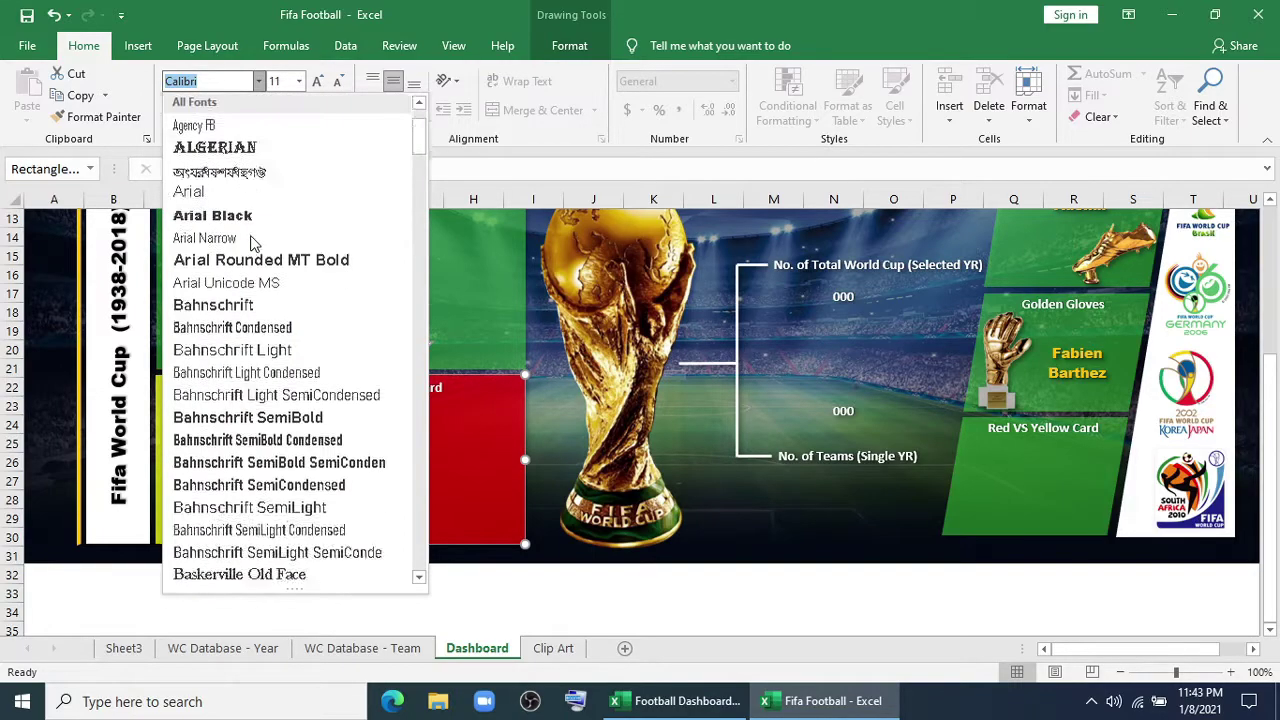
click(243, 148)
Set the font size of the Red Card figure to 36
click(317, 82)
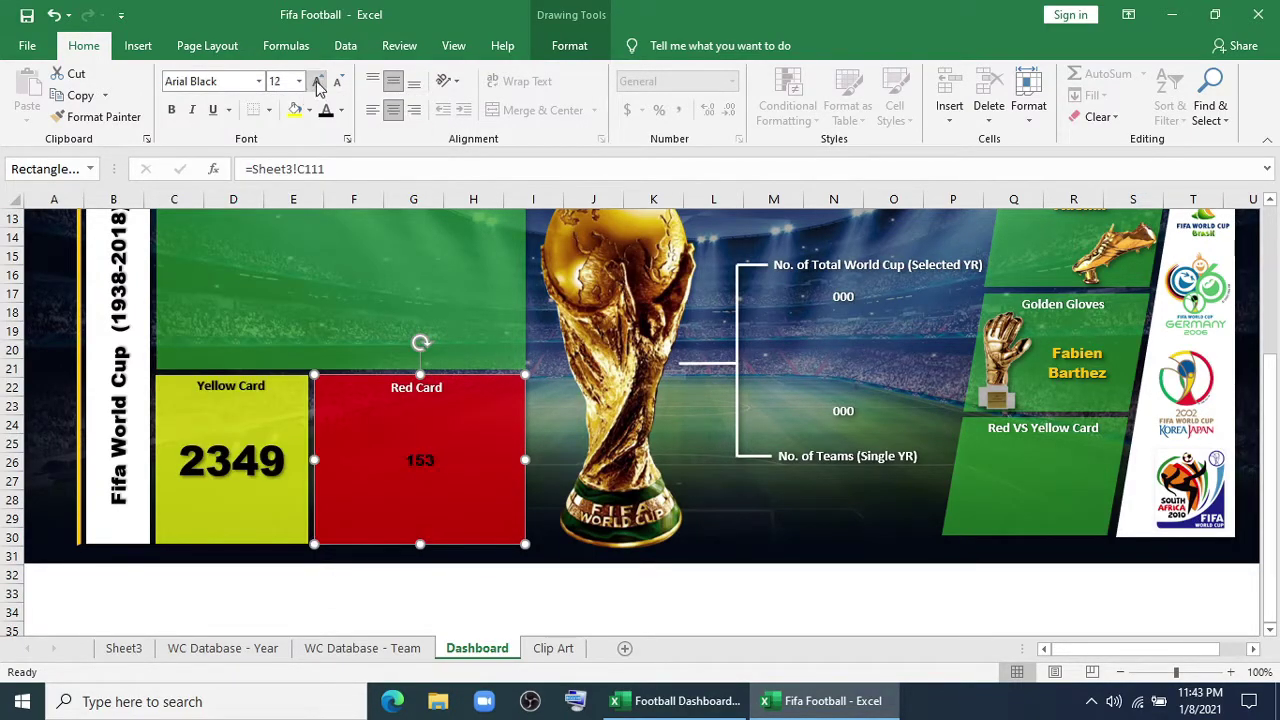
click(317, 82)
click(317, 82)
click(317, 82)
click(317, 82)
click(317, 82)
click(317, 82)
click(317, 82)
click(317, 82)
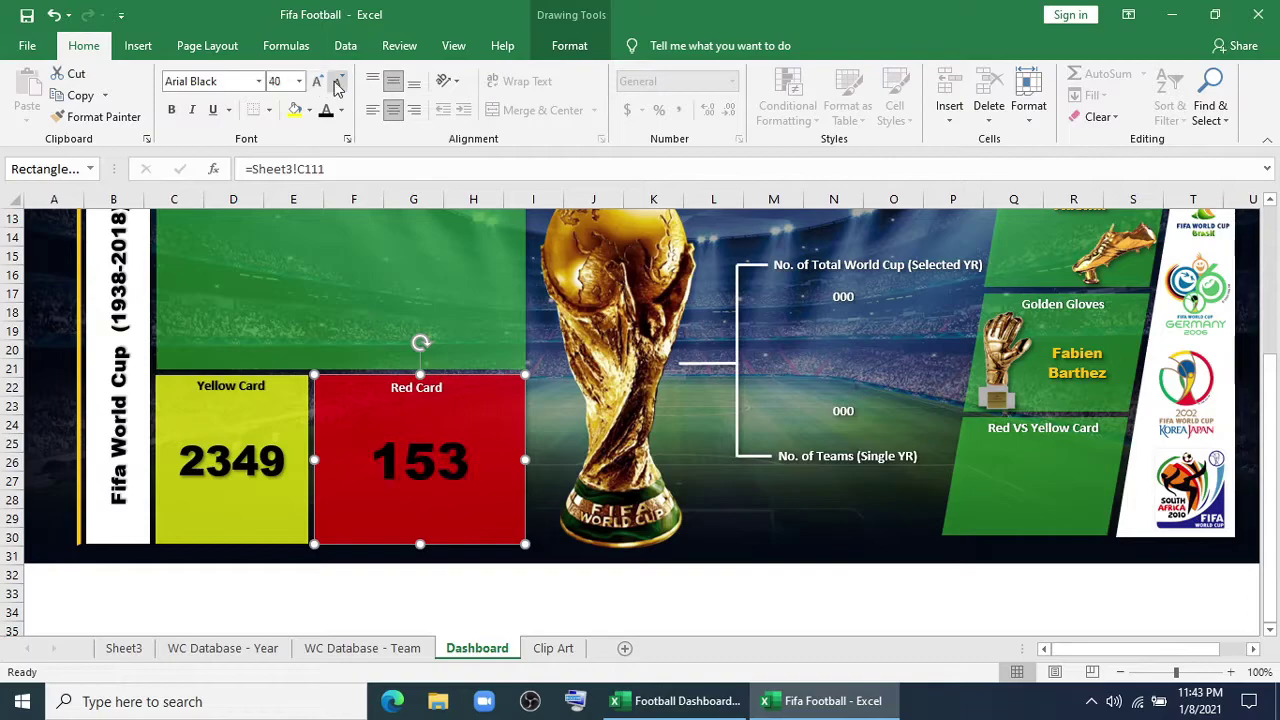
click(317, 82)
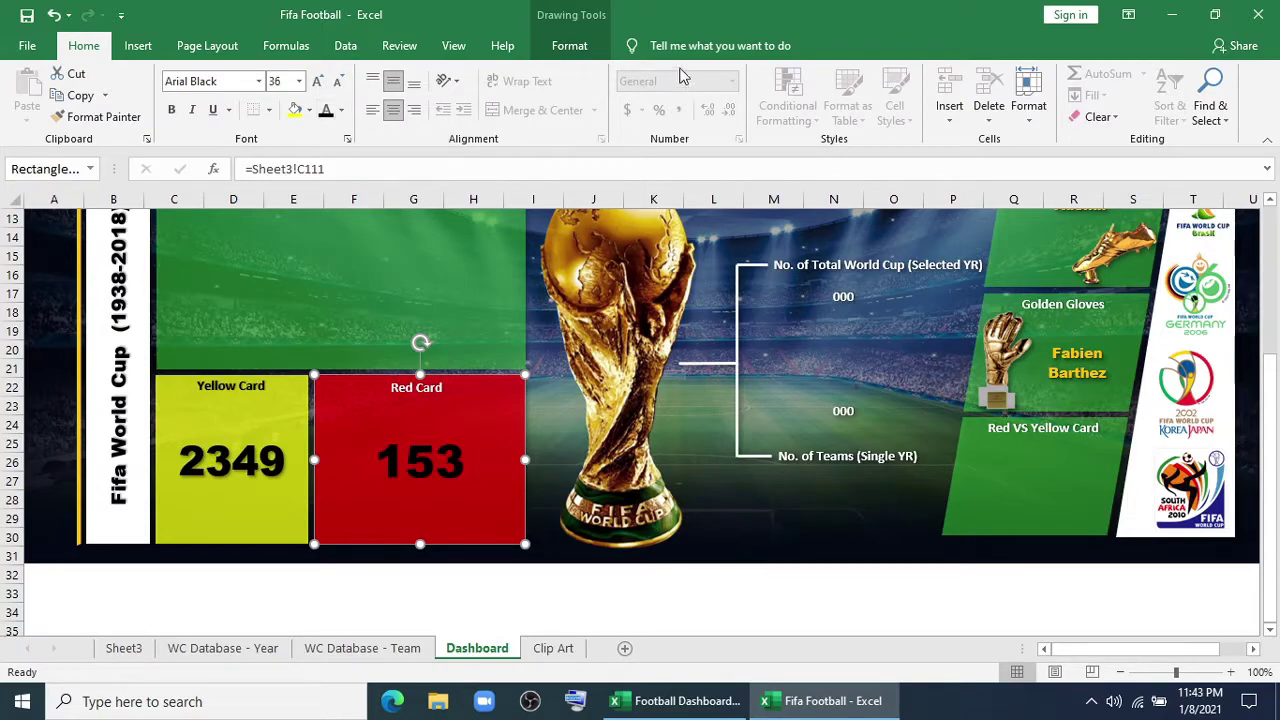
Add a shadow text effect to the Red Card figure
click(569, 45)
click(758, 116)
mouse_move(755, 197)
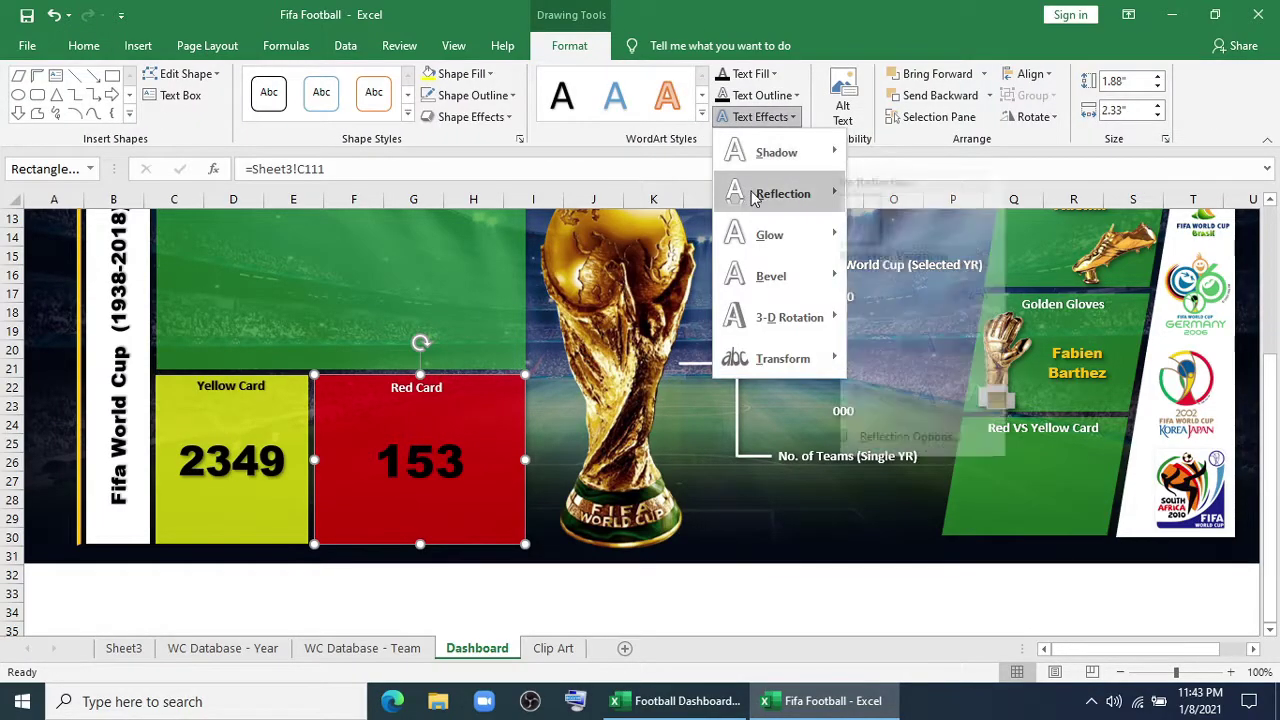
click(407, 429)
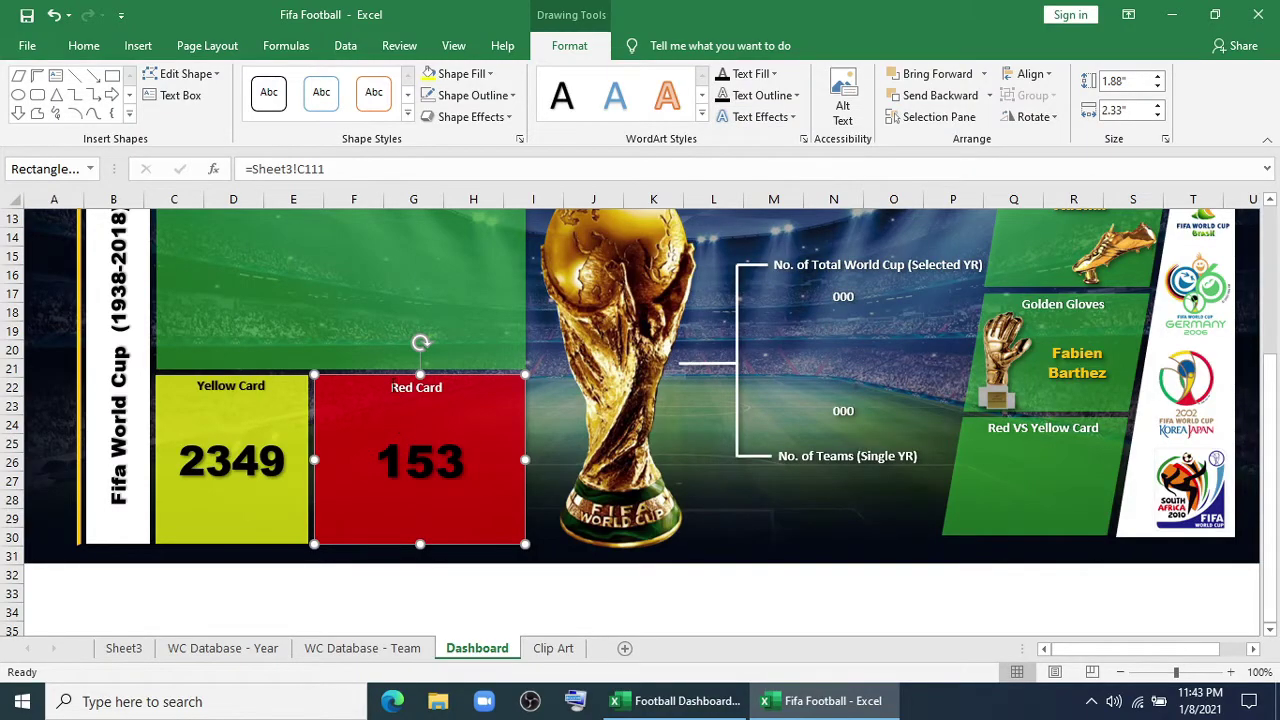
Increase the font size of the Red Card and Yellow Card headings to 12
drag(391, 387, 445, 387)
click(83, 45)
click(318, 81)
click(204, 383)
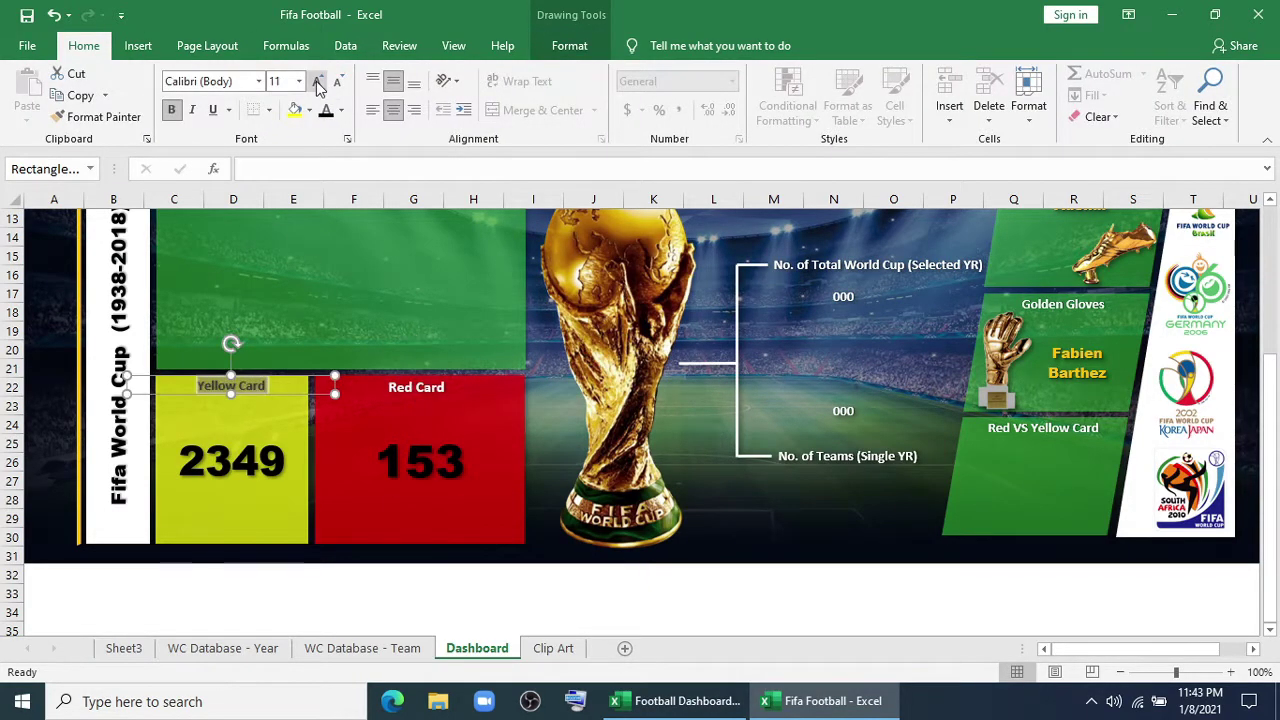
click(544, 590)
Nudge the Yellow Card heading slightly down so it lines up with the Red Card heading
click(278, 398)
click(260, 391)
drag(260, 391, 260, 394)
click(428, 395)
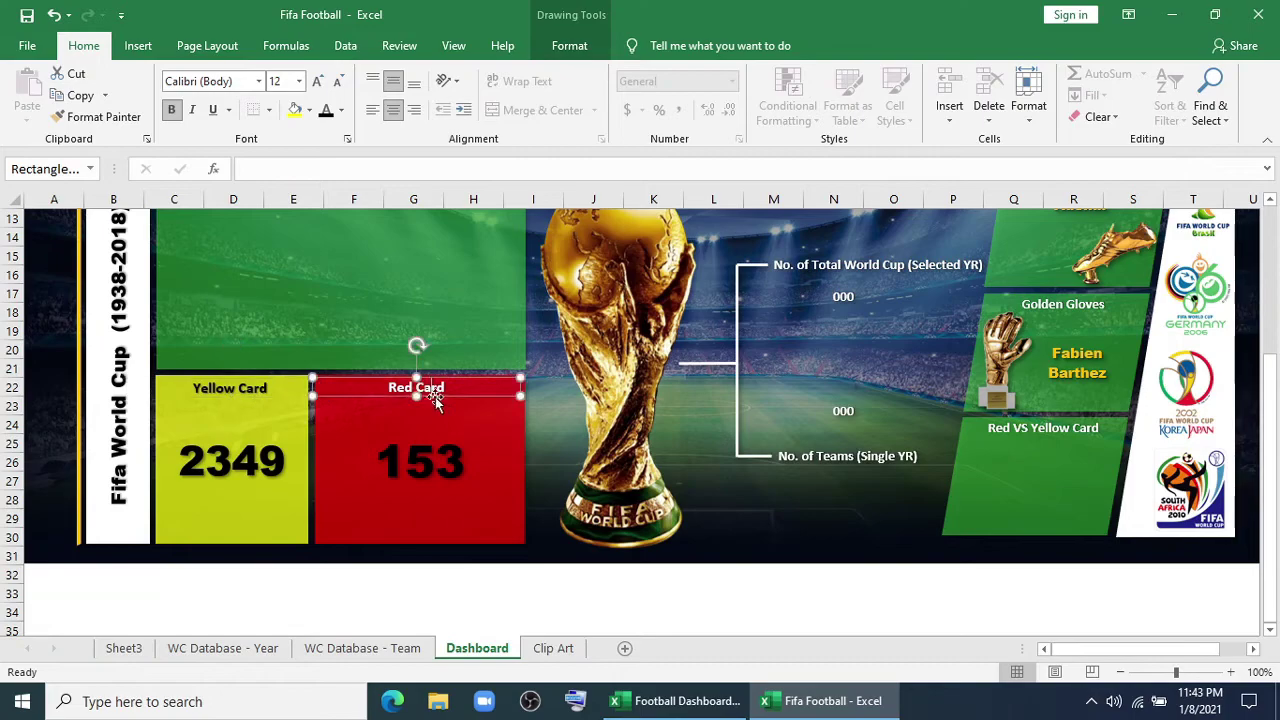
drag(434, 398, 437, 400)
click(514, 605)
Duplicate the Red Card PivotTable on Sheet3 to cell A115 and add the Yellow Card field to its values
click(122, 648)
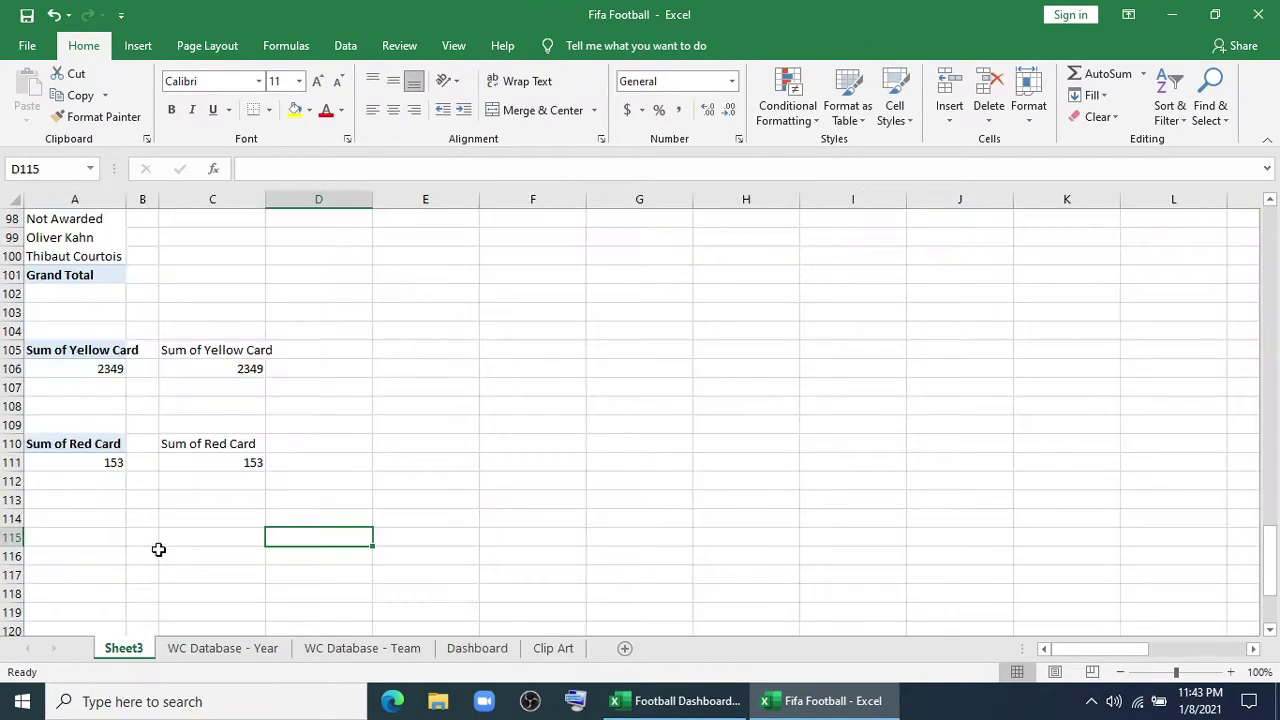
drag(90, 452, 90, 462)
key(ctrl+c)
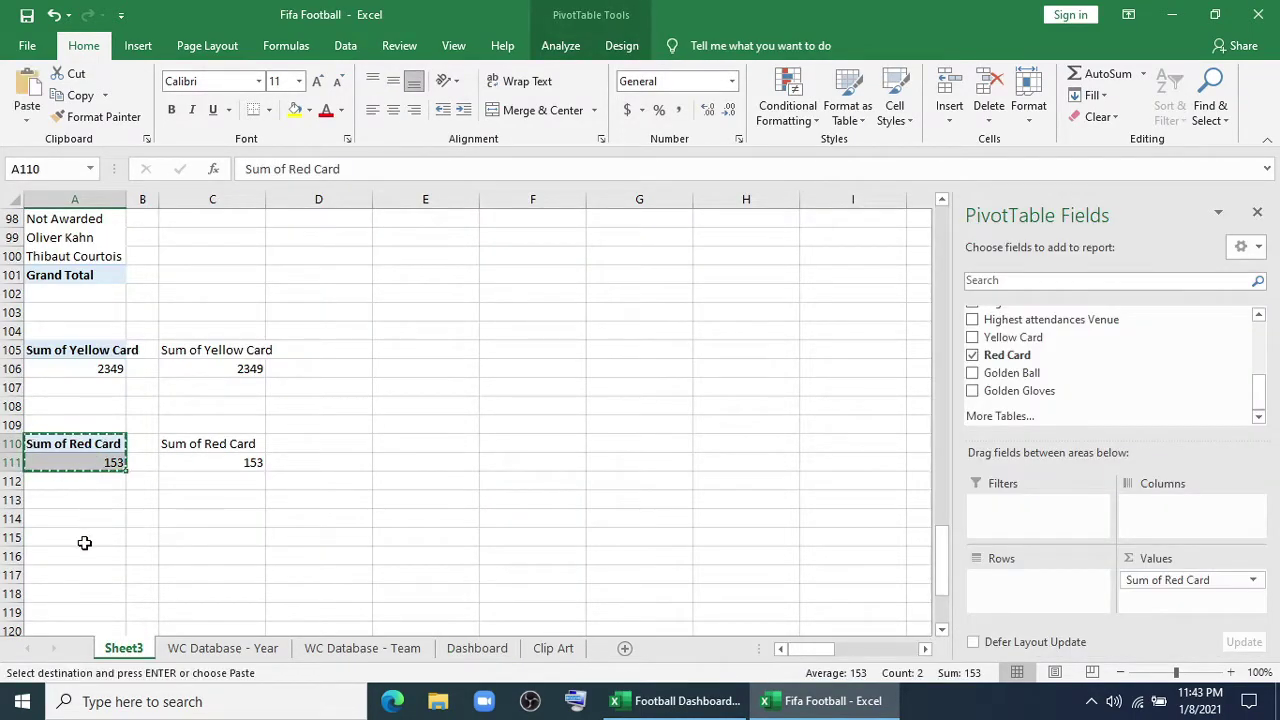
click(86, 548)
key(ctrl+v)
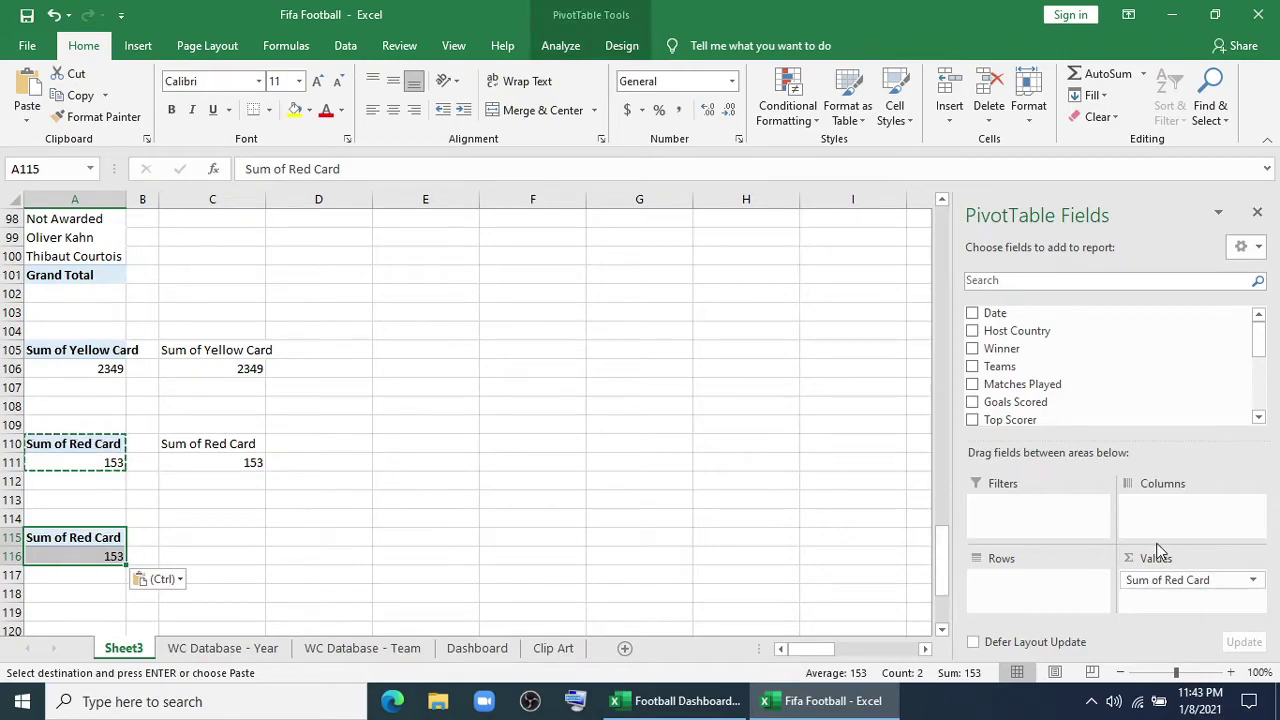
scroll(1113, 410, down, 5)
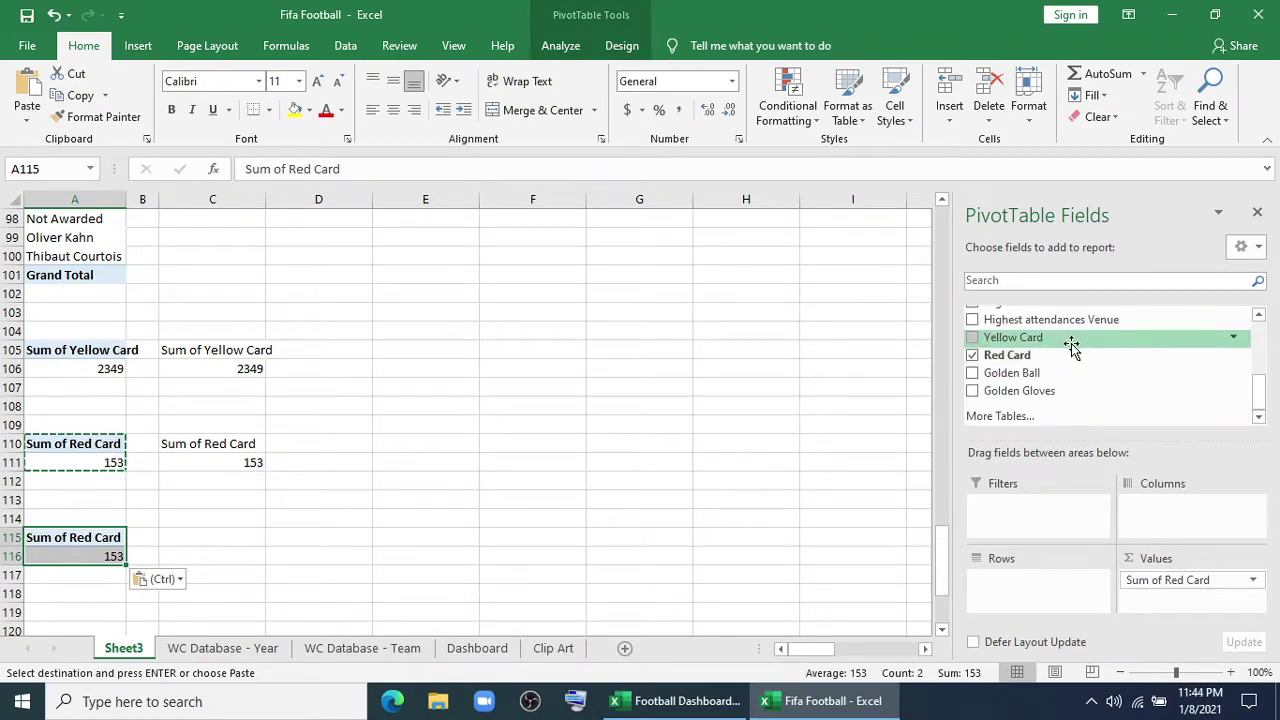
drag(1070, 340, 1190, 600)
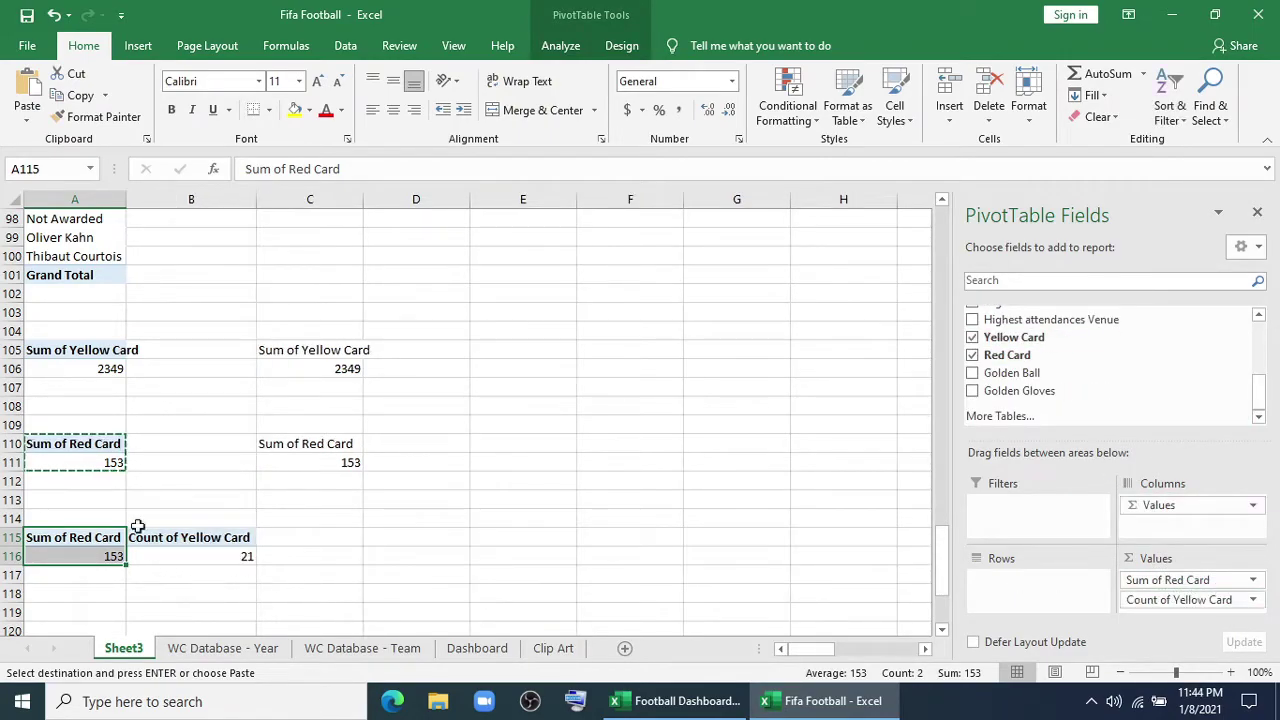
Insert a 2-D stacked bar chart from the combined Red Card and Yellow Card PivotTable at A115
click(138, 45)
click(112, 556)
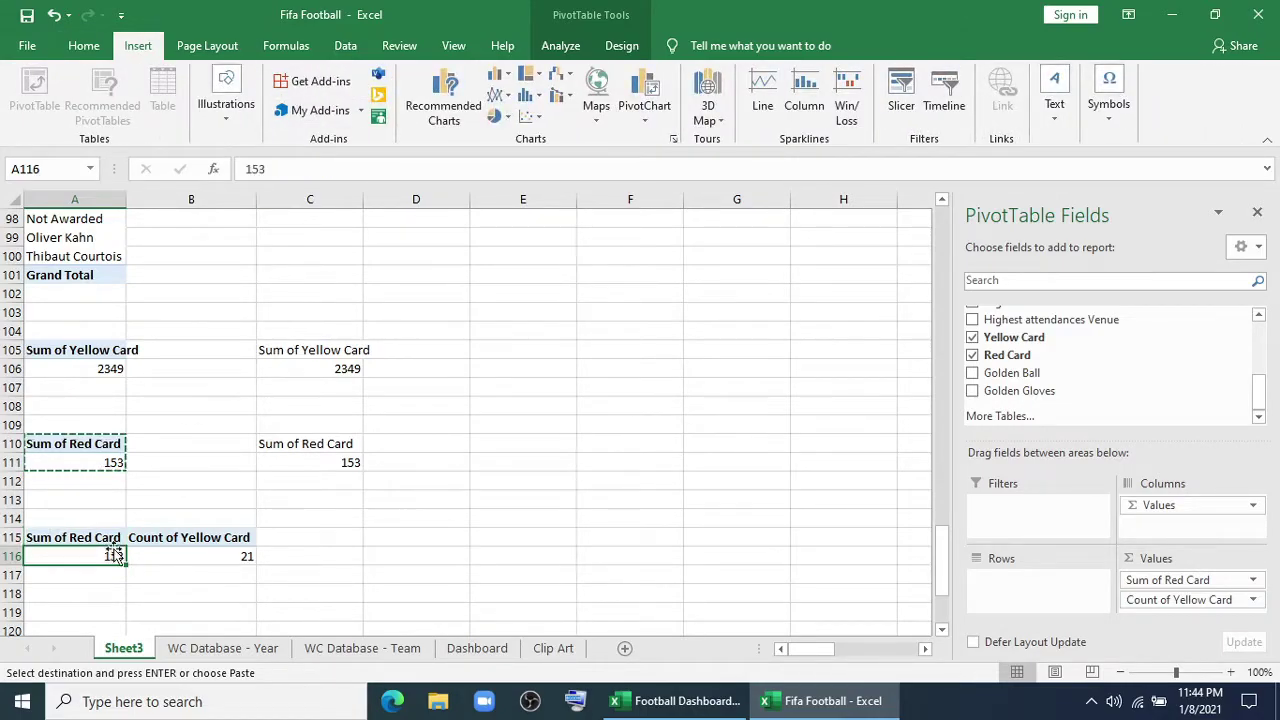
click(497, 116)
click(497, 116)
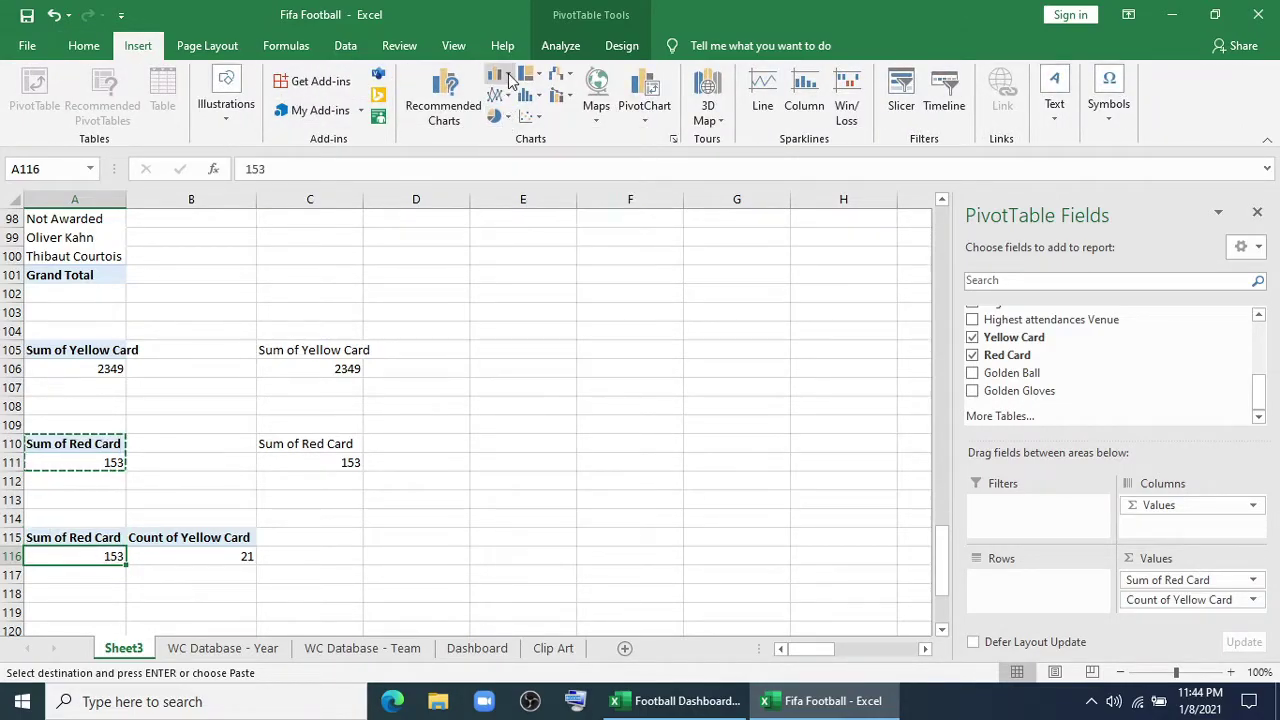
click(500, 76)
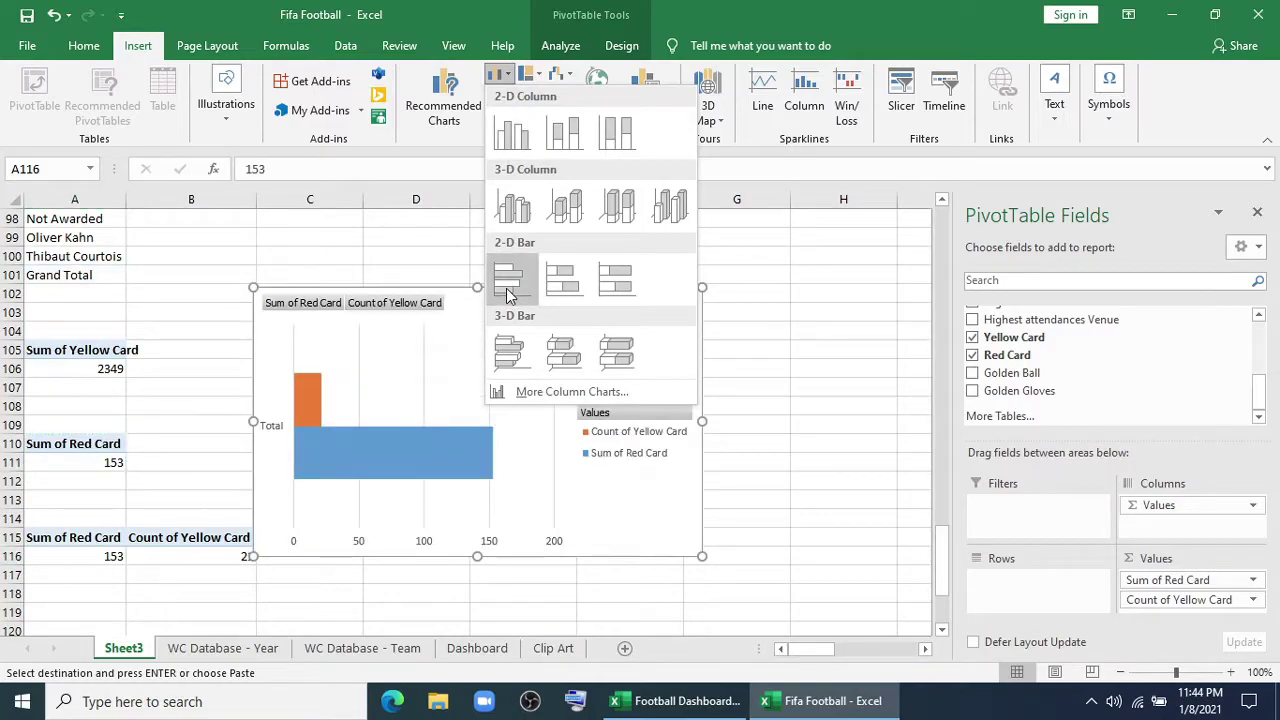
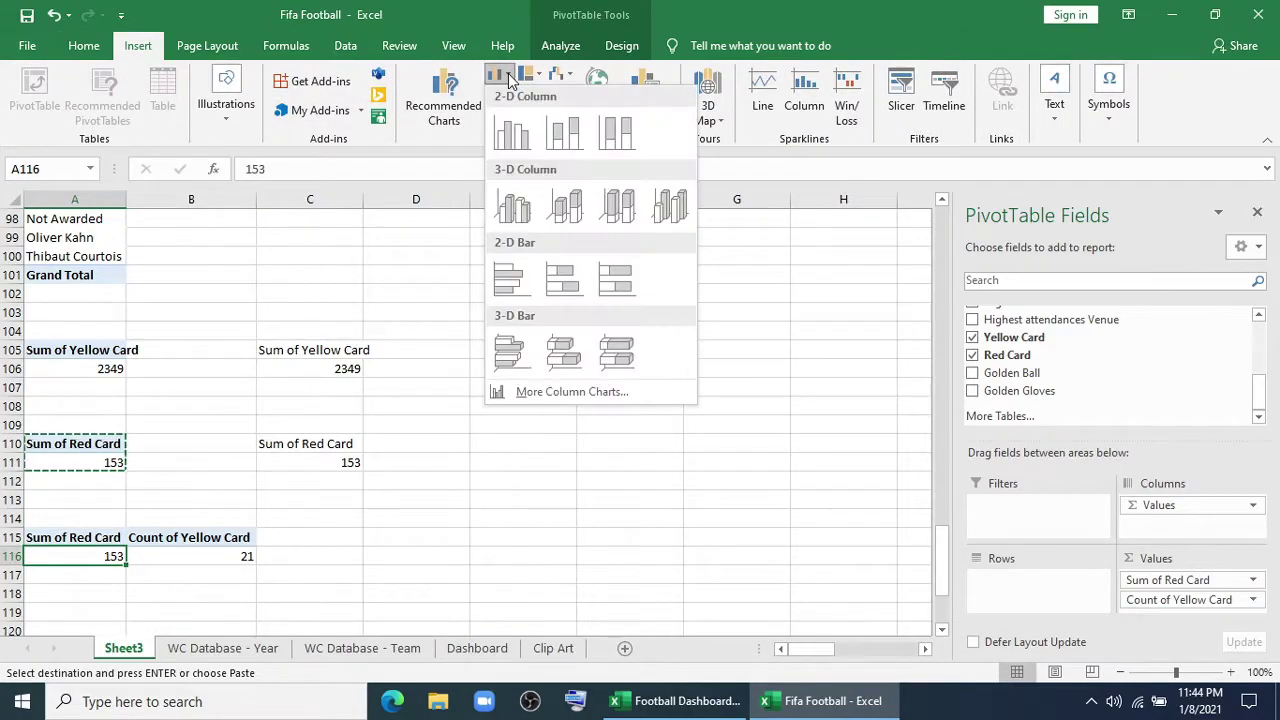
click(560, 290)
Fill the chart's Count of Yellow Card series with standard yellow
right_click(415, 440)
click(440, 395)
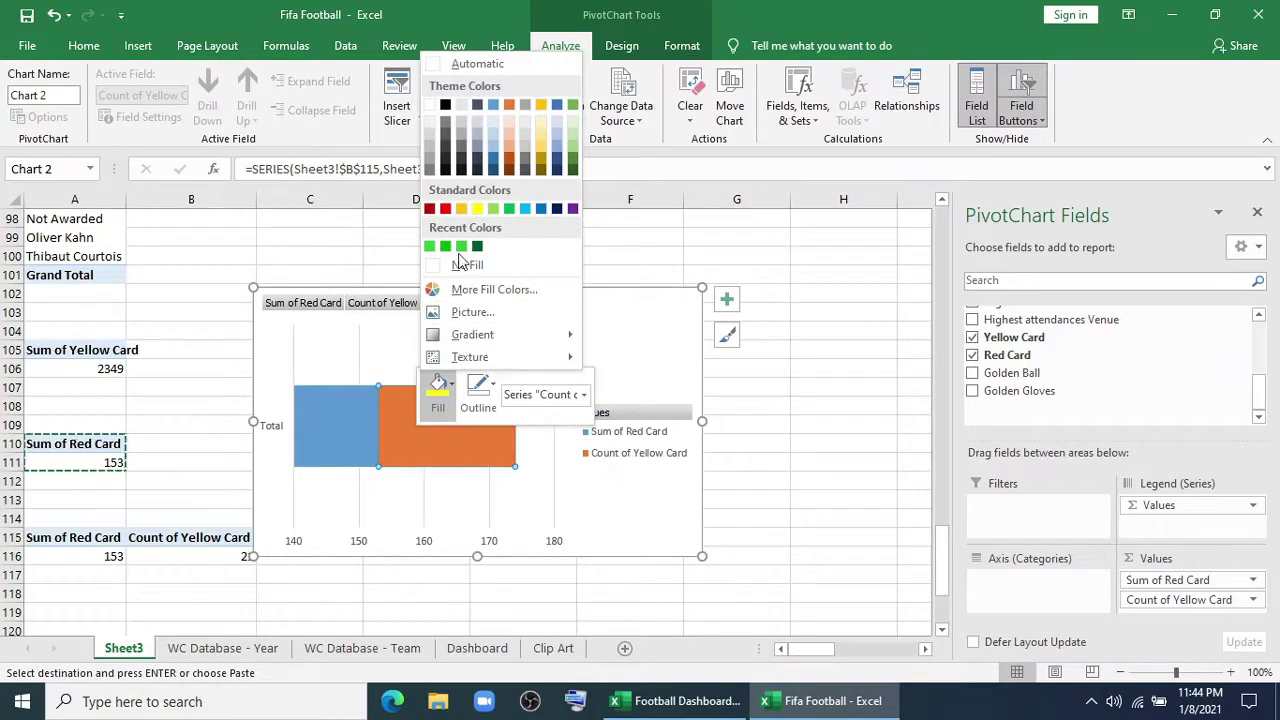
click(477, 209)
Fill the chart's Sum of Red Card series with standard red
click(341, 424)
right_click(340, 425)
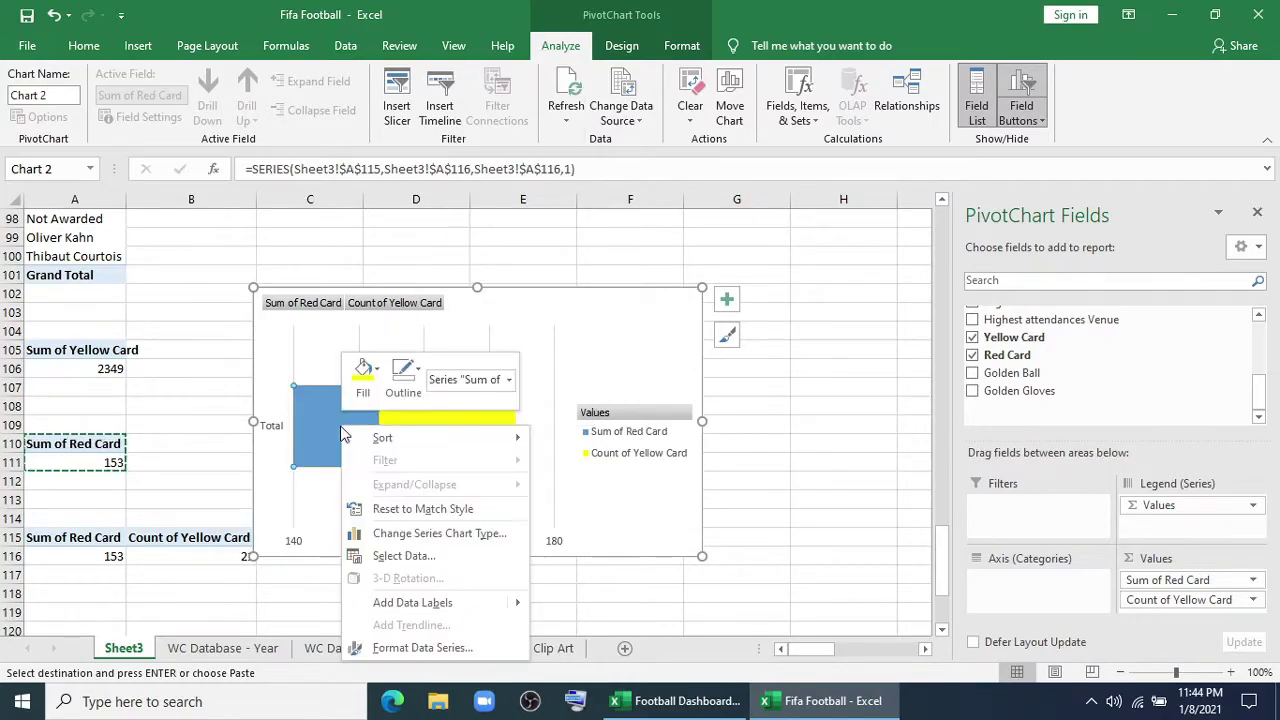
click(366, 372)
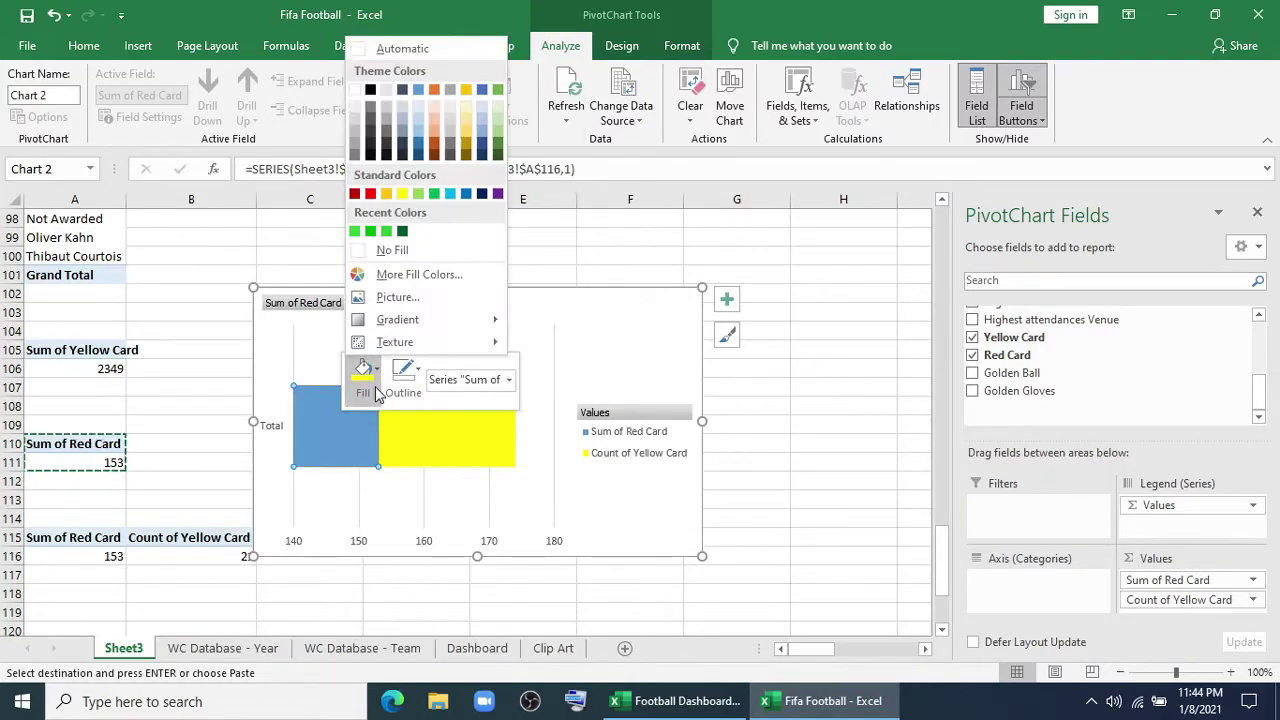
click(371, 195)
Hide all field buttons on the stacked bar chart and delete its axes, legend and gridlines
right_click(424, 313)
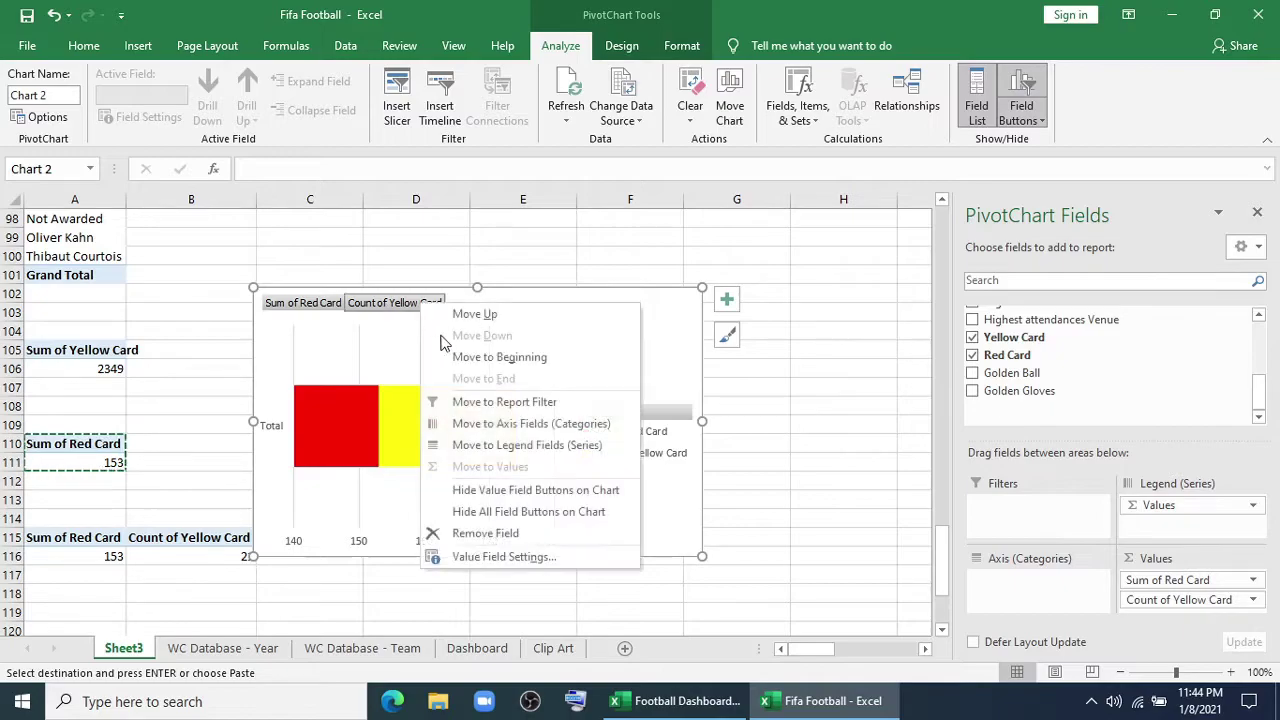
click(453, 512)
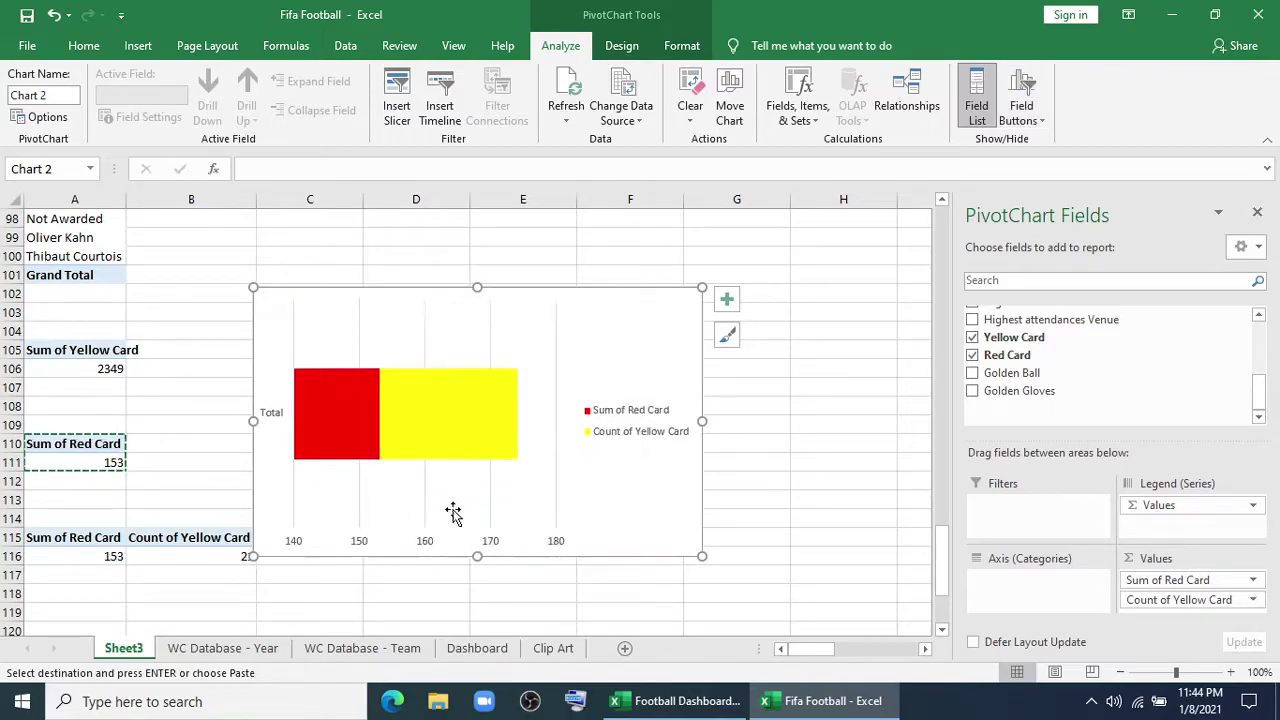
click(364, 546)
key(Delete)
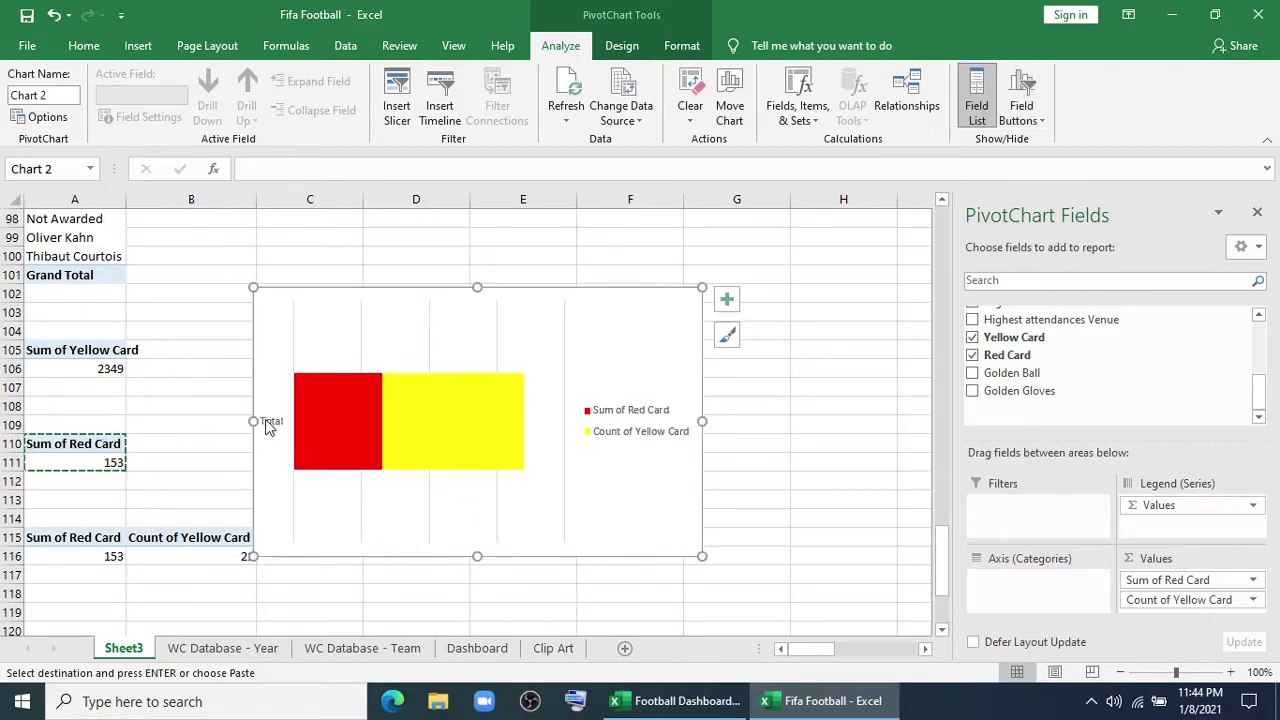
click(272, 425)
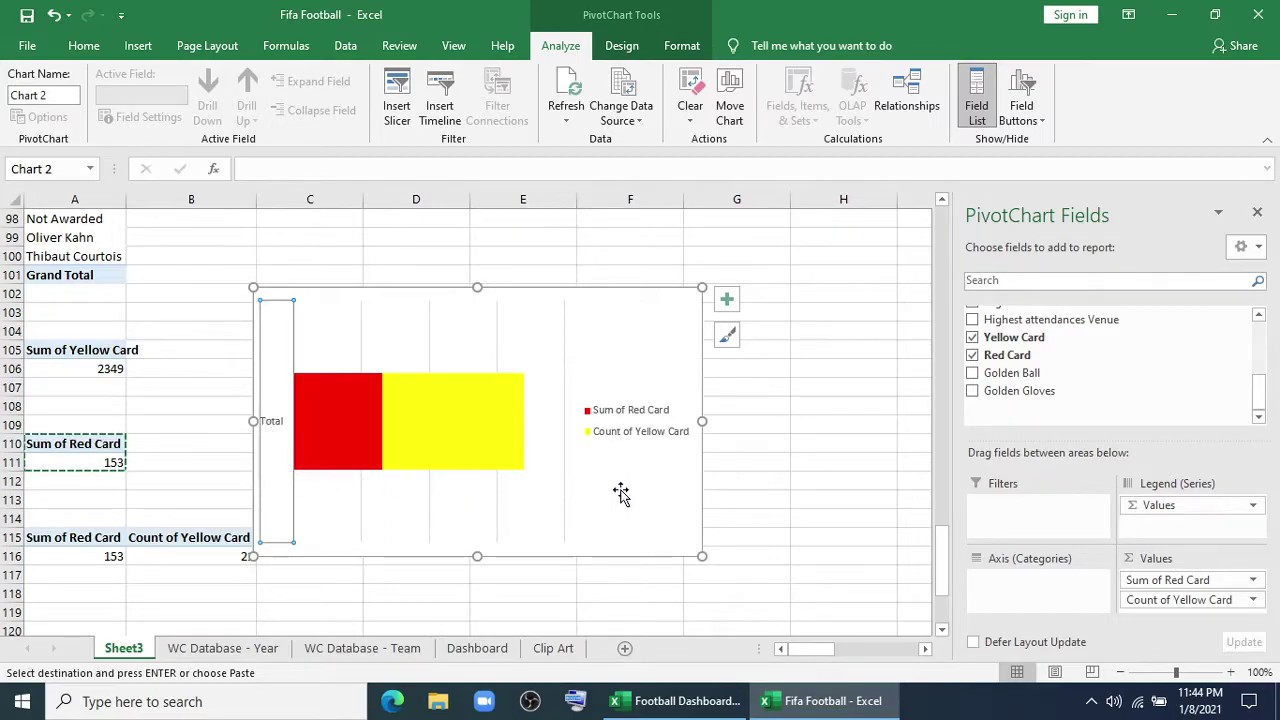
key(Delete)
click(617, 443)
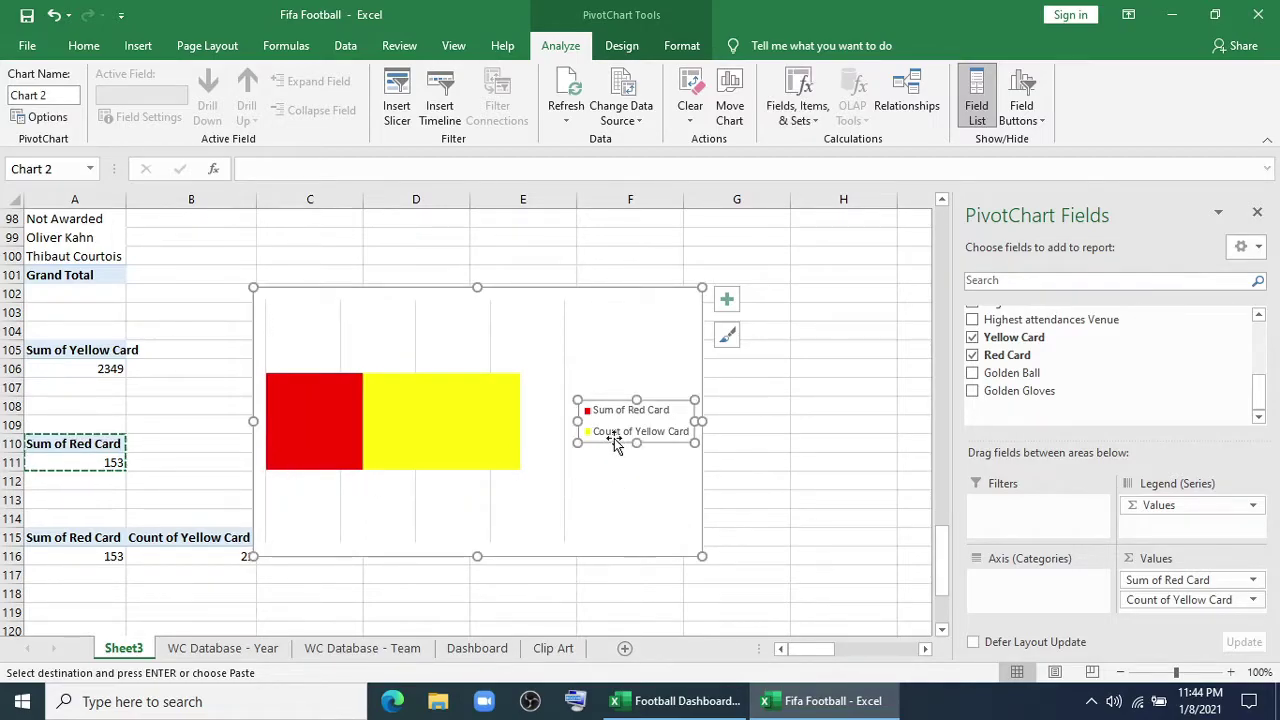
key(Delete)
click(582, 348)
key(Delete)
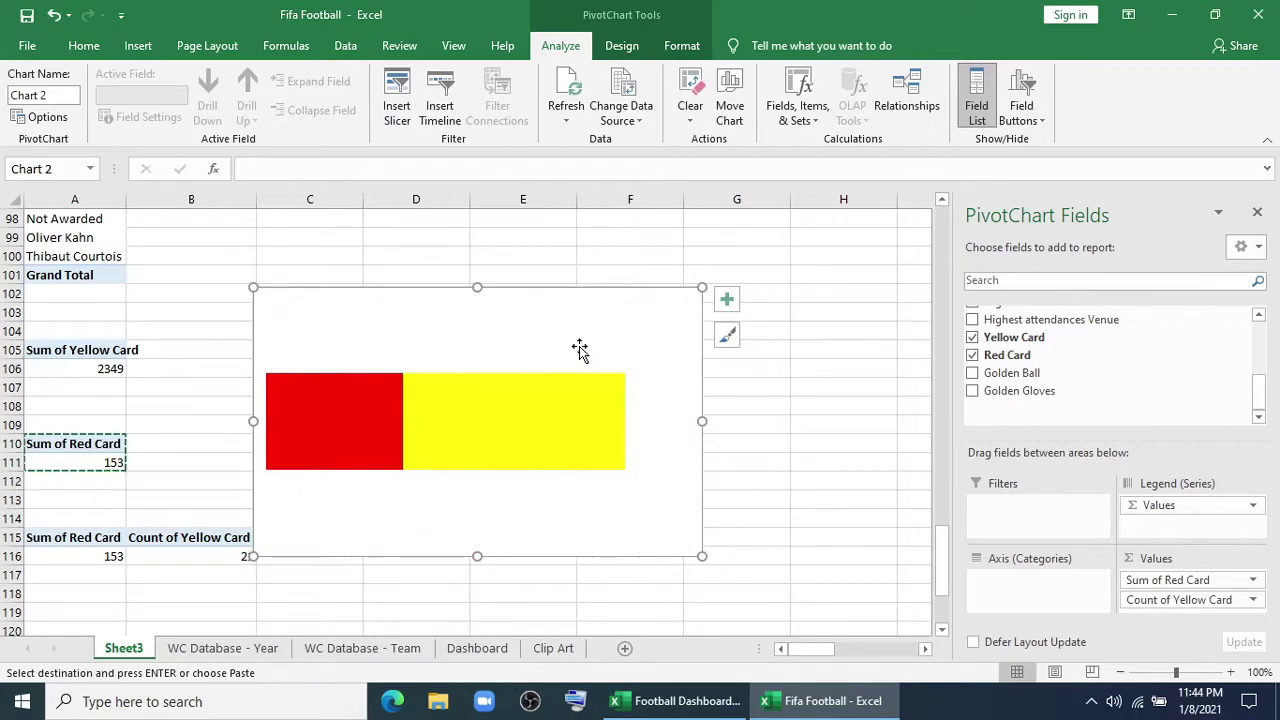
Set the stacked bar chart's area to no fill and no outline
mouse_move(573, 393)
click(681, 45)
click(516, 73)
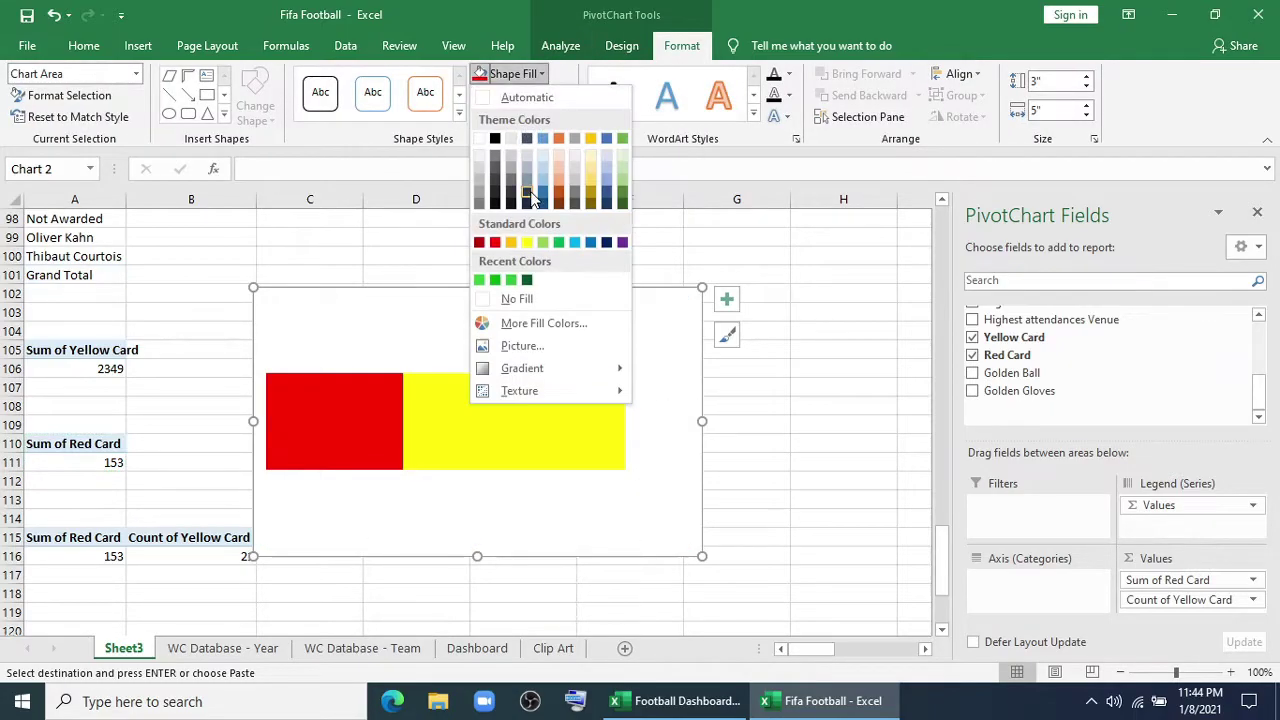
click(512, 299)
click(522, 95)
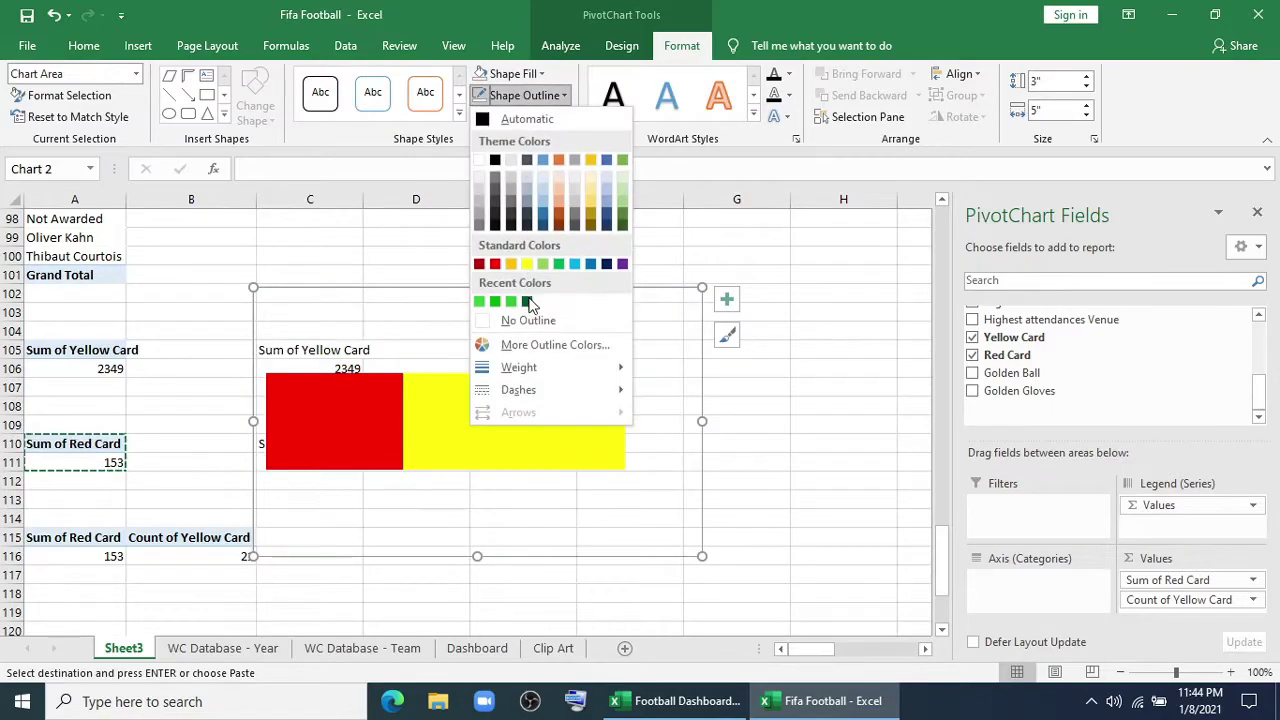
click(530, 321)
Copy the card chart, paste it onto the Dashboard sheet by the Red VS Yellow Card shape, and close the PivotChart field list
right_click(594, 294)
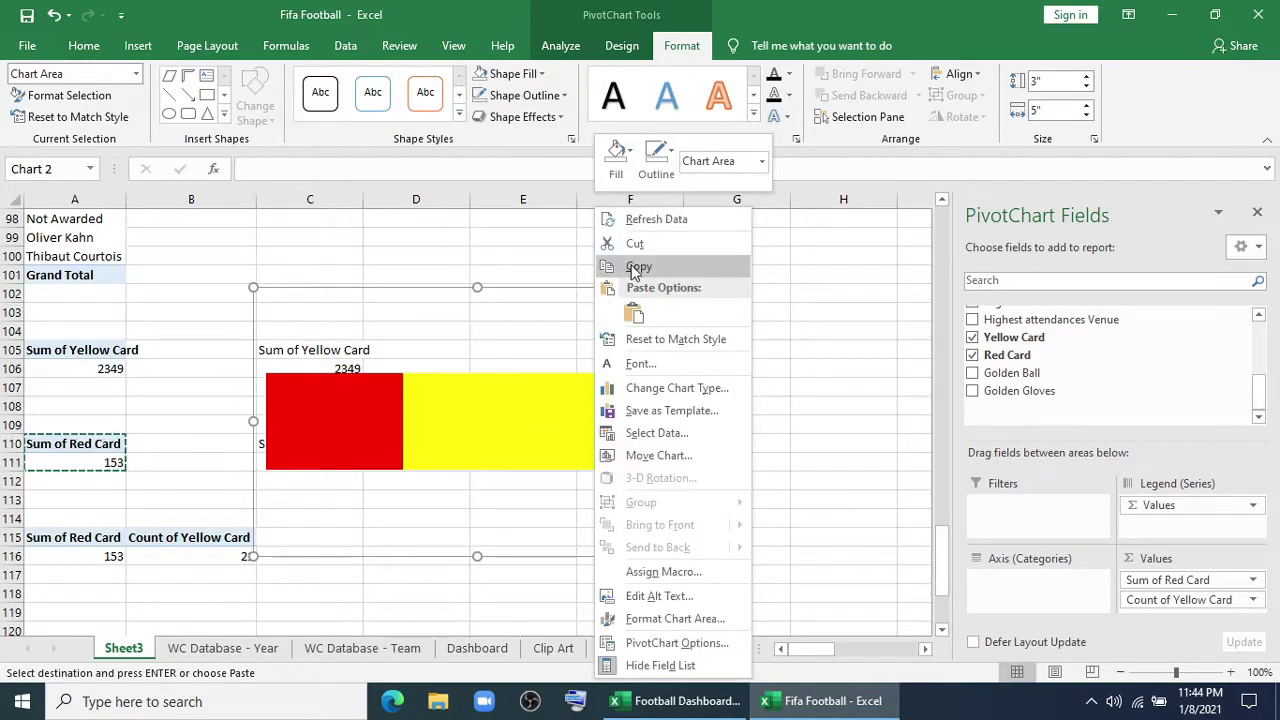
click(606, 264)
click(477, 648)
click(975, 468)
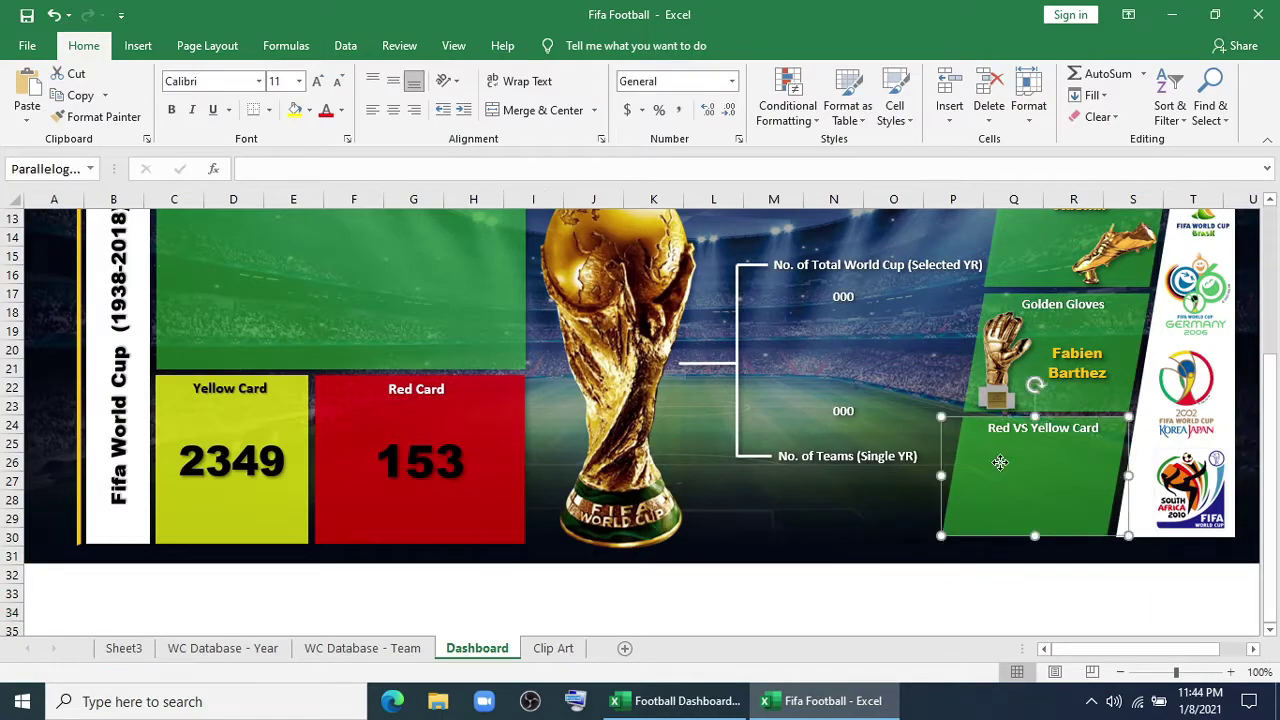
right_click(1000, 468)
click(1040, 192)
click(1258, 211)
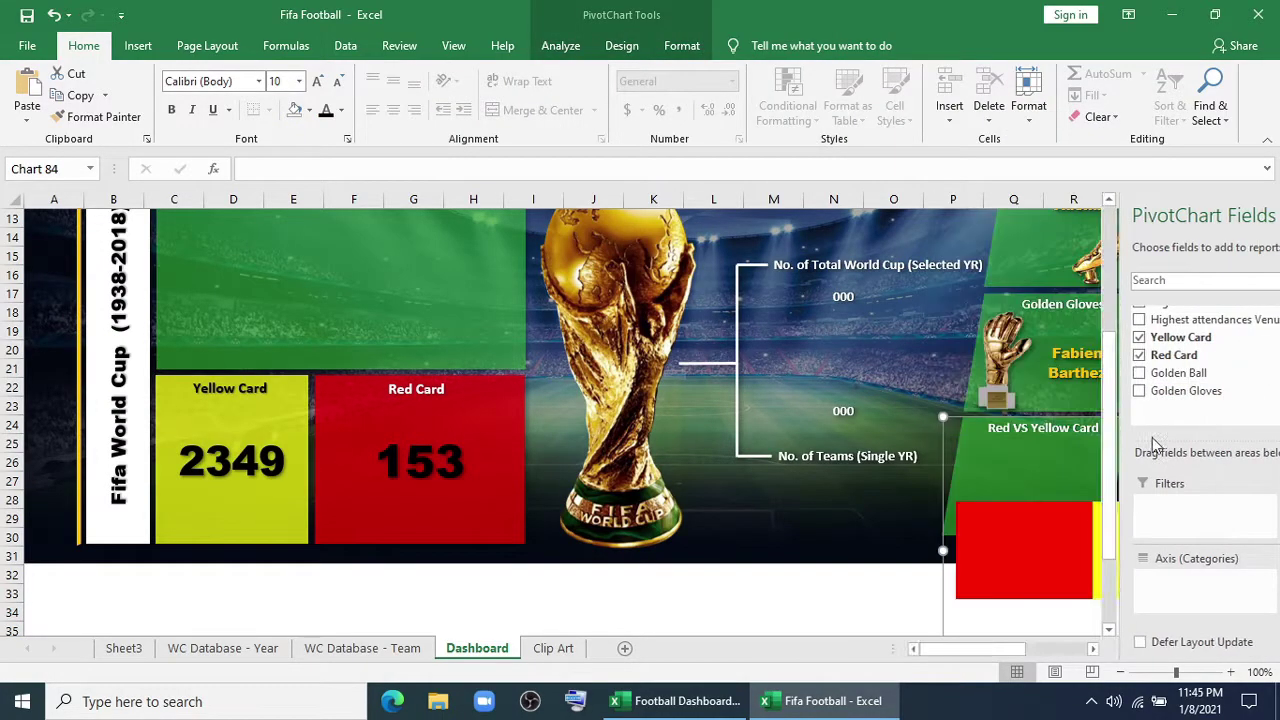
Shrink the pasted chart and its plot area so the bar sits under the Red VS Yellow Card heading
drag(943, 417, 1020, 438)
drag(1026, 548, 1026, 534)
drag(1104, 486, 1136, 486)
click(794, 508)
click(1045, 518)
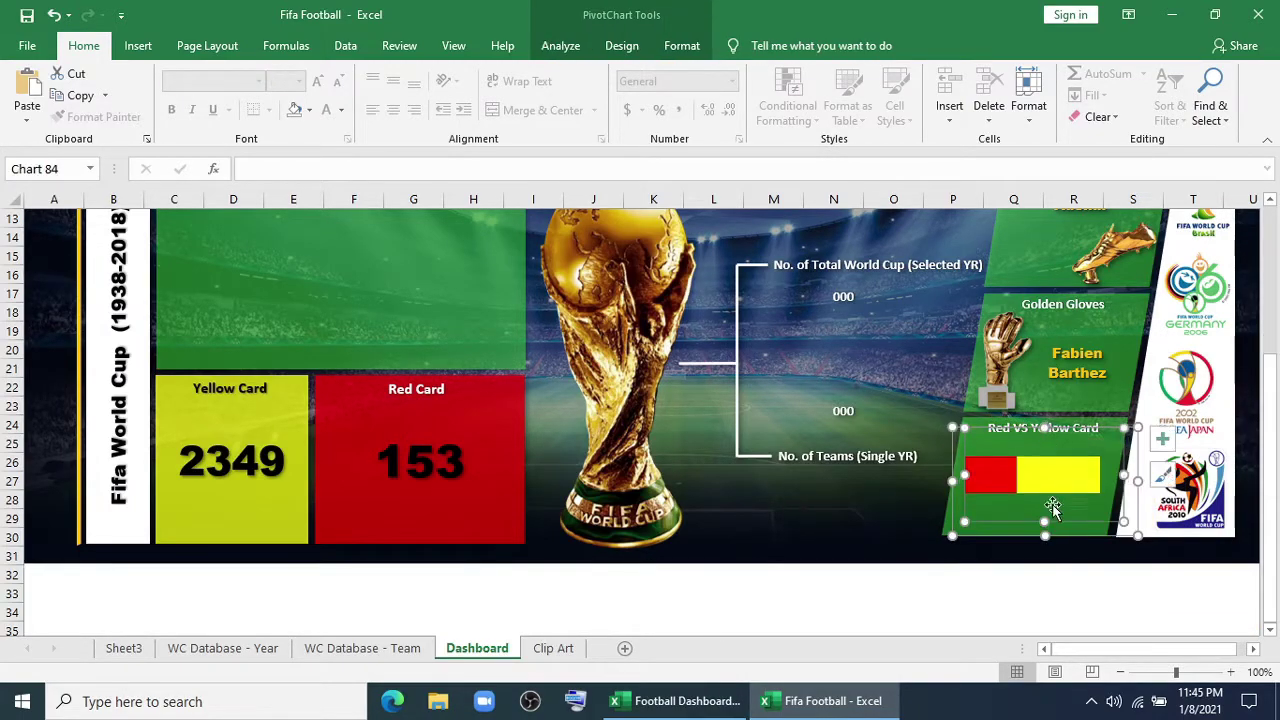
click(953, 612)
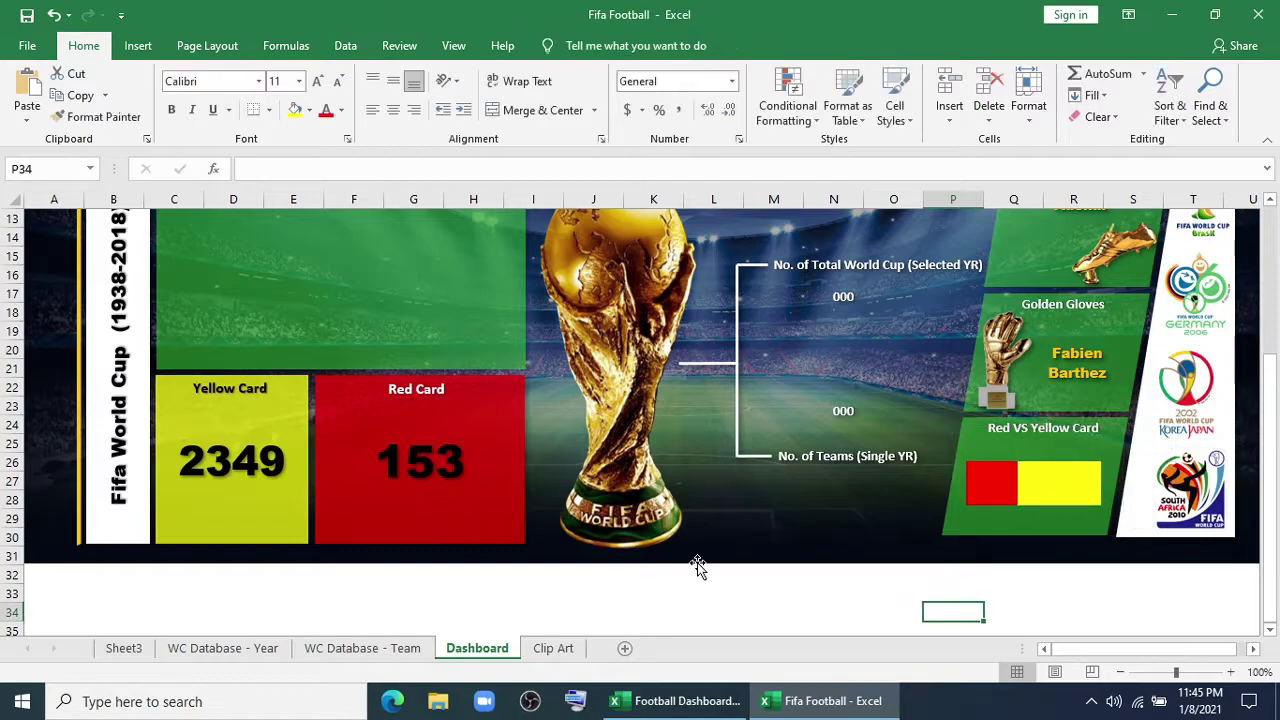
scroll(697, 566, up, 4)
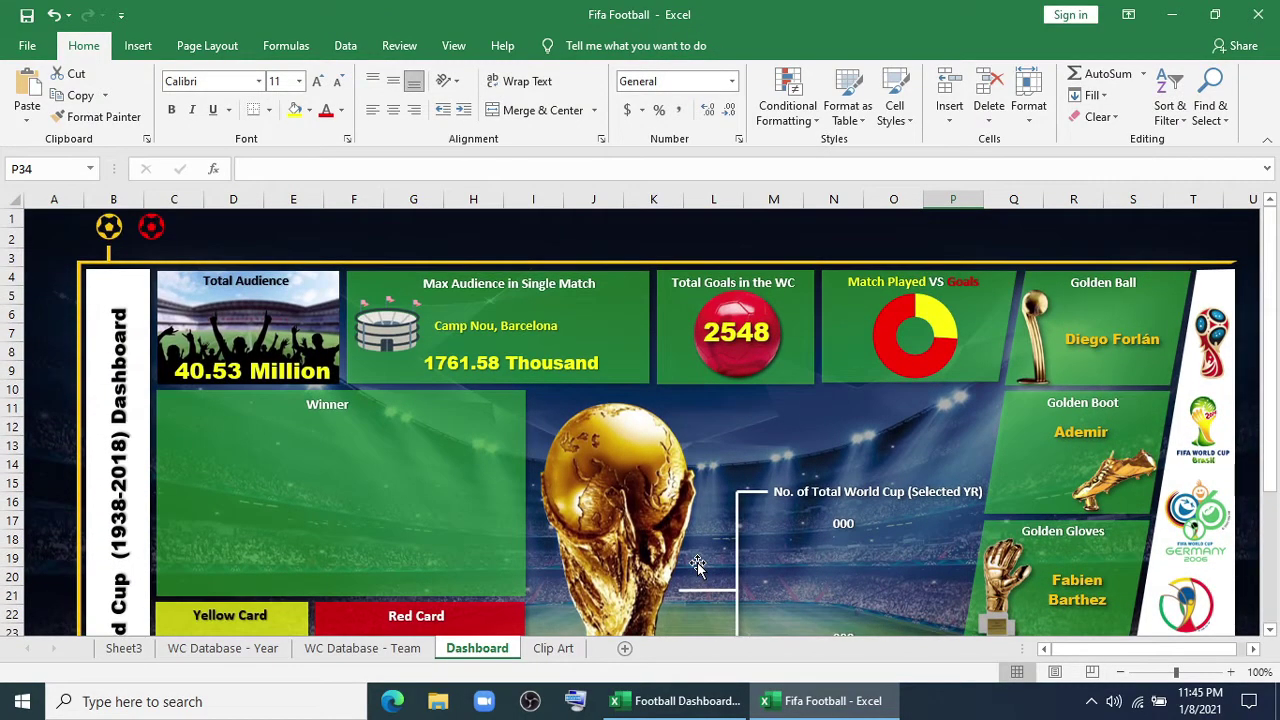
Duplicate the Sum of Yellow Card PivotTable on Sheet3 from A105 to cell A121
click(697, 566)
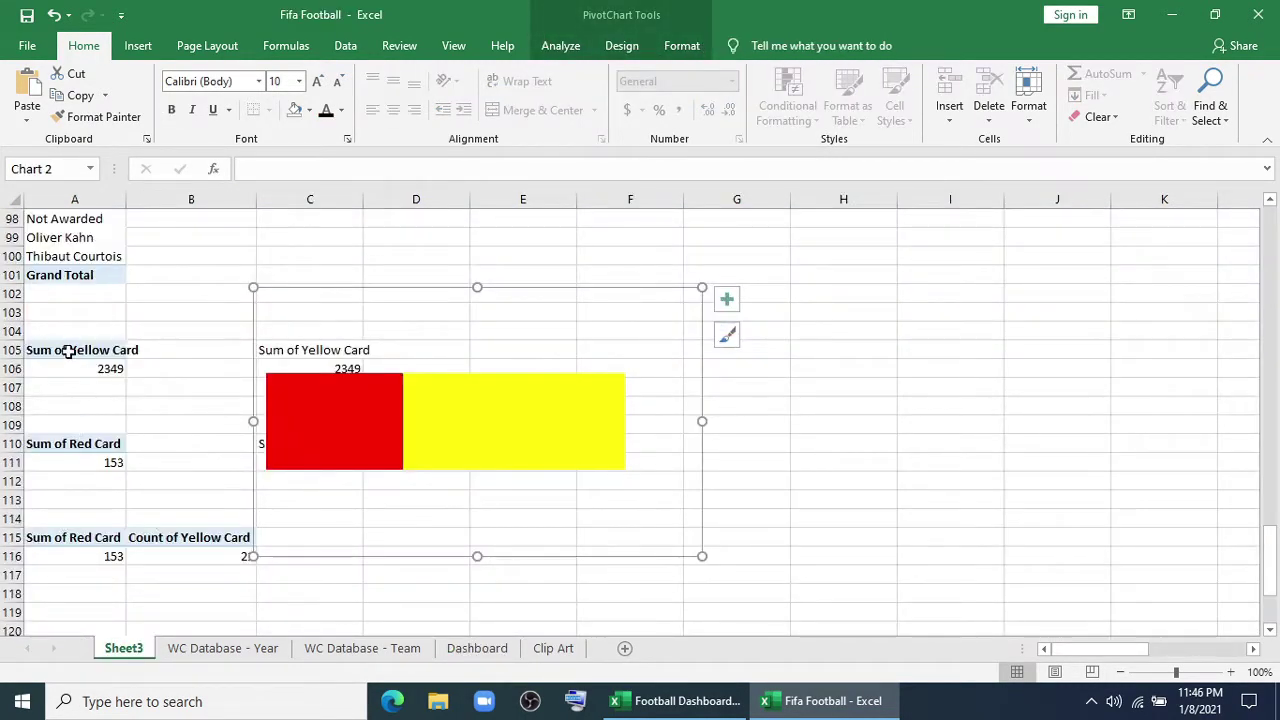
drag(67, 351, 71, 363)
key(ctrl+c)
scroll(134, 460, down, 4)
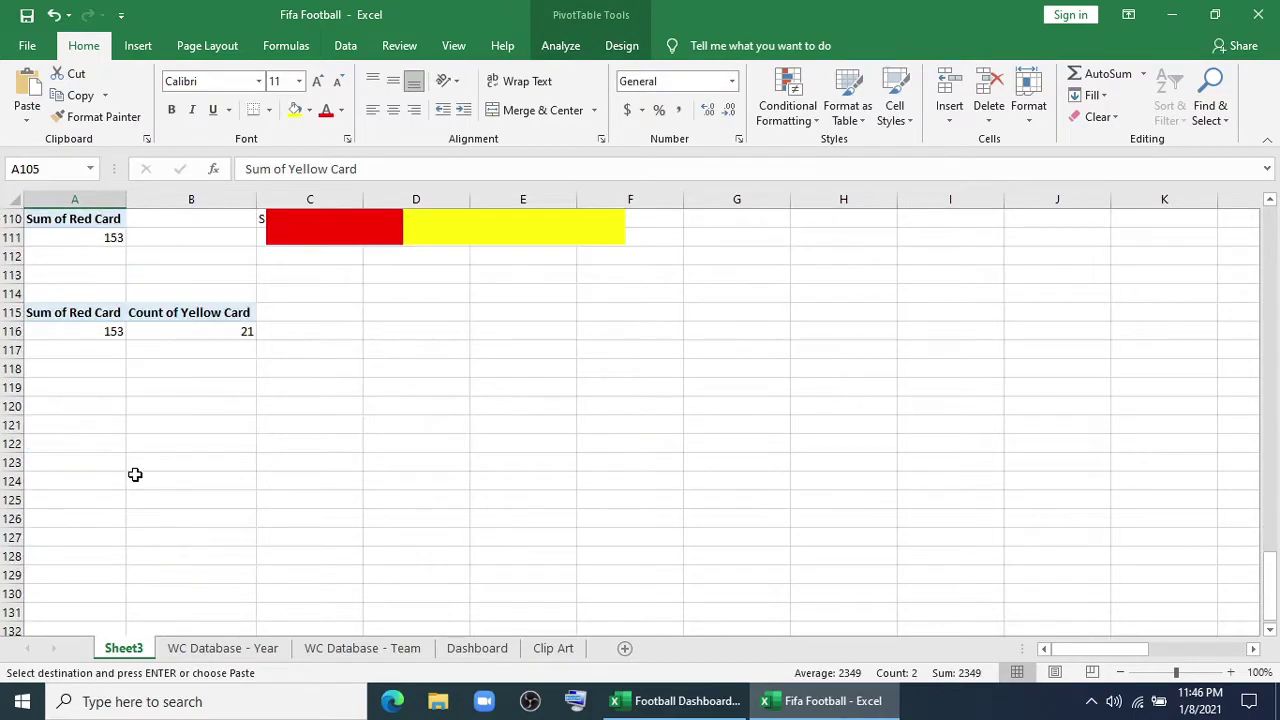
scroll(135, 474, down, 1)
click(63, 369)
key(ctrl+v)
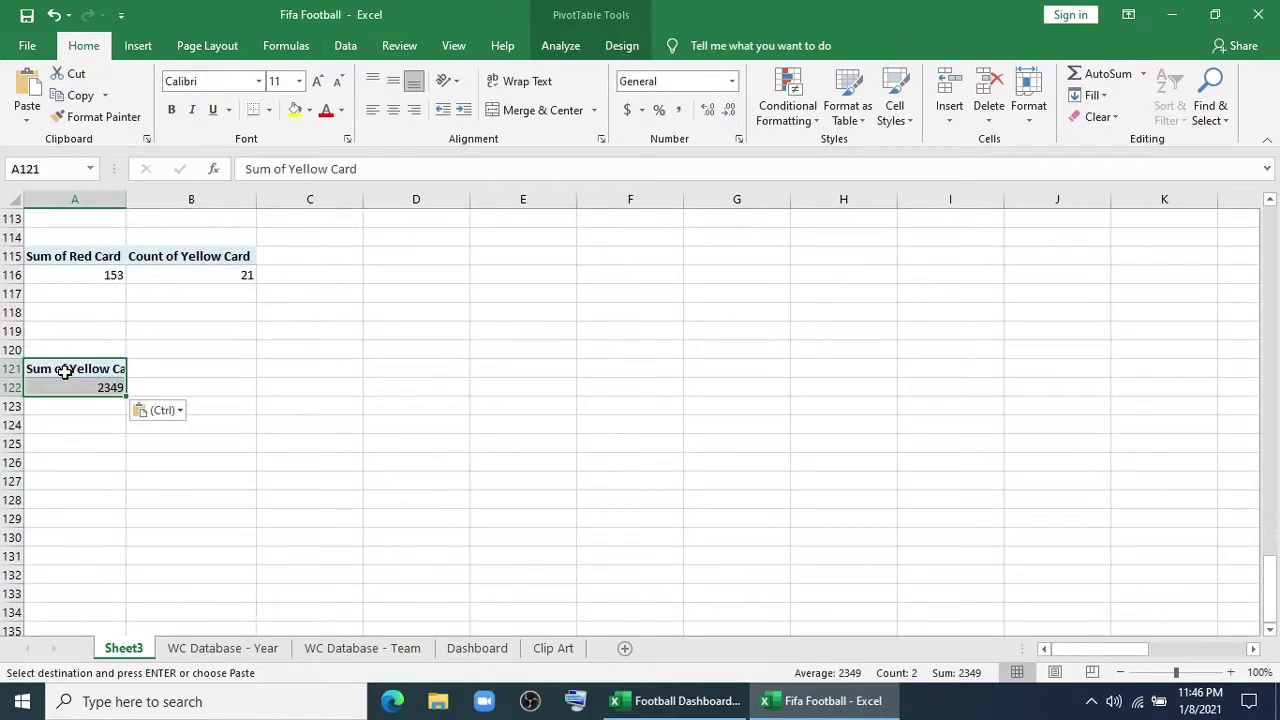
click(71, 439)
Replace the Yellow Card value in the PivotTable at A121 with a count of the Date field
click(108, 387)
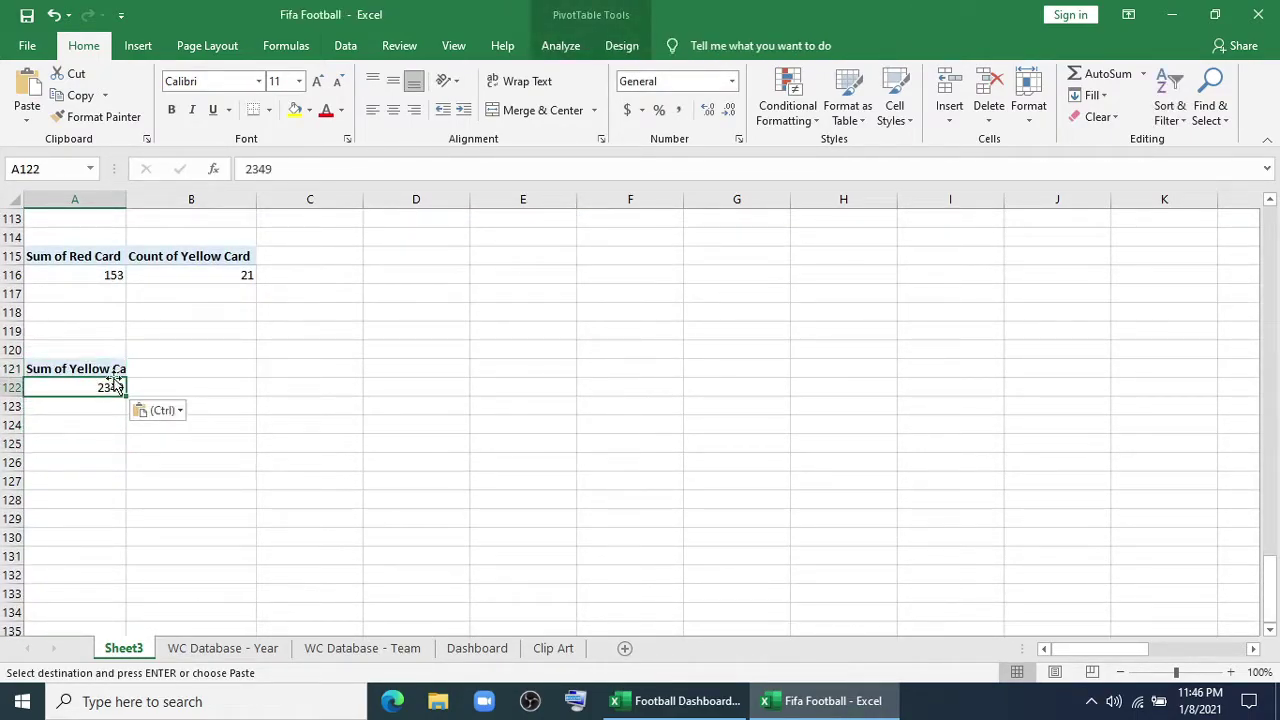
click(562, 46)
click(1160, 74)
drag(1194, 580, 770, 530)
drag(995, 313, 1168, 585)
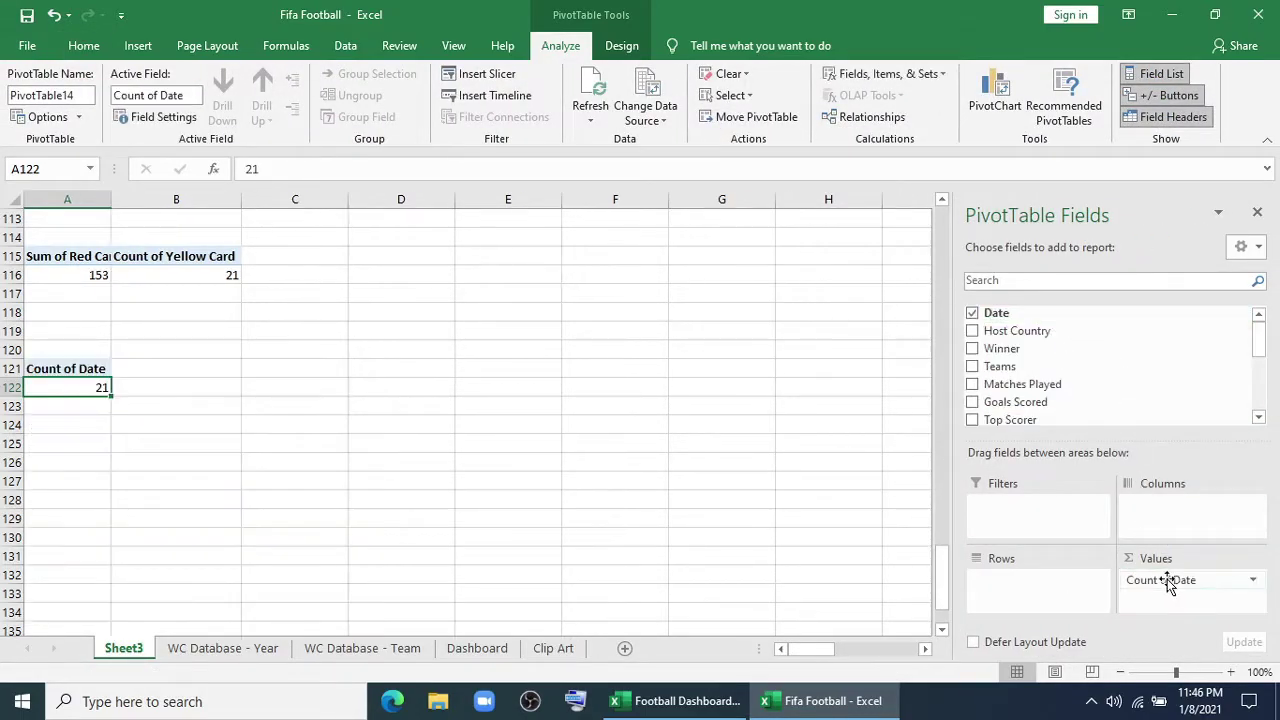
Link cell B121 to A121 with a formula and fill it down to B122
click(214, 367)
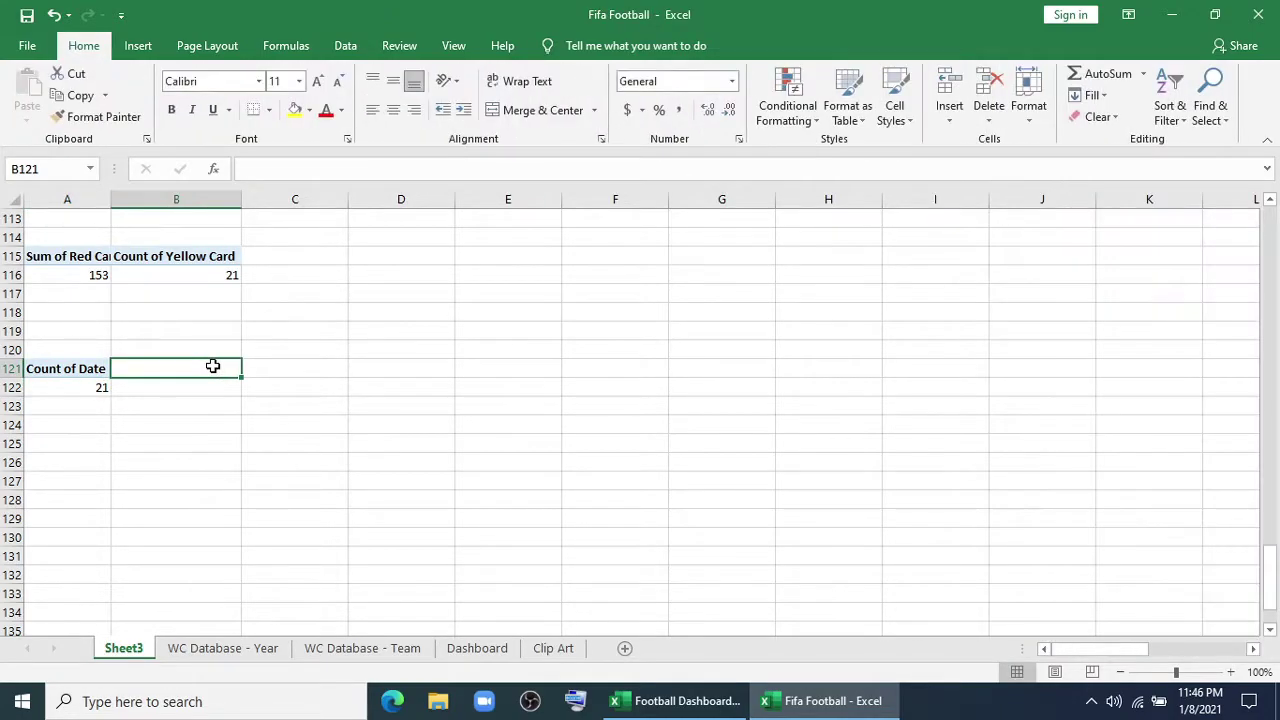
text(=)
click(82, 368)
key(Return)
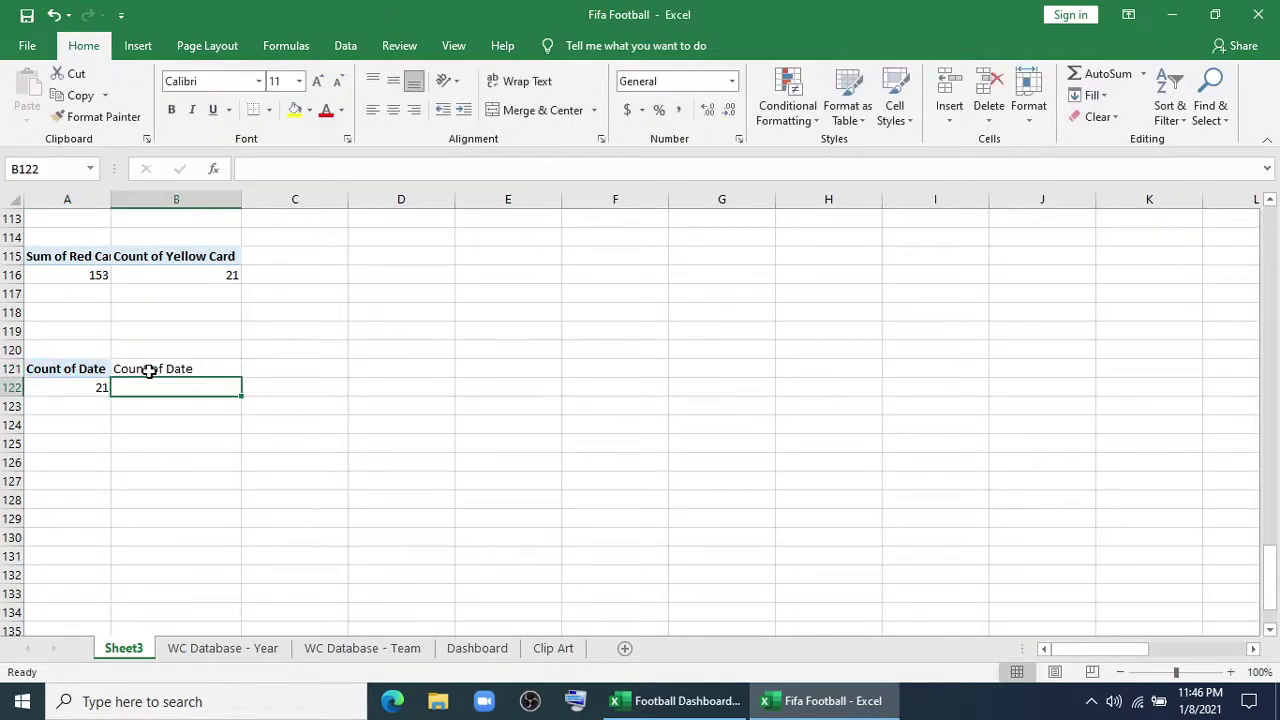
click(200, 367)
drag(241, 379, 240, 392)
click(225, 418)
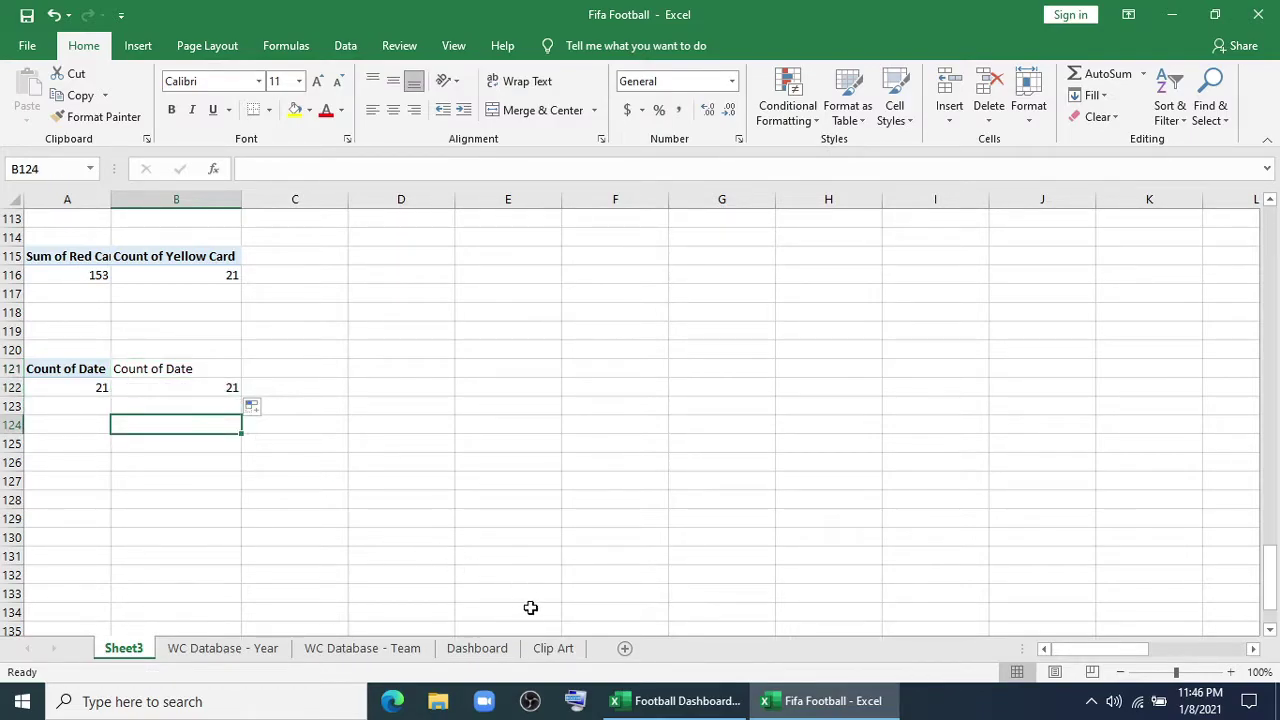
Replace the 000 placeholder under No. of Total World Cup (Selected YR) on the Dashboard with the link =Sheet3!B122
click(477, 648)
scroll(771, 458, down, 2)
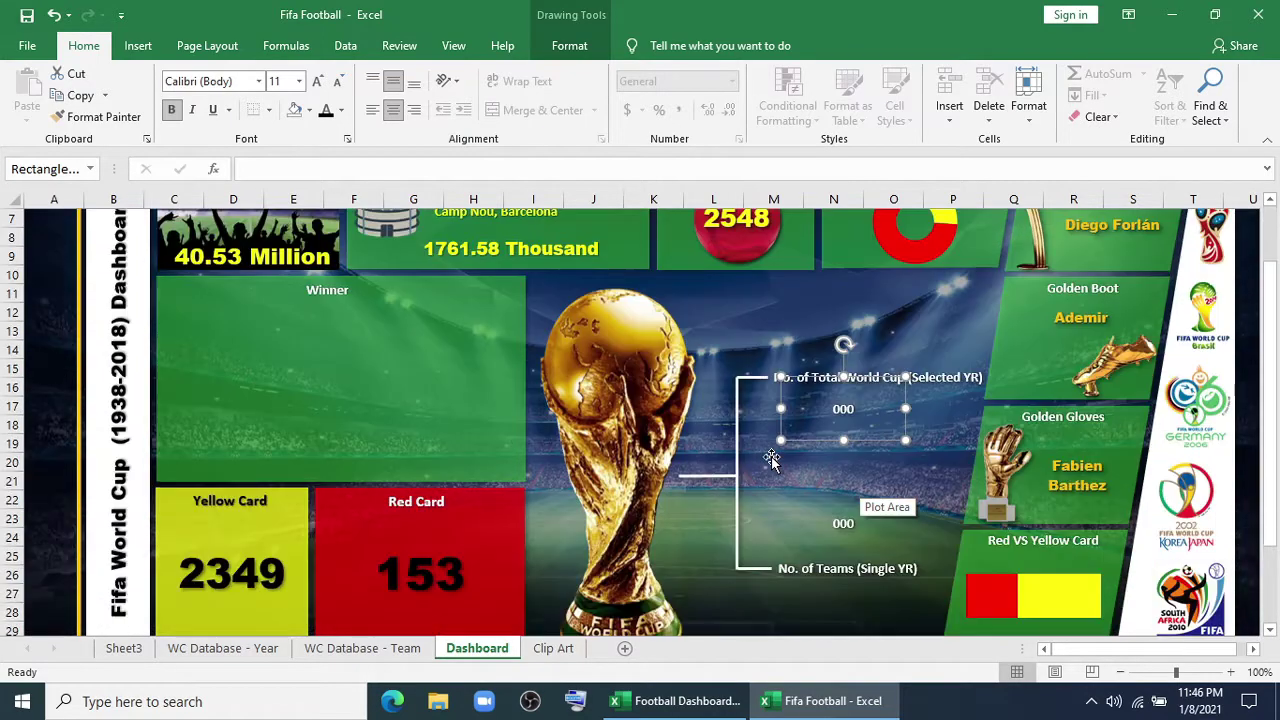
double_click(848, 410)
key(Delete)
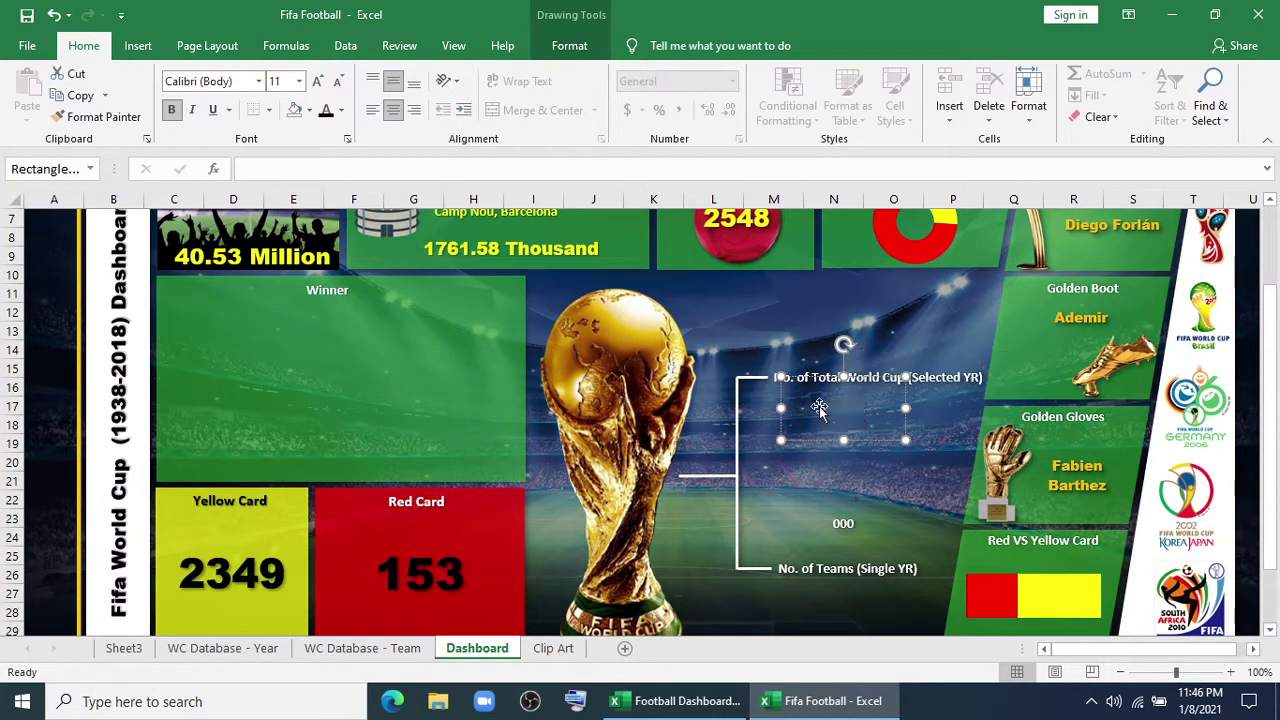
click(305, 168)
text(=)
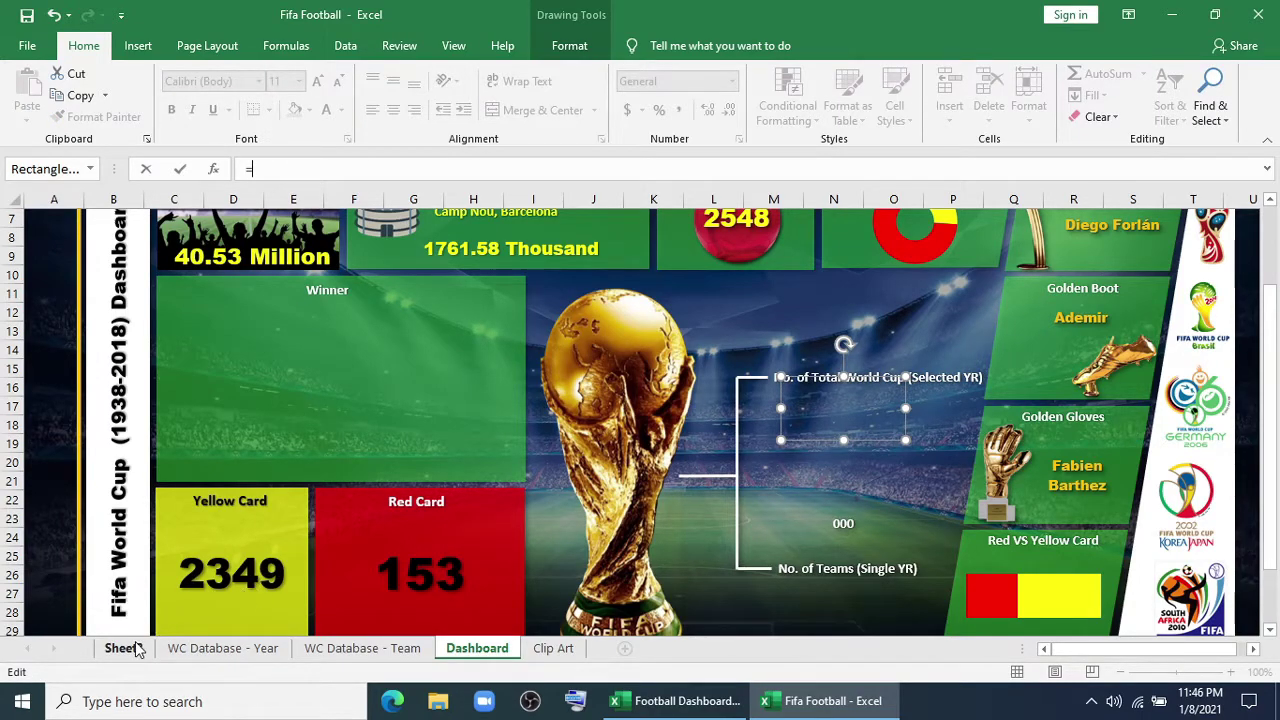
click(137, 648)
click(219, 392)
key(Return)
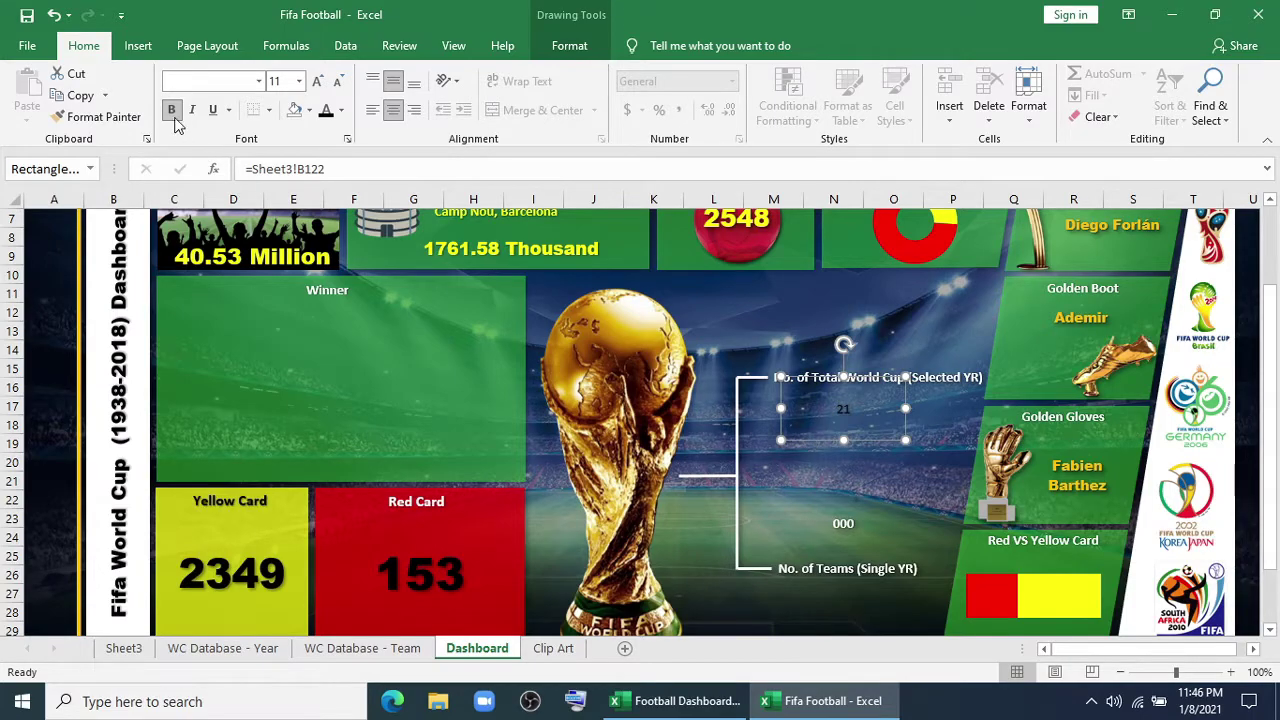
Format the linked World Cup count in standard orange, Arial Black, size 24
click(342, 111)
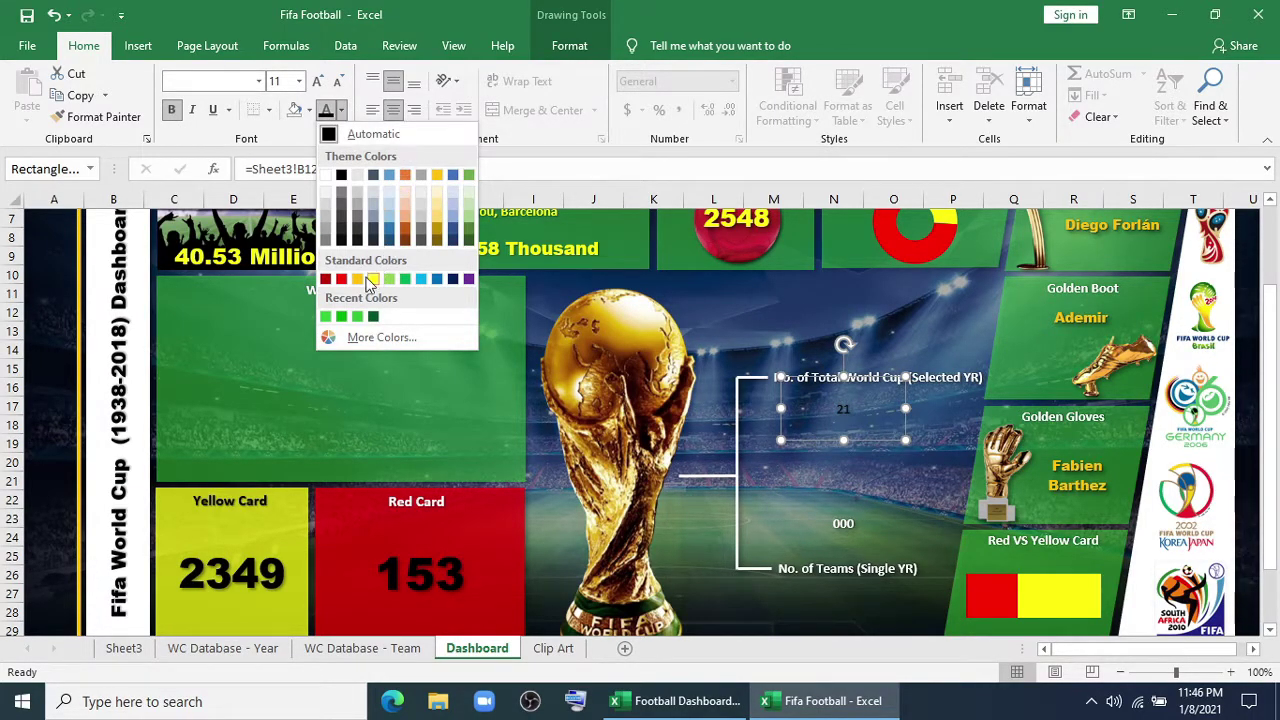
click(358, 280)
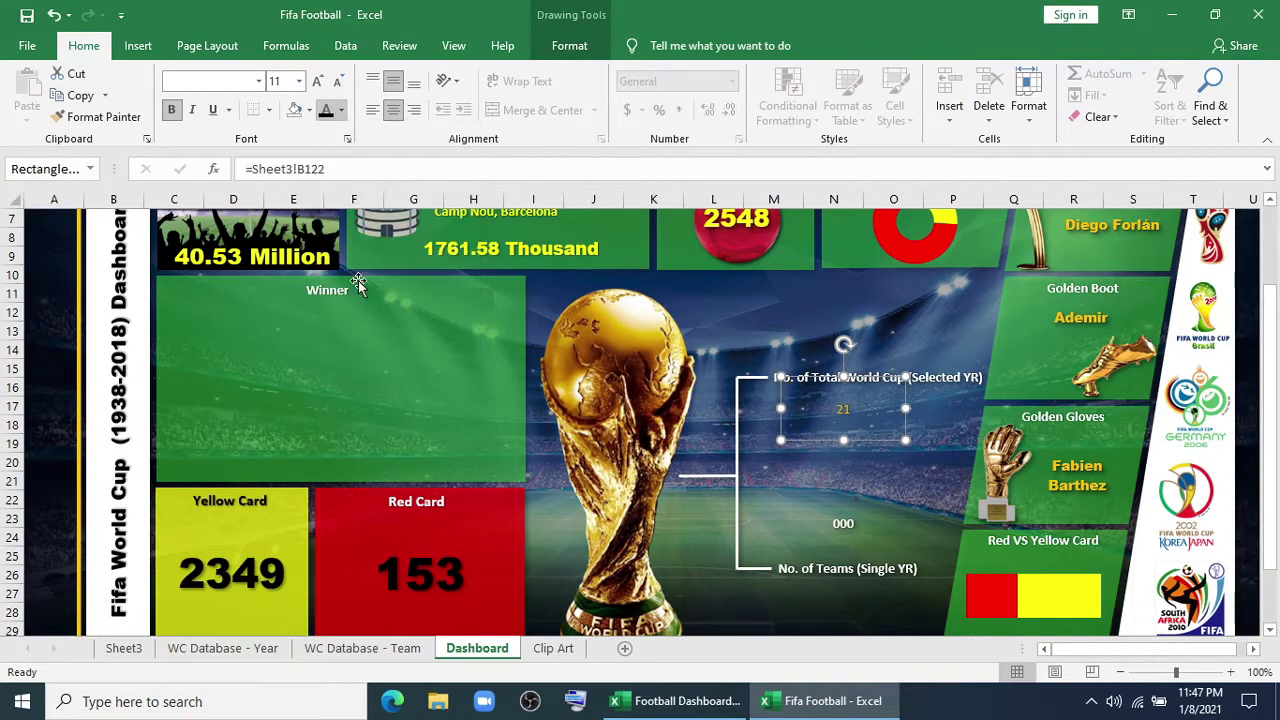
click(262, 83)
scroll(250, 350, up, 5)
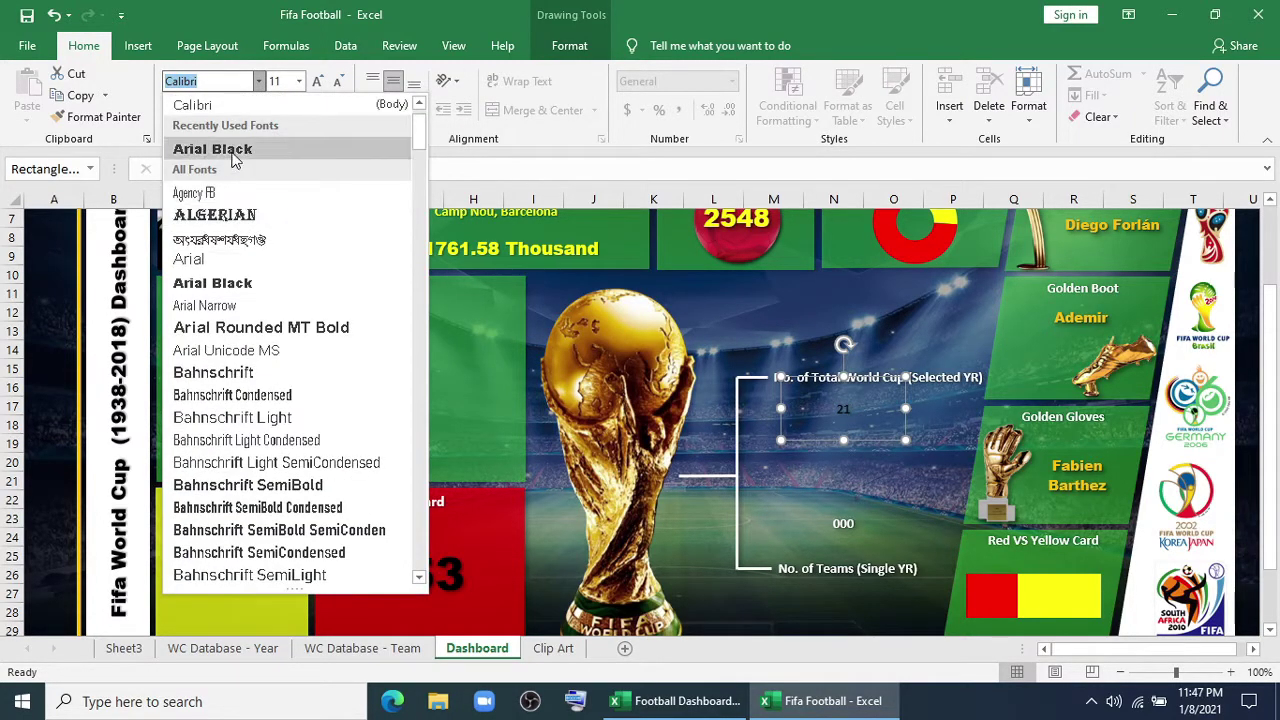
click(200, 145)
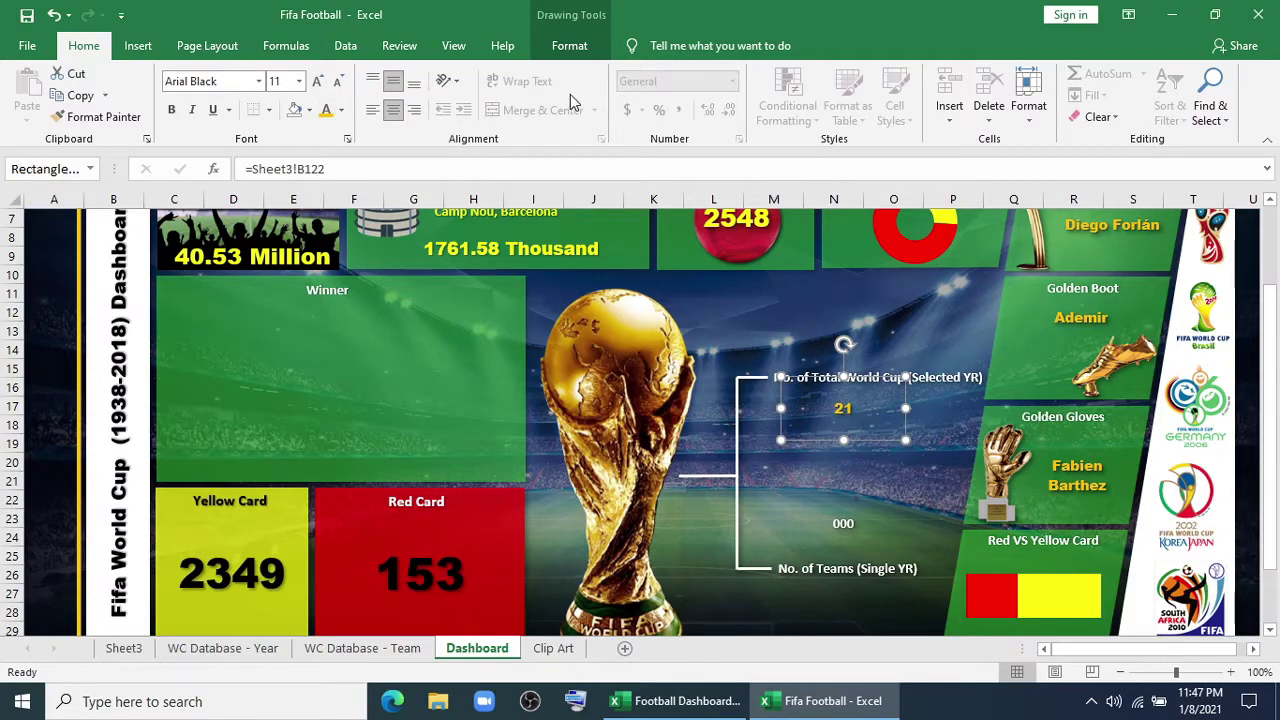
click(569, 45)
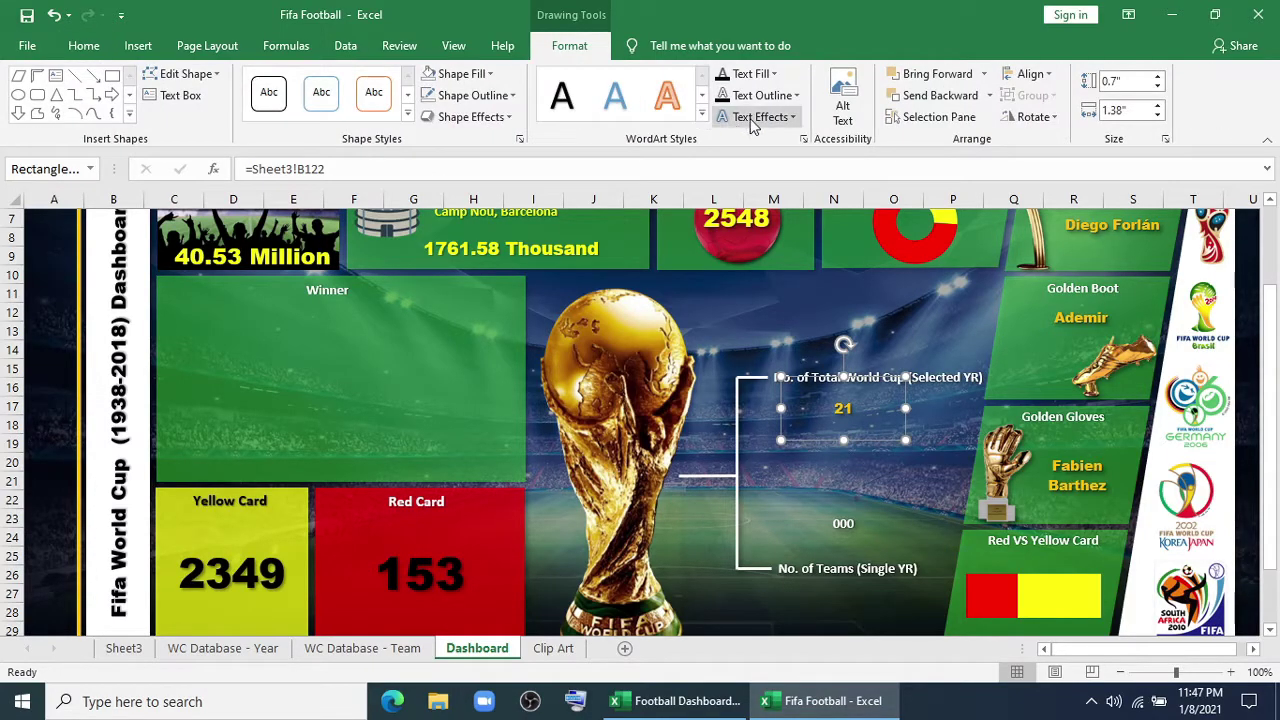
click(84, 45)
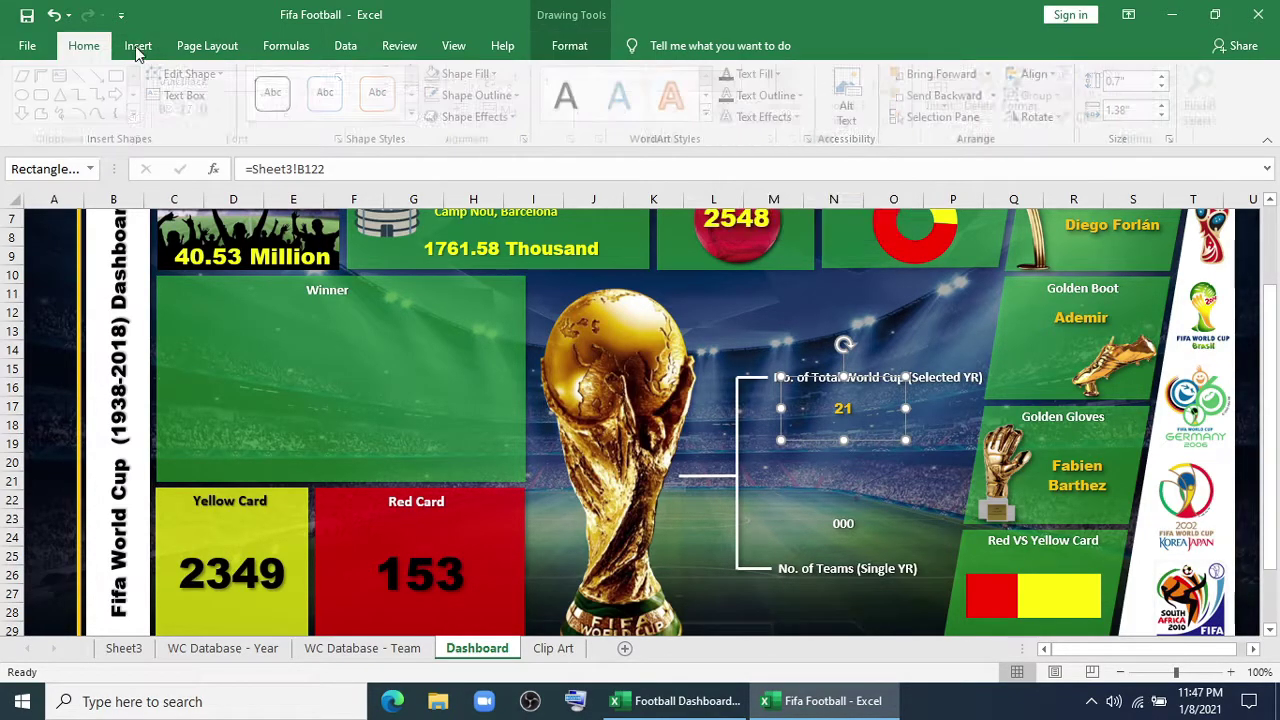
double_click(320, 82)
double_click(320, 82)
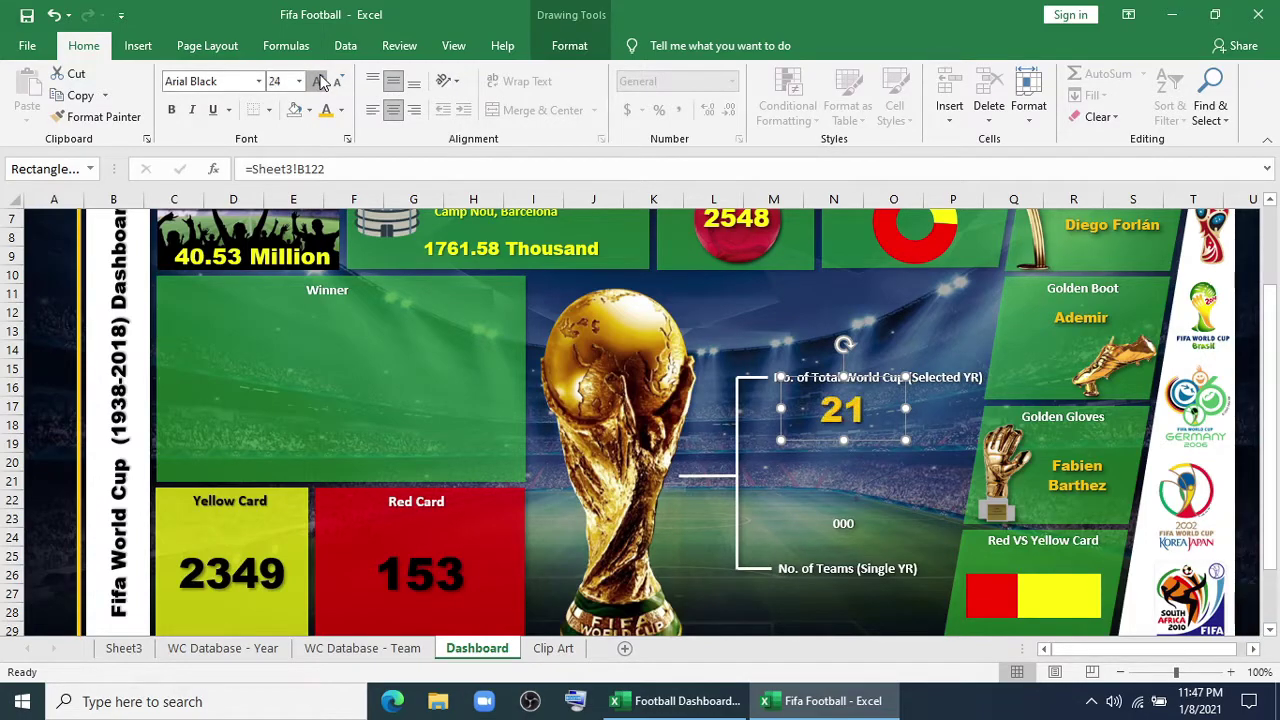
Enlarge the linked World Cup count text on the Dashboard to size 44
double_click(320, 82)
double_click(320, 82)
click(320, 82)
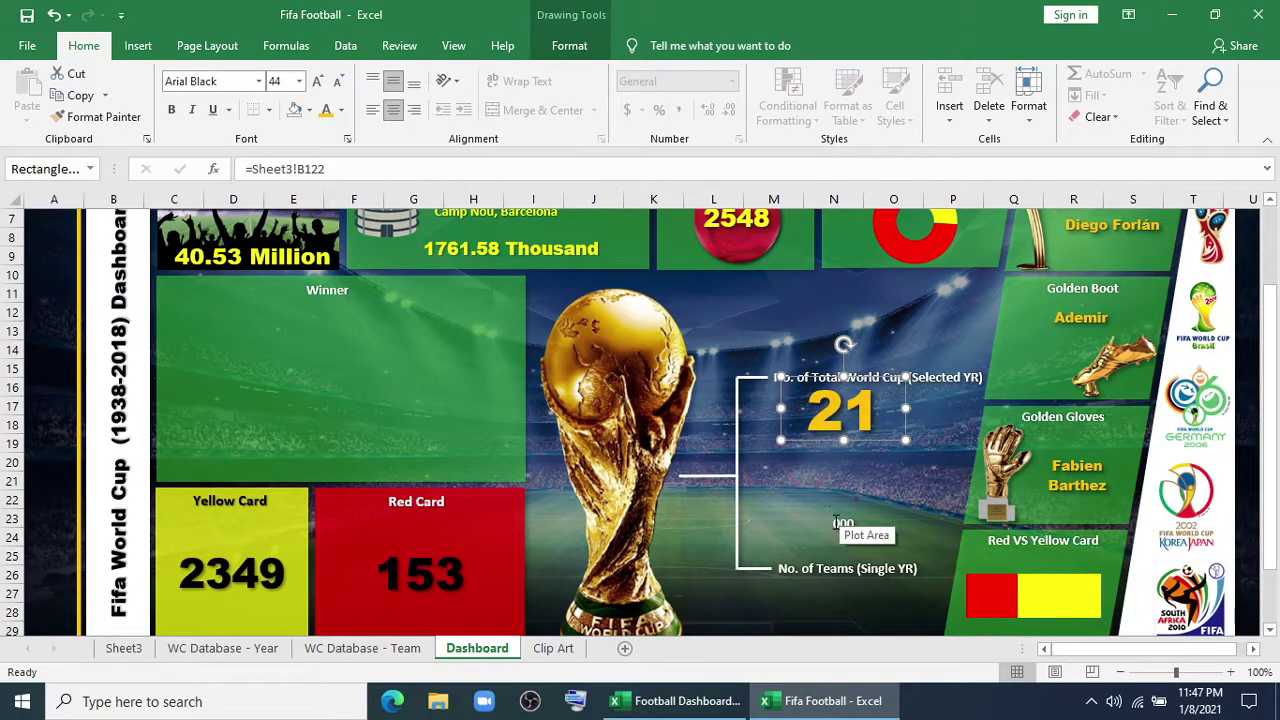
Copy the Count of Date PivotTable at A121:A122 on Sheet3 and paste it at A127
click(122, 648)
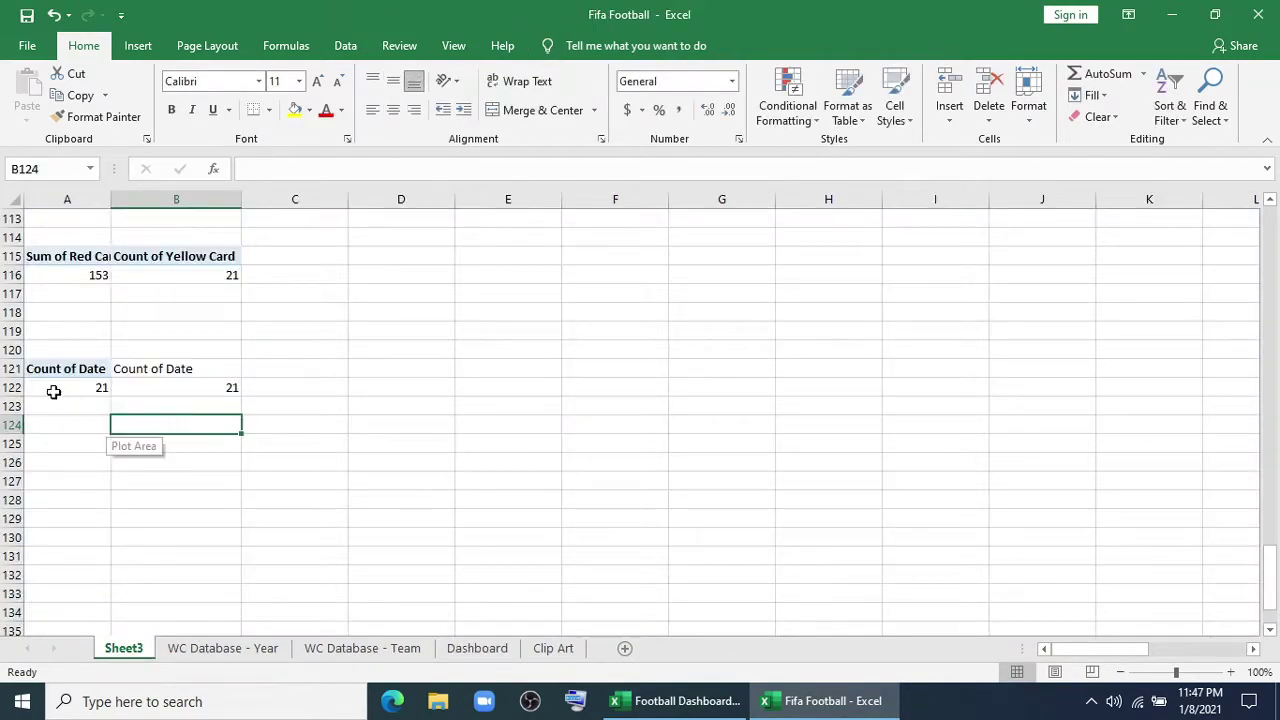
drag(50, 370, 57, 387)
key(ctrl+c)
click(71, 481)
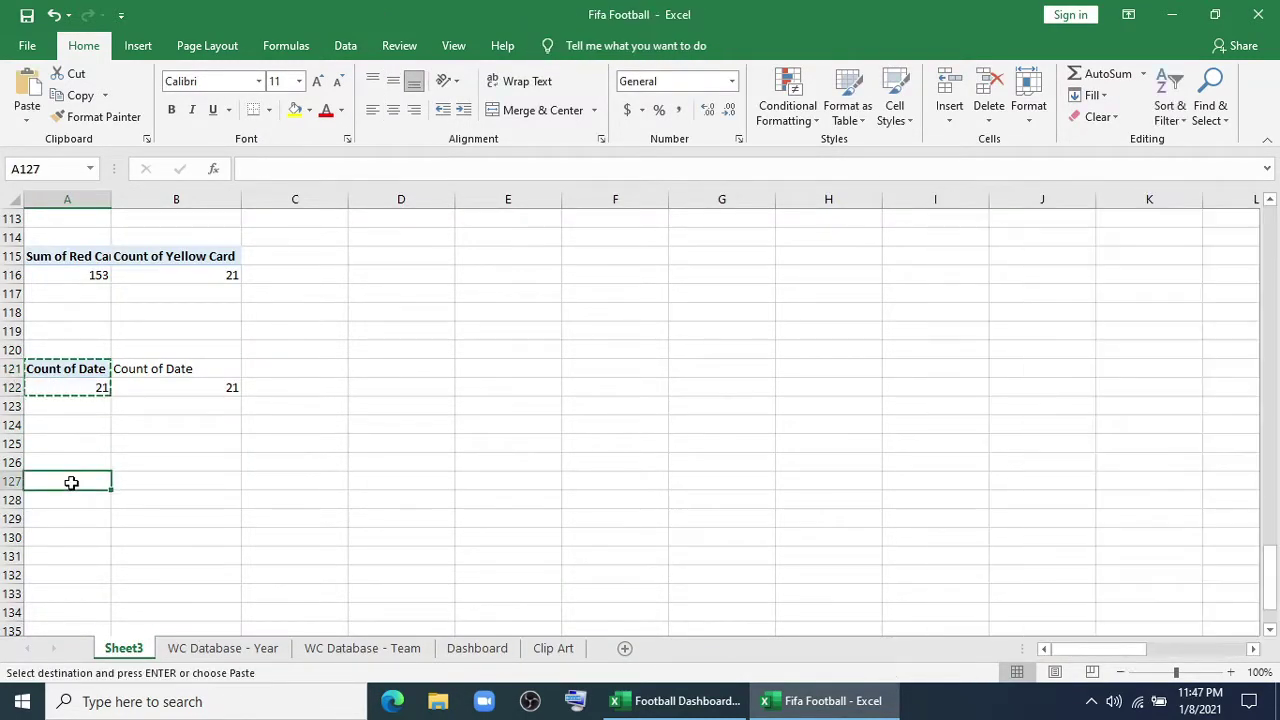
key(ctrl+v)
Replace the copied PivotTable's Count of Date value with Date in the rows and Sum of Teams in the values
drag(1157, 580, 830, 557)
scroll(1075, 397, down, 2)
scroll(1073, 395, up, 2)
drag(1050, 312, 1065, 583)
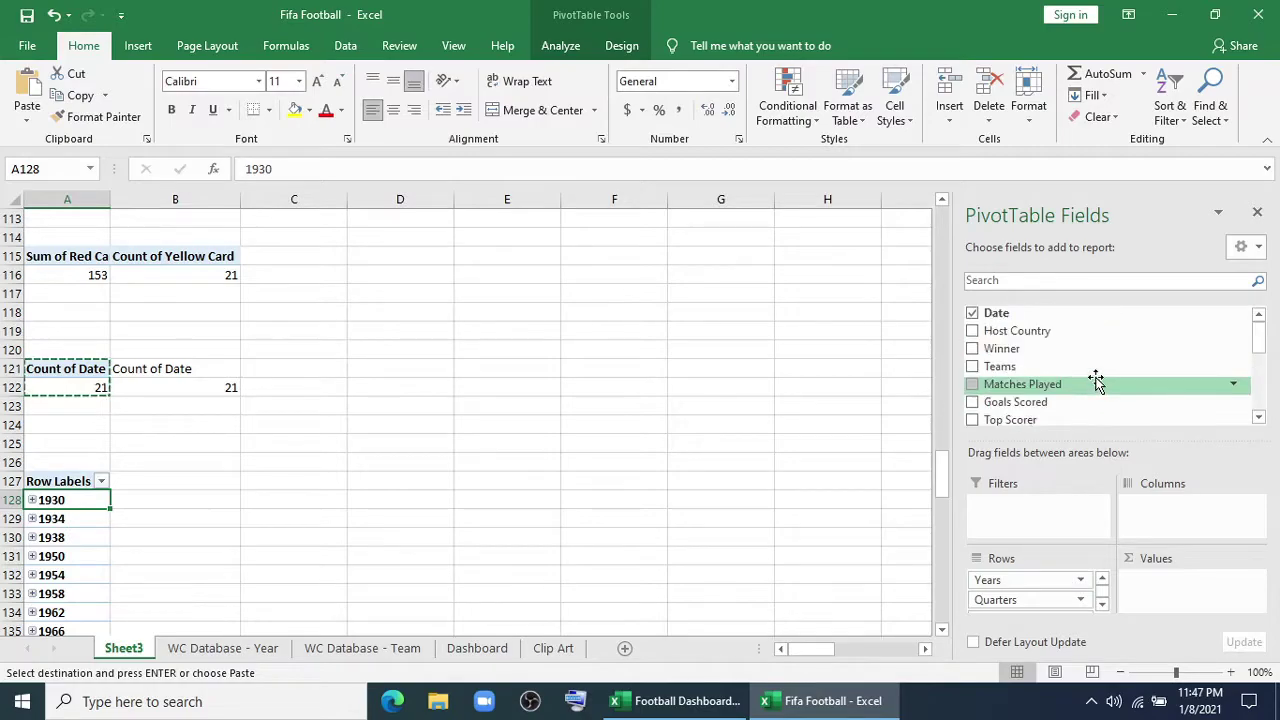
drag(1075, 367, 1170, 590)
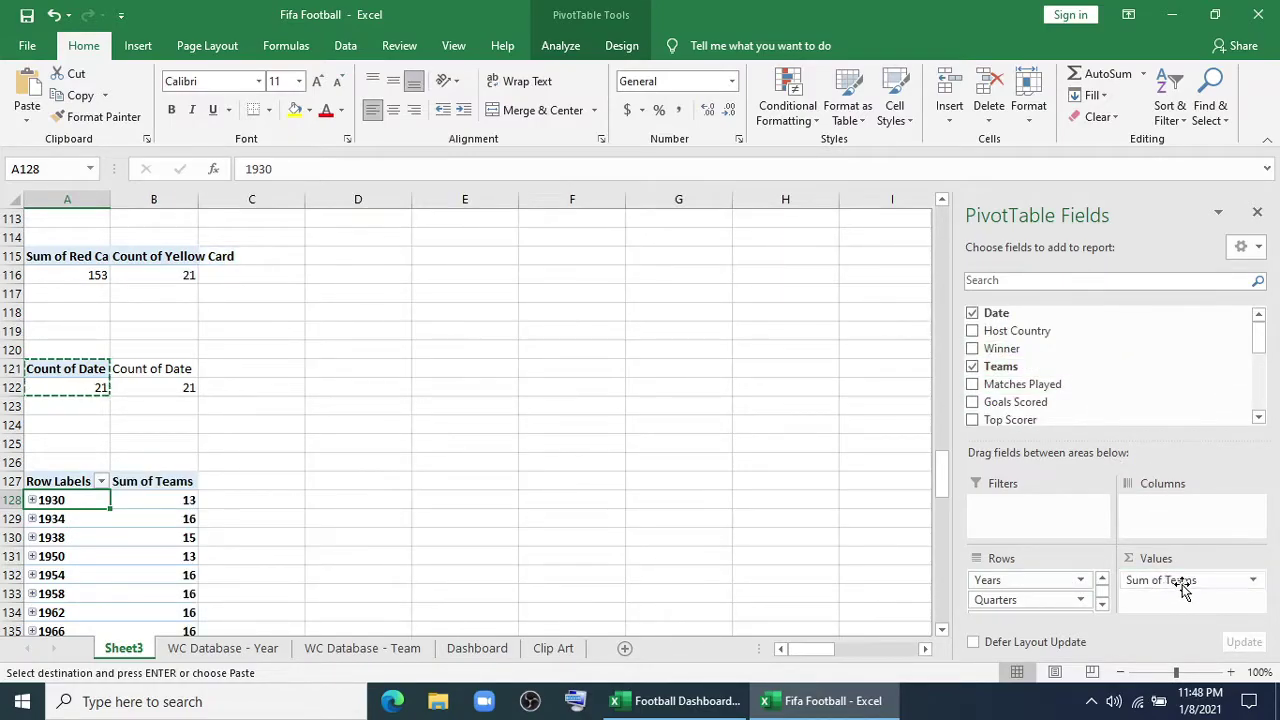
click(1178, 582)
click(1183, 588)
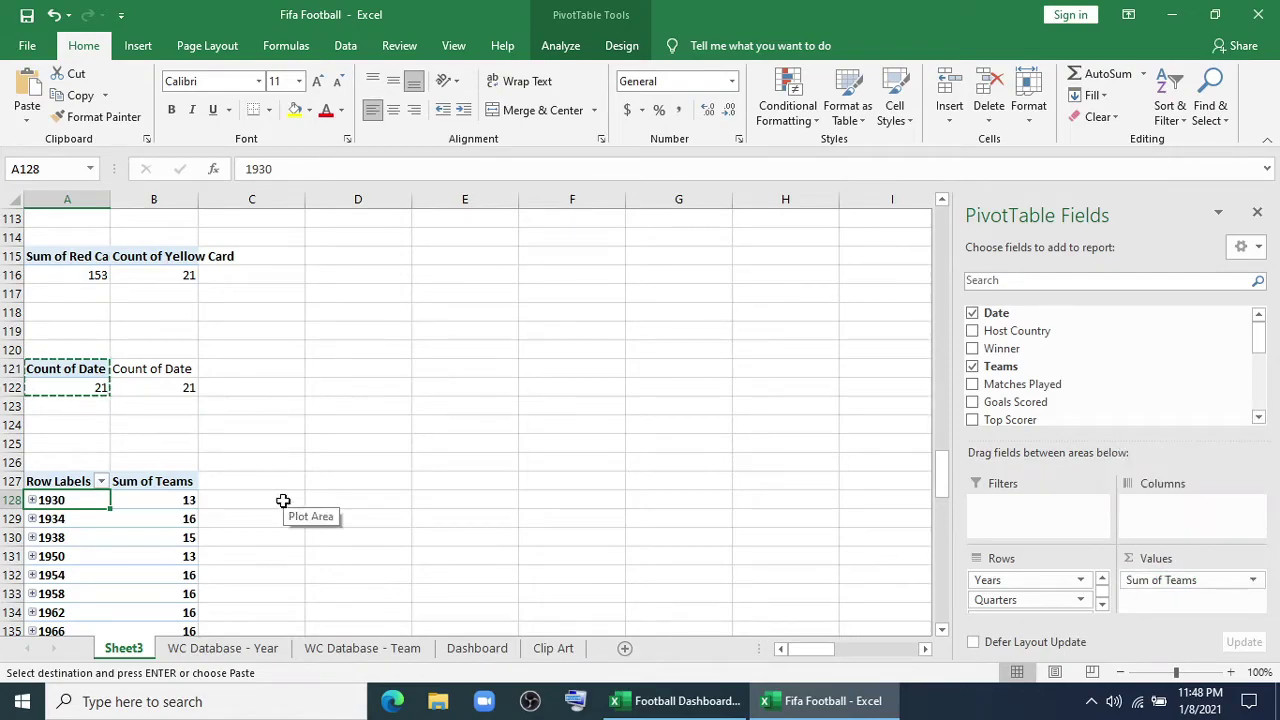
Link cell C127 to B127 with a formula and fill it down to C128
click(255, 483)
text(=)
click(171, 484)
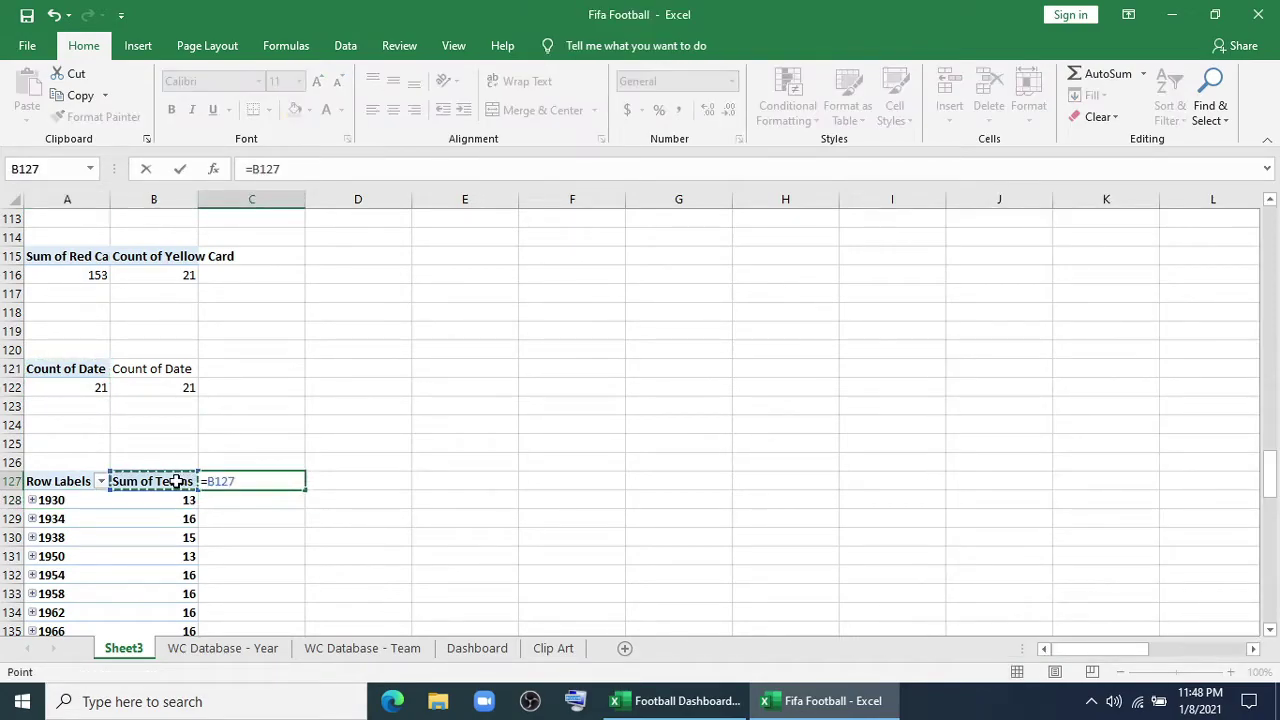
key(Return)
click(249, 484)
drag(311, 495, 252, 506)
Replace the 000 placeholder above No. of Teams (Single YR) on the Dashboard with the link =Sheet3!C128
click(477, 648)
click(853, 523)
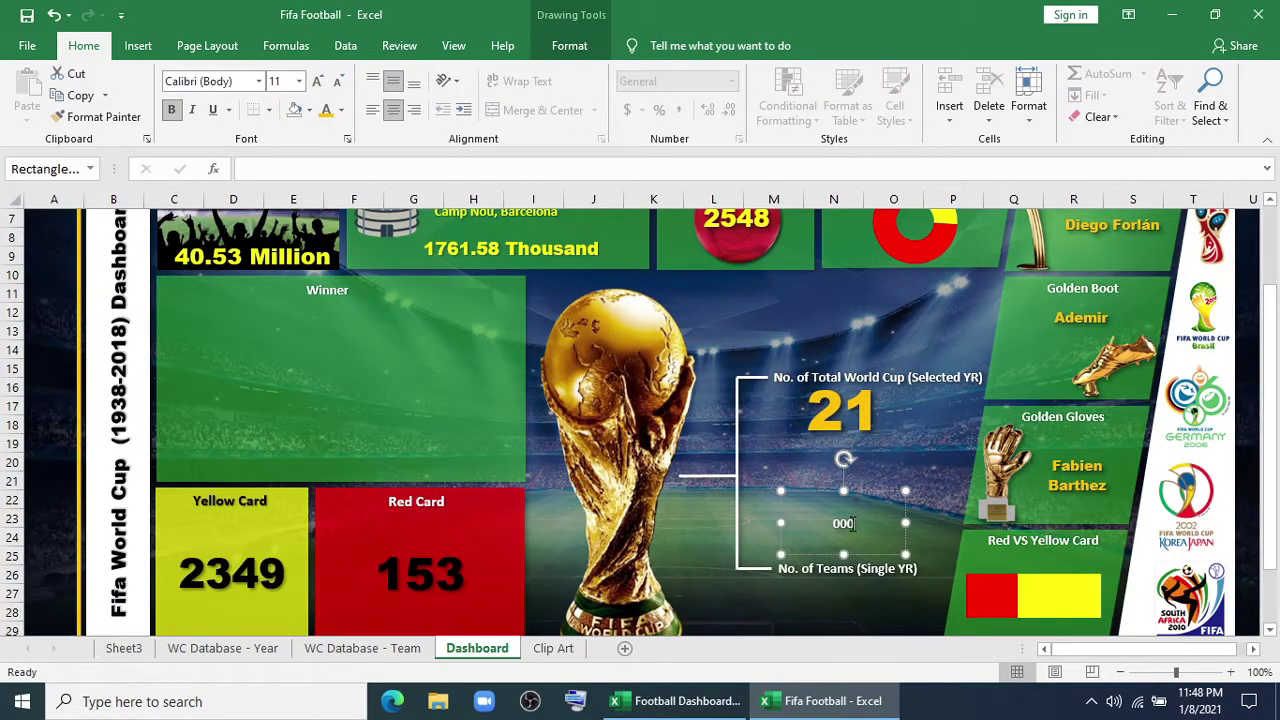
key(BackSpace)
click(410, 169)
text(=)
click(124, 648)
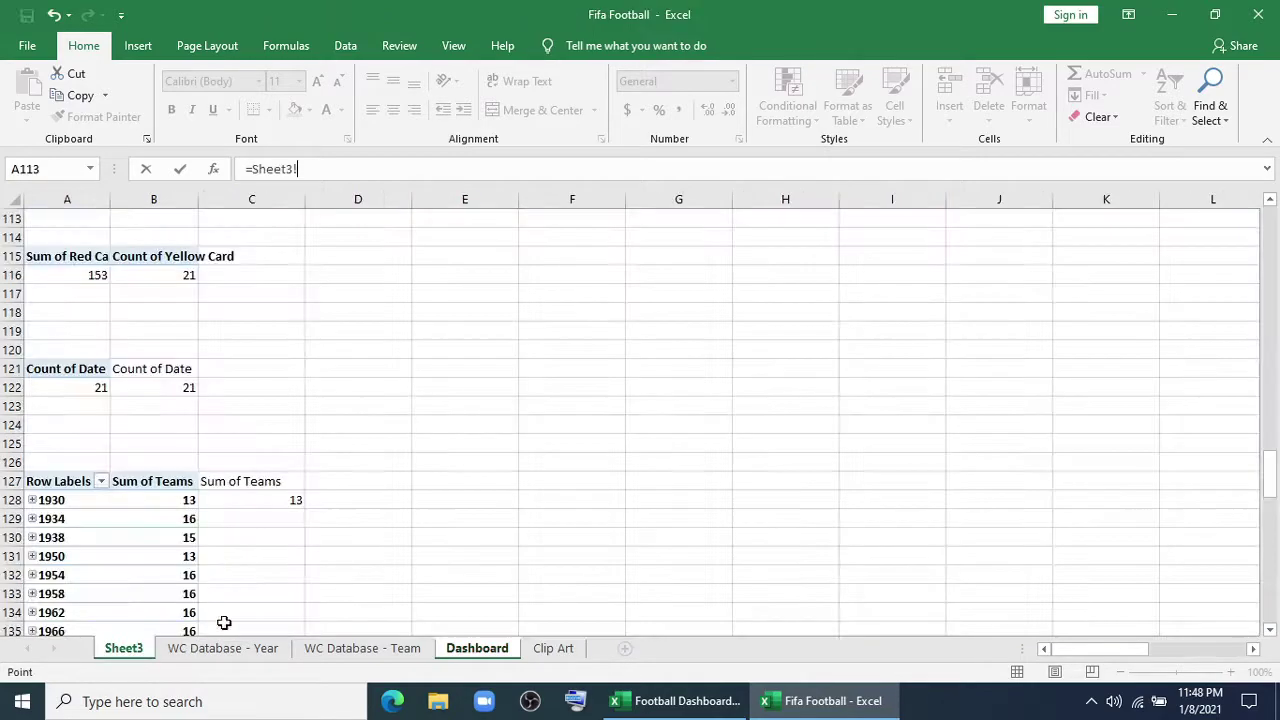
click(288, 500)
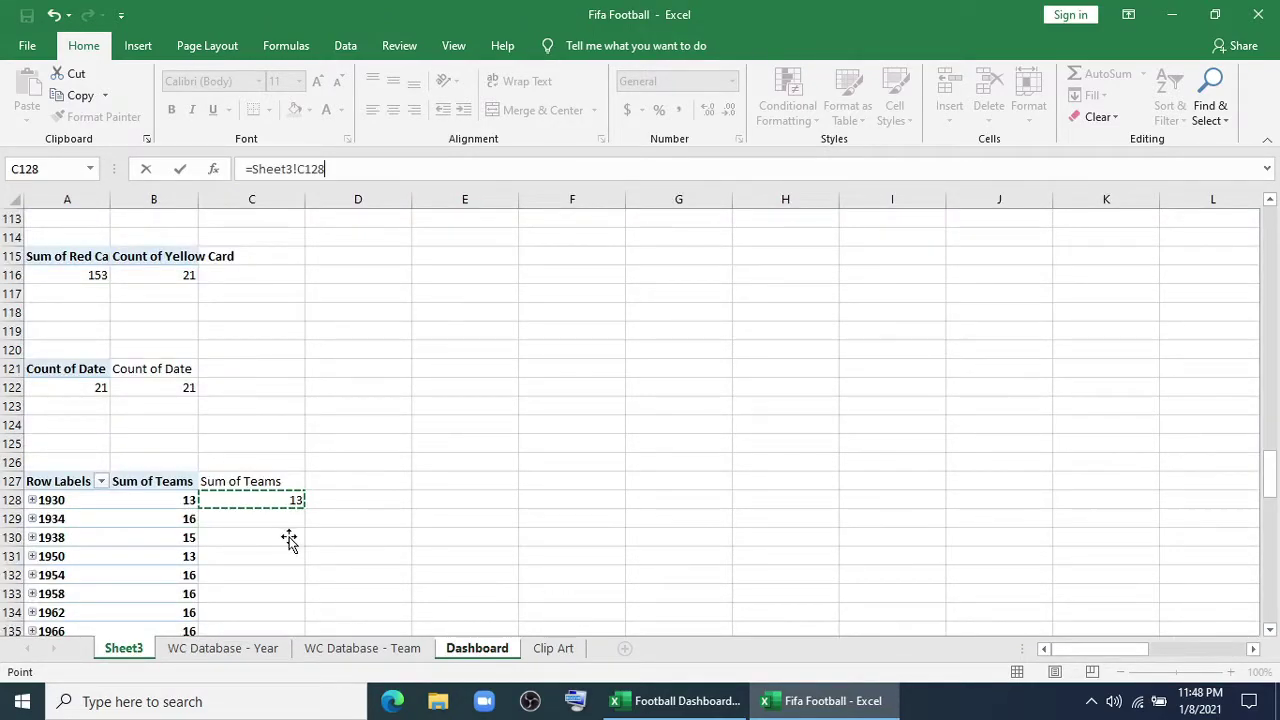
key(Return)
Copy the World Cup count's text formatting onto the linked number of teams
click(858, 430)
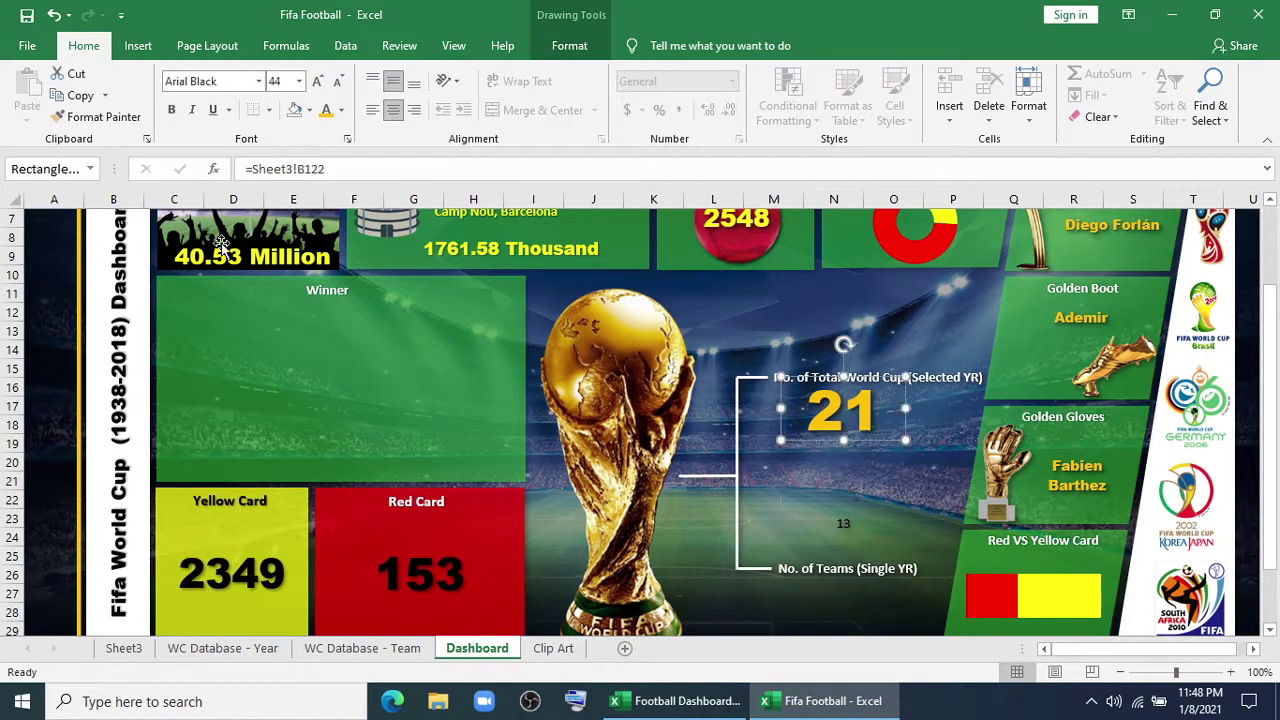
click(97, 116)
click(846, 526)
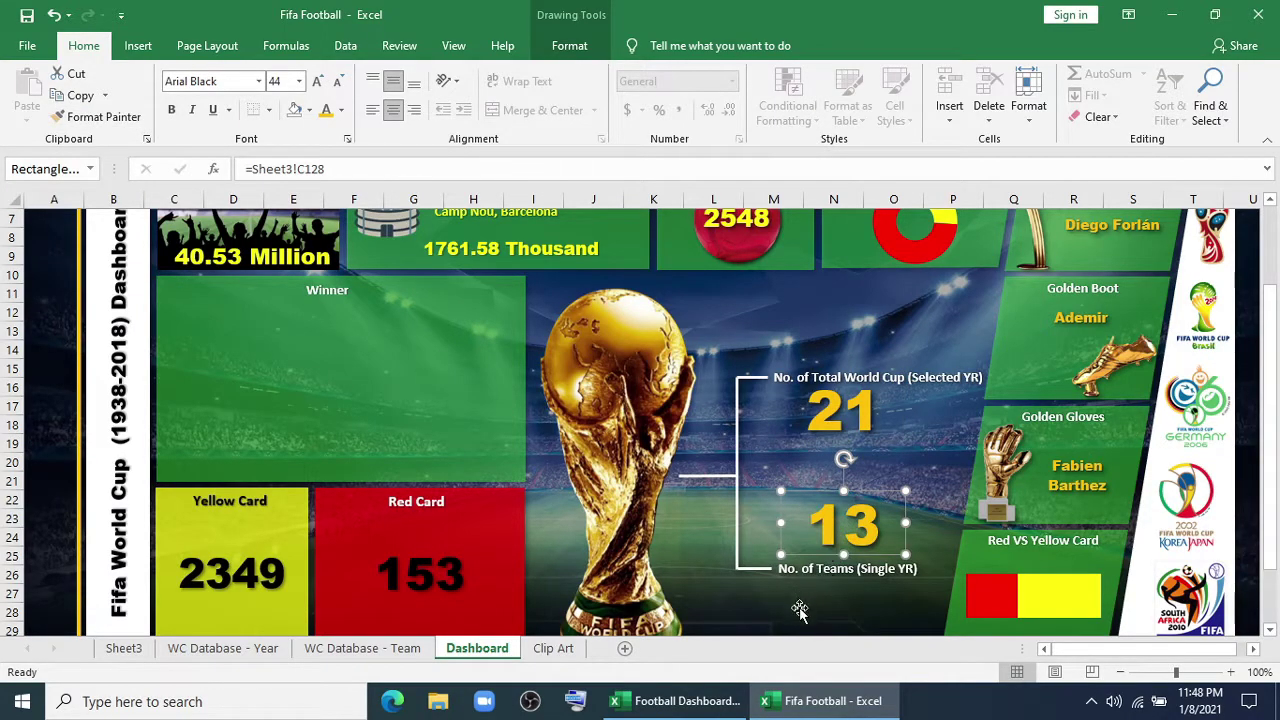
click(731, 612)
Reduce the text of the World Cup count and the team count to size 36
click(858, 405)
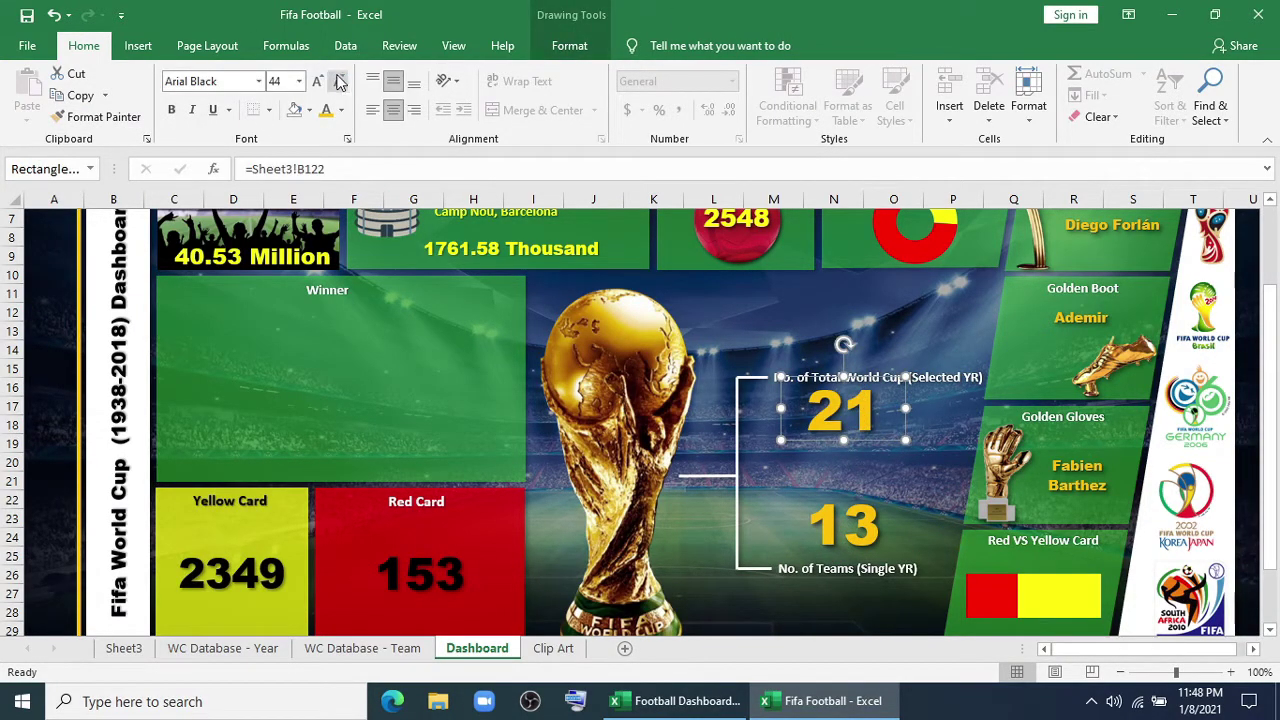
click(806, 518)
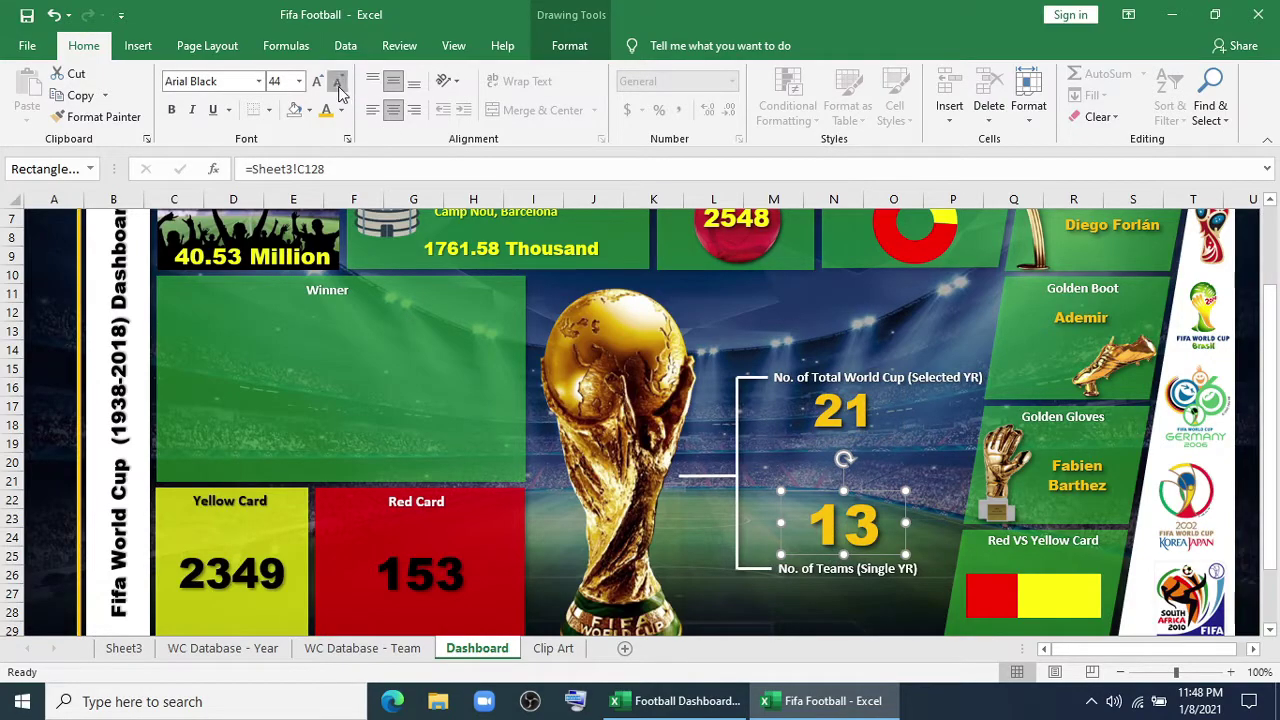
click(772, 610)
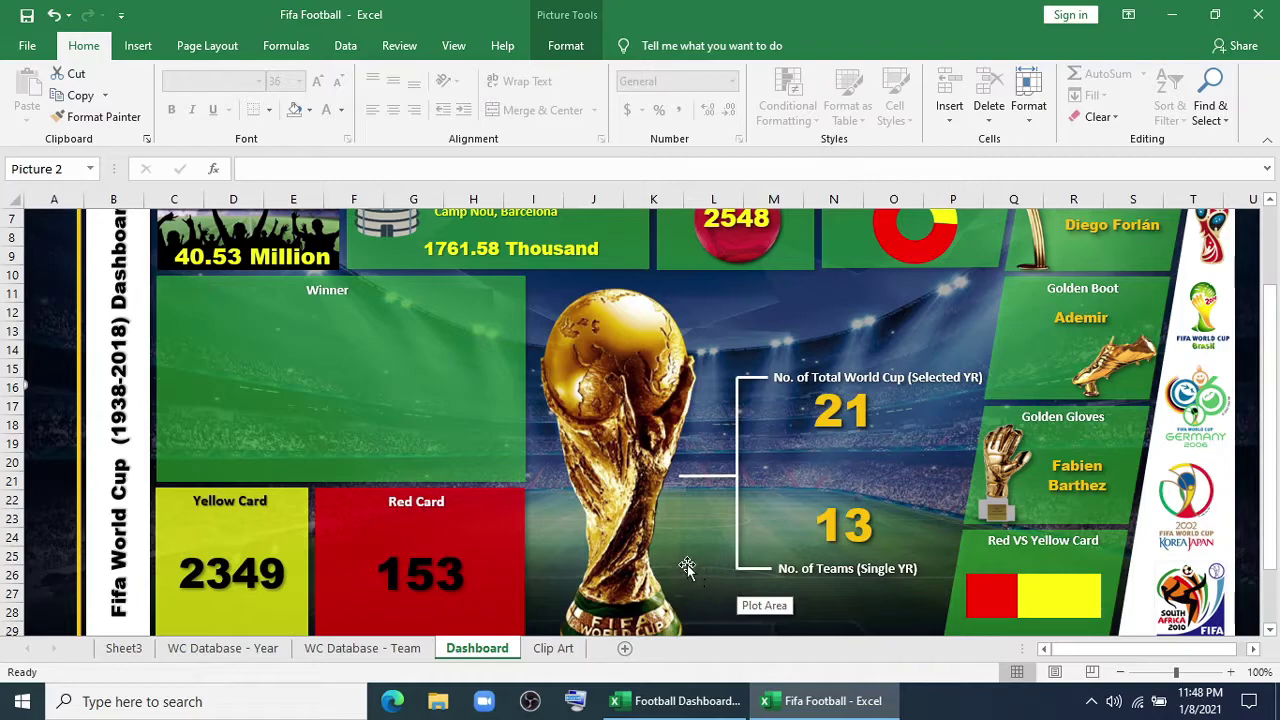
Copy the Count of Date PivotTable at A121:A122 on Sheet3 and paste it at A159
click(332, 400)
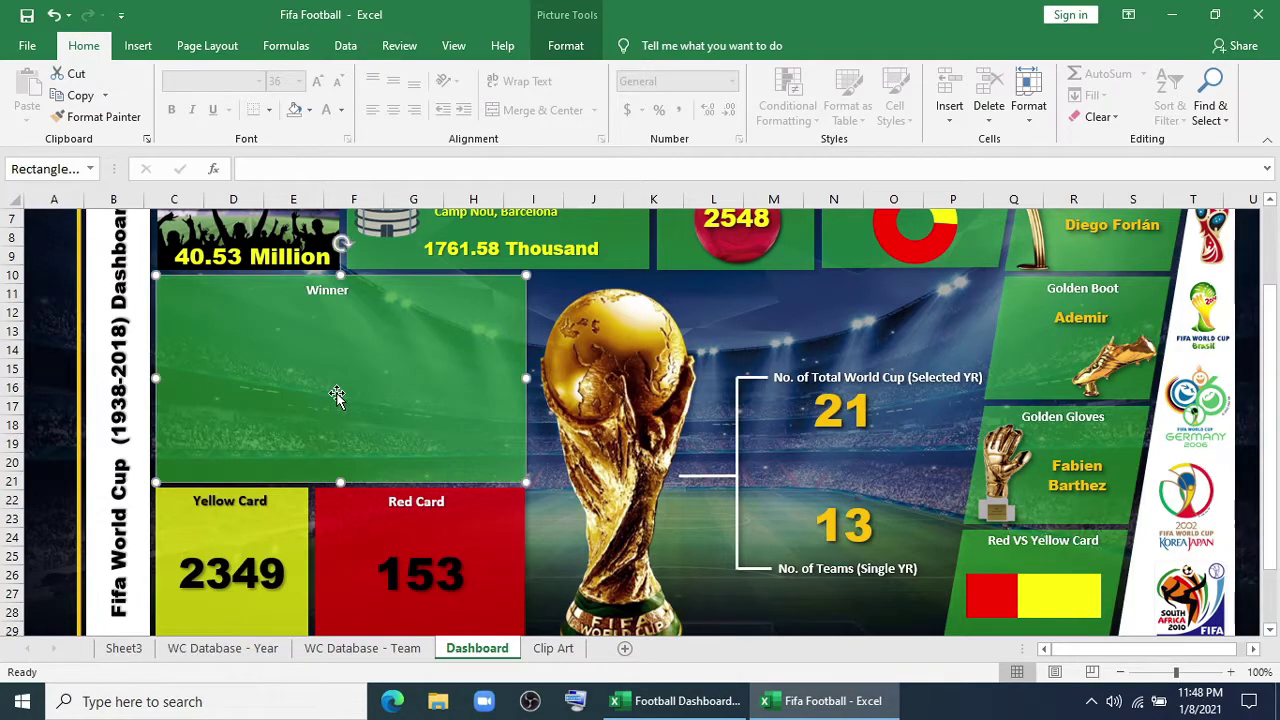
click(124, 648)
drag(66, 369, 73, 388)
key(ctrl+c)
scroll(85, 420, down, 12)
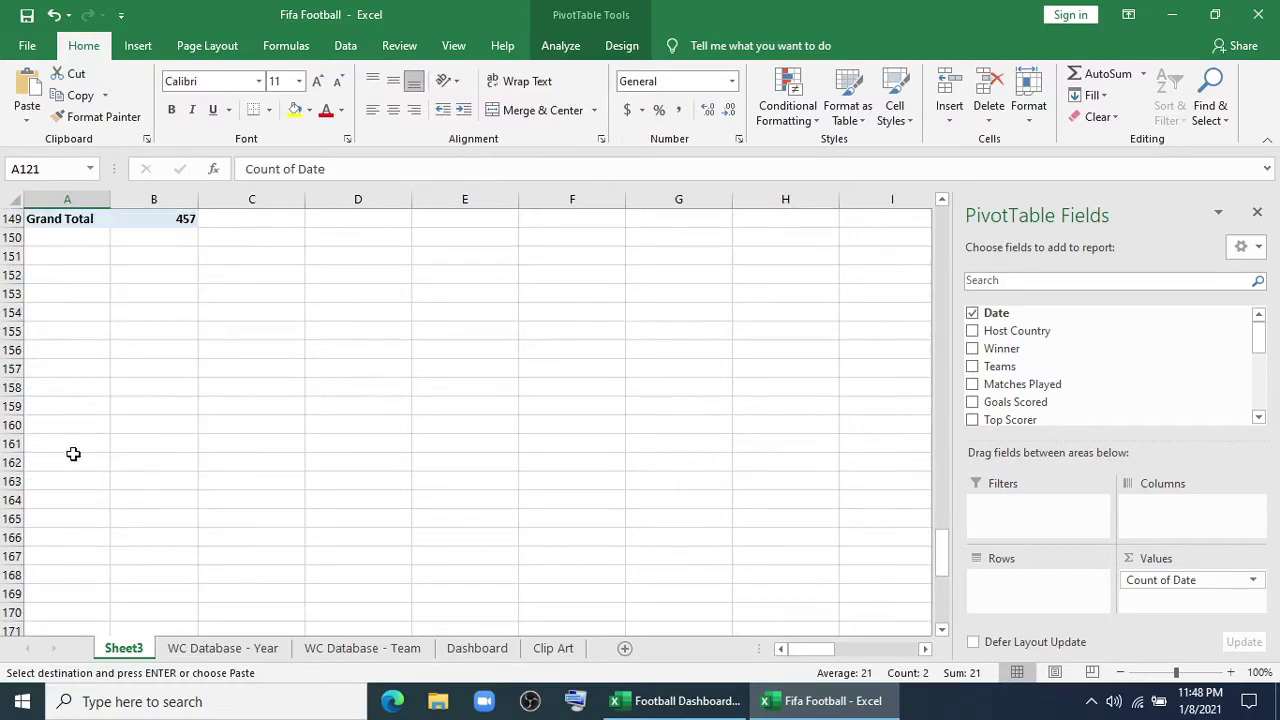
click(63, 401)
key(ctrl+v)
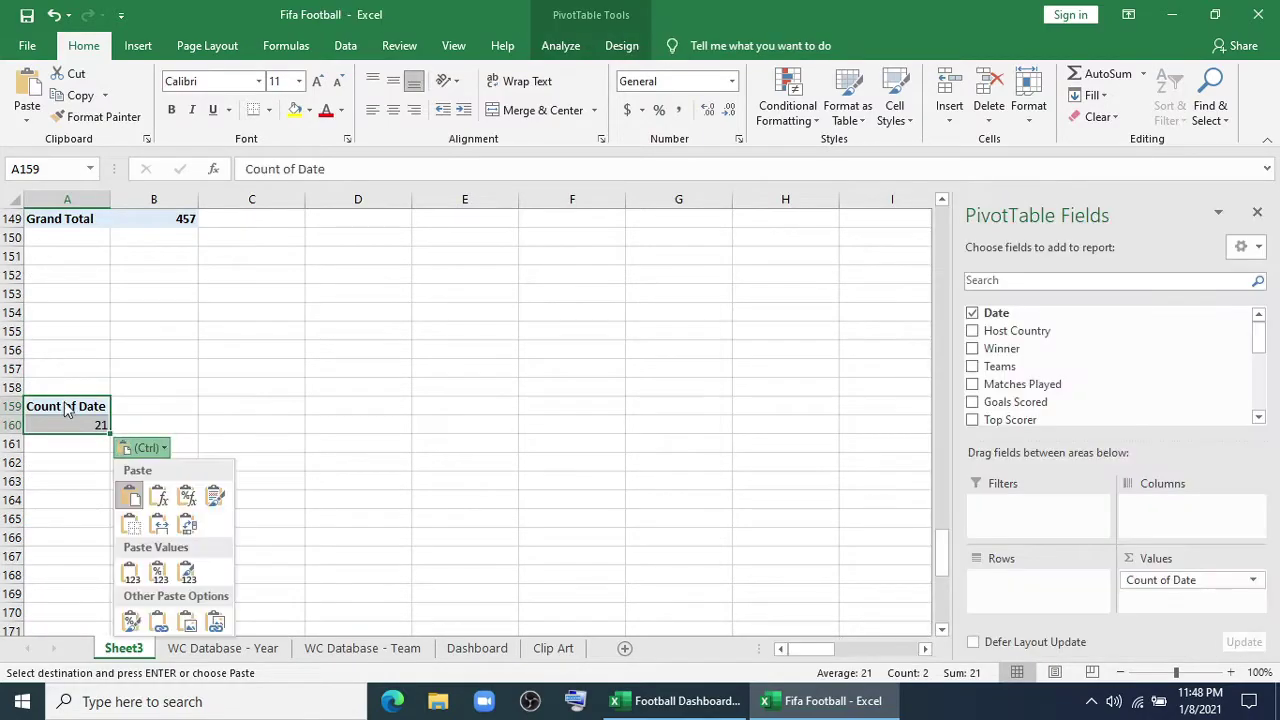
Rebuild the PivotTable at A159 with Winner in rows, Date in columns and Count of Winner as the value
click(72, 432)
drag(1154, 580, 1030, 438)
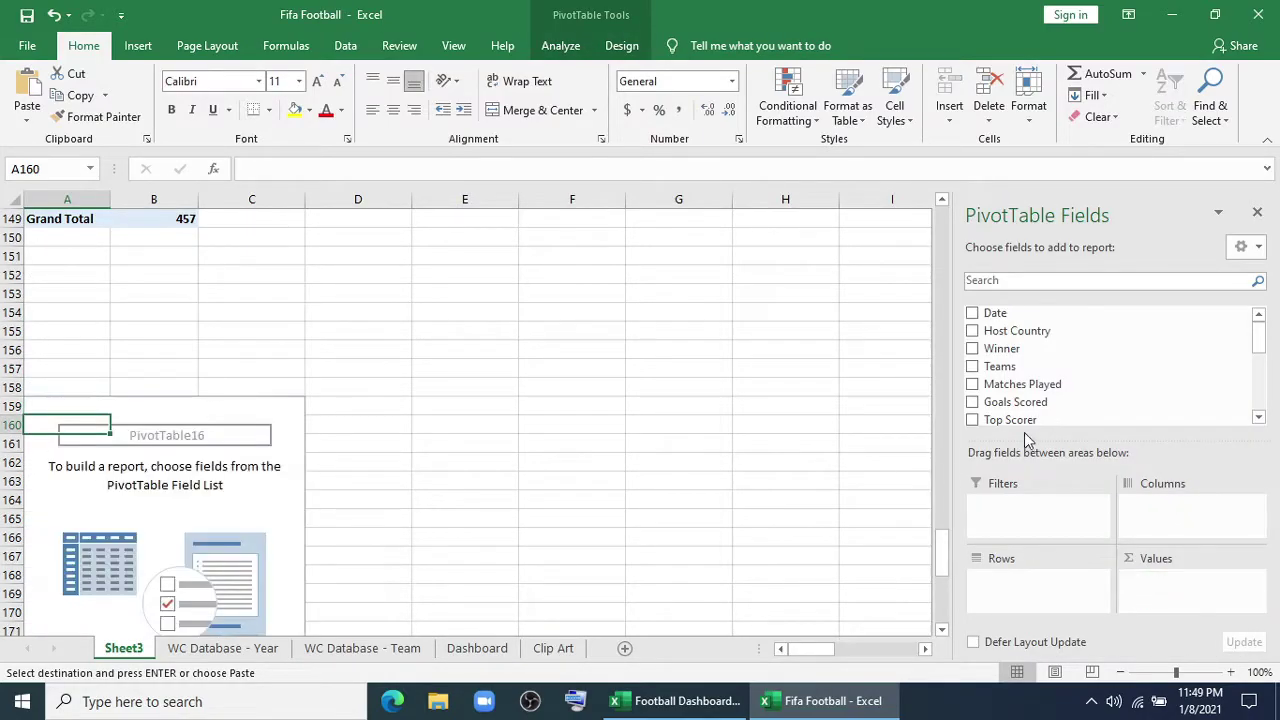
drag(1040, 348, 1048, 584)
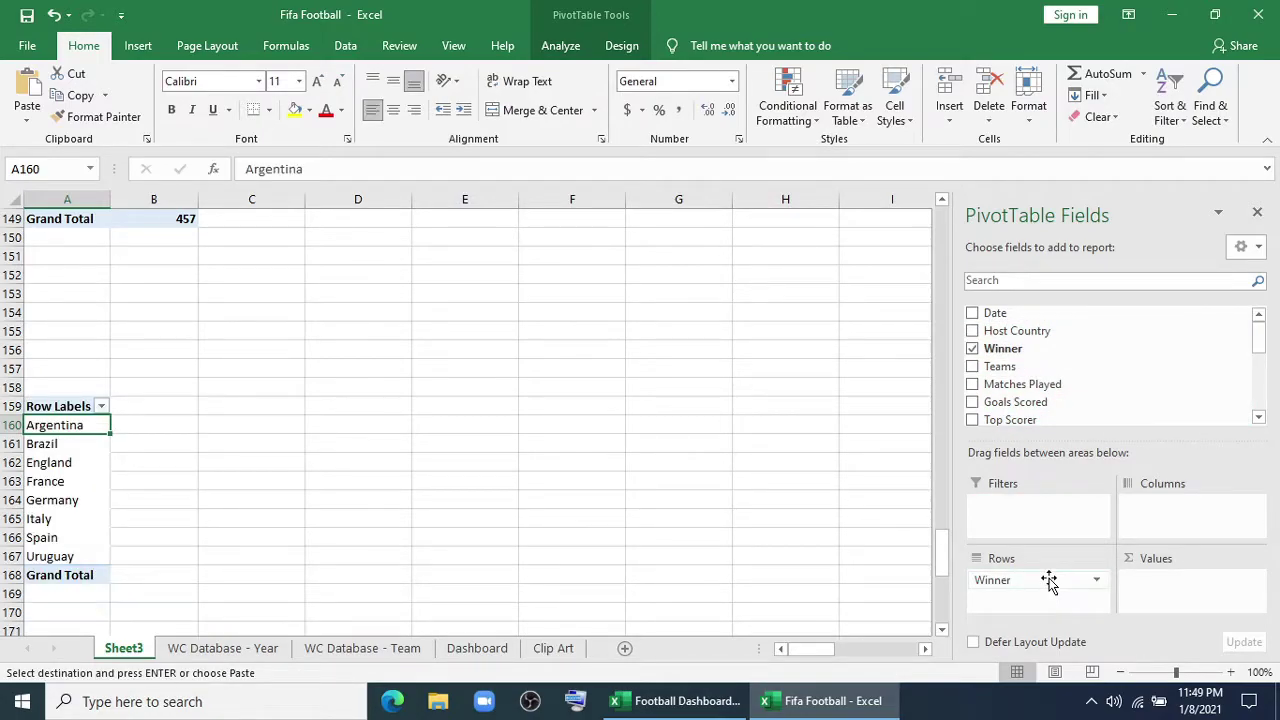
drag(1088, 313, 1174, 507)
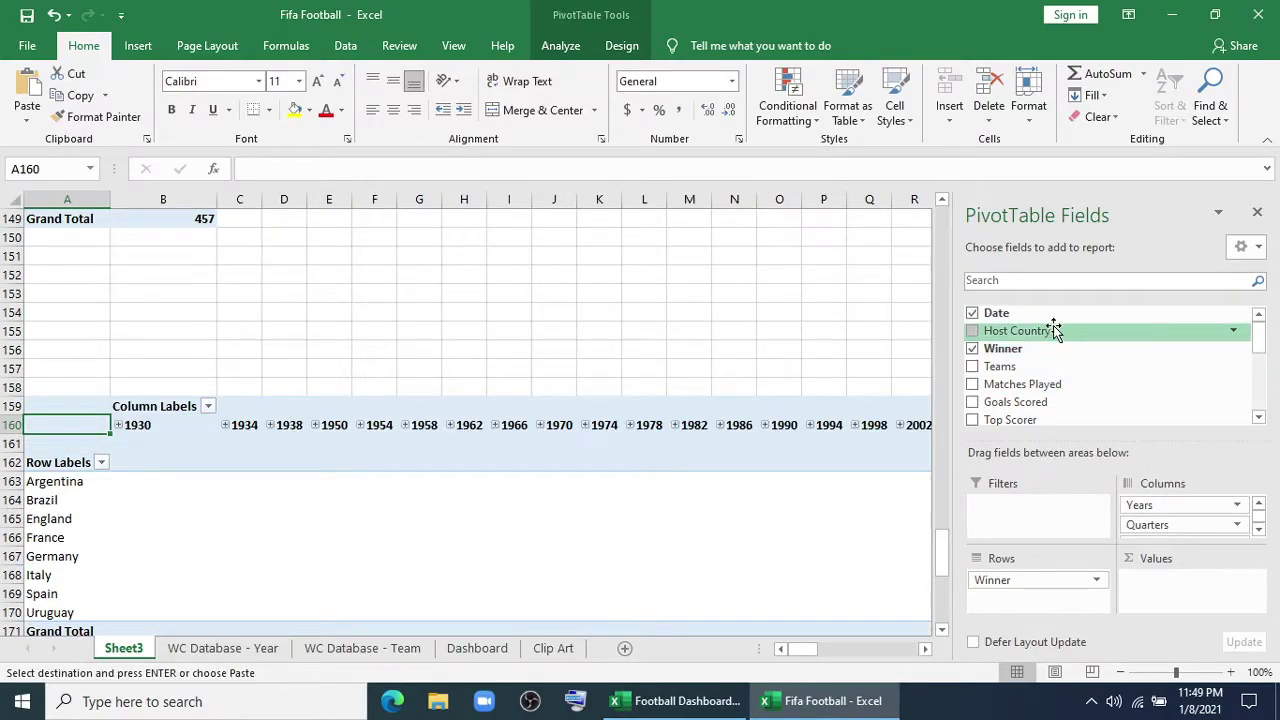
drag(1046, 348, 1175, 592)
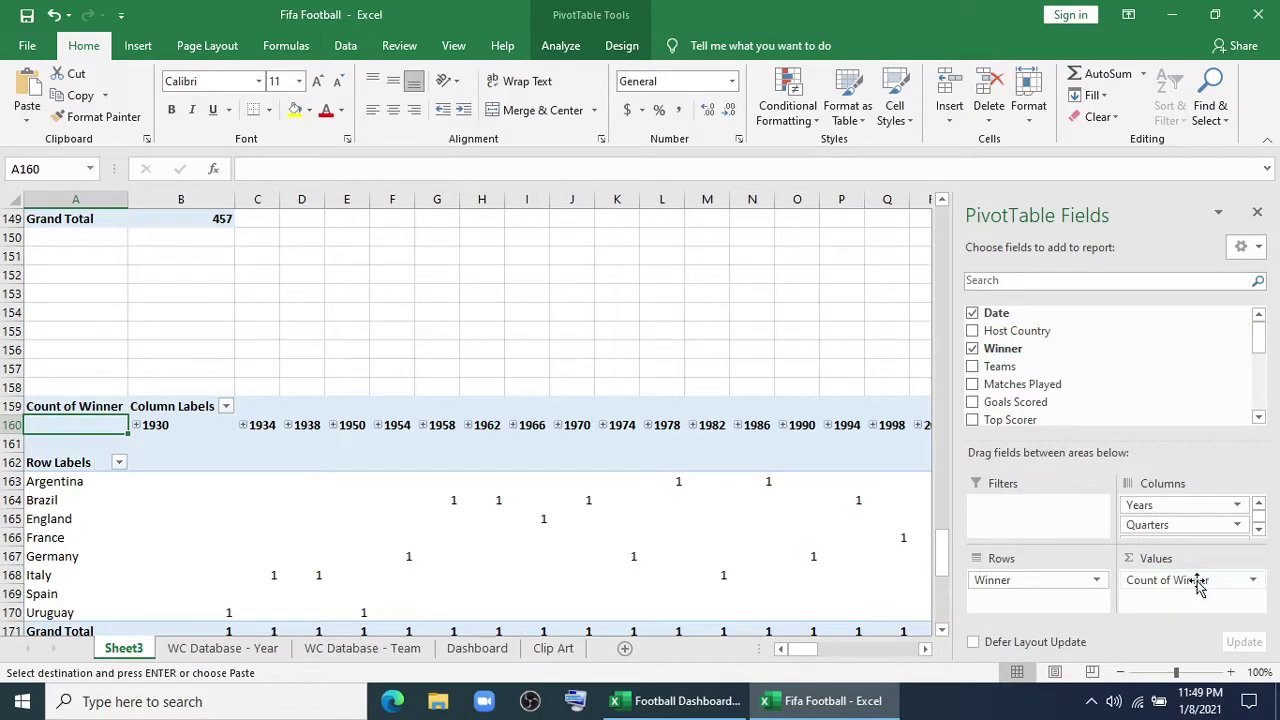
Create a 2-D stacked column chart from the winner PivotTable and place it over the Winner panel on the Dashboard
click(138, 45)
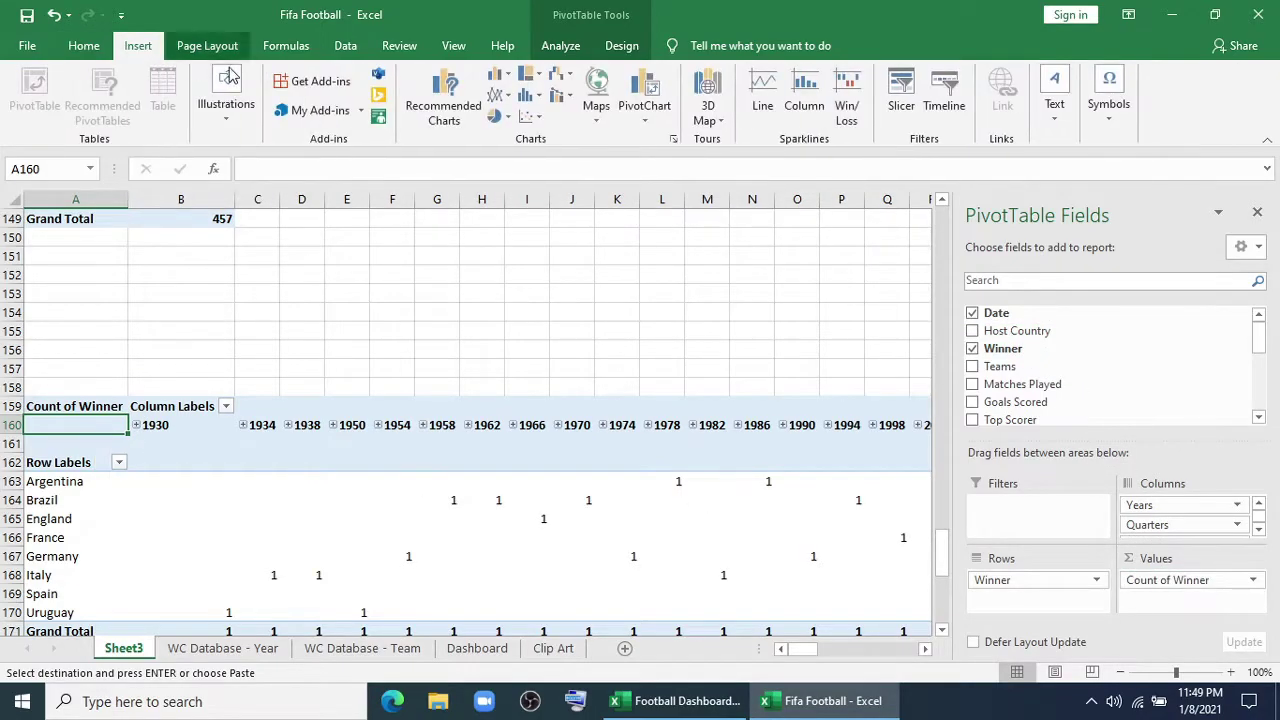
click(500, 78)
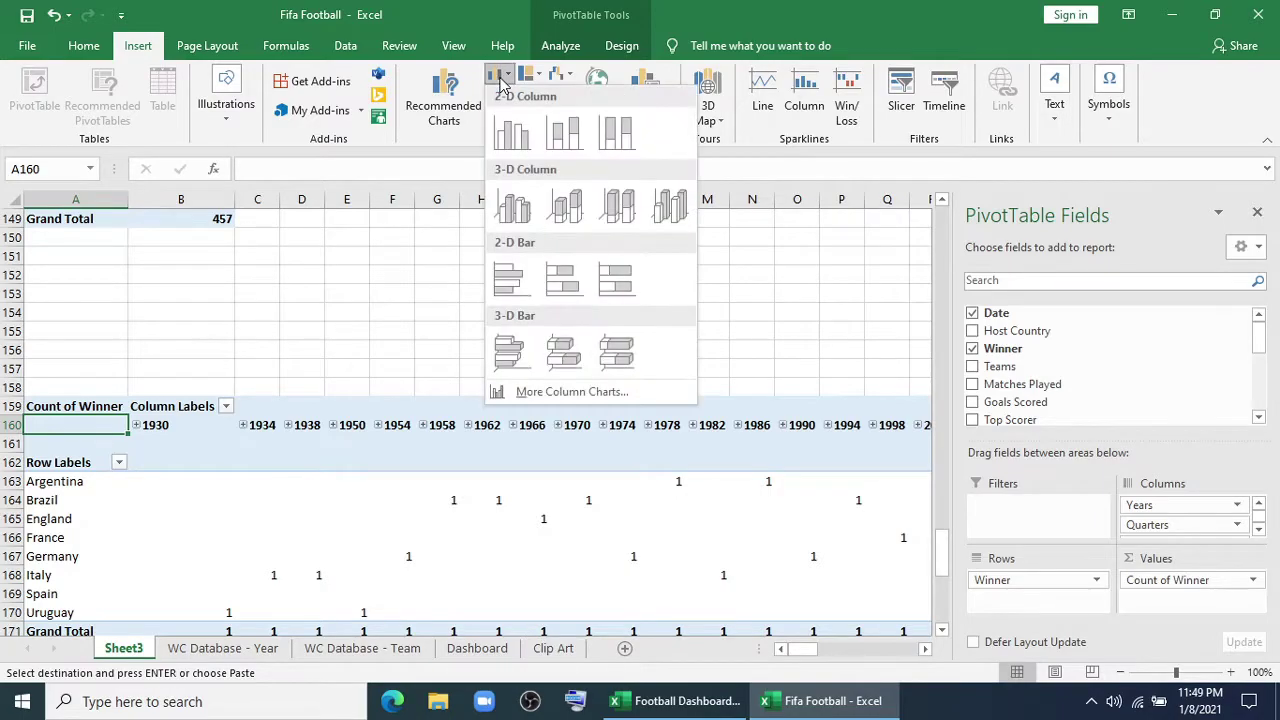
click(566, 135)
click(477, 648)
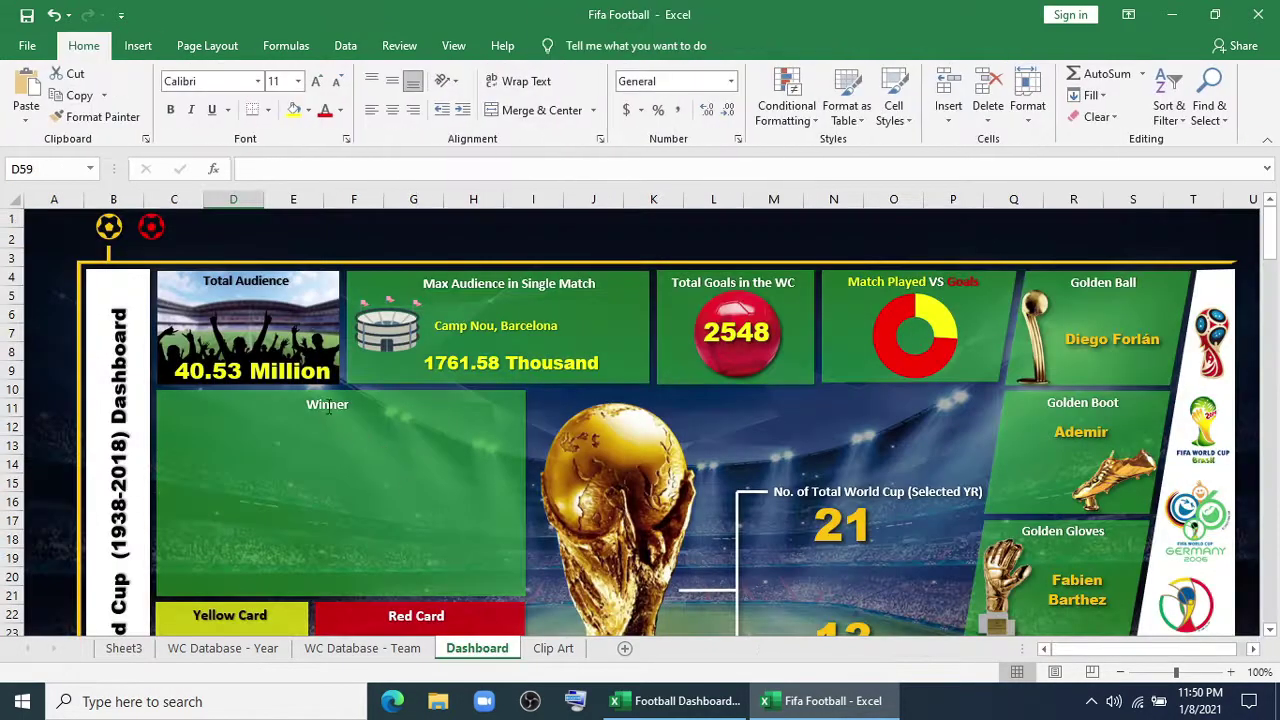
click(327, 410)
click(243, 437)
key(ctrl+v)
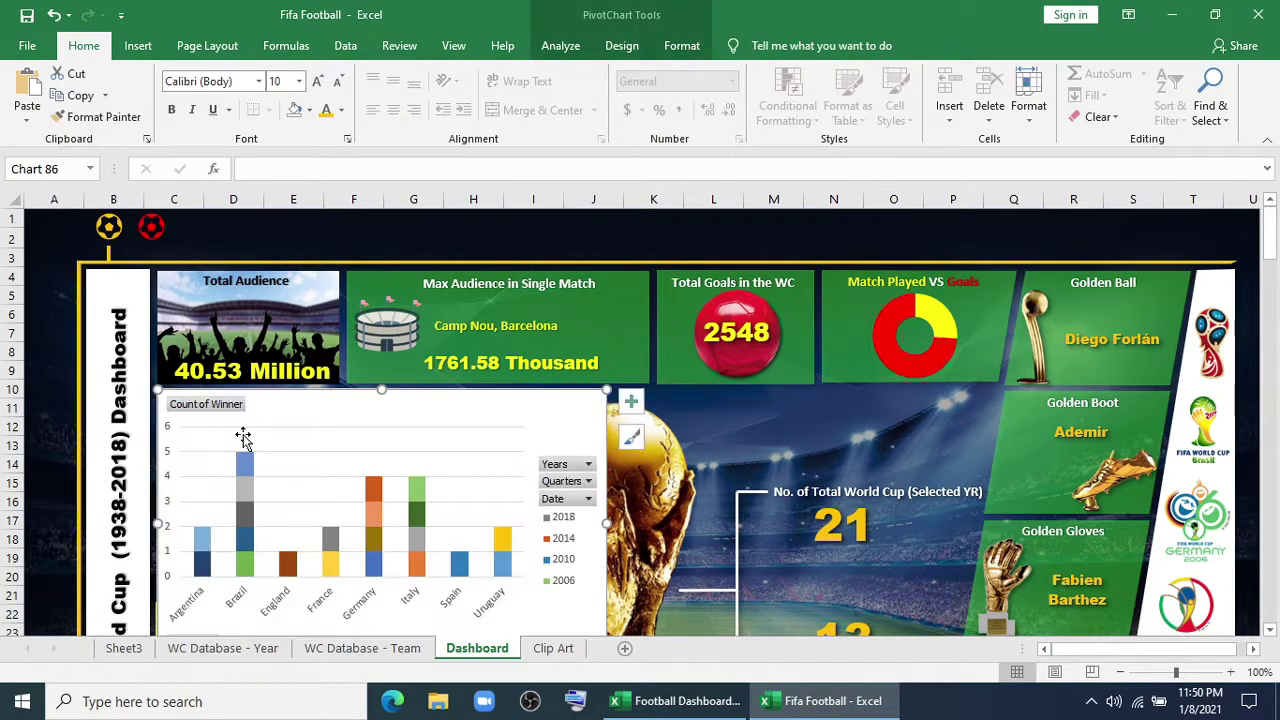
Remove the winner chart's background fill and hide all its field buttons
click(681, 45)
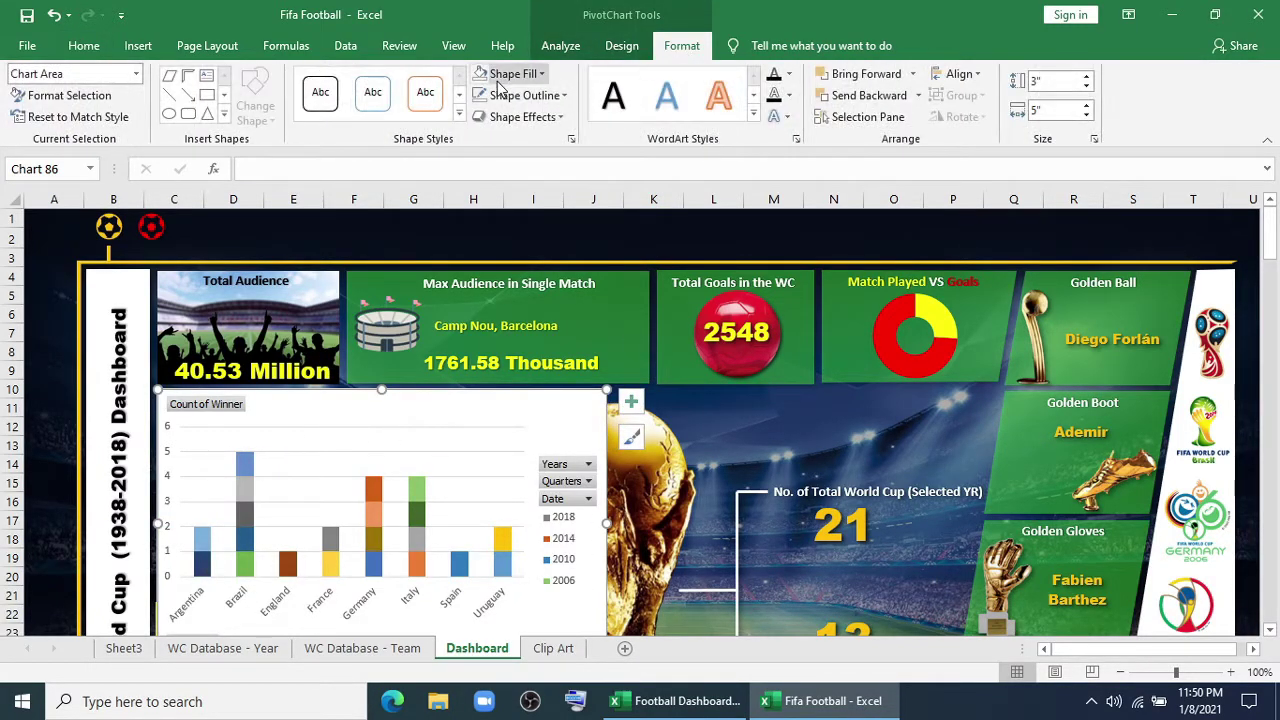
click(515, 74)
click(516, 299)
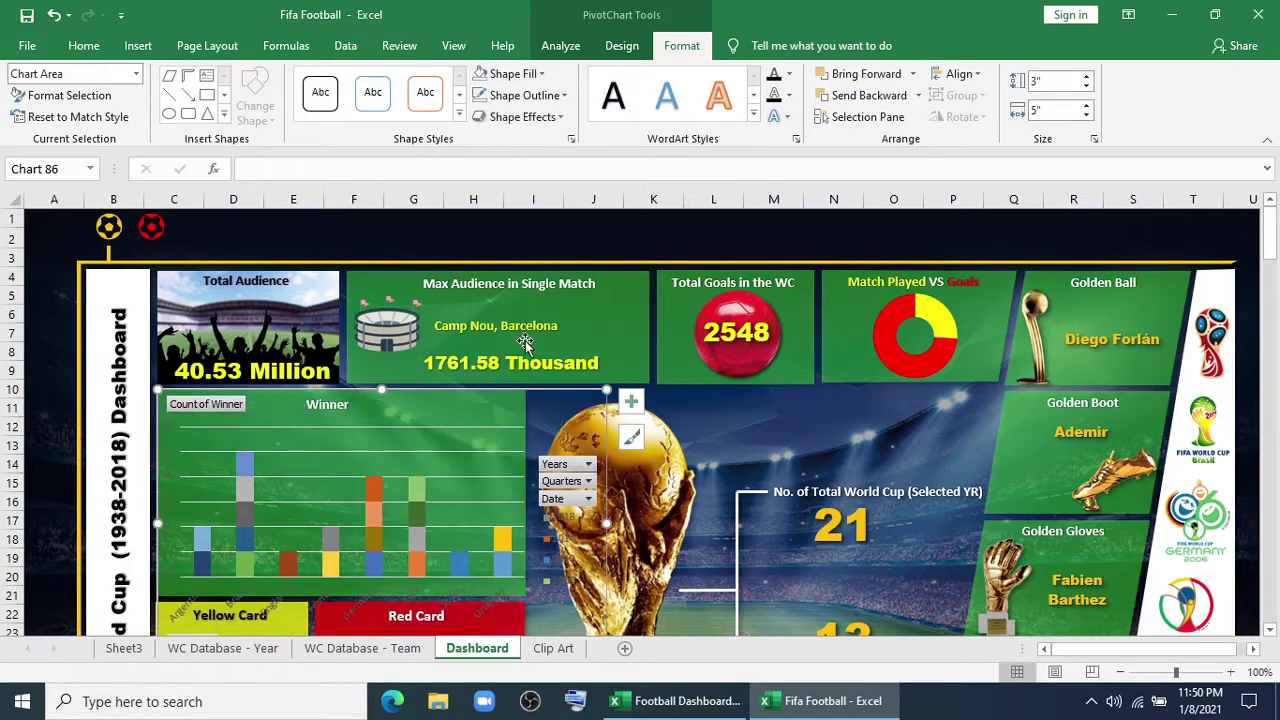
right_click(560, 470)
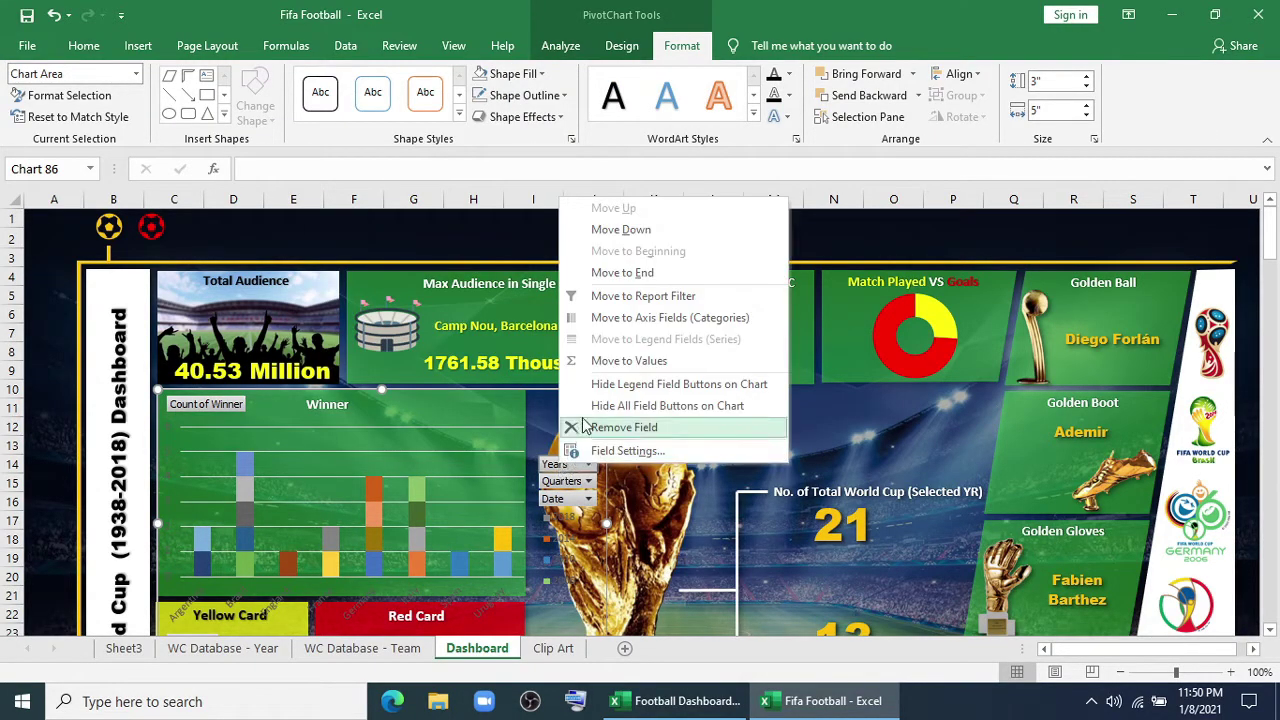
click(640, 404)
Delete the winner chart's horizontal gridlines and remove the chart area's outline
click(499, 478)
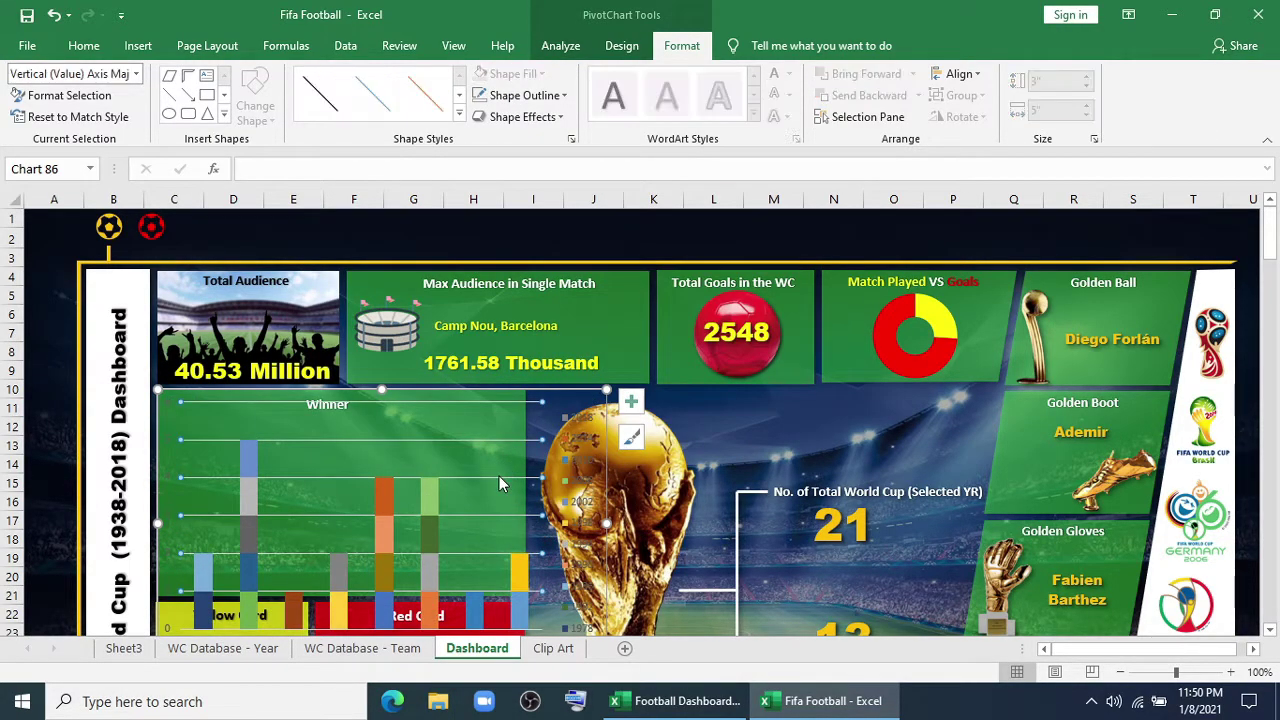
key(Delete)
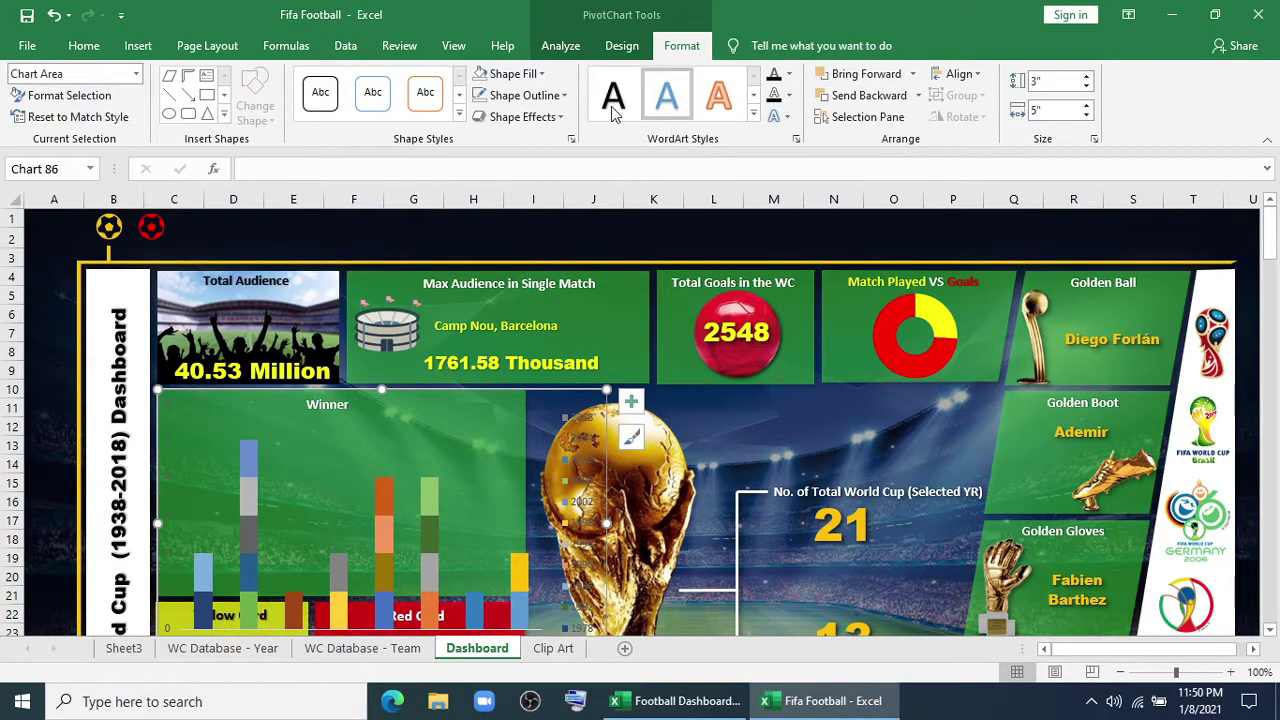
click(525, 95)
click(530, 320)
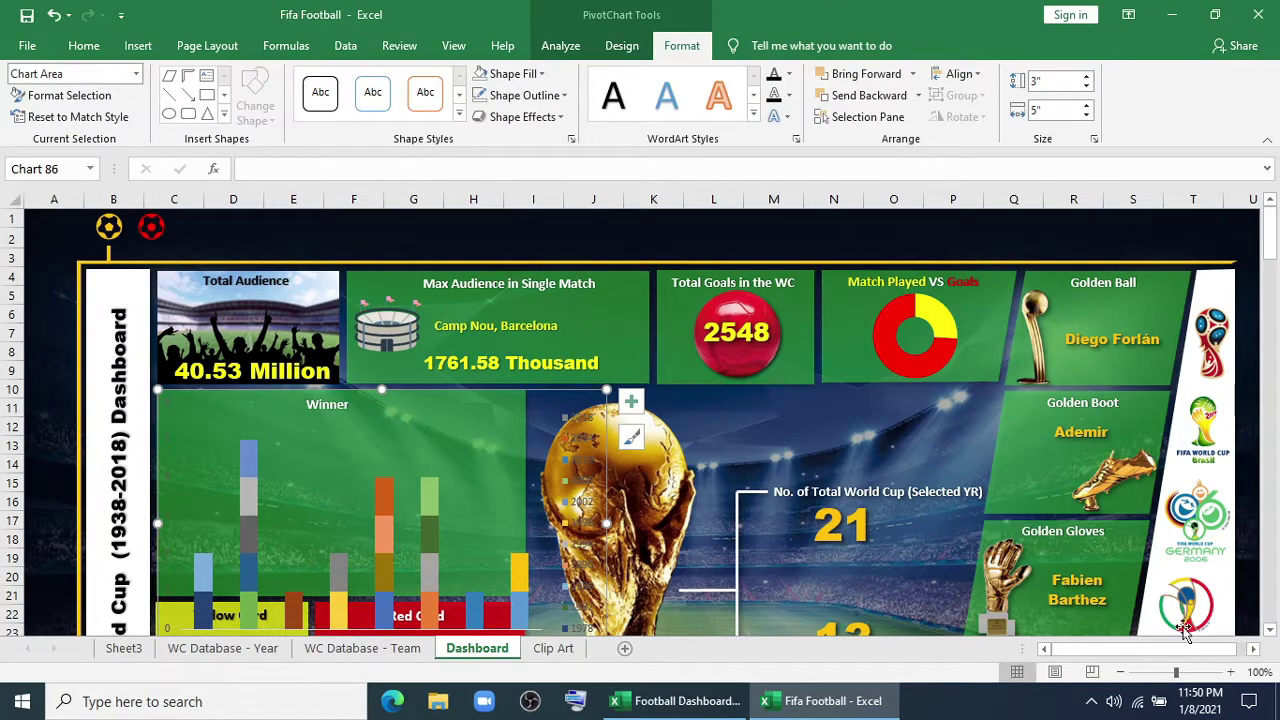
Delete the legend and the vertical value axis from the winner chart
scroll(606, 440, down, 3)
click(585, 445)
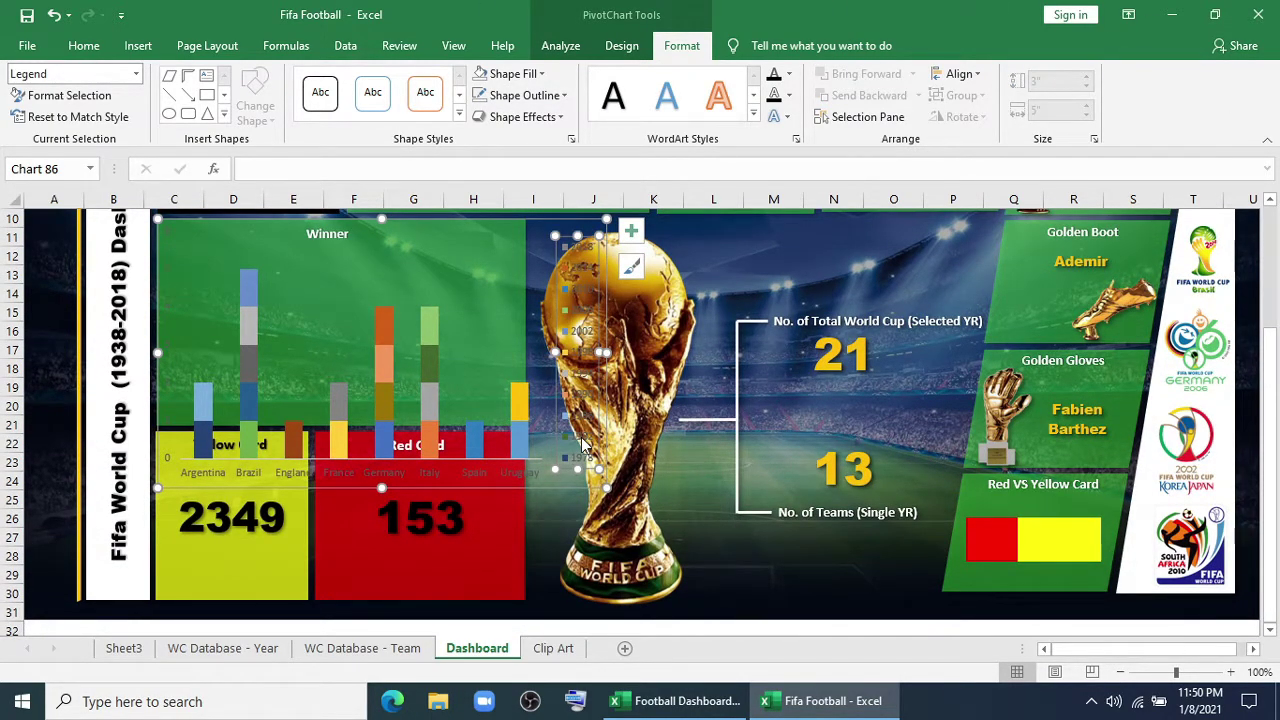
key(Delete)
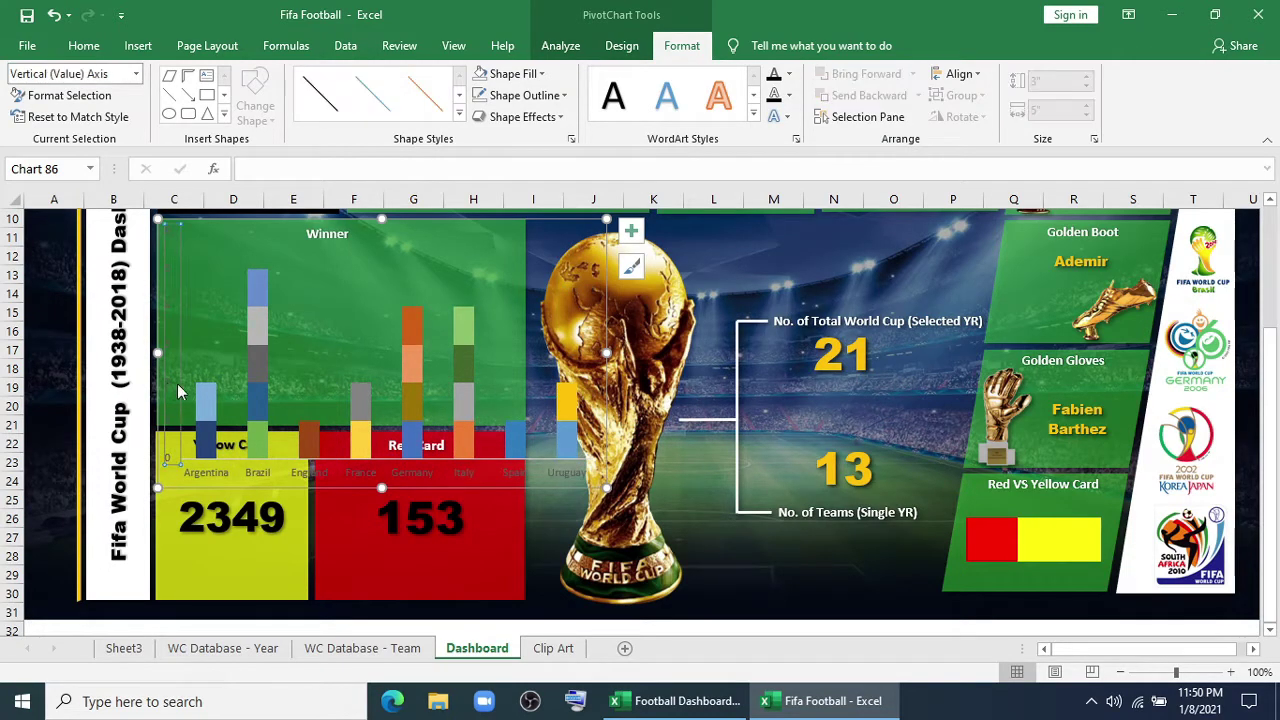
click(572, 480)
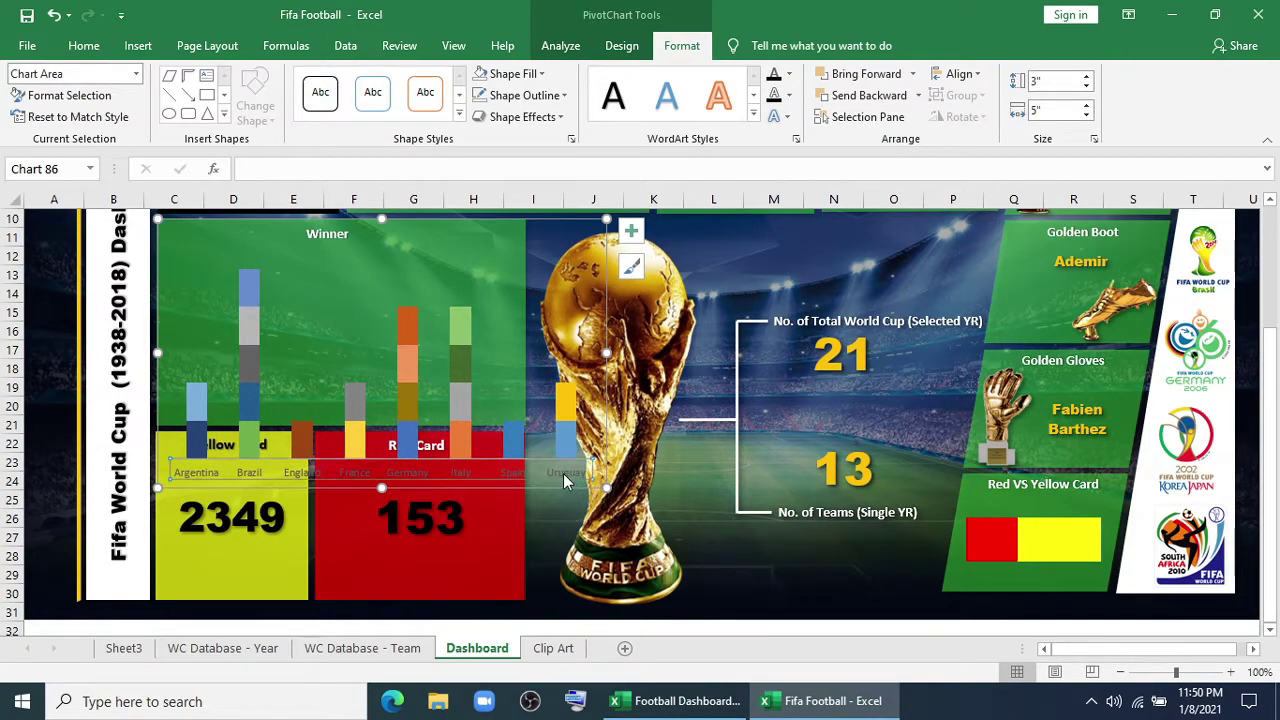
Colour the winner chart's country labels yellow and shrink the chart to fit inside the Winner panel
click(84, 46)
click(341, 110)
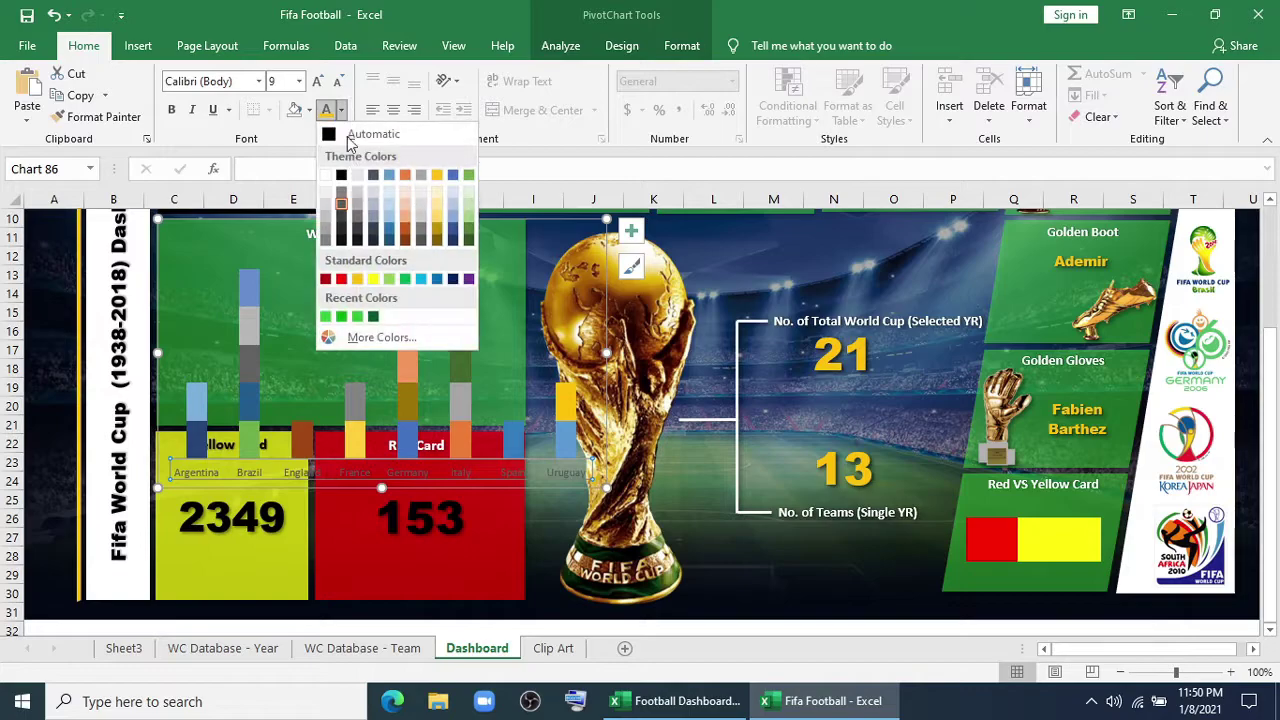
click(378, 282)
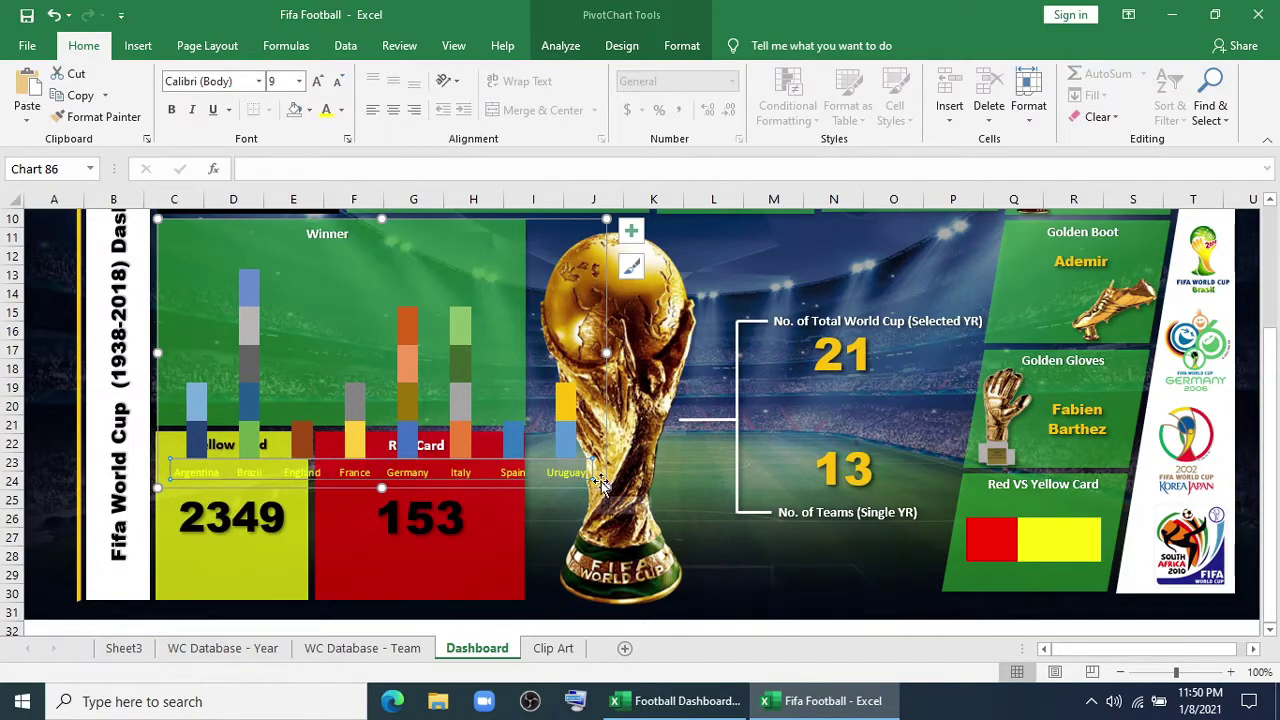
drag(606, 488, 522, 424)
scroll(472, 418, up, 2)
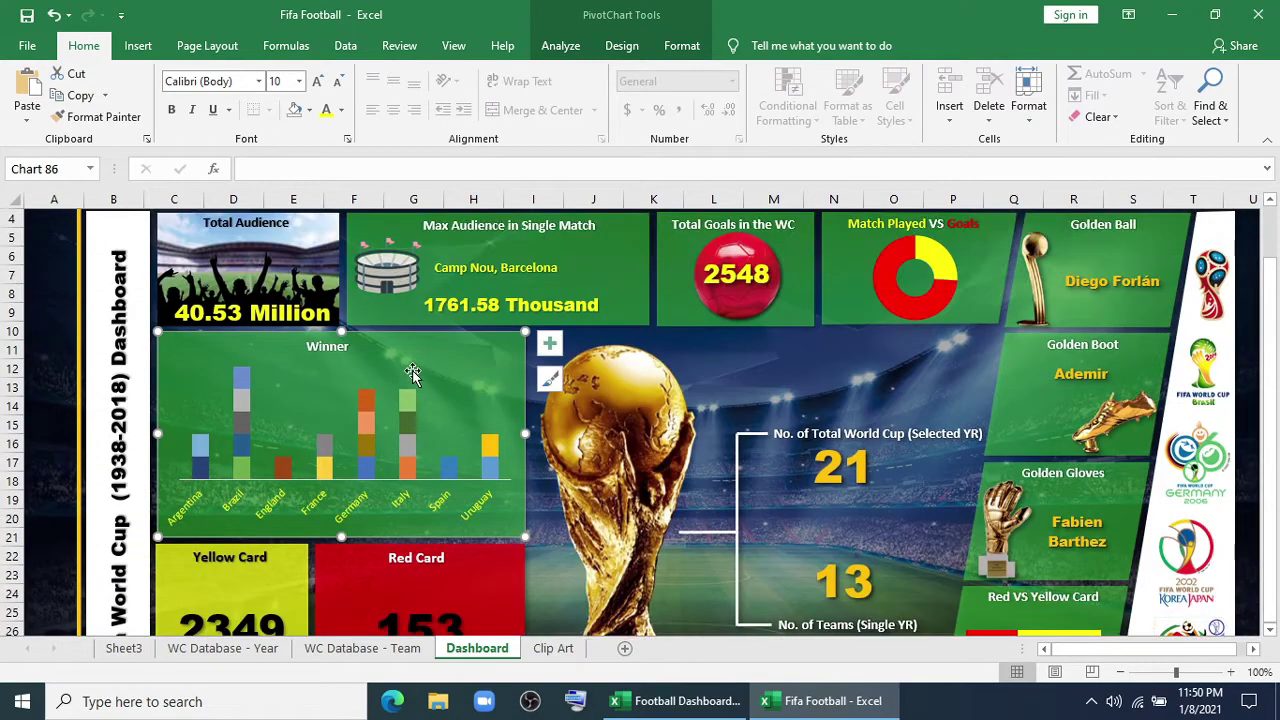
Set the winner chart's country labels to font size 8 and enlarge the plot area up and down to fill the chart
click(425, 398)
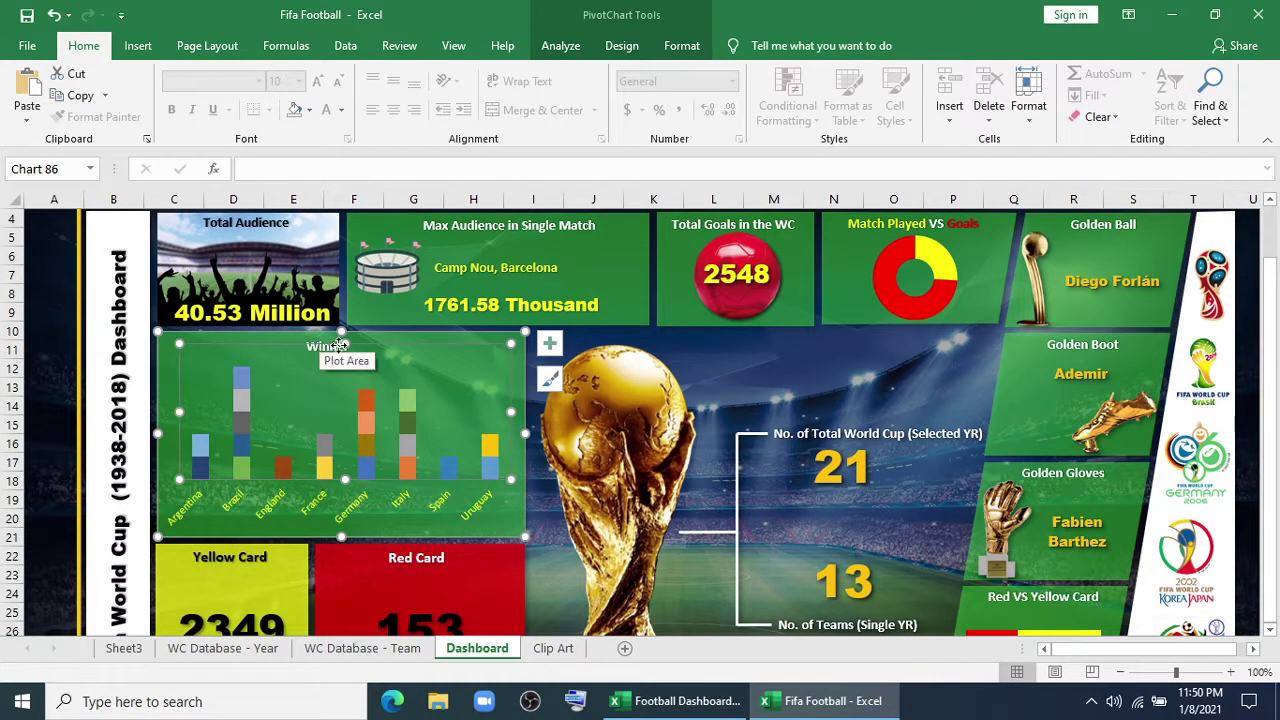
drag(344, 343, 344, 333)
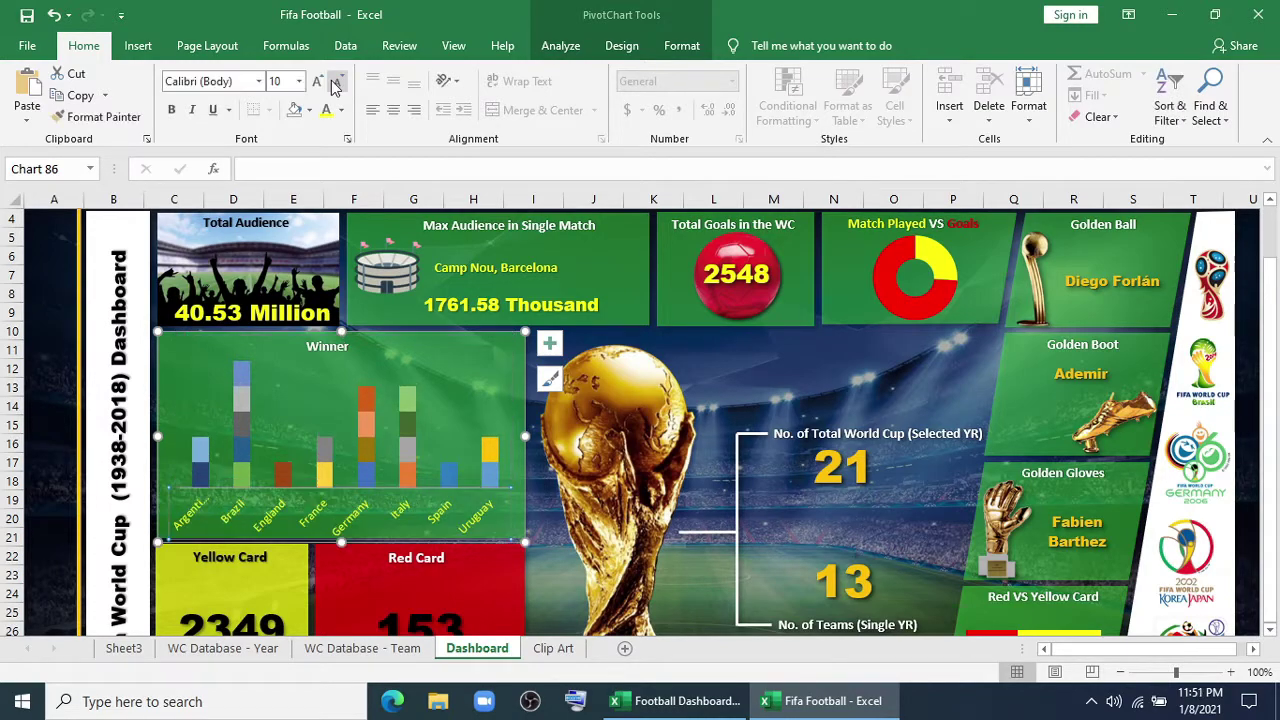
click(338, 82)
click(338, 82)
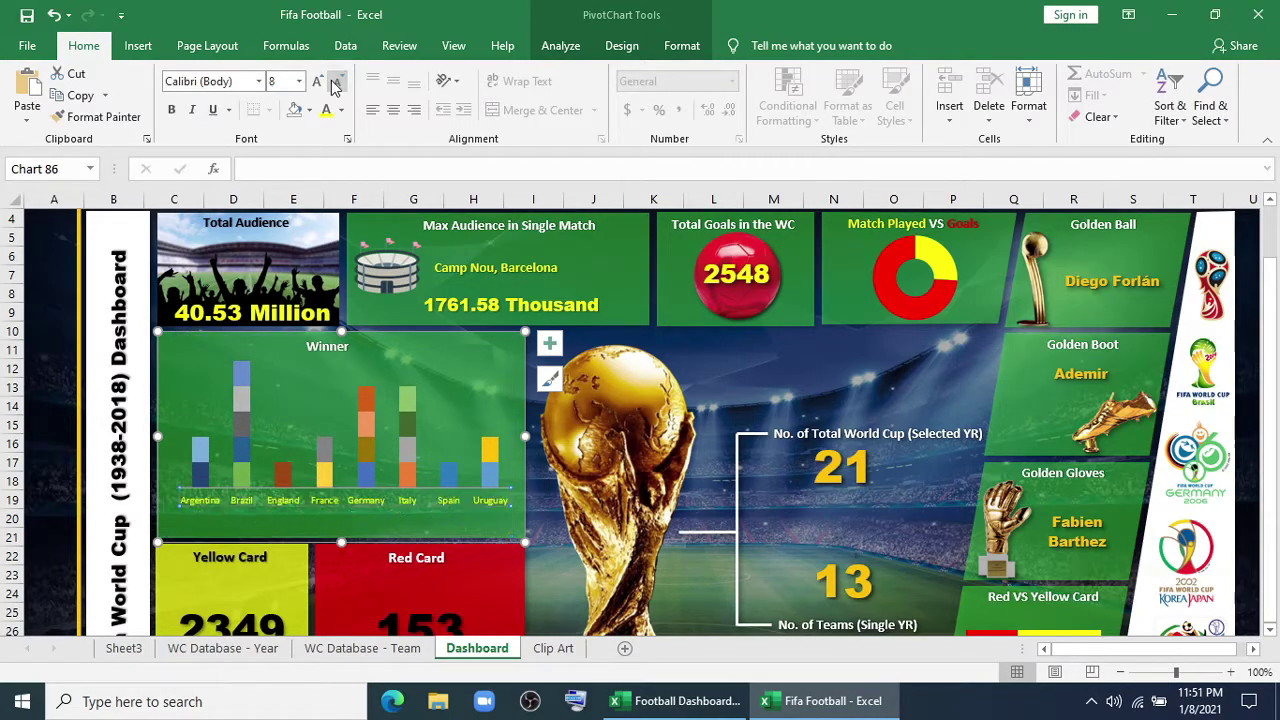
click(341, 499)
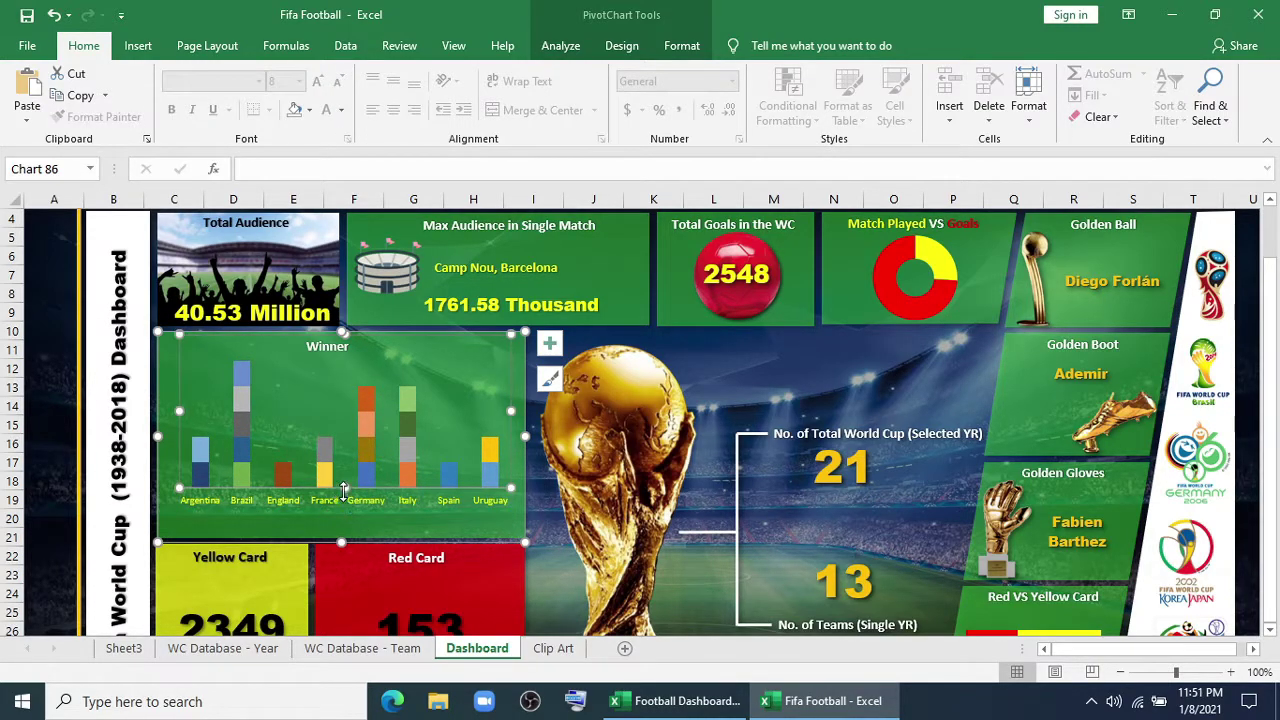
drag(343, 488, 343, 517)
Copy the small gold trophy picture from the Clip Art sheet to the Dashboard, placing it above the No. of Total World Cup label
click(547, 656)
click(410, 428)
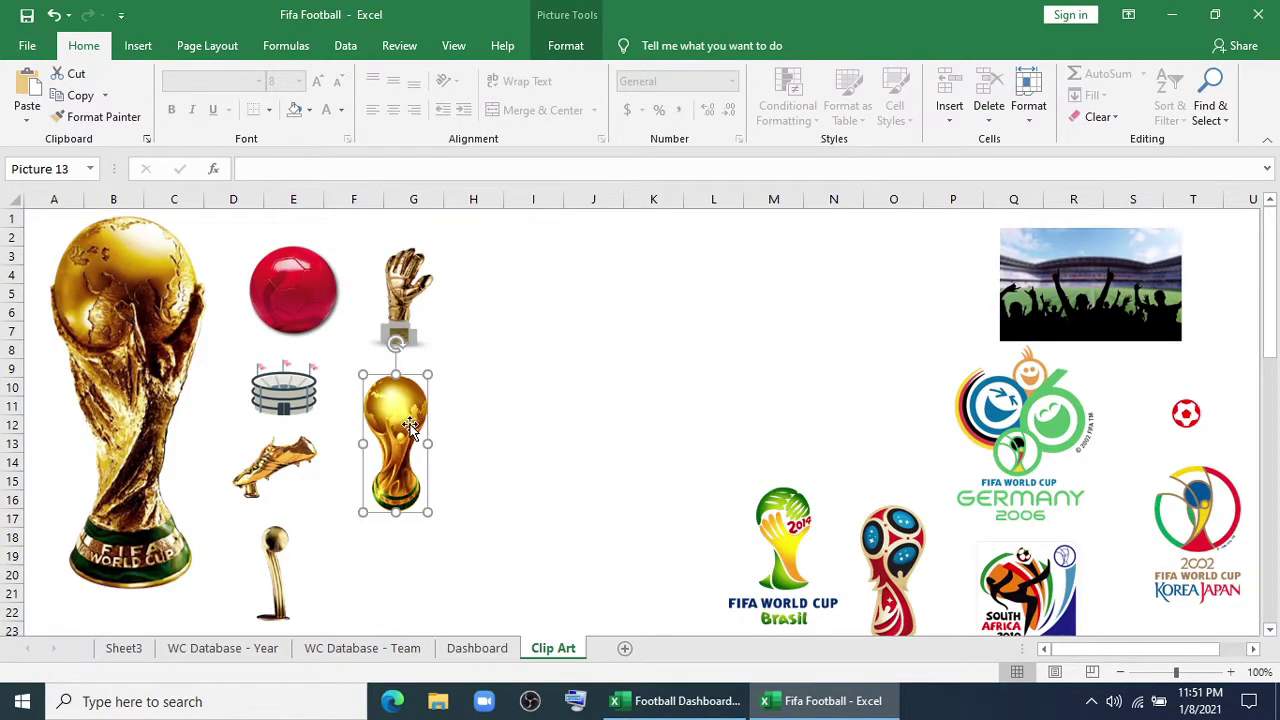
click(474, 648)
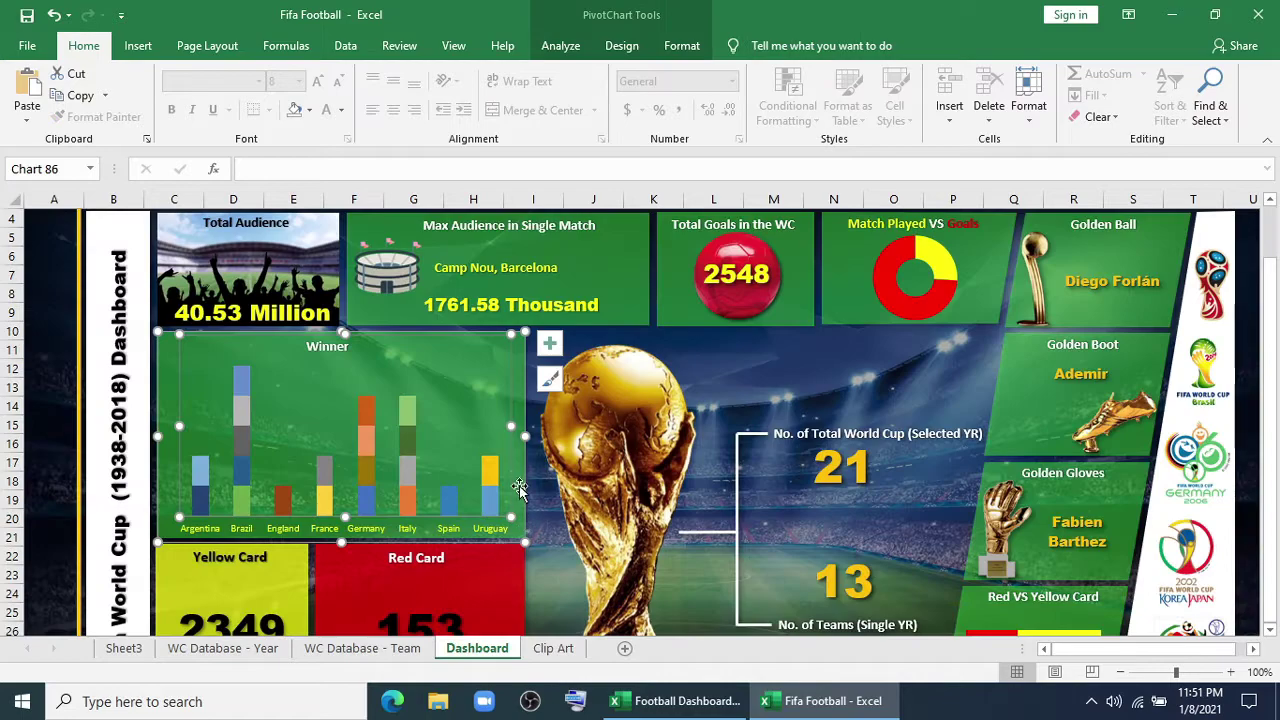
click(748, 366)
key(ctrl+v)
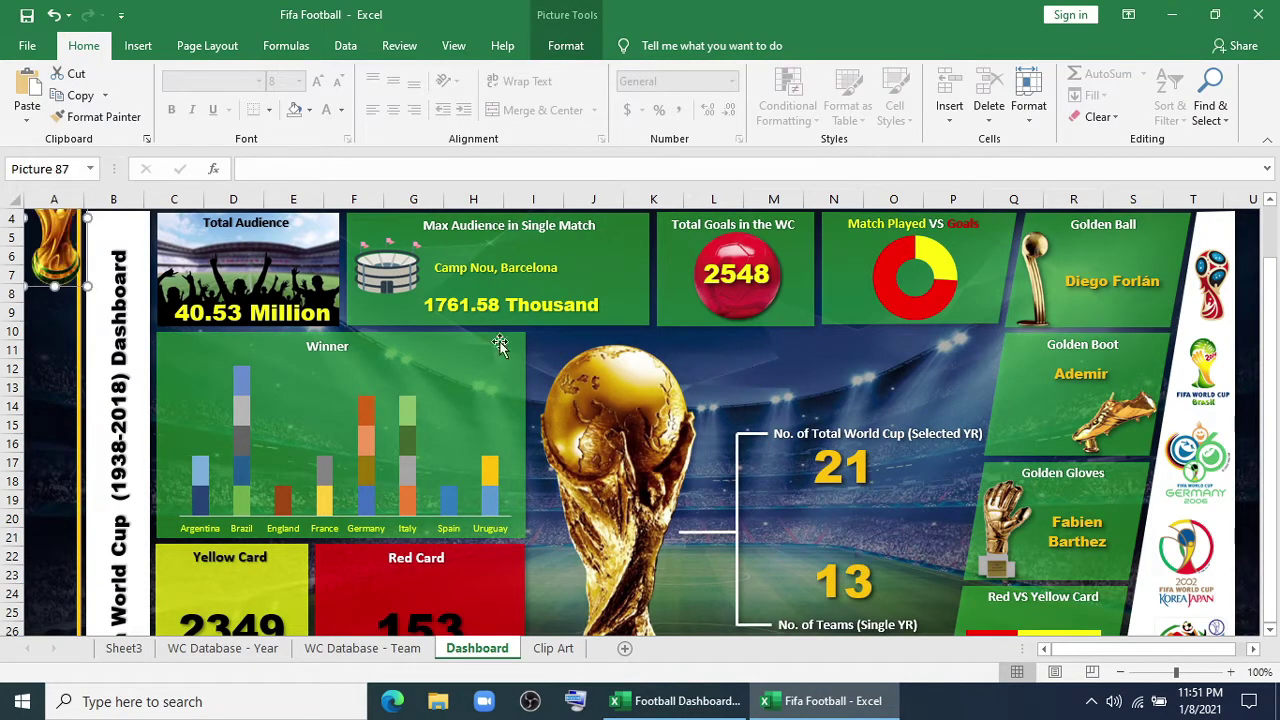
drag(44, 238, 815, 383)
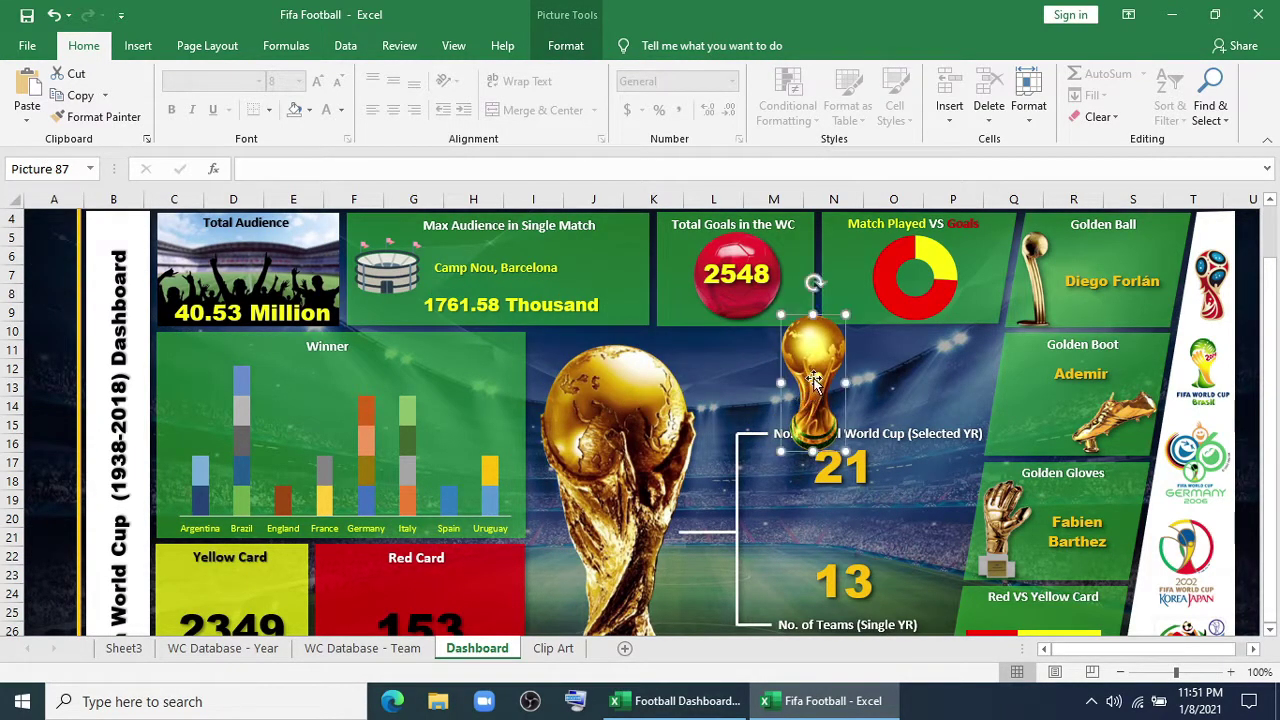
Fill every bar segment of Argentina and Brazil in the winner chart with the copied trophy picture
click(203, 478)
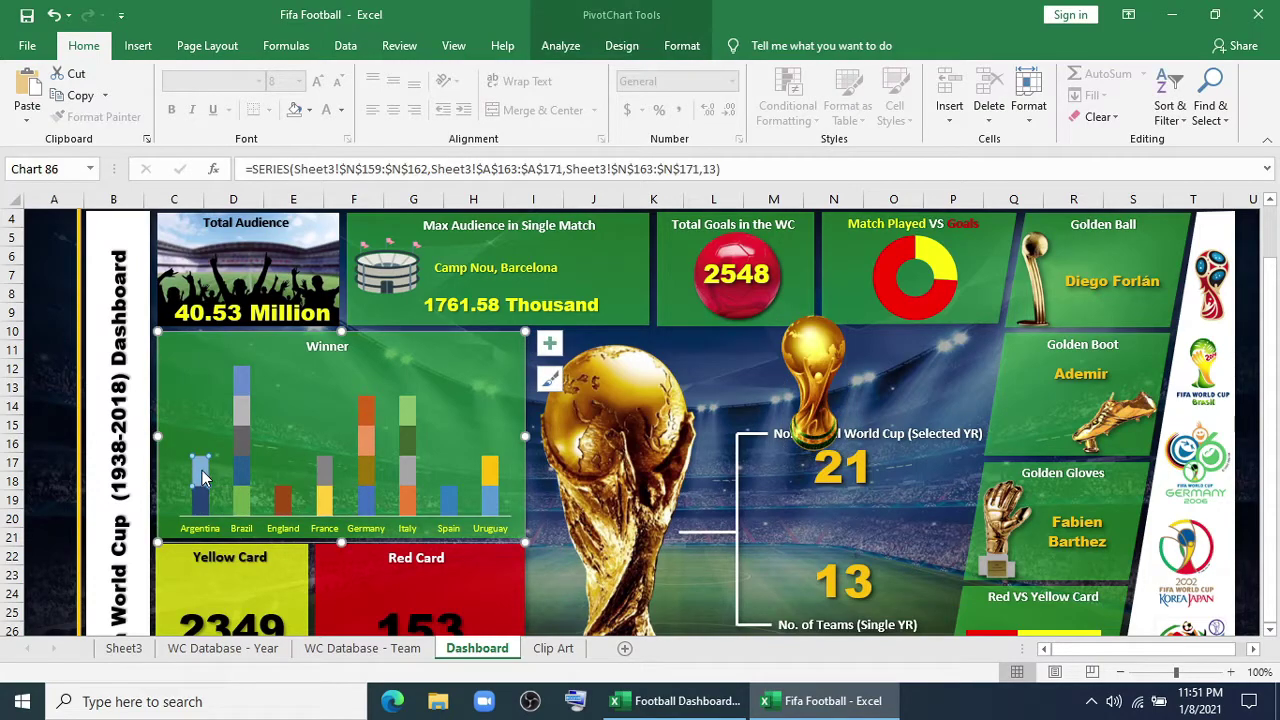
click(203, 505)
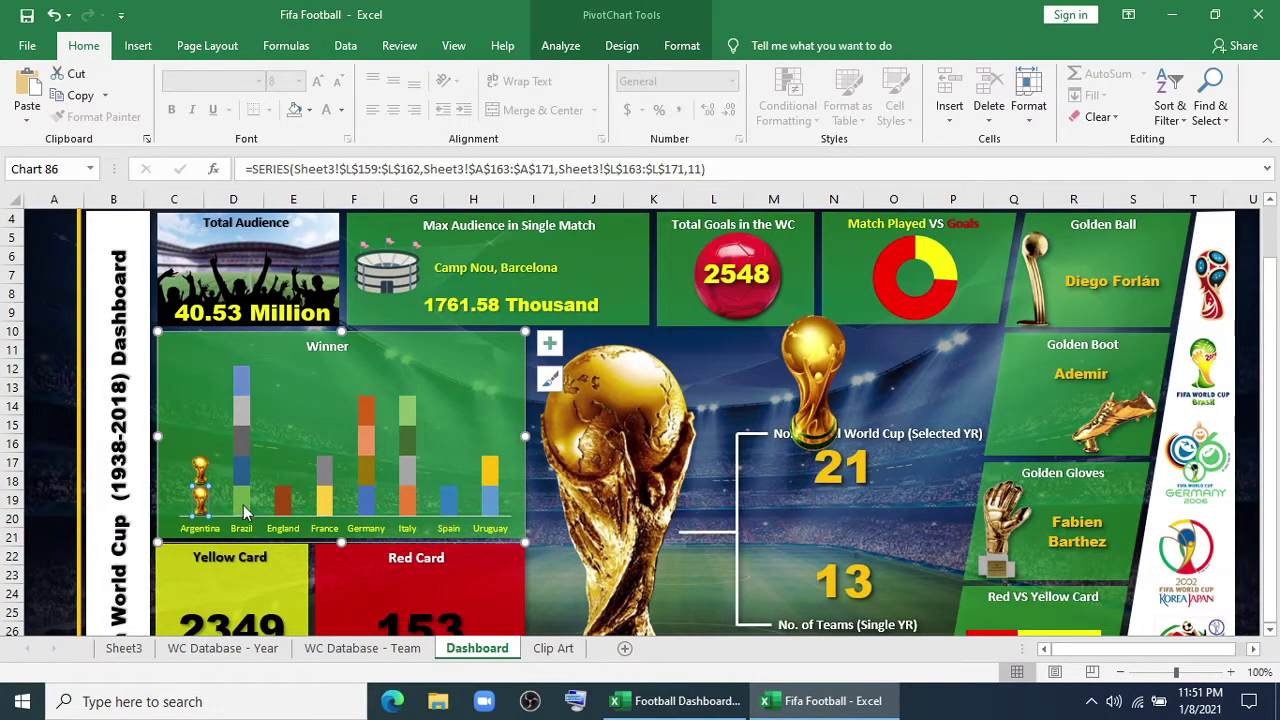
click(243, 505)
key(ctrl+v)
click(243, 473)
key(ctrl+v)
click(243, 442)
key(ctrl+v)
click(243, 410)
key(ctrl+v)
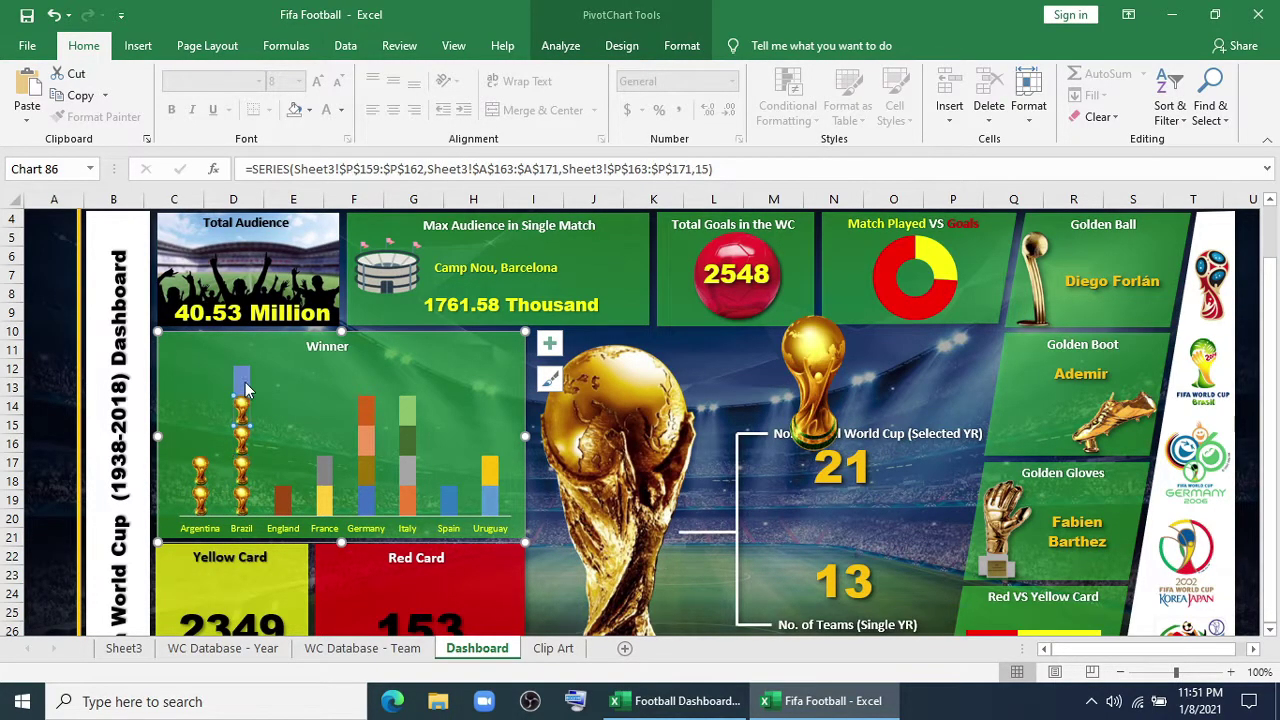
click(244, 386)
key(ctrl+v)
Fill every bar segment of England, France and Germany in the winner chart with the trophy picture
click(284, 505)
key(ctrl+v)
click(323, 501)
key(ctrl+v)
click(324, 472)
key(ctrl+v)
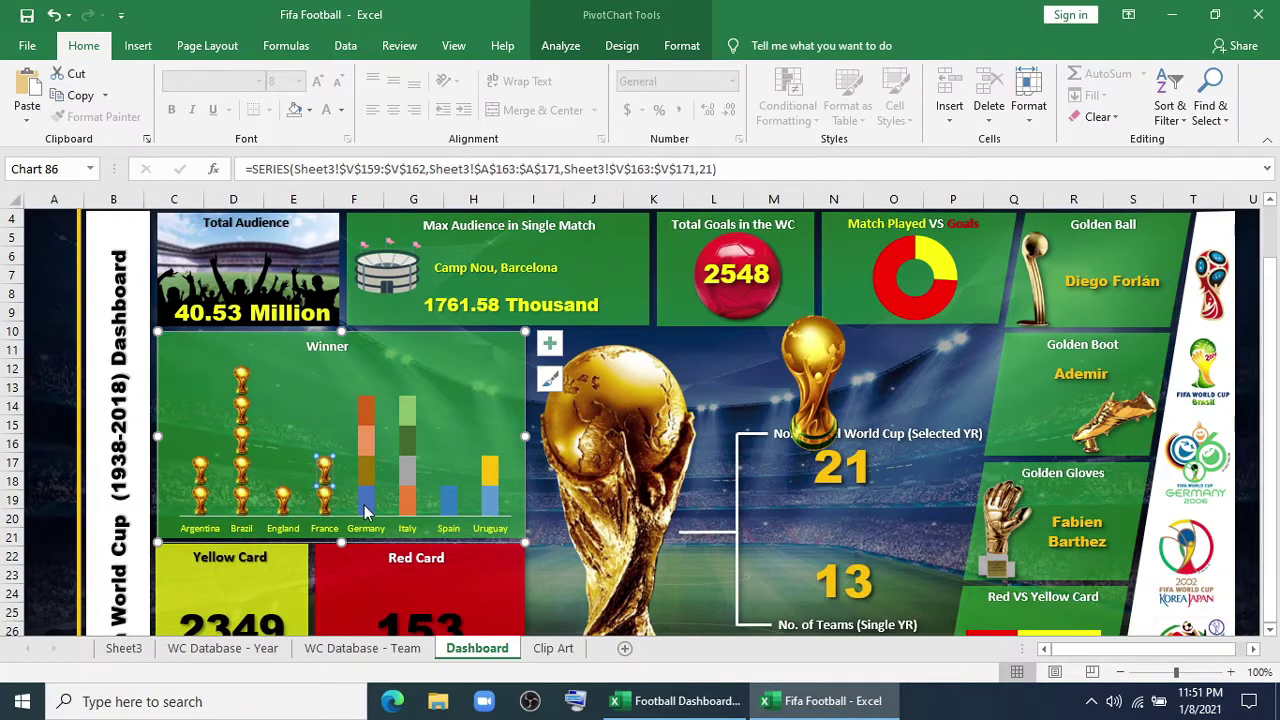
click(365, 503)
key(ctrl+v)
click(366, 472)
key(ctrl+v)
click(366, 442)
key(ctrl+v)
click(366, 412)
key(ctrl+v)
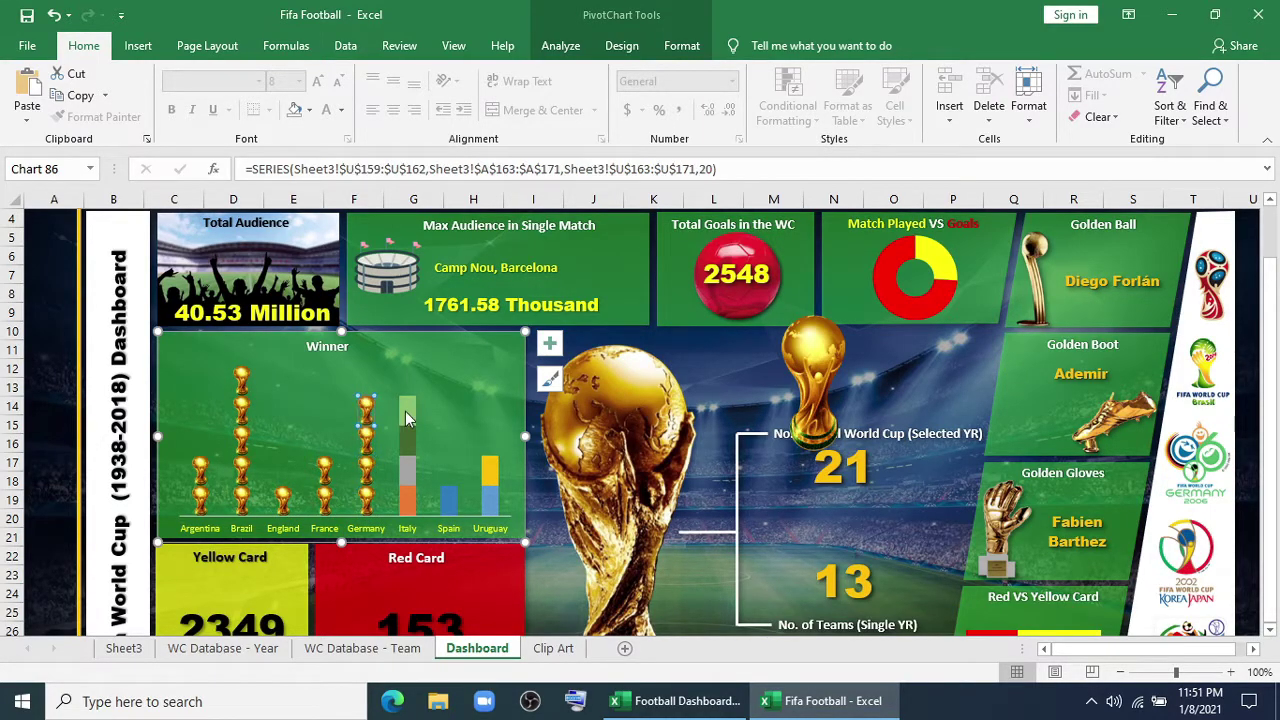
Fill every bar segment of Italy, Spain and Uruguay in the winner chart with the trophy picture
click(407, 412)
key(ctrl+v)
click(407, 442)
key(ctrl+v)
click(407, 470)
key(ctrl+v)
click(408, 500)
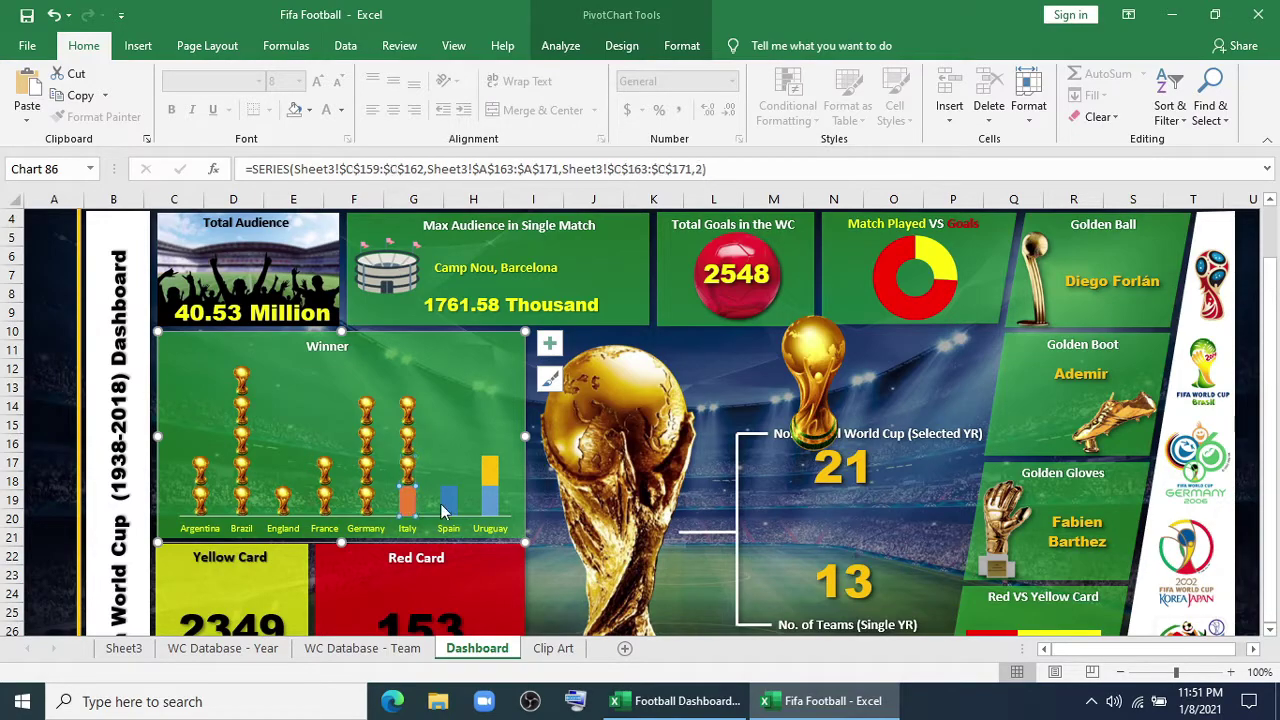
key(ctrl+v)
click(448, 502)
key(ctrl+v)
click(490, 505)
key(ctrl+v)
click(491, 472)
key(ctrl+v)
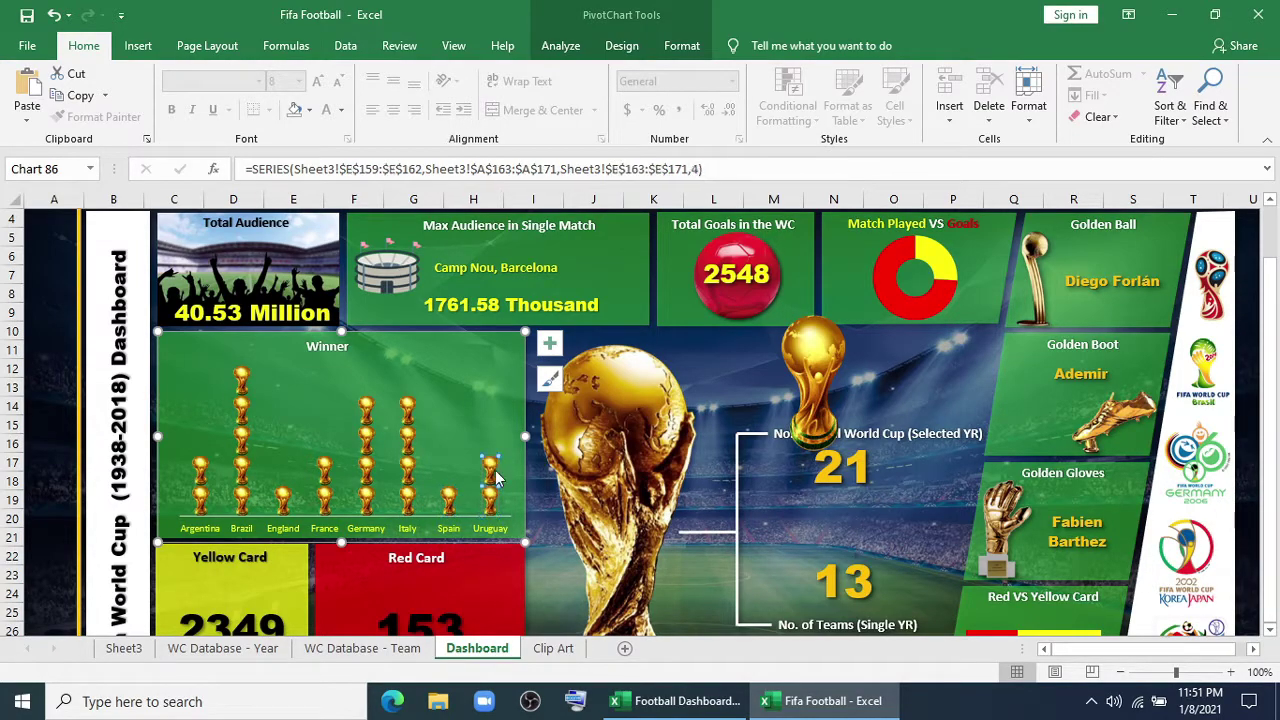
Delete the spare small trophy picture above the No. of Total World Cup label on the Dashboard
click(390, 375)
click(808, 366)
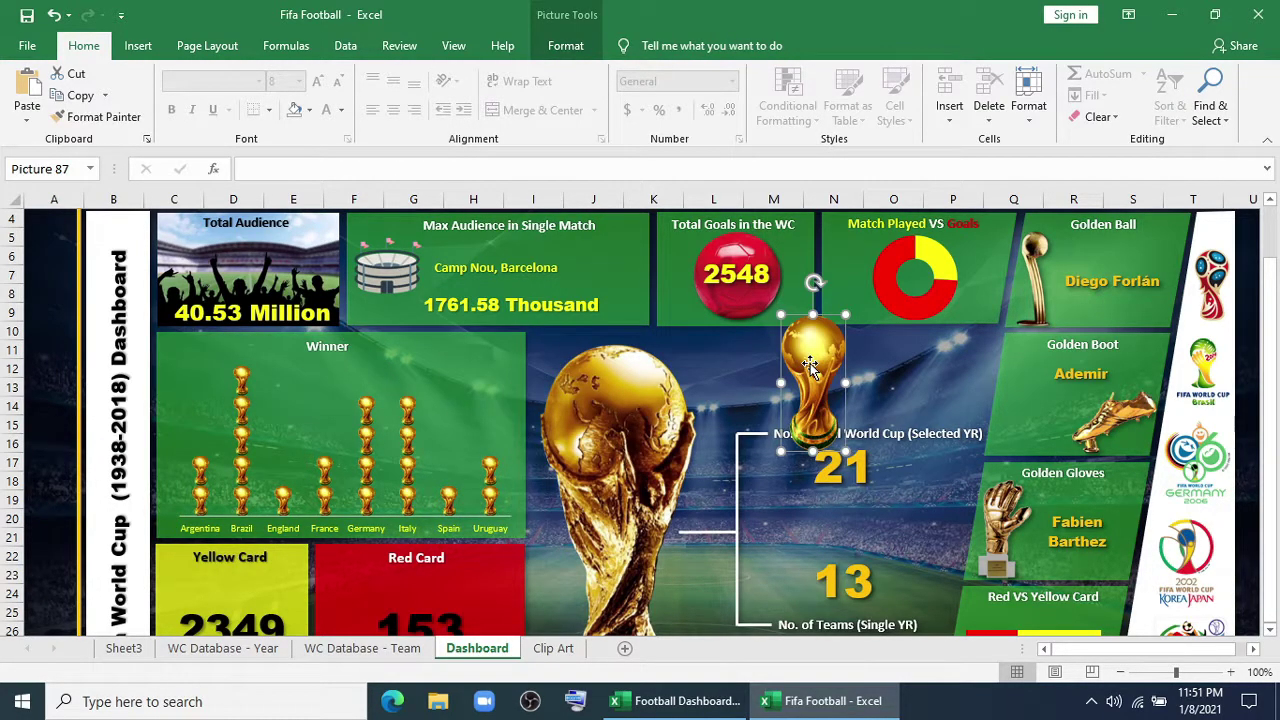
key(Delete)
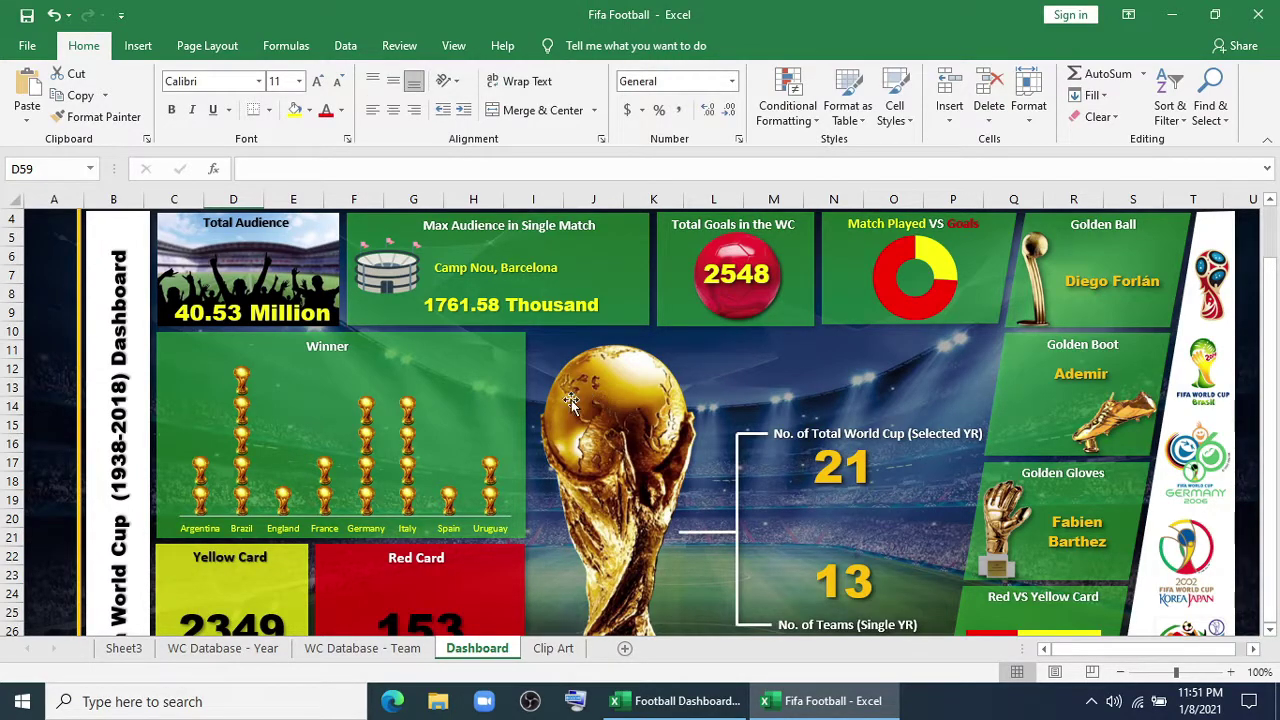
Lower the winner chart's upper edge to uncover the Winner heading and set the heading's font size to 12
click(336, 355)
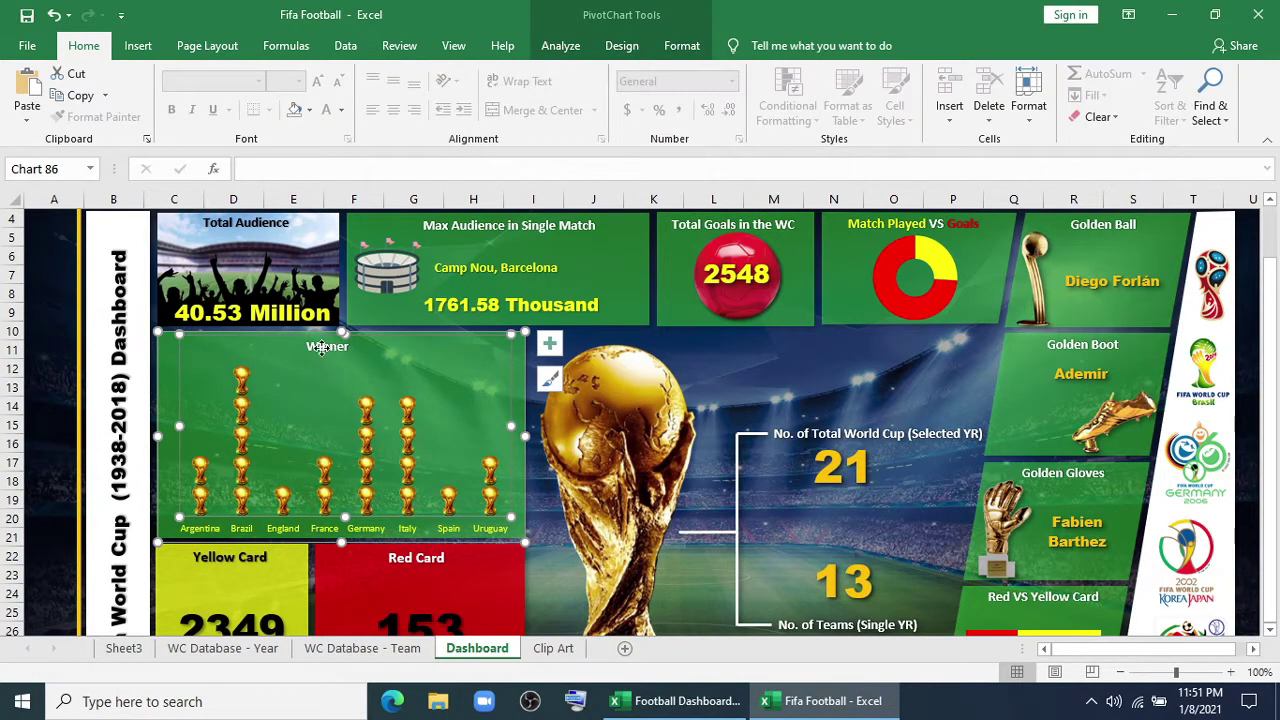
click(328, 348)
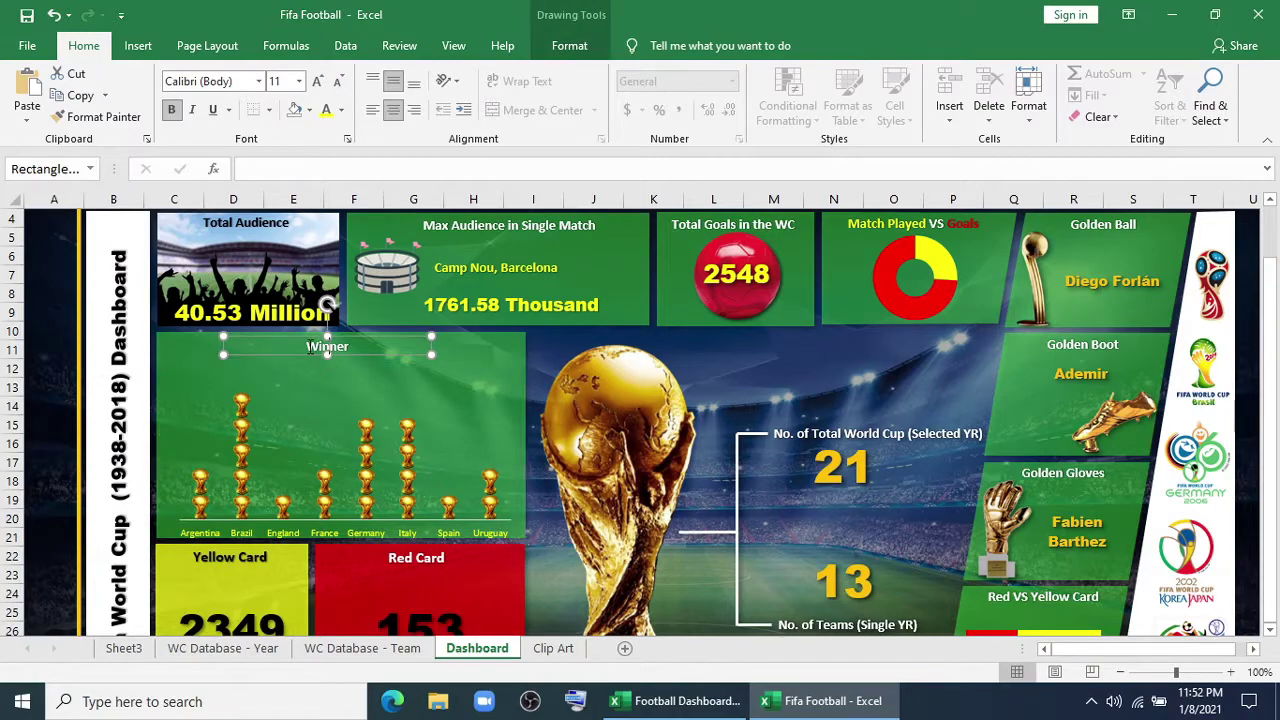
click(317, 81)
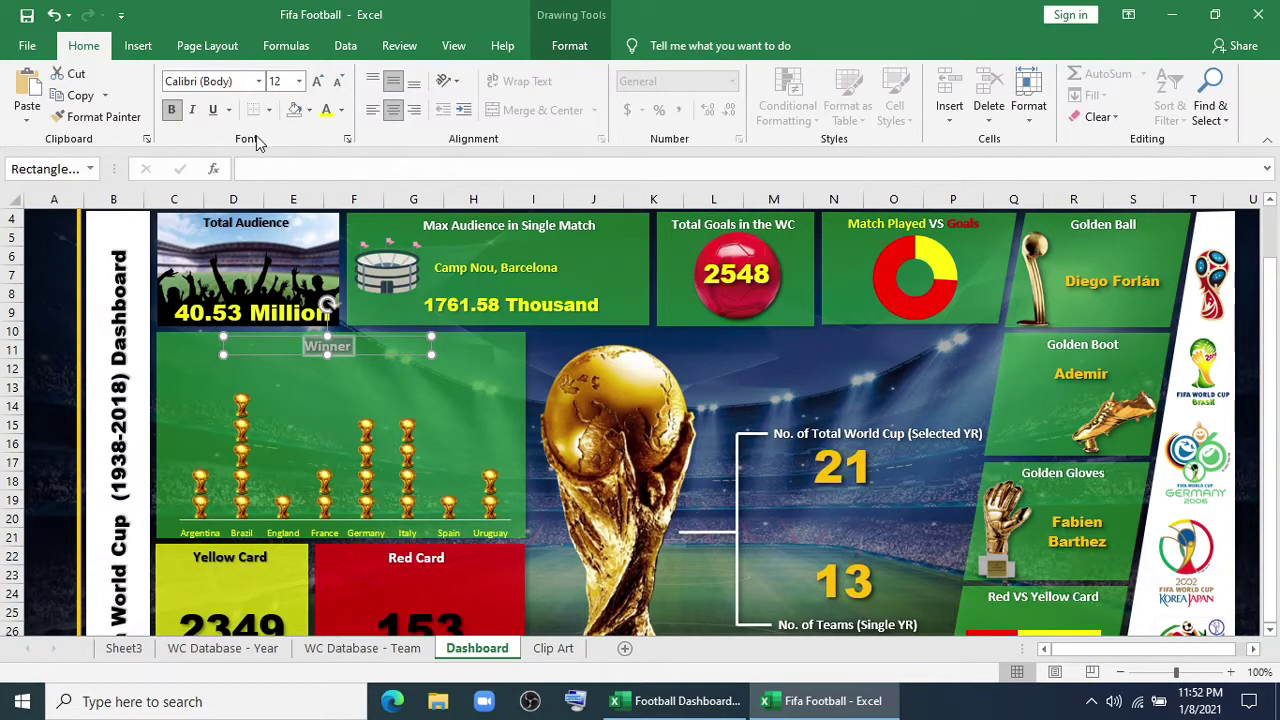
Extend the winner chart back up over the Winner panel and raise the plot area's lower edge slightly
click(363, 393)
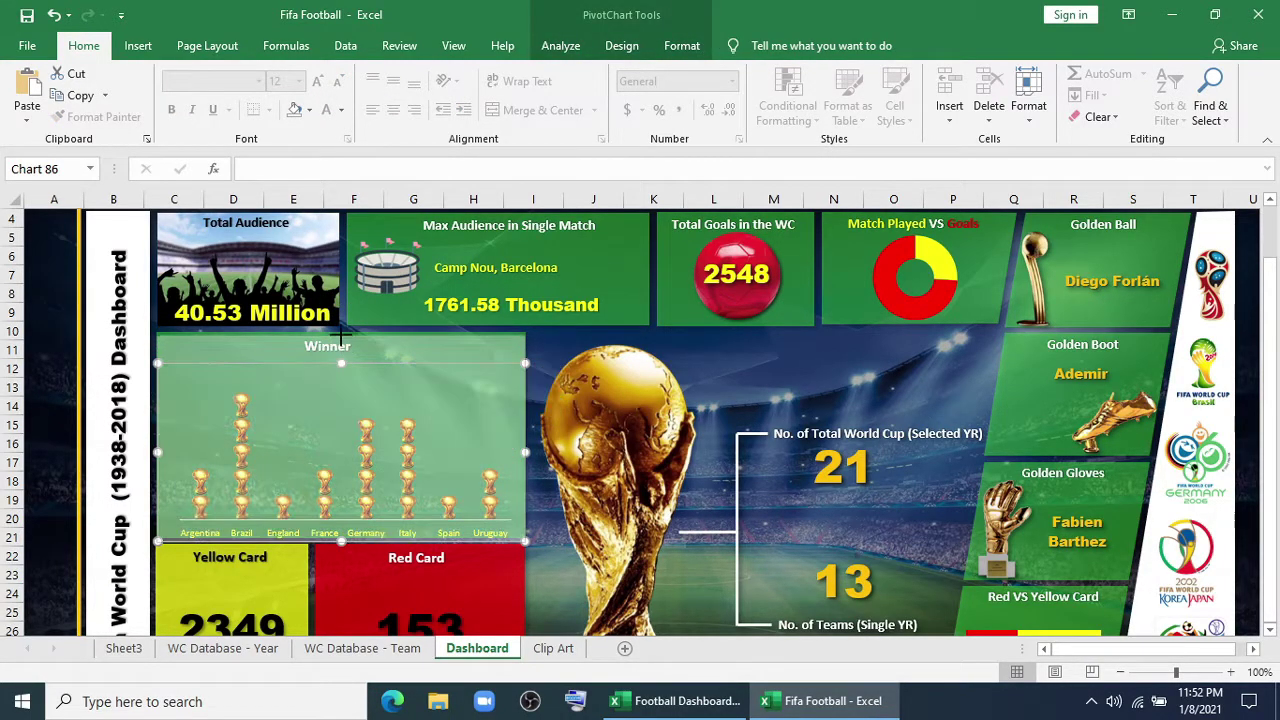
click(764, 369)
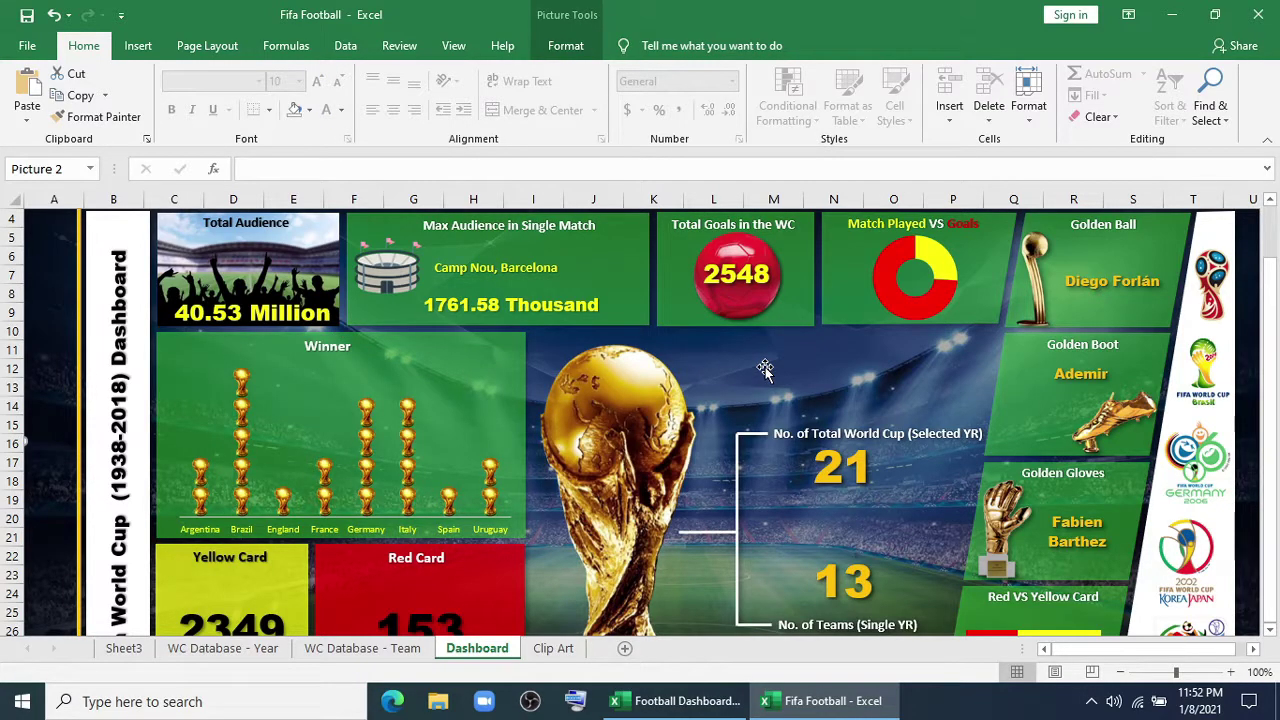
click(339, 505)
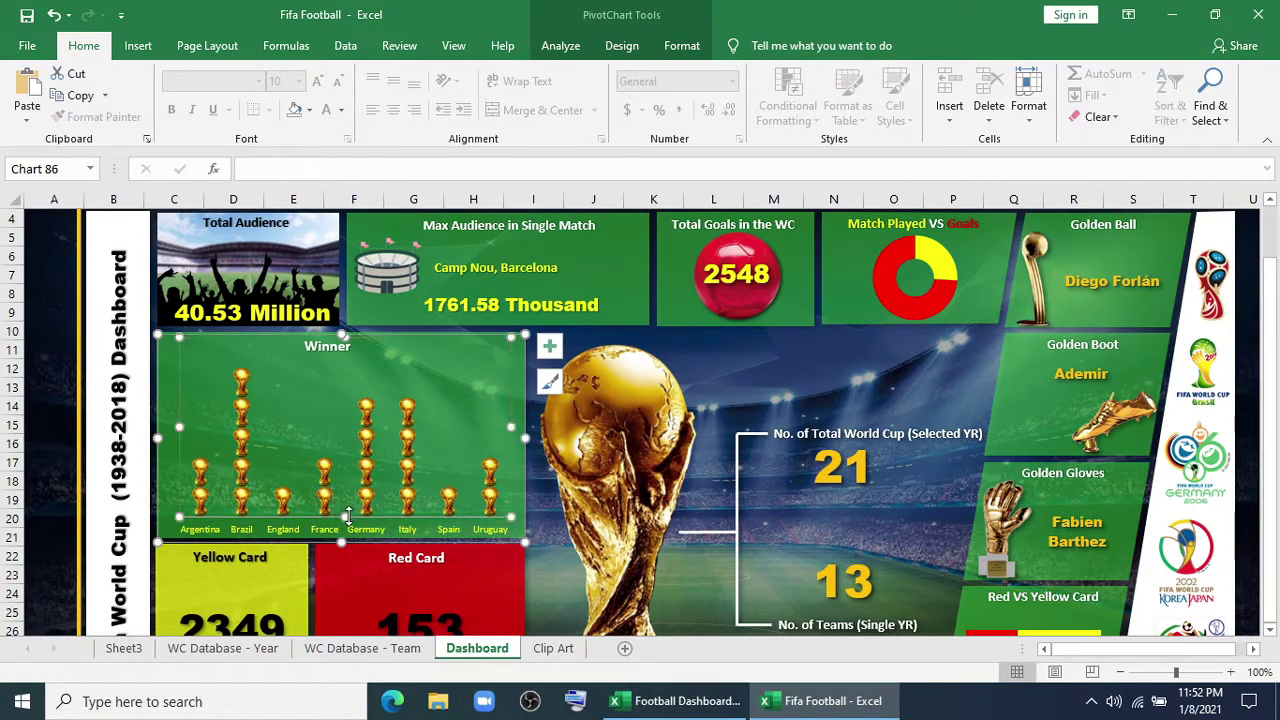
drag(344, 511, 347, 506)
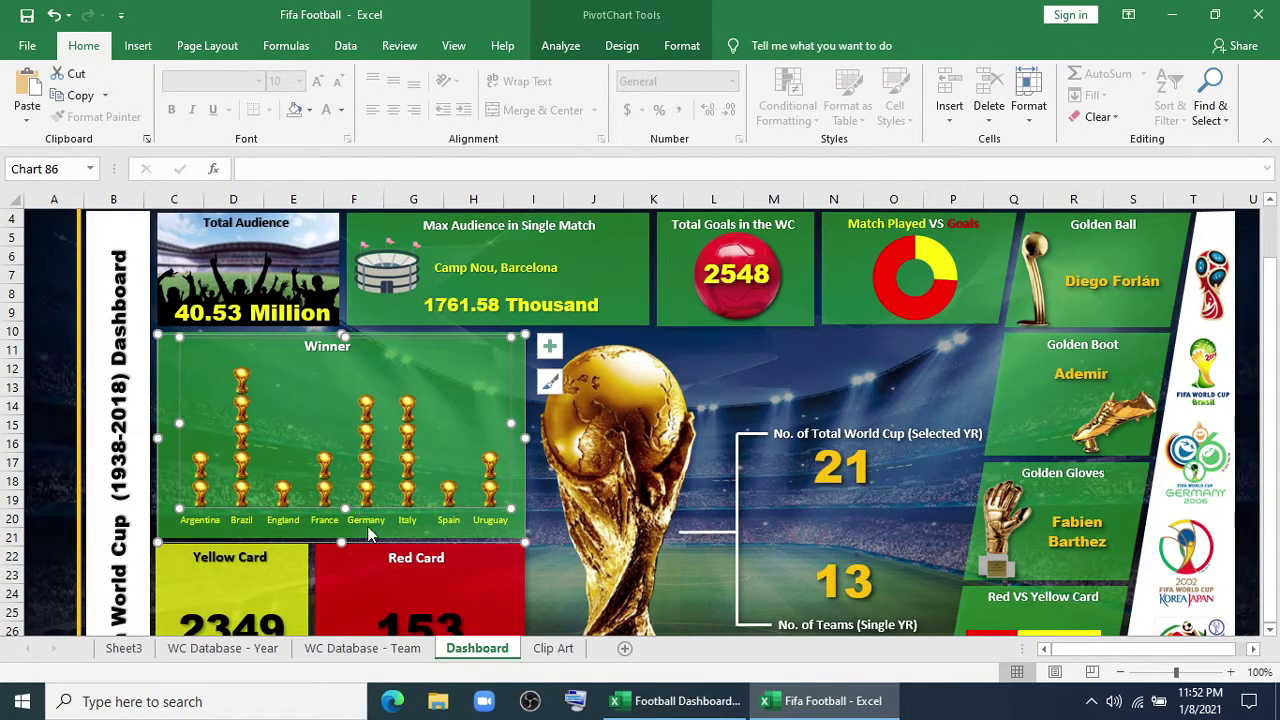
Insert a slicer for the Years field from the winner PivotChart on Sheet3
click(140, 628)
click(124, 648)
click(138, 45)
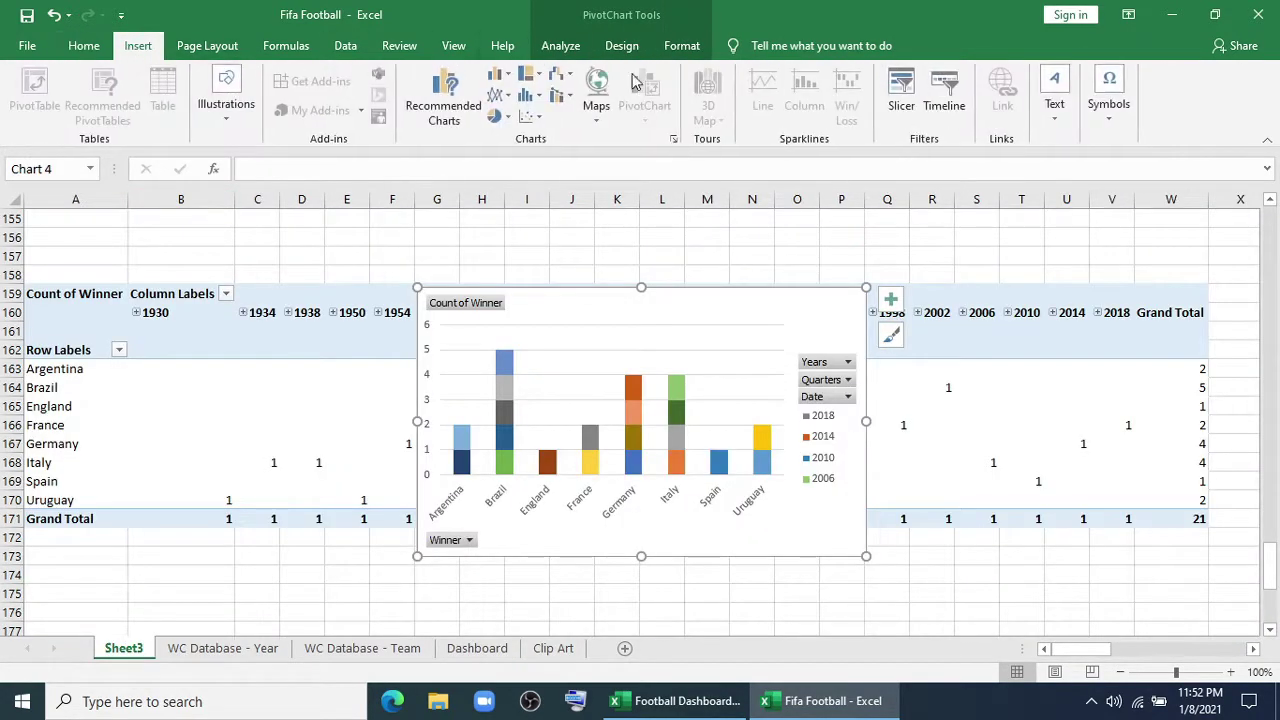
click(901, 108)
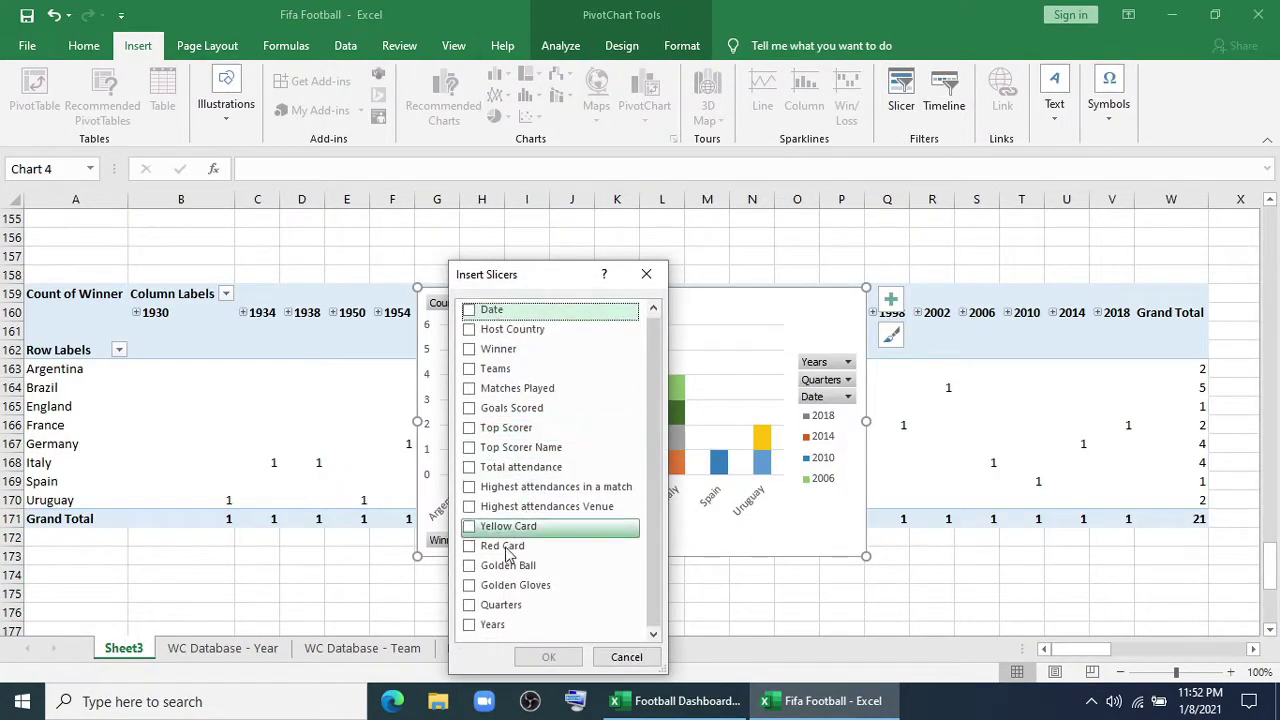
click(469, 625)
click(548, 657)
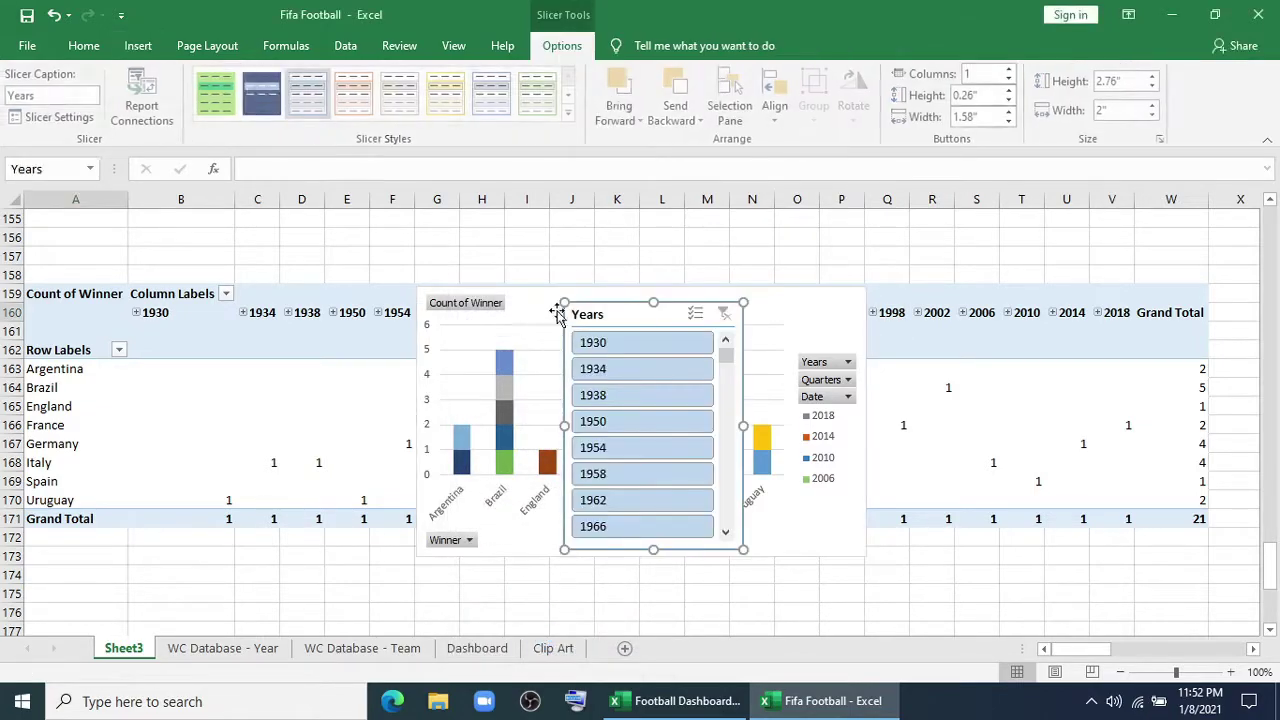
Copy the Years slicer from Sheet3 and paste it onto the Dashboard
right_click(620, 317)
click(657, 290)
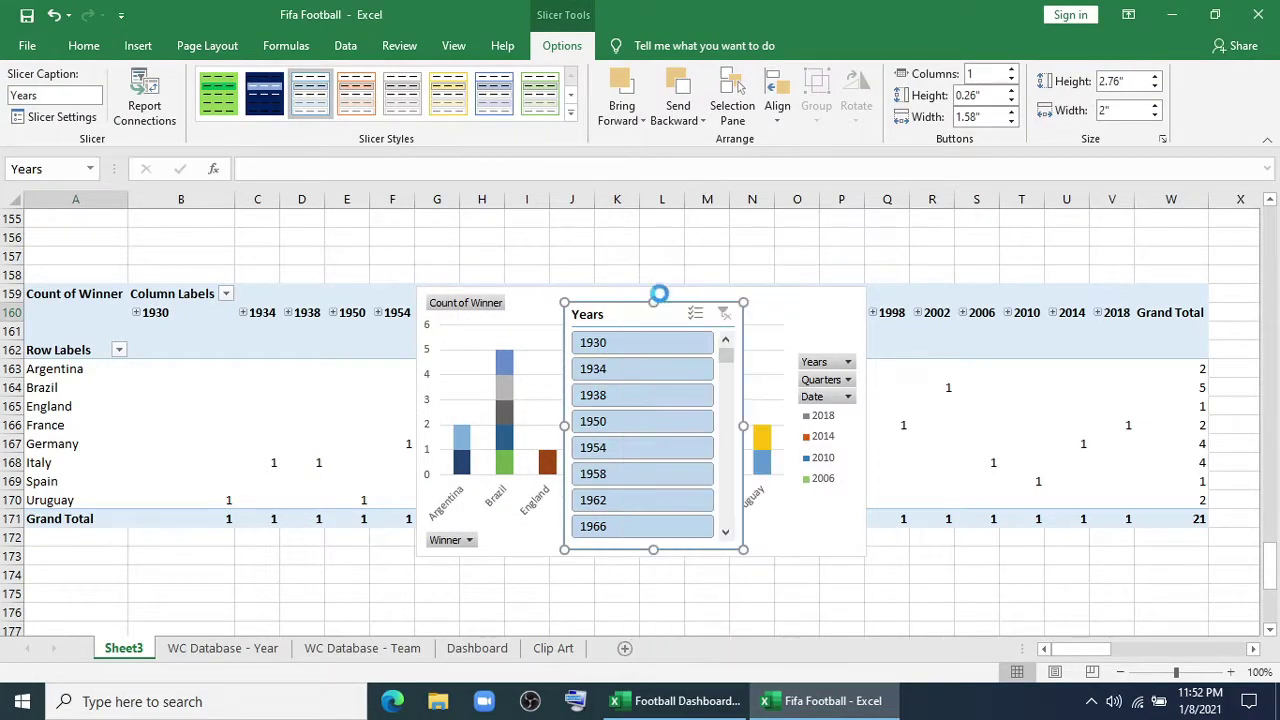
click(478, 648)
right_click(309, 232)
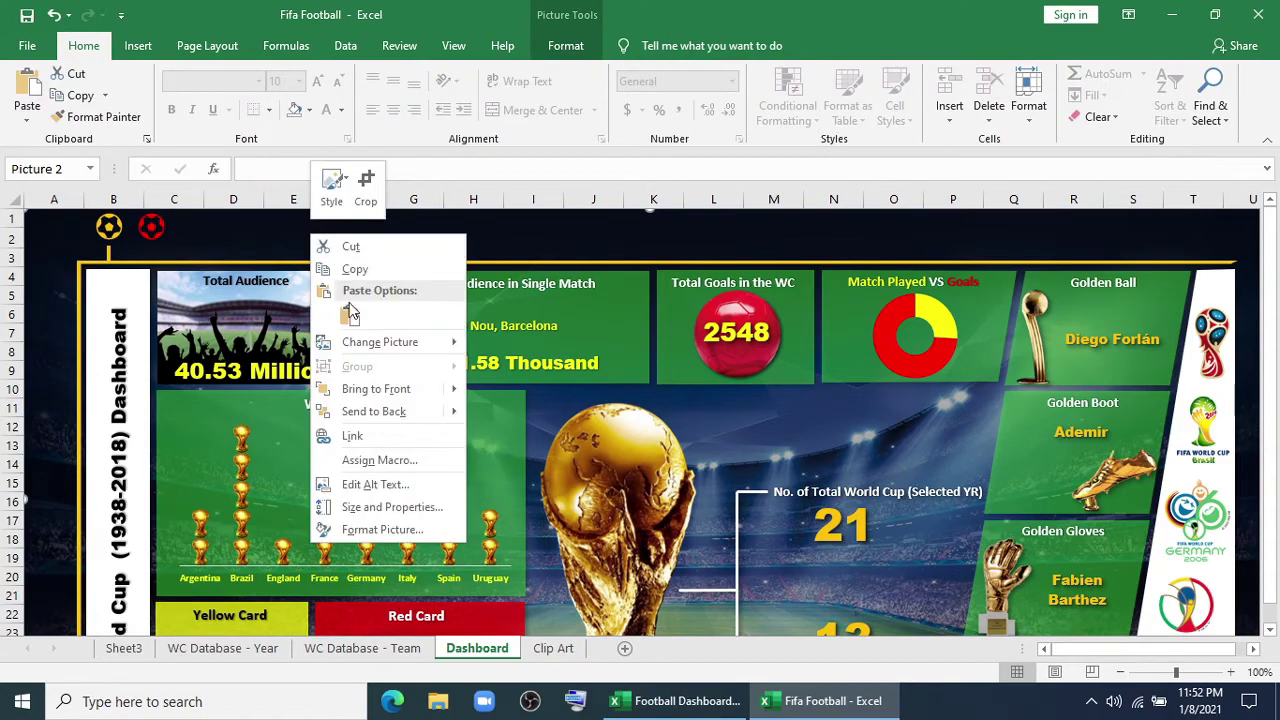
click(360, 315)
Move the Years slicer beside the football icons and resize it into a thin strip spanning the space above the dashboard panels
drag(100, 222, 249, 230)
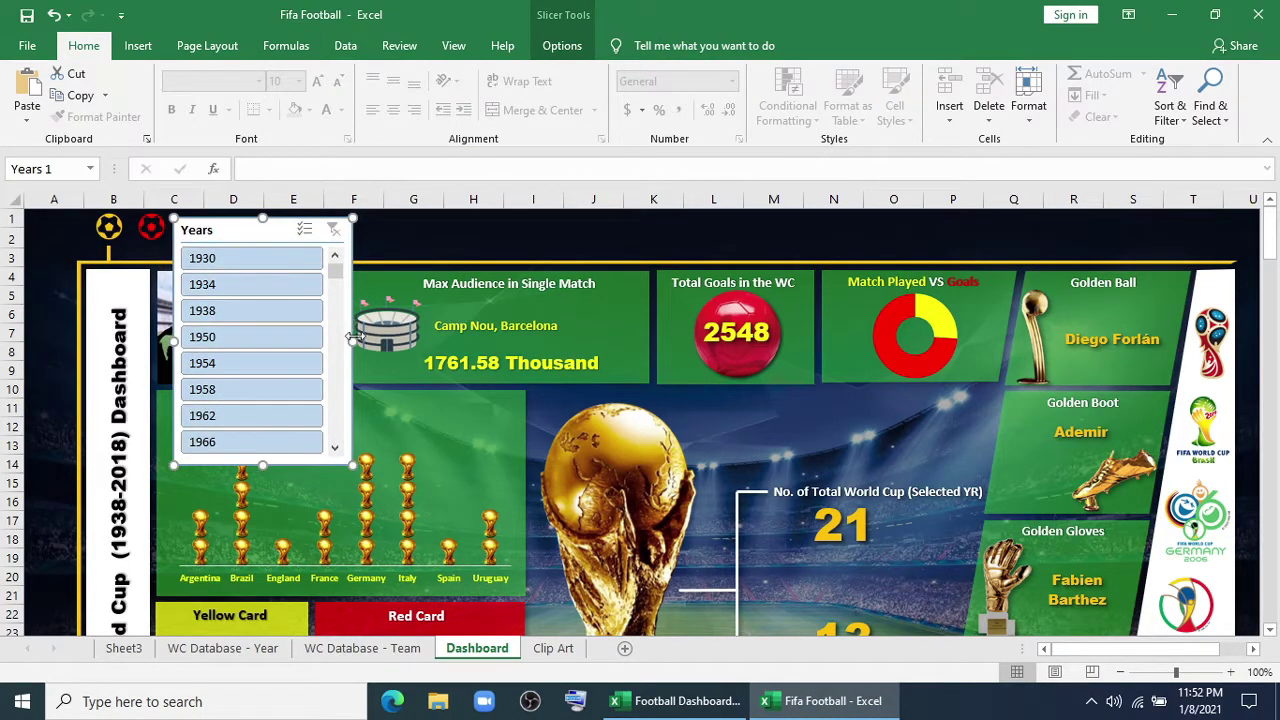
drag(352, 340, 1236, 355)
drag(704, 464, 710, 256)
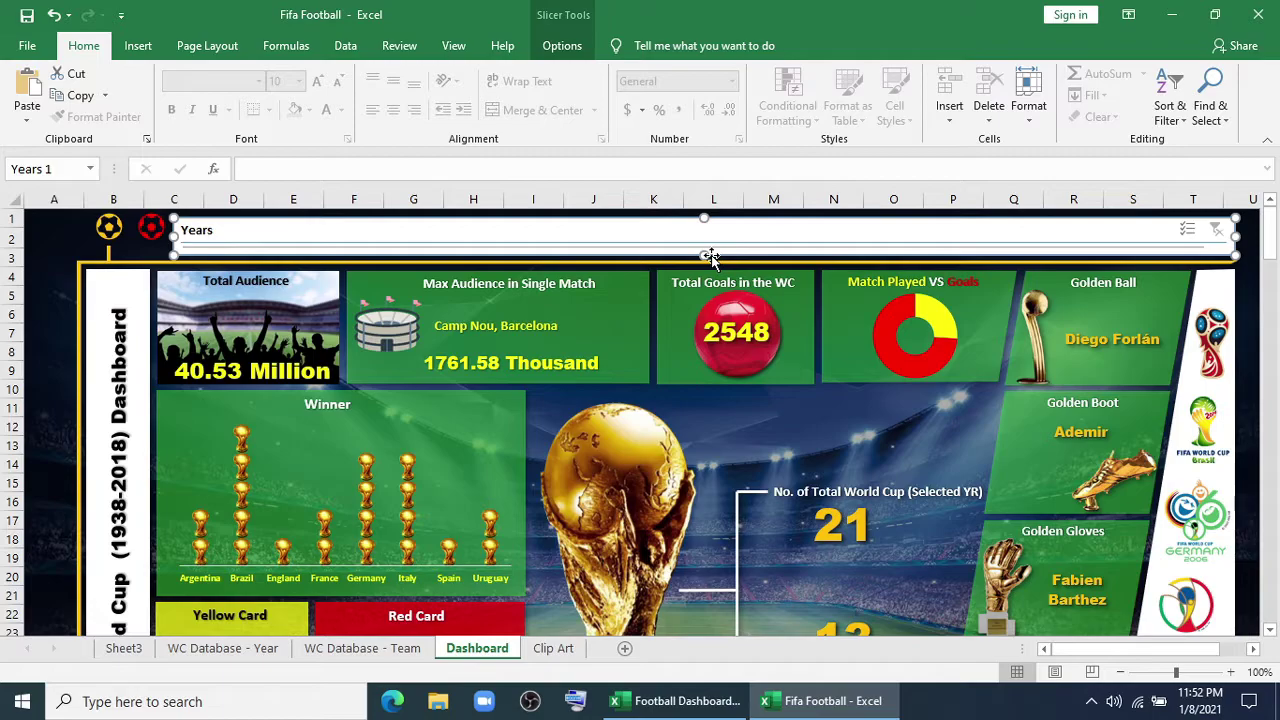
In the Years slicer's settings, hide items with no data and turn off the header display
click(561, 48)
click(55, 117)
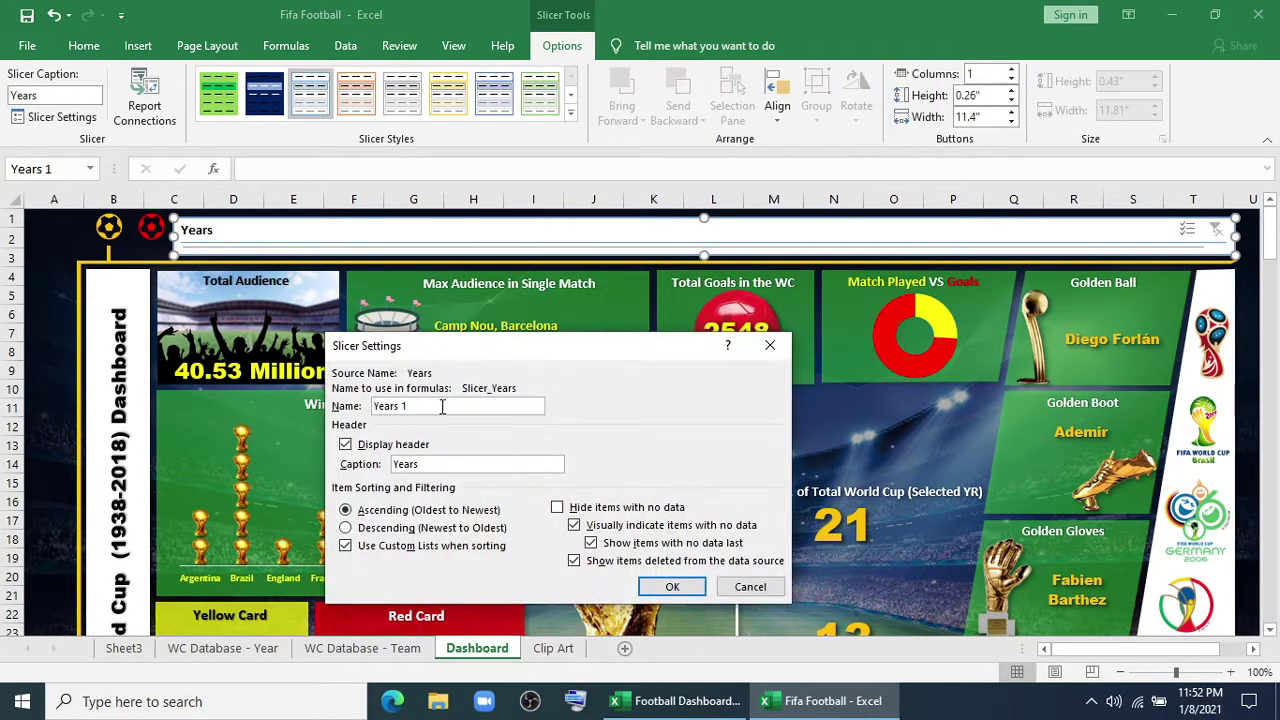
click(558, 508)
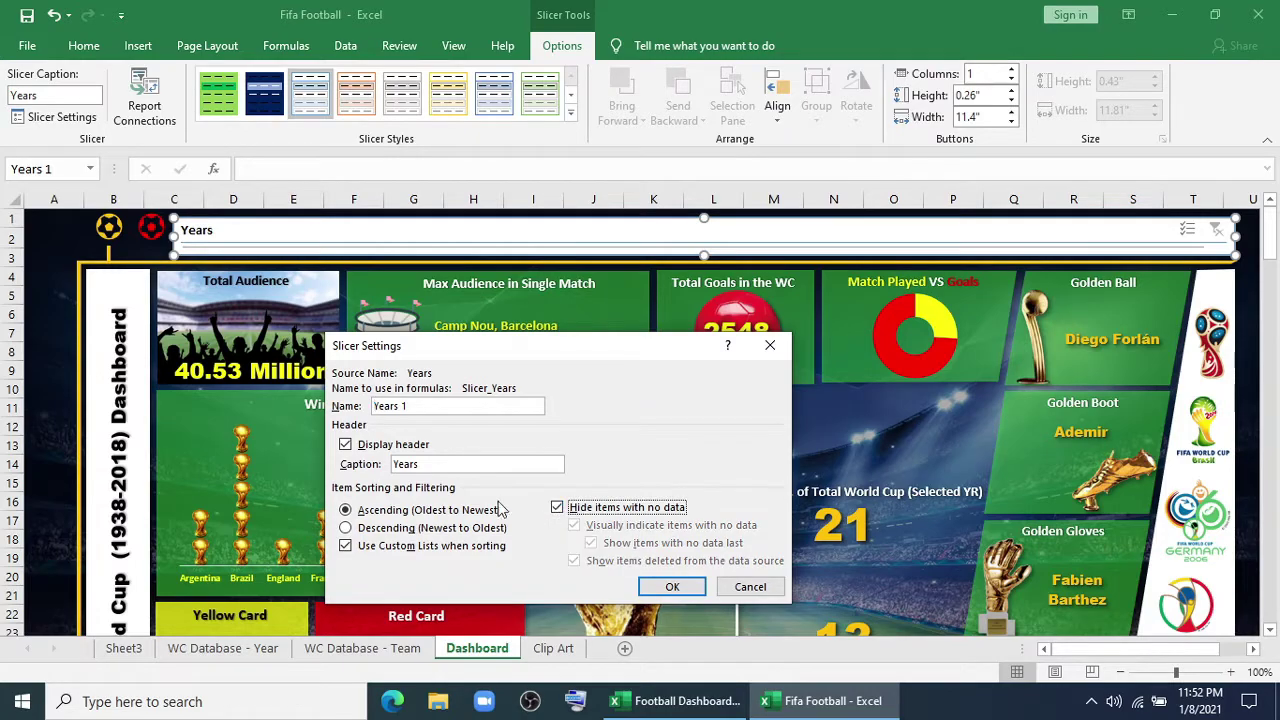
click(346, 445)
click(668, 587)
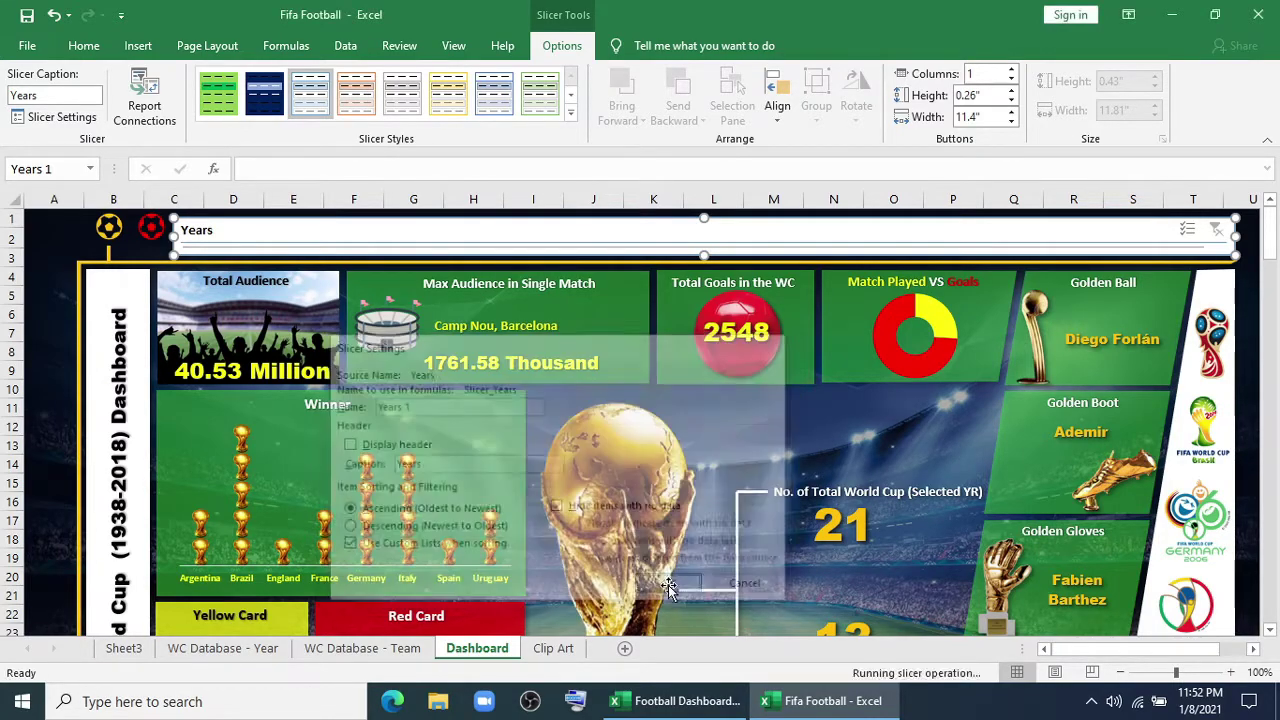
Arrange the Years slicer's buttons in 21 columns so every year fits in a single row
click(1012, 73)
click(1012, 73)
click(1012, 73)
click(1012, 73)
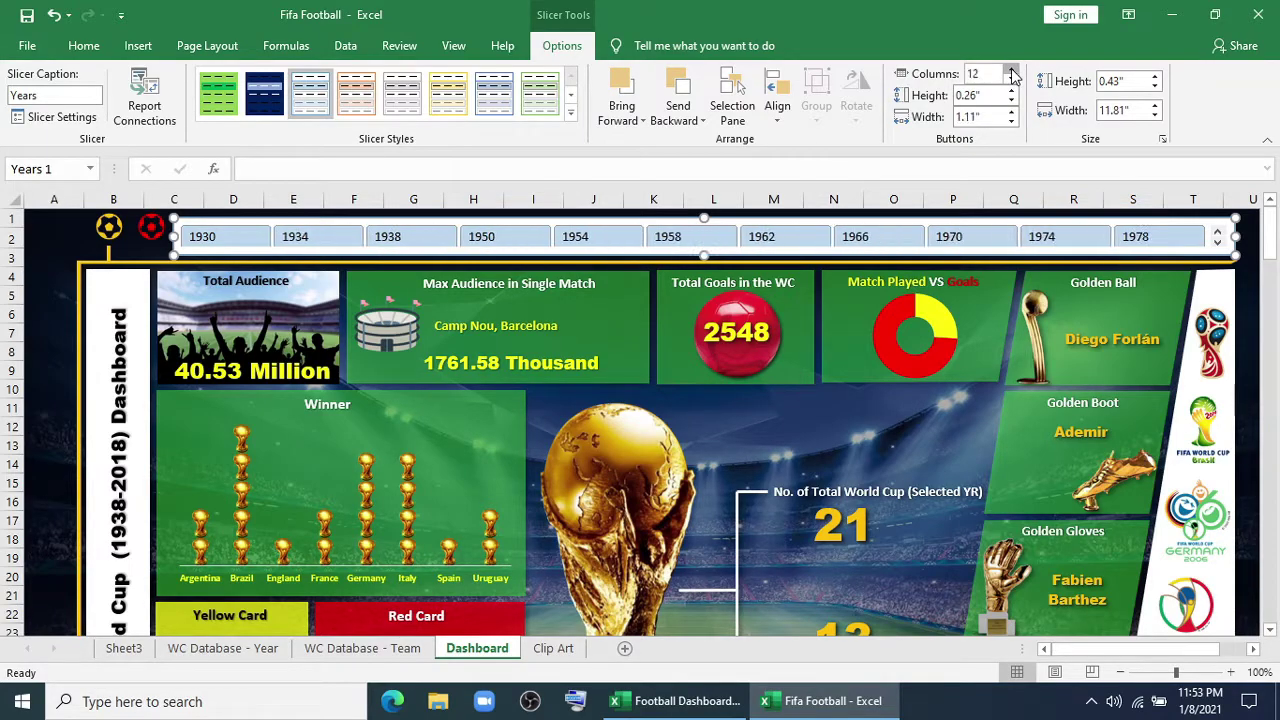
click(1012, 73)
click(1012, 73)
click(1012, 73)
click(1012, 73)
click(1012, 73)
click(1012, 73)
click(1012, 73)
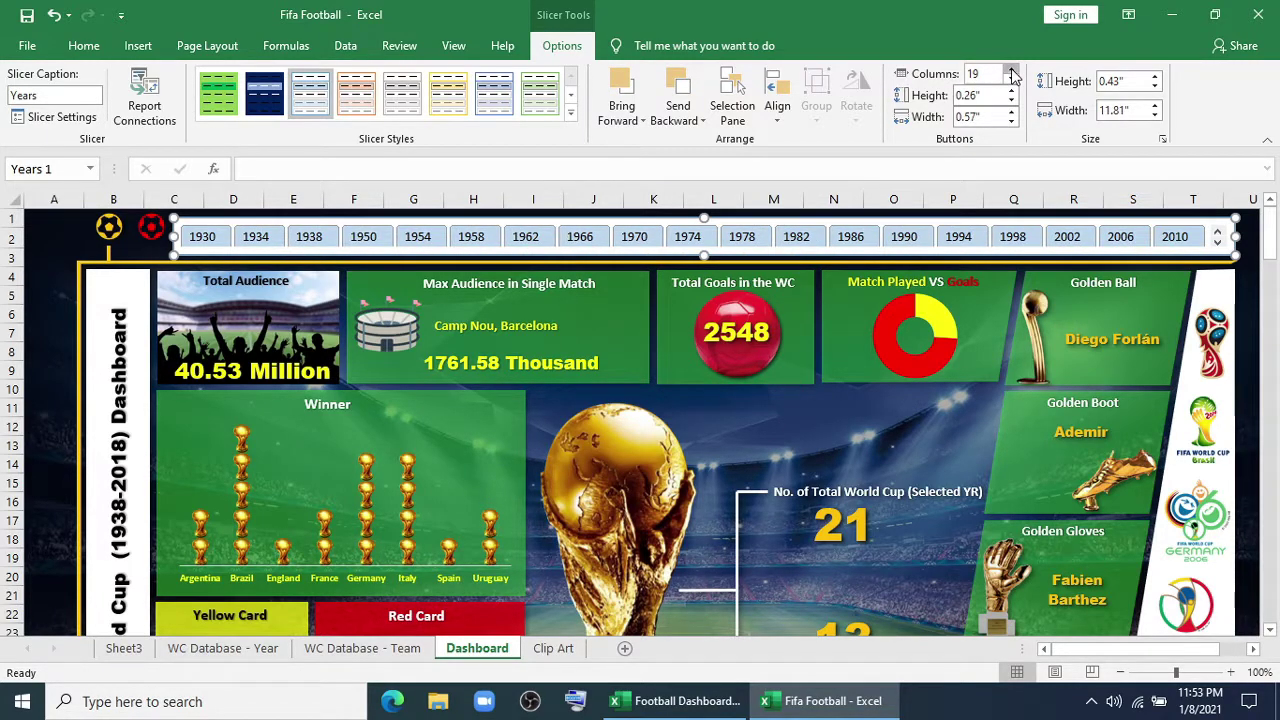
click(1012, 73)
click(1012, 73)
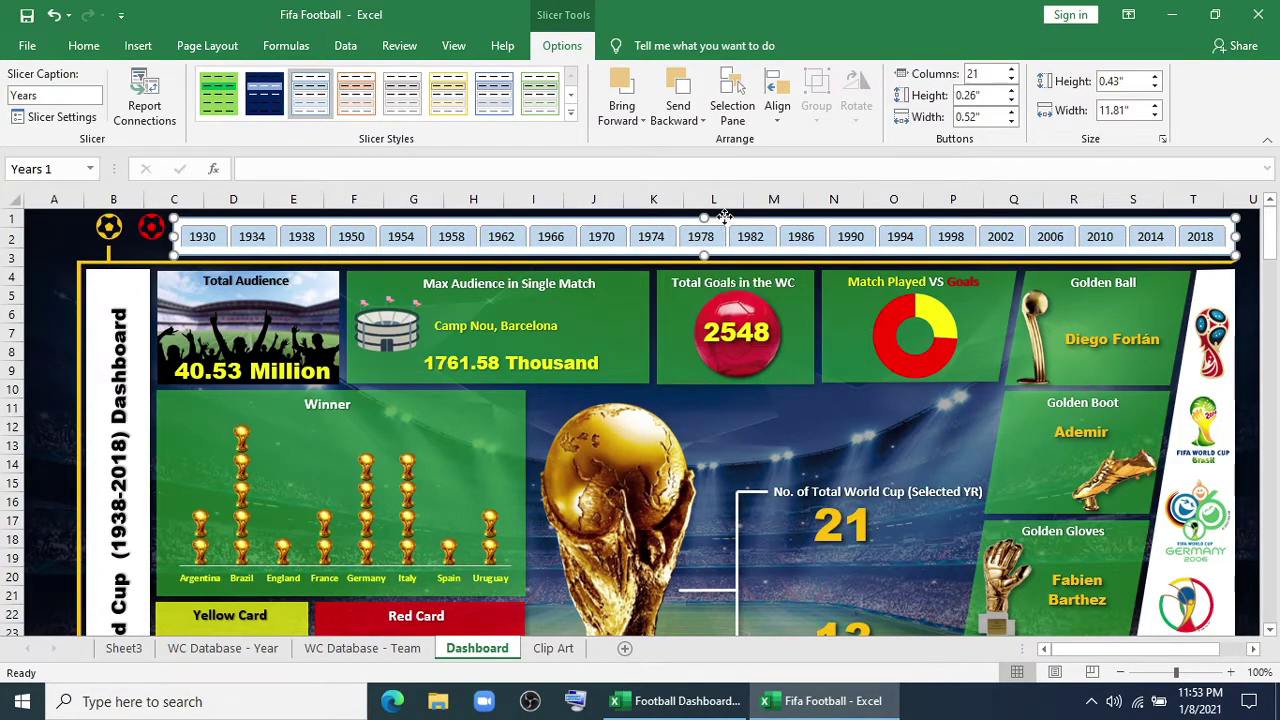
Extend the Years slicer slightly upward to a height of 0.46" and apply the custom green slicer style
drag(704, 217, 704, 214)
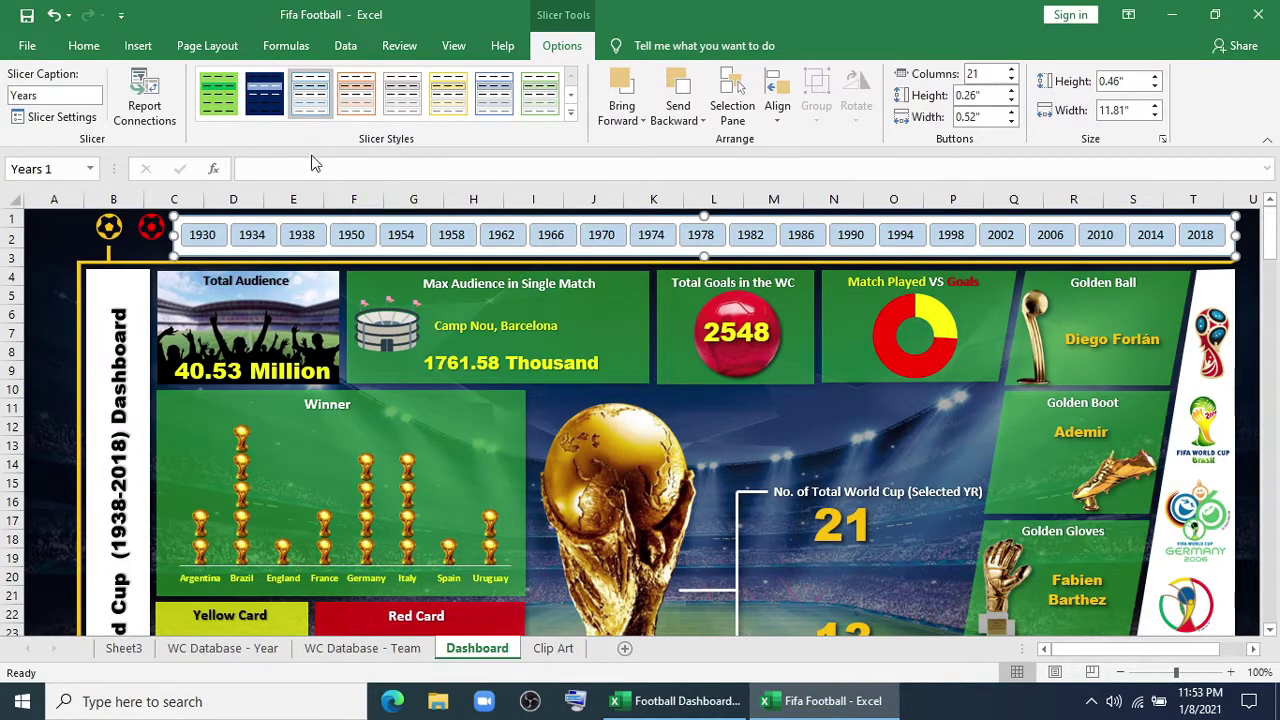
click(226, 102)
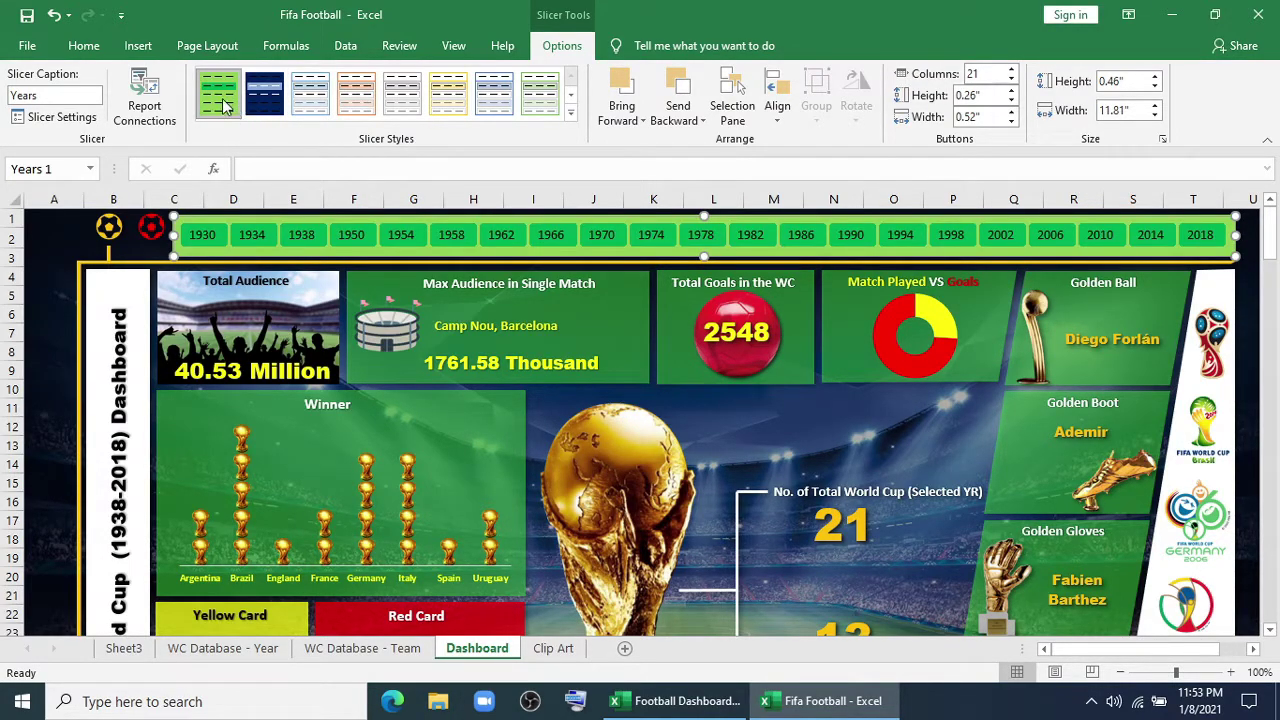
Open Slicer Style 1 for modification and examine the formatting of its Whole Slicer and Selected Item with Data elements
right_click(224, 104)
click(237, 113)
click(334, 353)
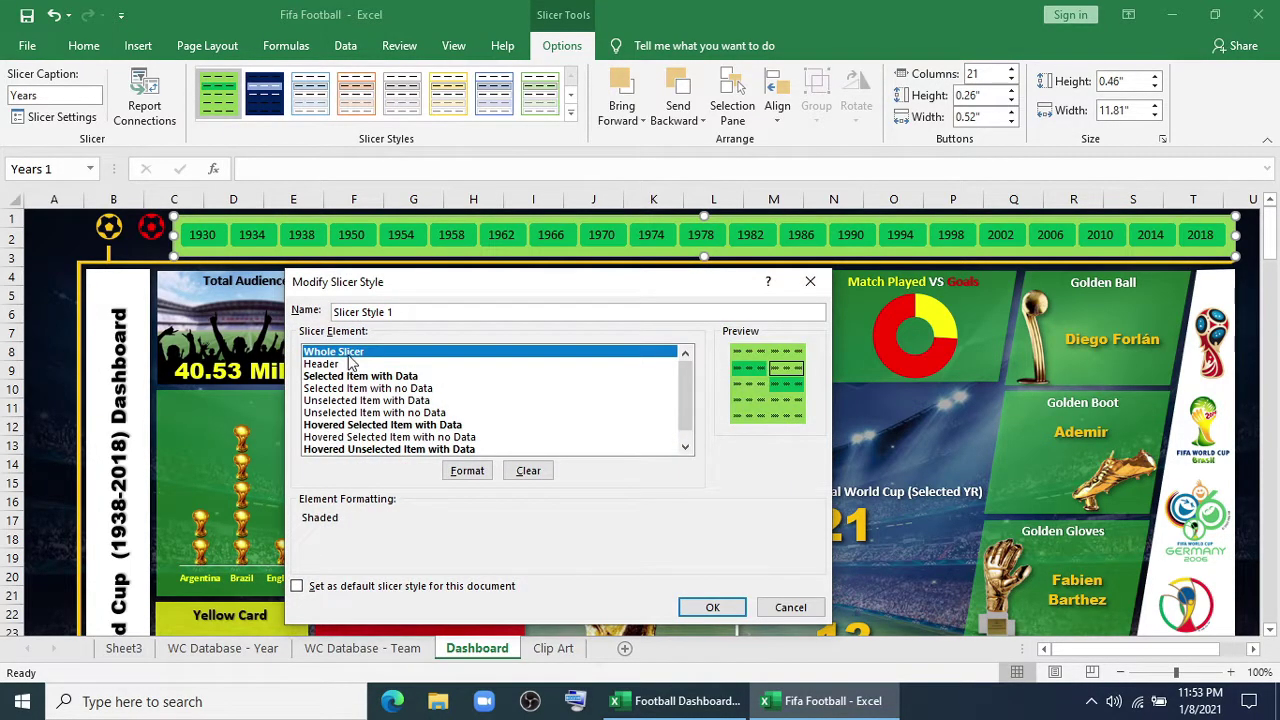
click(467, 470)
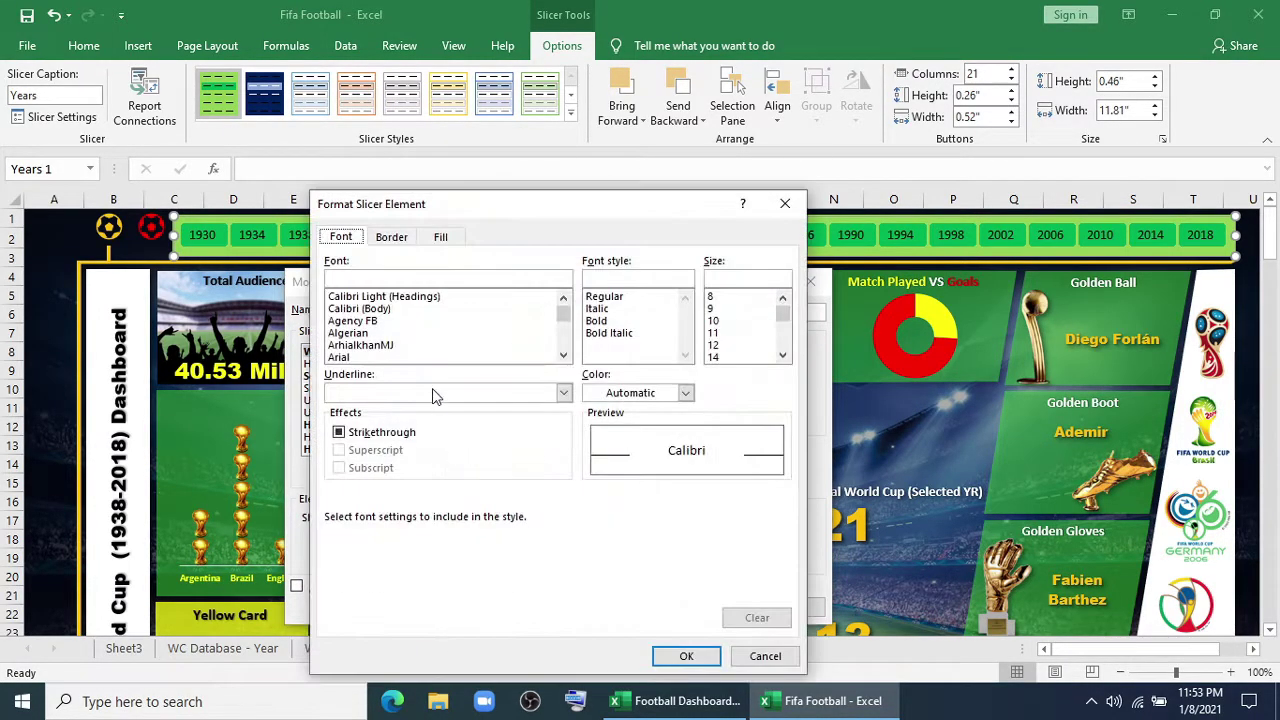
click(393, 237)
click(442, 238)
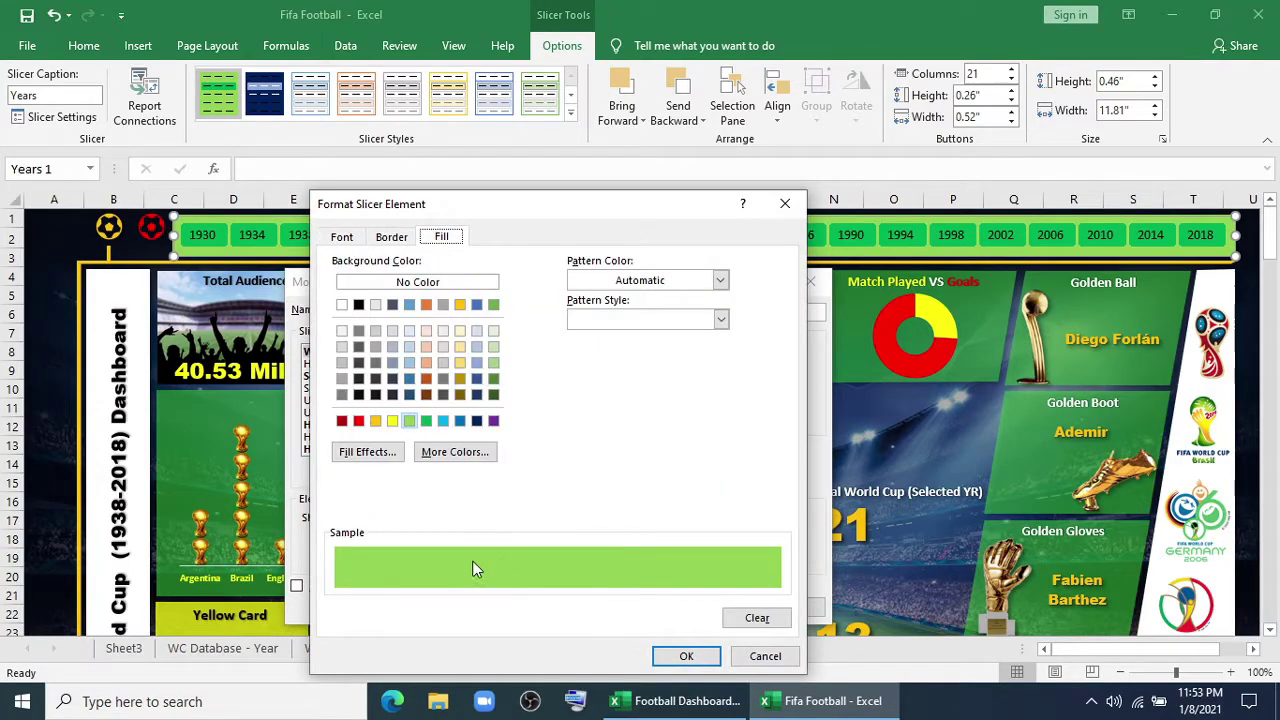
click(785, 203)
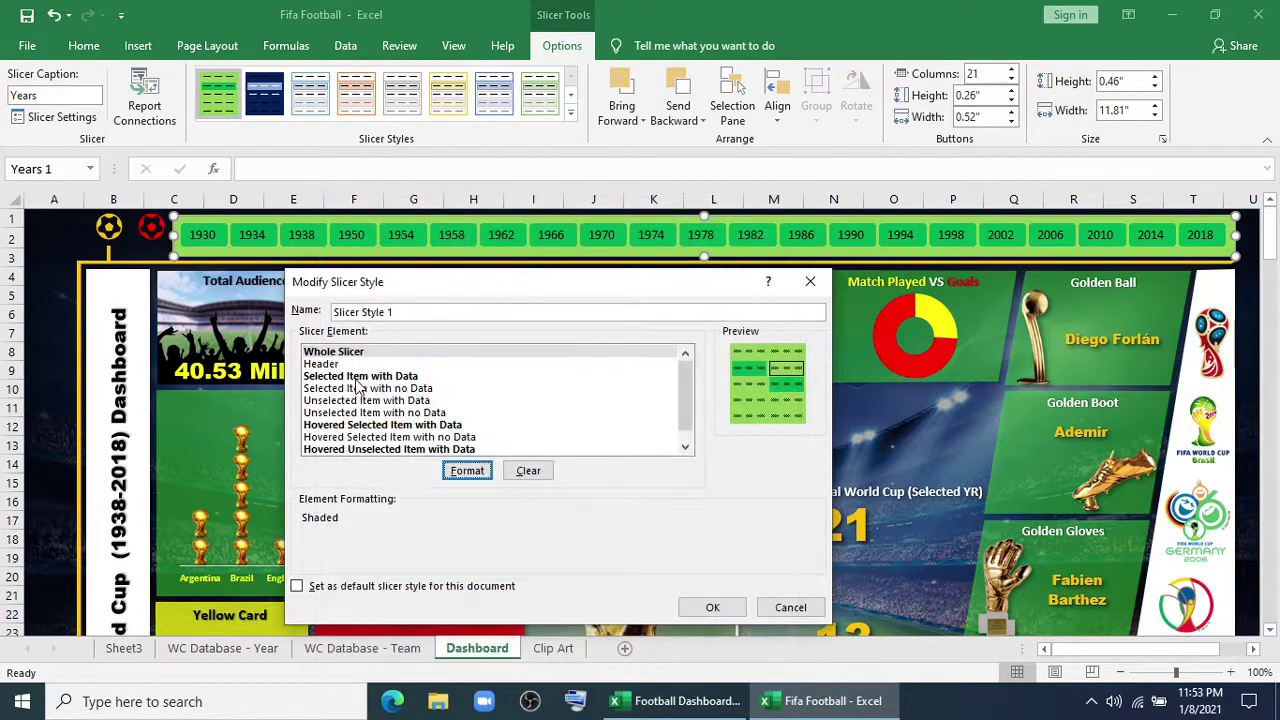
click(361, 378)
click(467, 470)
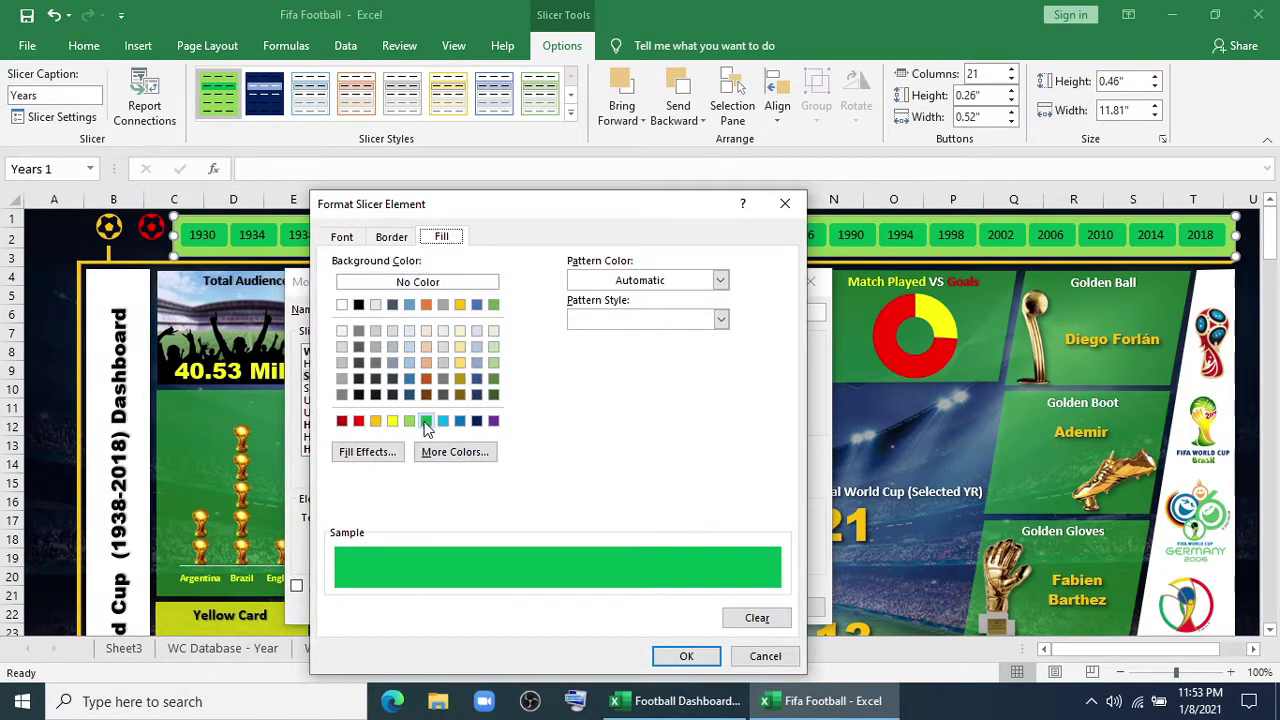
click(362, 242)
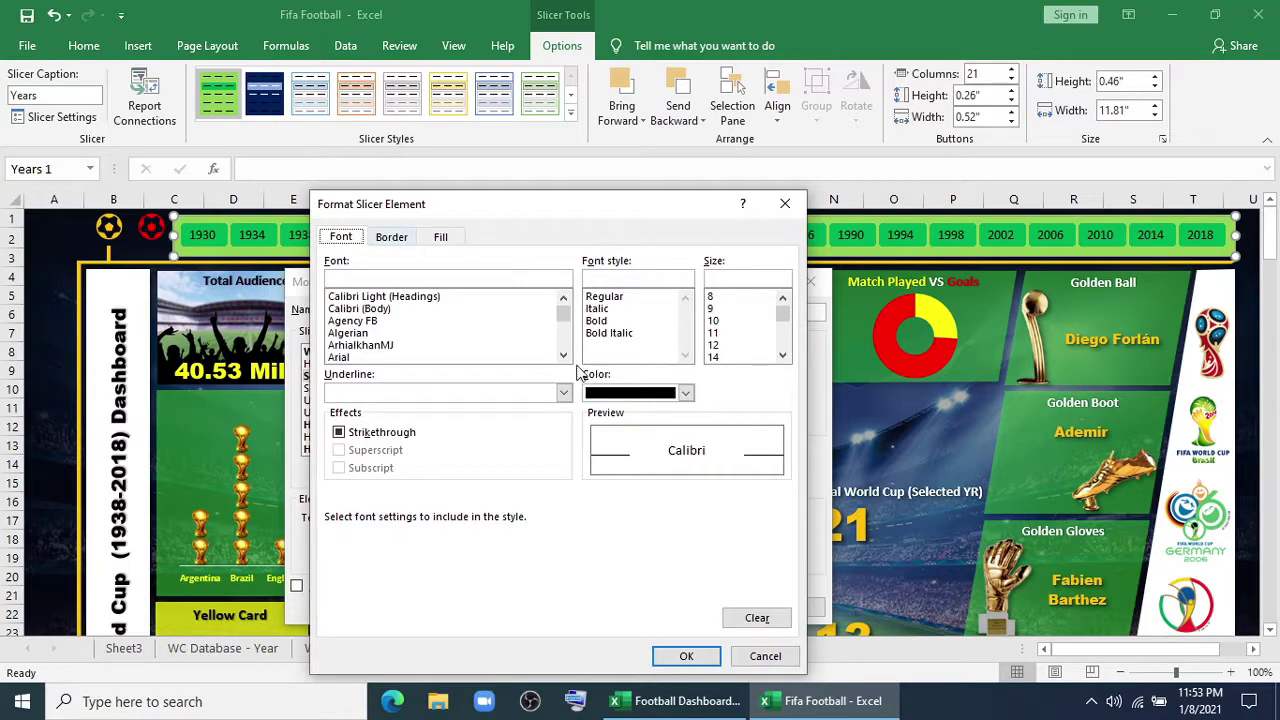
click(785, 204)
Examine the border and fill formatting of the hovered selected and hovered unselected items with data, and leave the slicer style unmodified
click(419, 425)
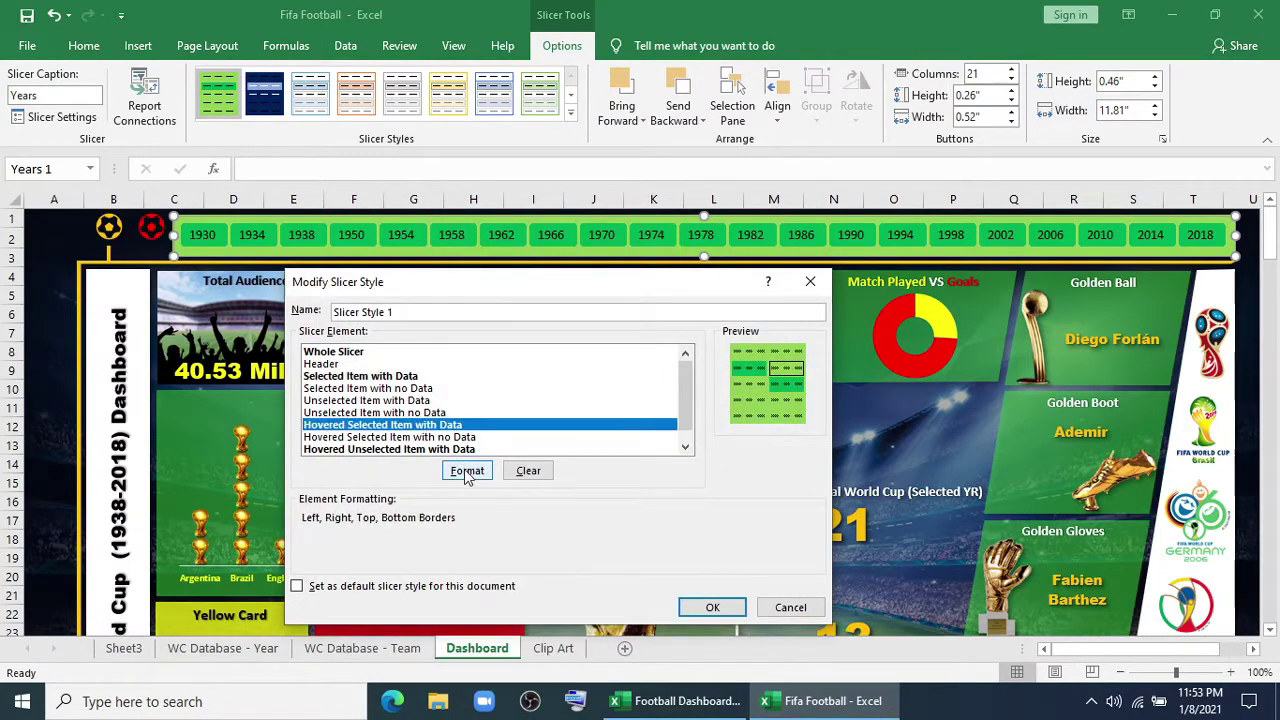
click(467, 470)
click(390, 237)
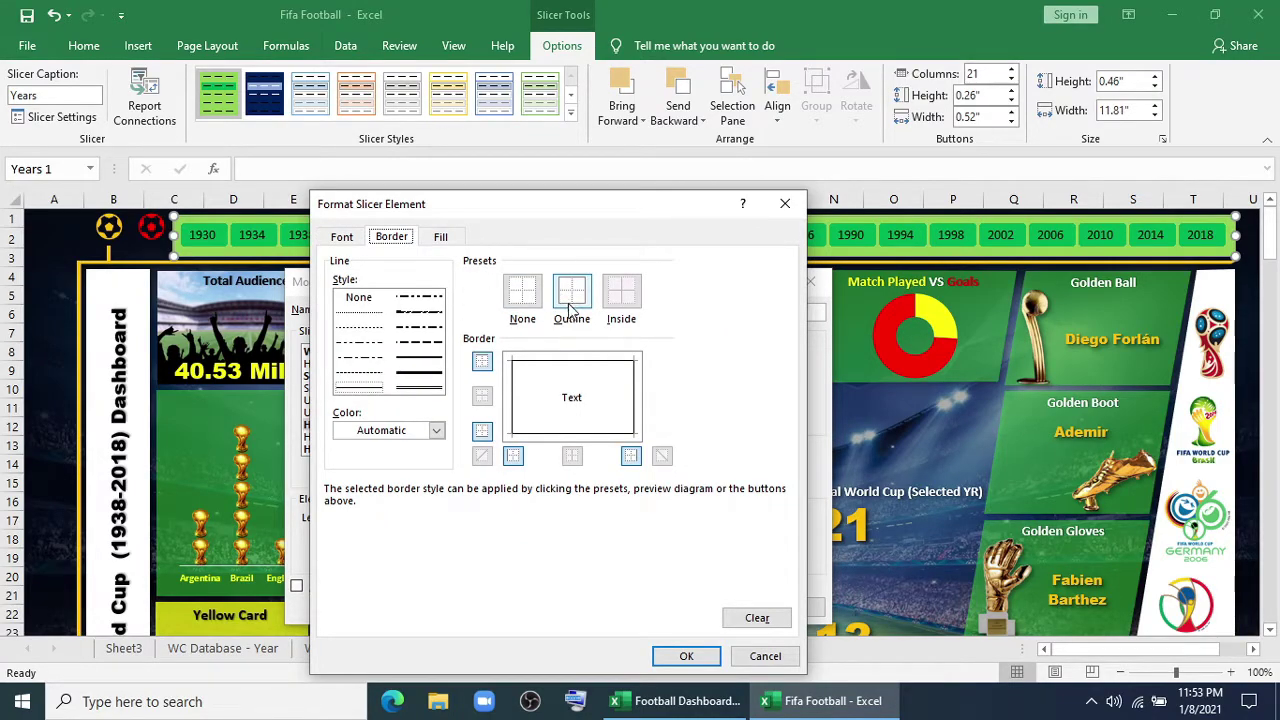
click(442, 238)
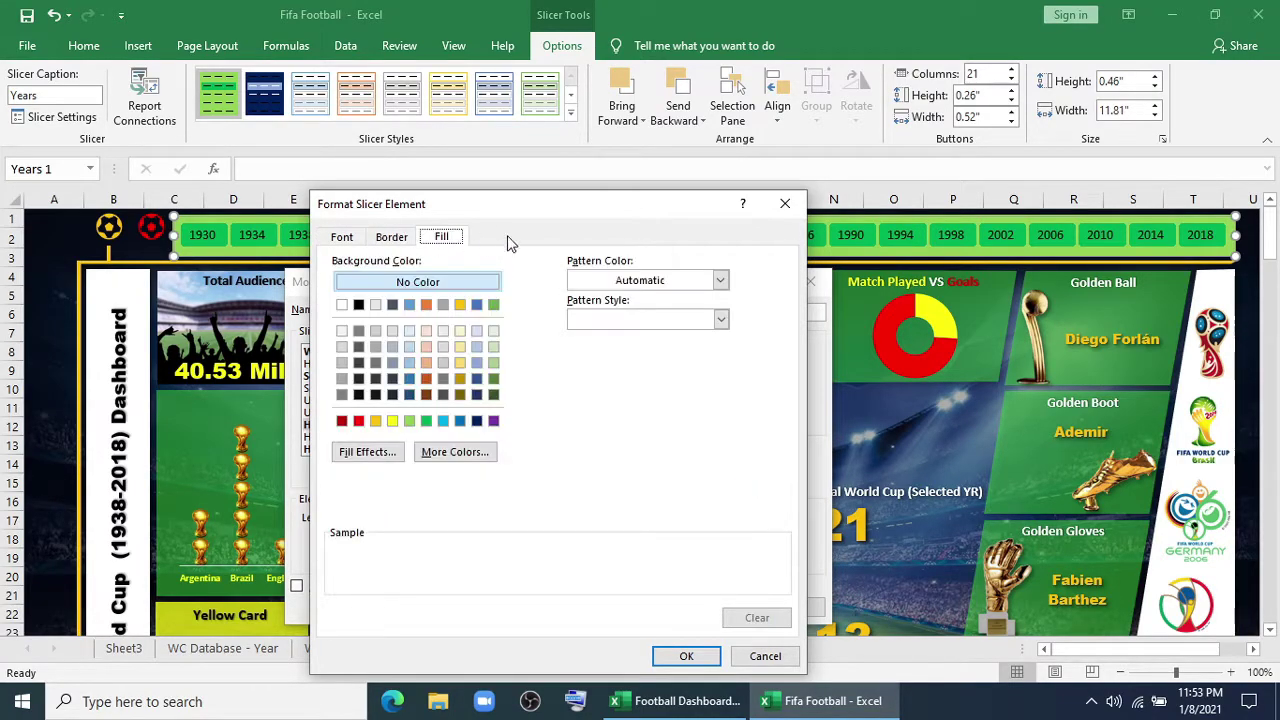
click(785, 203)
click(383, 450)
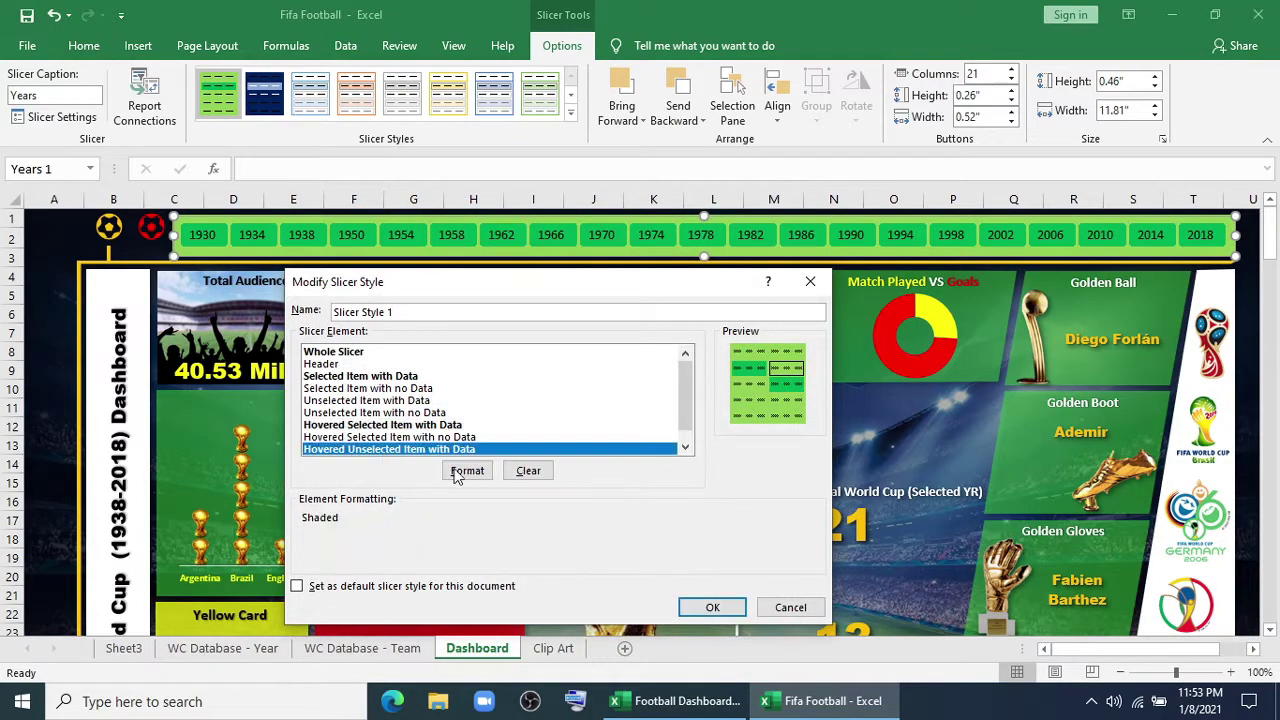
click(467, 471)
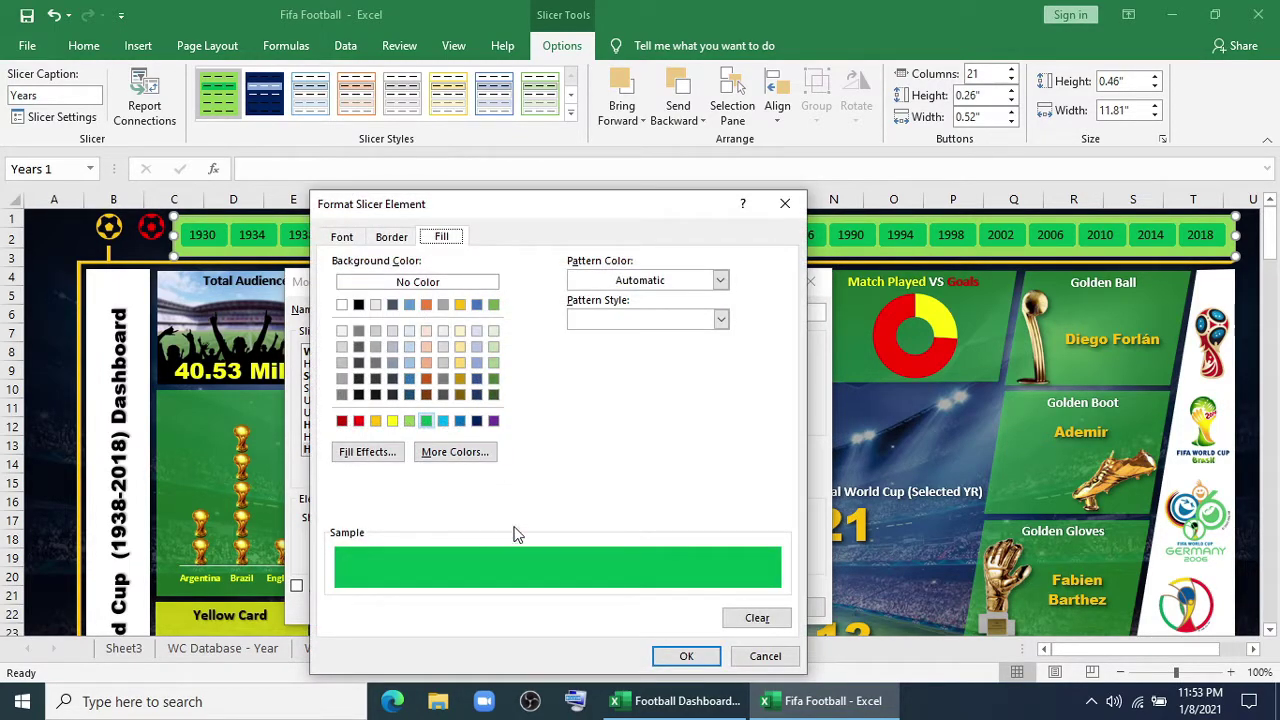
click(785, 204)
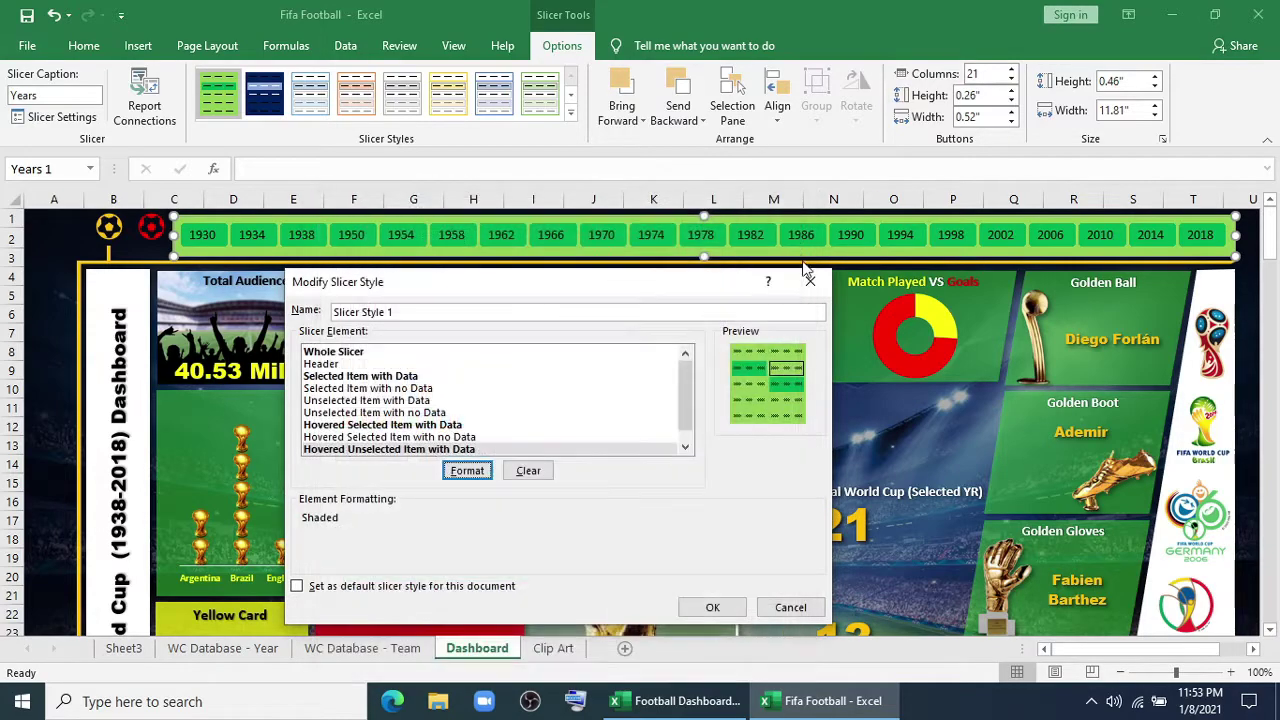
click(810, 281)
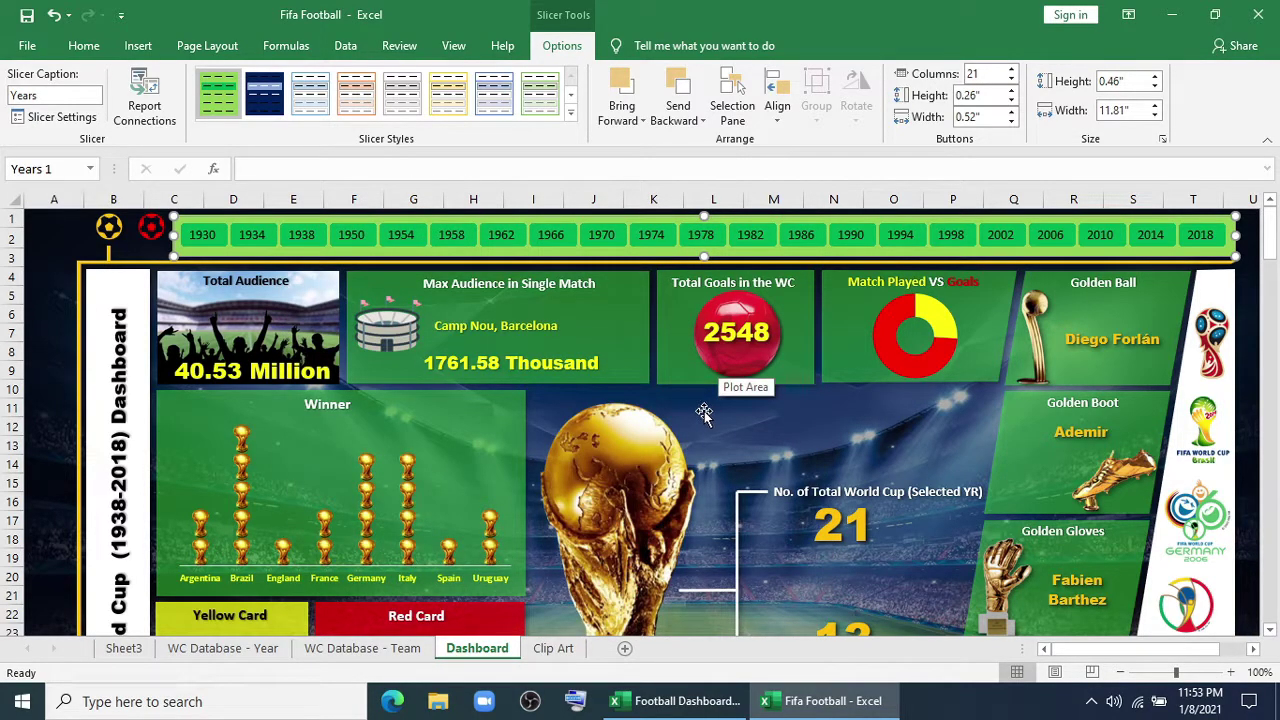
click(752, 455)
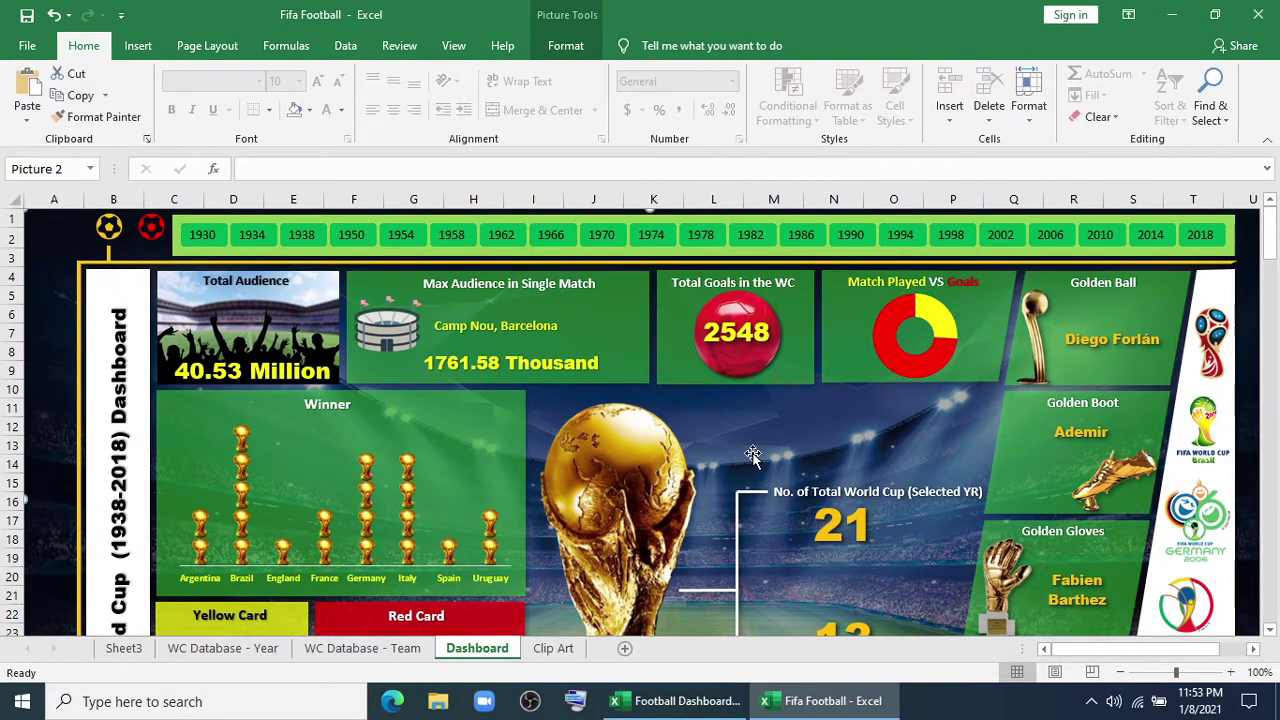
Connect the Years slicer to all the PivotTables on Sheet3 through Report Connections
right_click(727, 250)
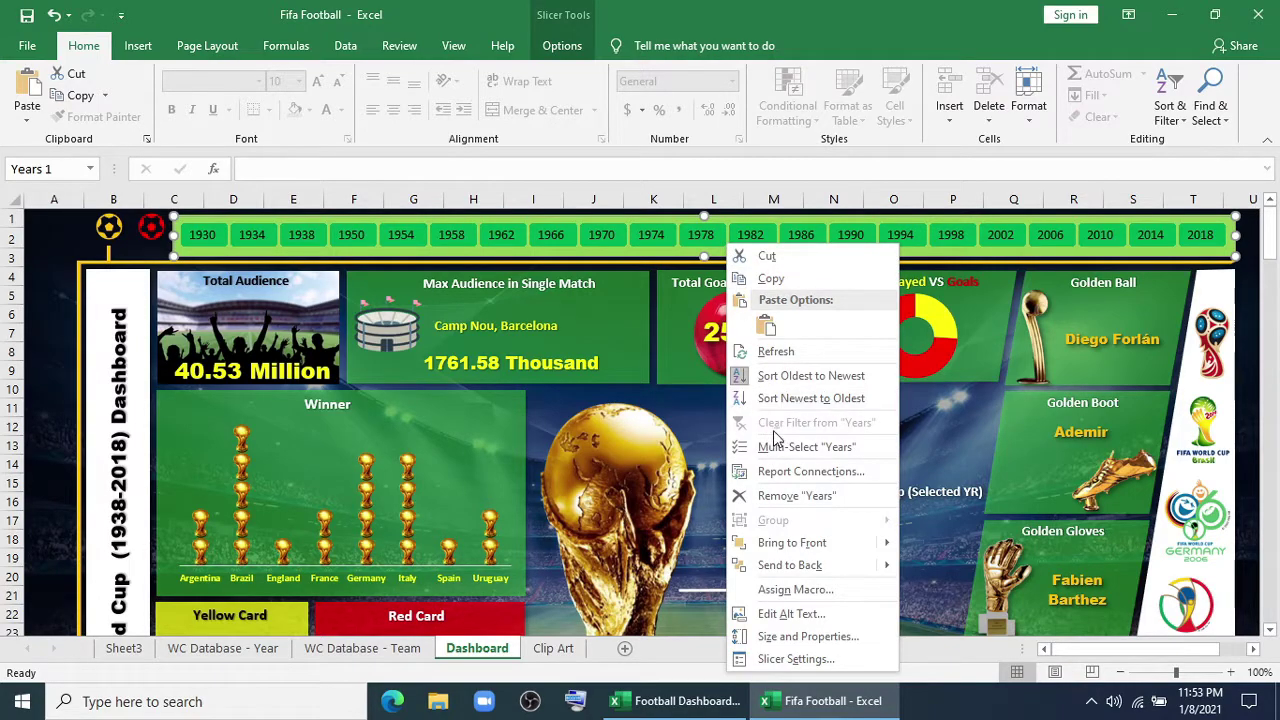
click(780, 470)
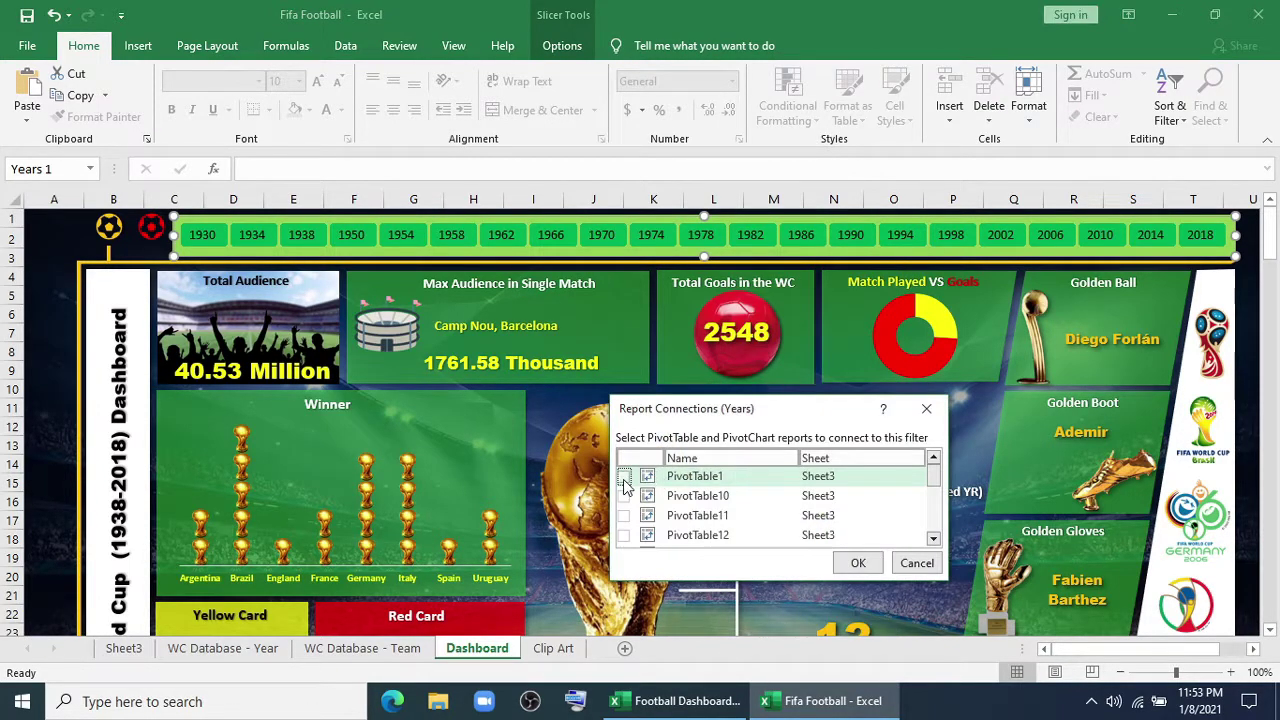
click(624, 477)
click(624, 496)
click(624, 516)
click(625, 535)
scroll(630, 520, down, 2)
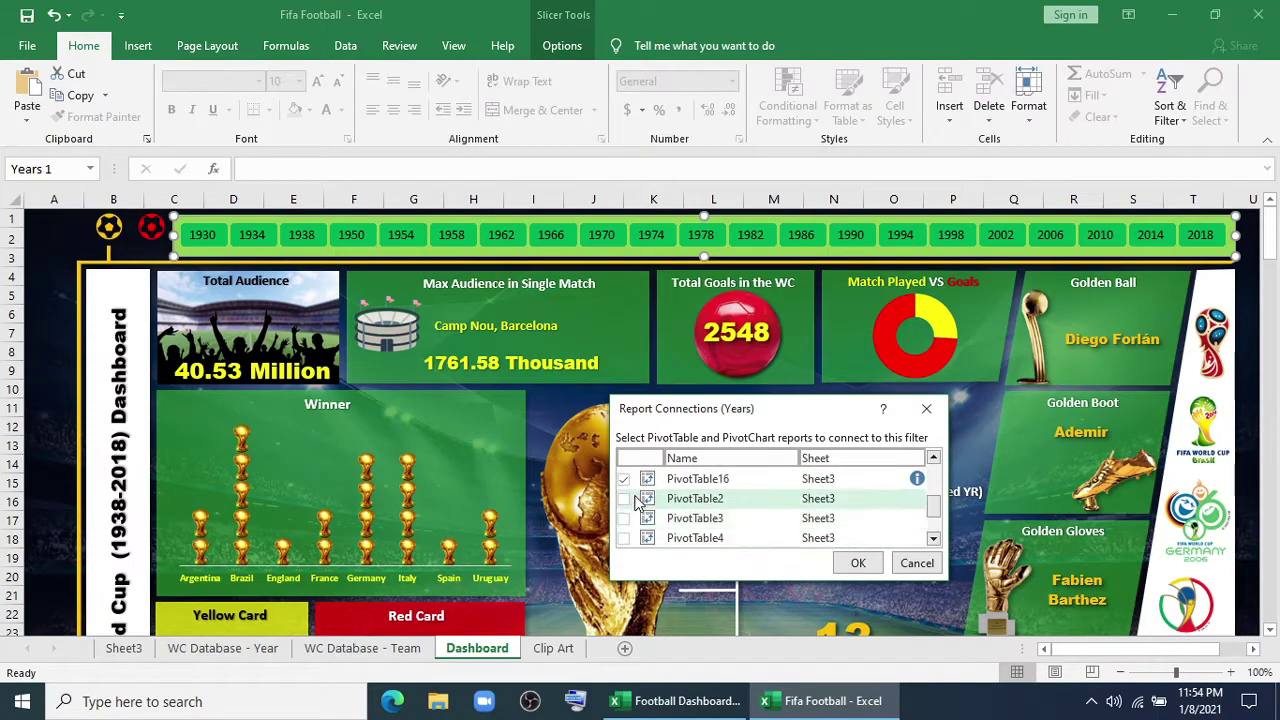
scroll(638, 500, up, 3)
click(624, 512)
scroll(638, 520, down, 1)
click(624, 536)
scroll(638, 533, down, 1)
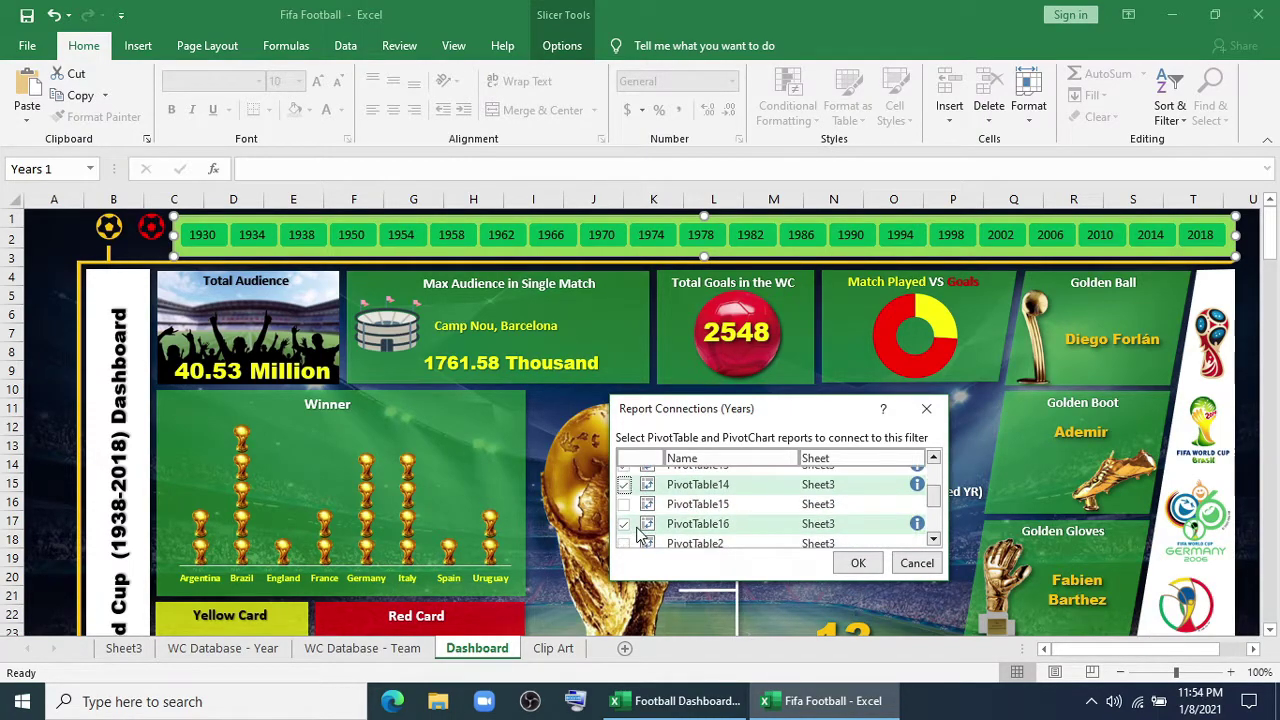
scroll(636, 526, down, 1)
click(633, 523)
scroll(632, 522, down, 1)
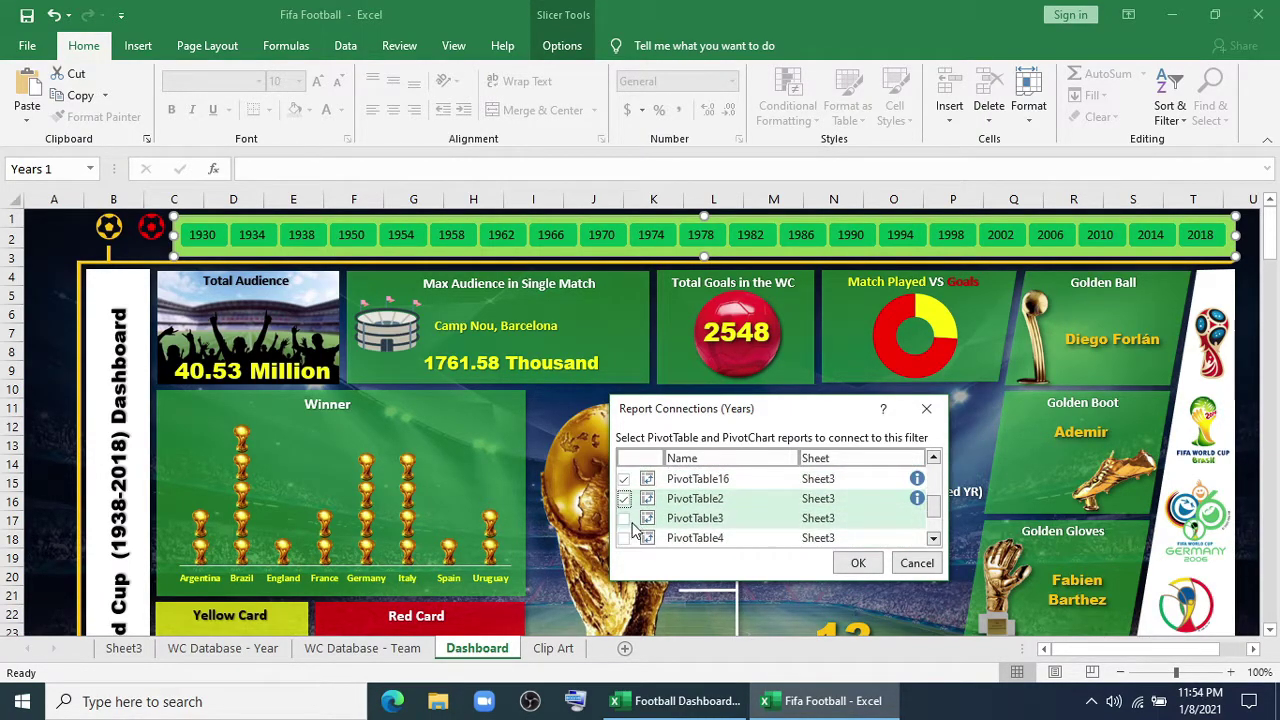
click(624, 518)
click(624, 538)
scroll(672, 526, down, 1)
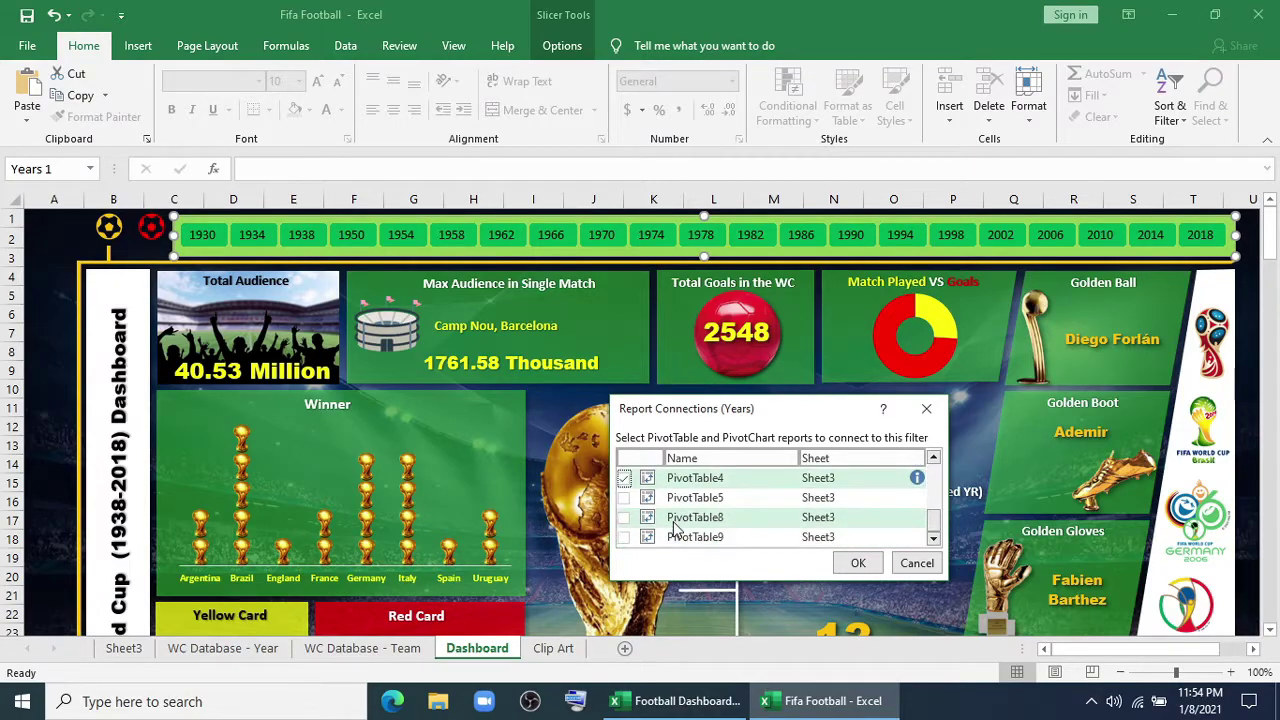
click(624, 497)
click(624, 517)
click(624, 537)
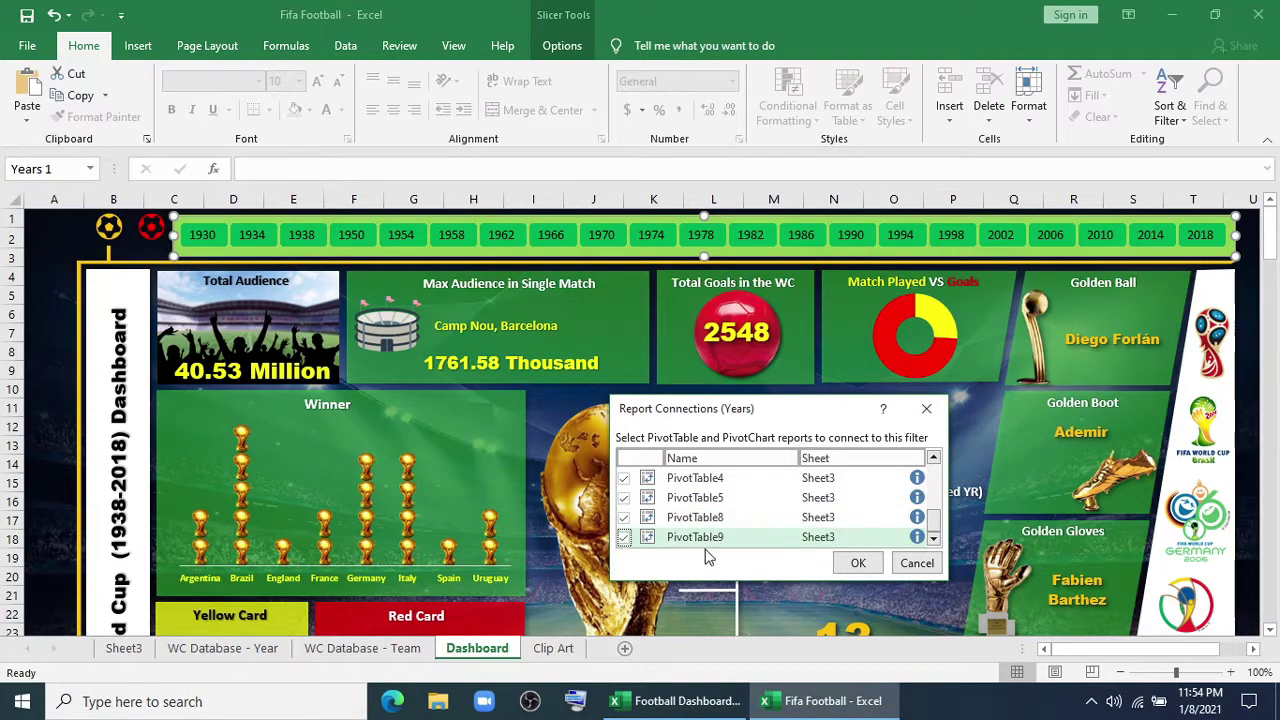
click(857, 564)
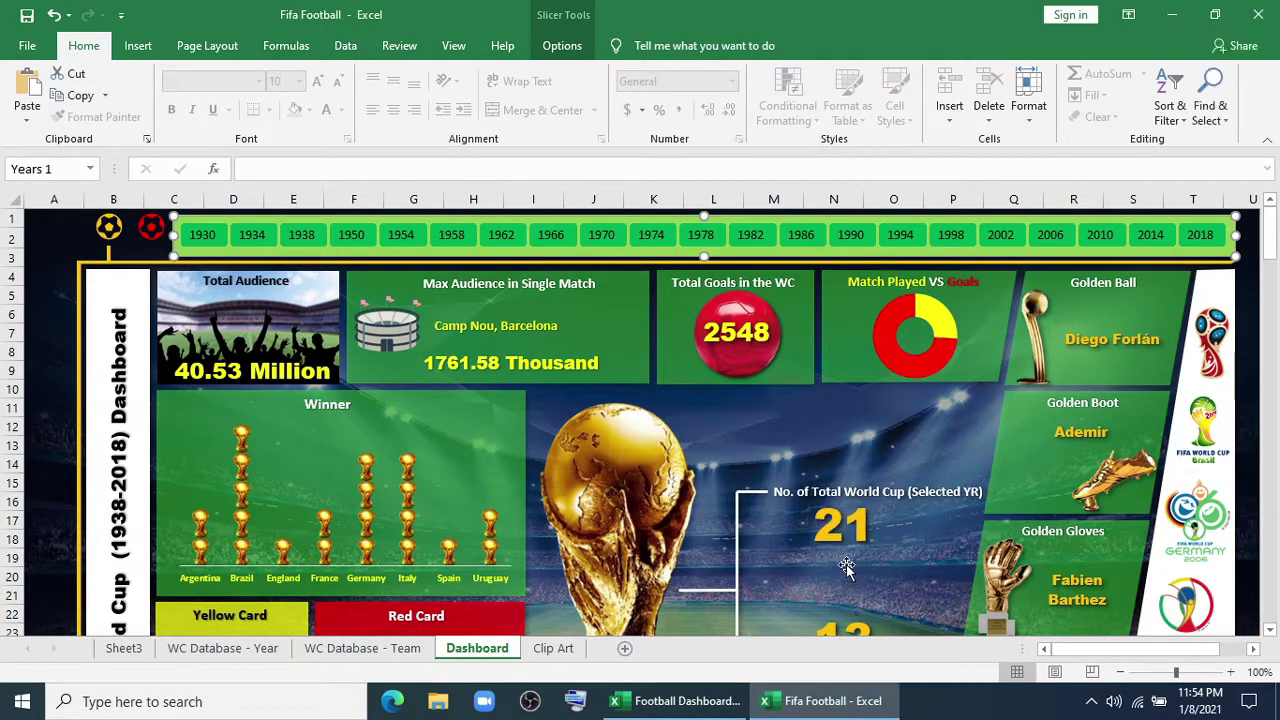
Filter the dashboard to 2018 and delete the chart title overlapping the Winner heading
click(1218, 238)
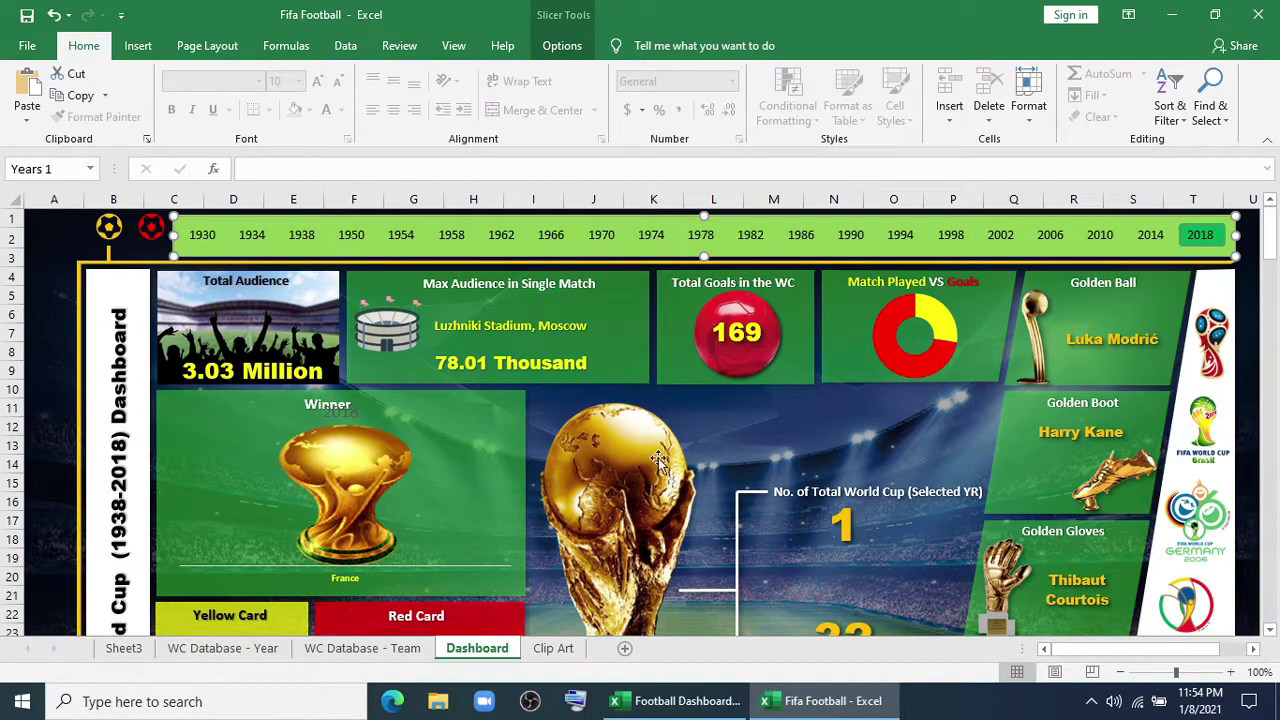
click(349, 416)
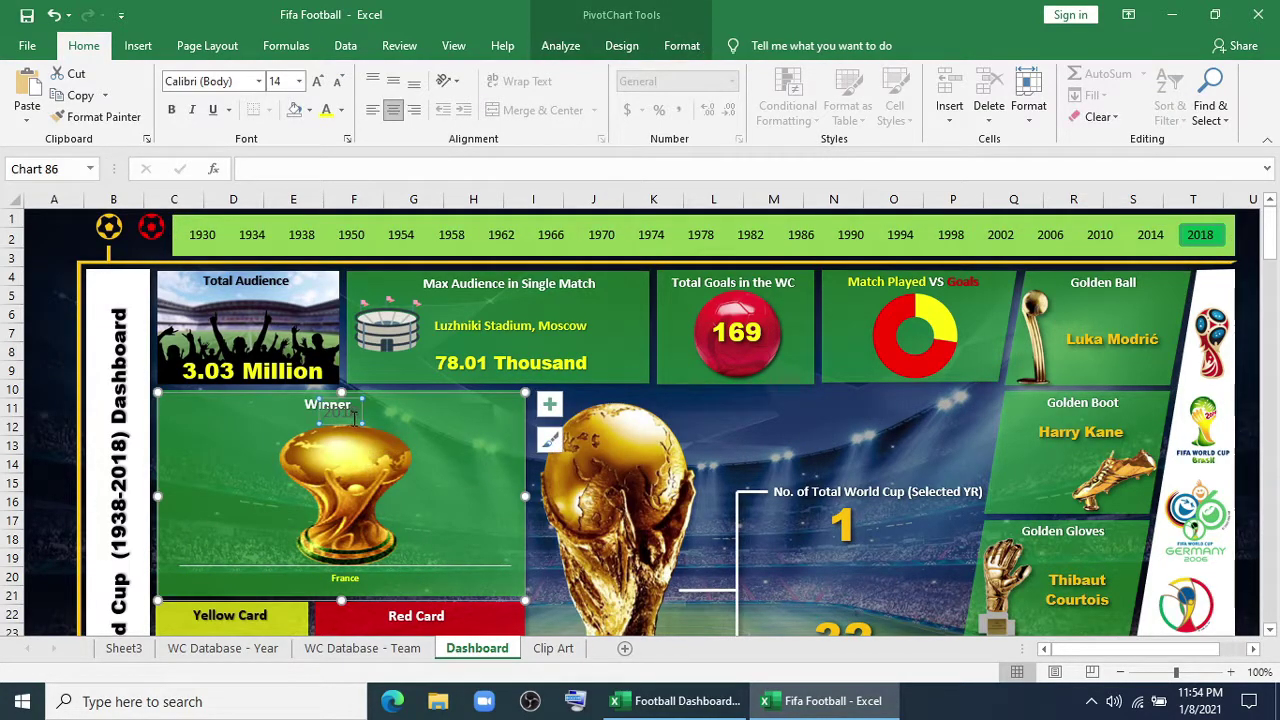
click(364, 417)
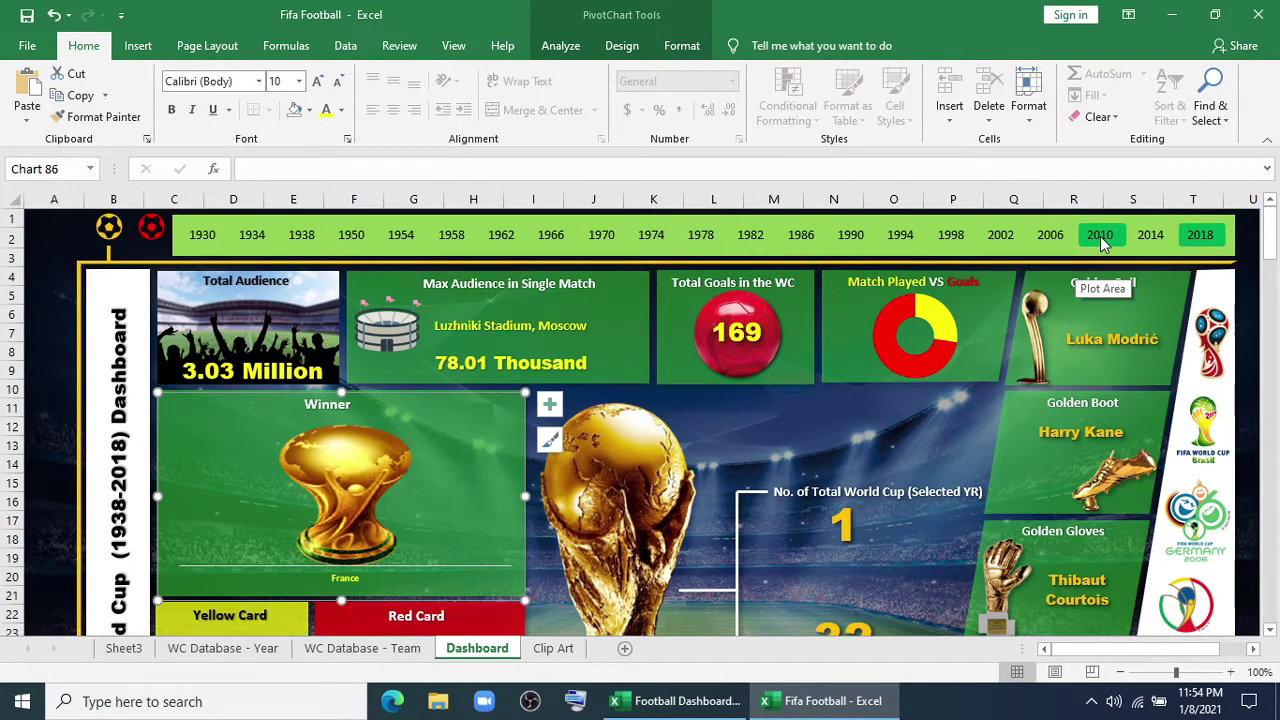
Collapse the ribbon to show more of the dashboard and filter it to 2014
key(ctrl+F1)
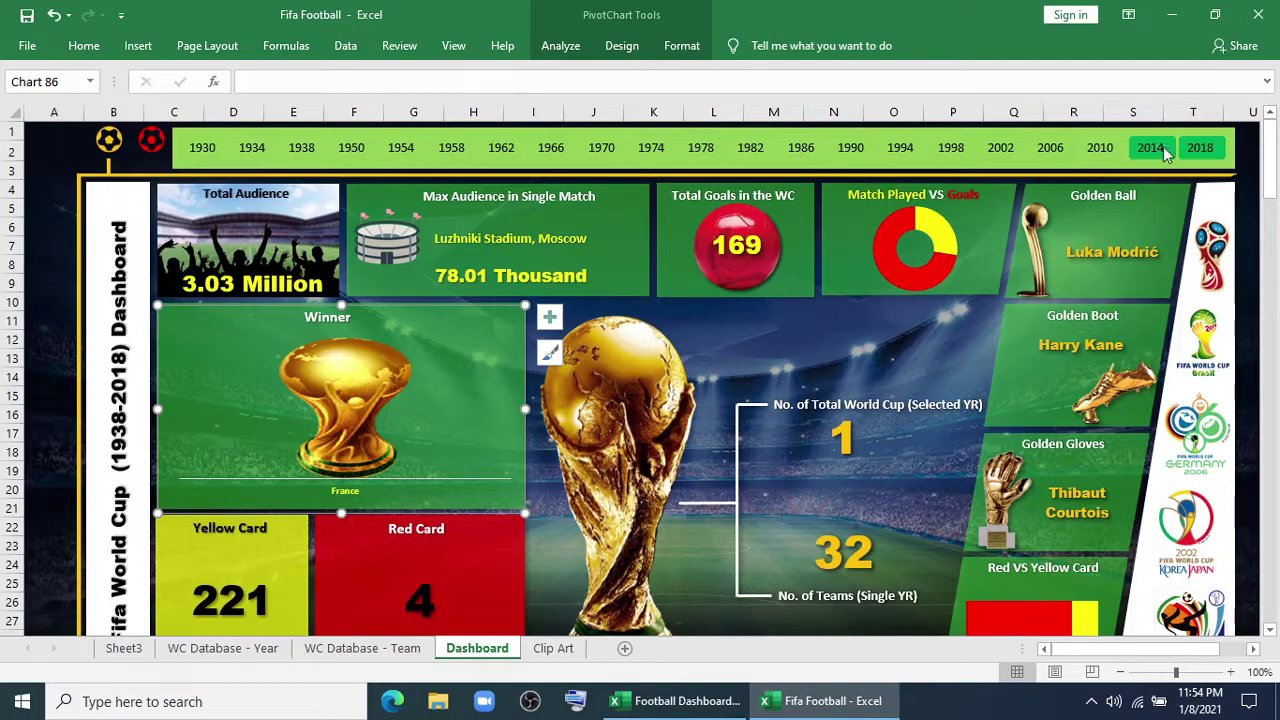
click(1148, 150)
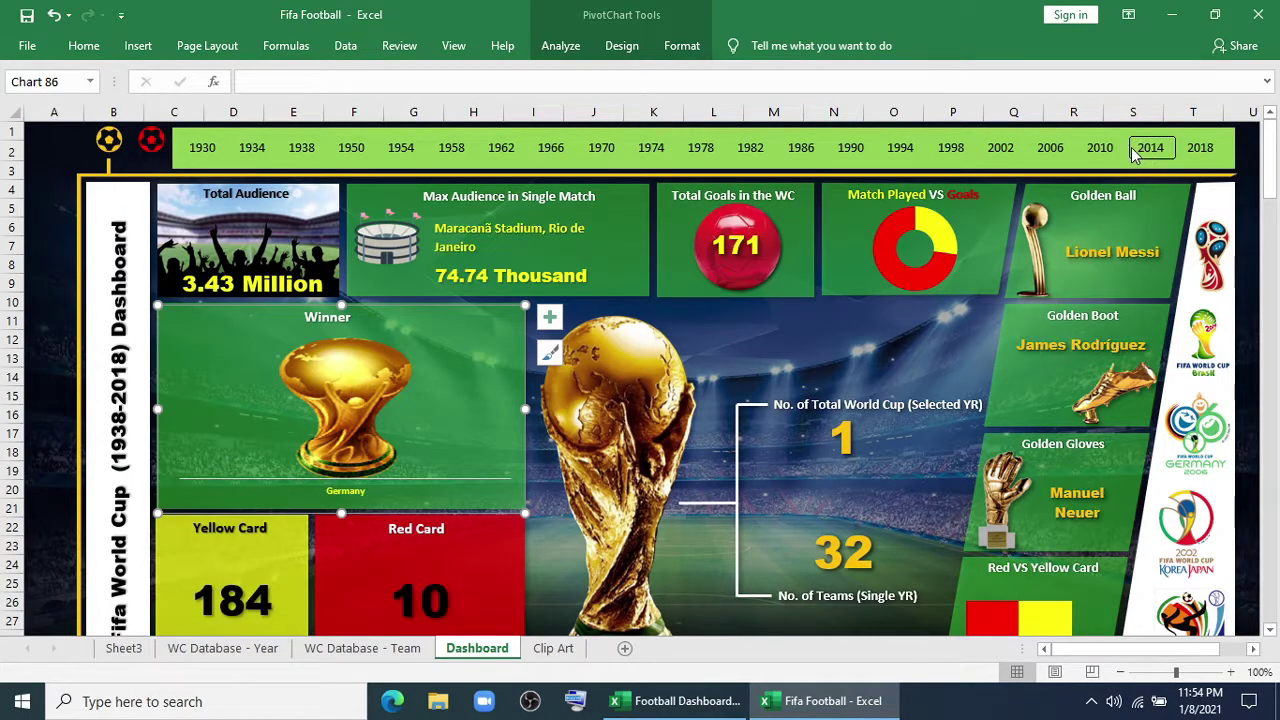
Filter the dashboard by single years 2010 and 2006, and by the range 1994 to 2018
click(1100, 148)
click(1050, 148)
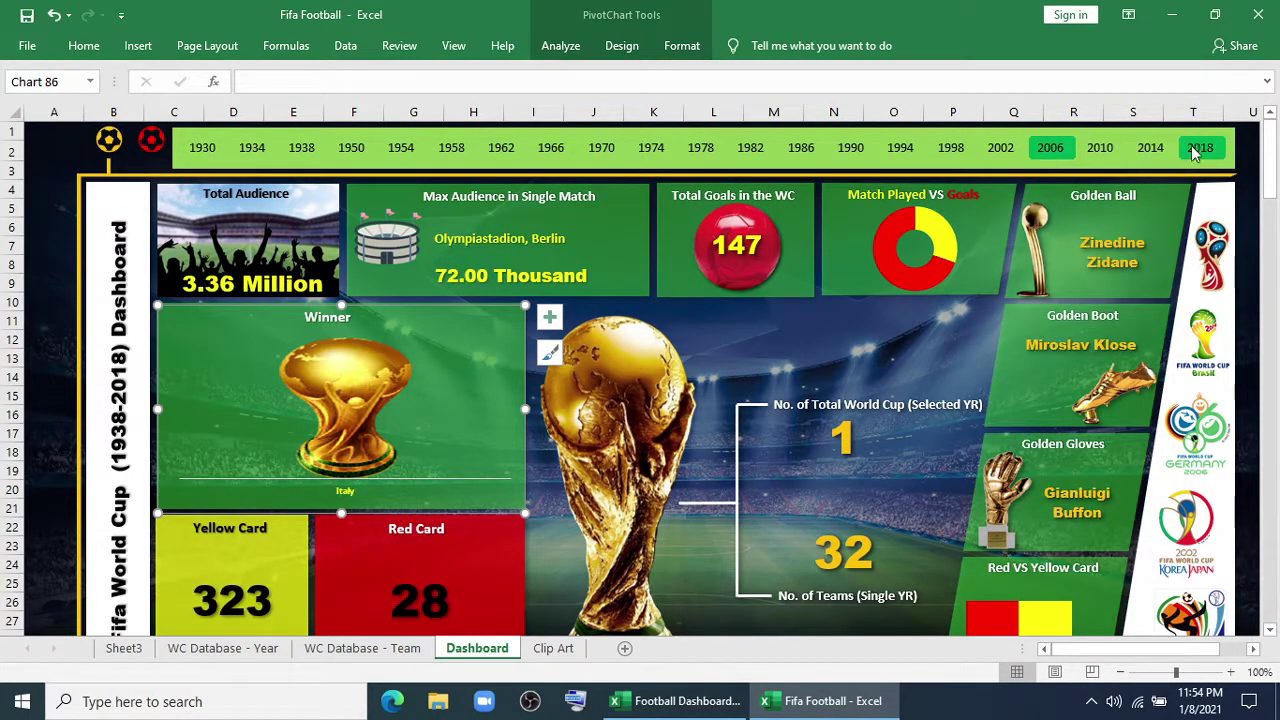
shift+click(902, 148)
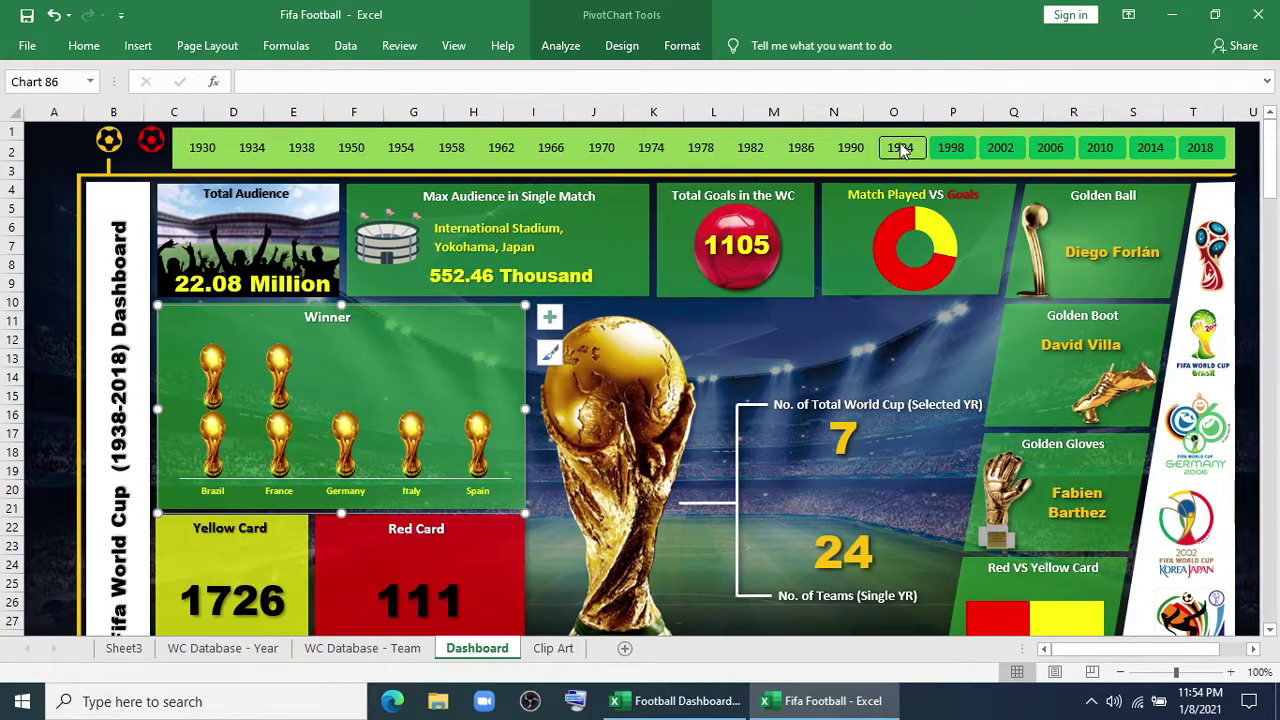
Check the dashboard for one tournament at a time by filtering it in turn to 1982, 1974, 1966, 1958, 1950 and 1938
click(750, 148)
click(665, 148)
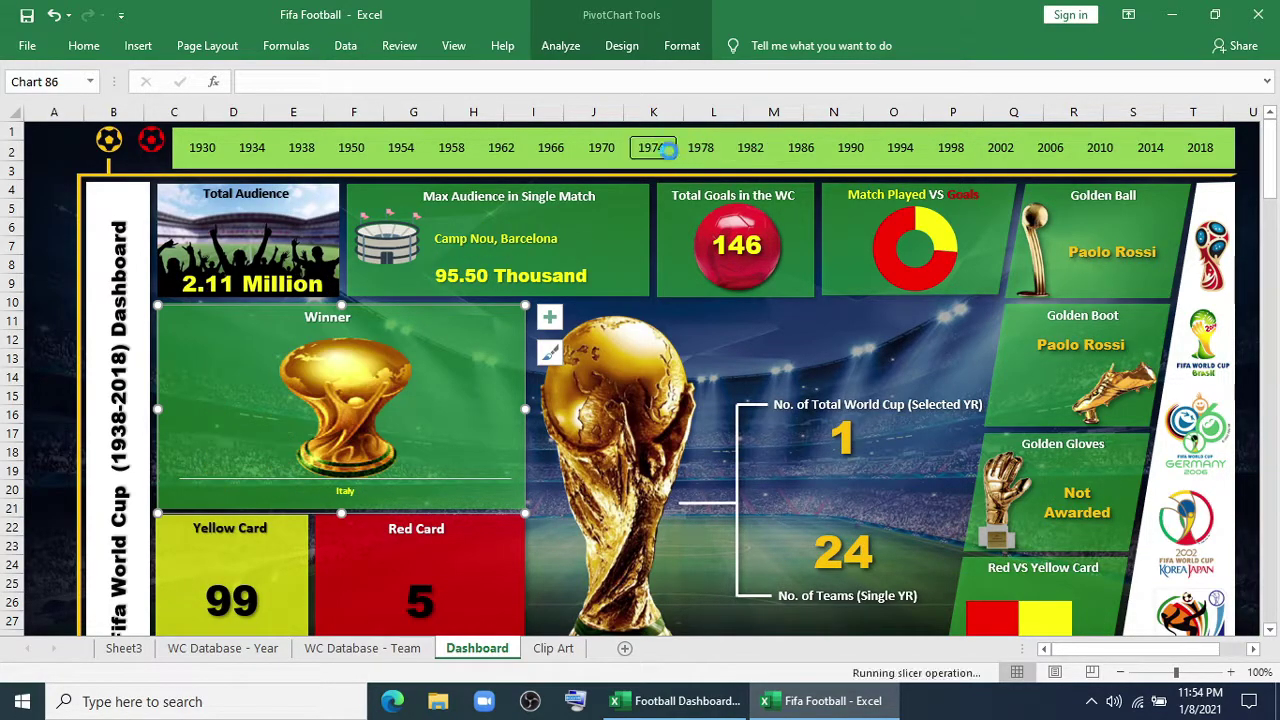
click(551, 148)
click(451, 148)
click(351, 148)
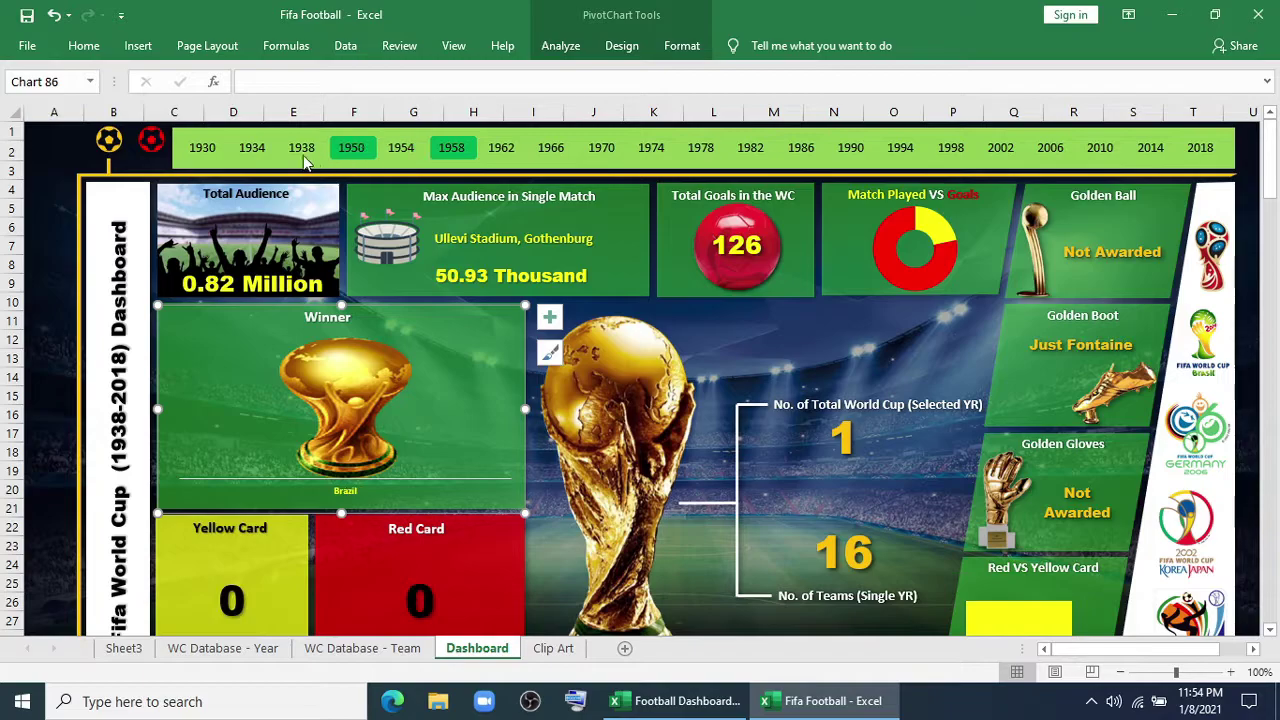
click(303, 152)
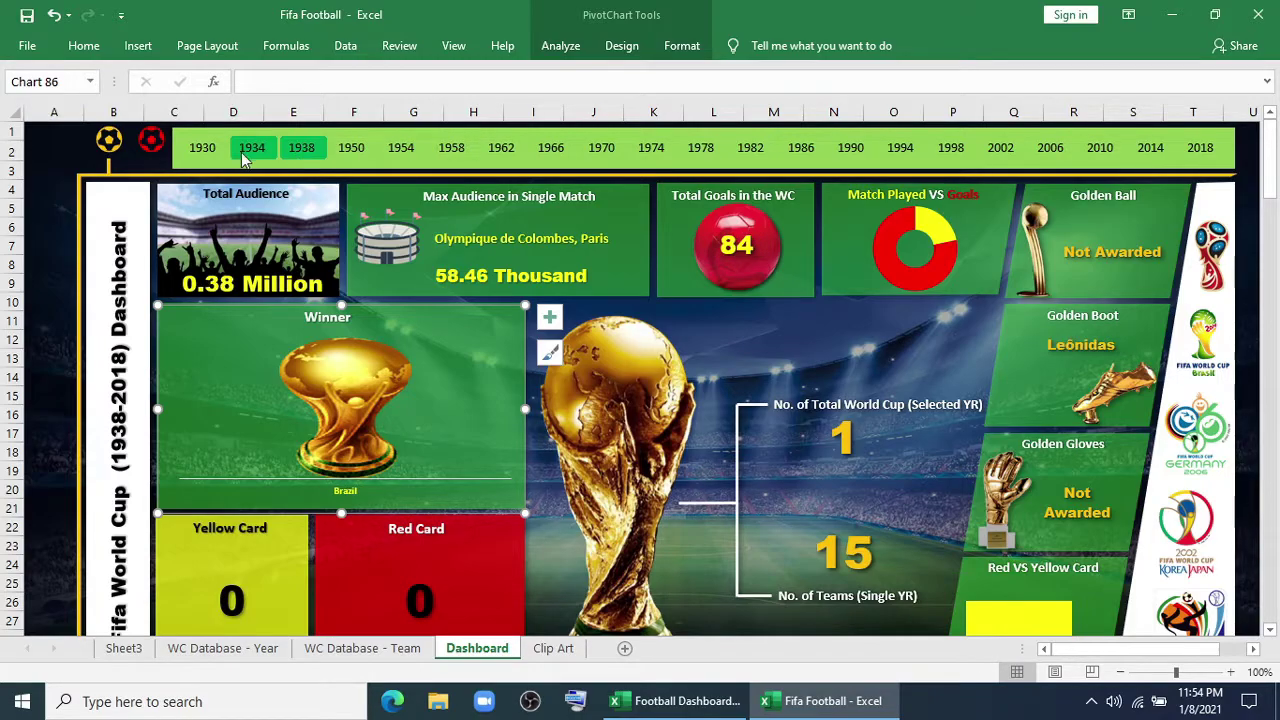
Select all years from 1930 to 2018 in the slicer and look over the full dashboard
click(1232, 143)
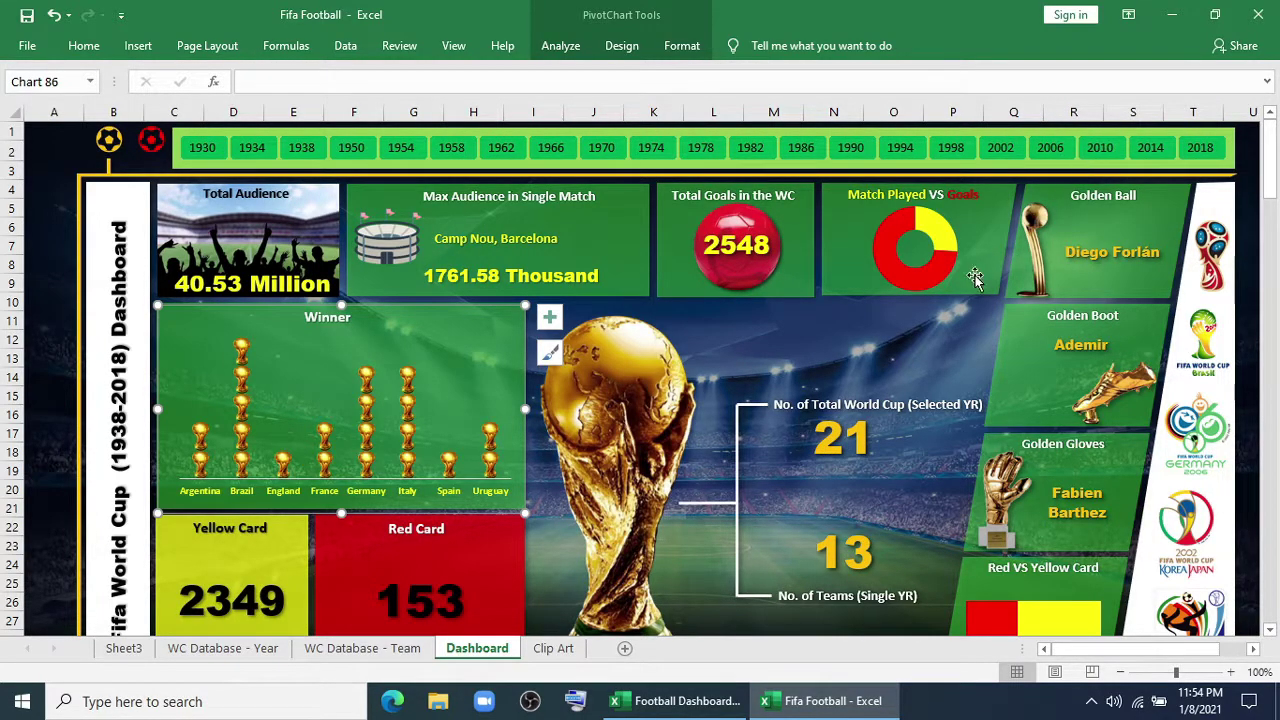
scroll(1187, 178, down, 1)
scroll(1187, 178, up, 1)
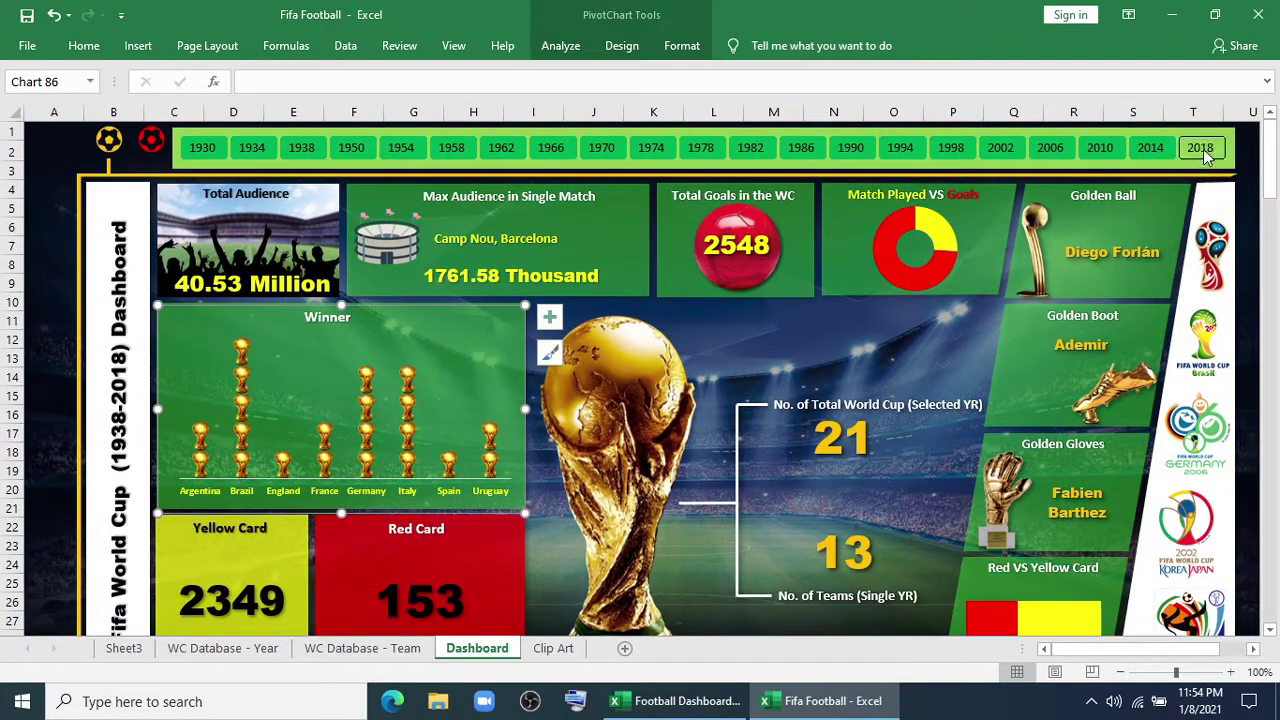
Filter the dashboard by consecutive year ranges in turn: 1998 to 2018, 1966 to 1990, 1934 to 1958 and 1970 to 1990
drag(1204, 147, 945, 150)
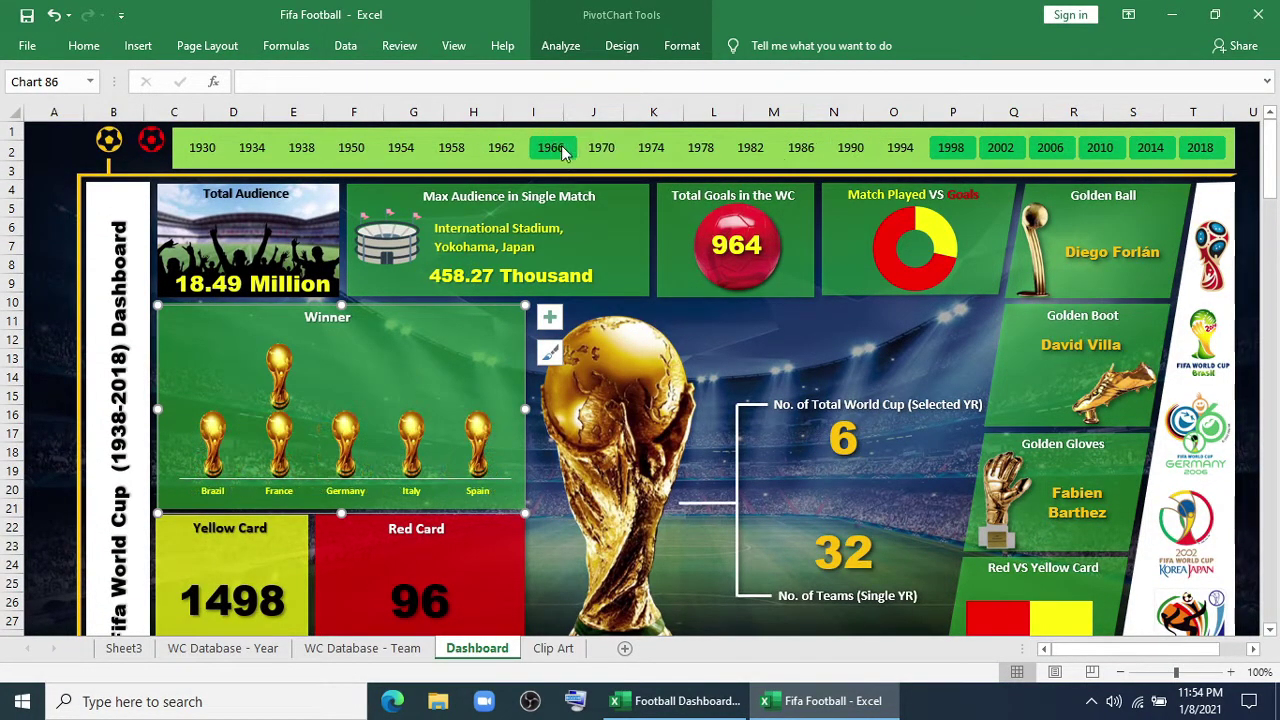
drag(564, 152, 851, 147)
drag(252, 147, 451, 147)
drag(598, 147, 851, 148)
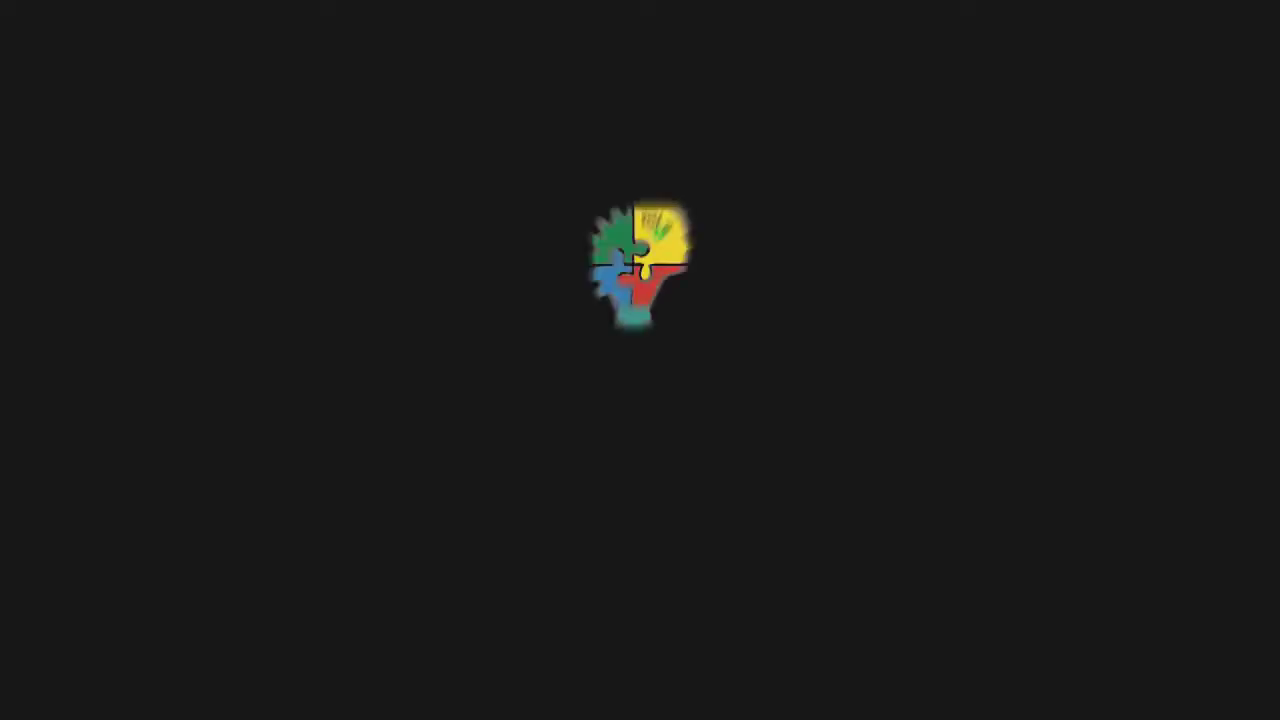